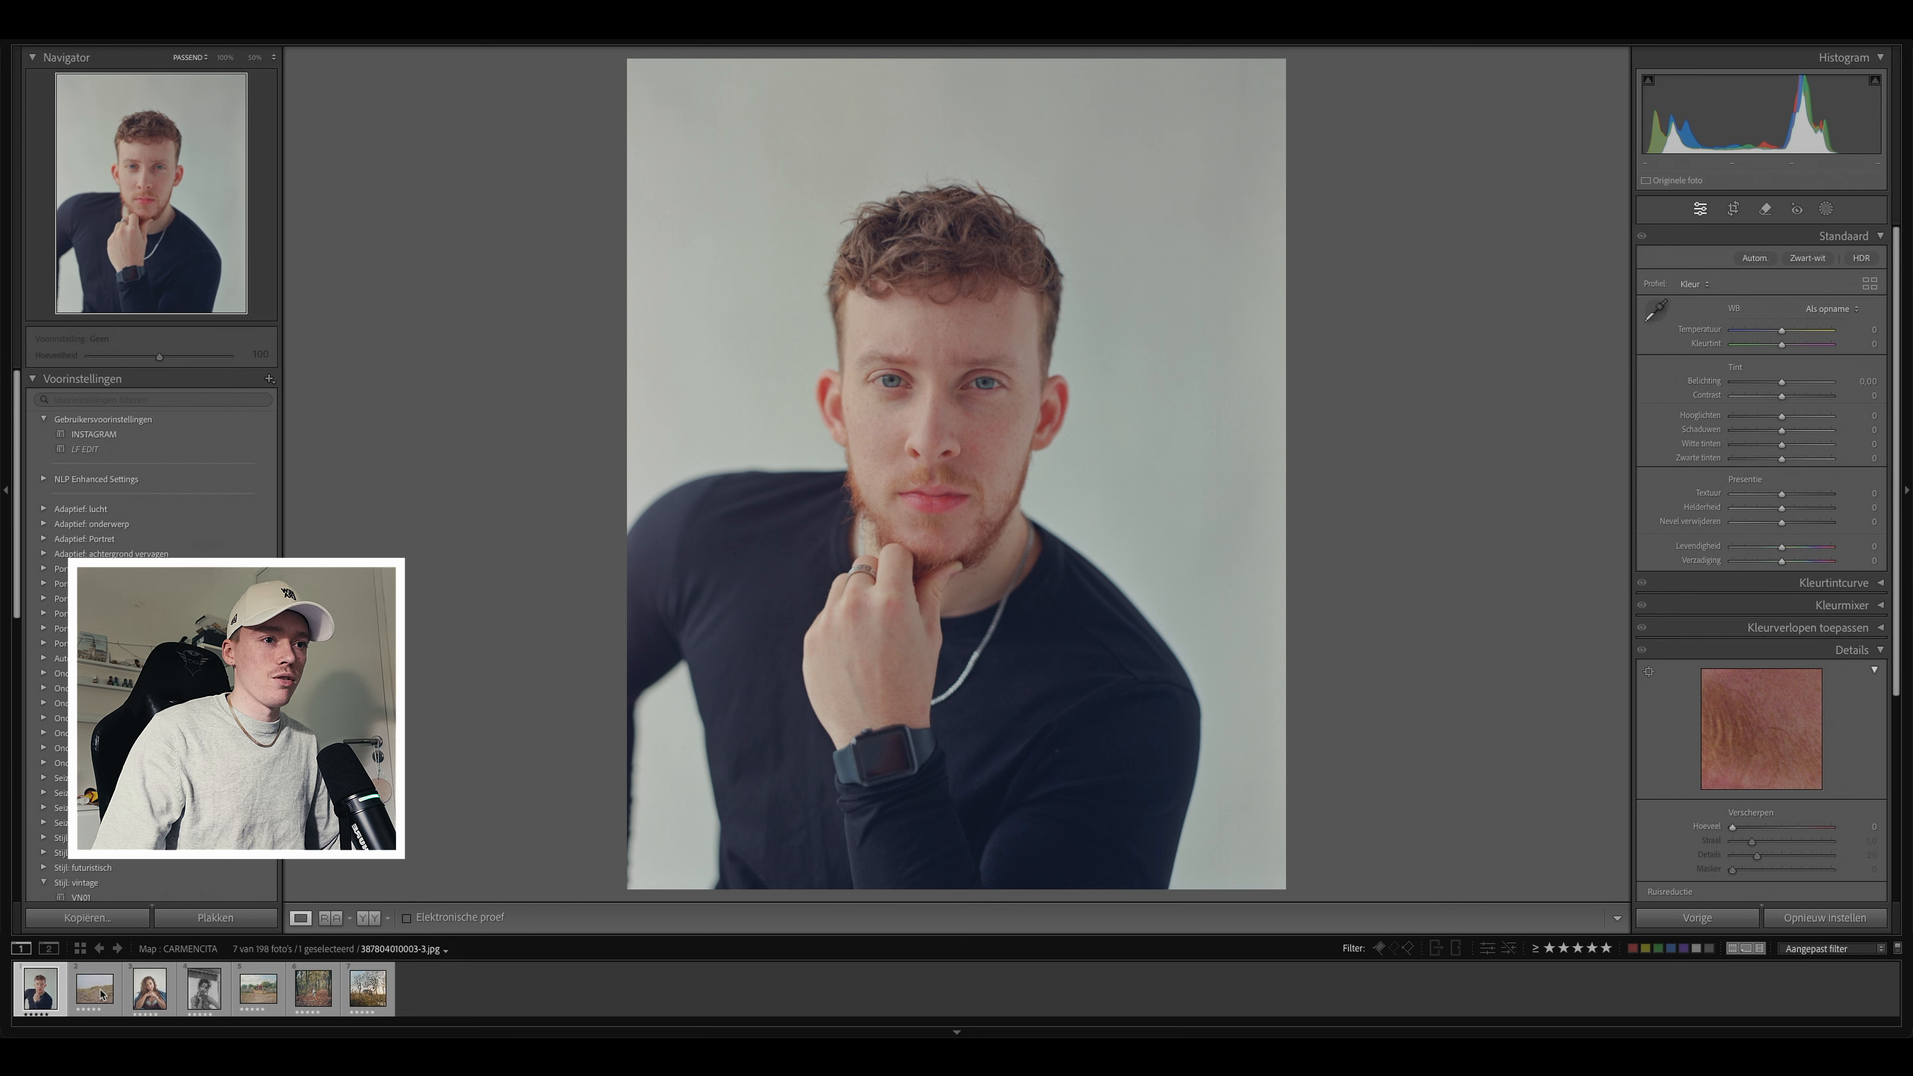
Step: Browse the portraits and landscapes in the filmstrip, then return to the portrait of the man in the dark sweater
left_click(103, 995)
left_click(226, 999)
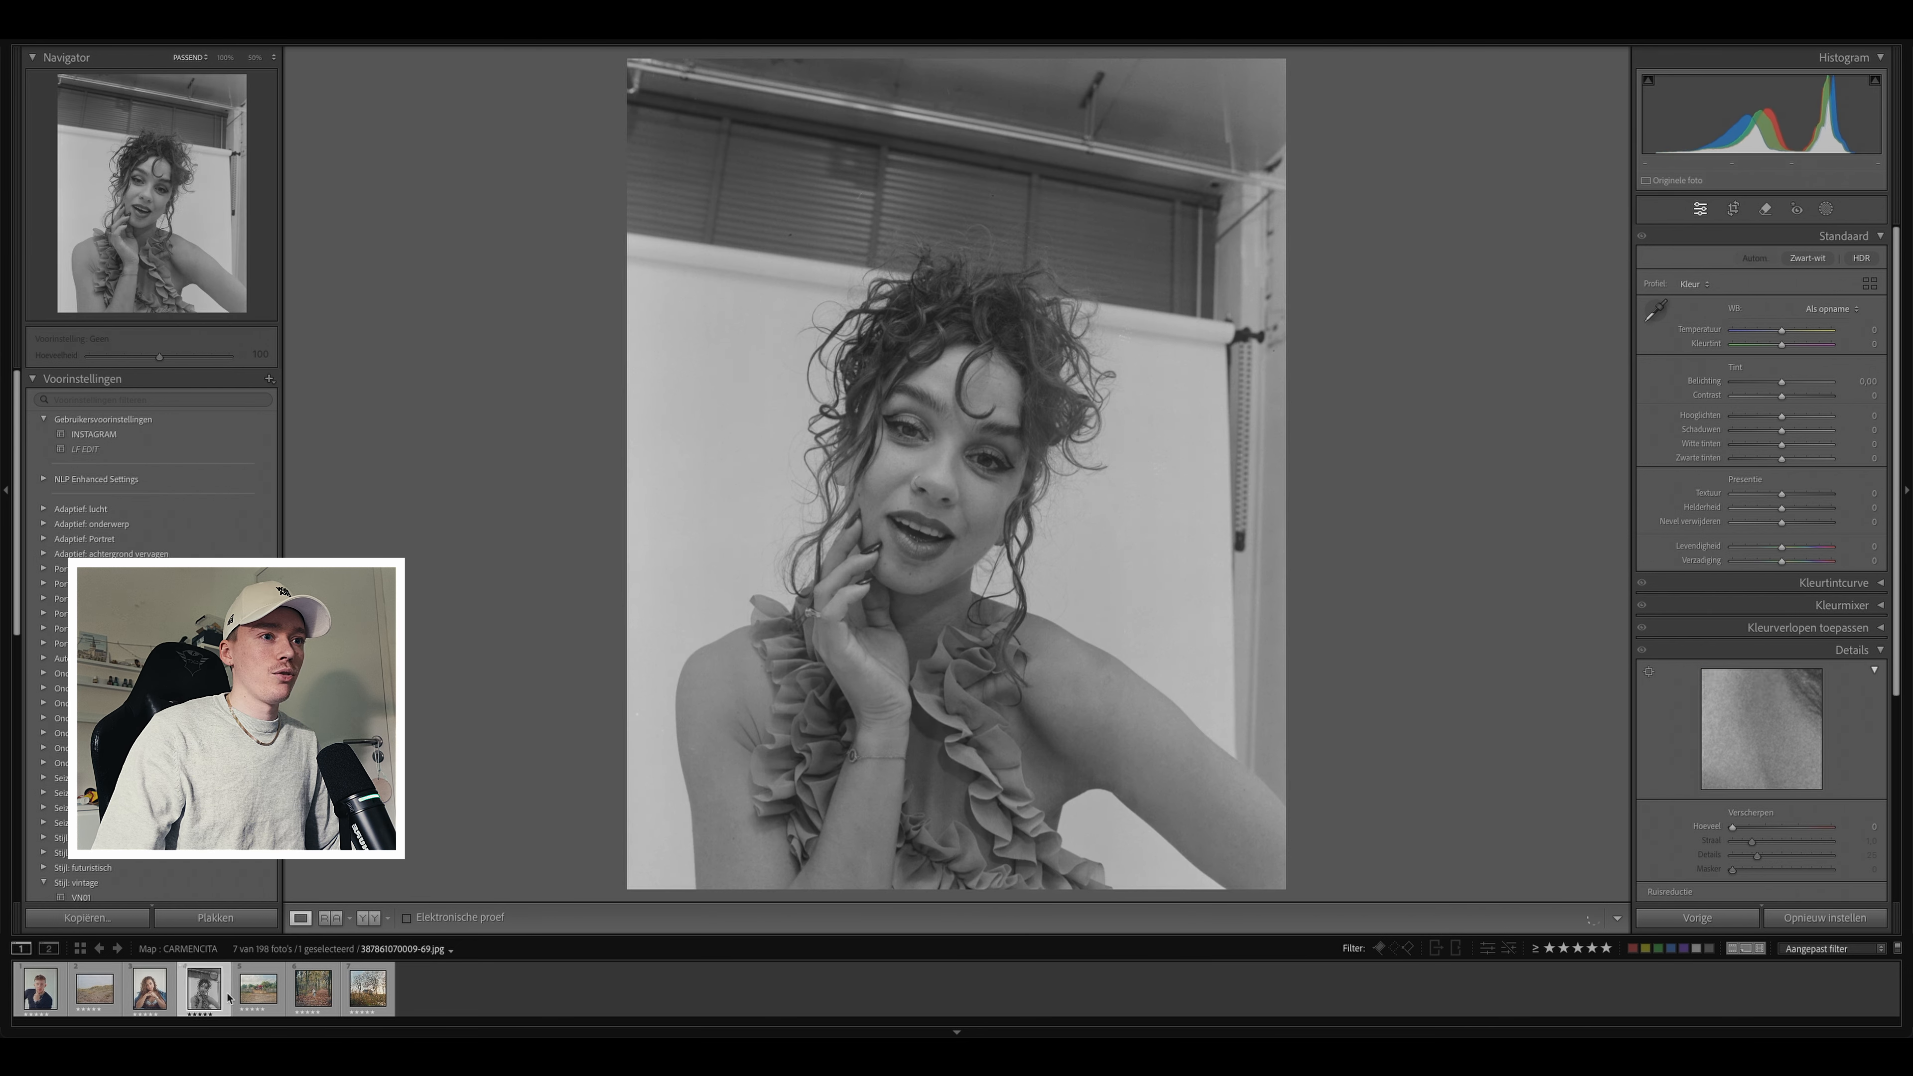
key("Right")
key("Right")
key("Right")
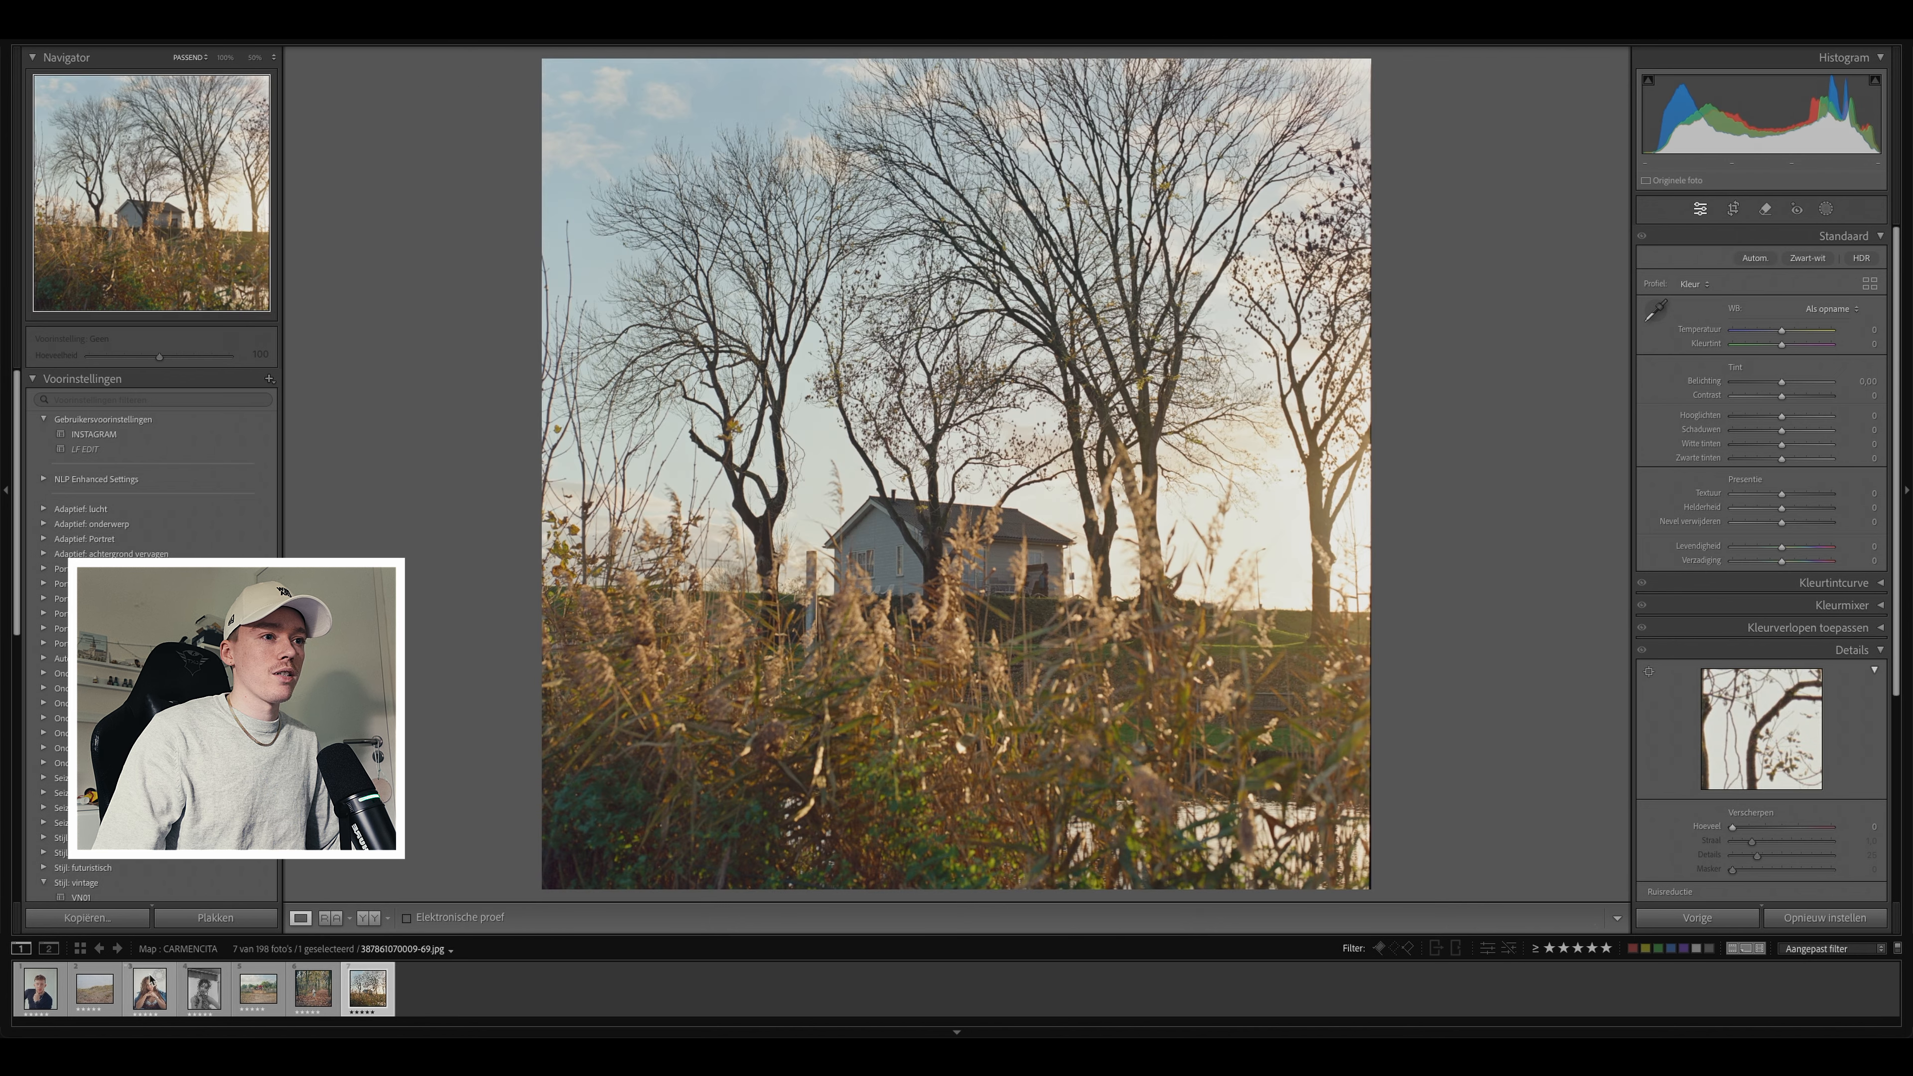
left_click(149, 989)
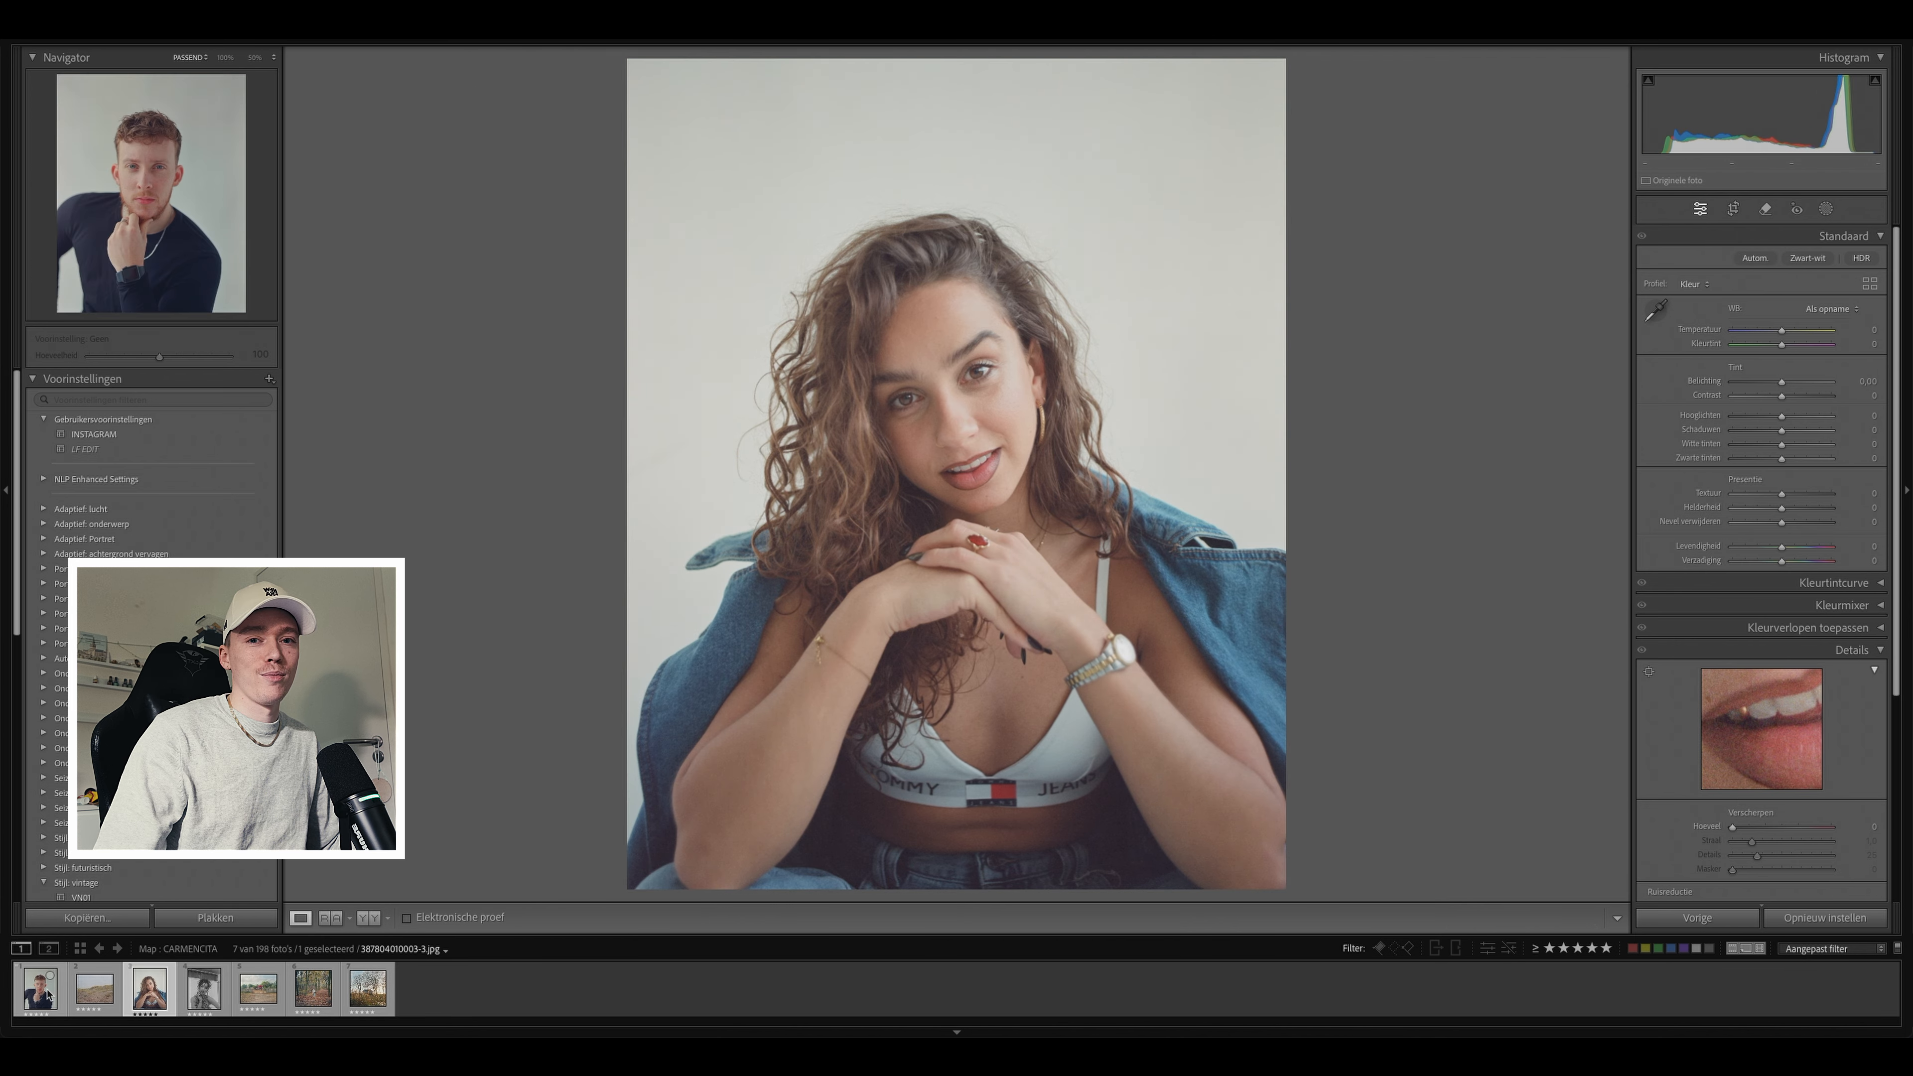
left_click(47, 995)
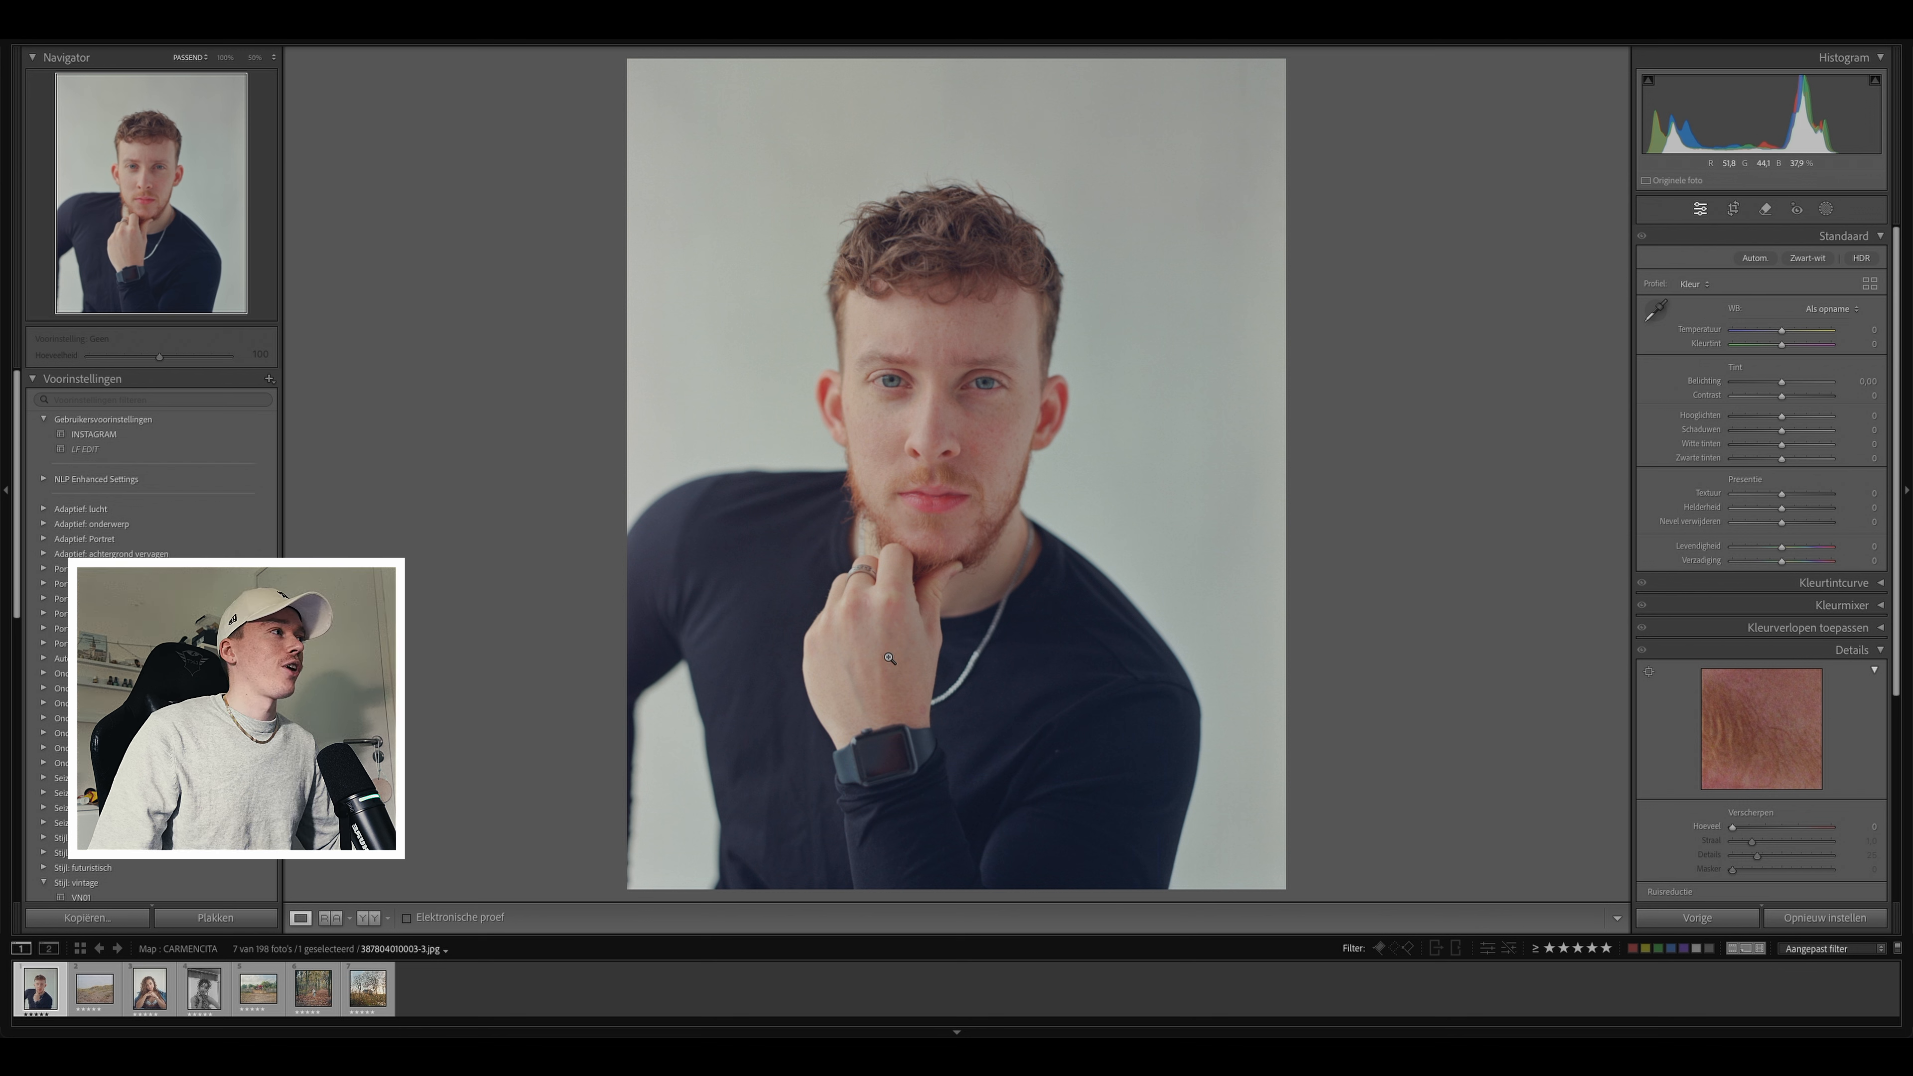
Step: Crop the portrait slightly tighter around the man, keeping the original aspect ratio, and apply the crop
left_click(1733, 210)
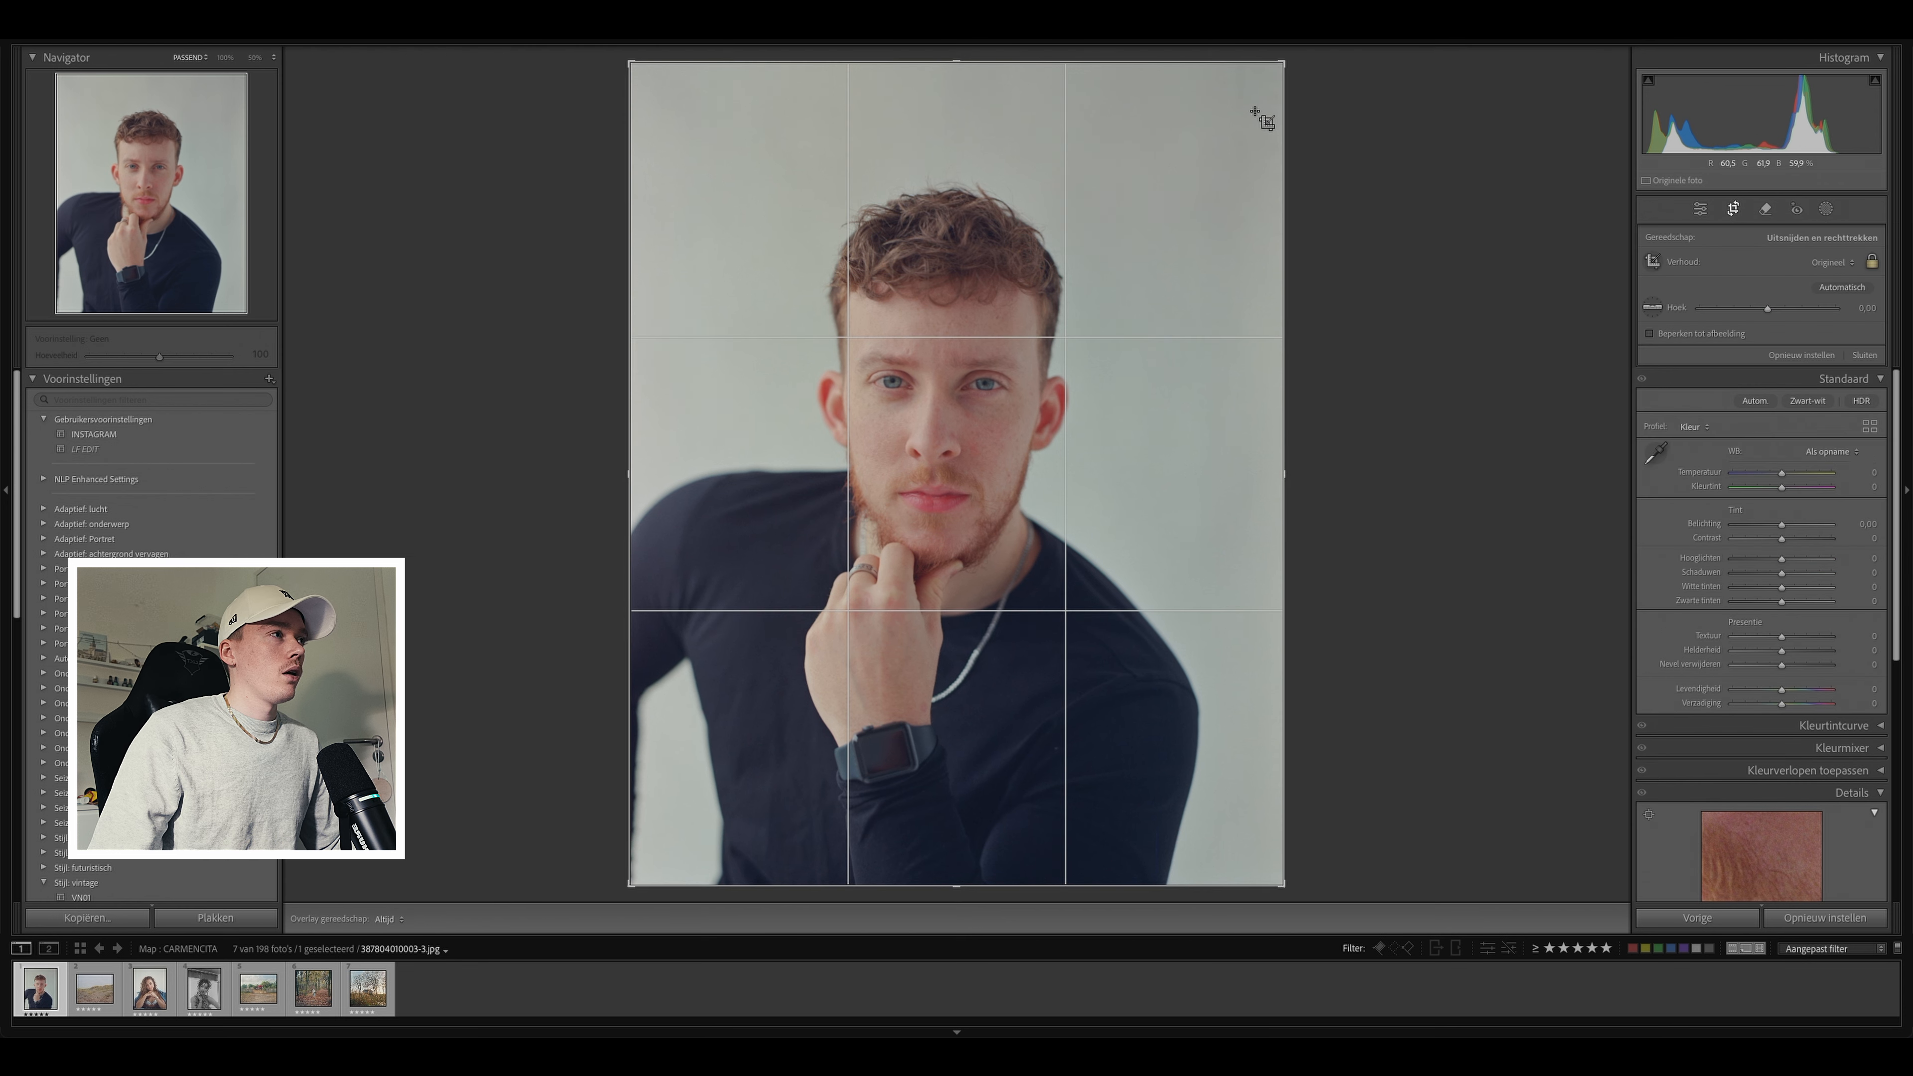
left_click_drag(1287, 62, 1270, 81)
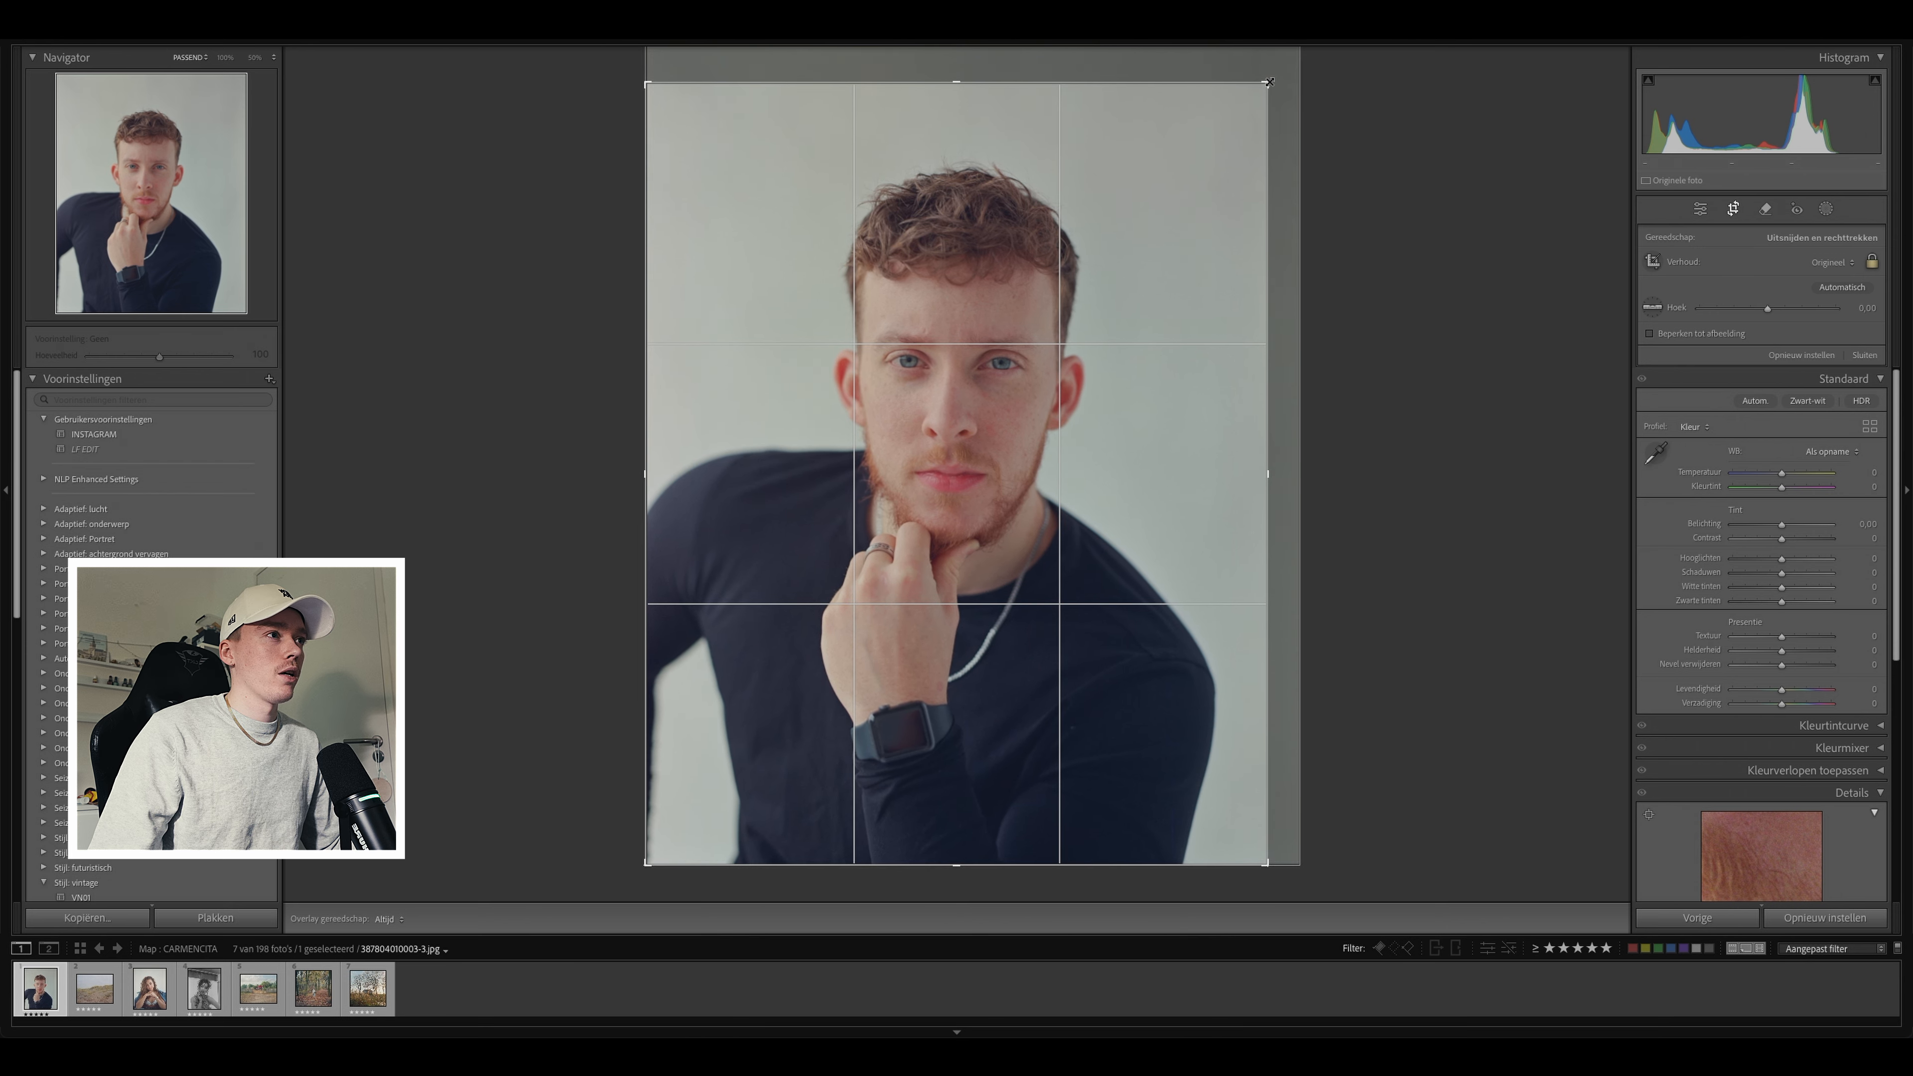
key("Return")
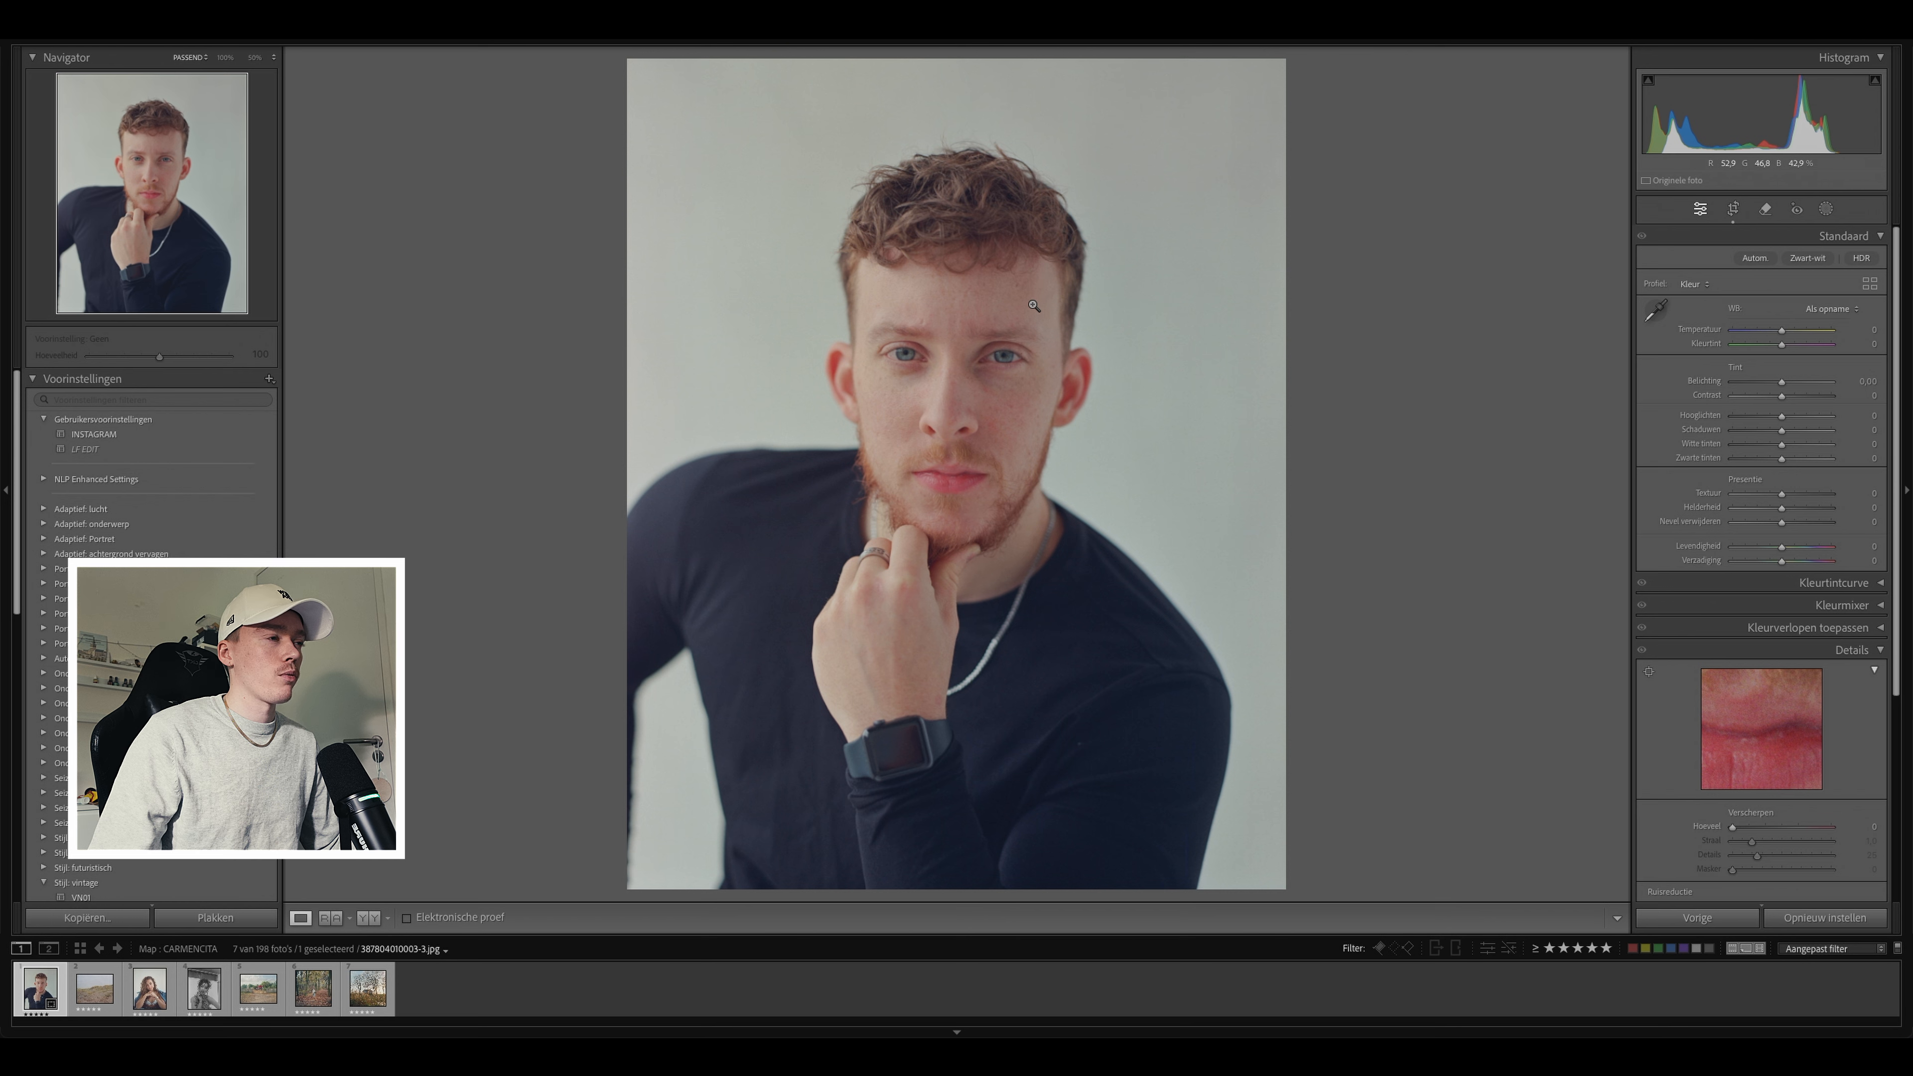
left_click_drag(1030, 301, 1468, 347)
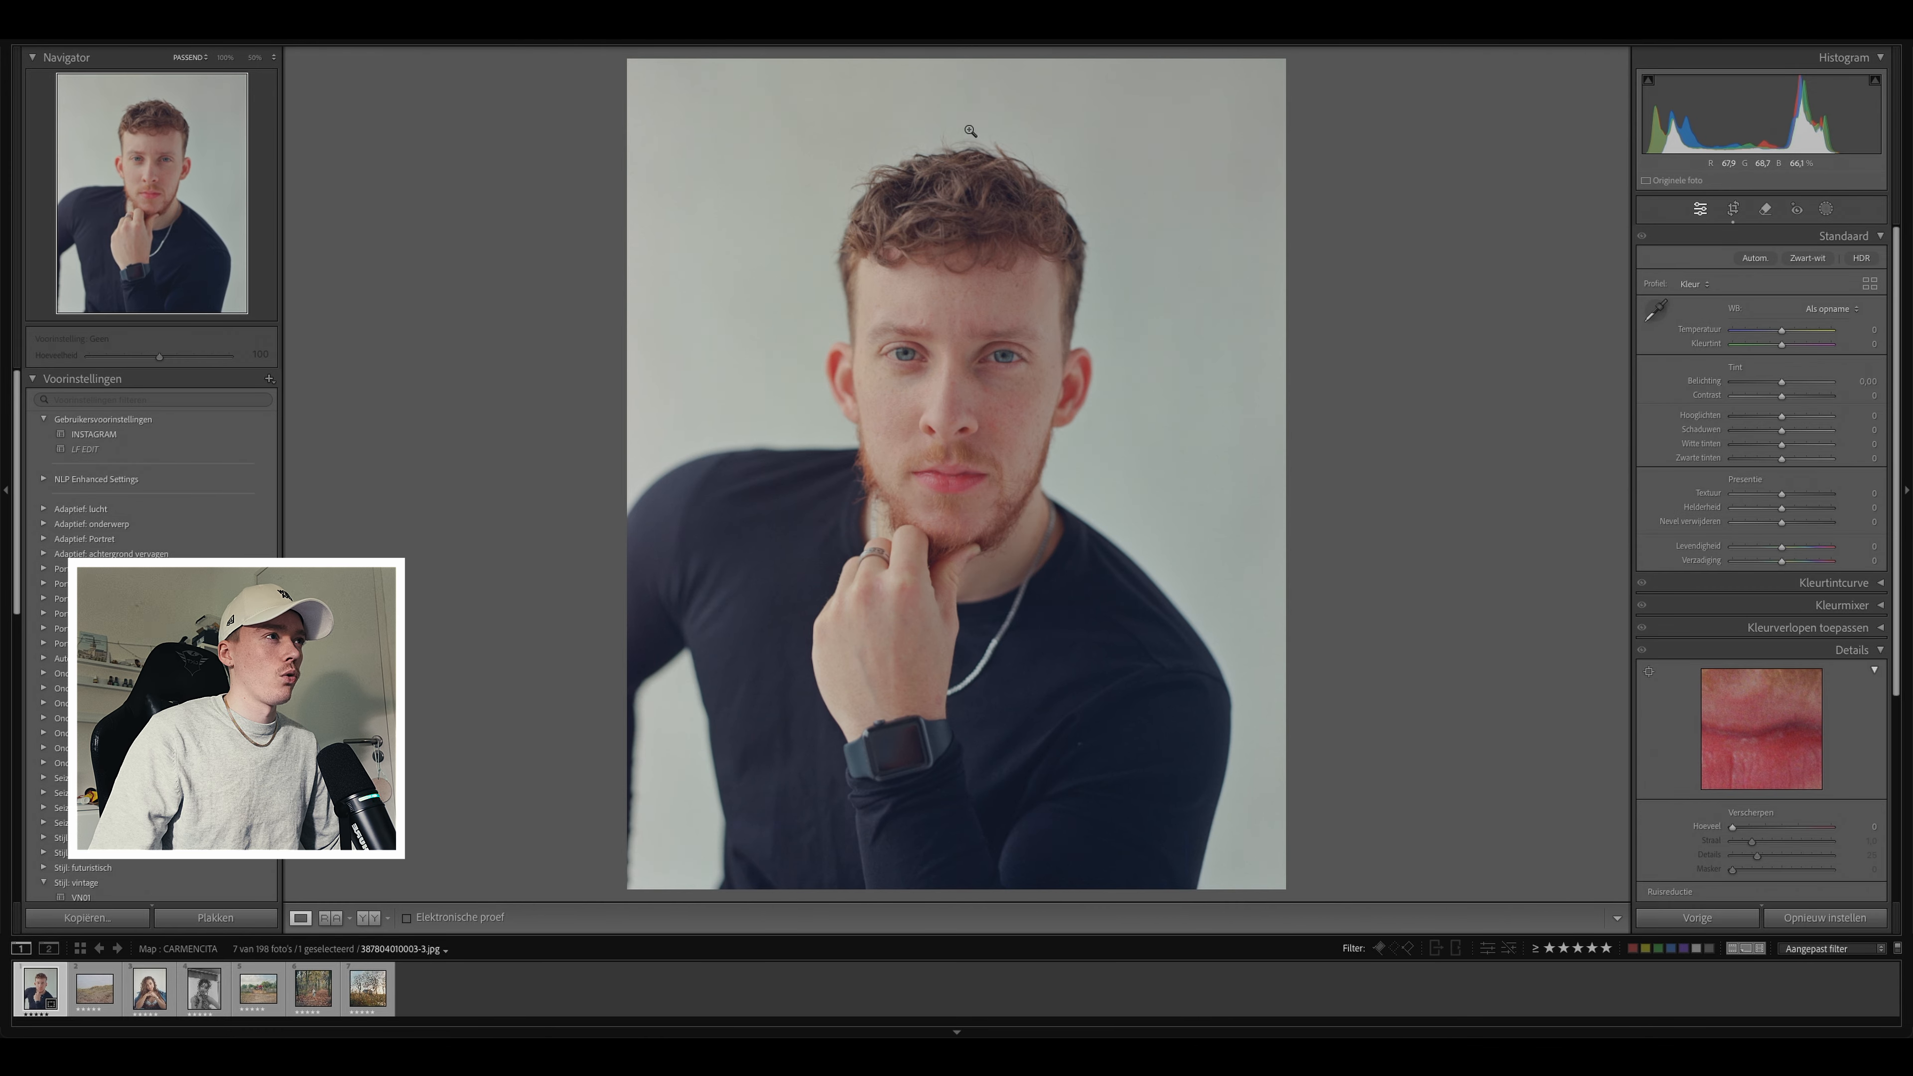
Step: Set the white balance temperature to +2 and tint to -4, and compare the portrait before and after
left_click_drag(1783, 330, 1778, 332)
double_click(1778, 332)
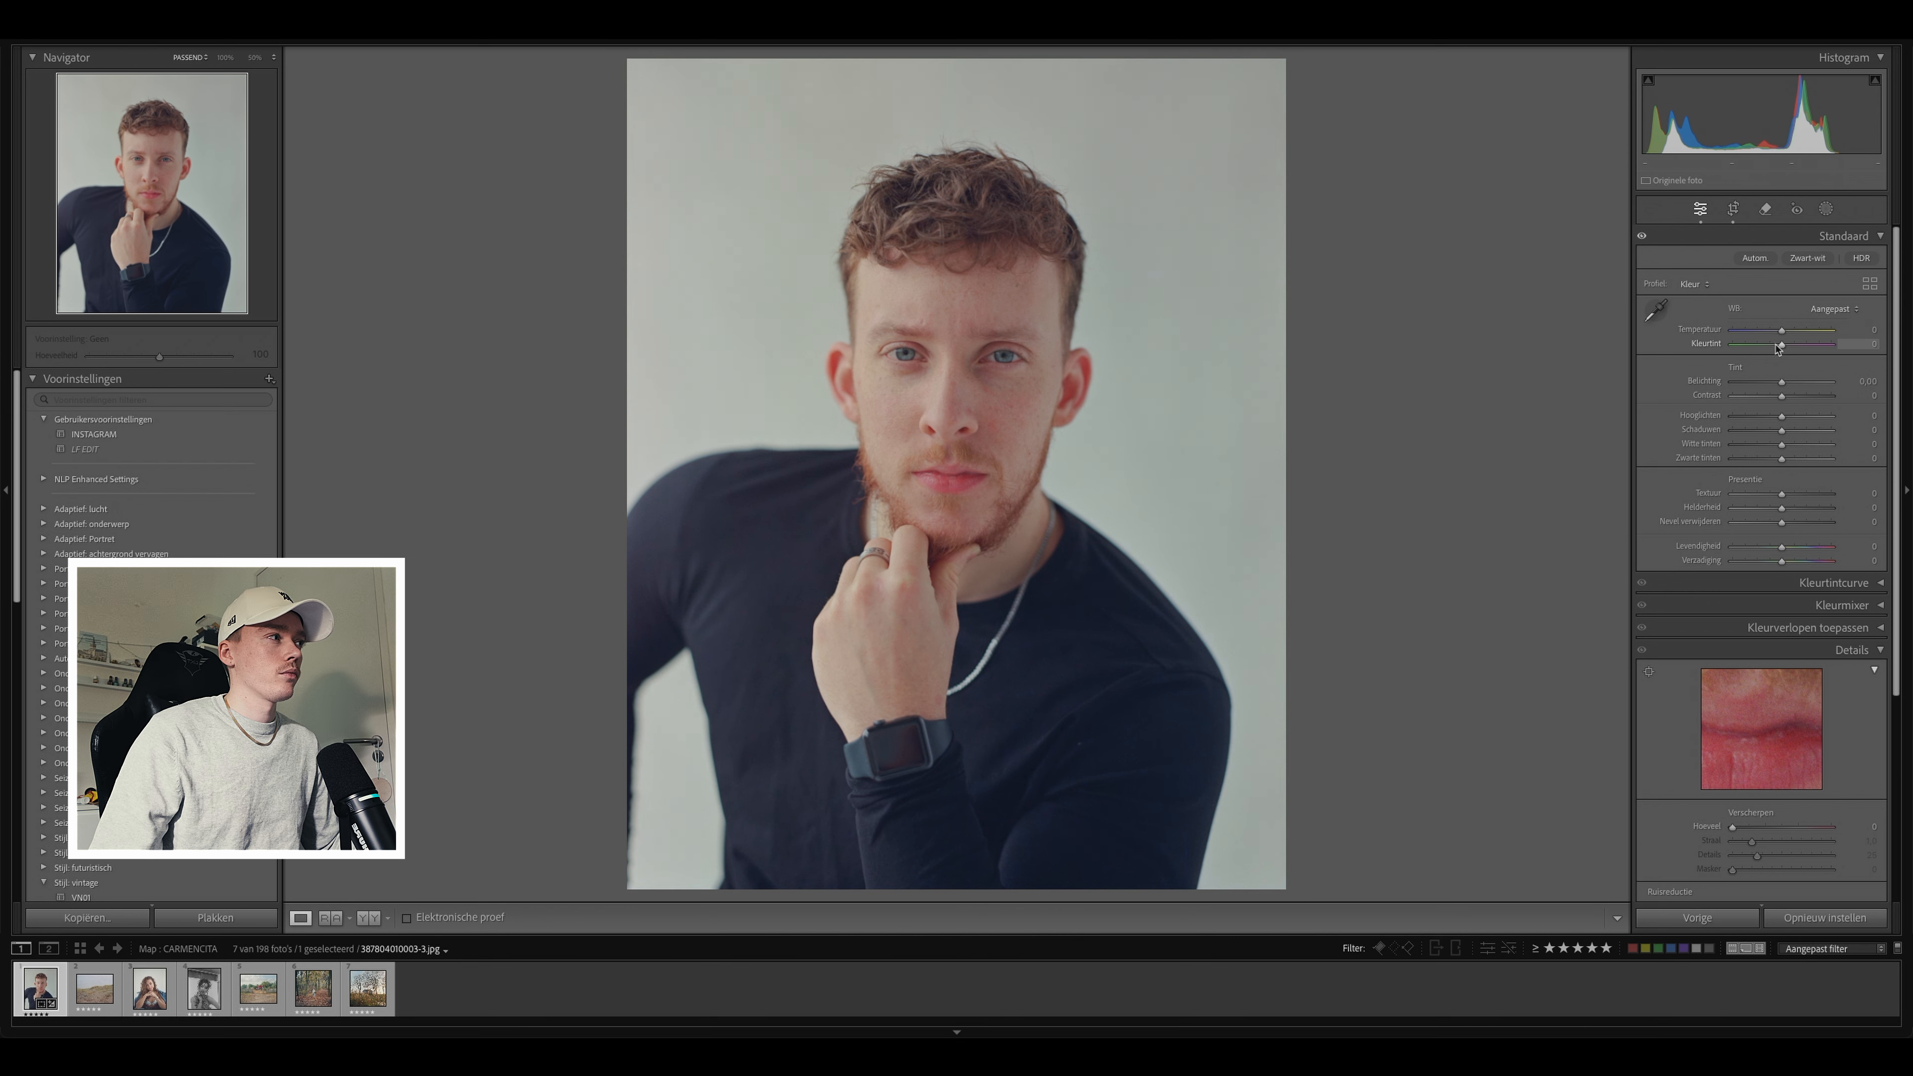
left_click_drag(1783, 349, 1785, 333)
double_click(1785, 333)
left_click_drag(1785, 333, 1787, 334)
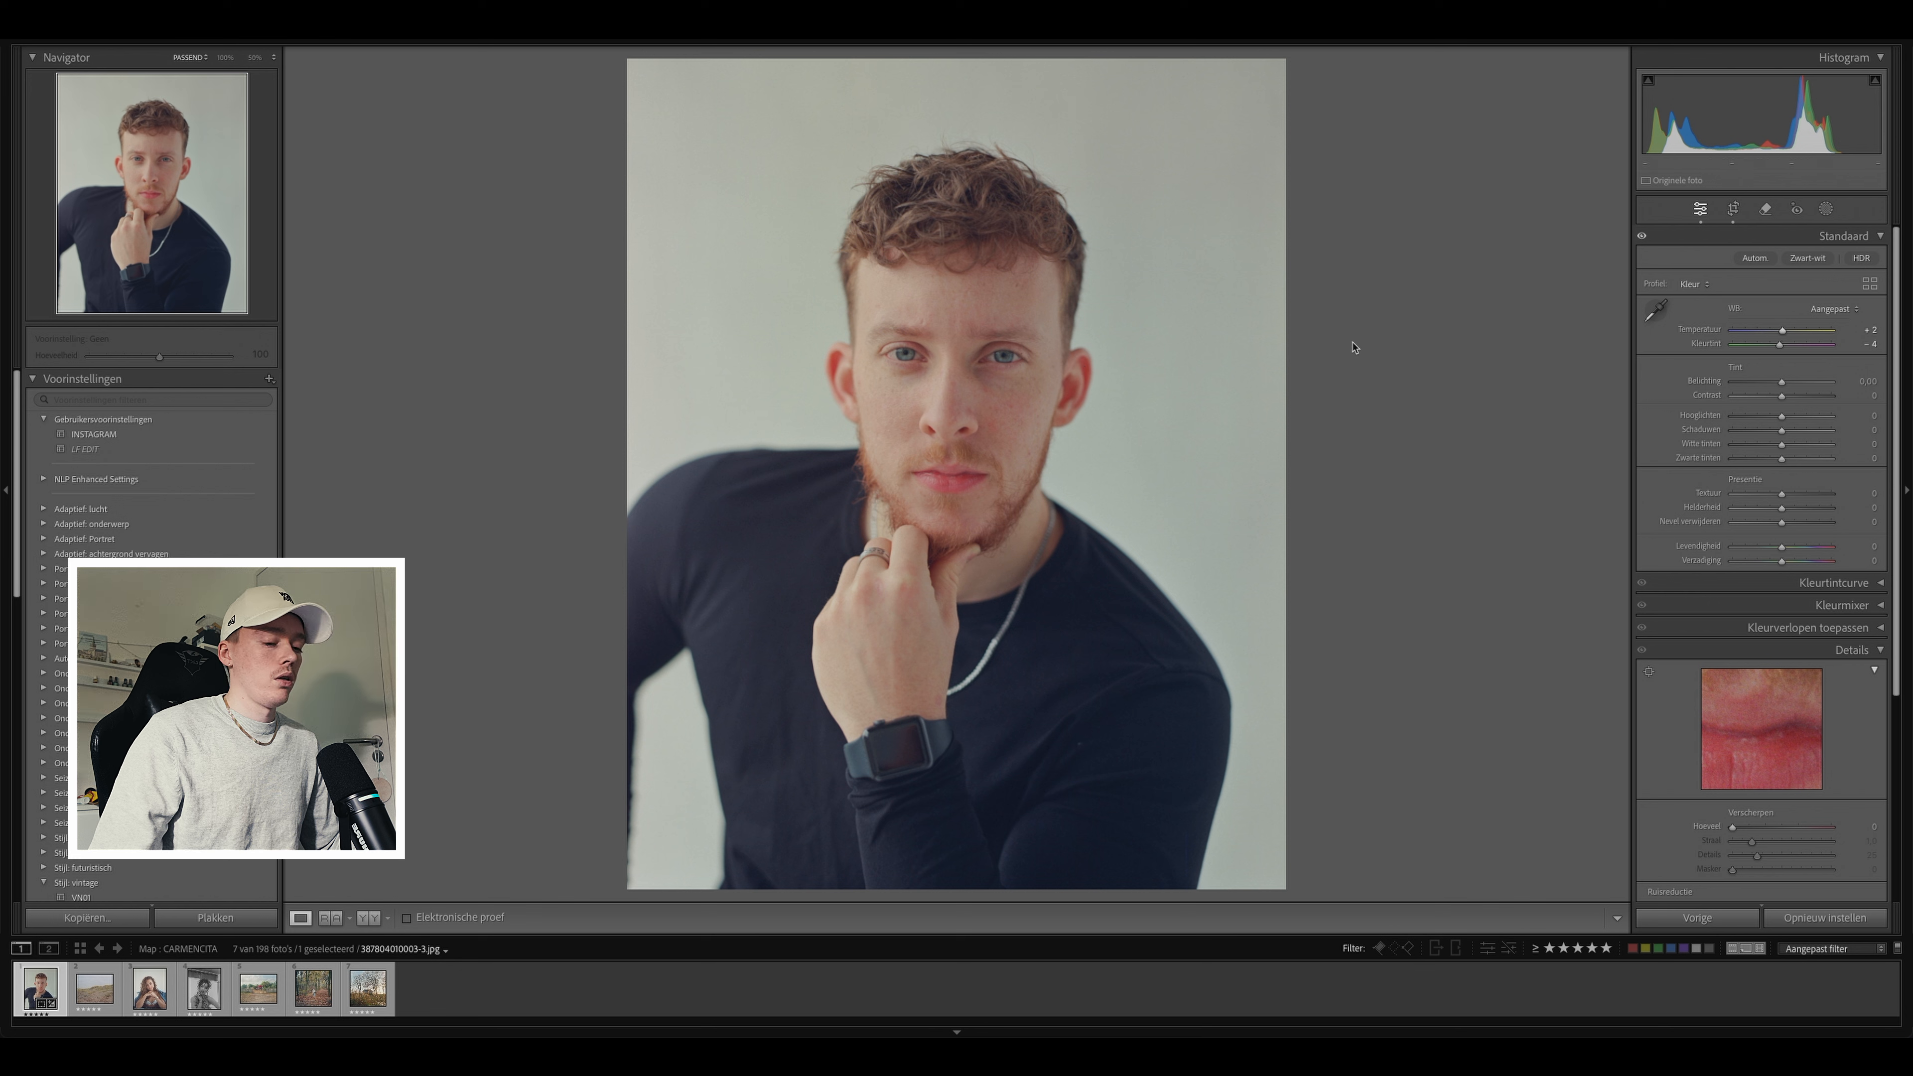
key("backslash")
key("backslash")
key("backslash")
key("backslash")
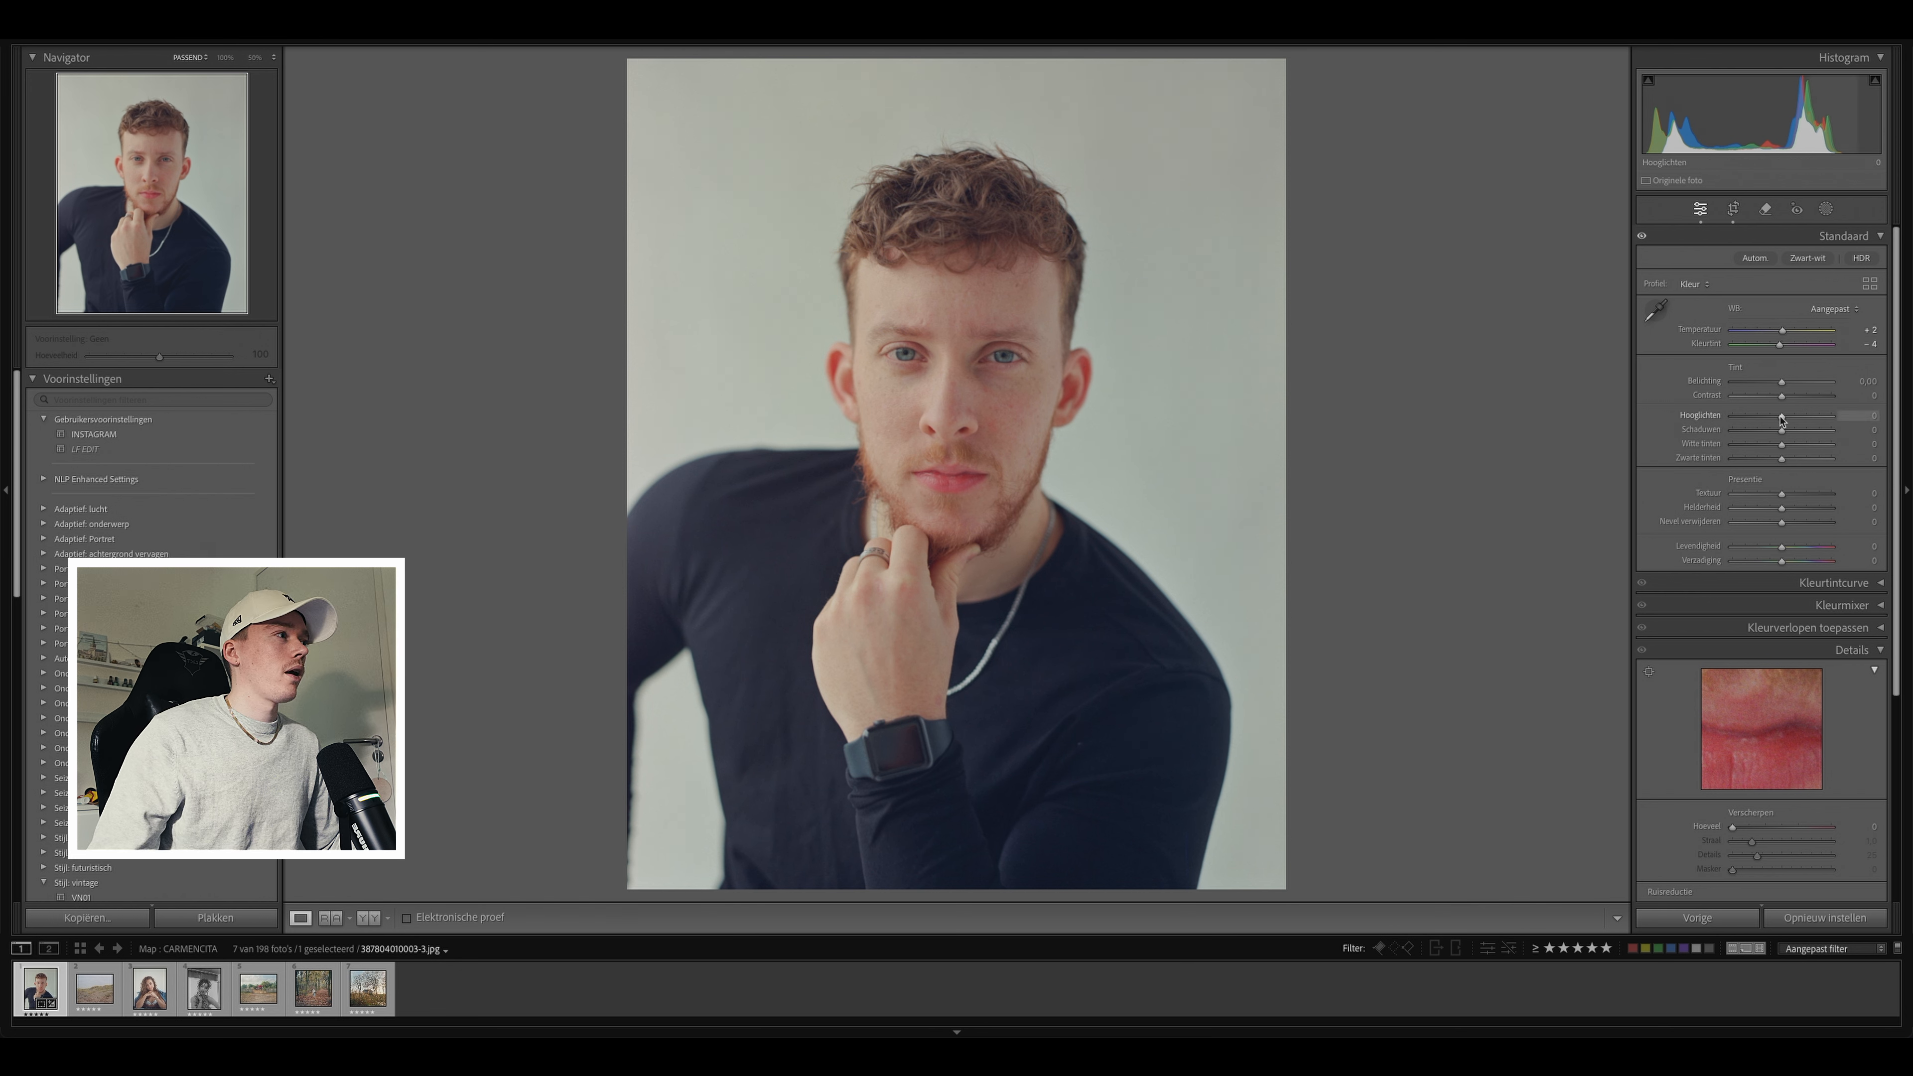
Step: Set contrast to +20, highlights to +34, shadows to -16, whites to +13 and blacks to -12
left_click_drag(1783, 398, 1792, 398)
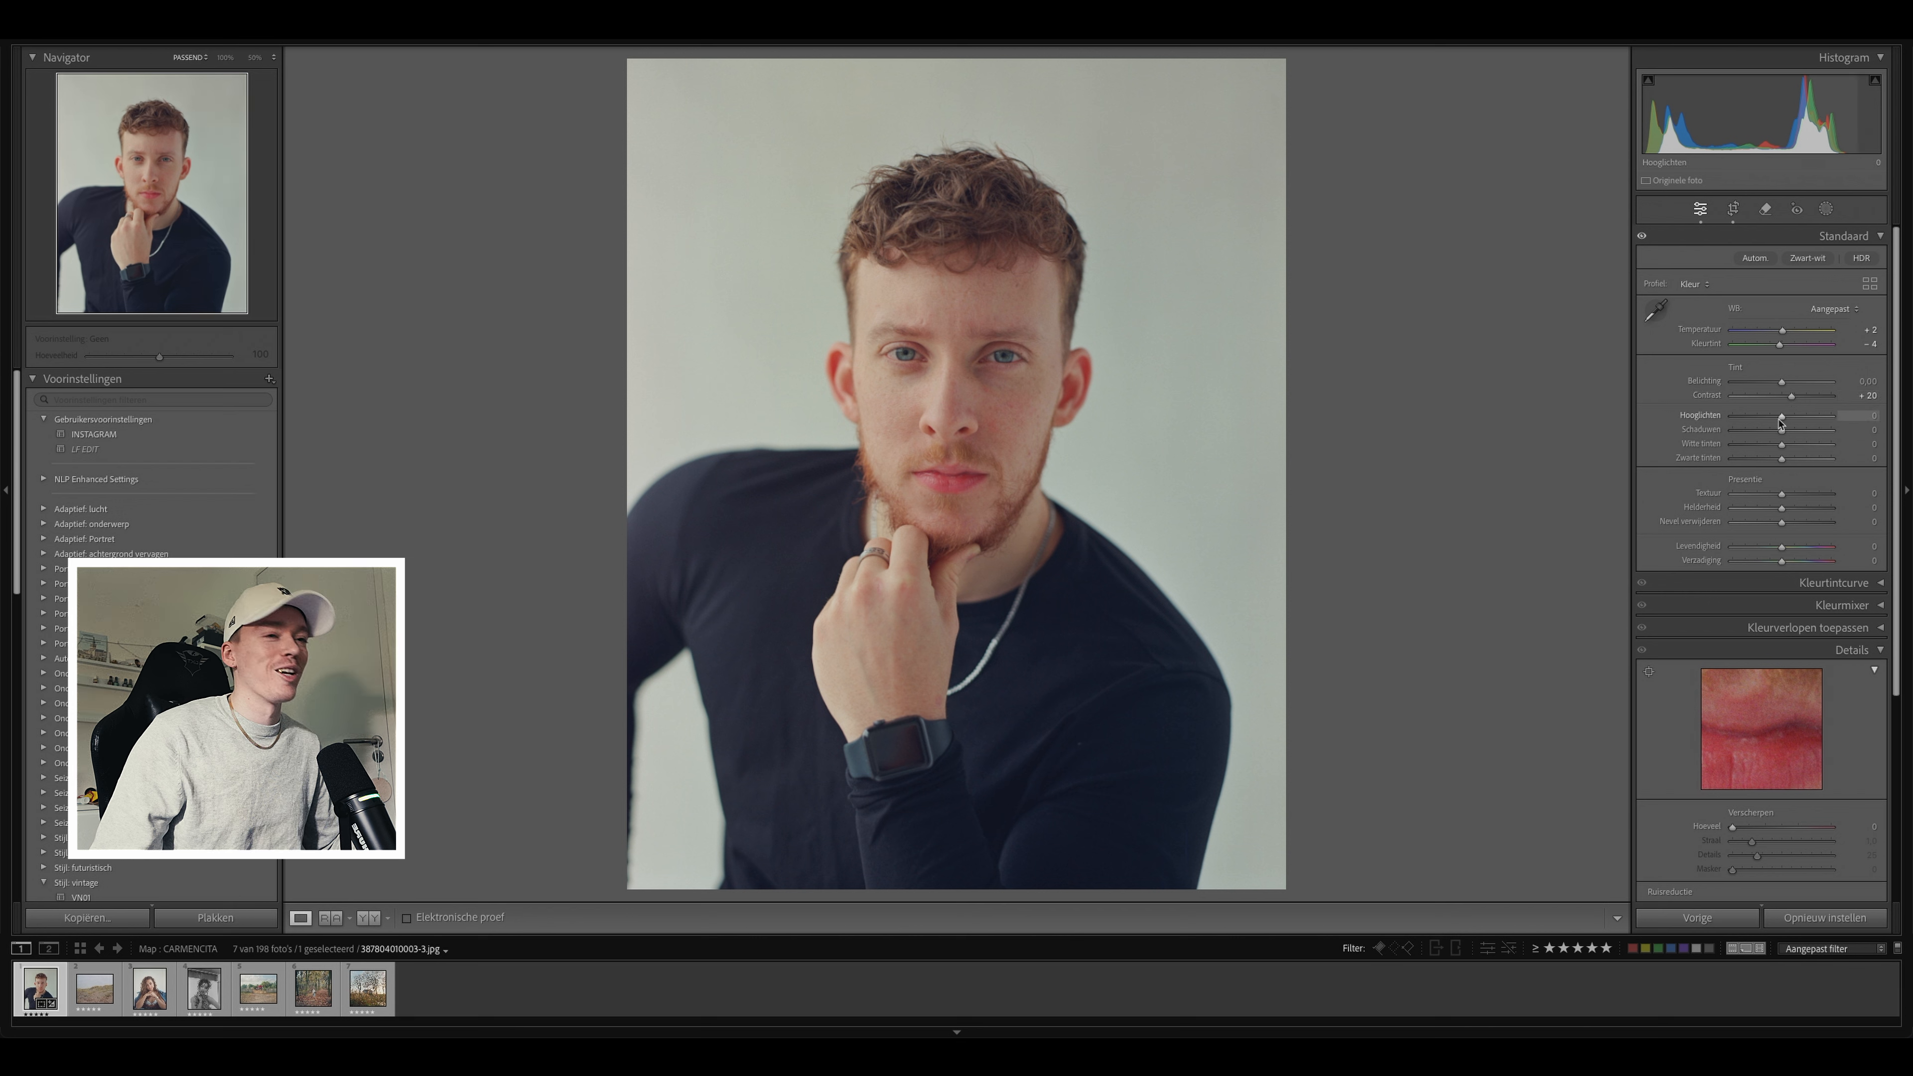
left_click_drag(1782, 416, 1799, 424)
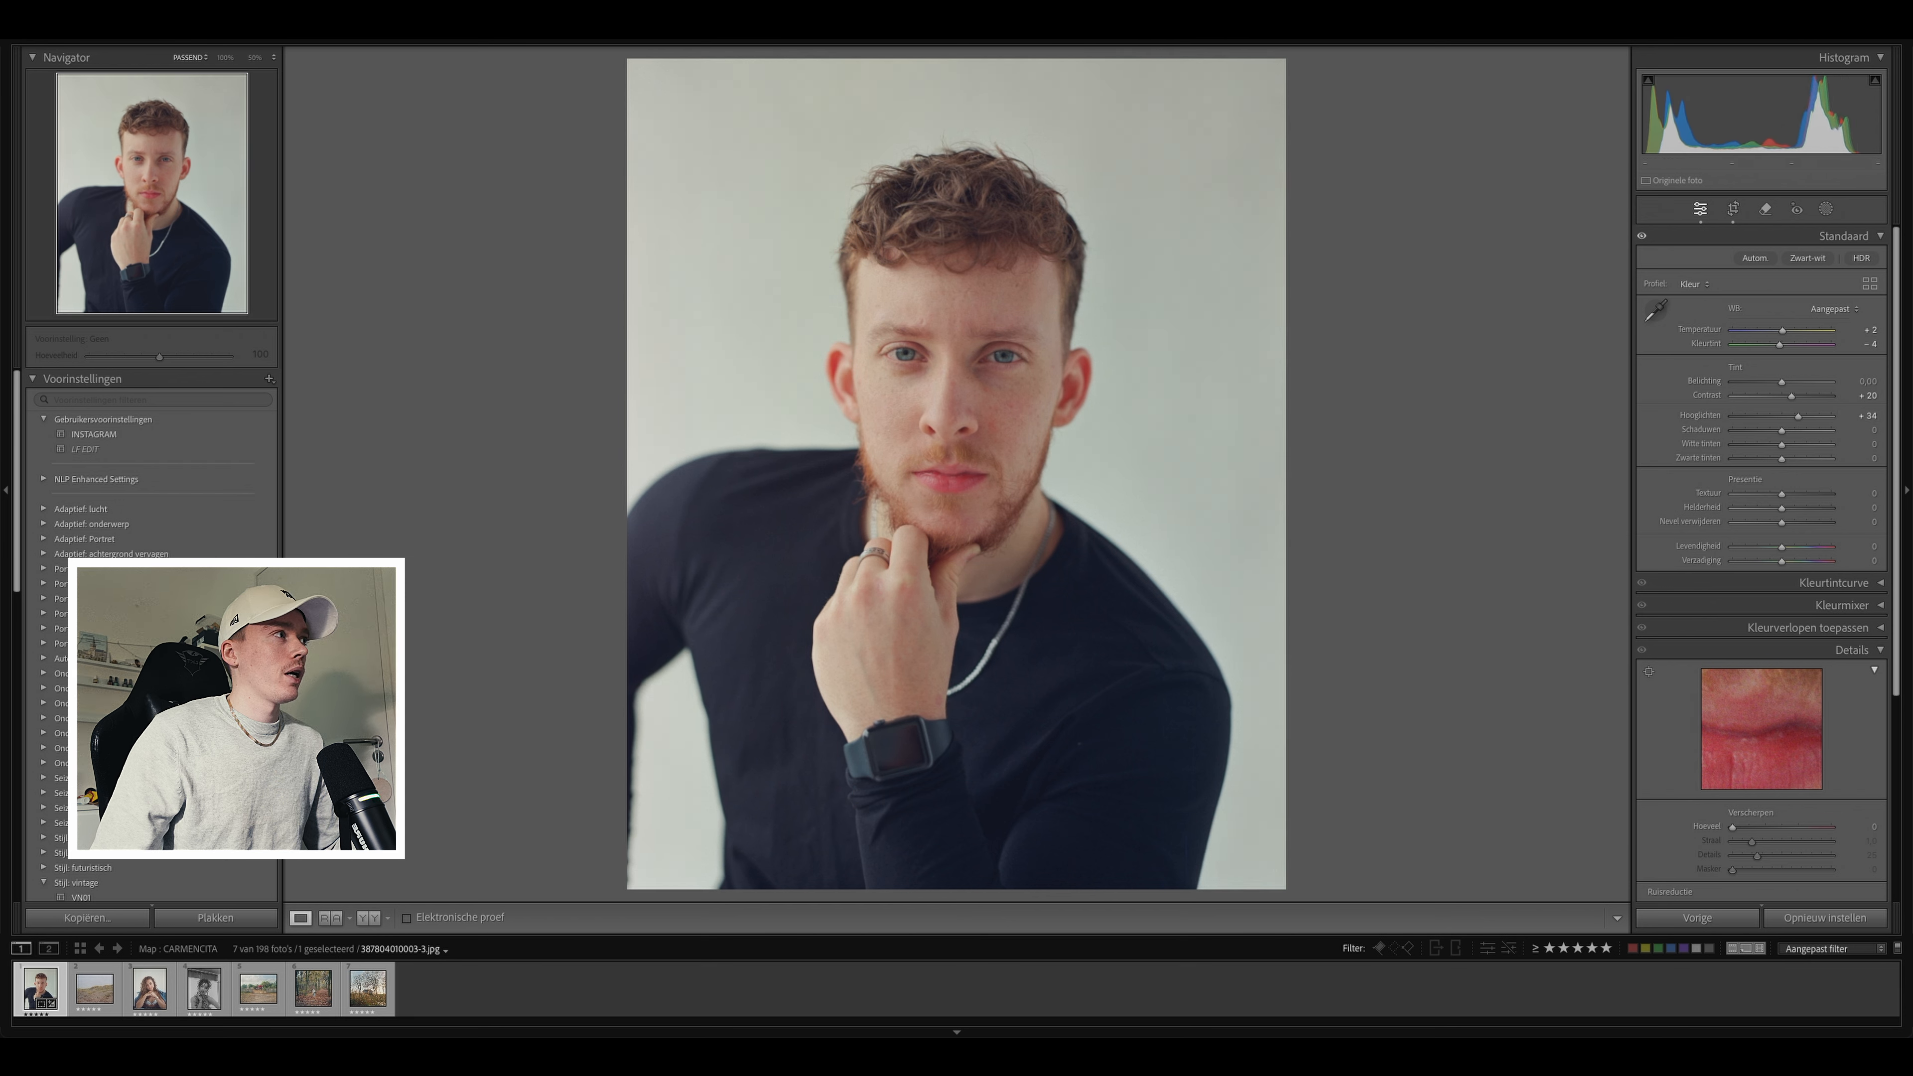
left_click_drag(1783, 431, 1777, 462)
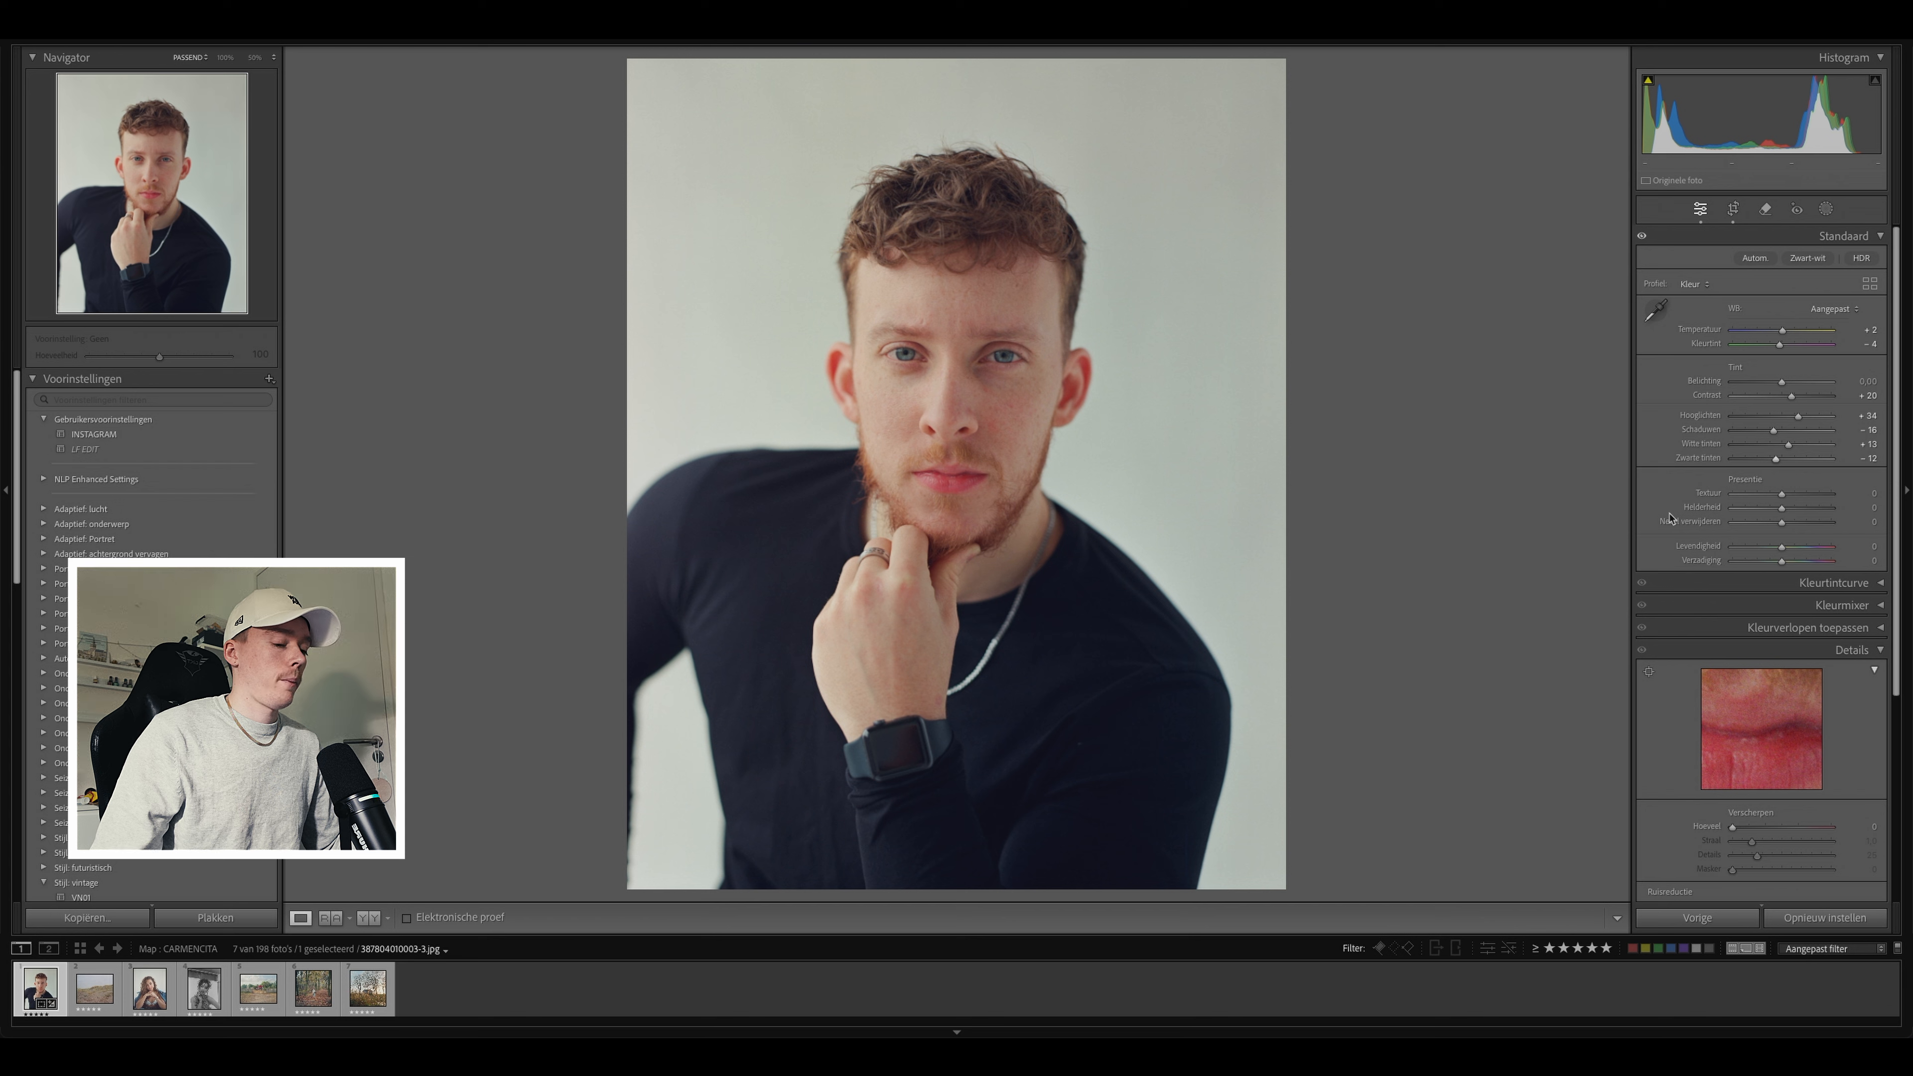
Step: Compare the portrait before and after the tone adjustments
key("backslash")
key("backslash")
key("backslash")
key("backslash")
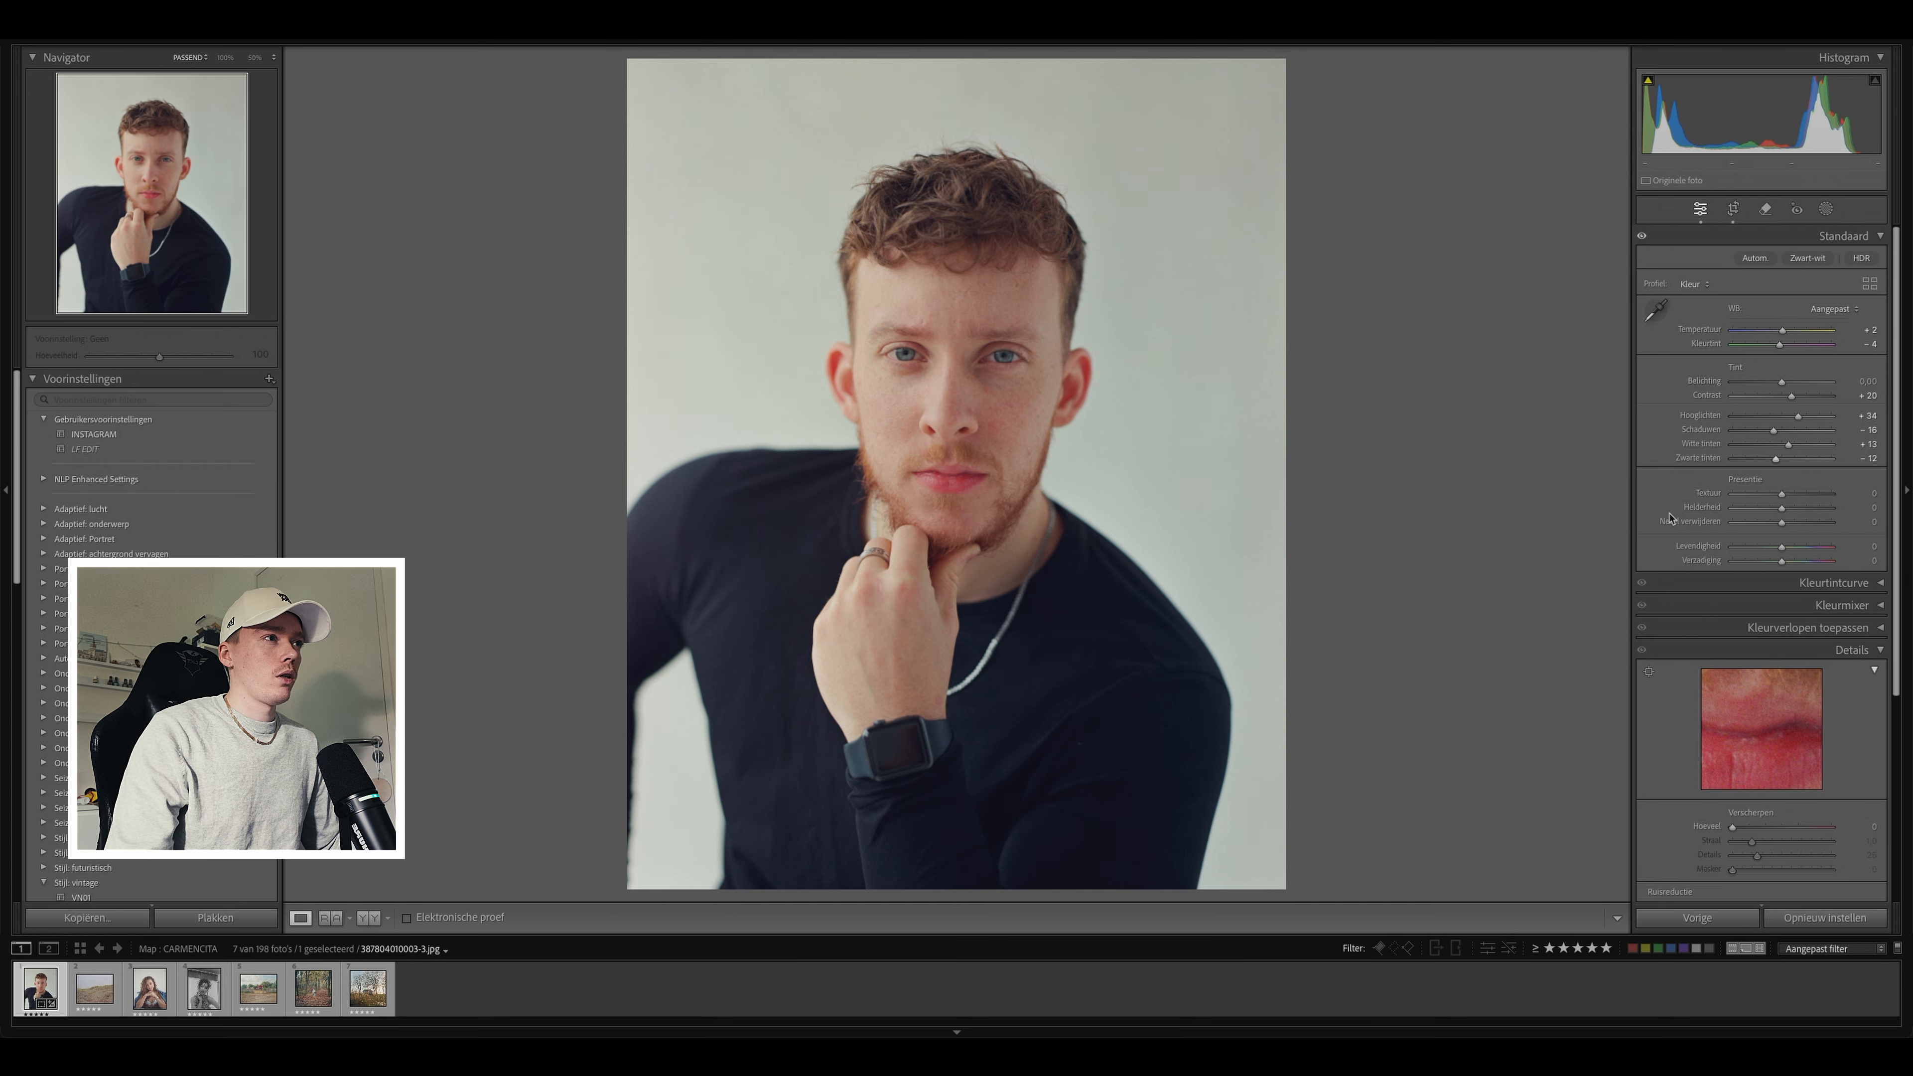
key("backslash")
key("backslash")
key("backslash")
key("backslash")
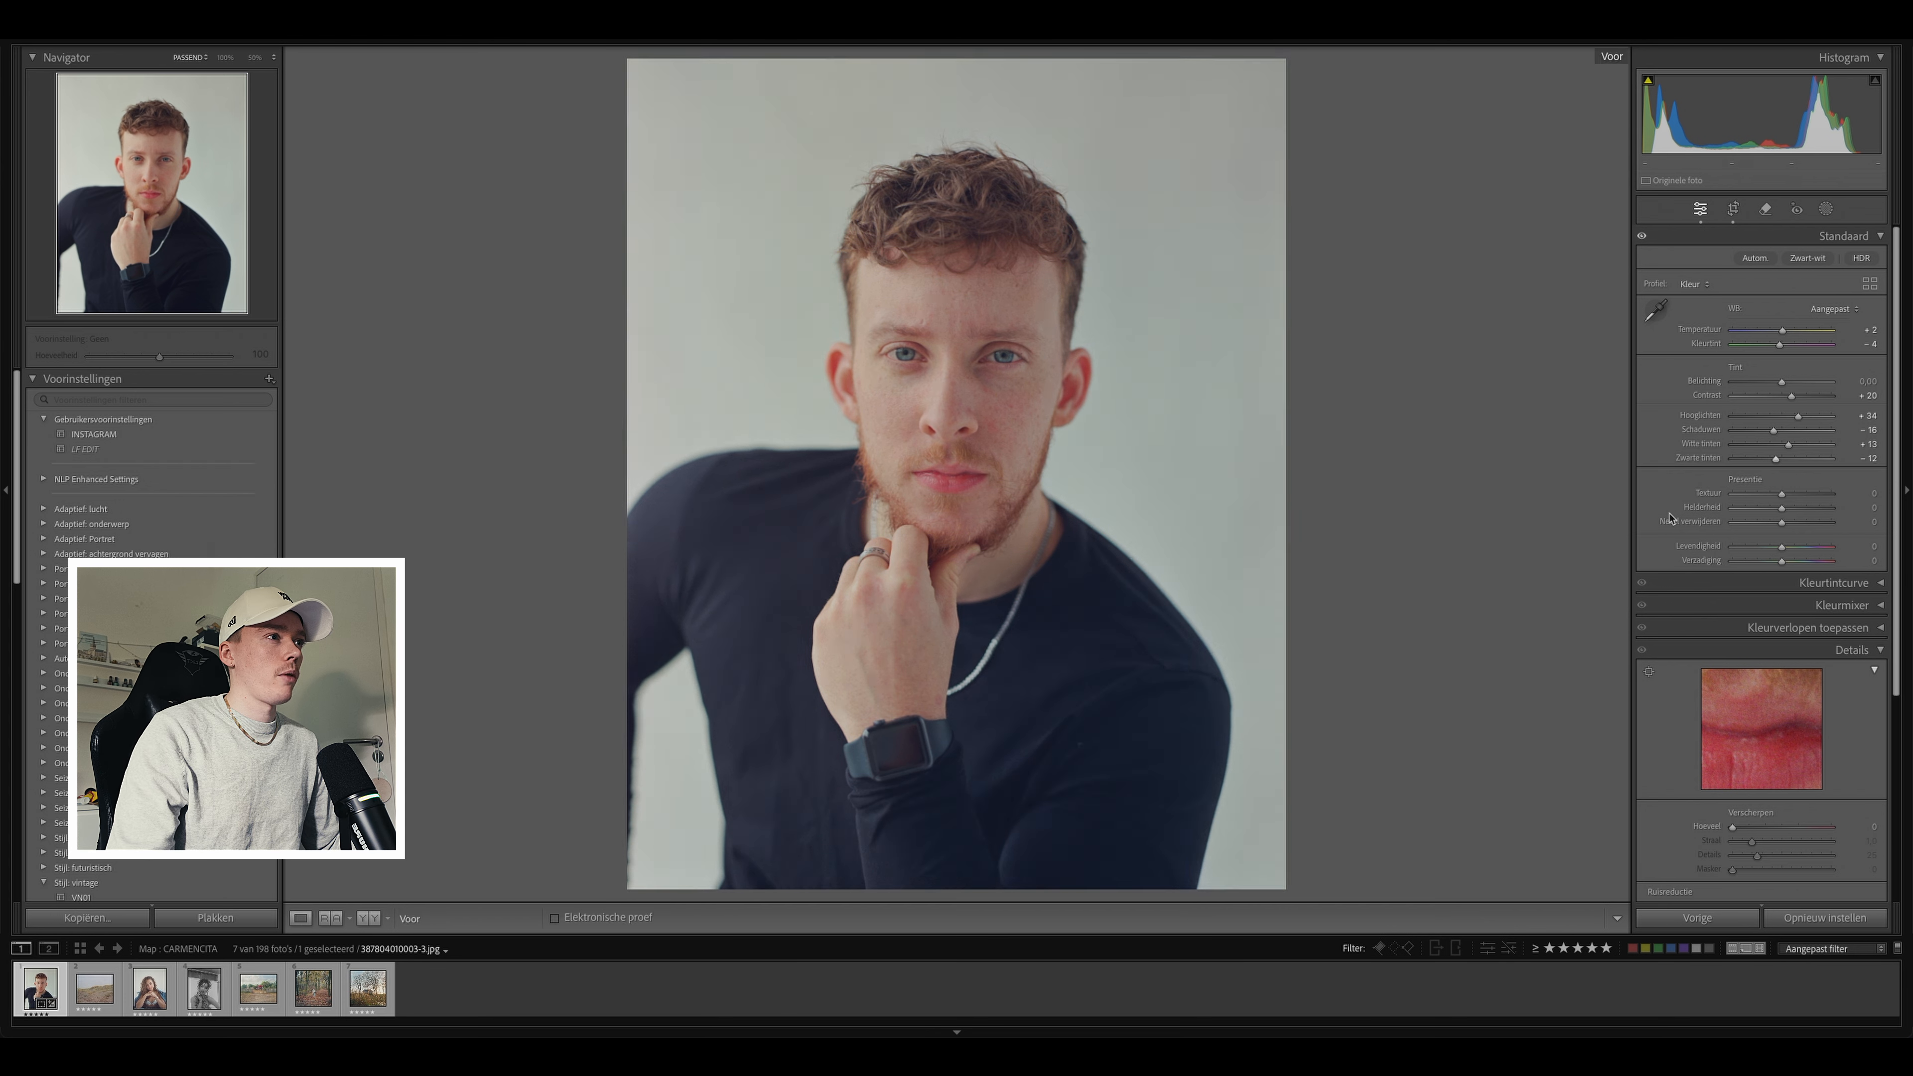
Step: Examine the face, eyes and hair at 100% zoom, then compare the whole edited portrait with the original
left_click(1008, 393)
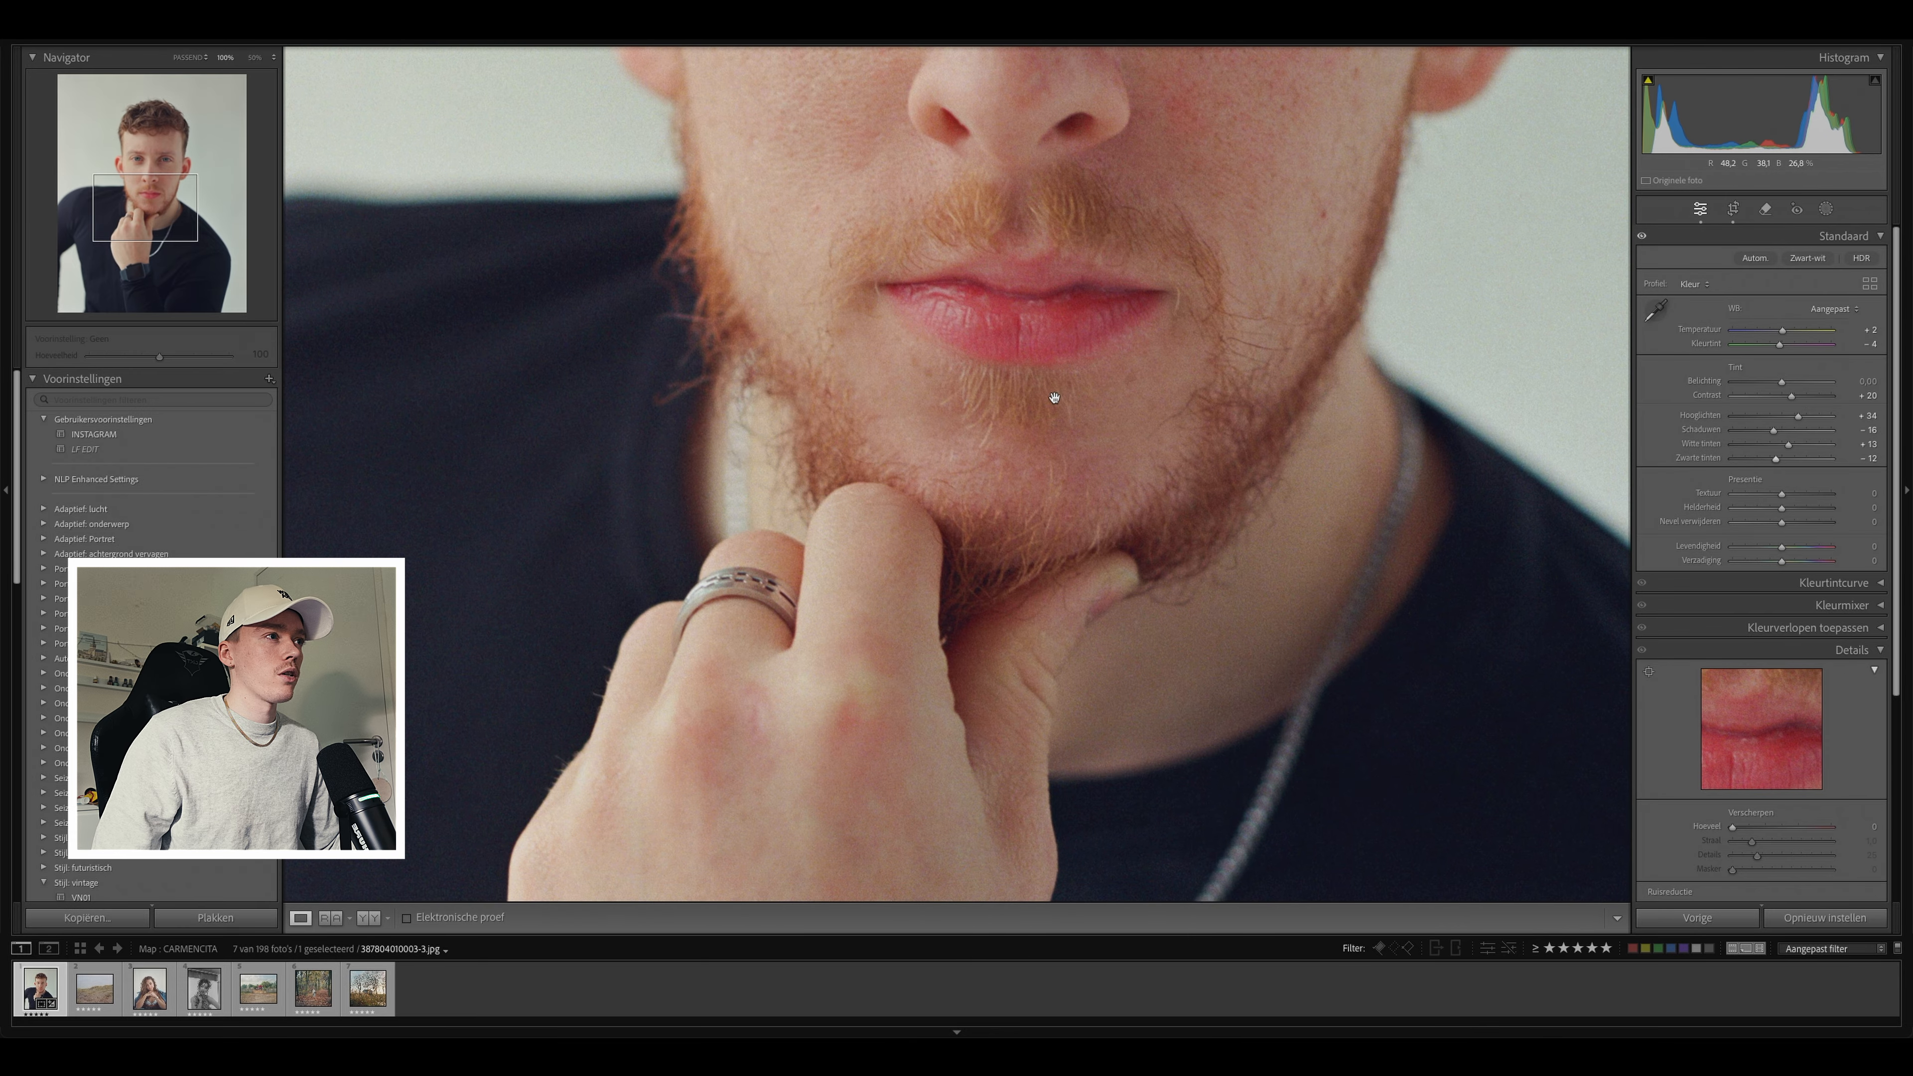
left_click_drag(1023, 256, 1017, 811)
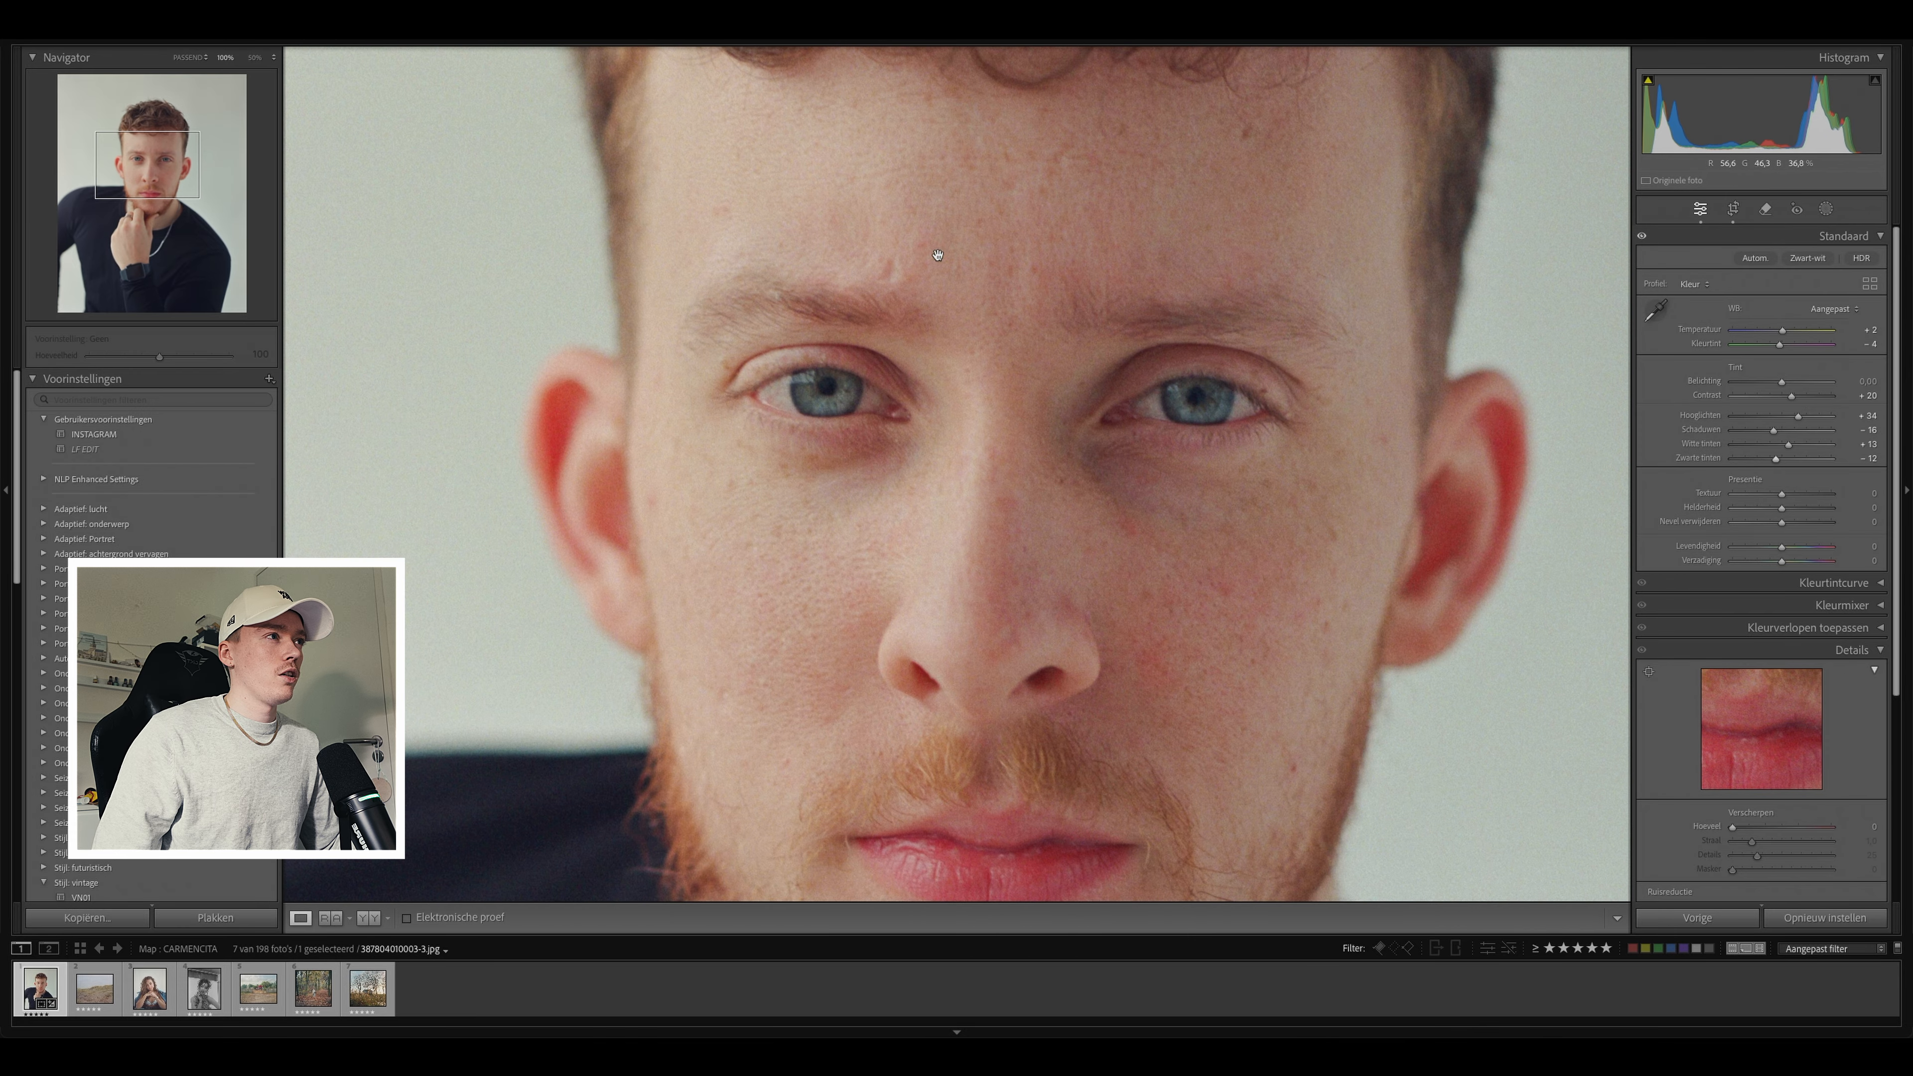
left_click_drag(937, 256, 1013, 764)
left_click_drag(877, 606, 884, 433)
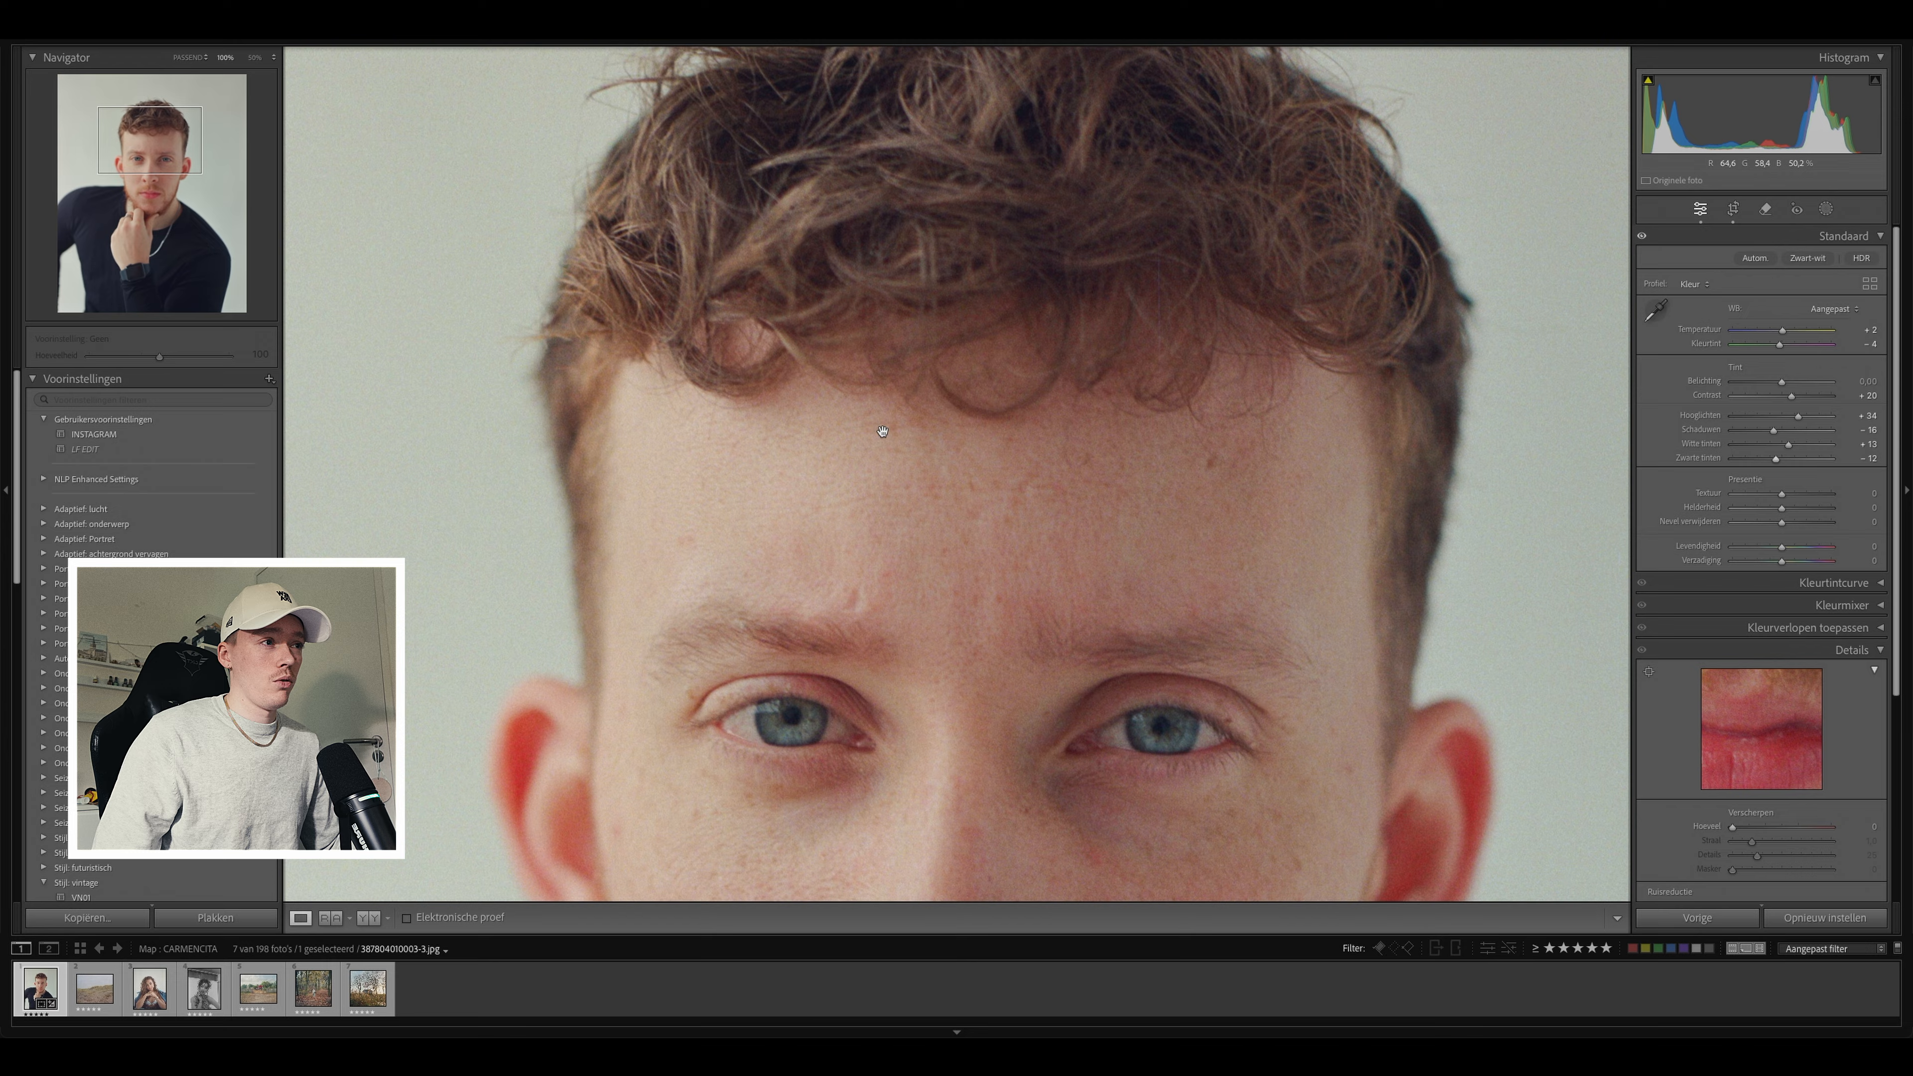
left_click(948, 559)
left_click(972, 713)
left_click_drag(1145, 757, 1050, 628)
left_click(1049, 627)
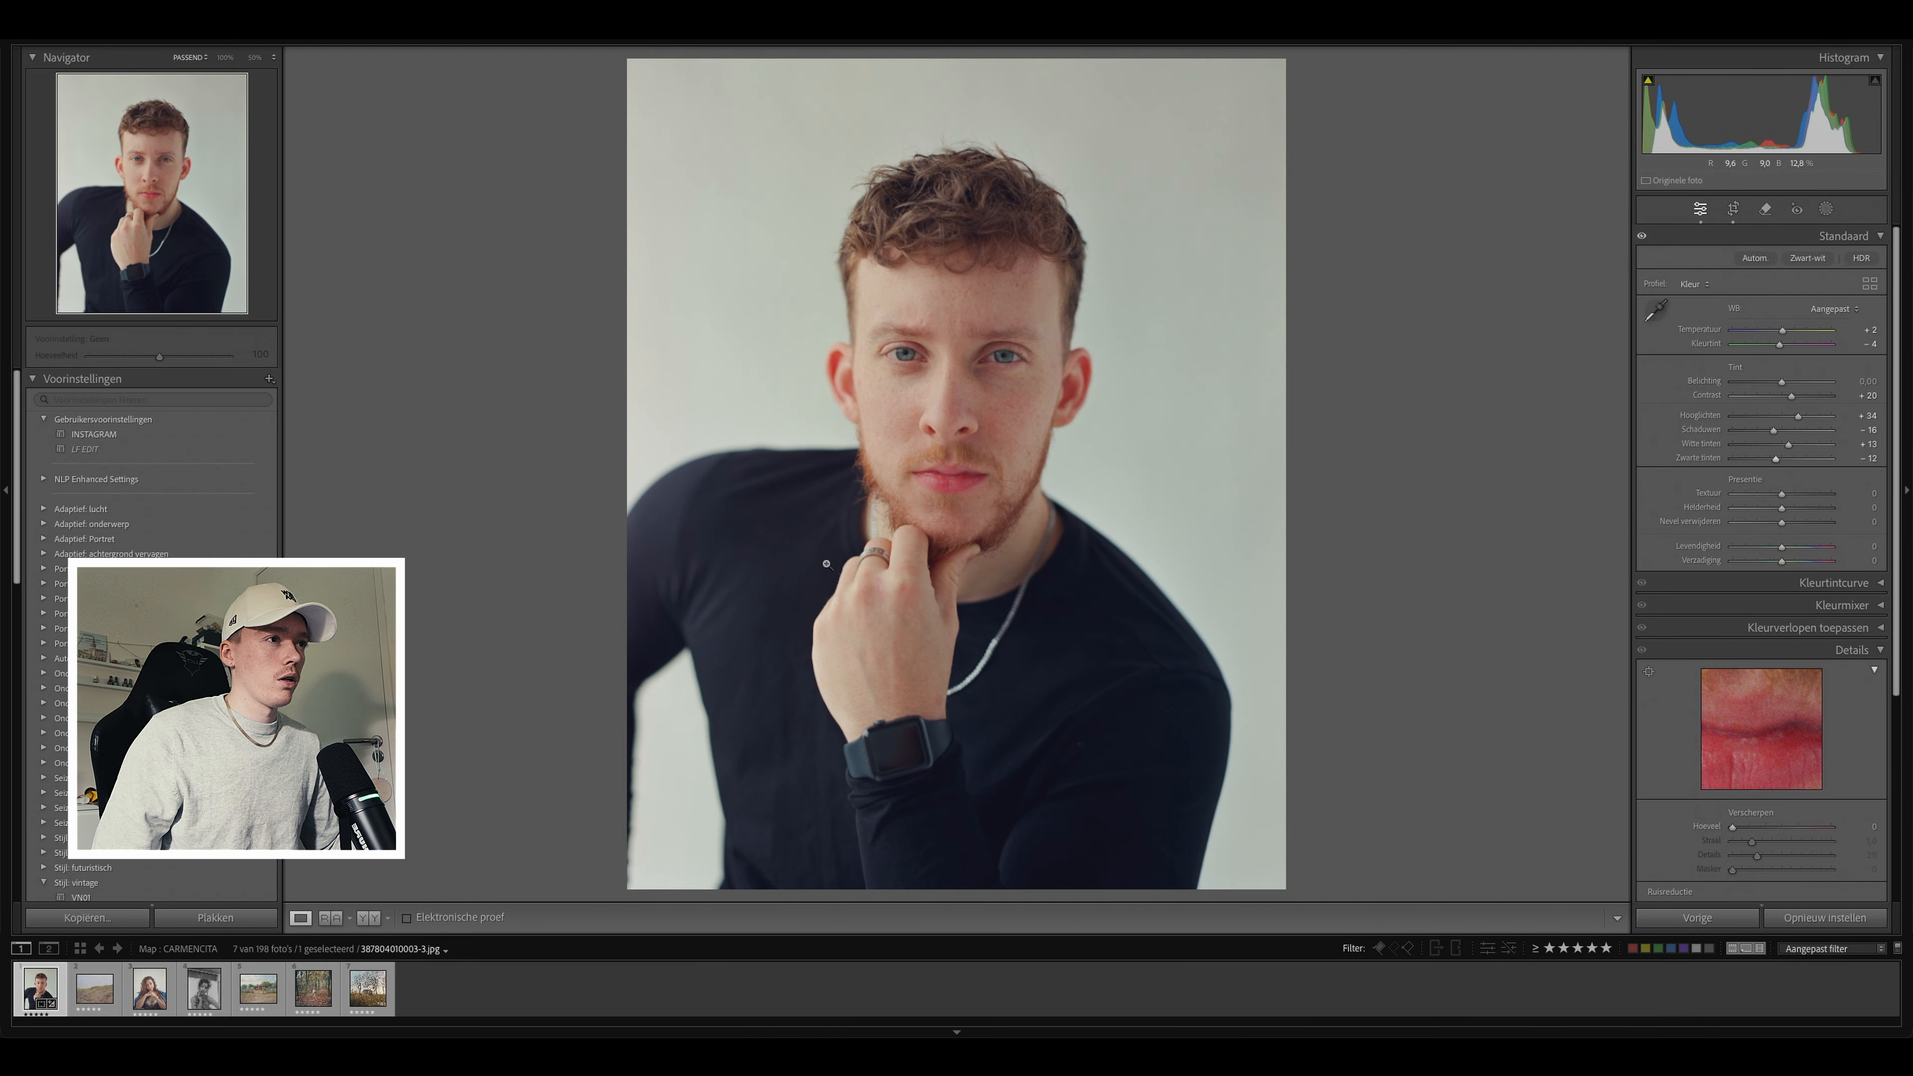
key("backslash")
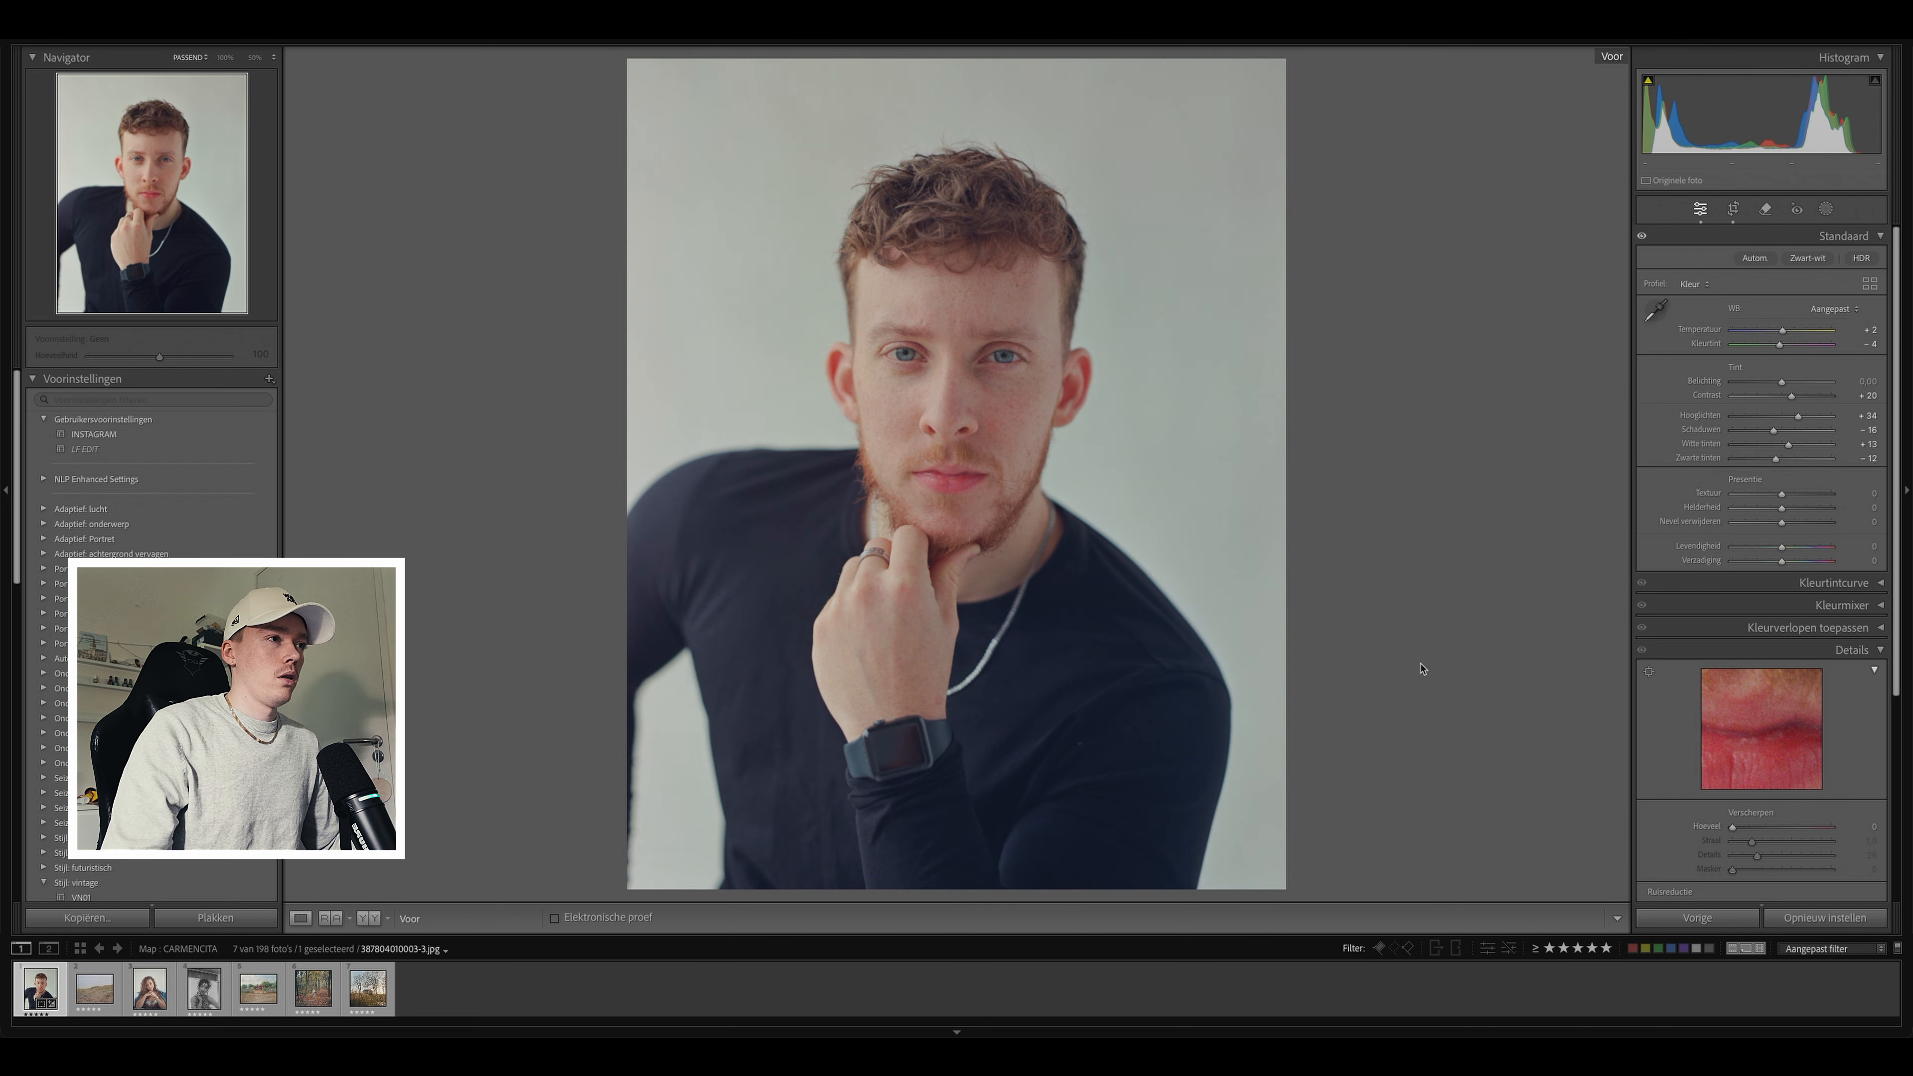
key("backslash")
key("backslash")
key("backslash")
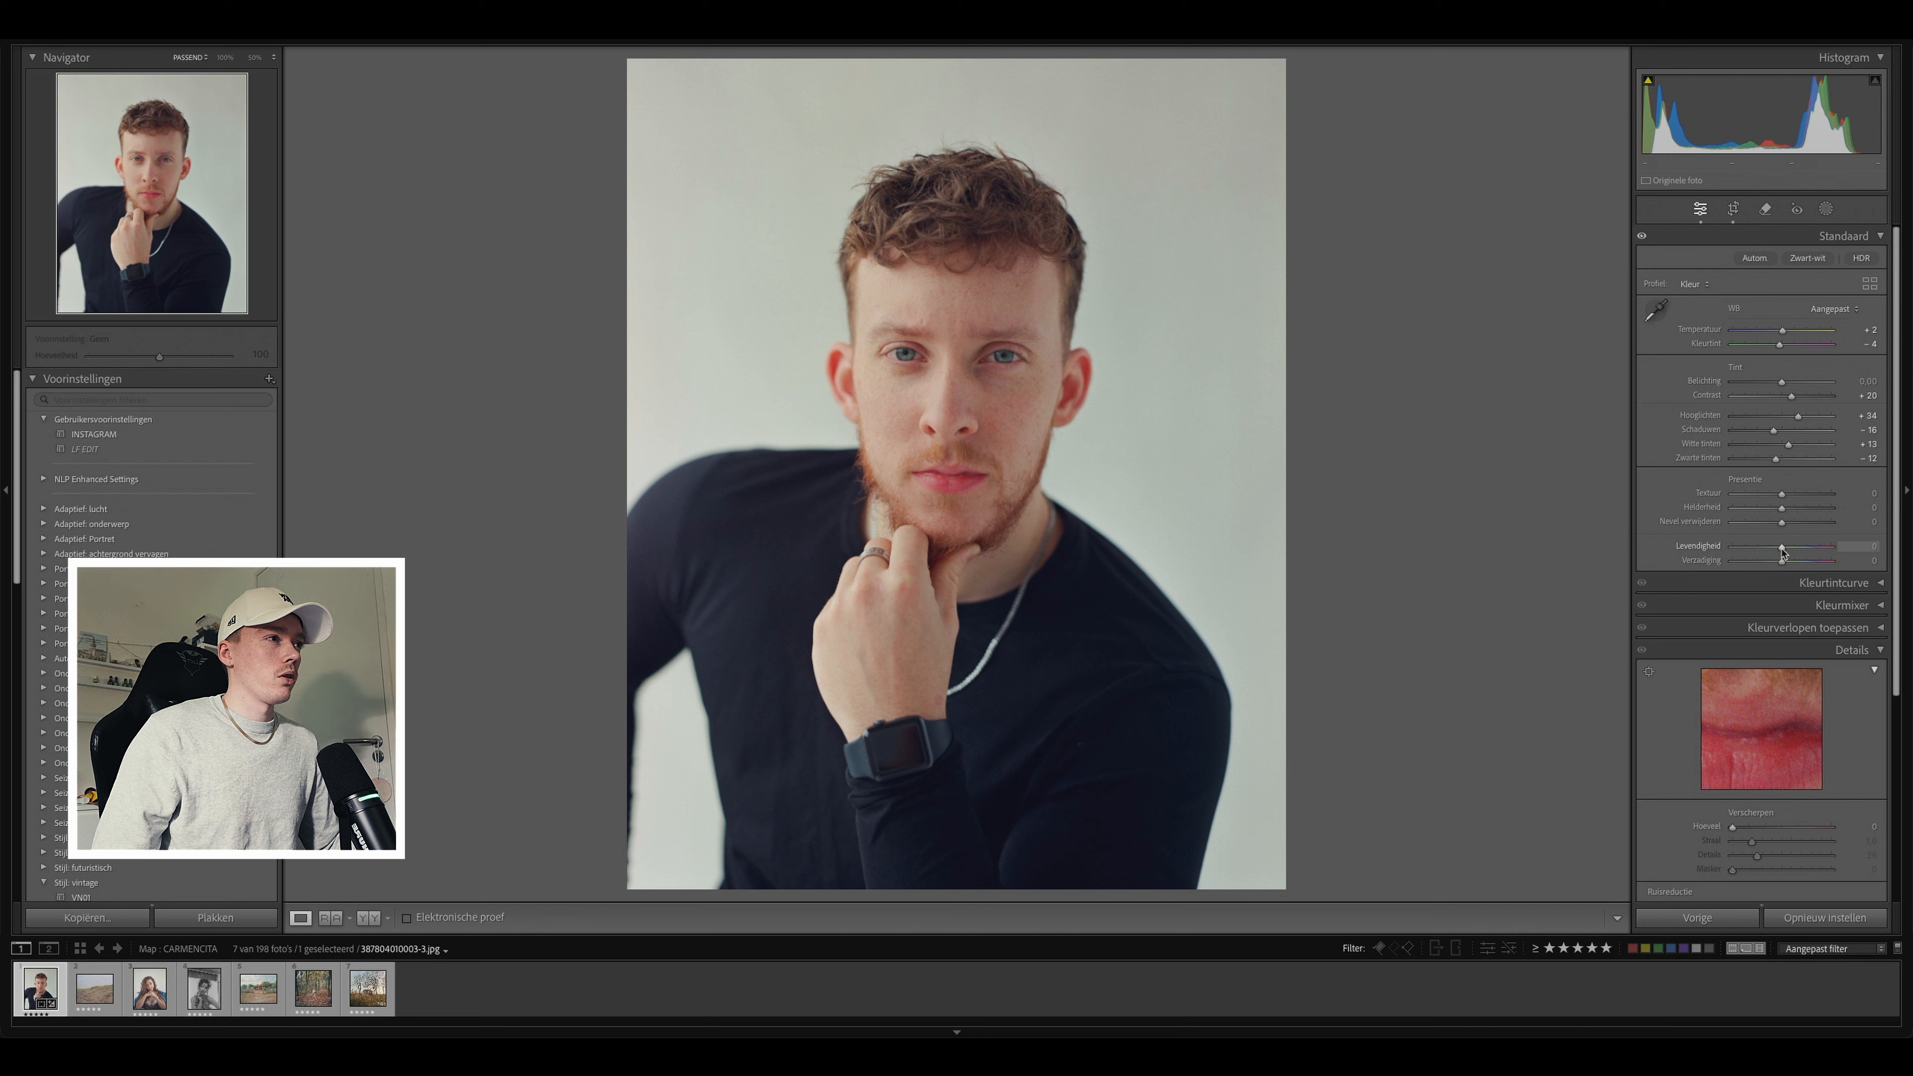
Step: In the HSL color mixer, set hue to red +19 and orange +6, and saturation to red -13 and orange -5
left_click(1842, 605)
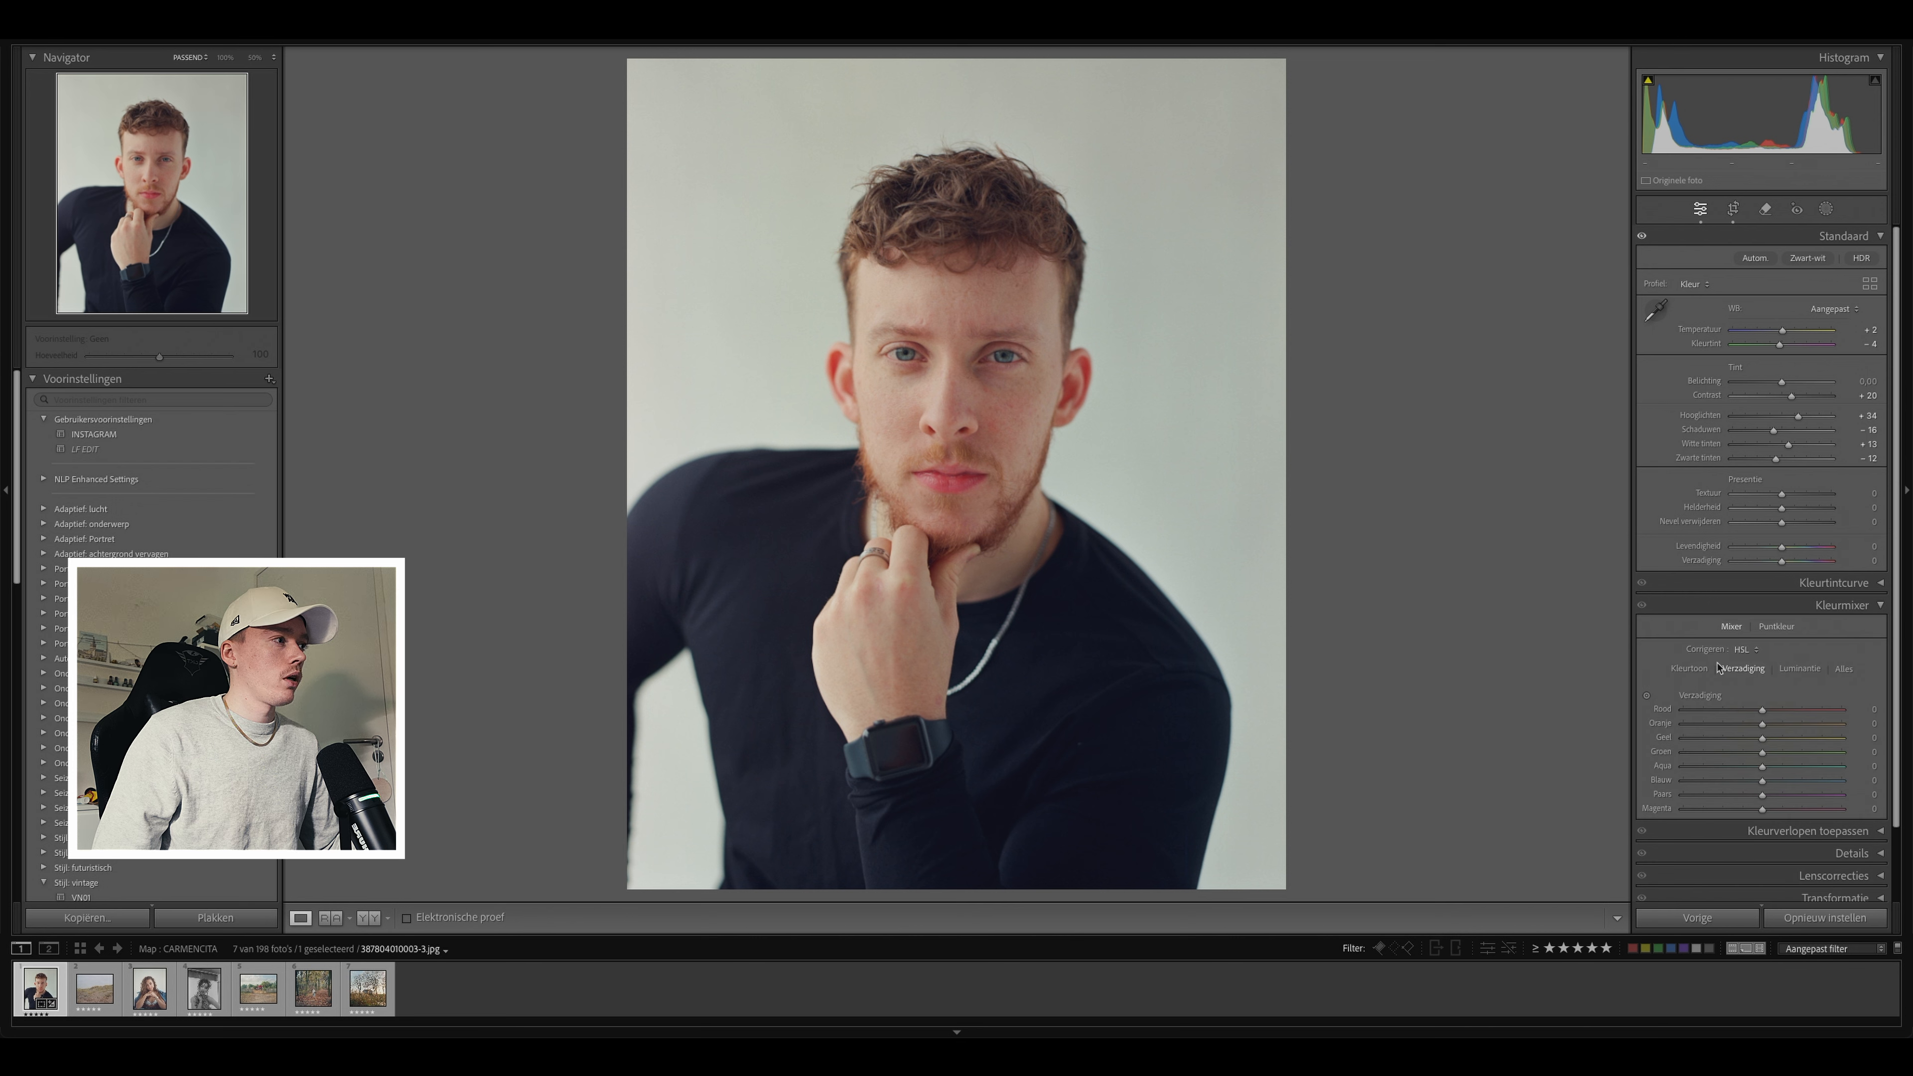
left_click(1682, 670)
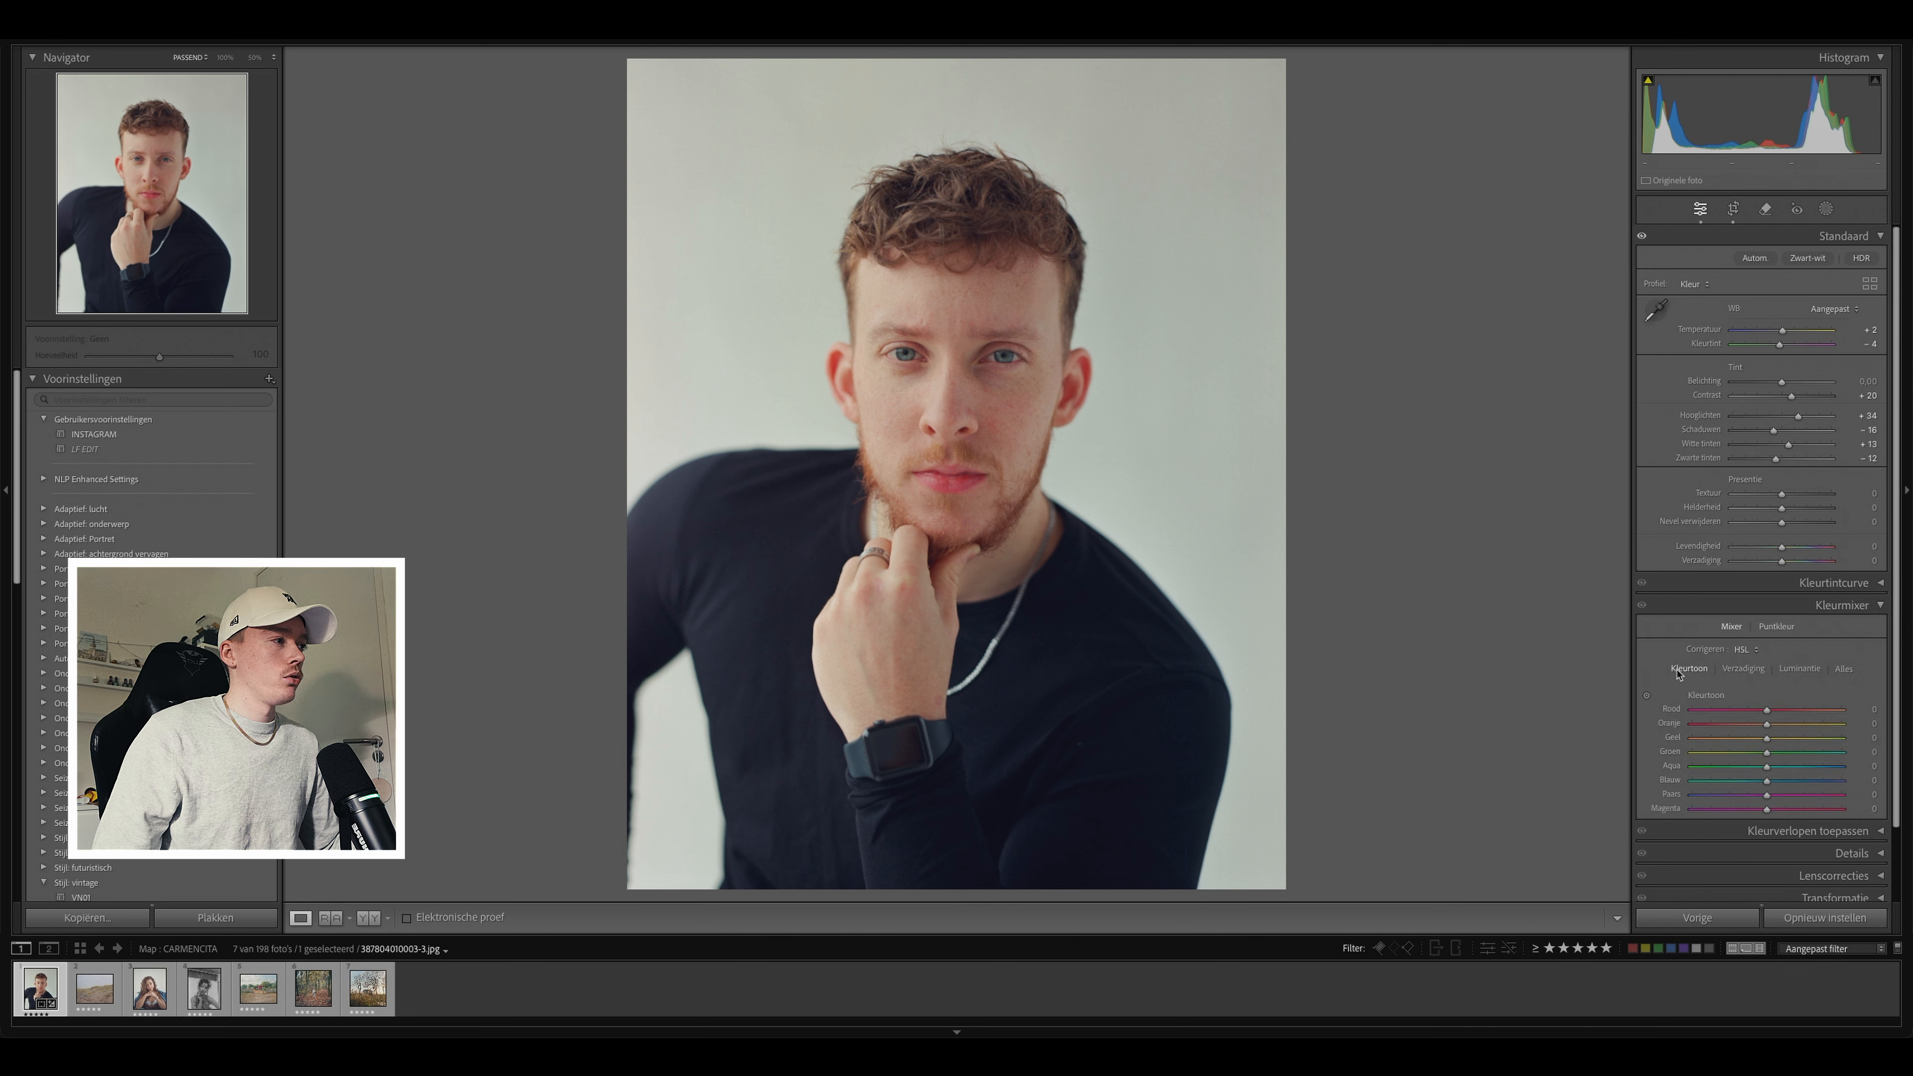
left_click(1648, 698)
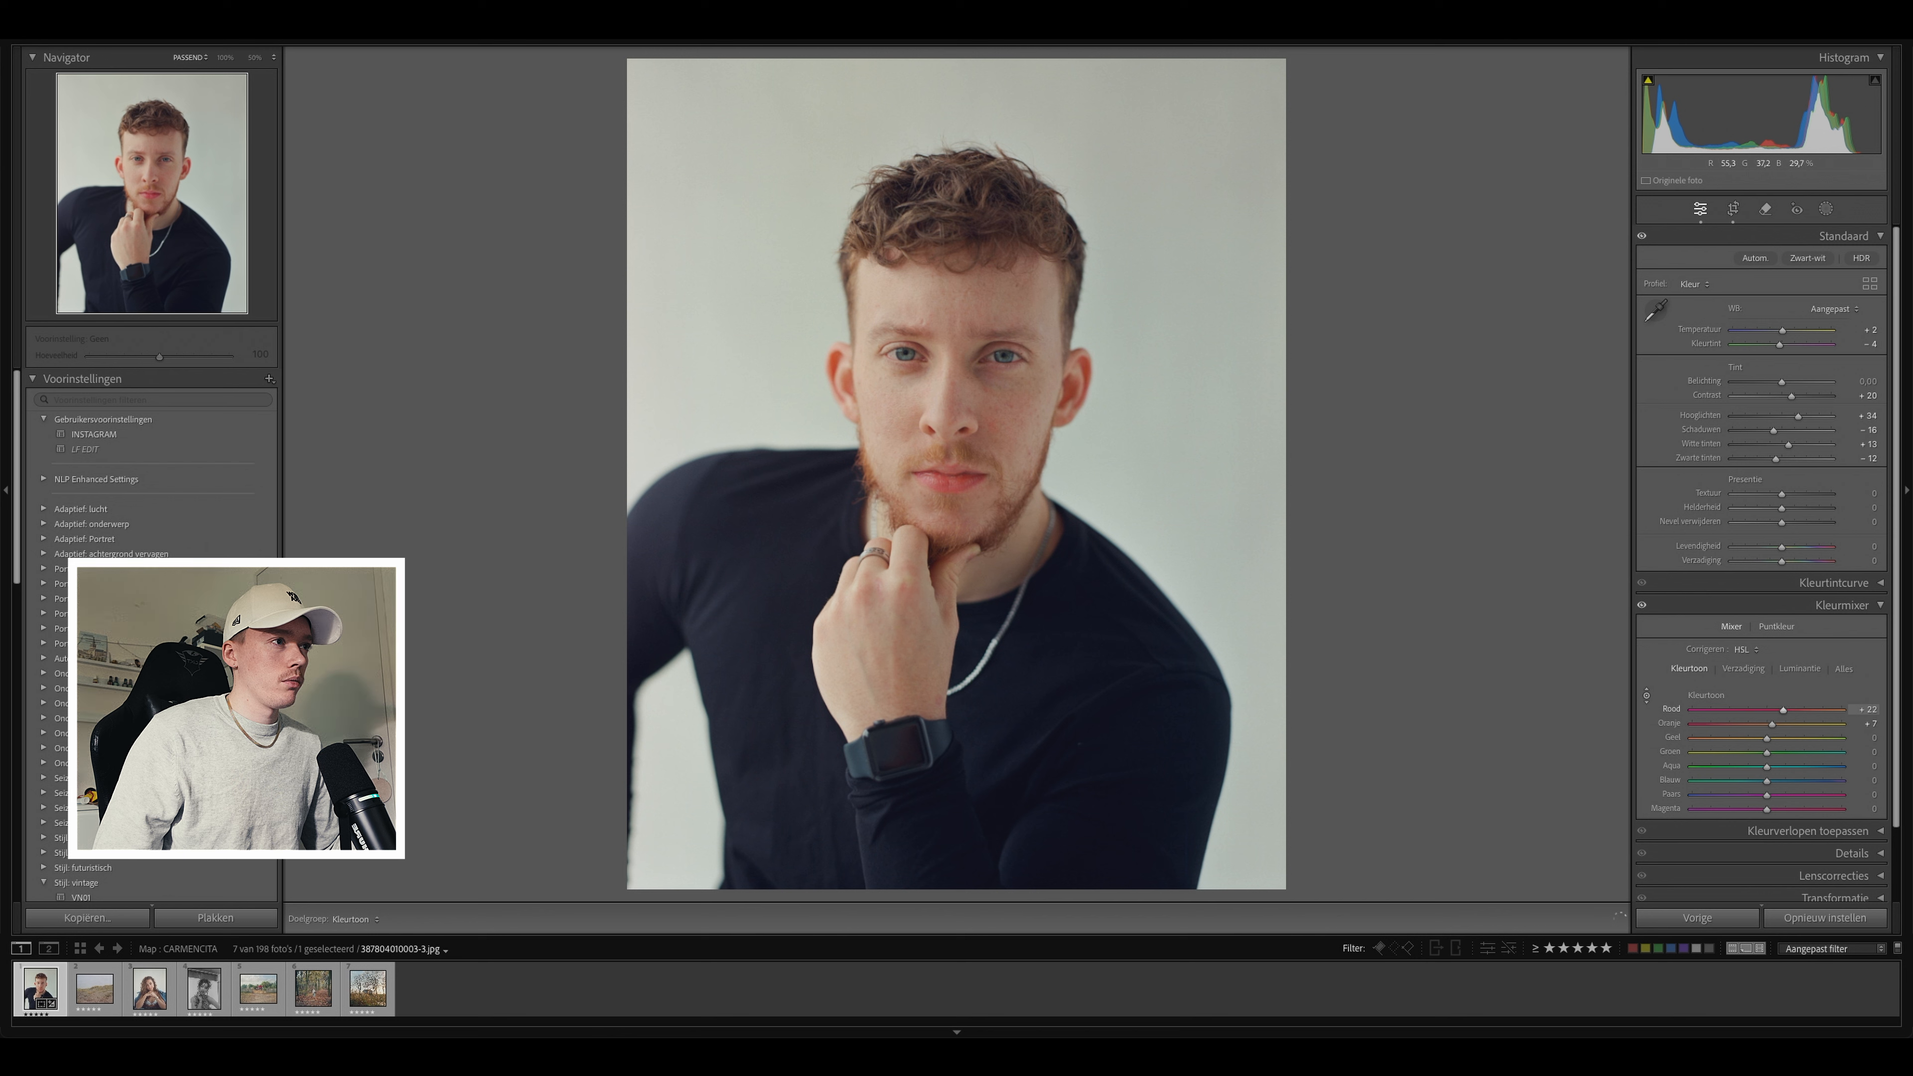
left_click_drag(945, 476, 945, 527)
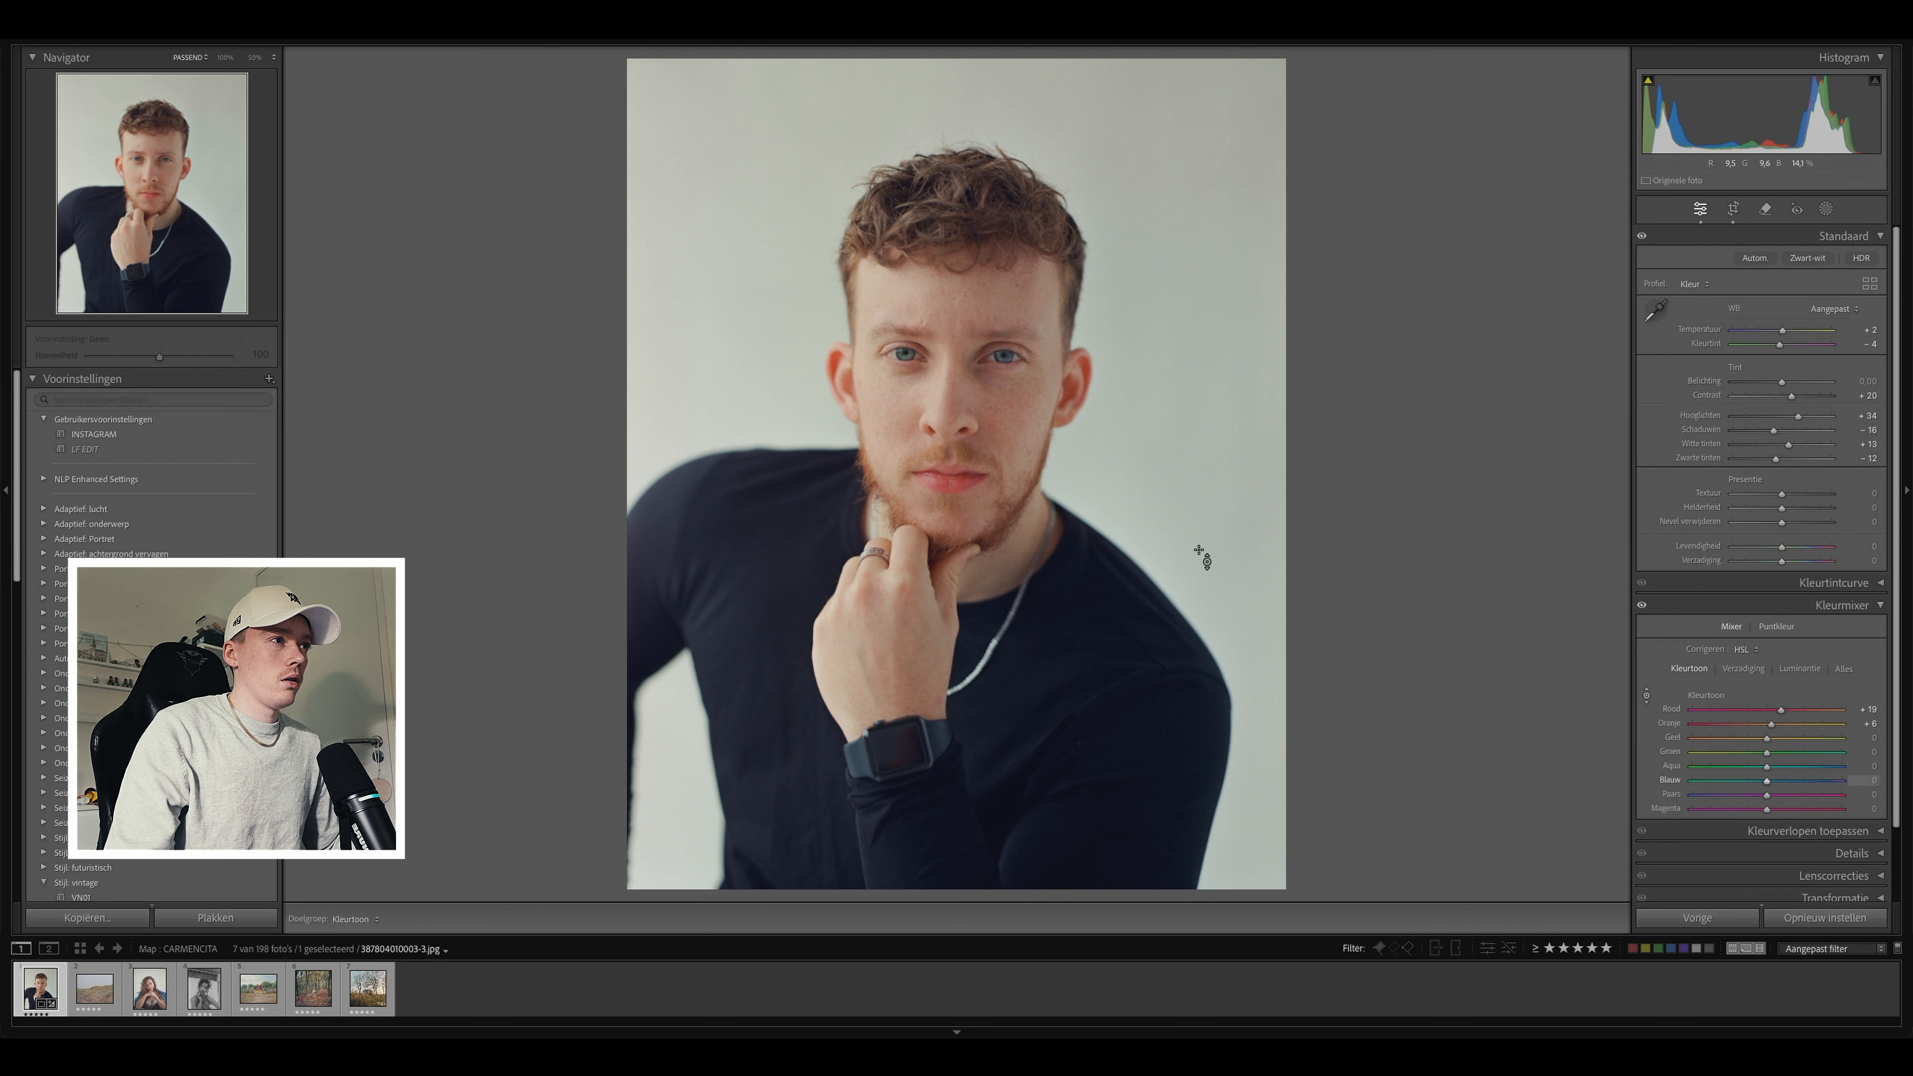
left_click(1743, 668)
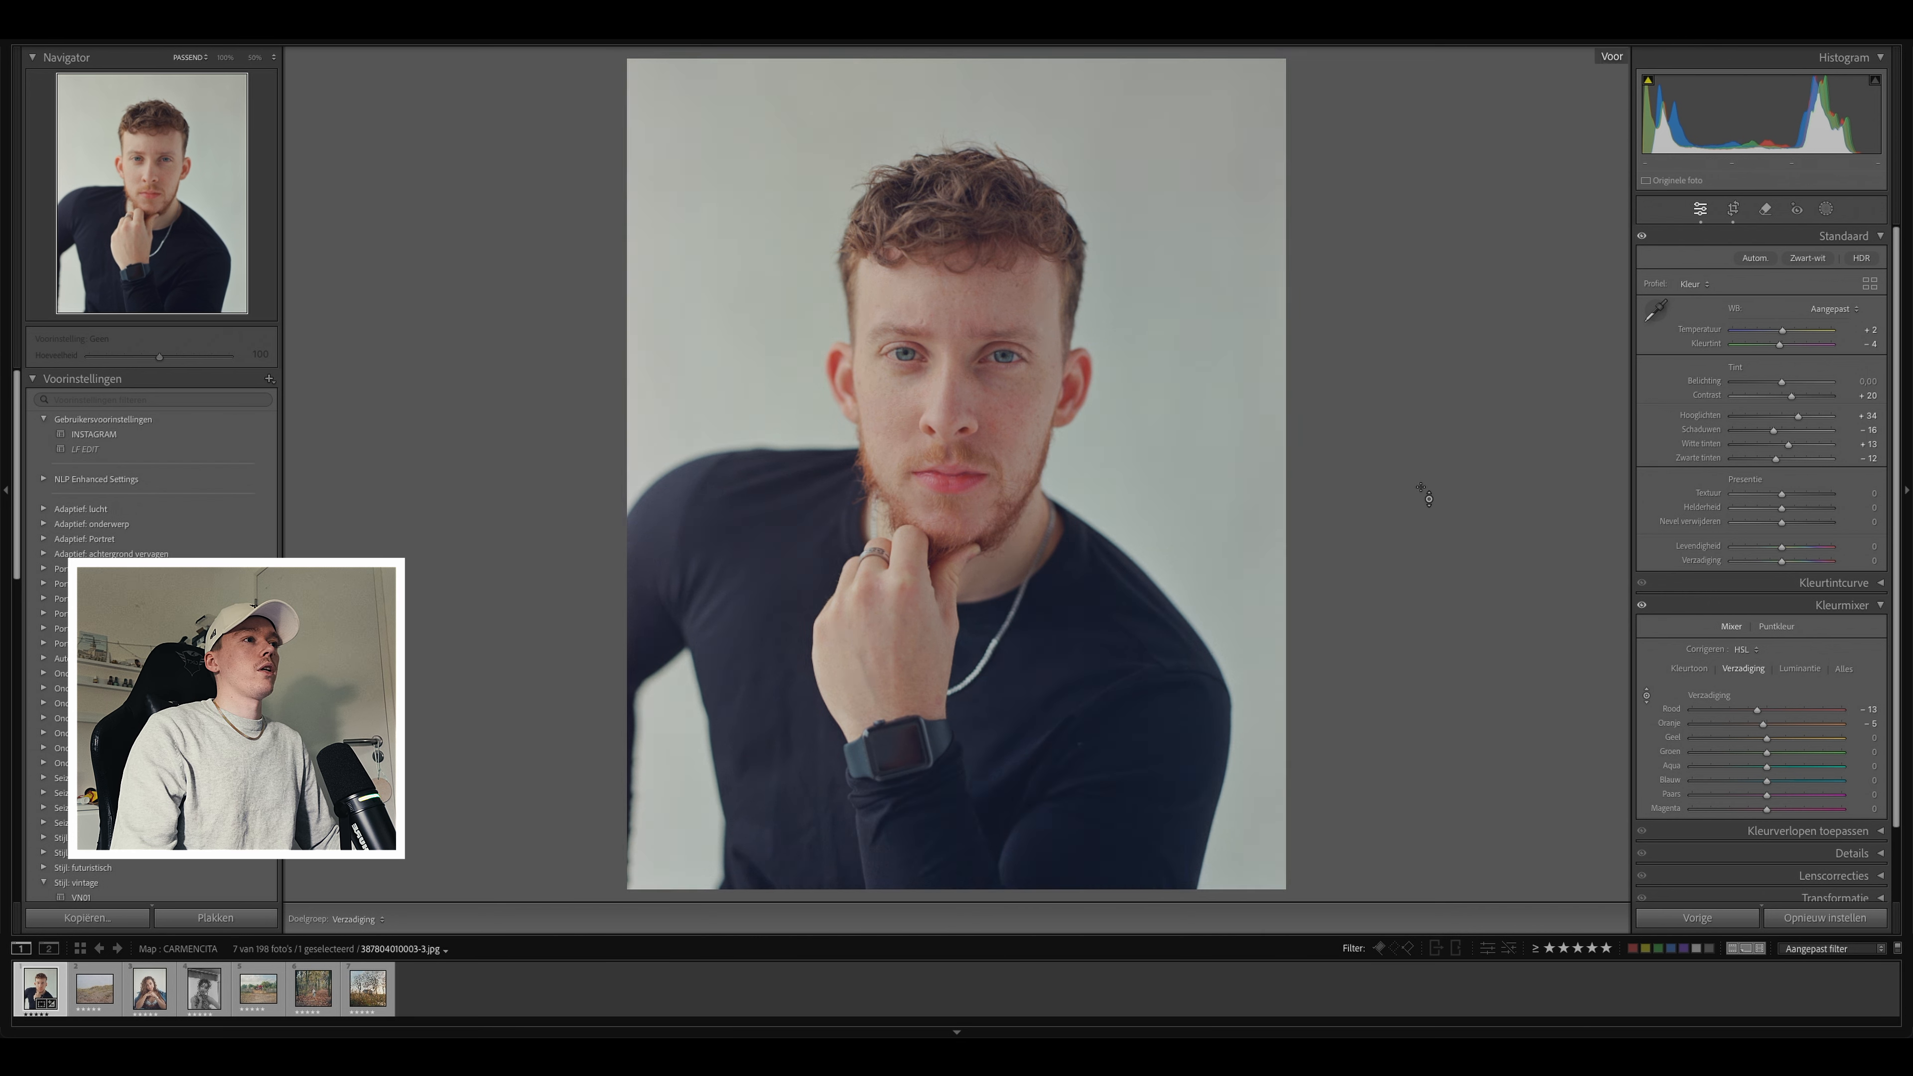
Step: Examine the skin tones and lips at 100% zoom in both the color-adjusted and the original version
key("z")
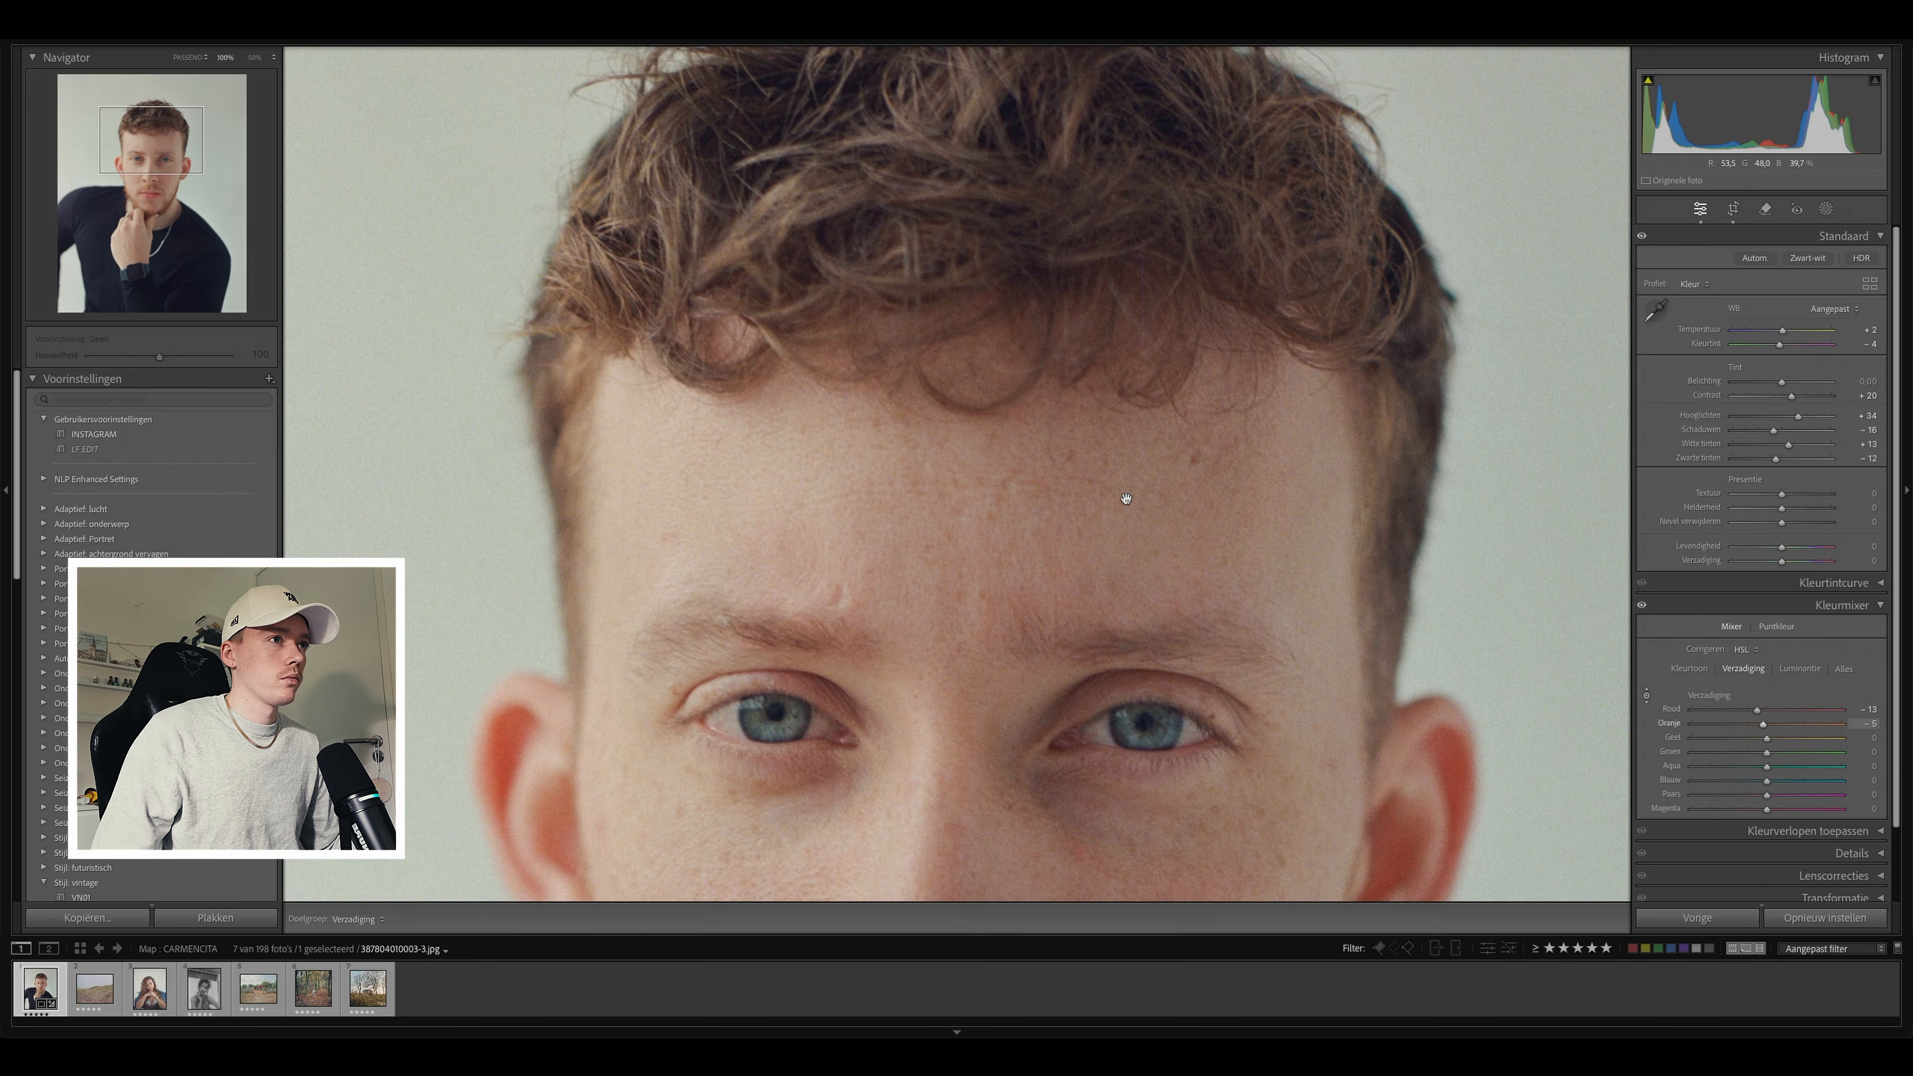
scroll(1118, 496, "down", 10)
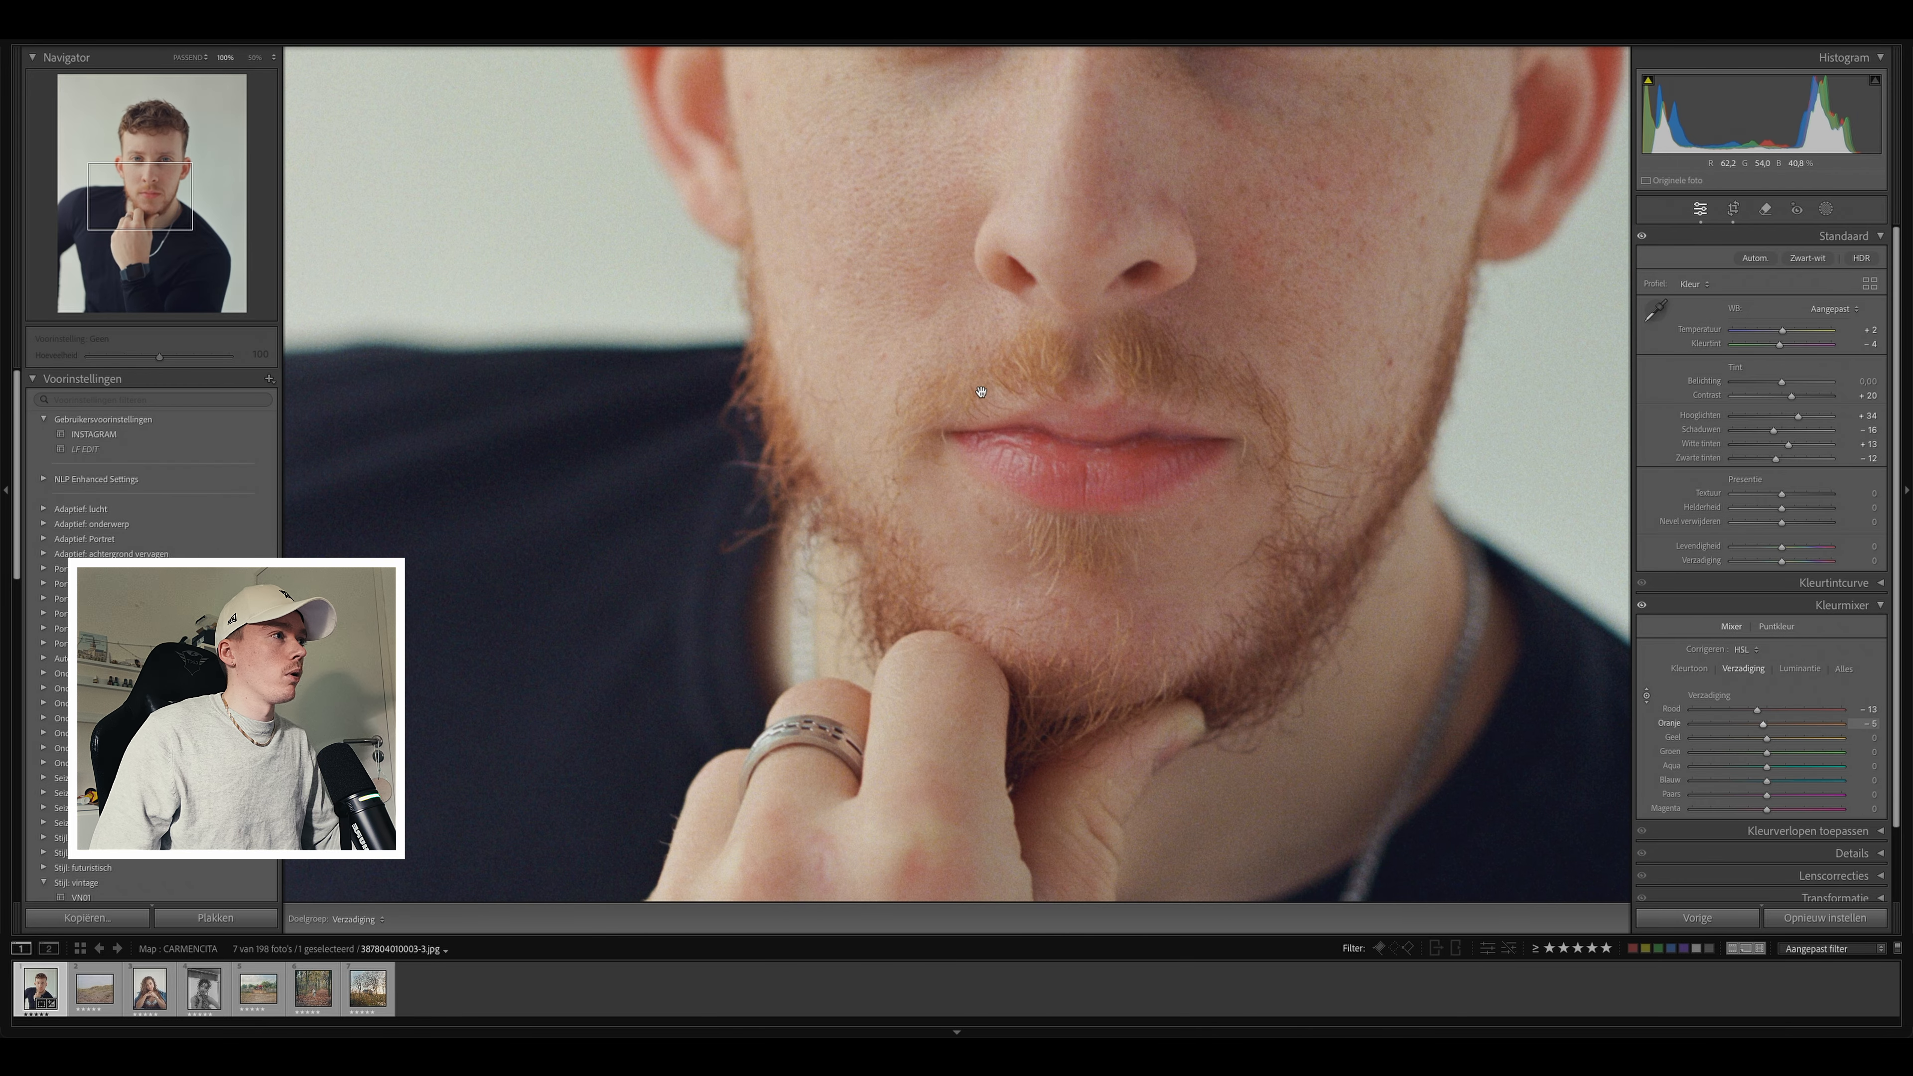
scroll(1132, 696, "up", 10)
scroll(1136, 600, "down", 10)
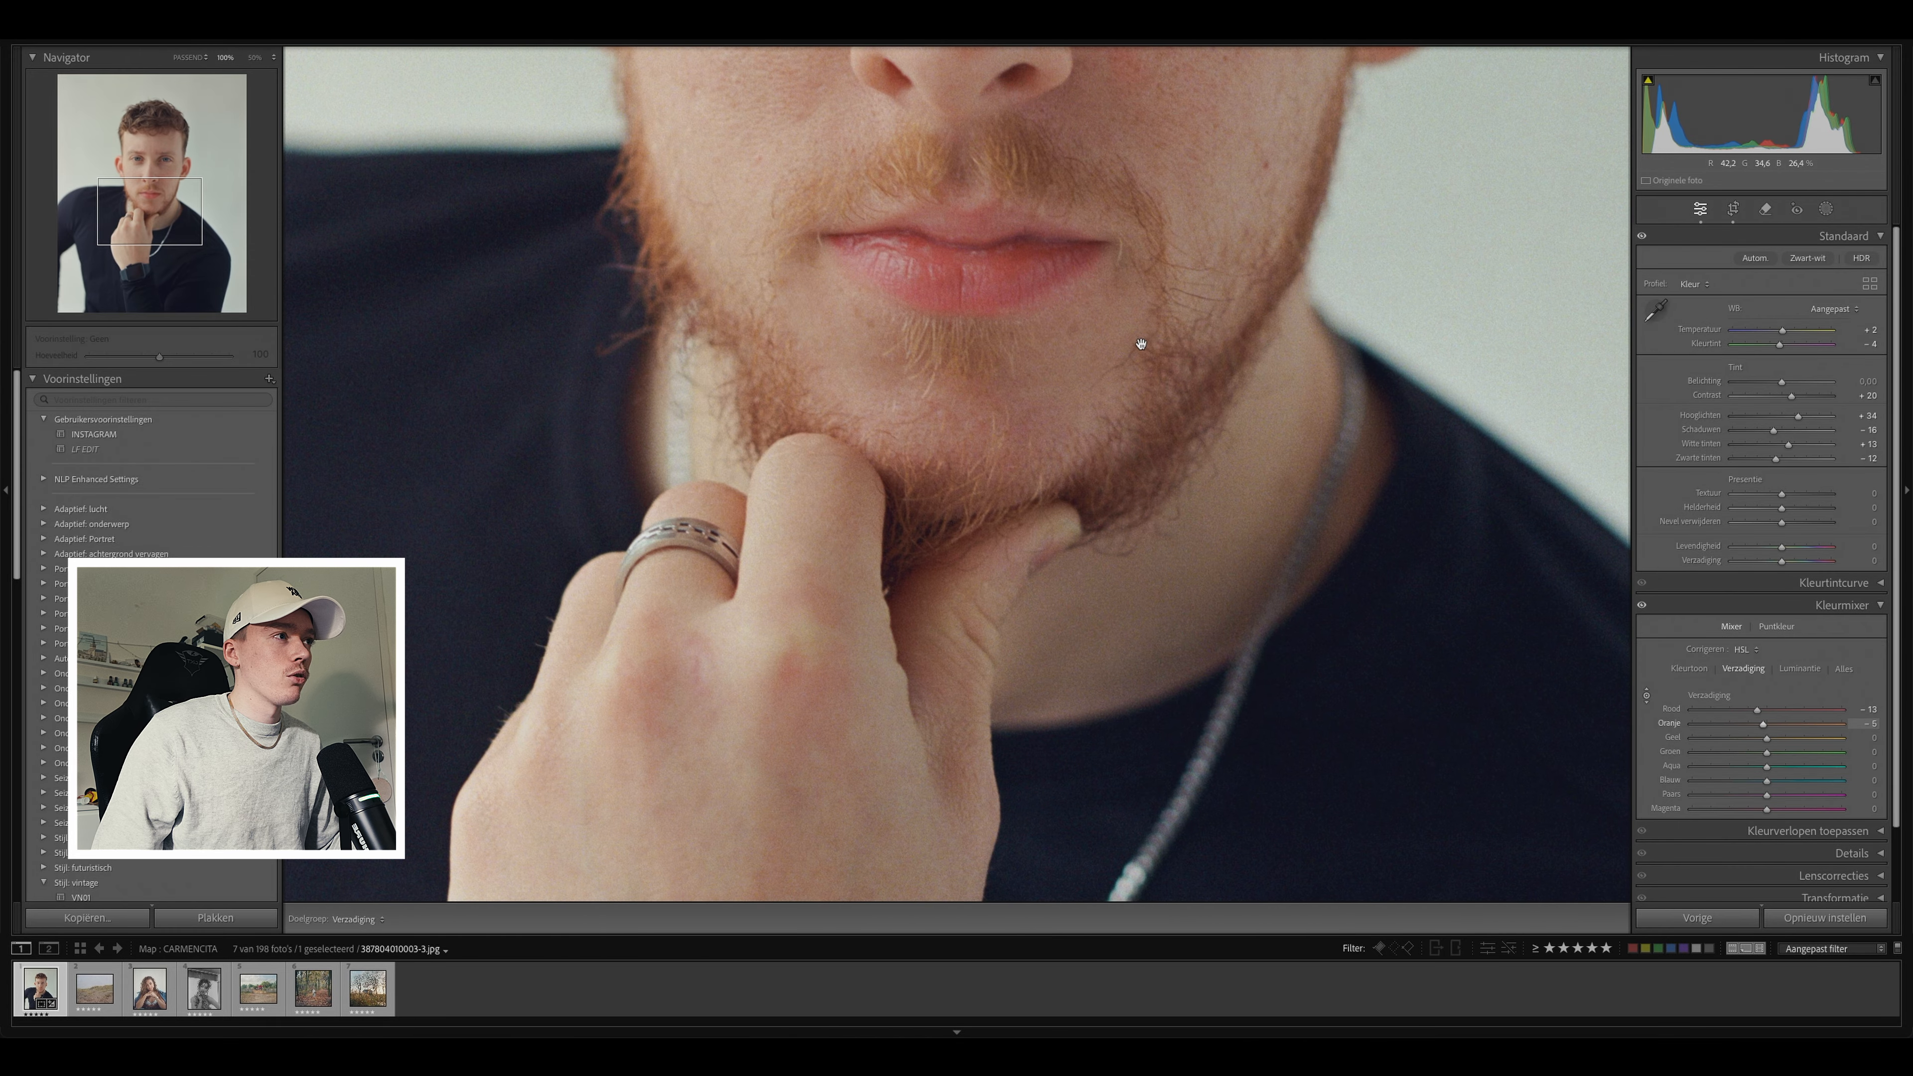
left_click(1134, 366)
left_click(983, 502)
left_click(893, 437)
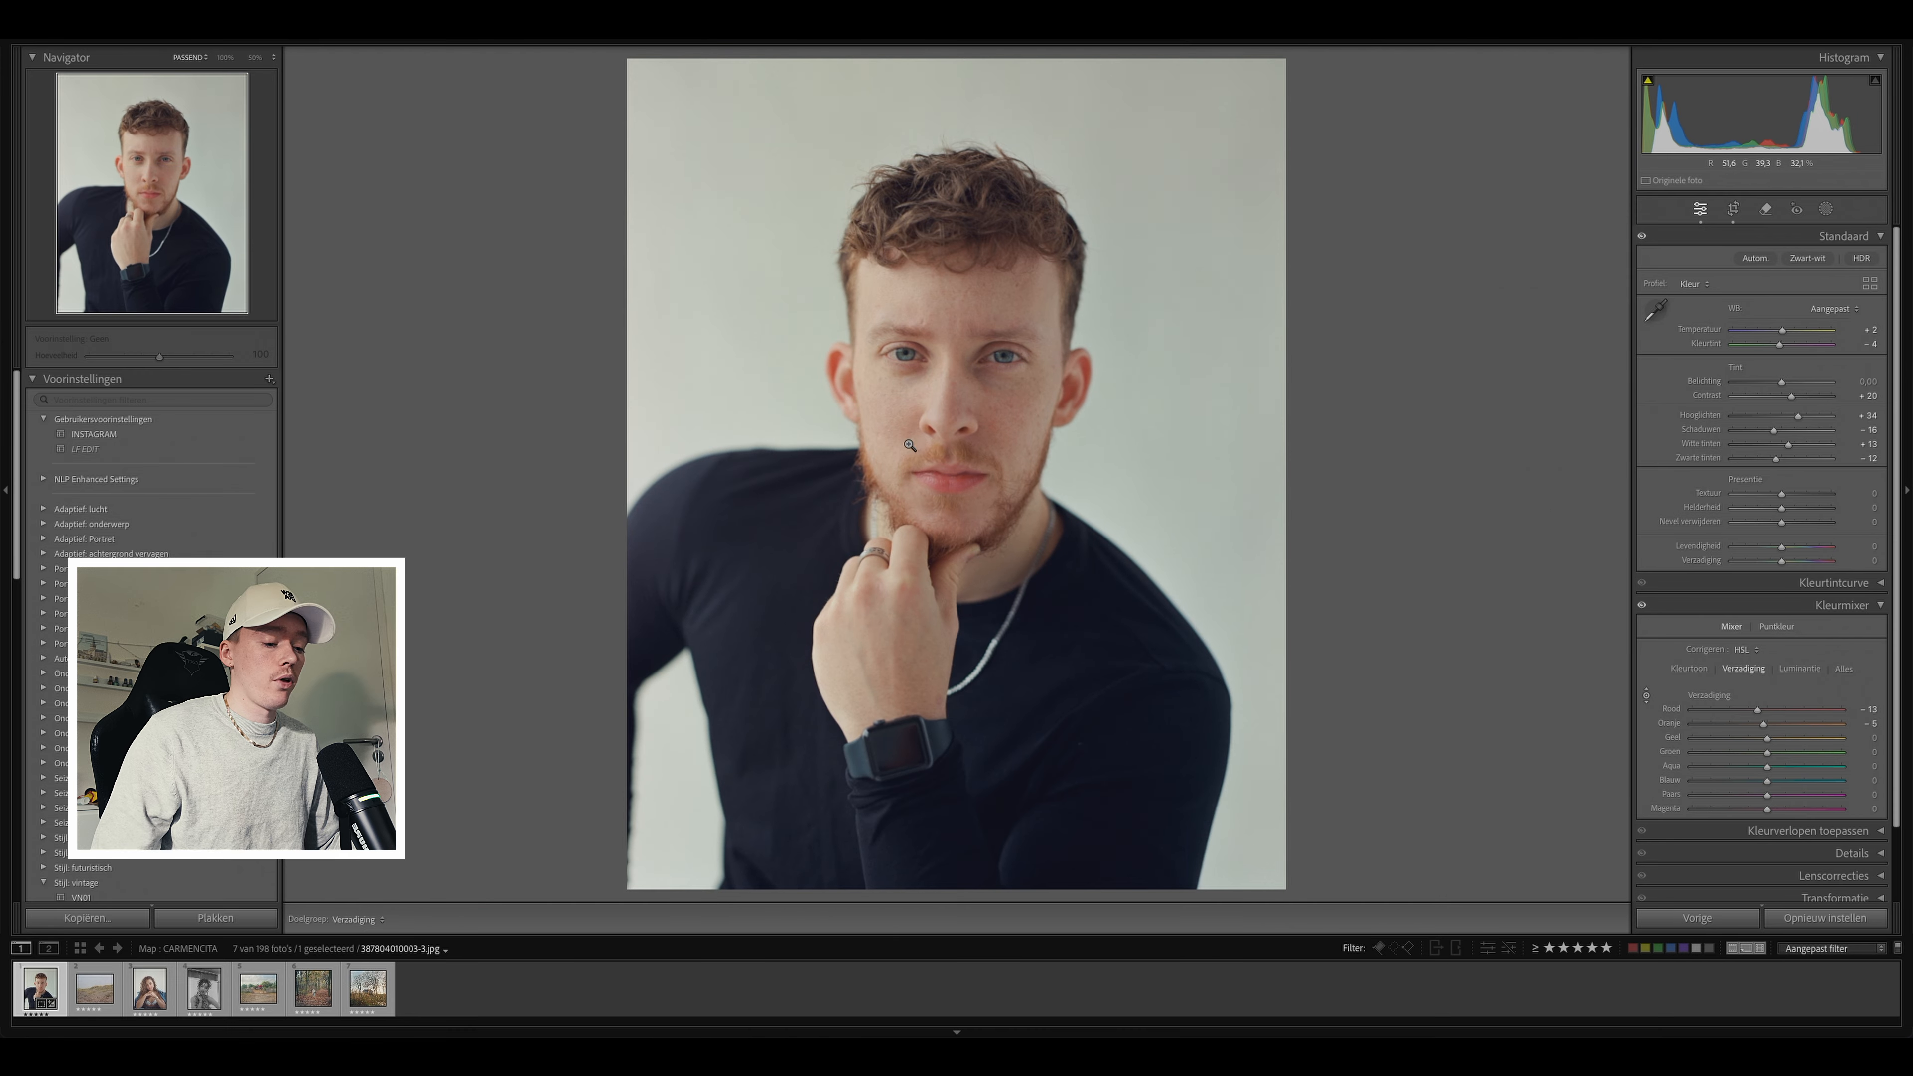
key("backslash")
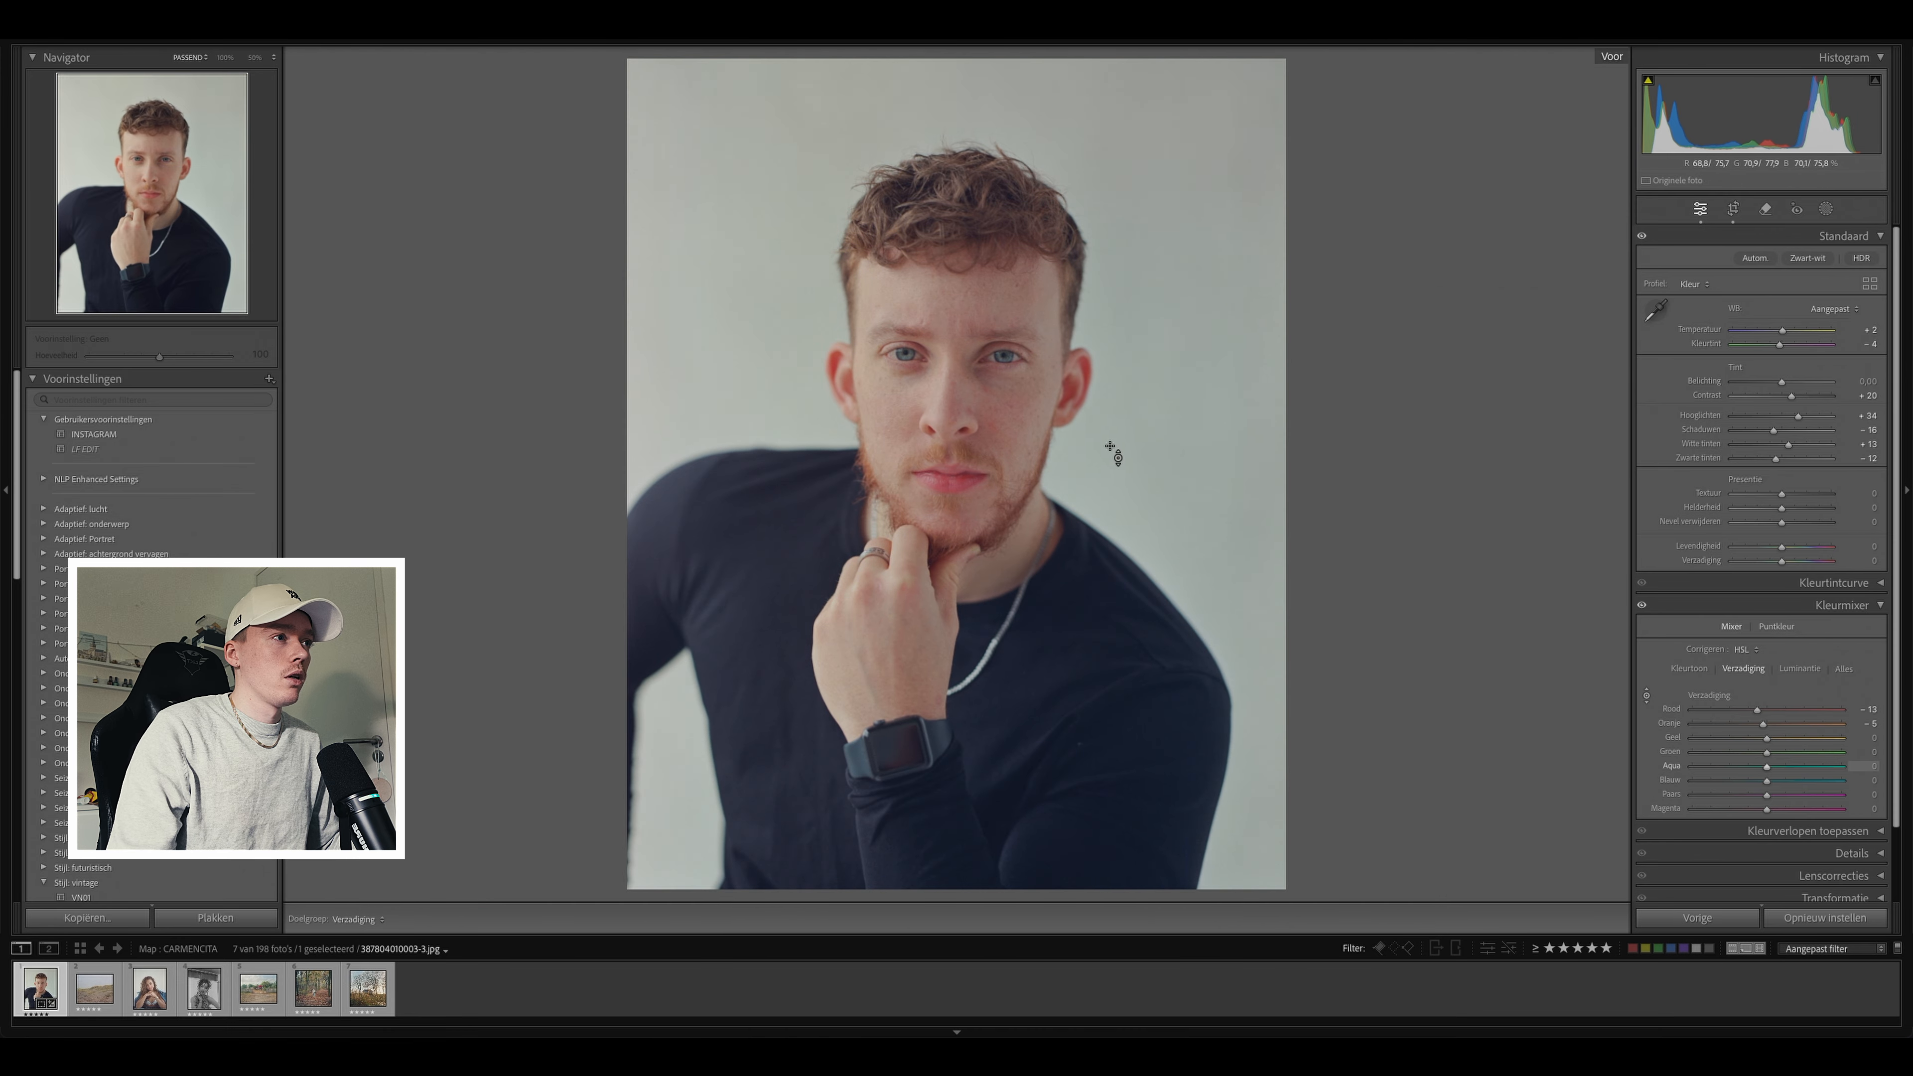
left_click(948, 486)
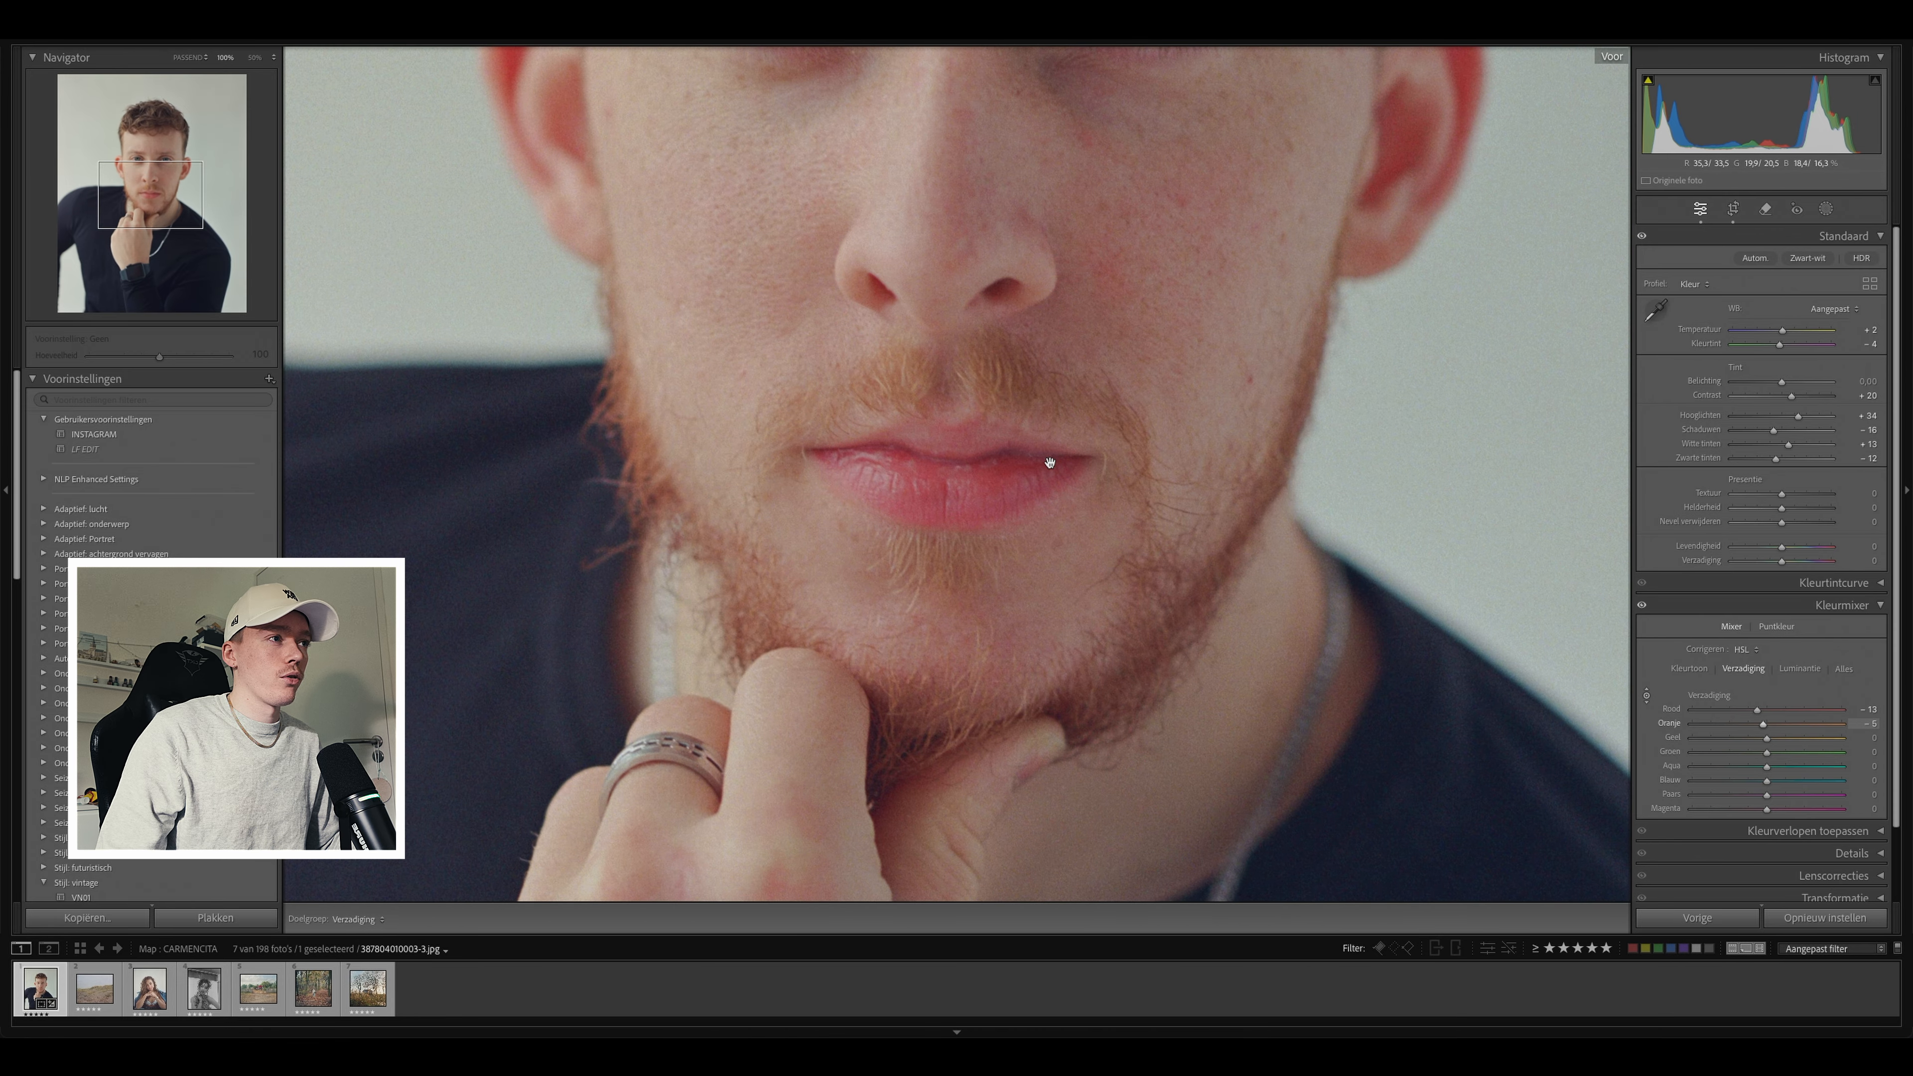
left_click_drag(1096, 497, 1132, 265)
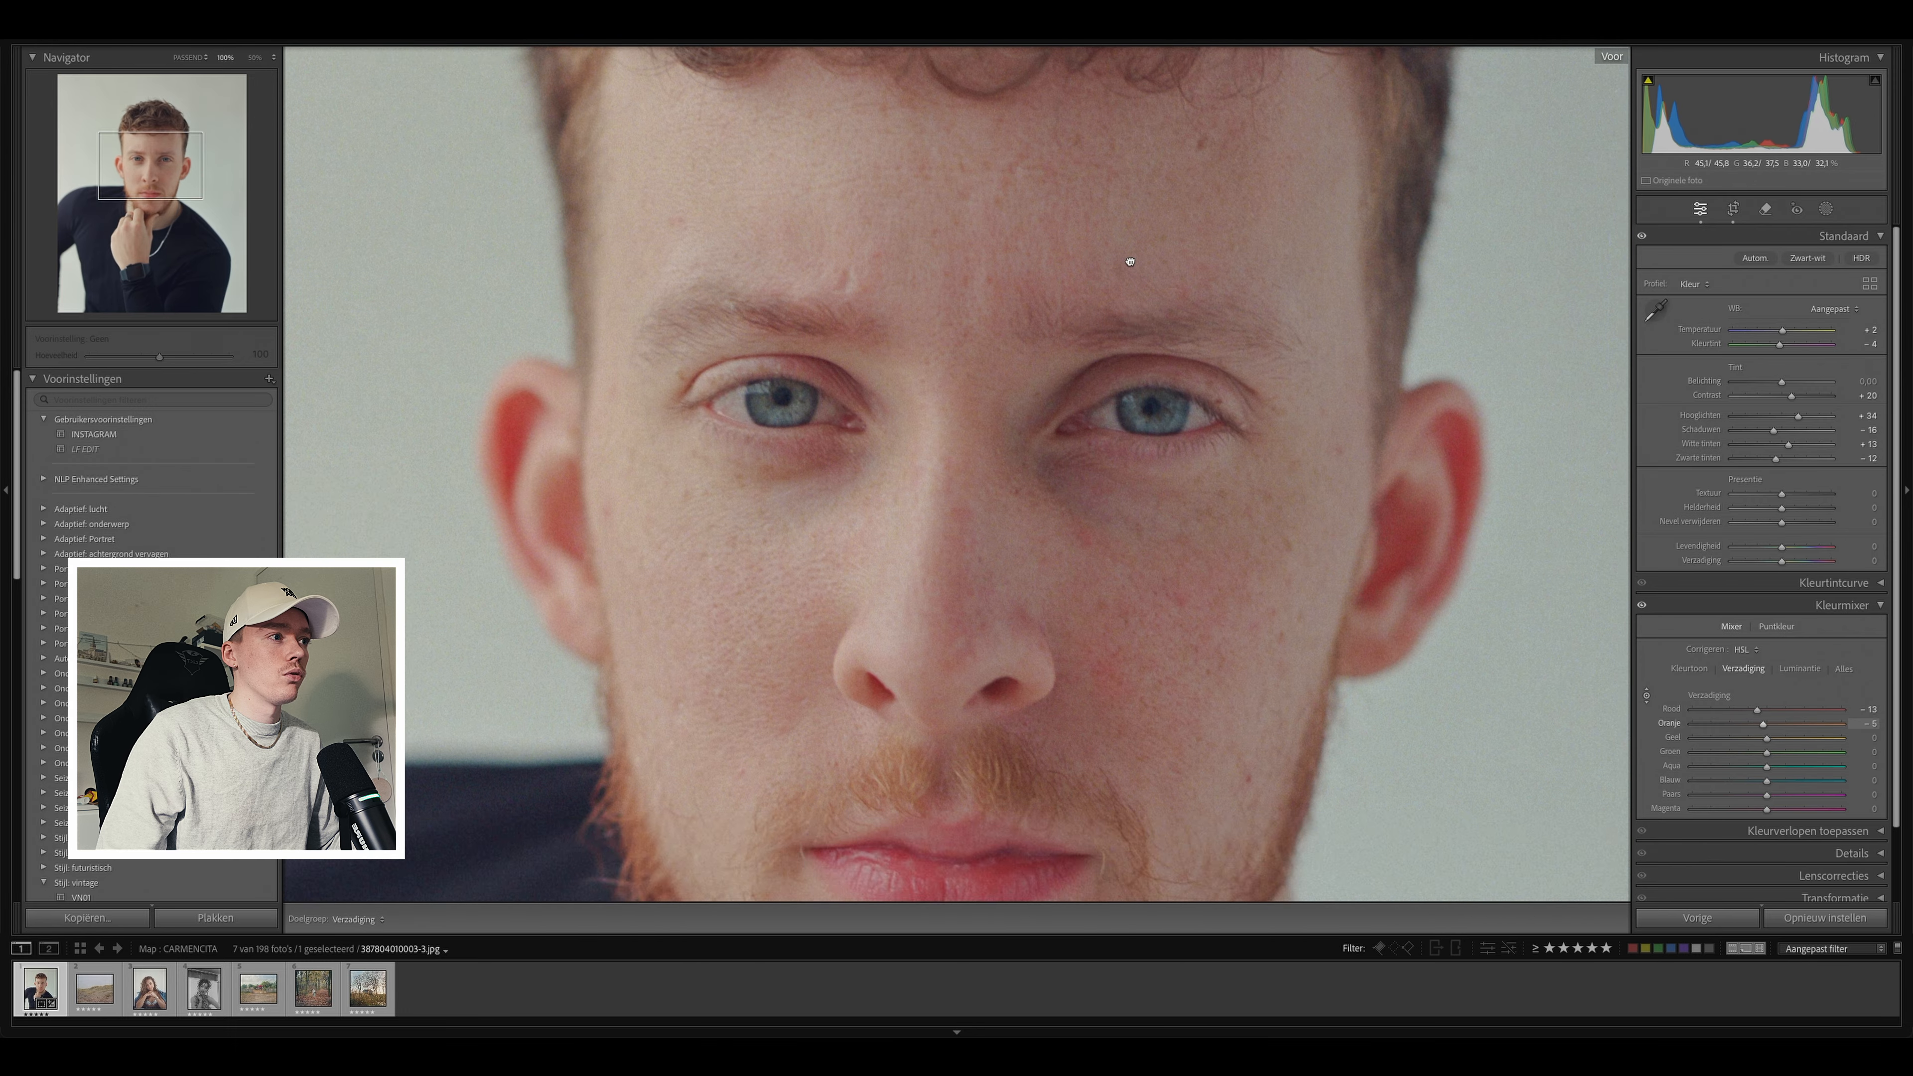
left_click(1094, 482)
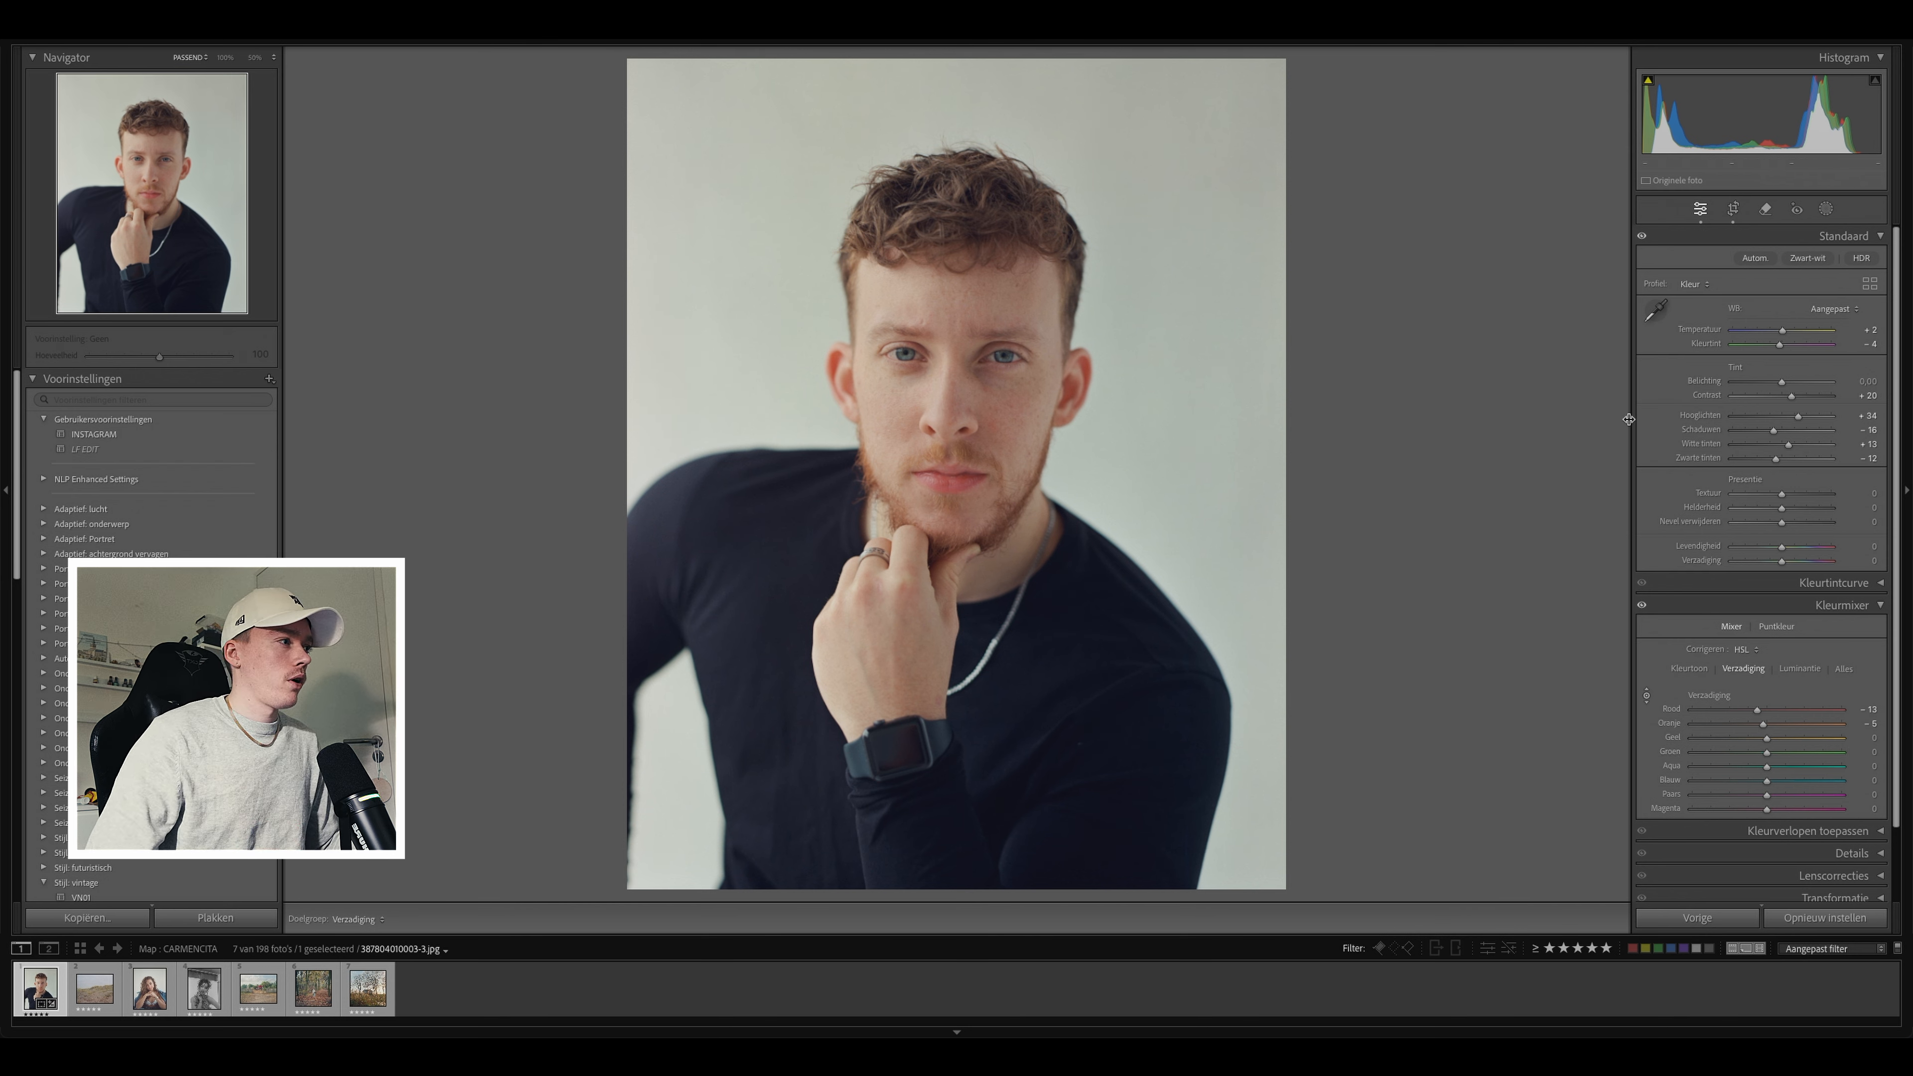
Step: Sharpen the portrait with an amount of 80, judging the effect on the eyes and skin at 100% zoom
left_click(1881, 607)
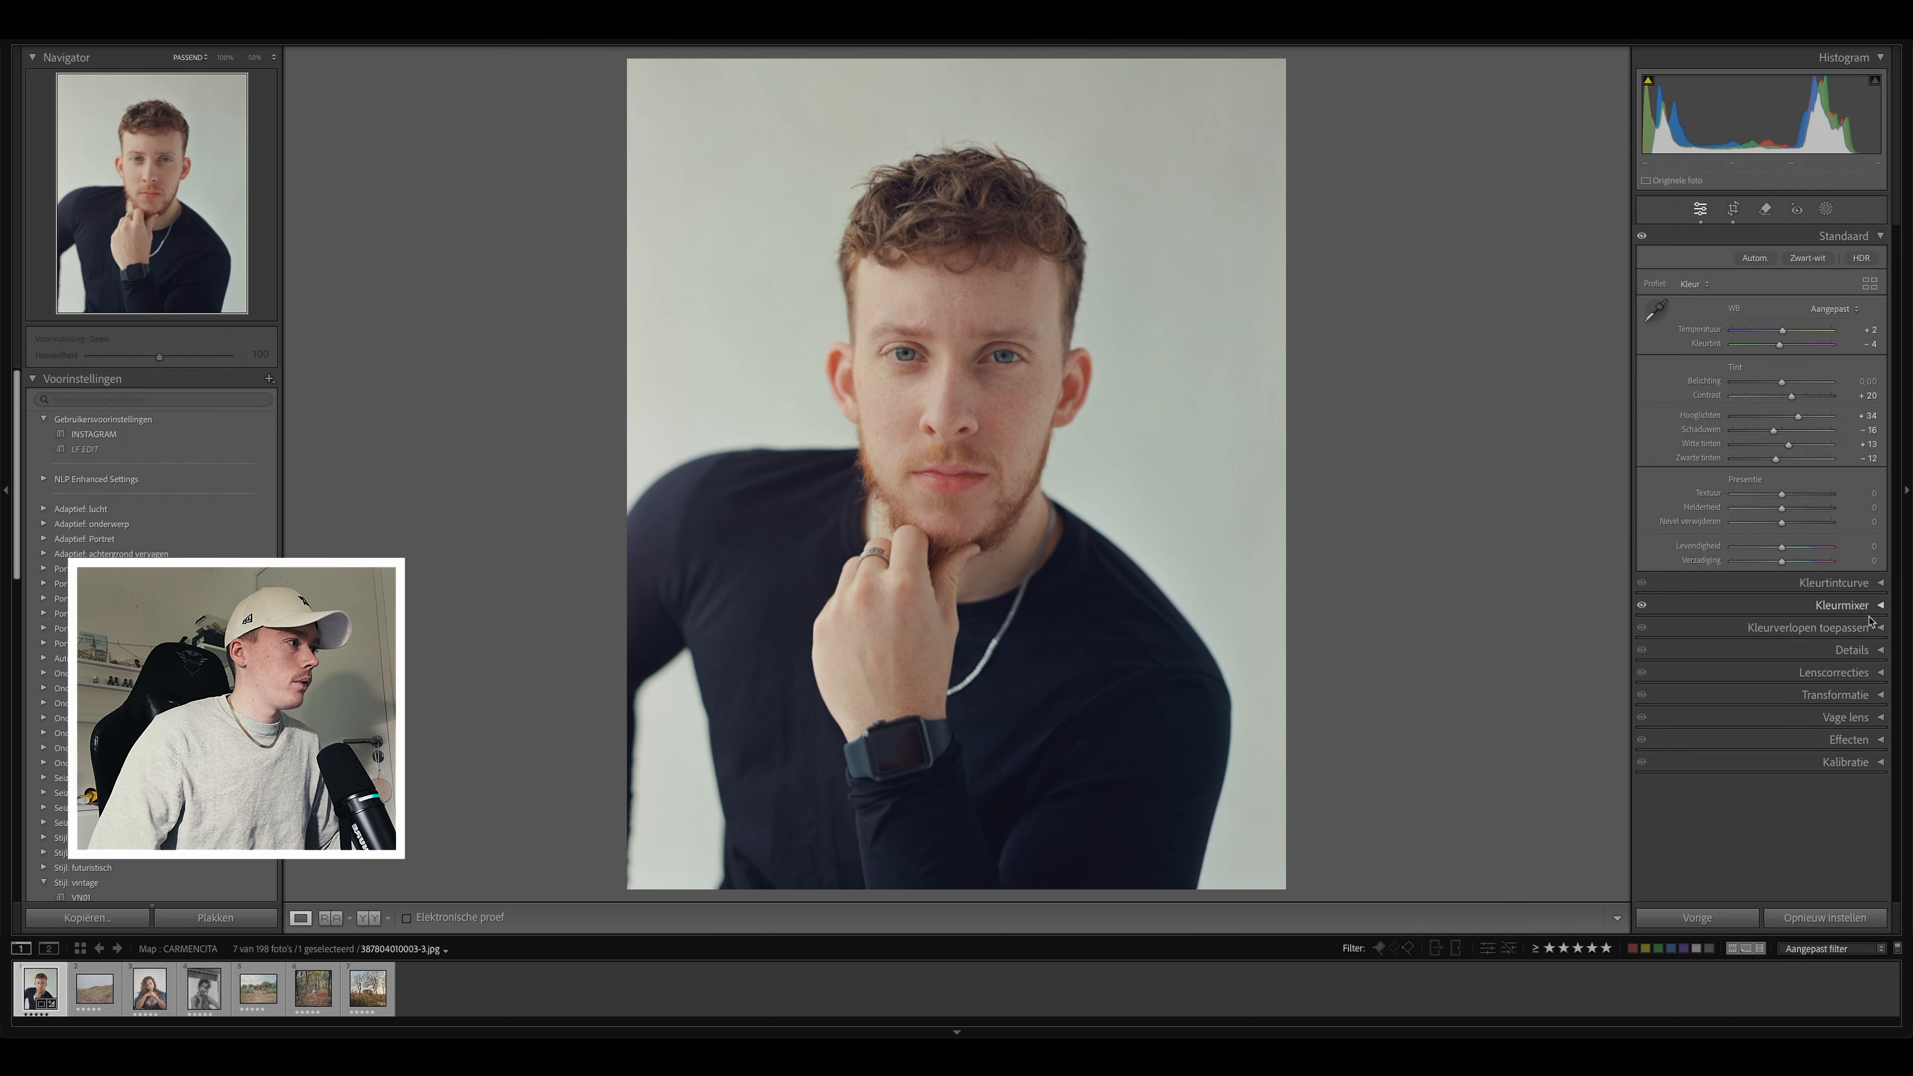
left_click(1876, 653)
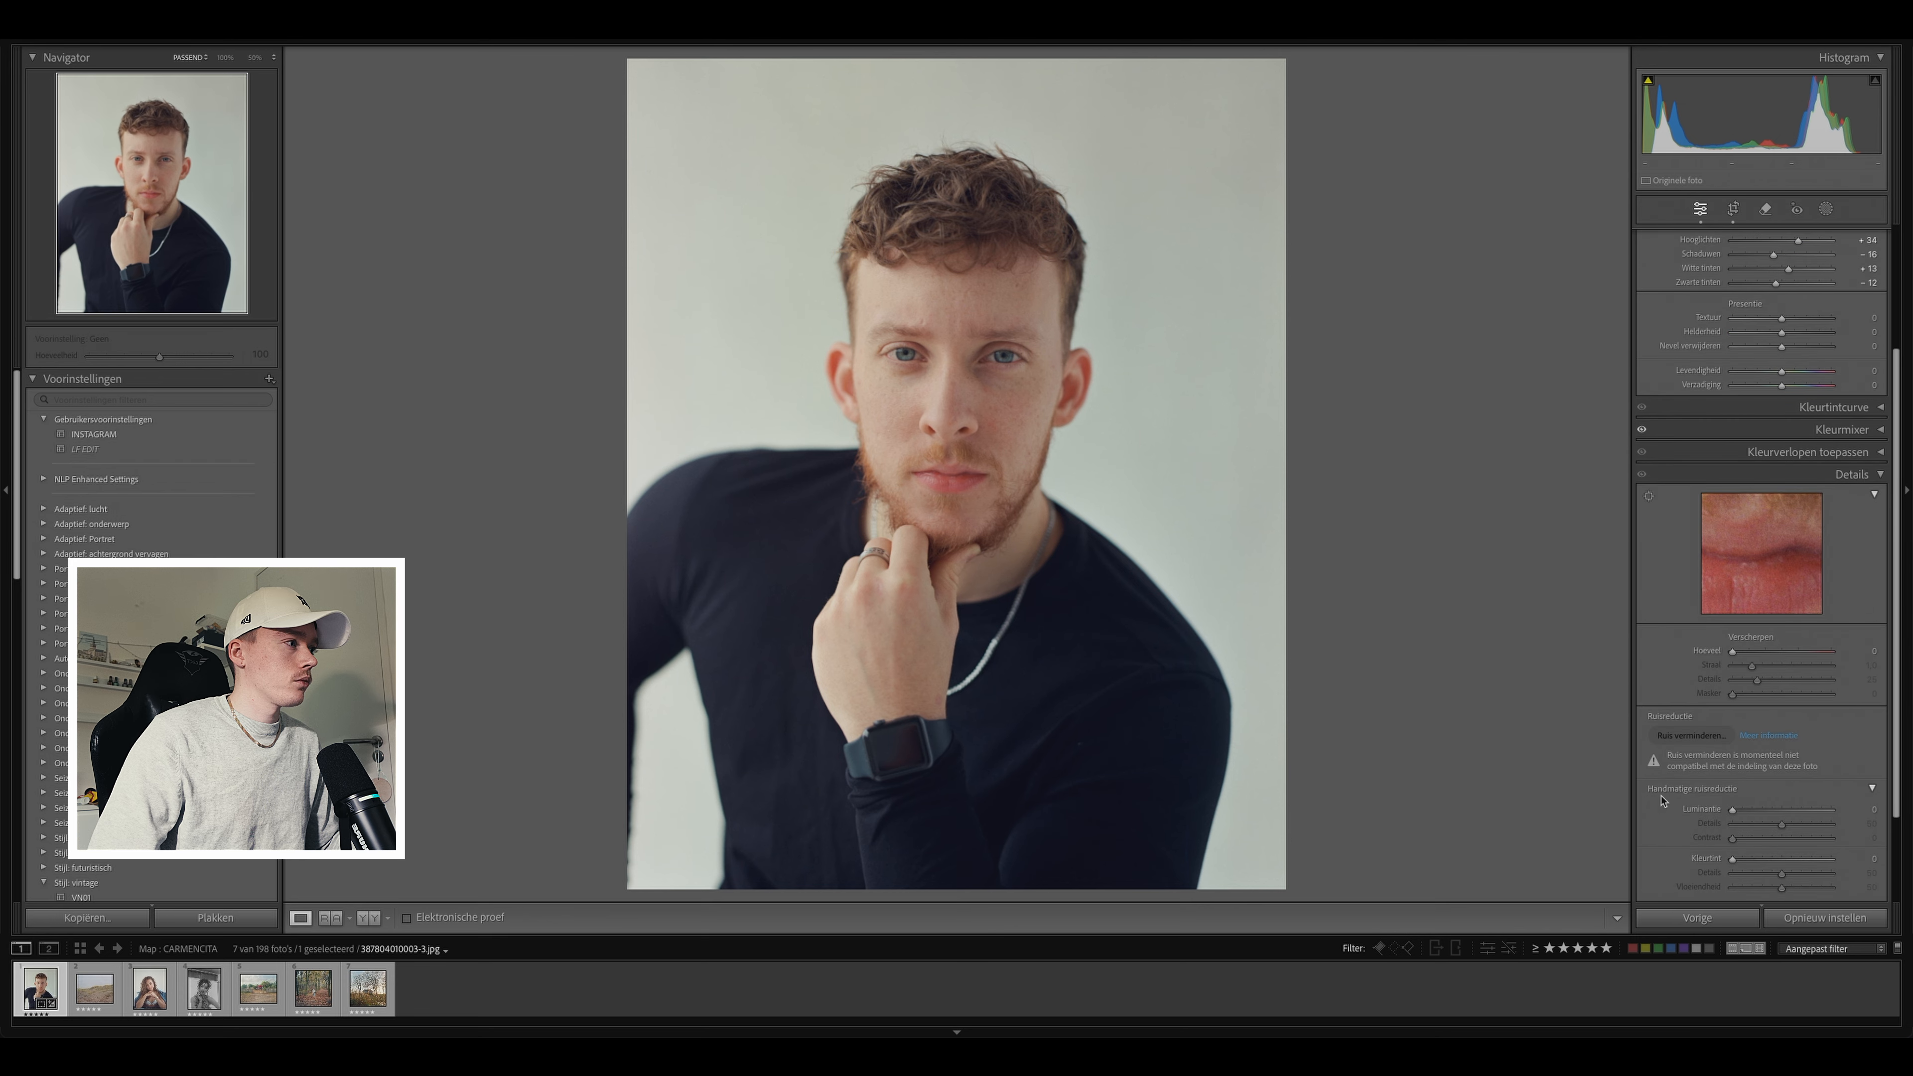
left_click(986, 320)
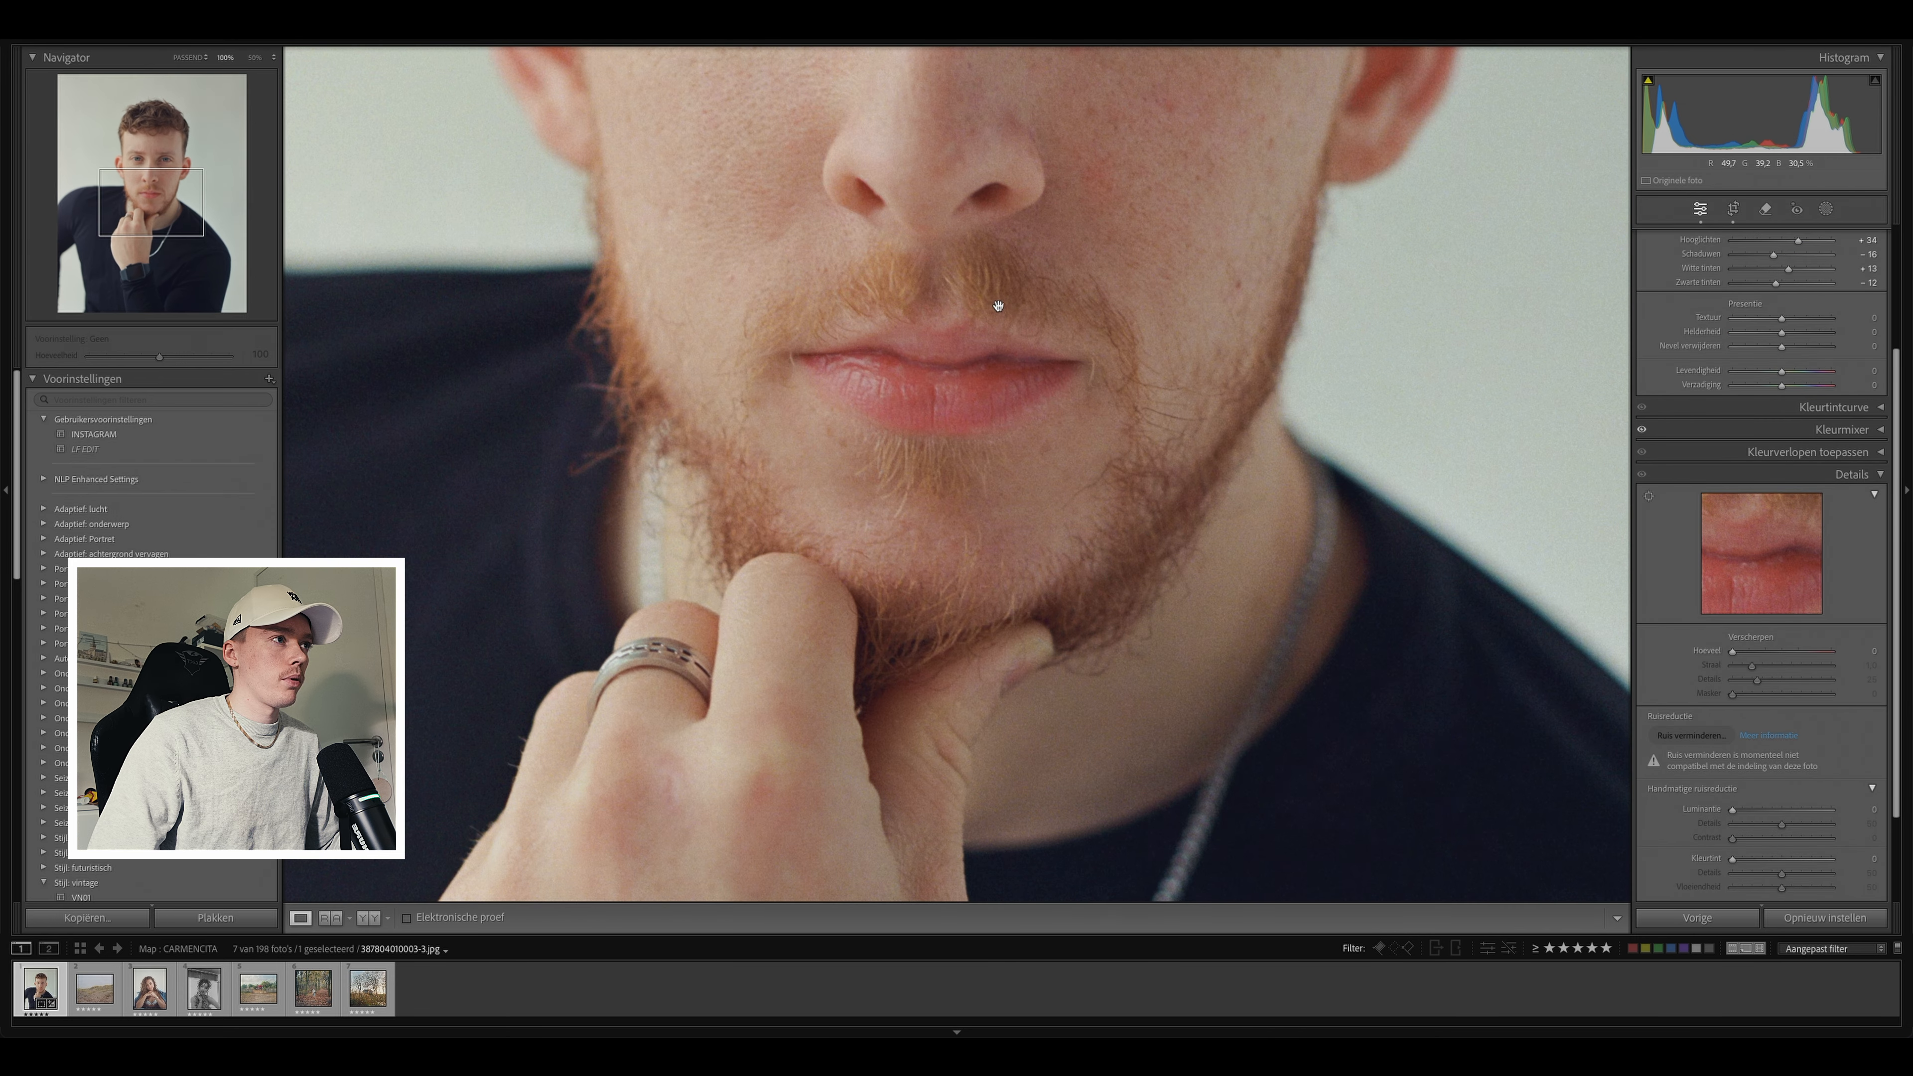
left_click(999, 302)
left_click(999, 301)
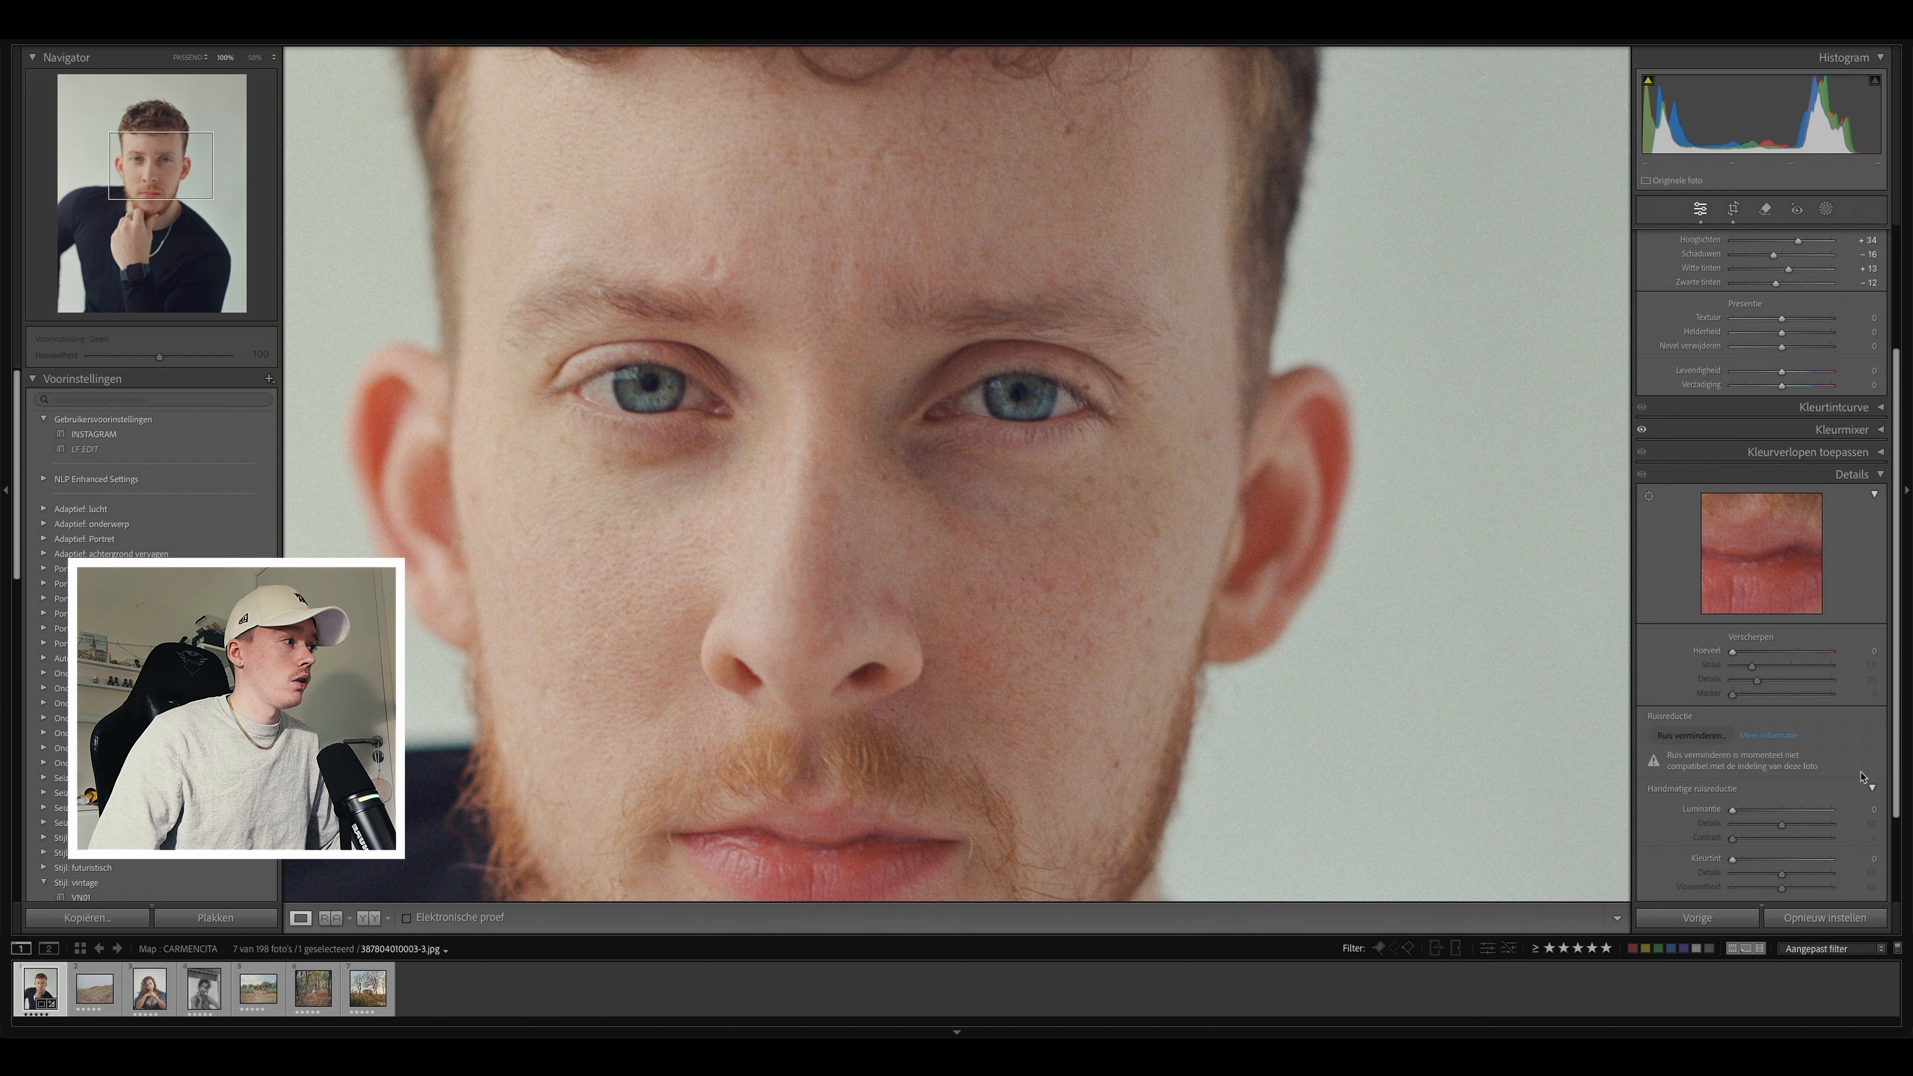
left_click_drag(1732, 651, 1753, 654)
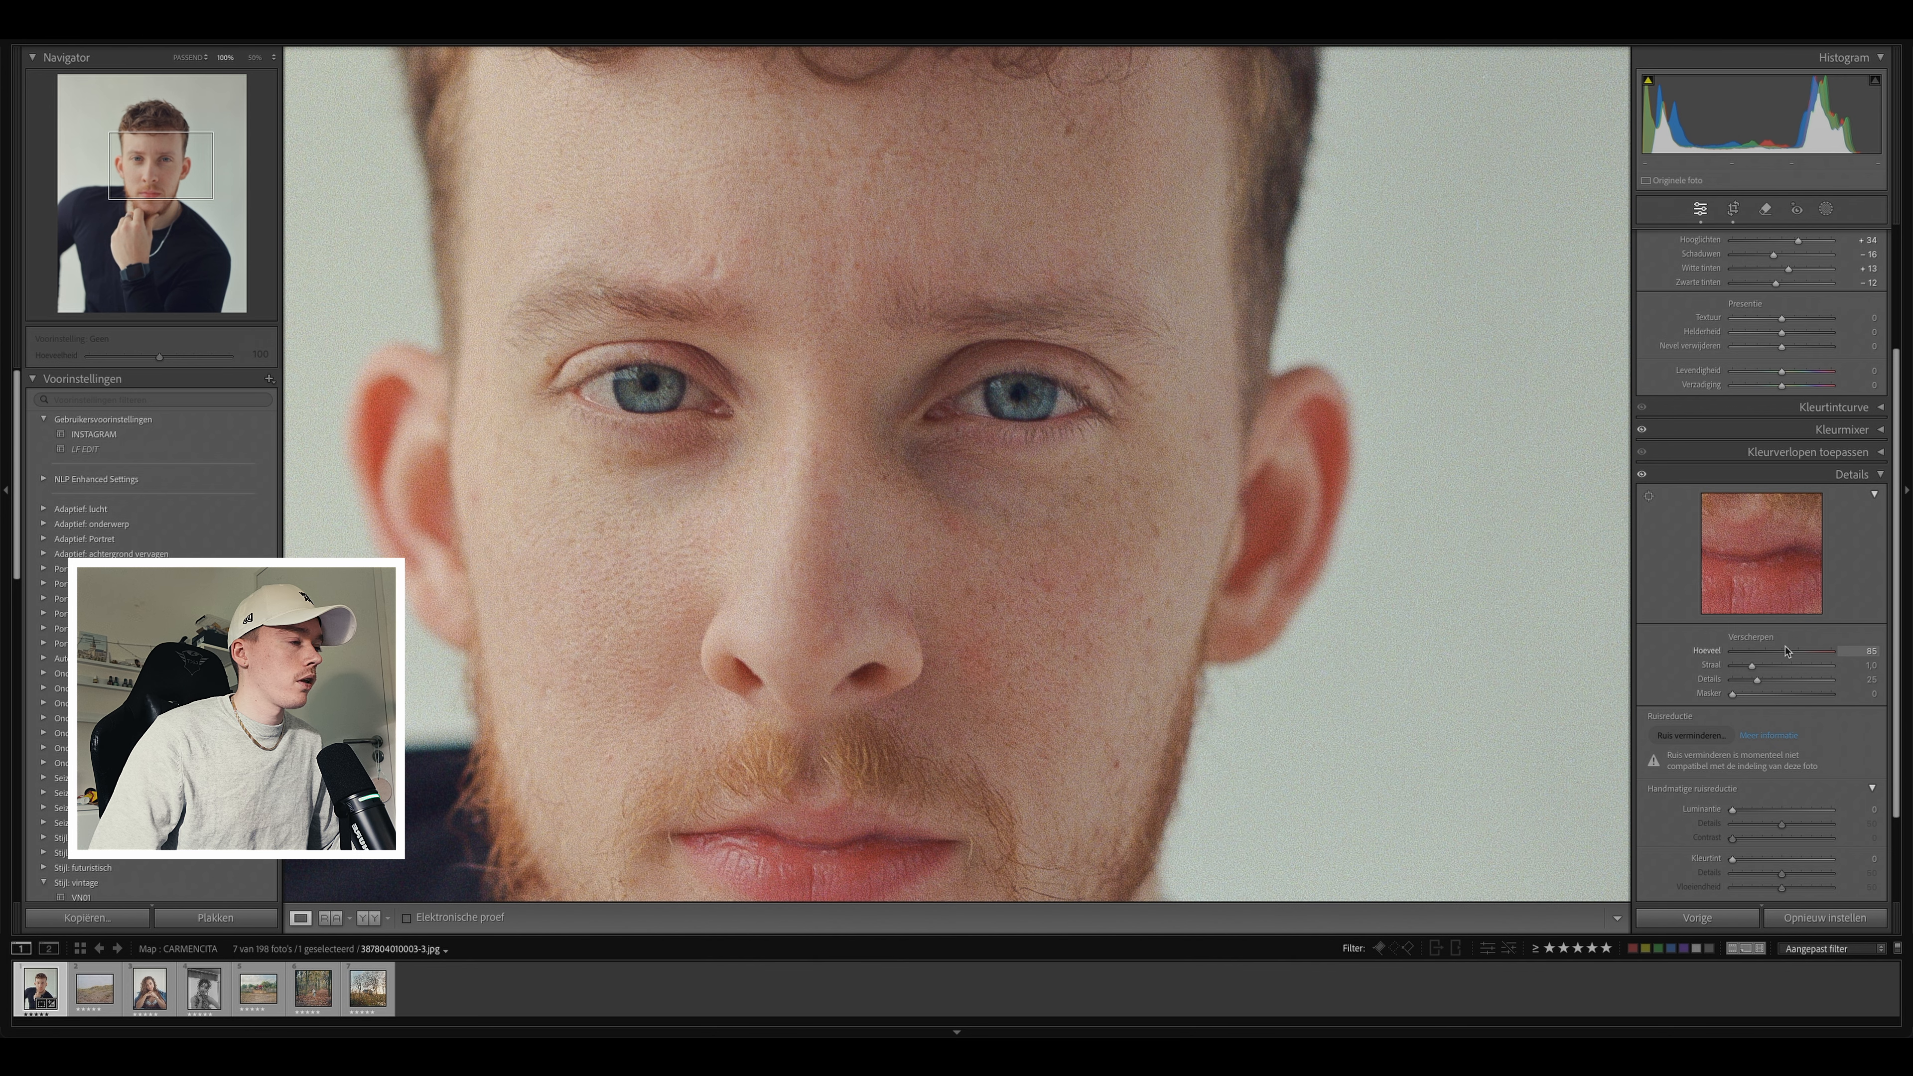
left_click(1038, 461)
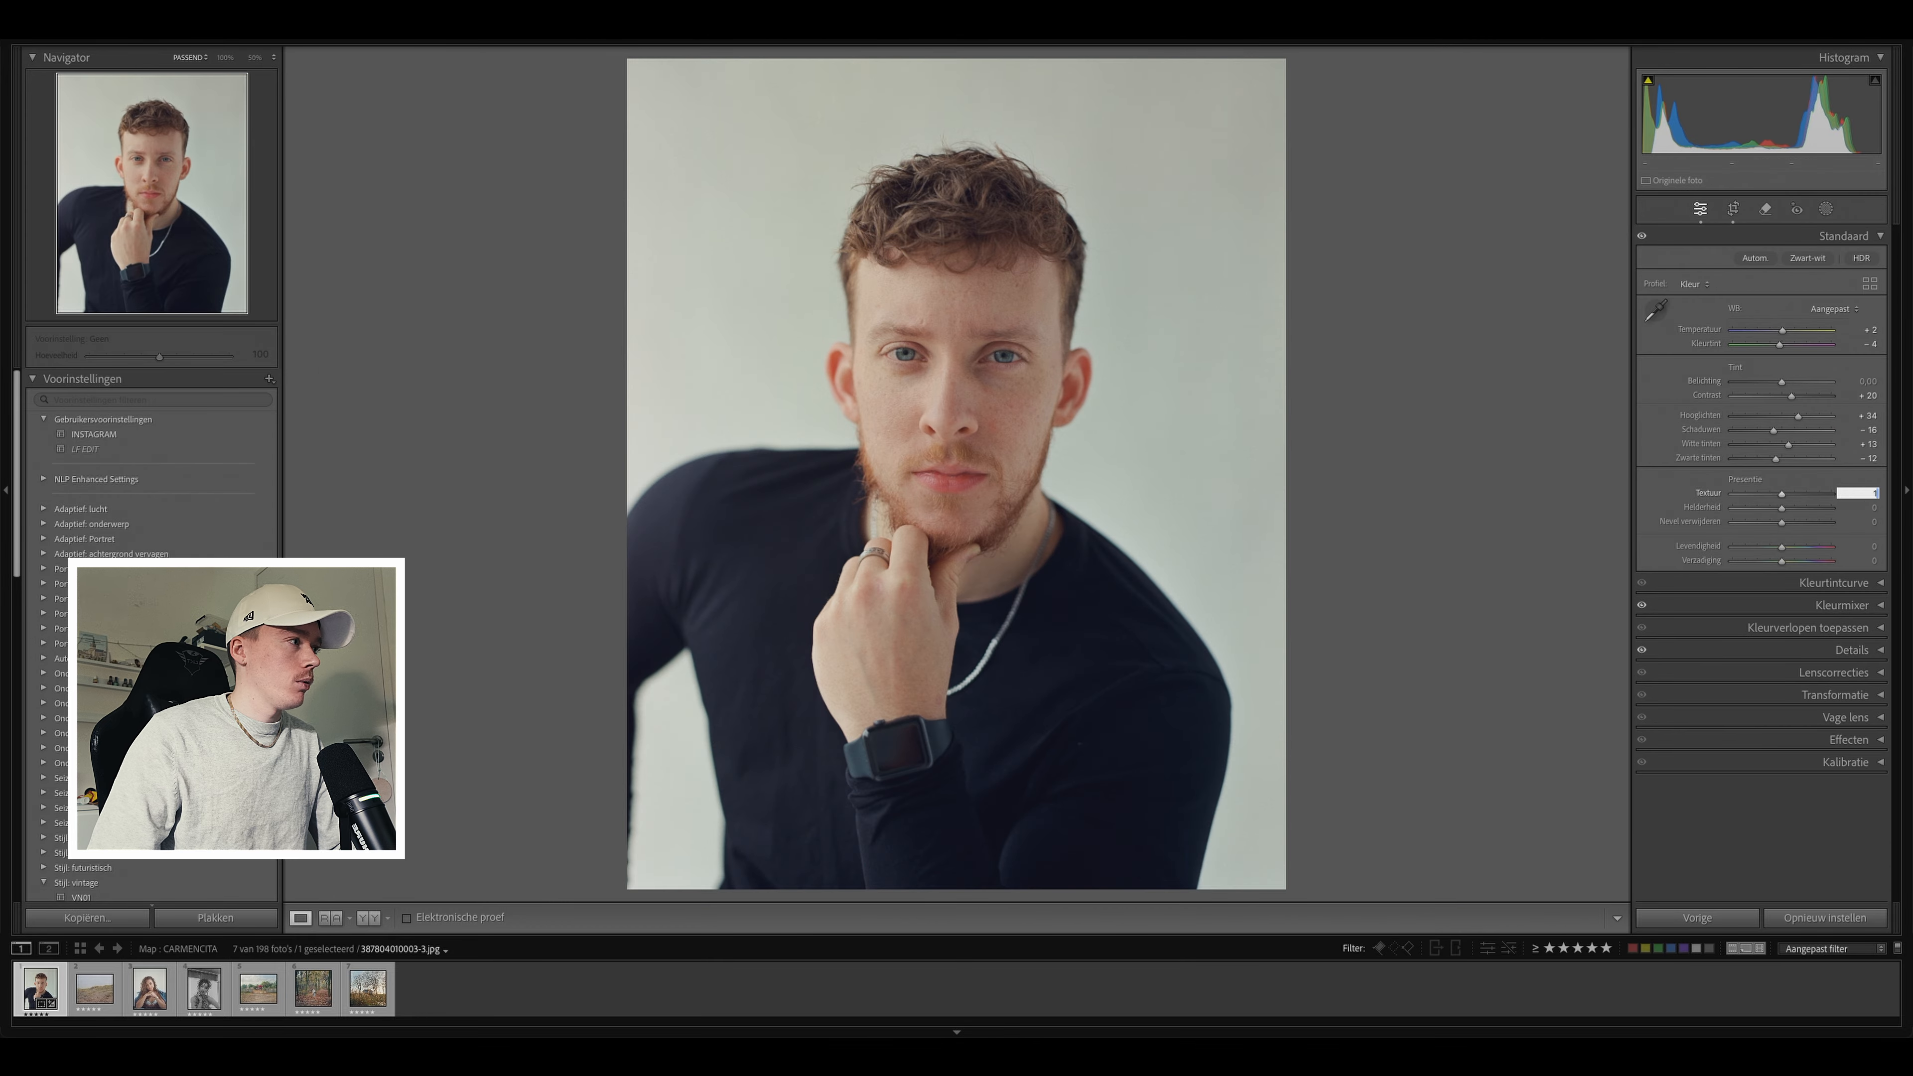
Step: Set the portrait's texture and clarity to +10 each and check the facial detail at 100% zoom
key("Tab")
type("10")
key("Return")
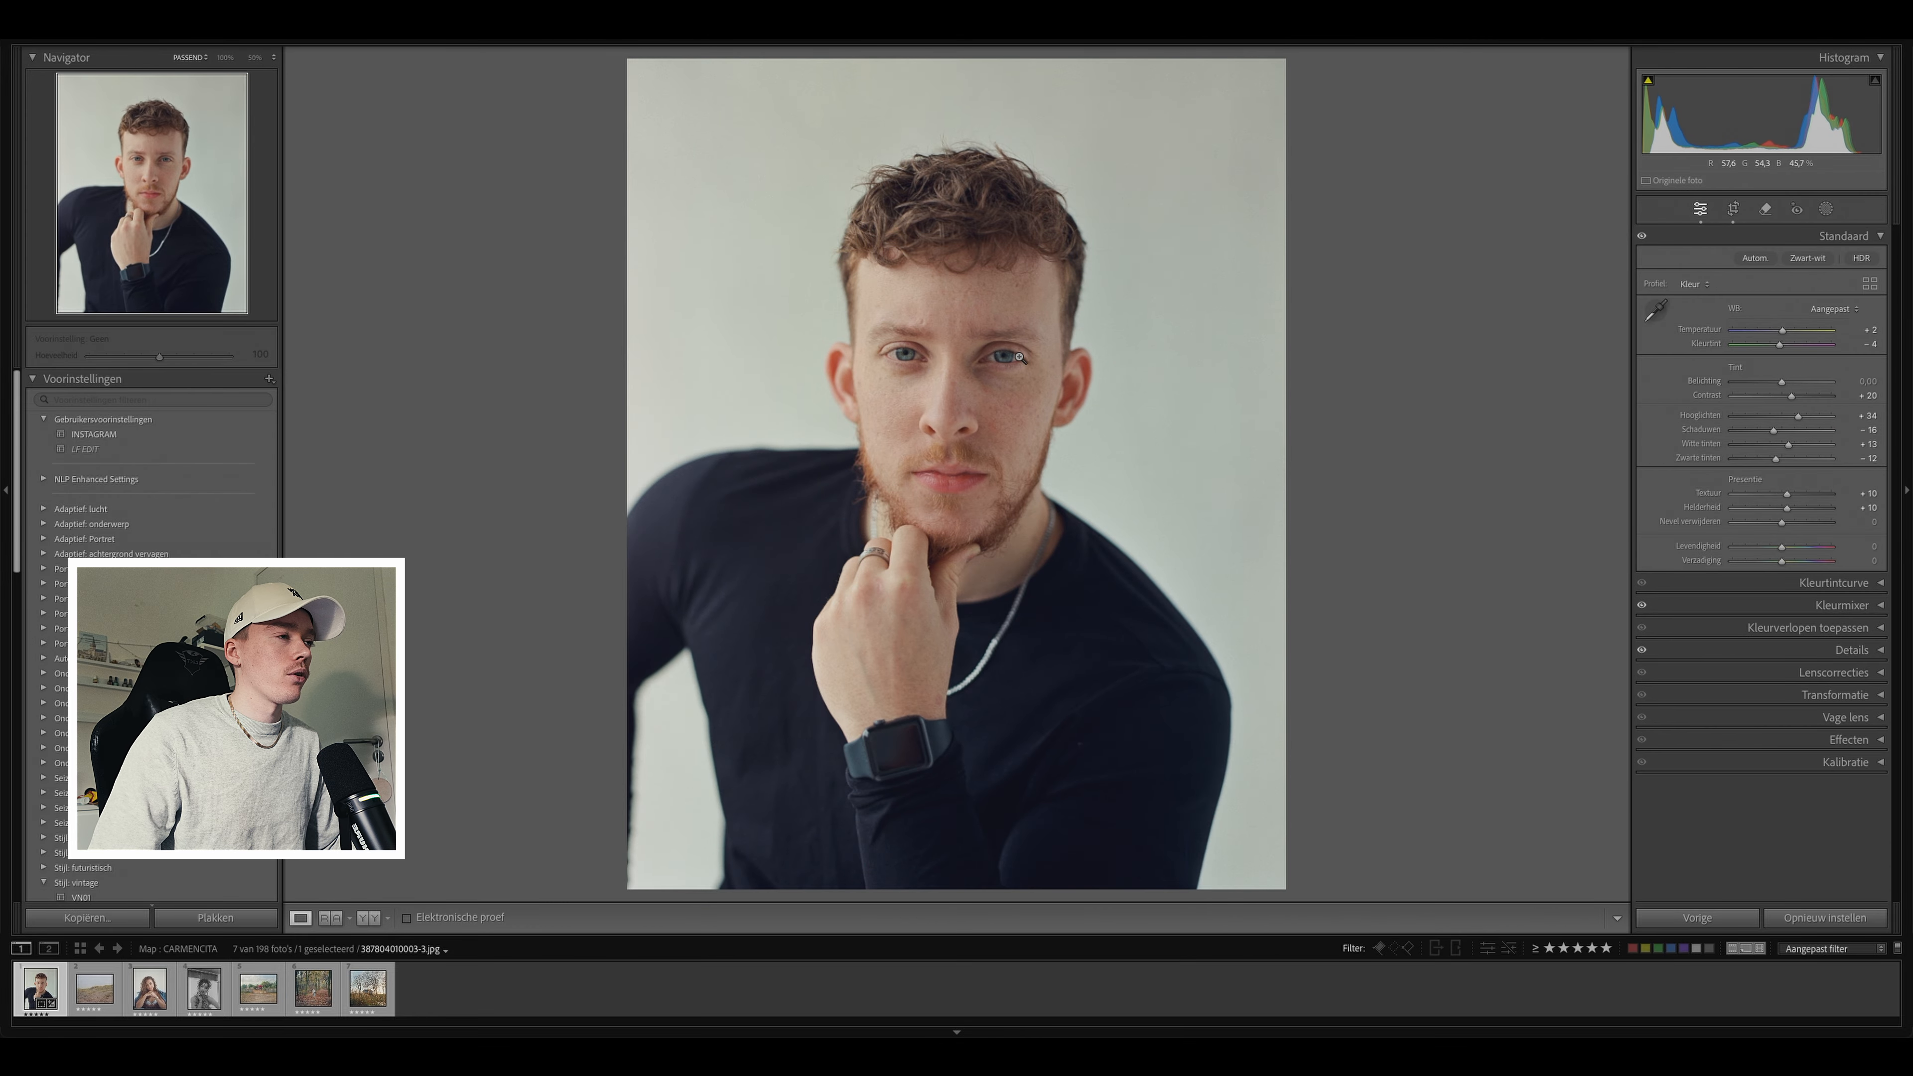
left_click(1020, 357)
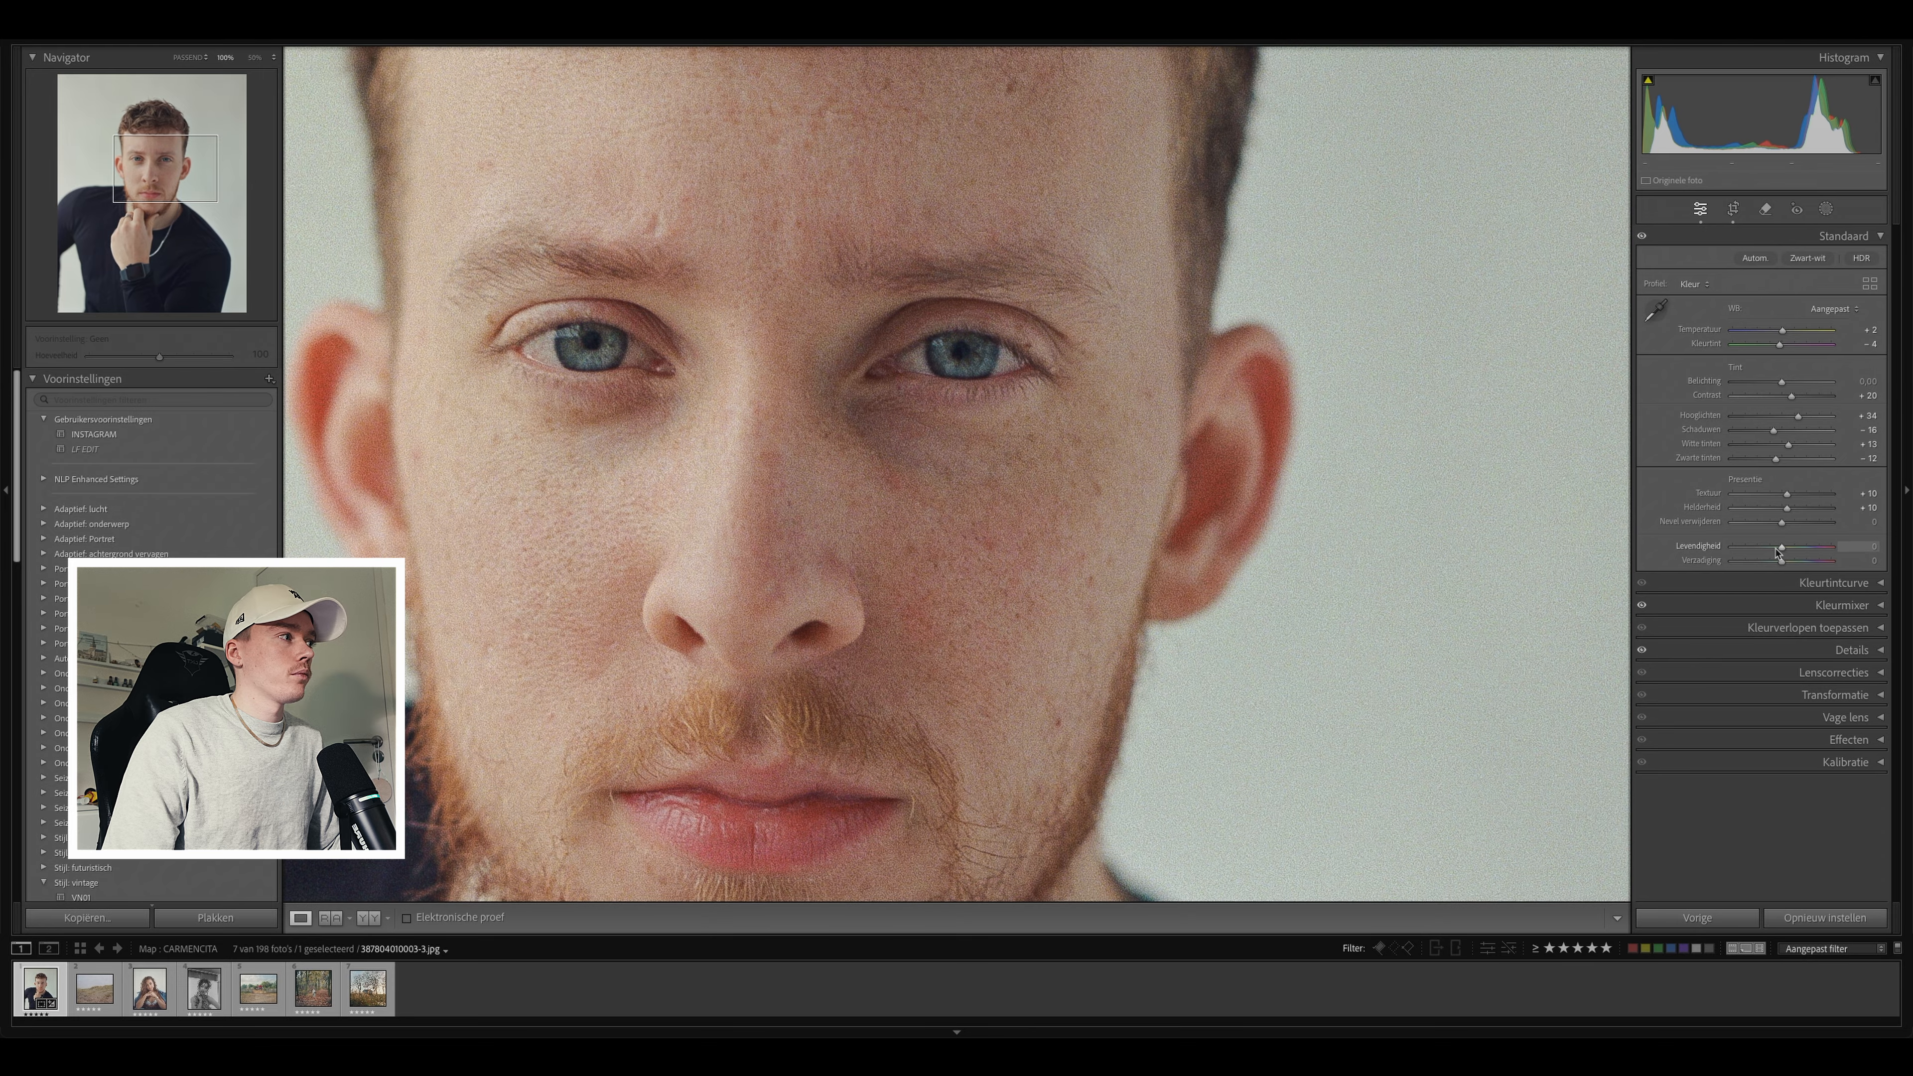
left_click(1085, 577)
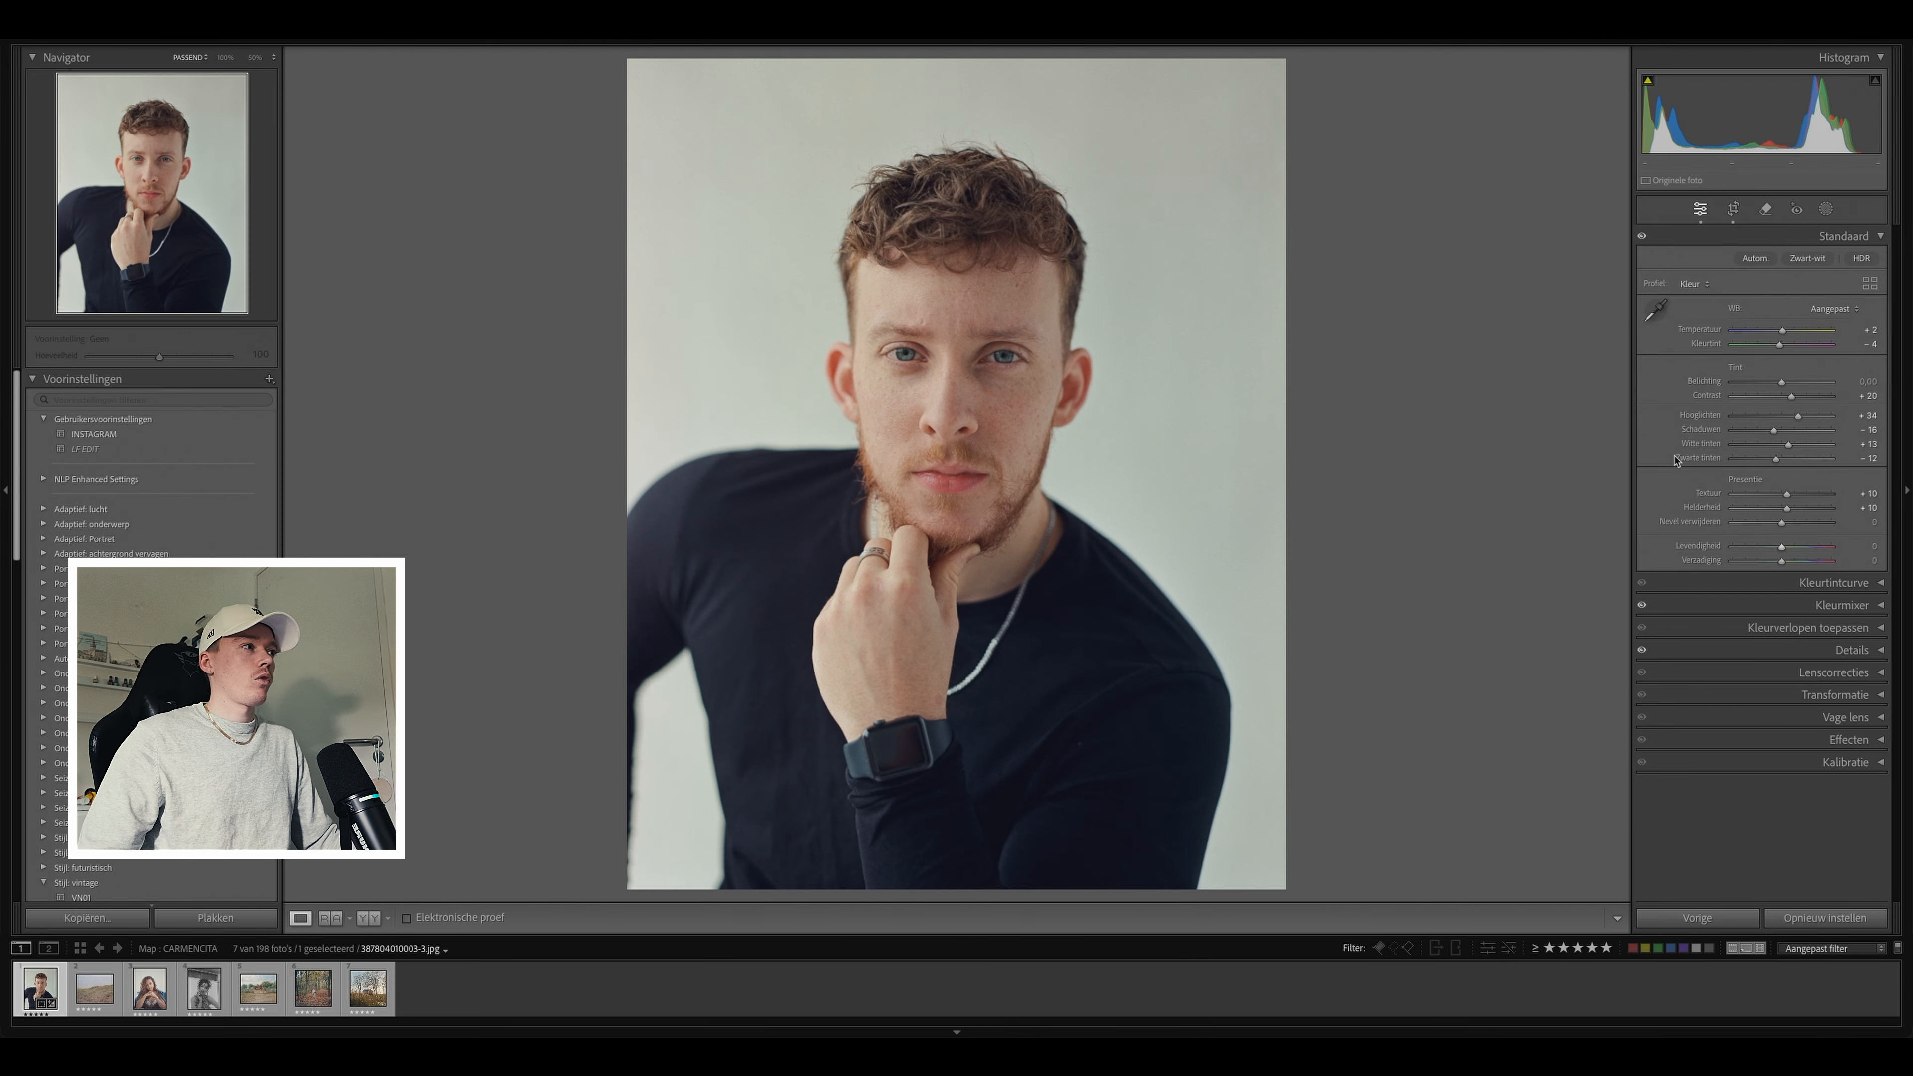
left_click(1881, 584)
left_click(1881, 584)
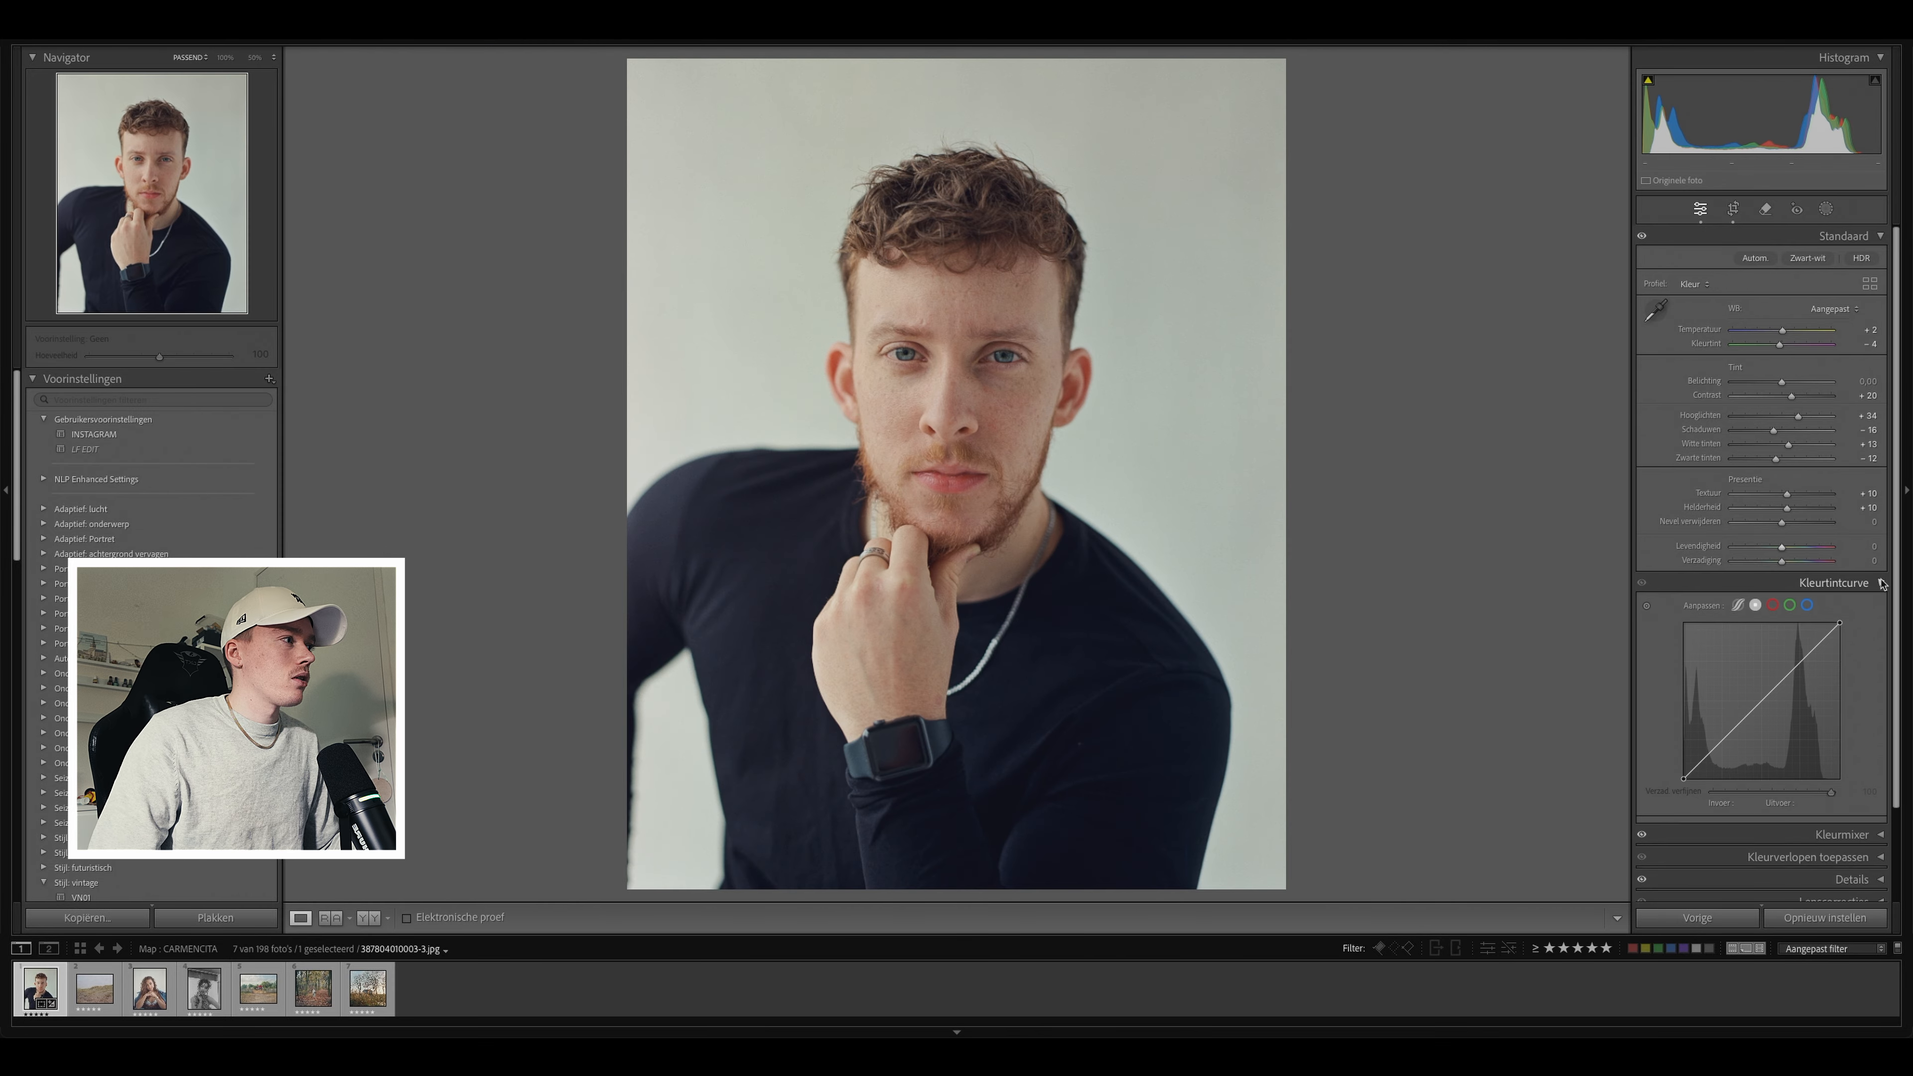
left_click(1881, 584)
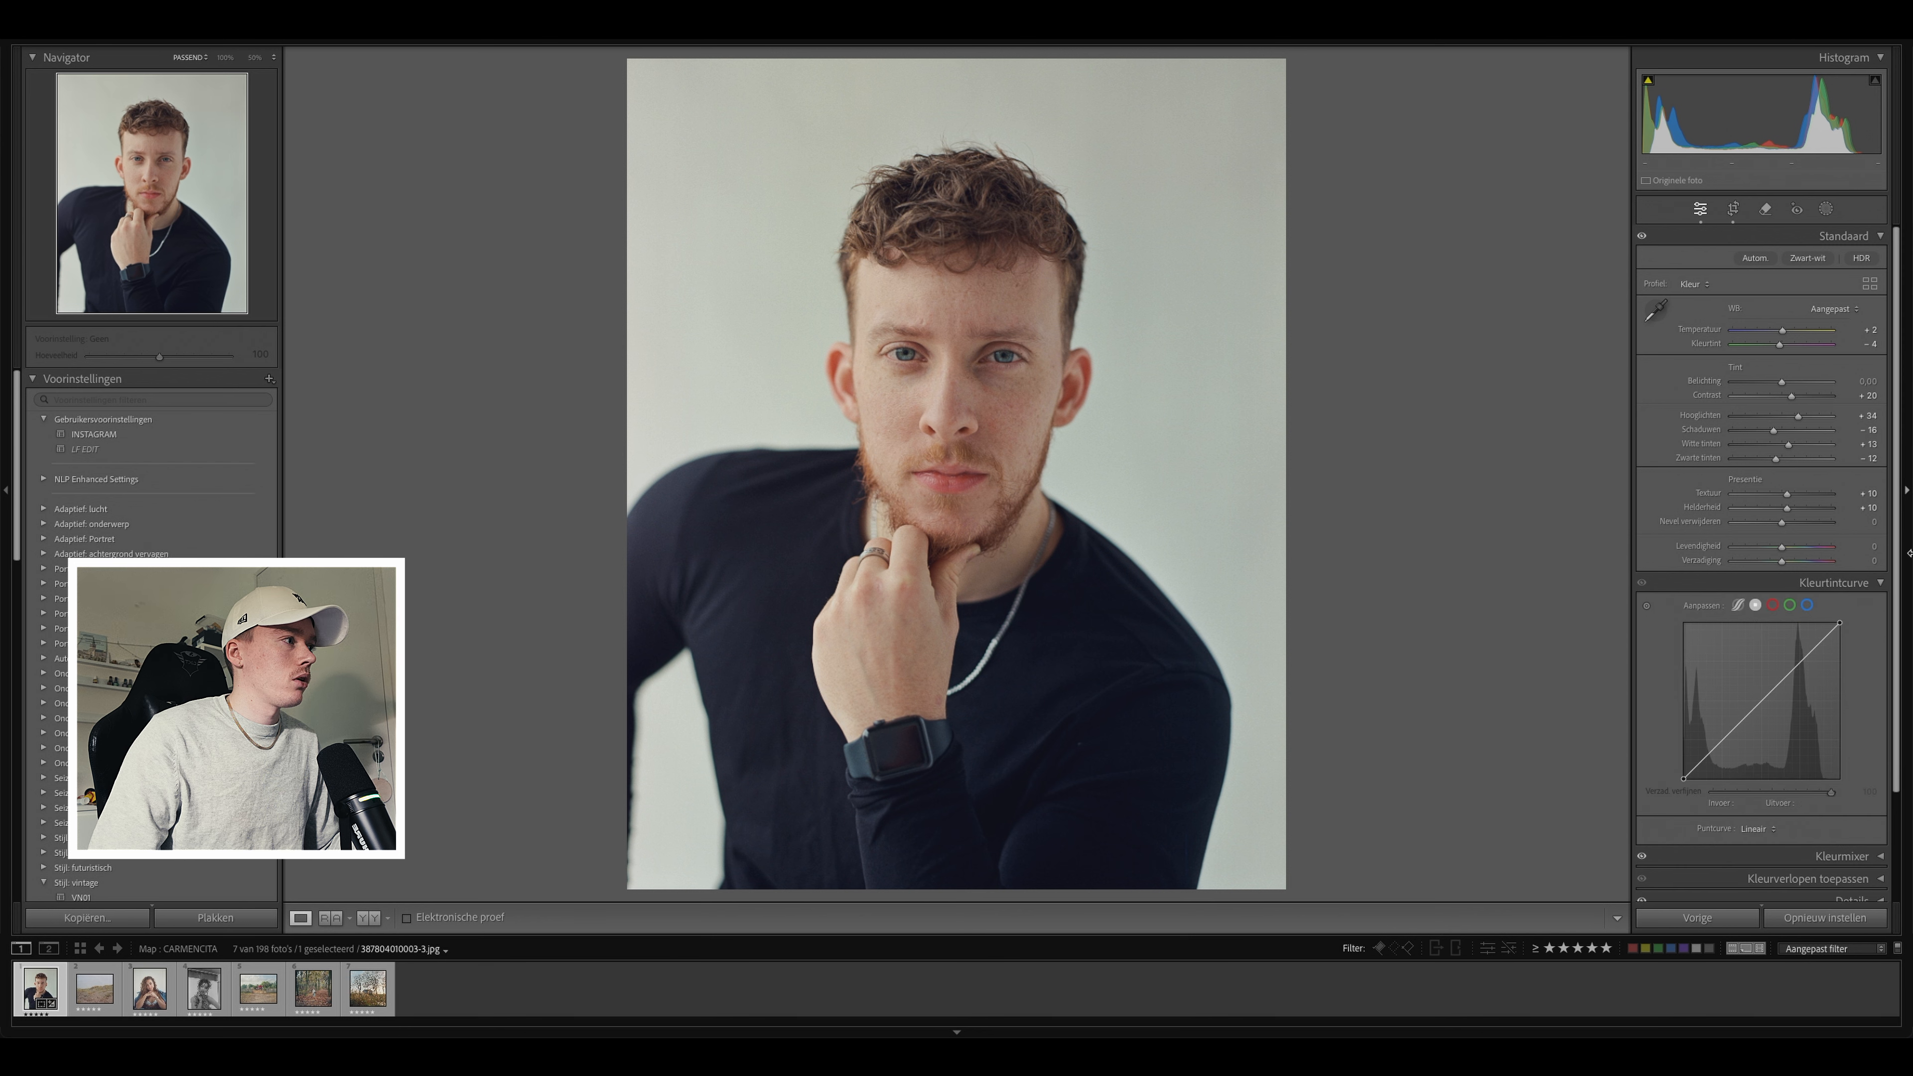
left_click(1881, 583)
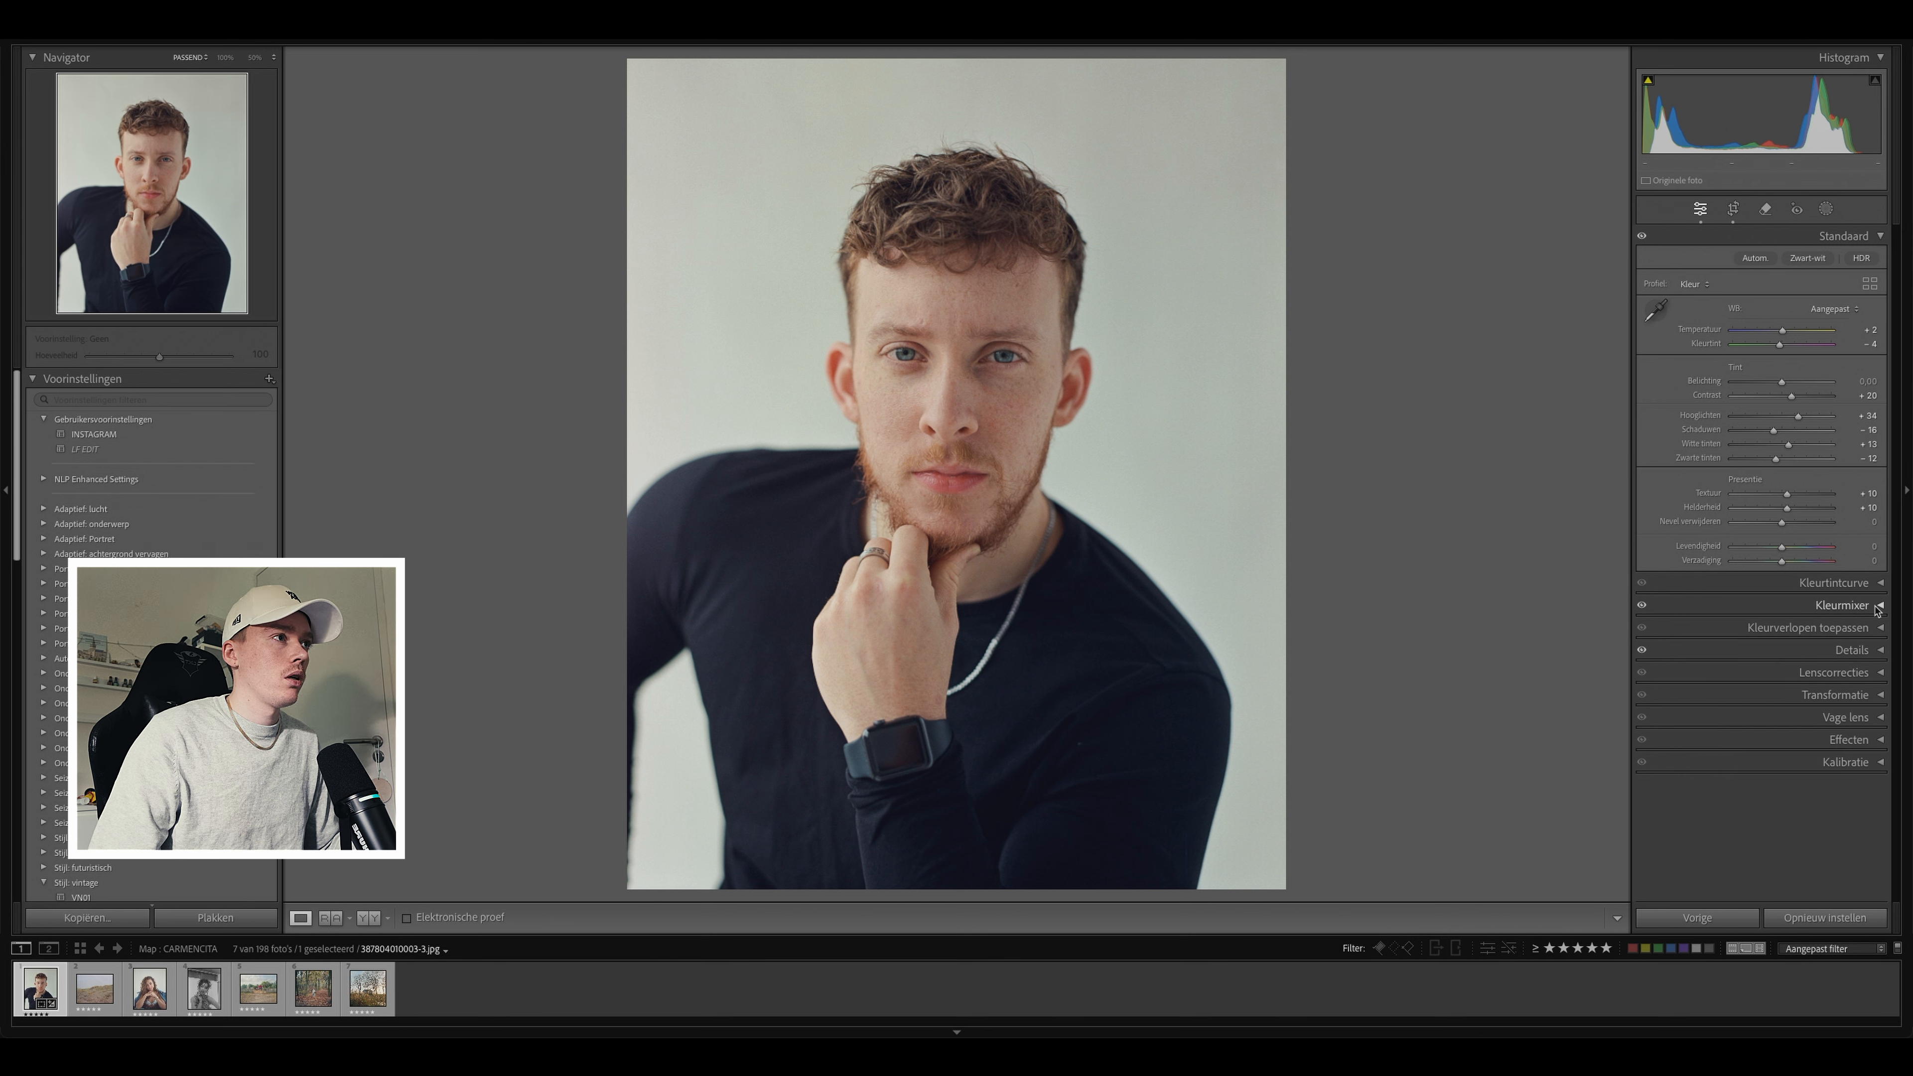
Step: Neutralize the greenish background with mixer saturation at green -62 and aqua -24, and raise the highlights to +47
left_click(1878, 607)
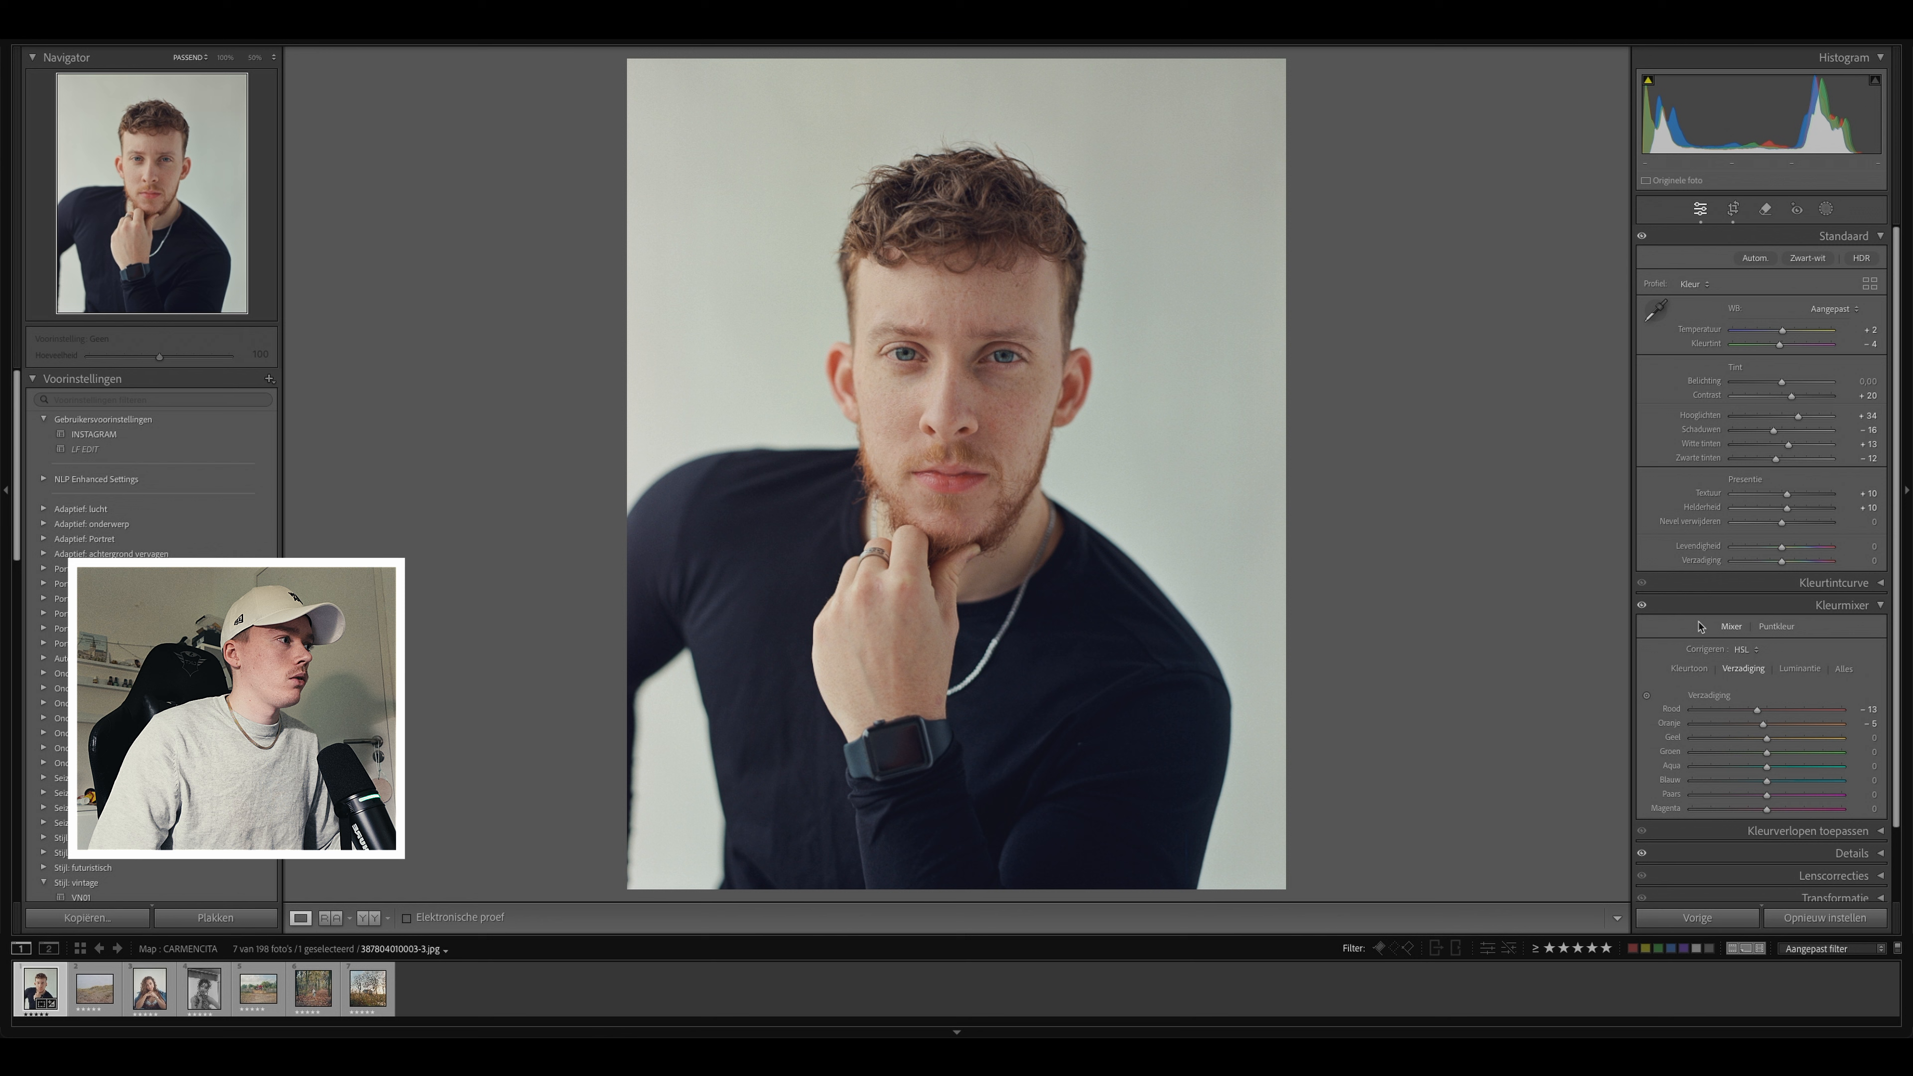
left_click(1646, 698)
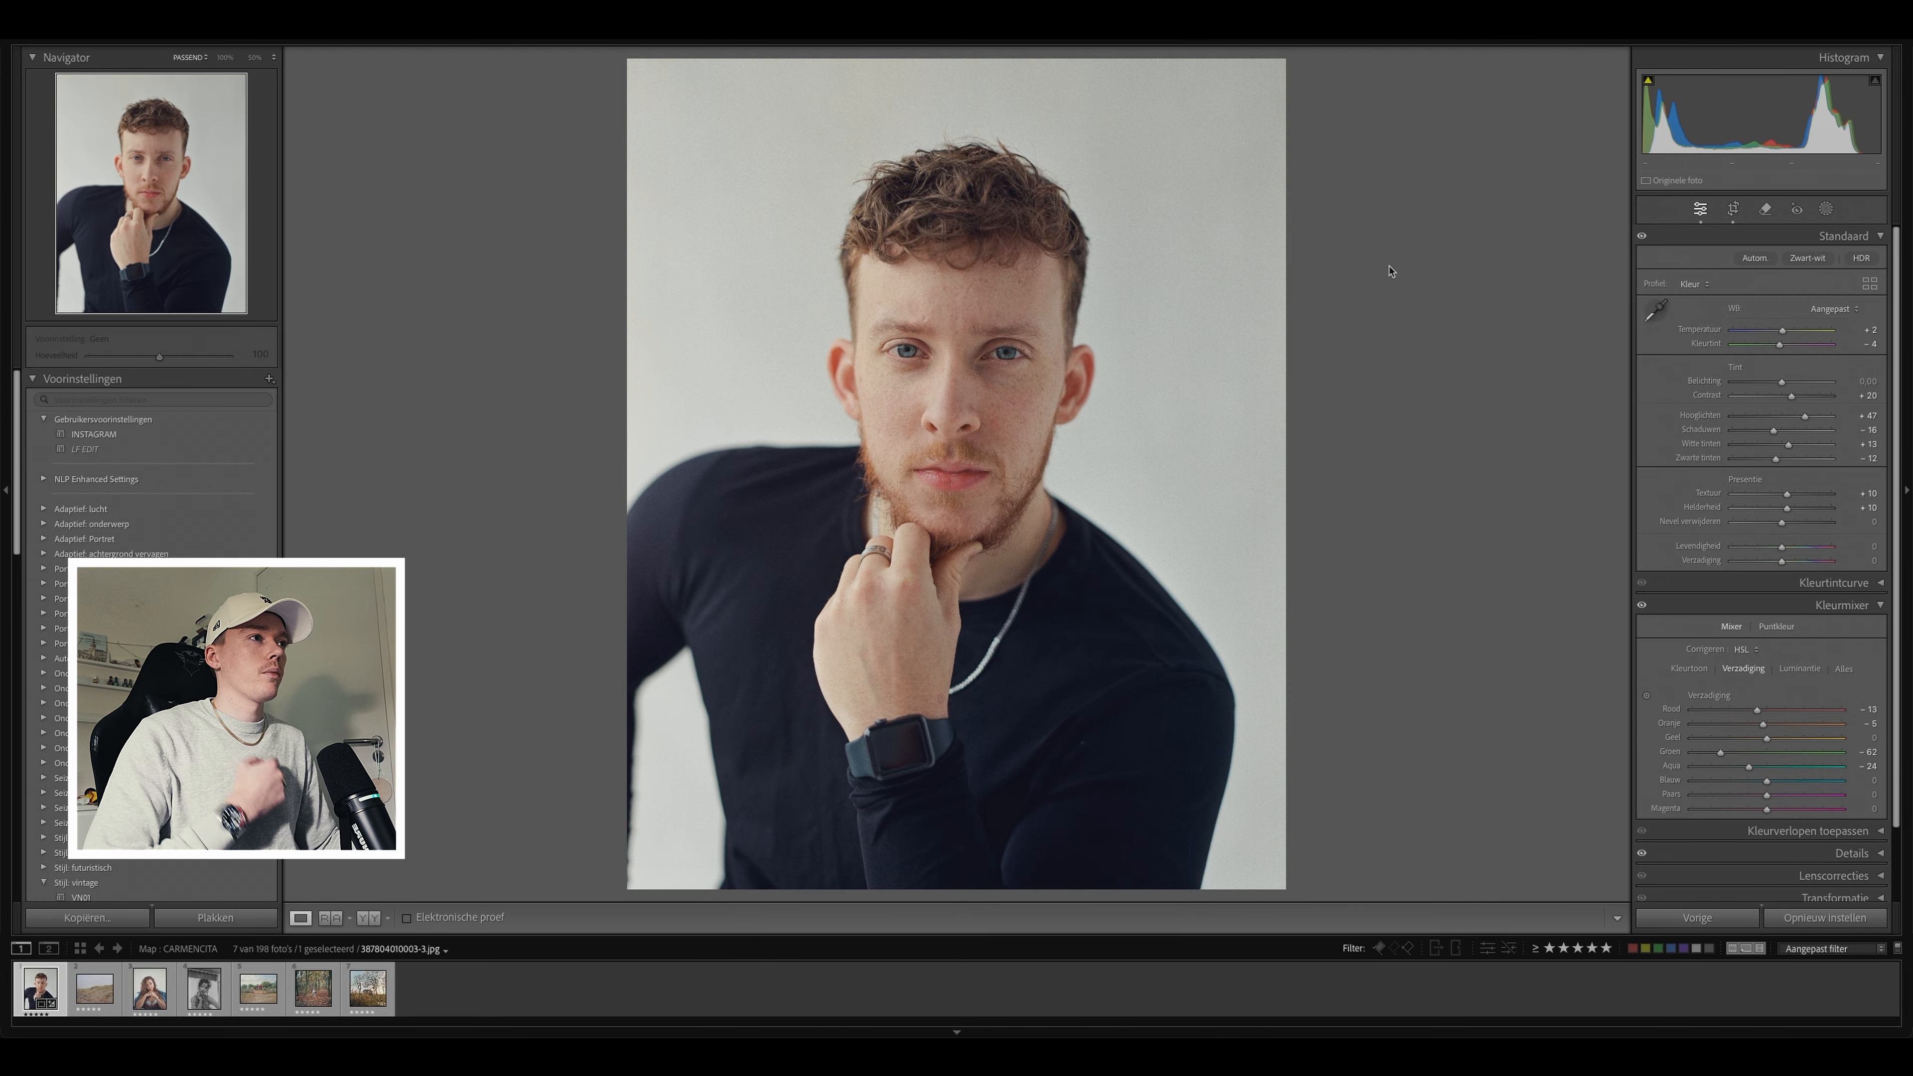
Step: With the healing brush at size 5, remove the blemishes on both cheeks at 100% zoom
left_click(1017, 366)
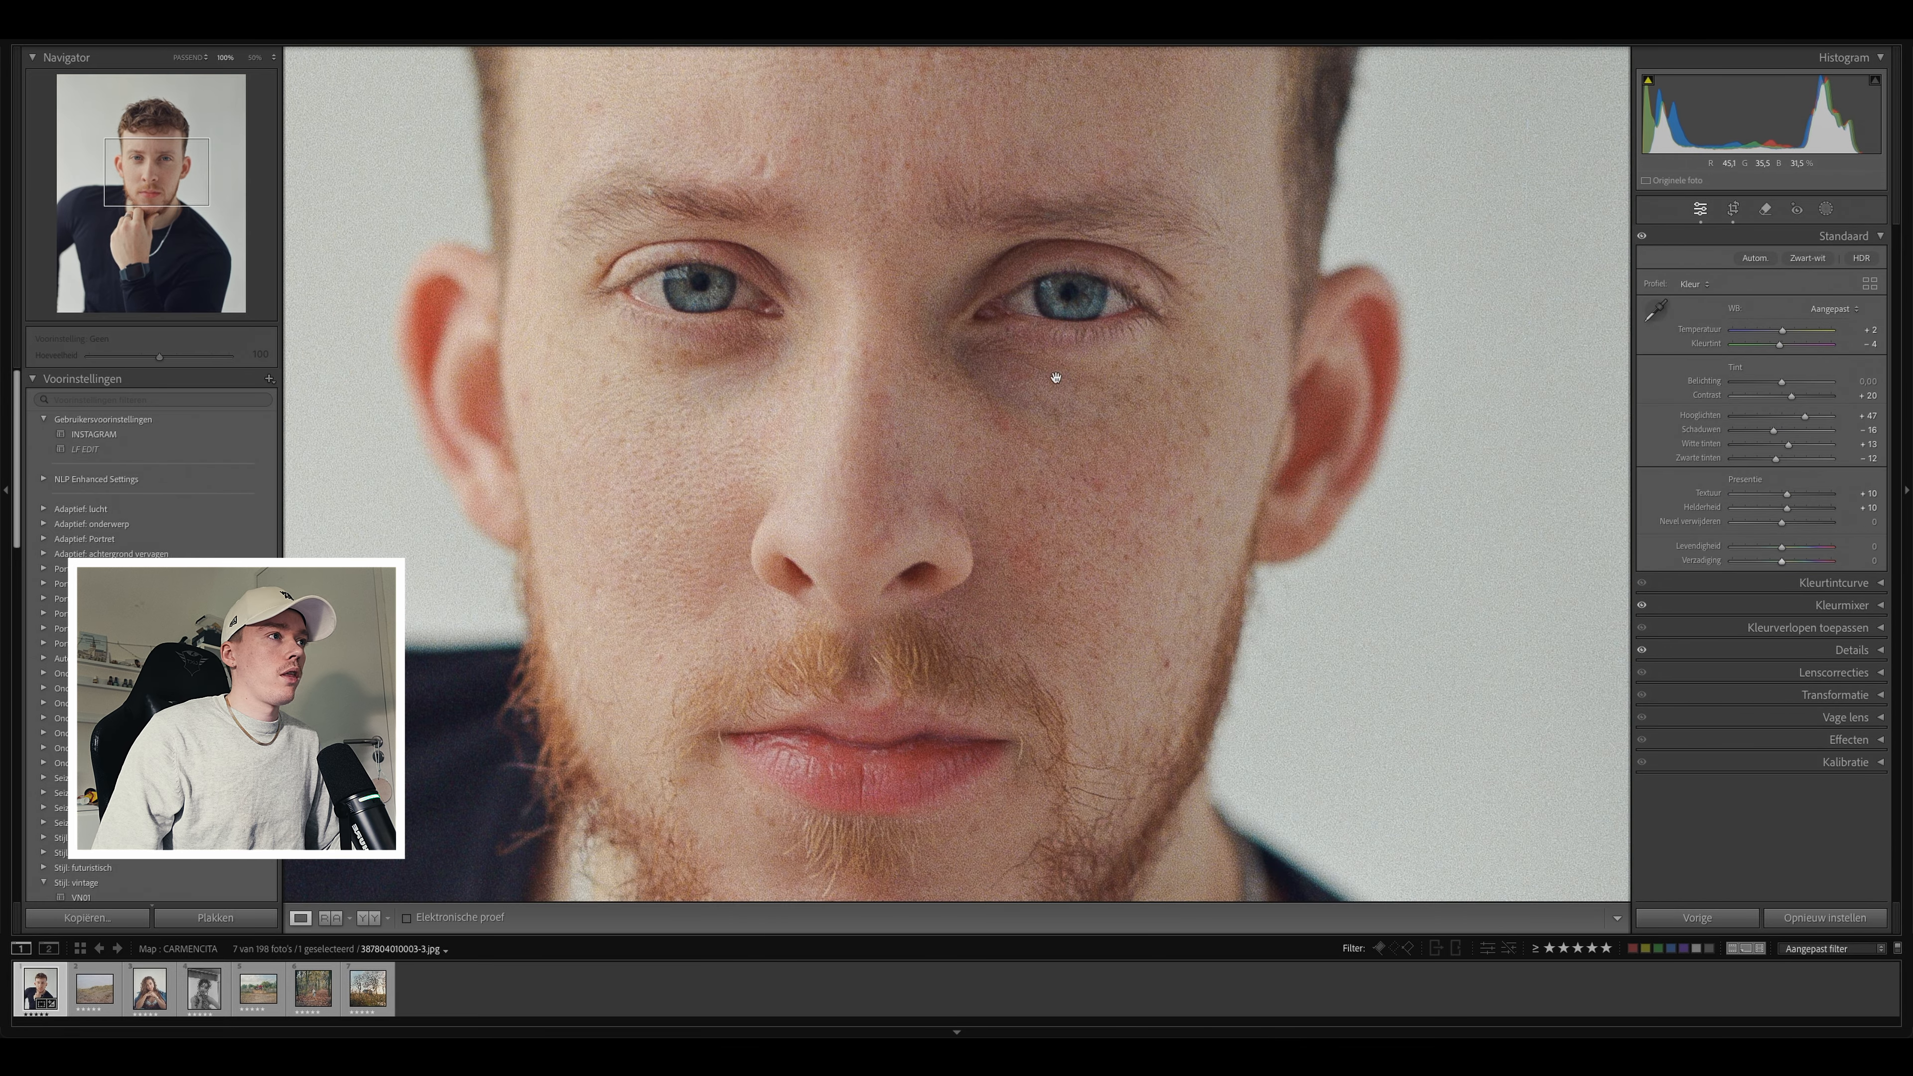
left_click(1765, 211)
scroll(1070, 302, "up", 5)
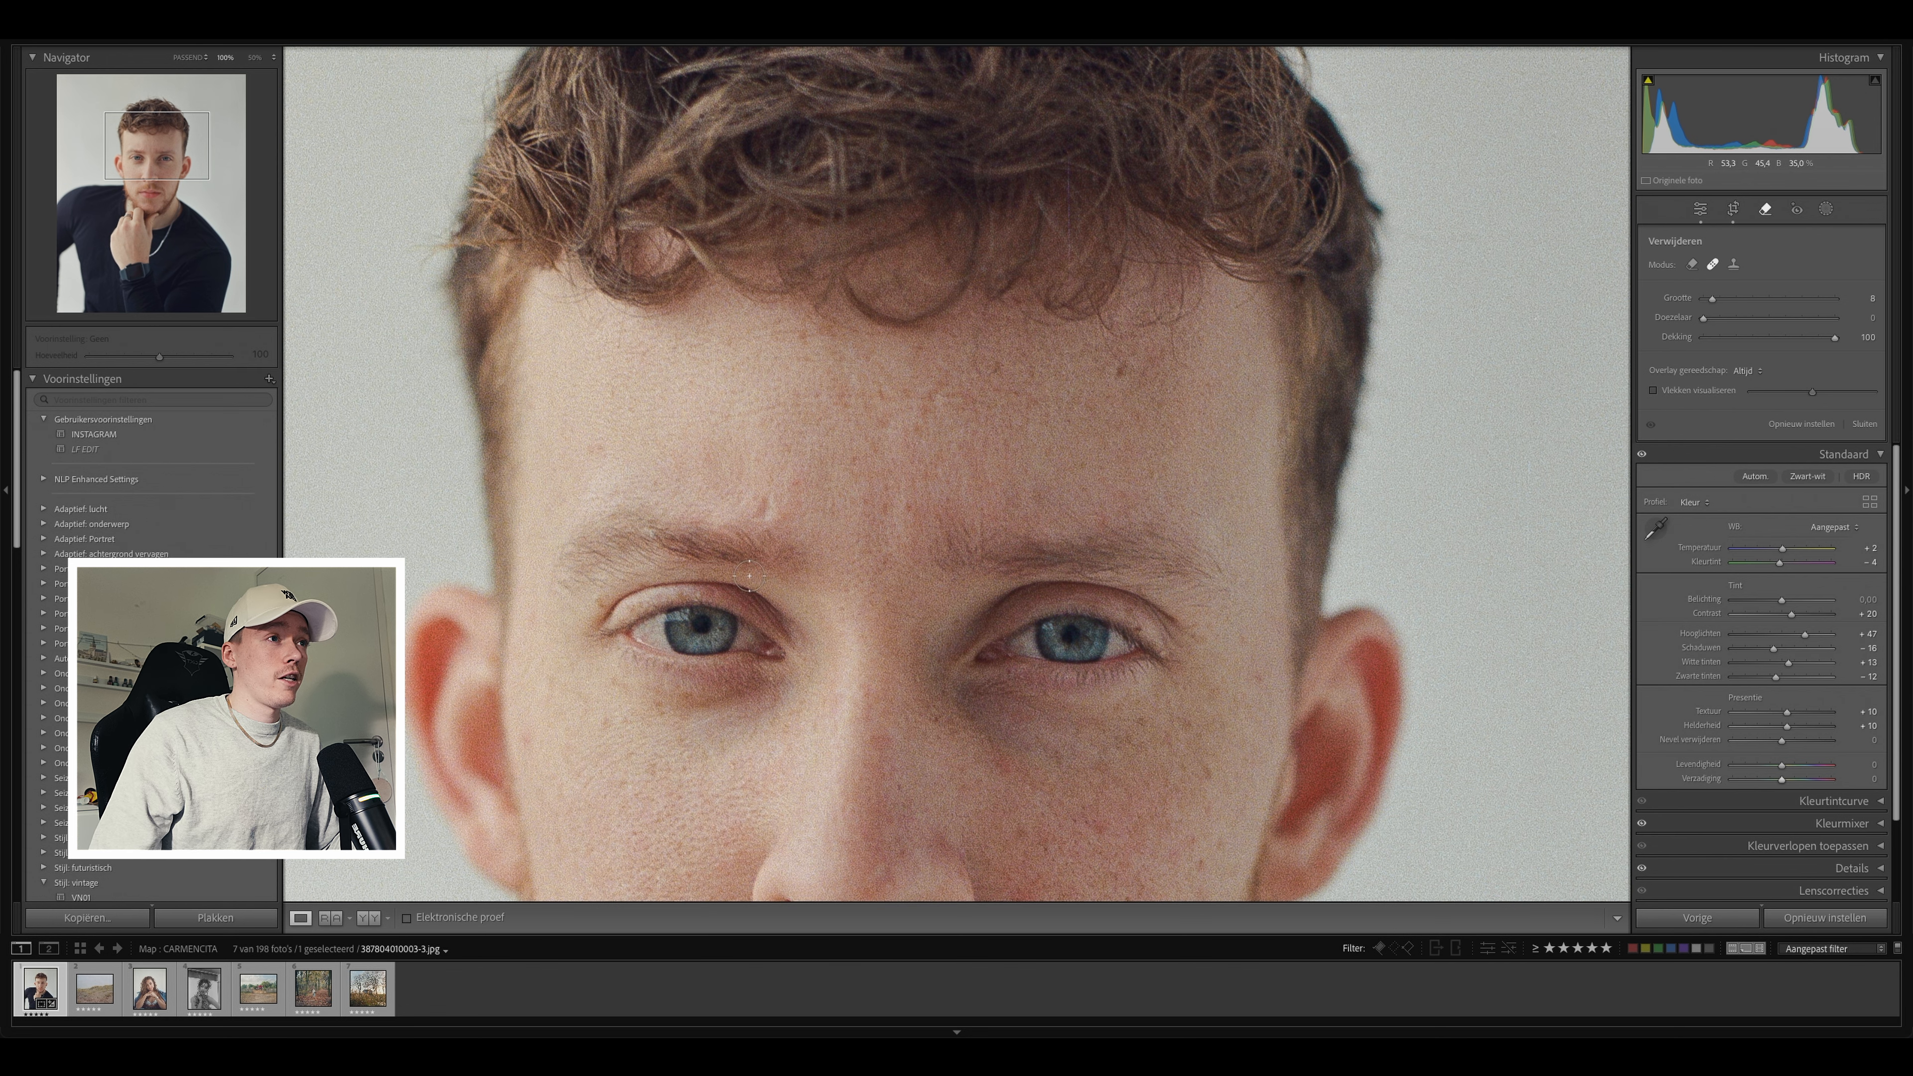
scroll(750, 577, "down", 5)
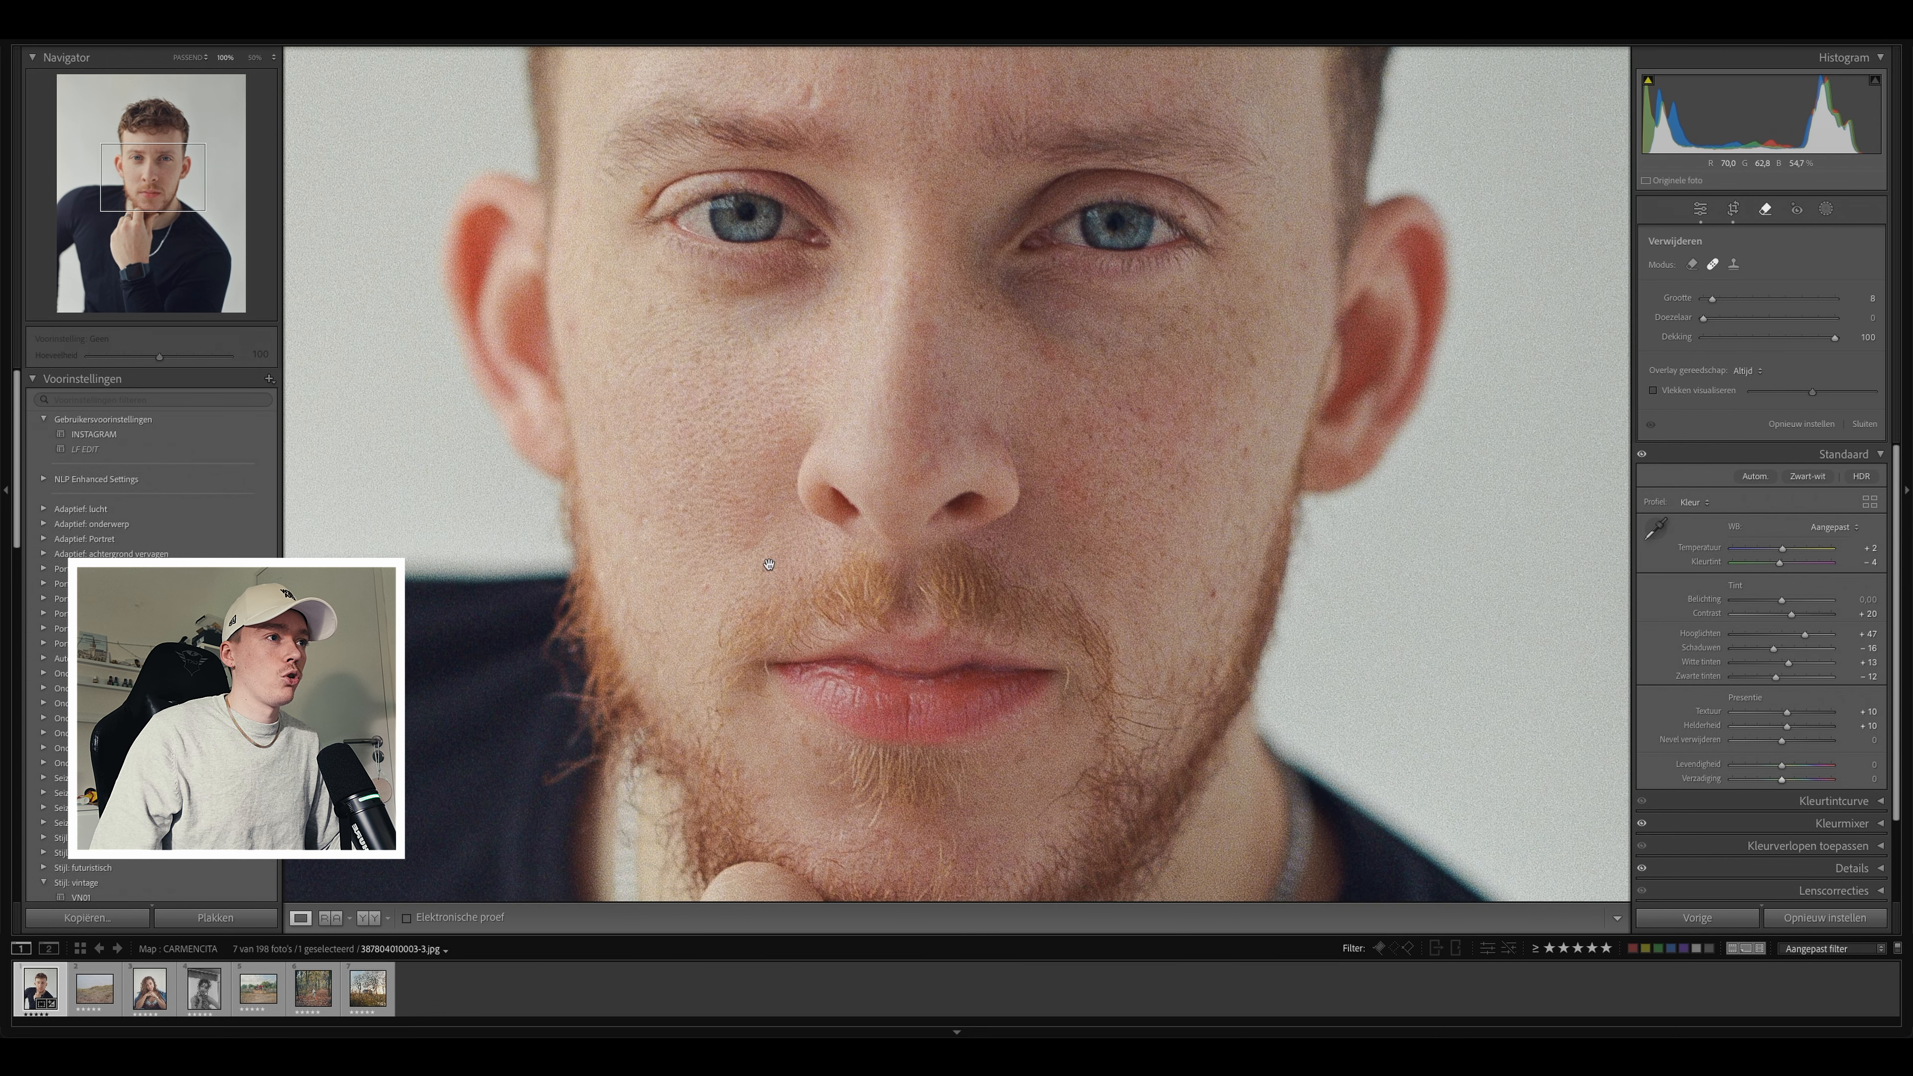
key("bracketleft")
key("bracketleft")
key("bracketleft")
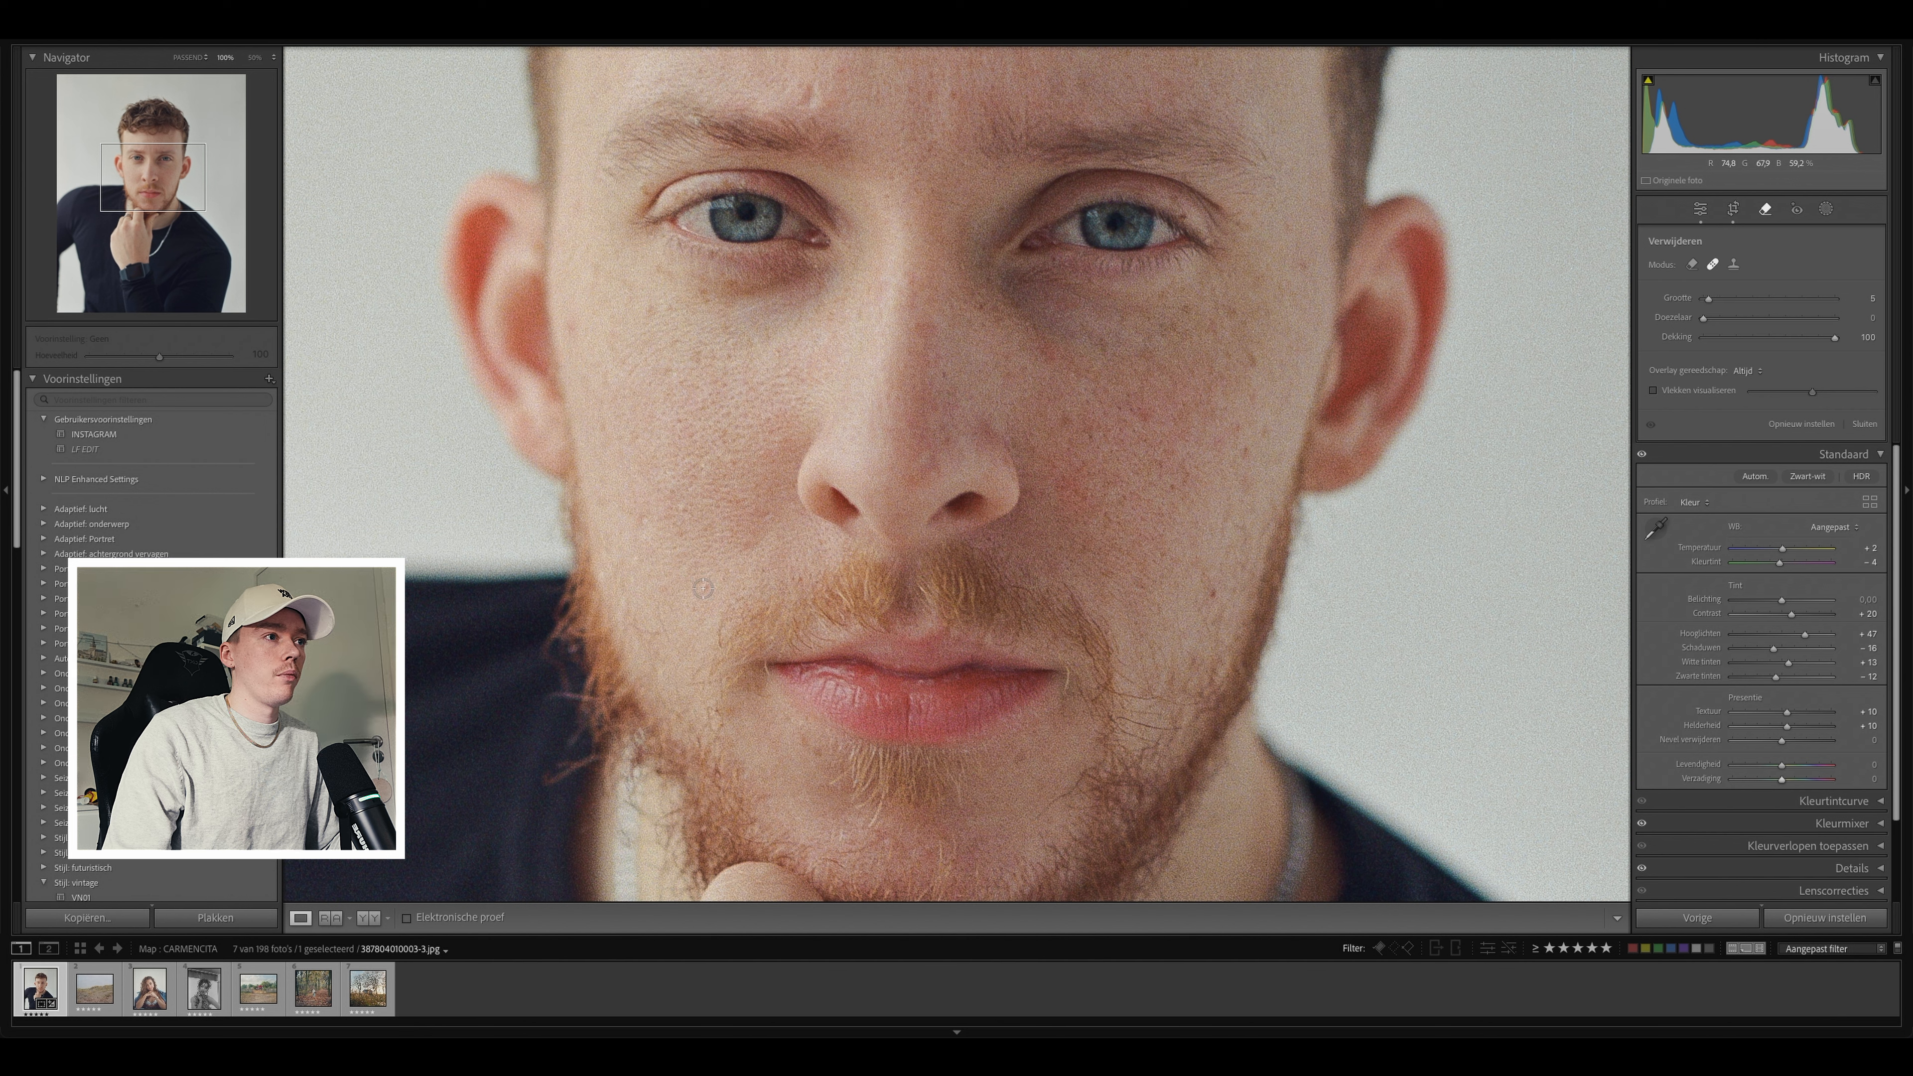
left_click(703, 588)
left_click(1144, 416)
left_click_drag(1063, 485, 1085, 505)
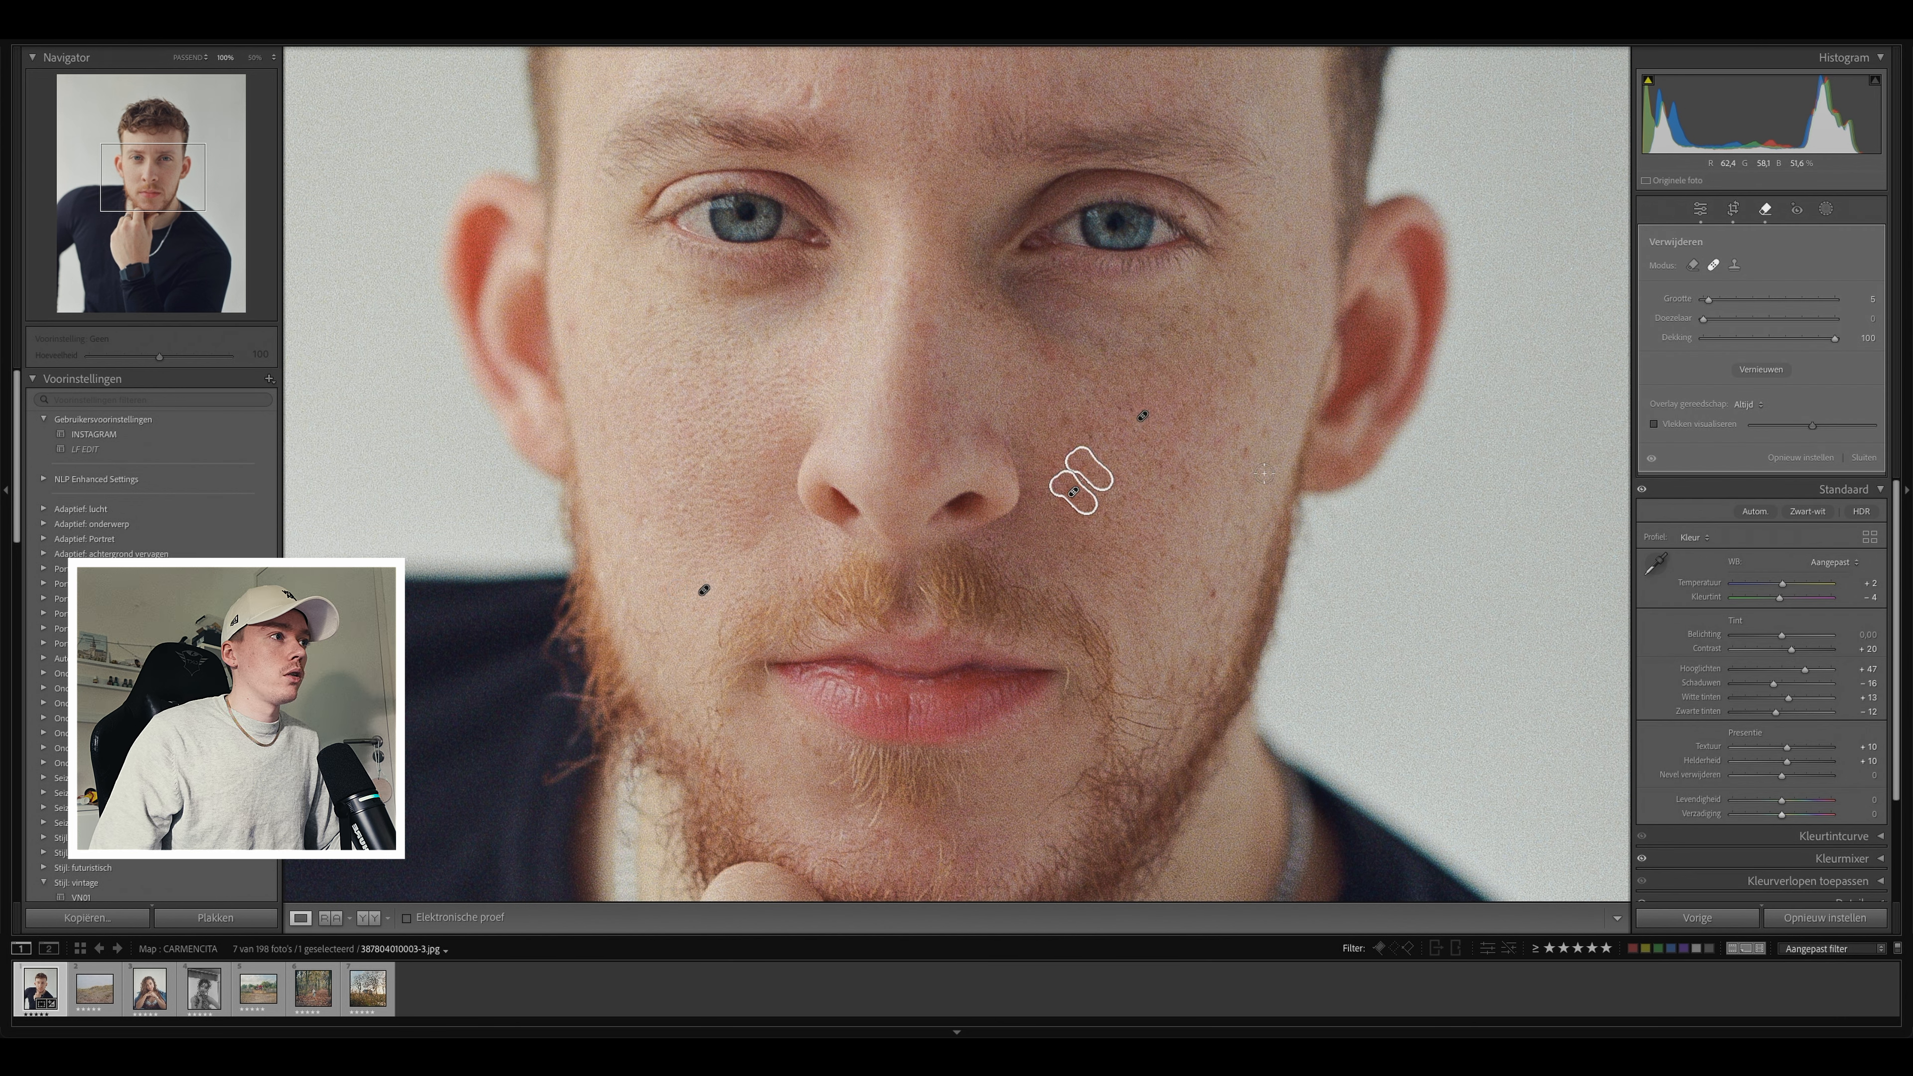
Step: Heal the small spots under the eye, on the bridge of the nose and on the forehead
left_click_drag(1200, 230, 1200, 301)
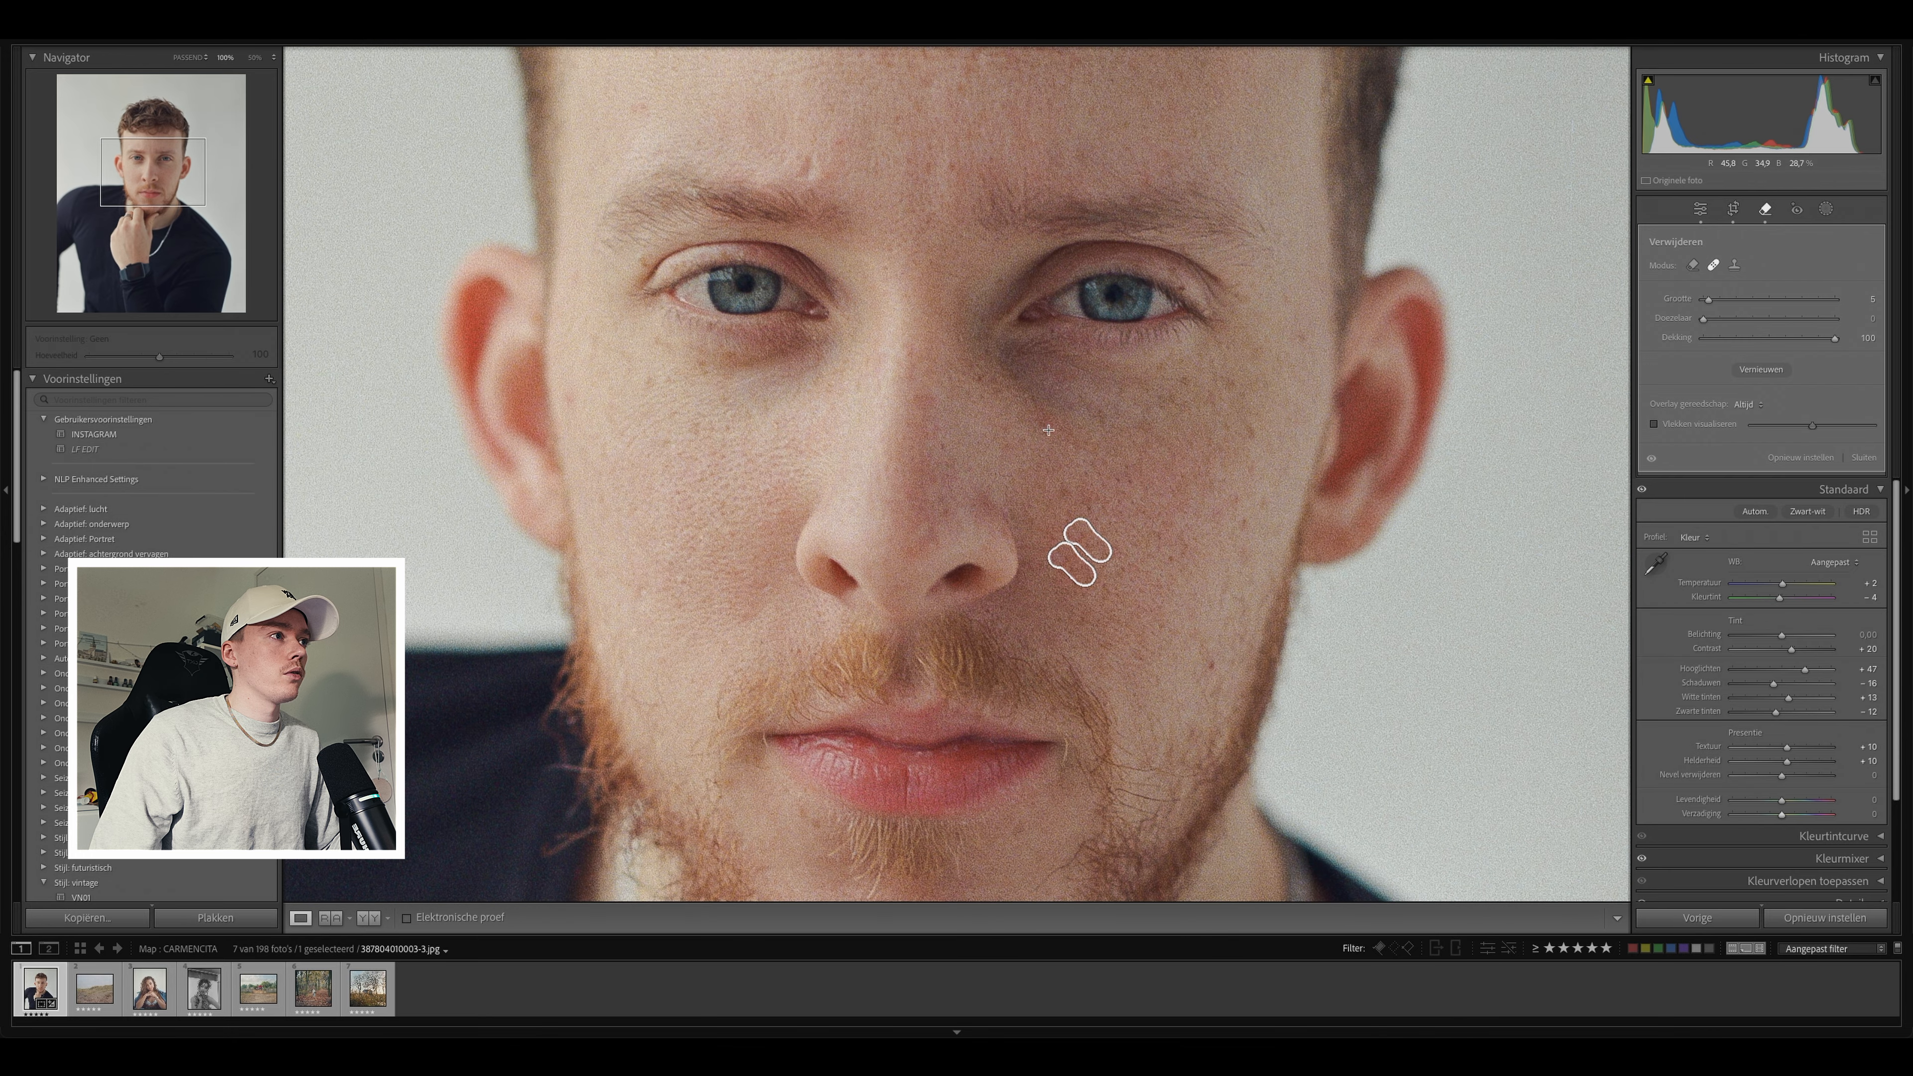
left_click(927, 400)
left_click_drag(924, 216, 942, 348)
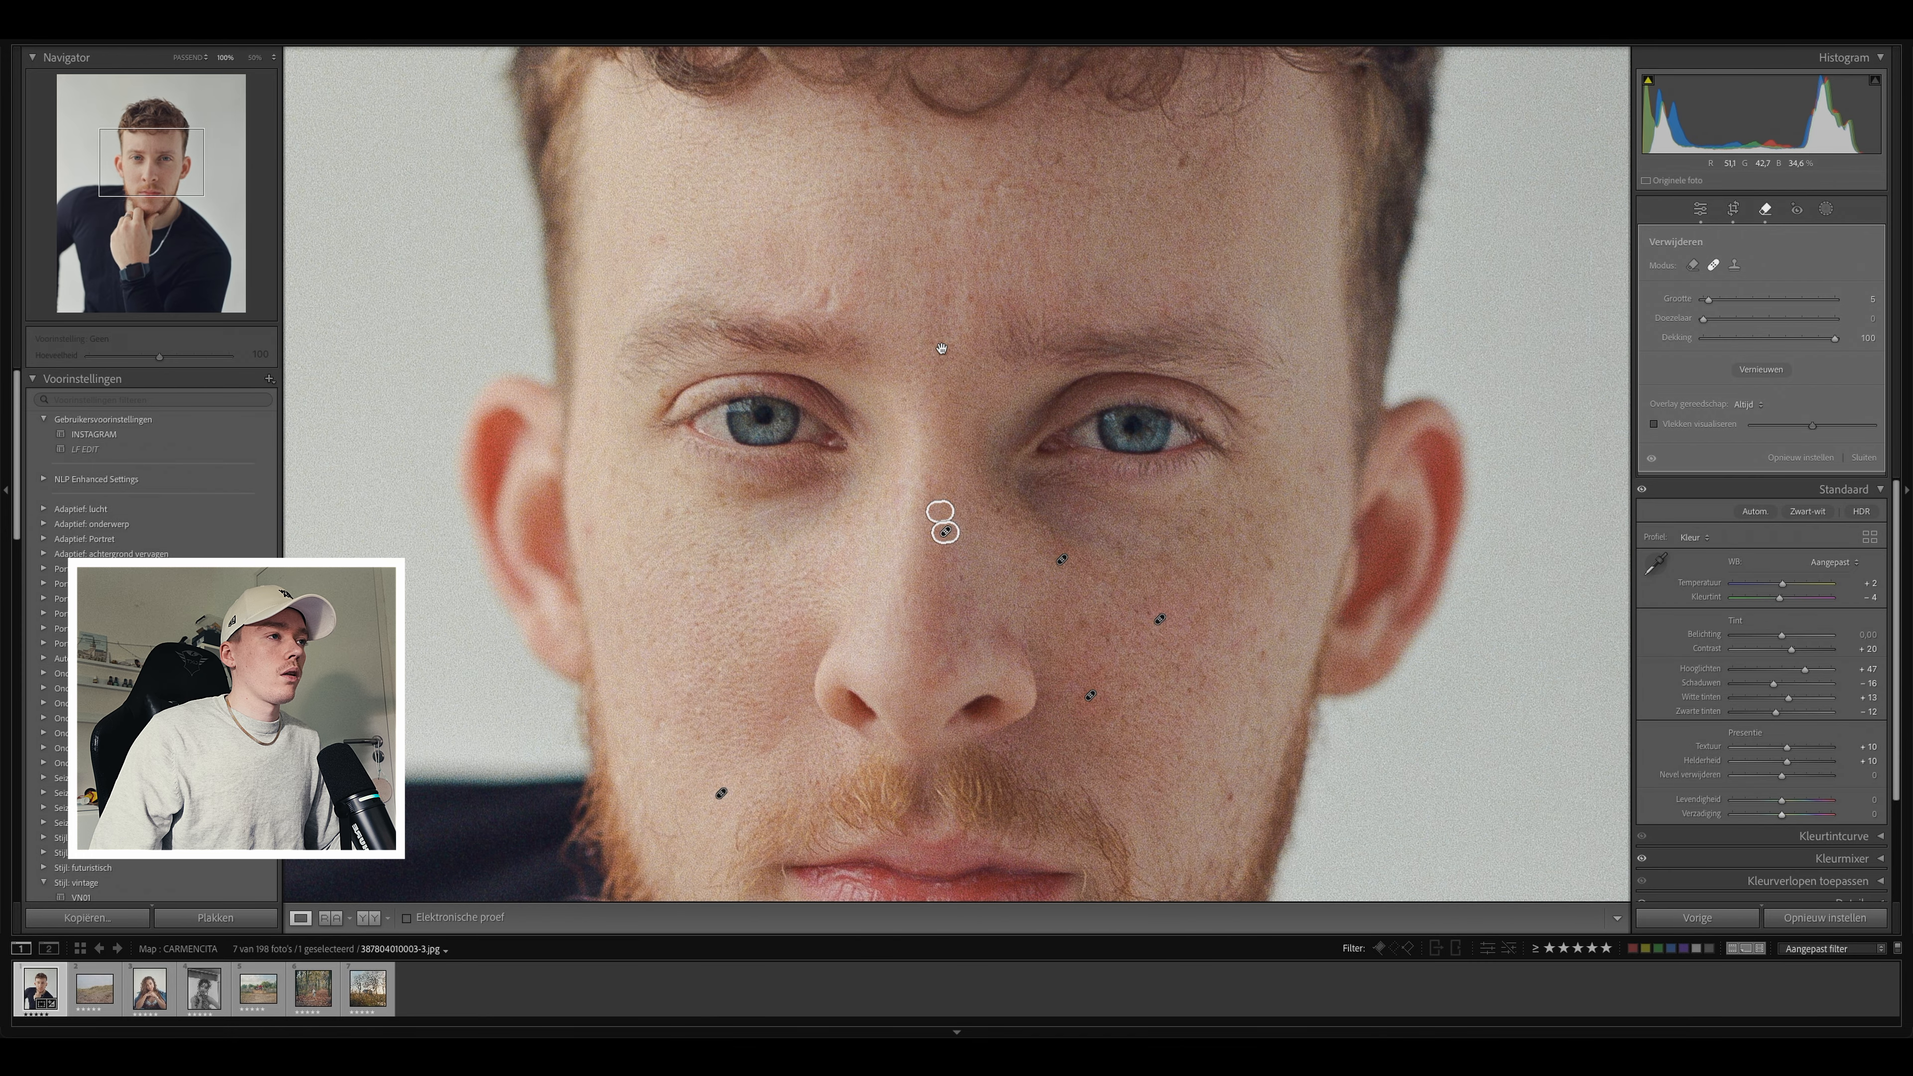
left_click(857, 277)
left_click(657, 242)
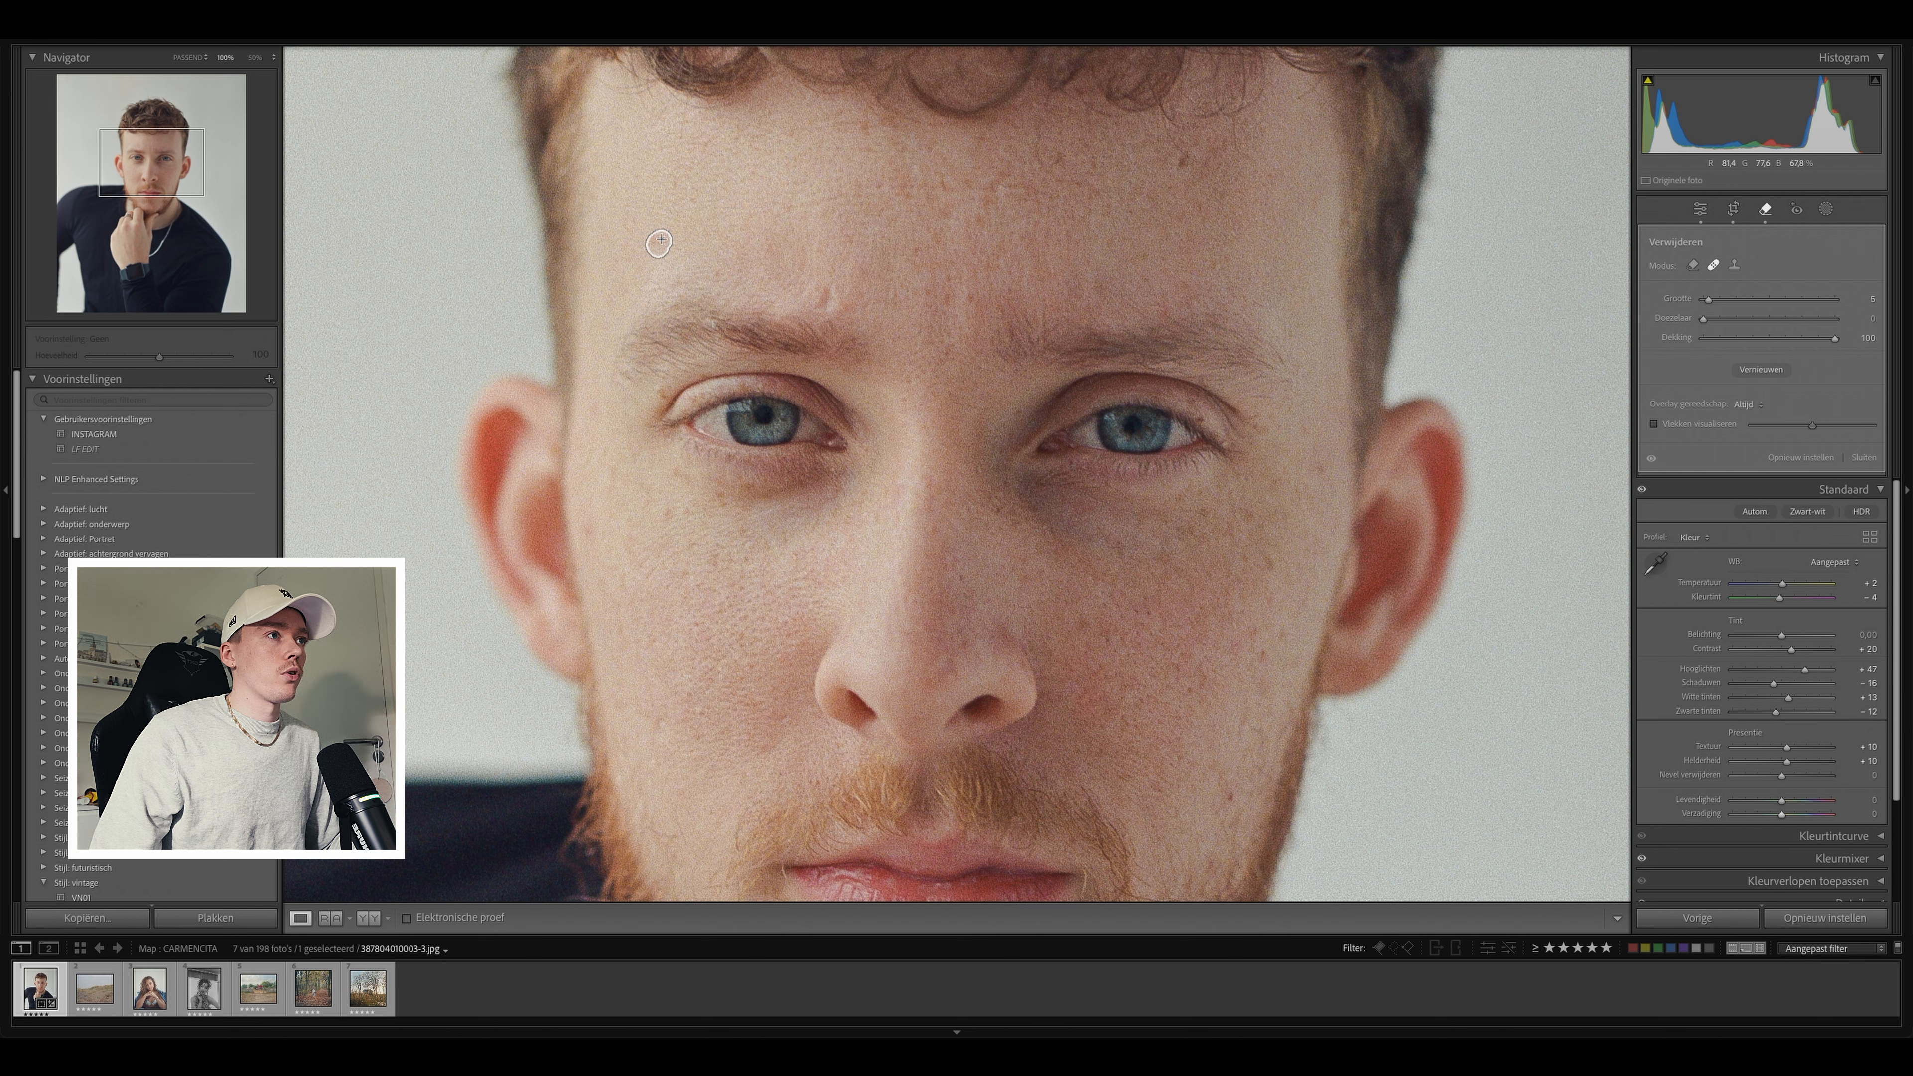
Step: Heal the spot below the corner of the mouth and the two spots on the temple near the ear
scroll(842, 291, "down", 10)
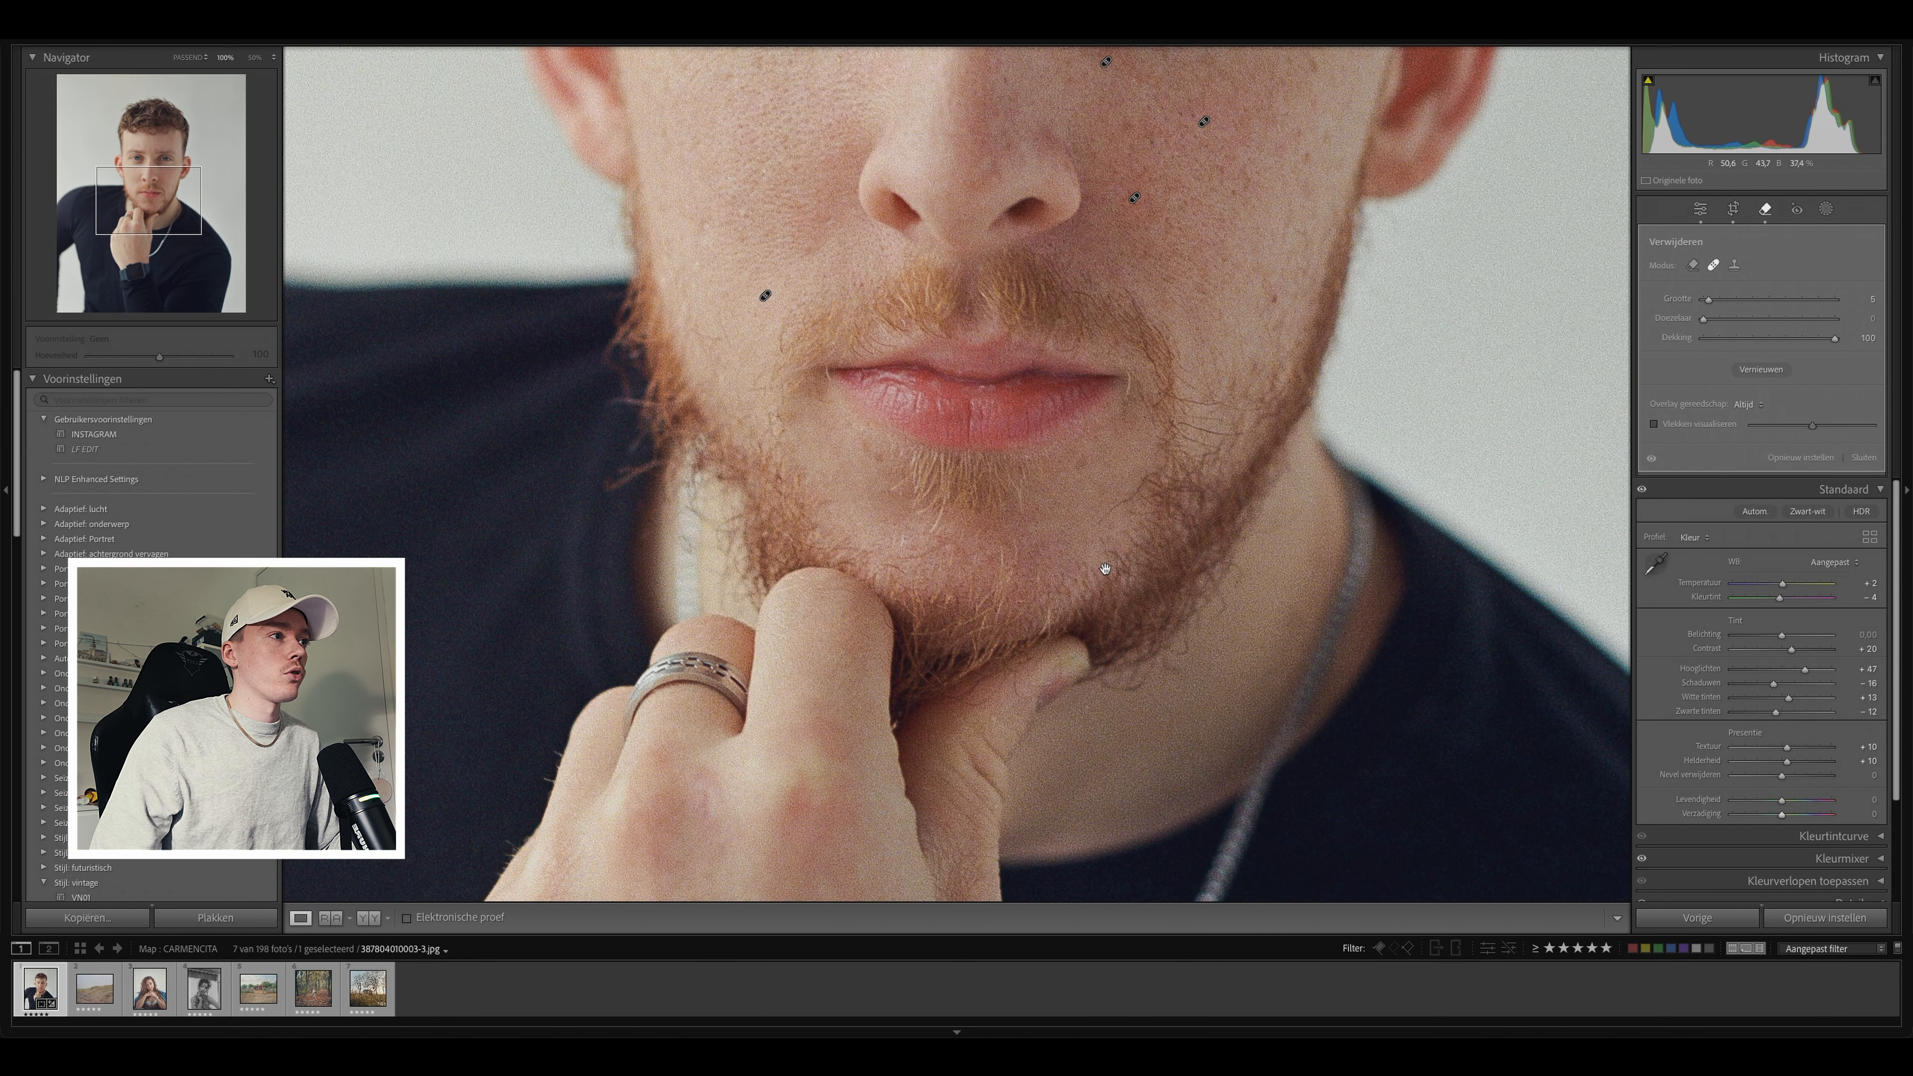
left_click(866, 456)
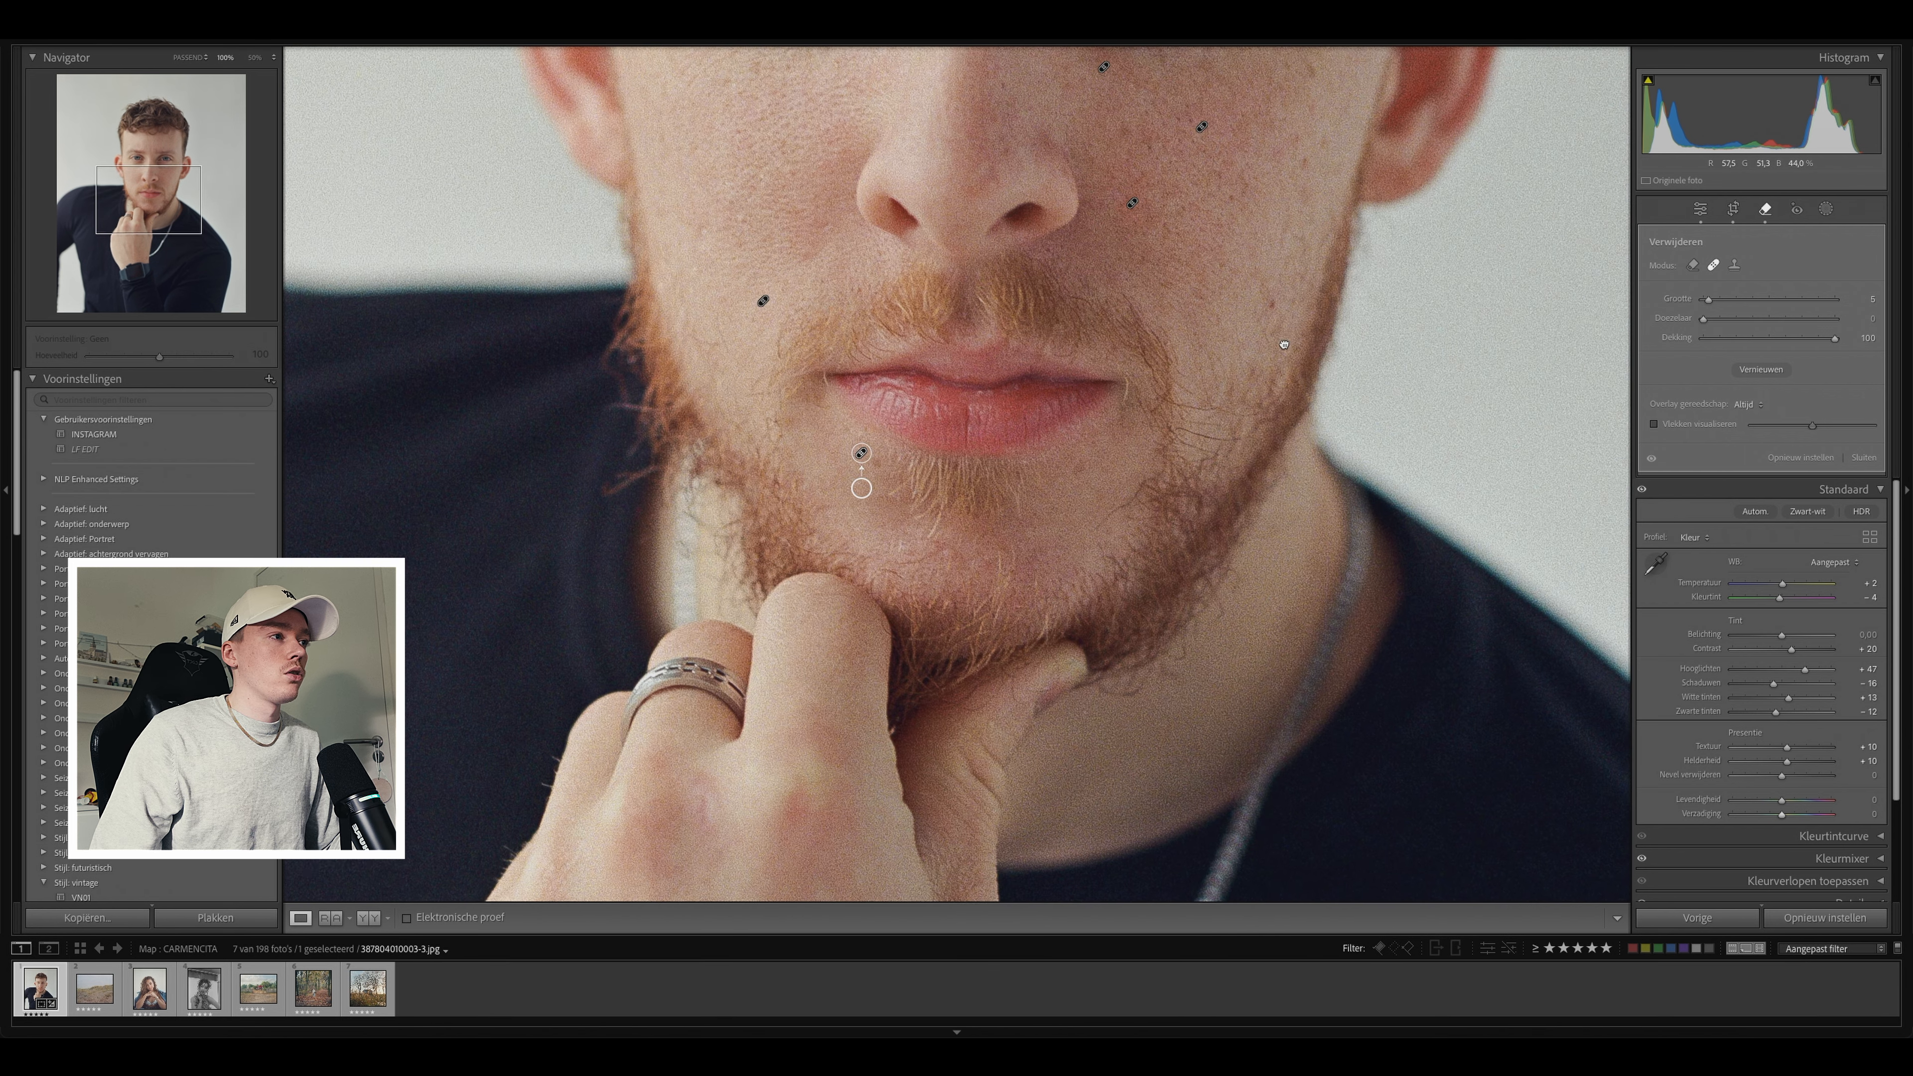
scroll(867, 460, "up", 4)
left_click_drag(1299, 342, 1194, 697)
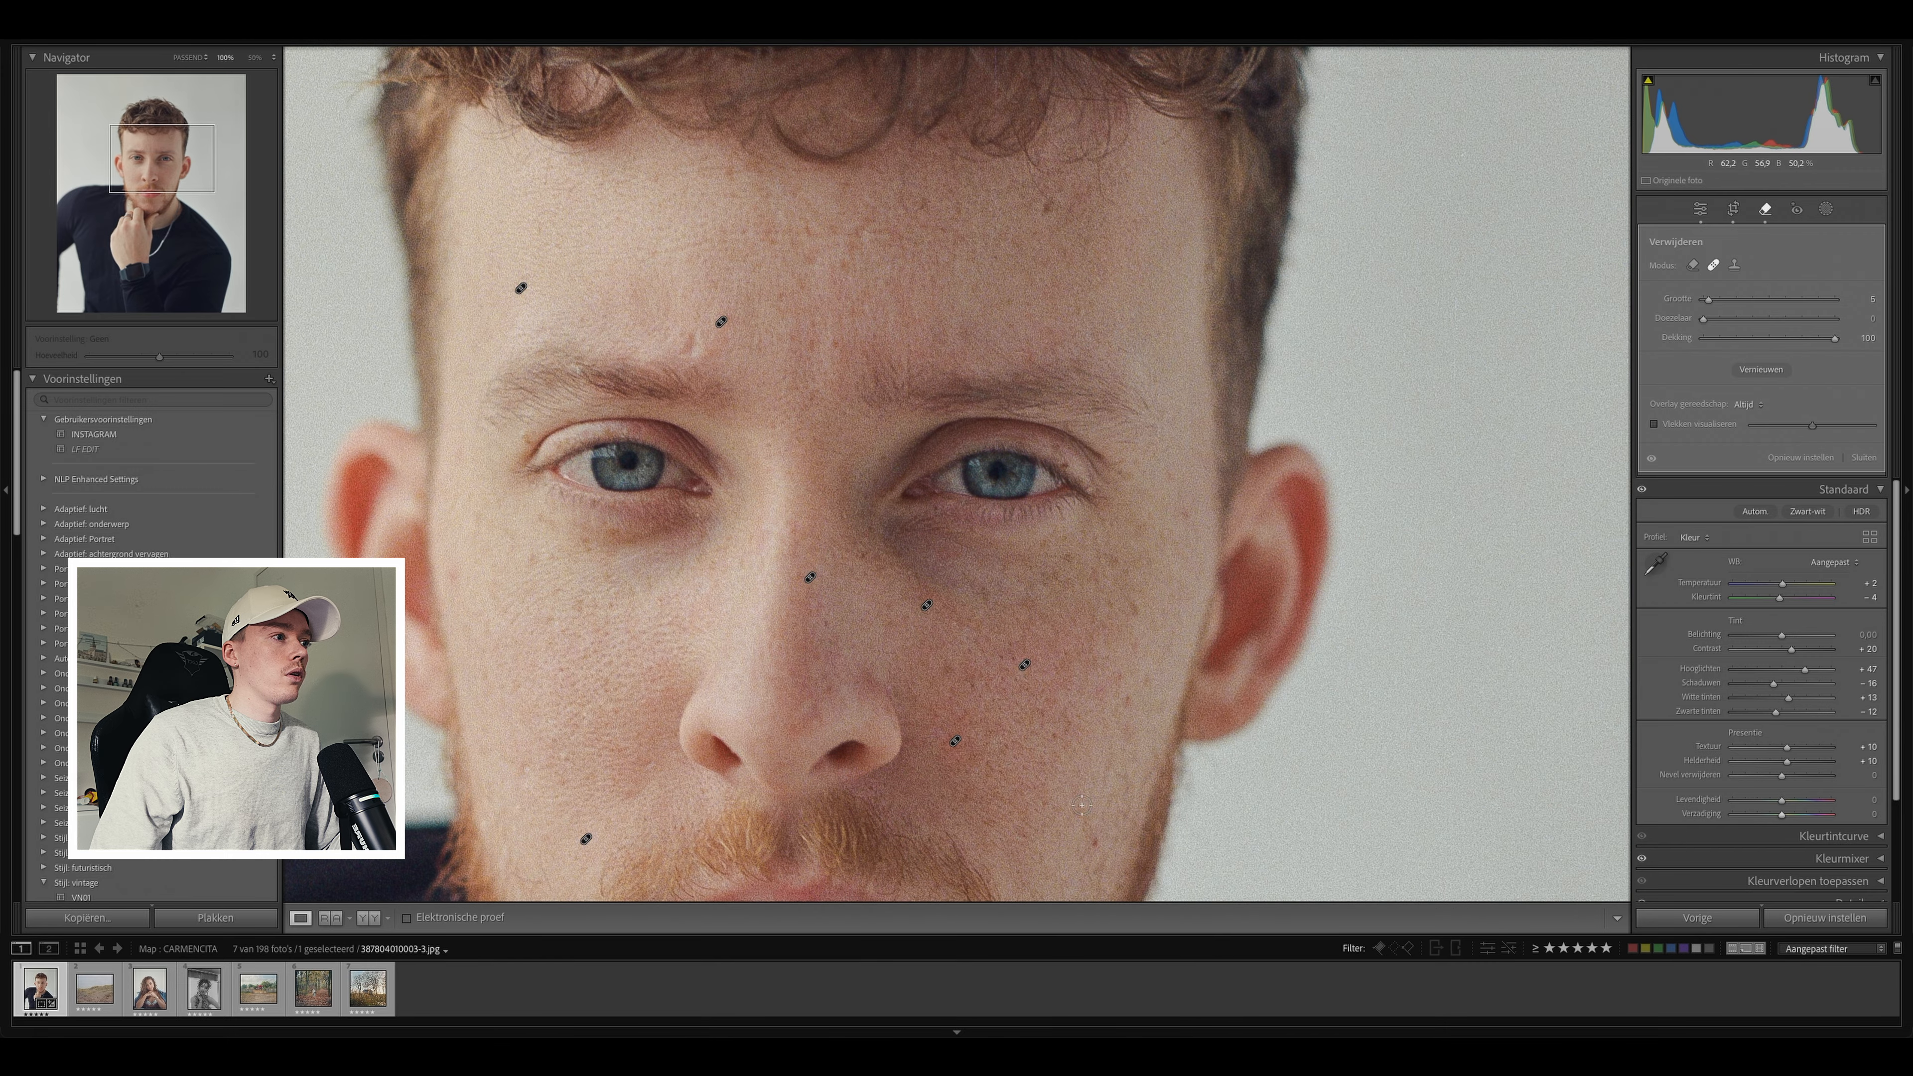
left_click(1188, 520)
left_click(1168, 474)
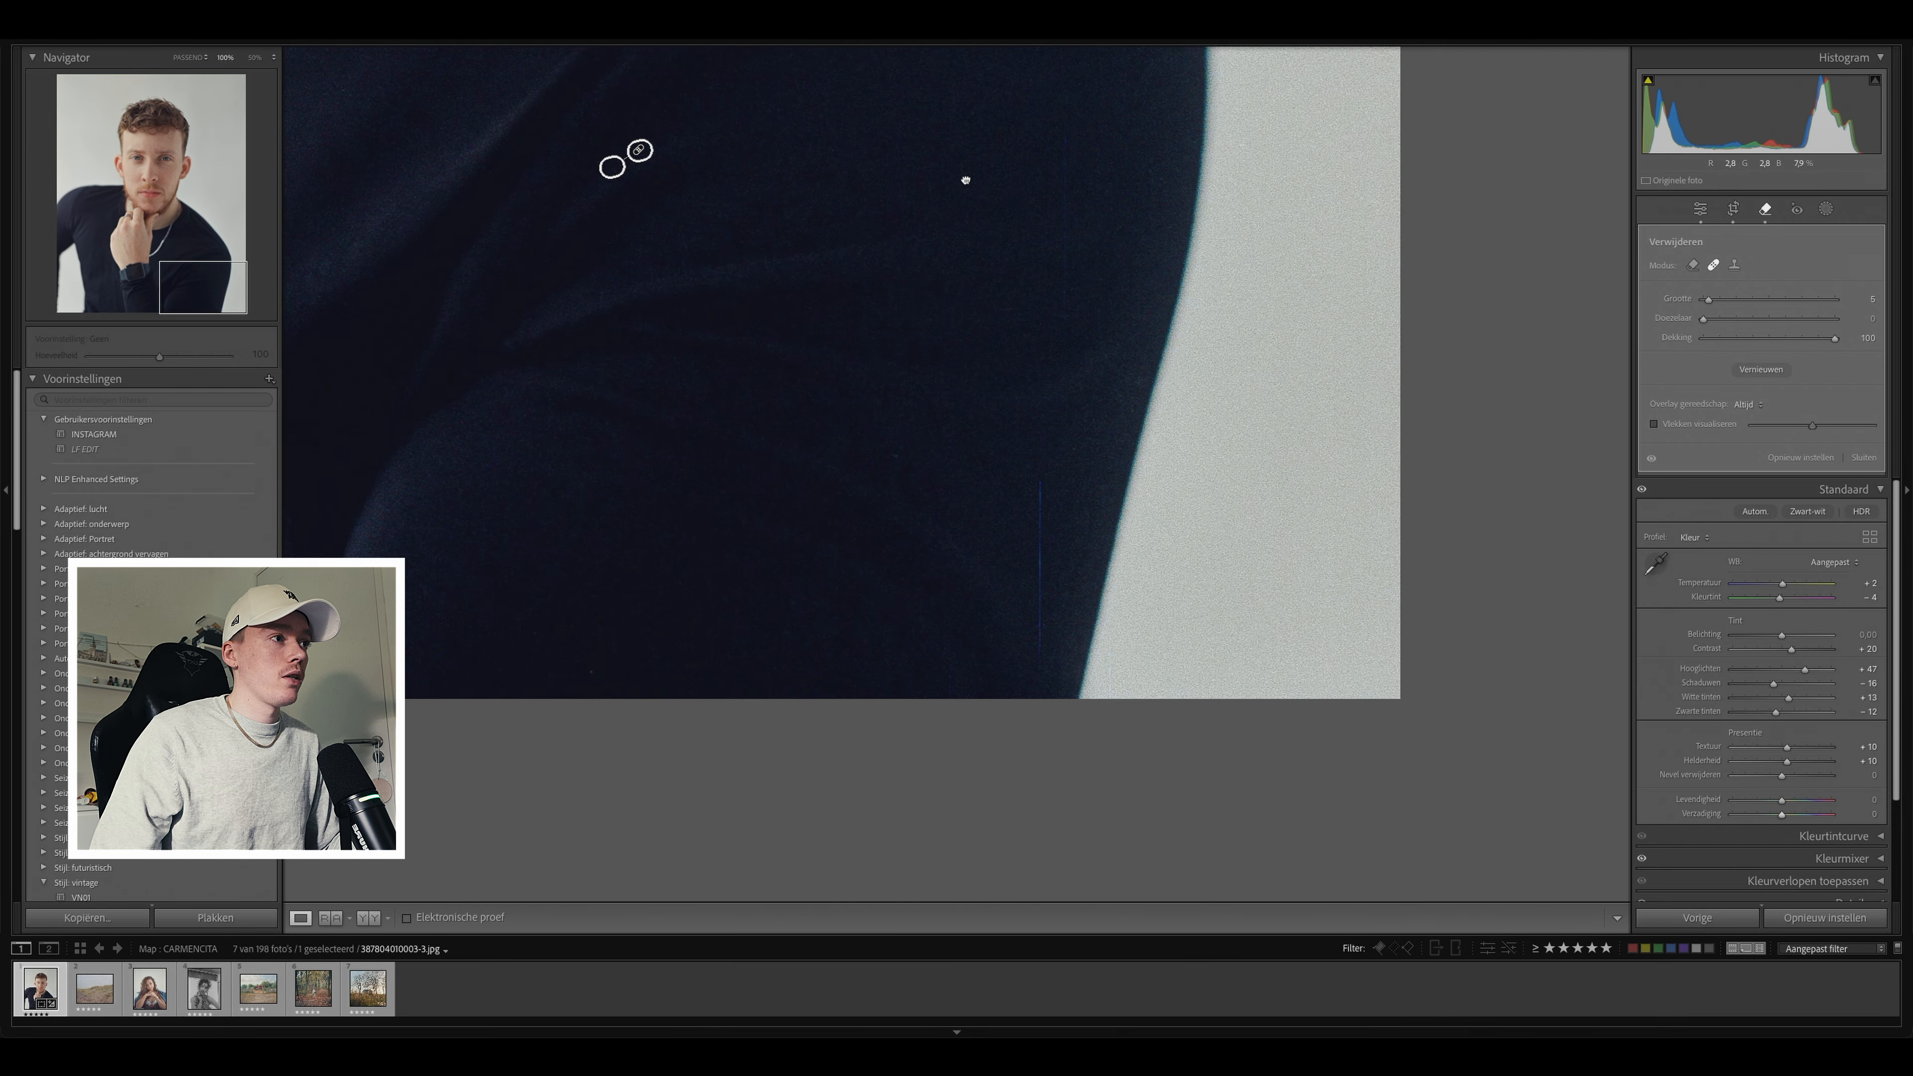
Step: Heal the thin vertical scratch on the dark sleeve near the photo's lower edge
scroll(1067, 564, "up", 1)
left_click_drag(1043, 506, 1044, 675)
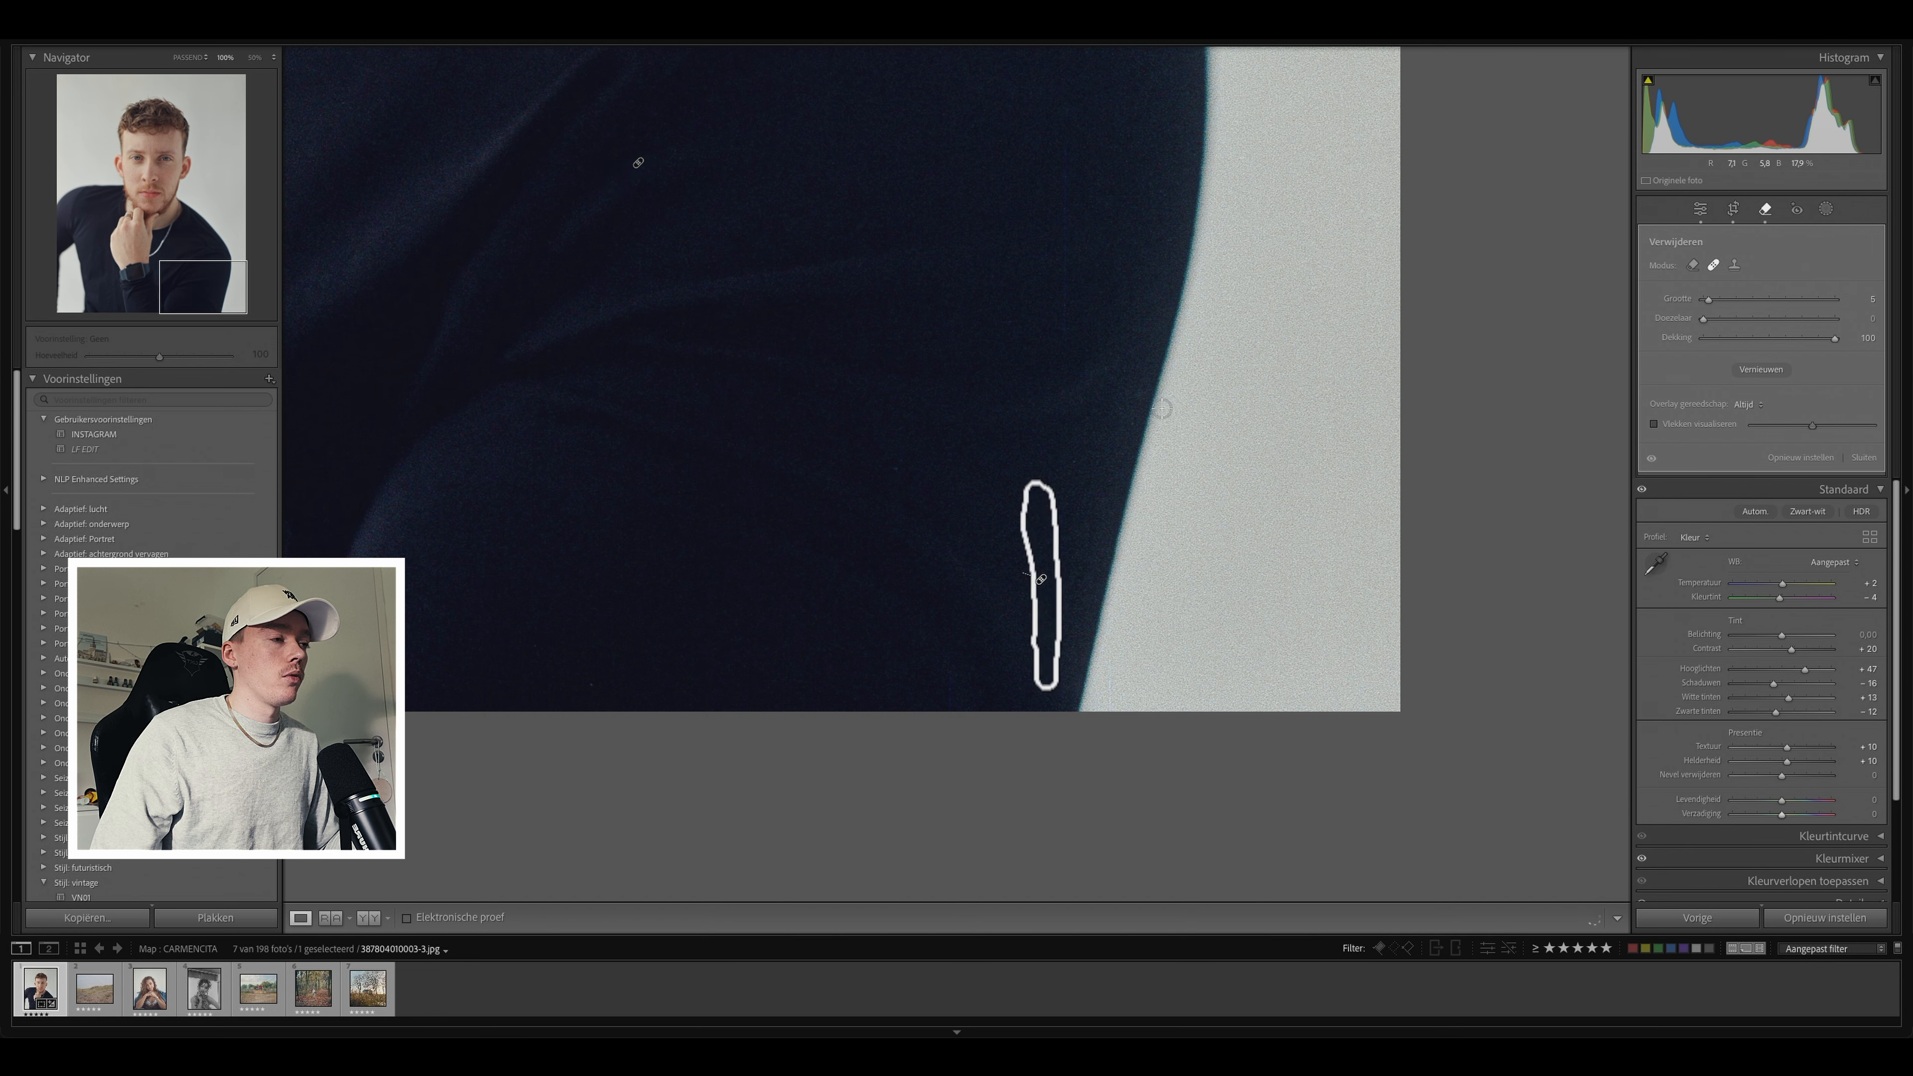
Step: Inspect the background, hair and face for remaining dust spots at 100% zoom, and finish the healing session
scroll(1089, 291, "up", 10)
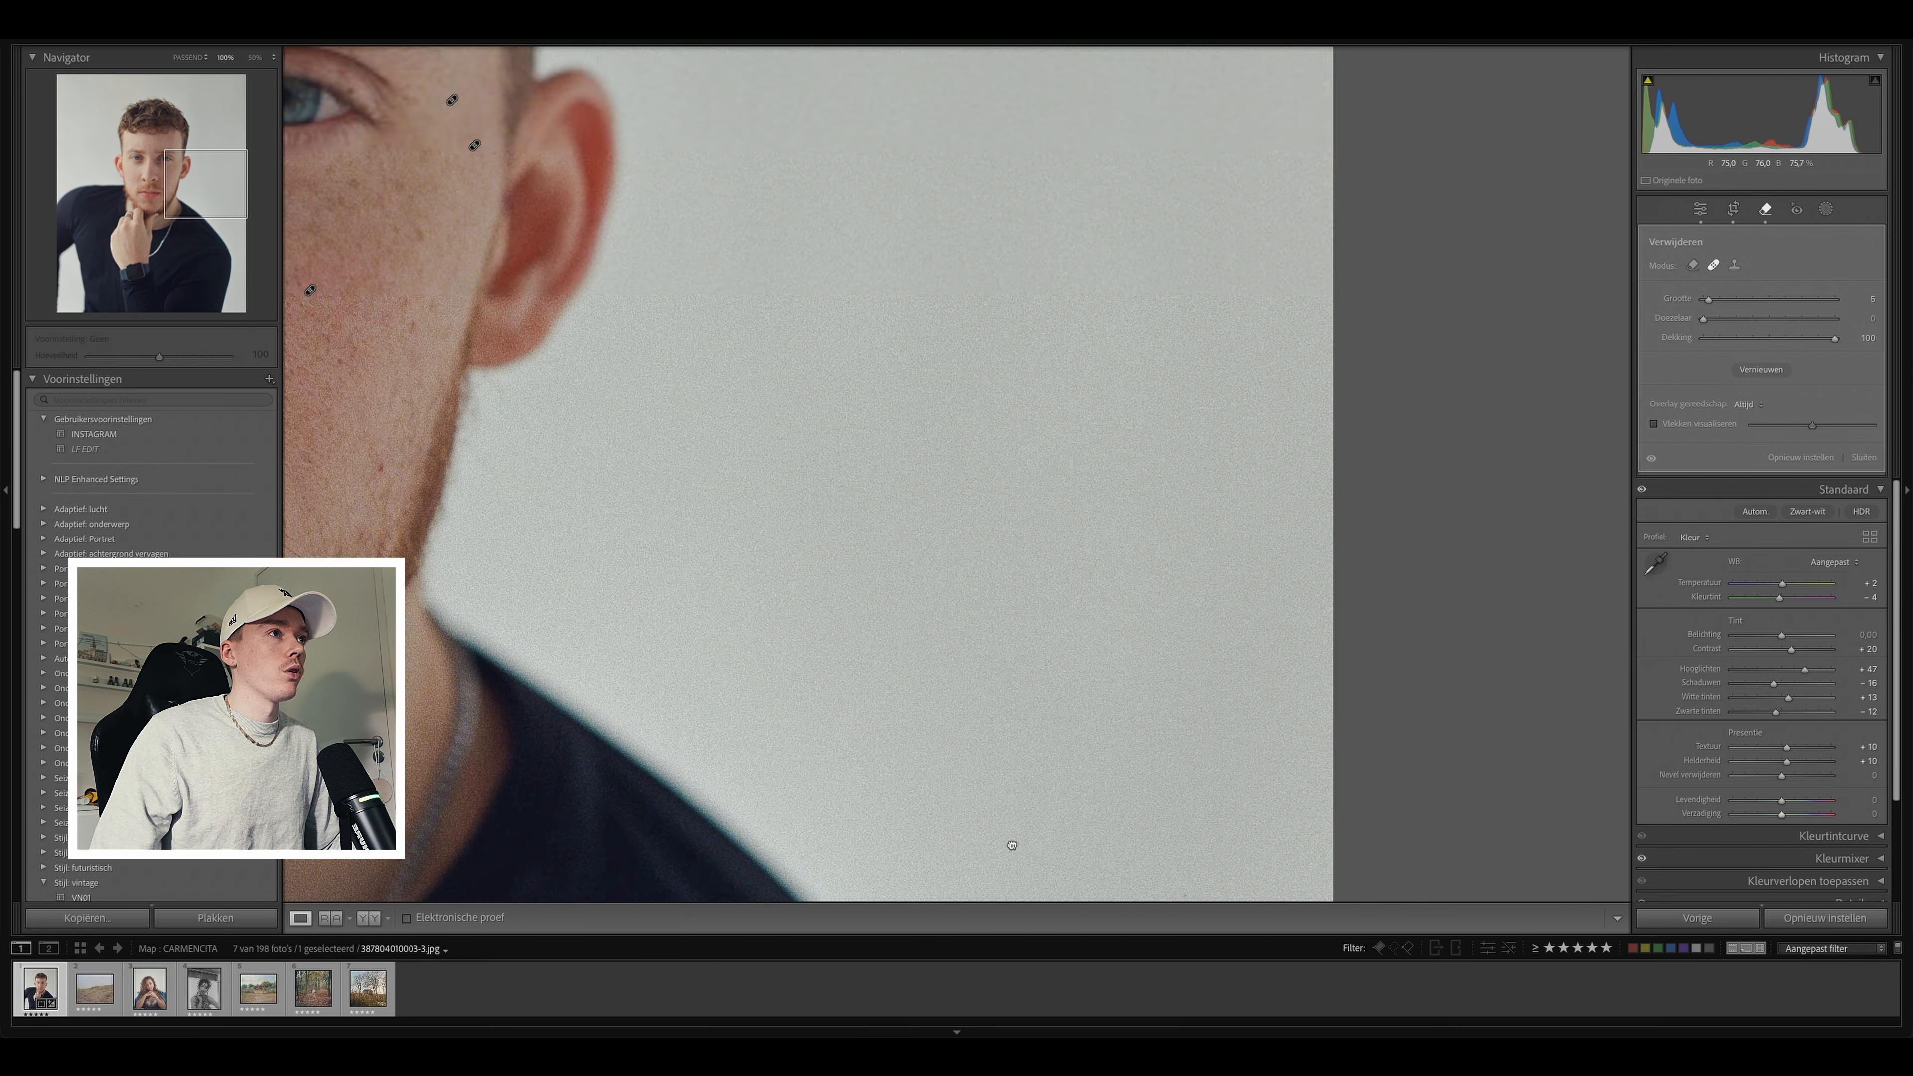
scroll(1011, 845, "up", 10)
scroll(961, 683, "left", 5)
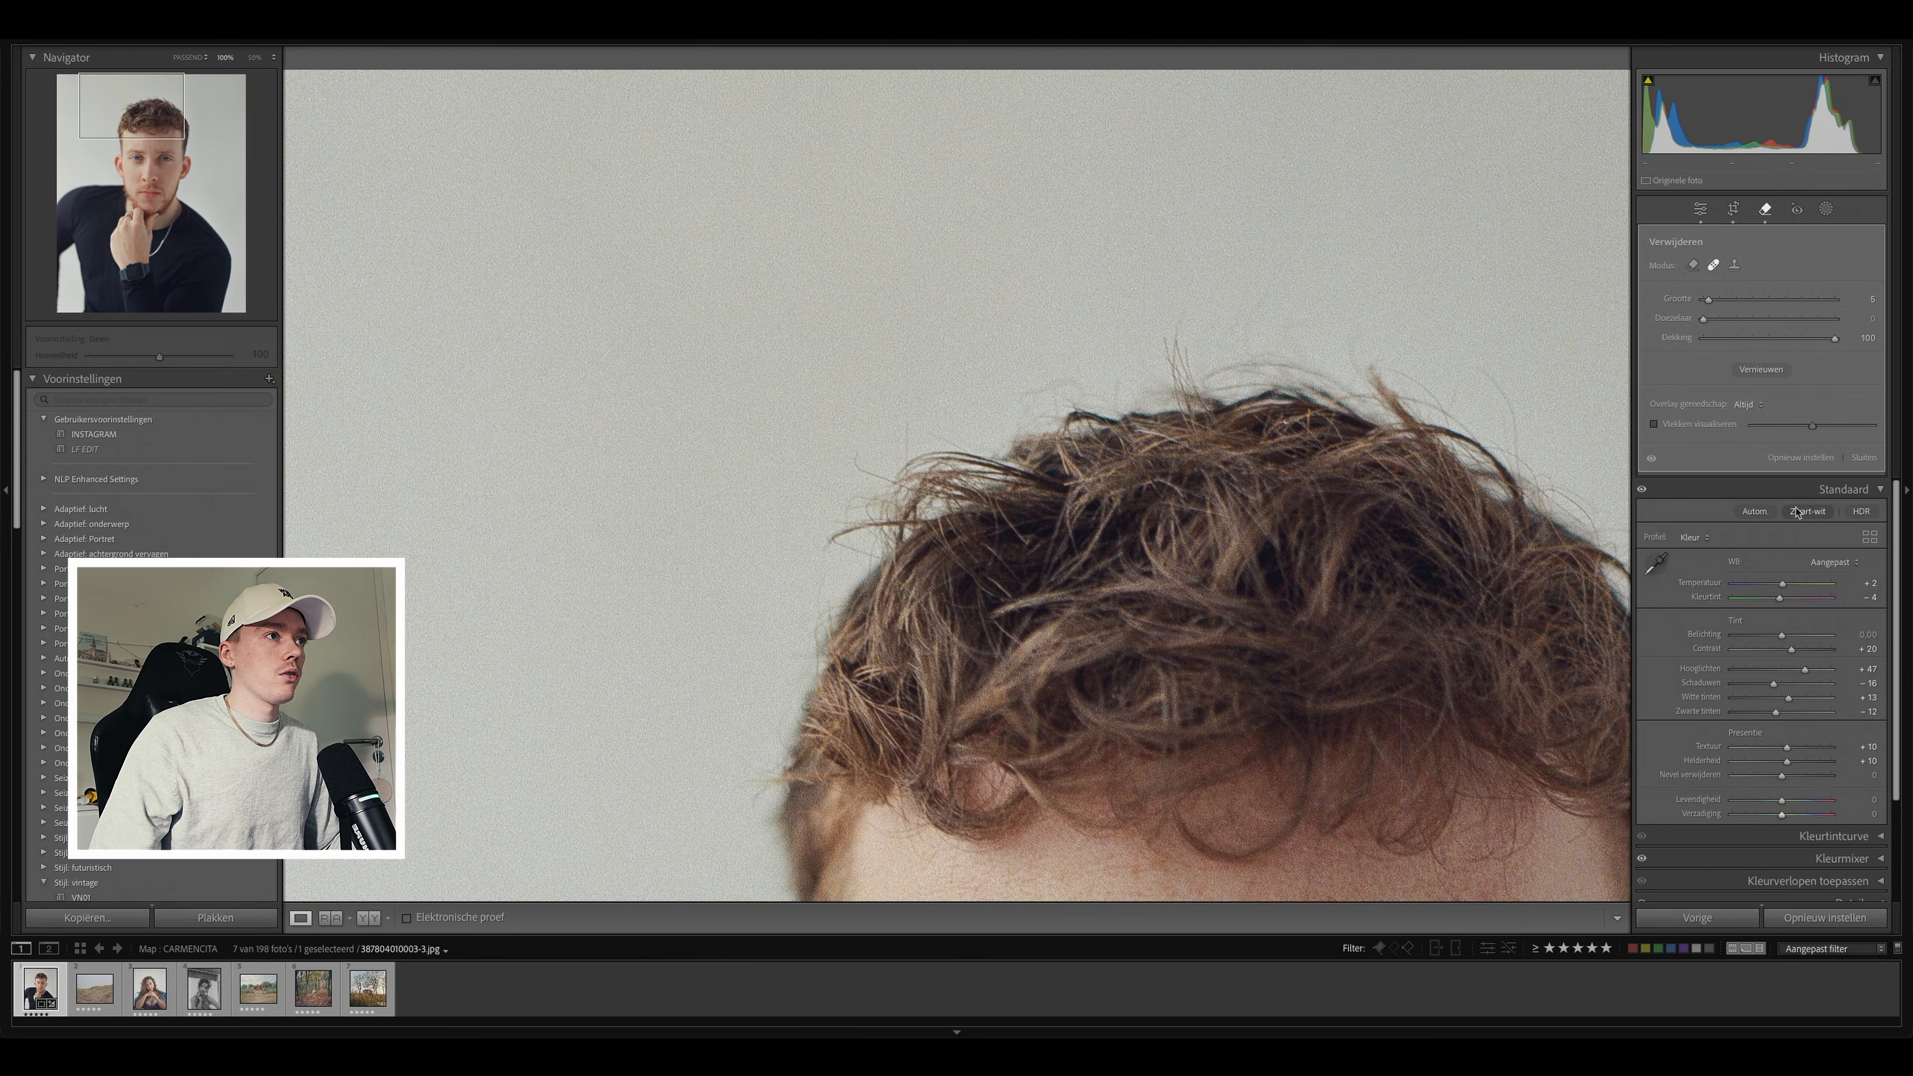
left_click(805, 429)
left_click(912, 272)
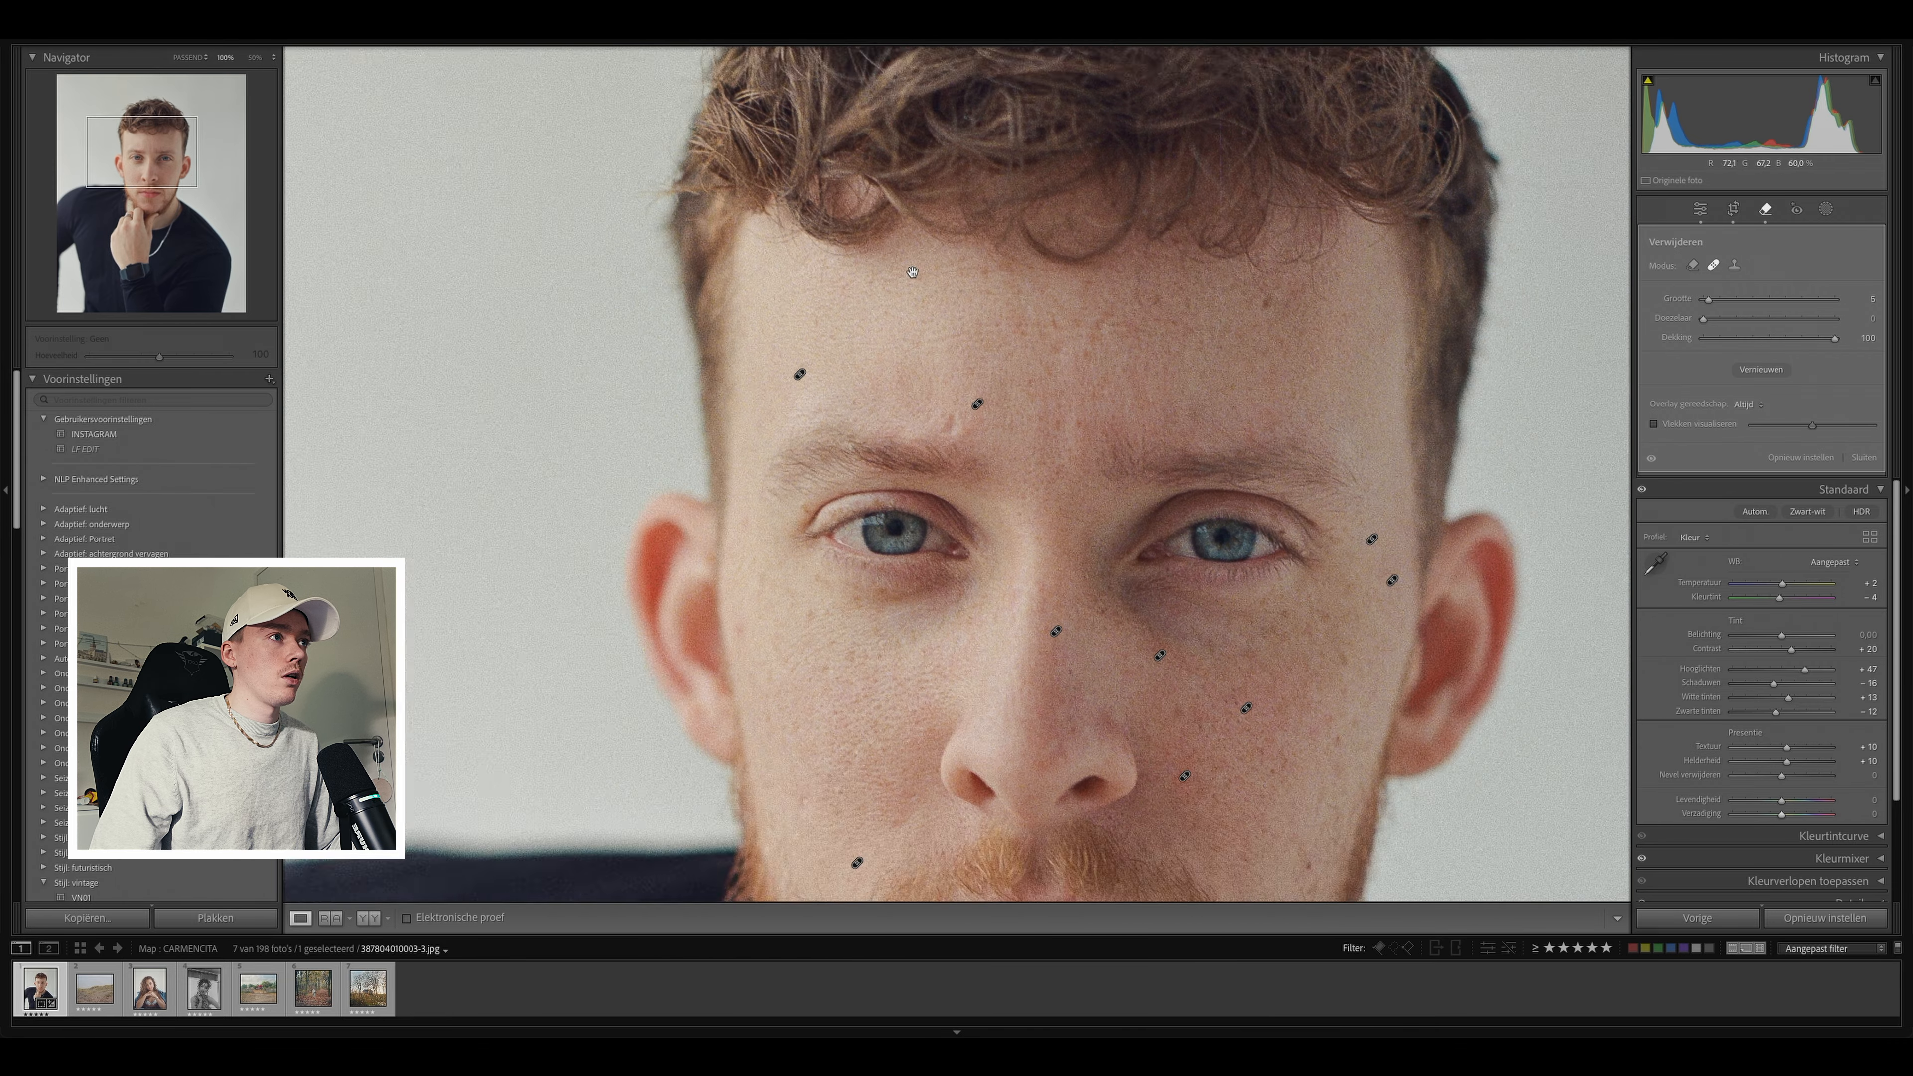
scroll(913, 272, "up", 5)
scroll(913, 272, "right", 3)
left_click(1136, 500)
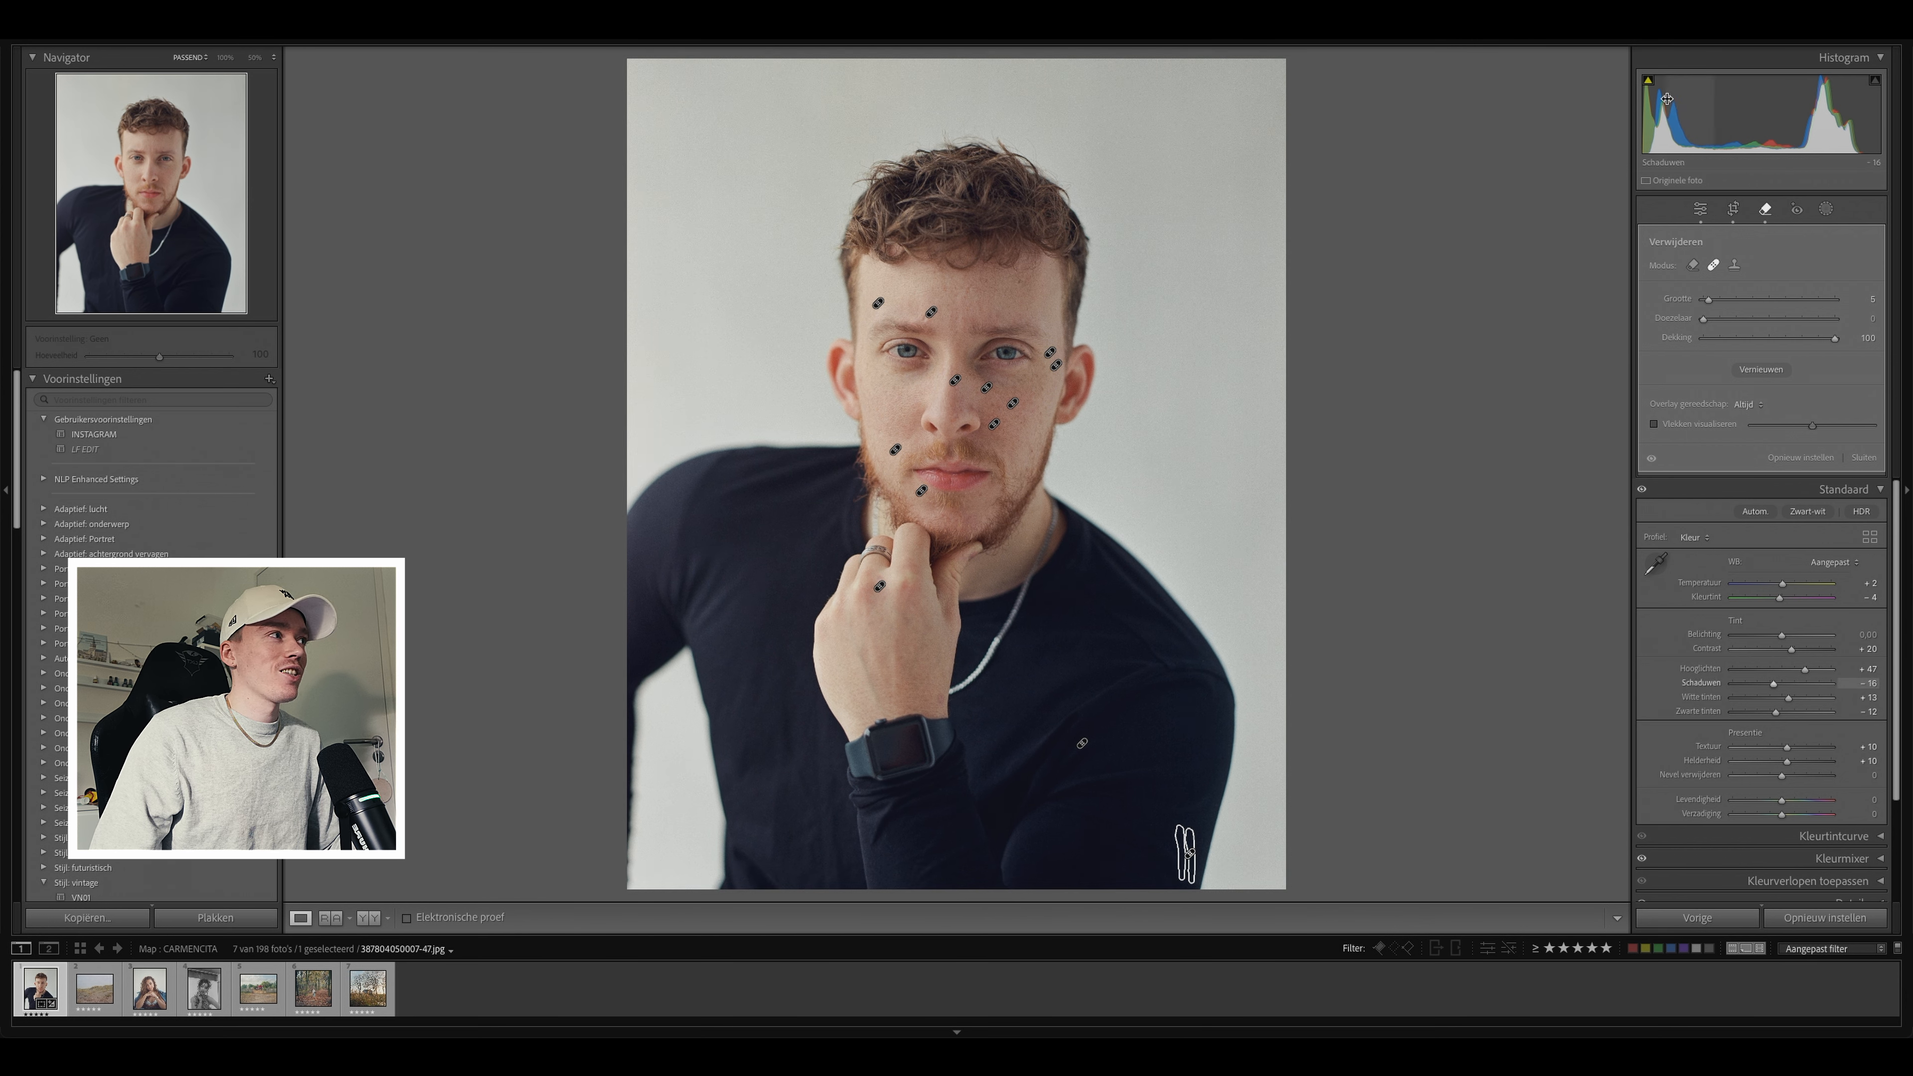
key("q")
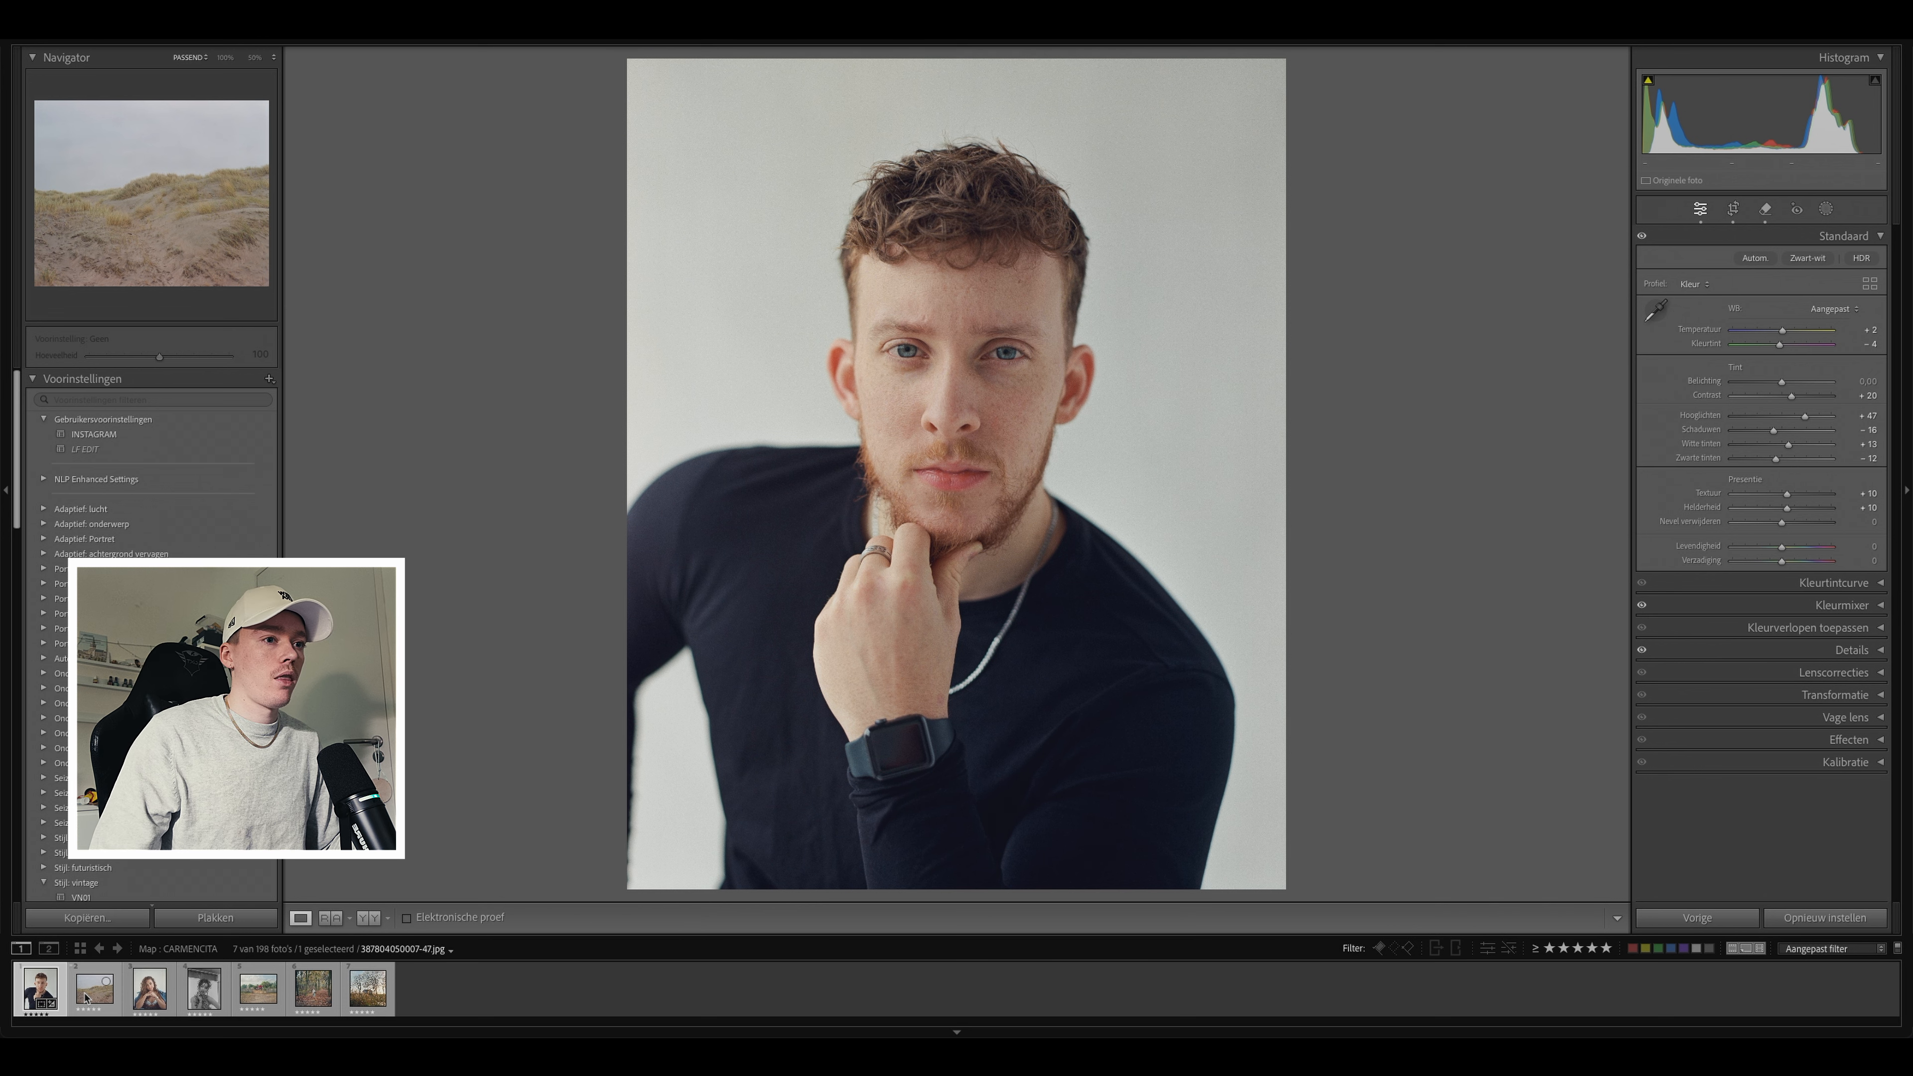
Step: Switch to the sand dunes photo, raise its contrast to +50 and check the grass at 100% zoom
left_click(85, 998)
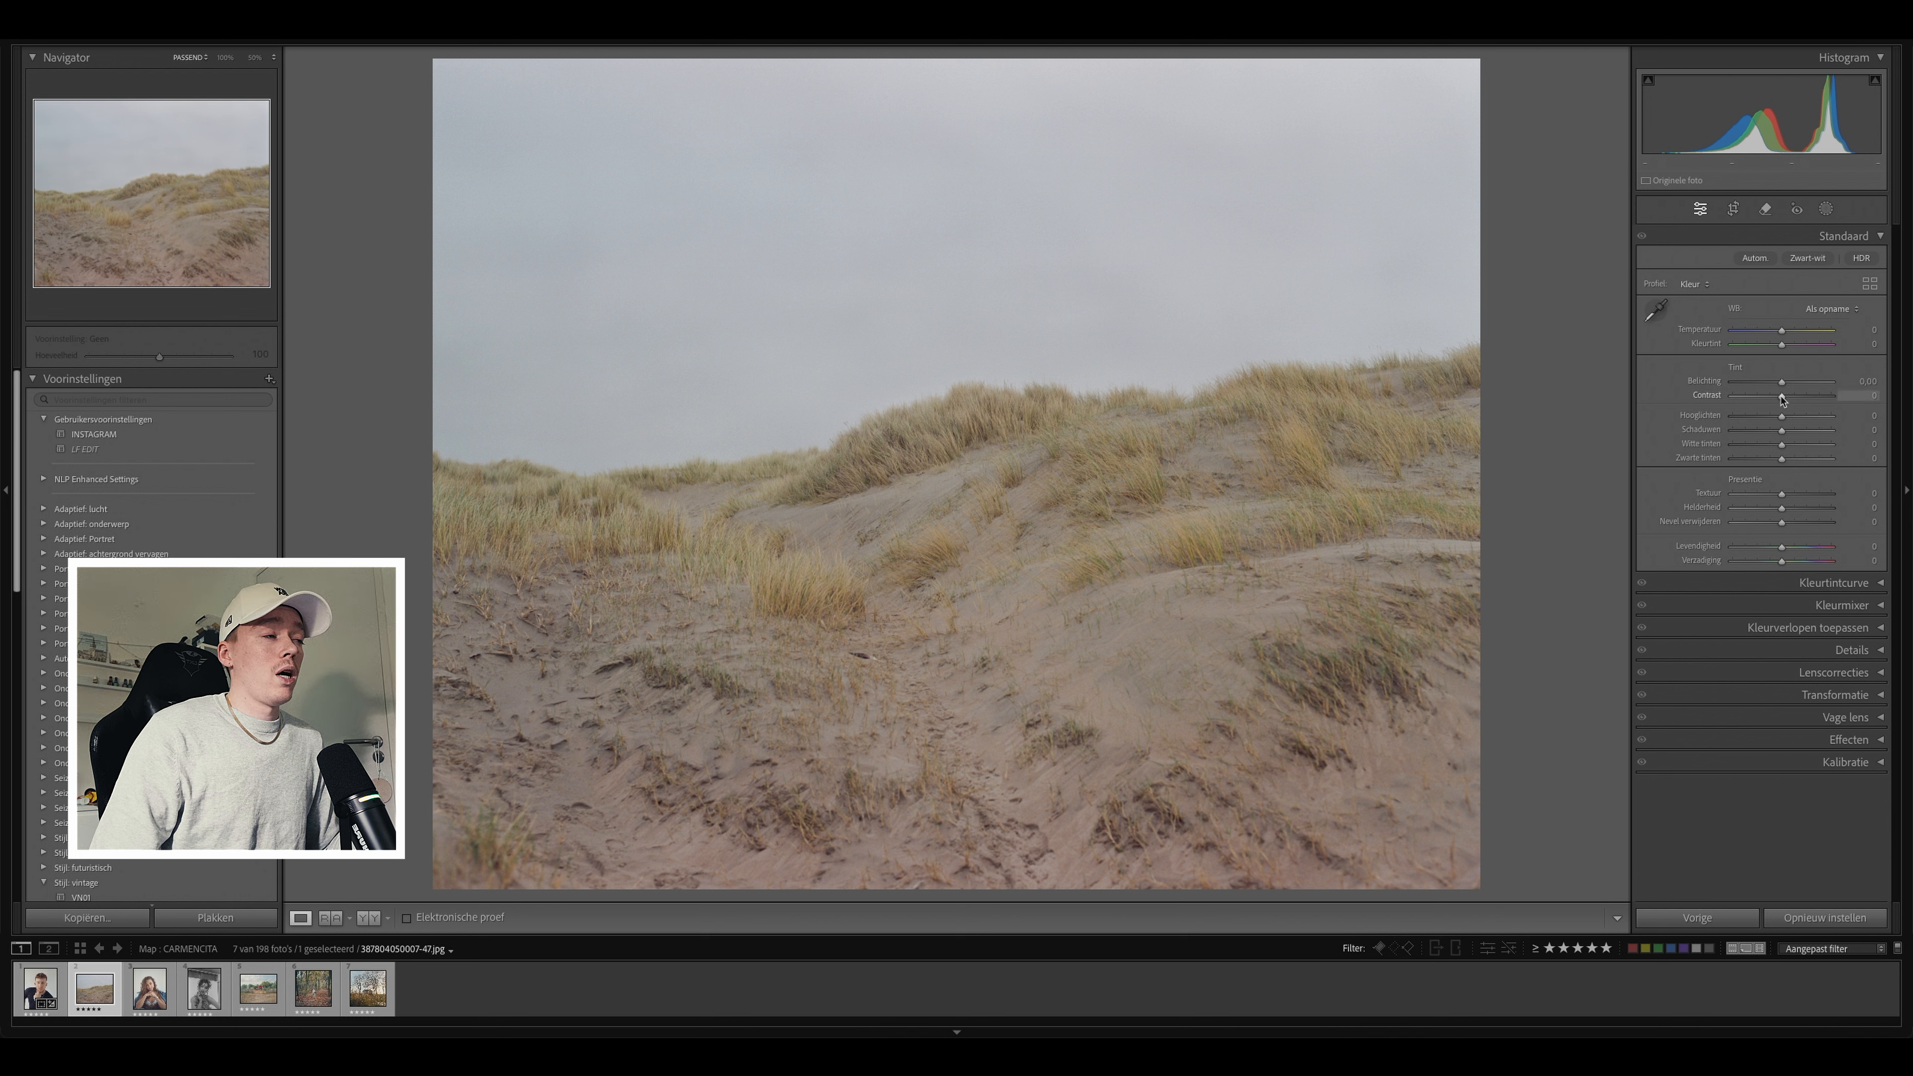
left_click_drag(1788, 399, 1809, 400)
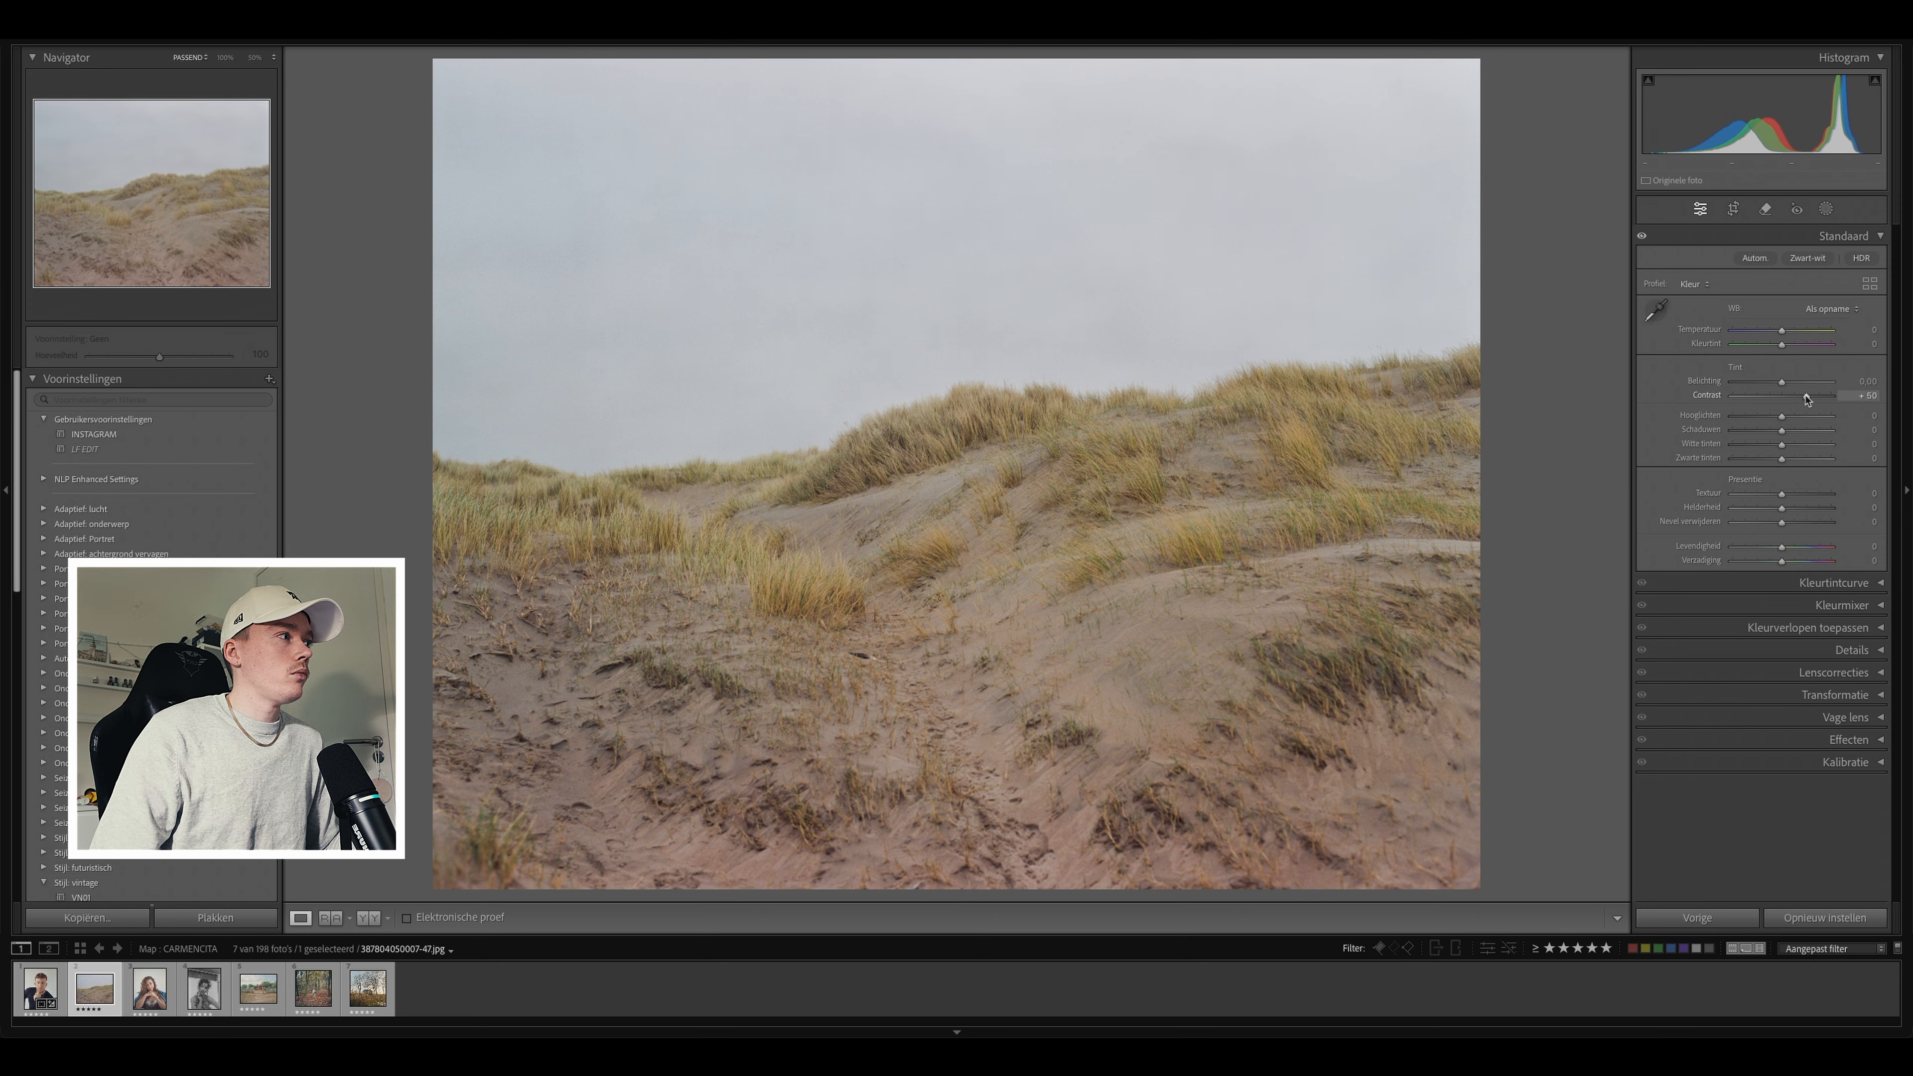
left_click(1543, 311)
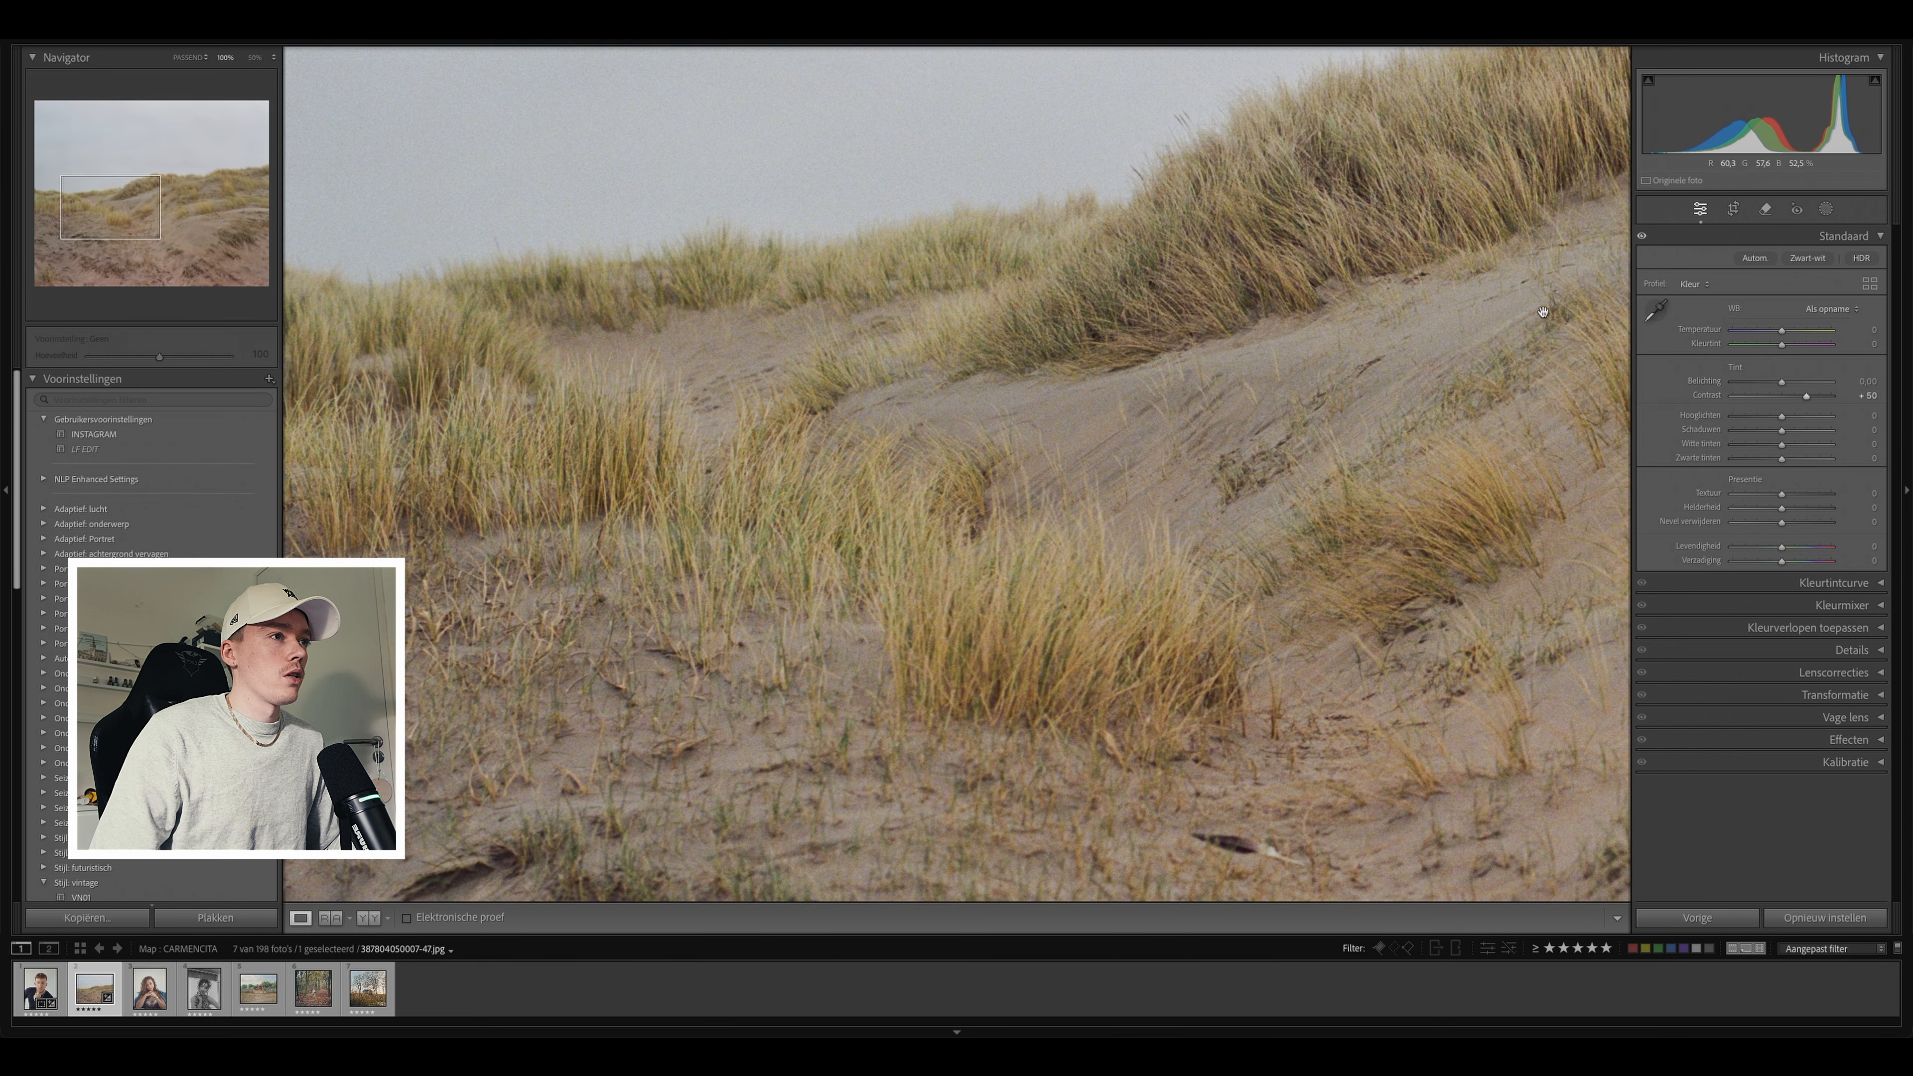
Step: Set the dunes photo's highlights to +31, shadows to -34, whites to +19 and blacks to -26
left_click(1543, 312)
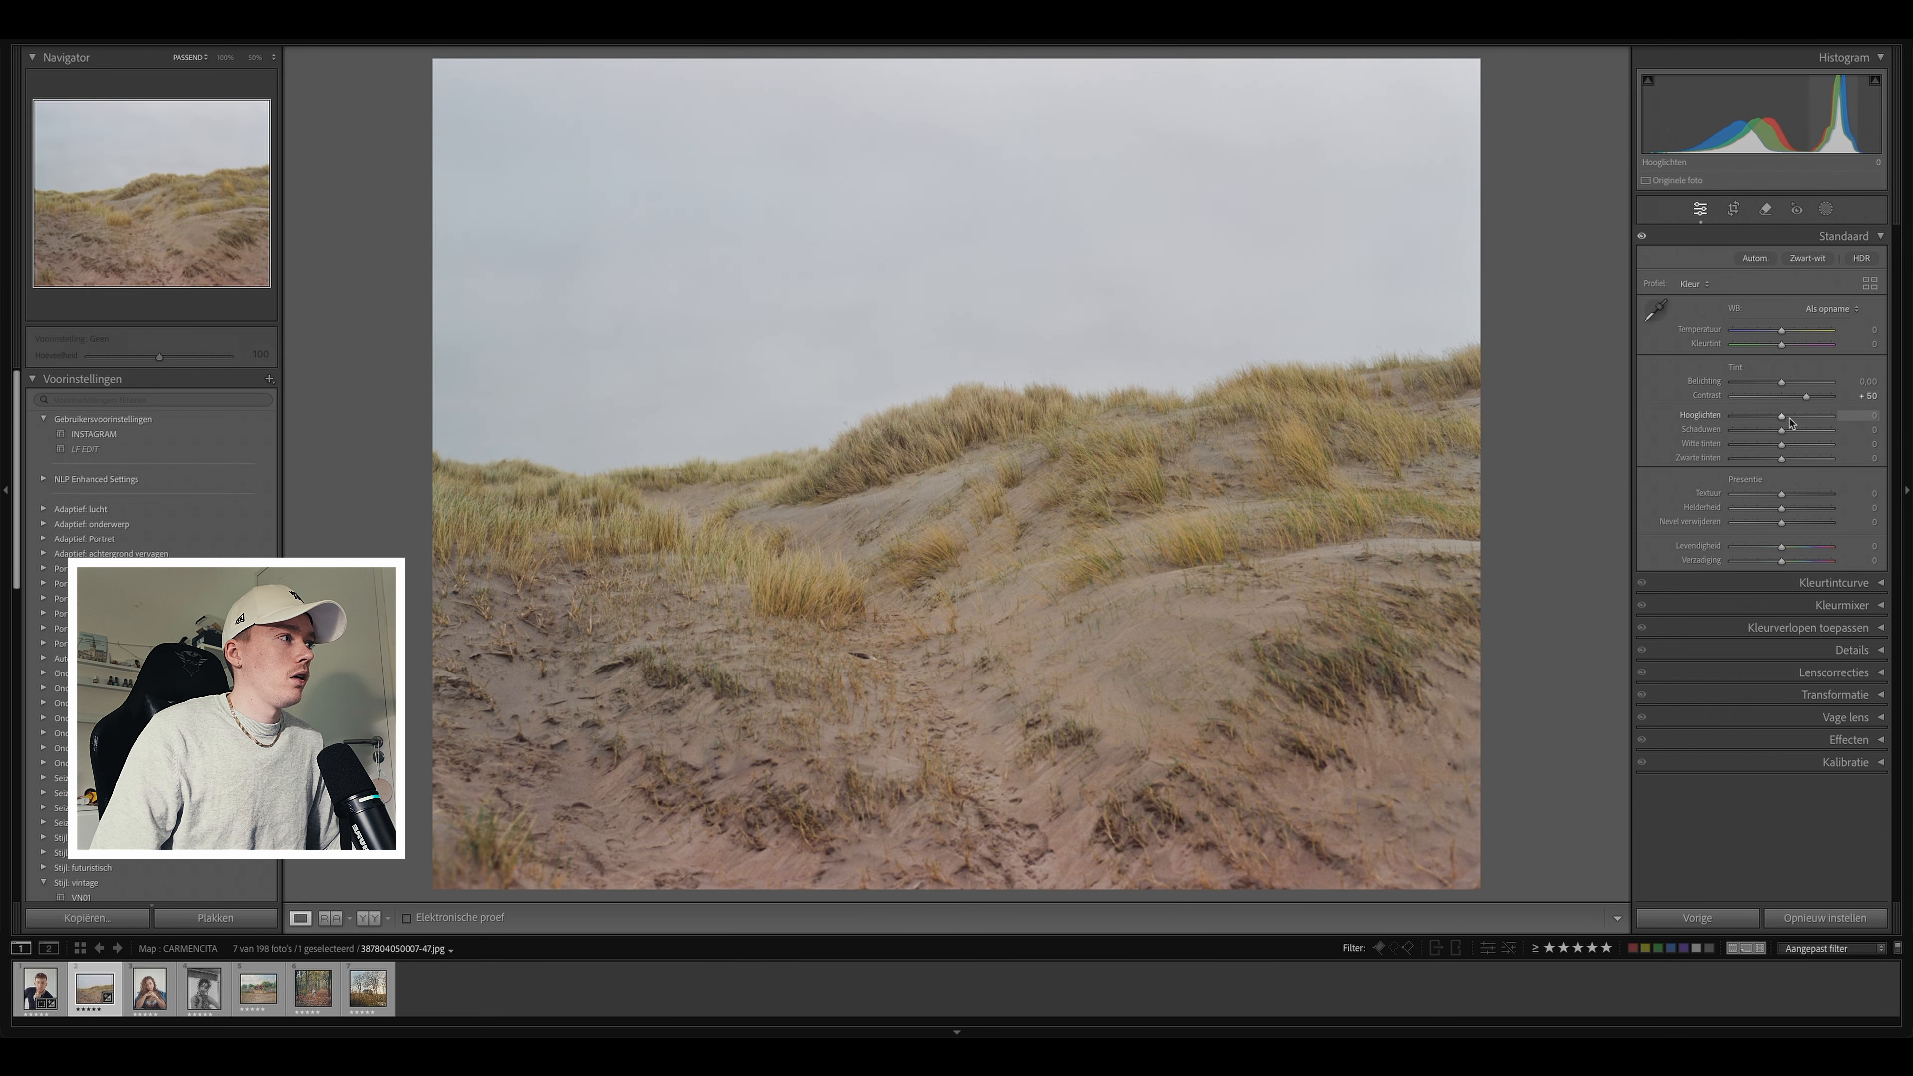
mouse_move(1779, 425)
left_mouse_down()
mouse_move(1800, 424)
mouse_move(1773, 443)
left_mouse_up()
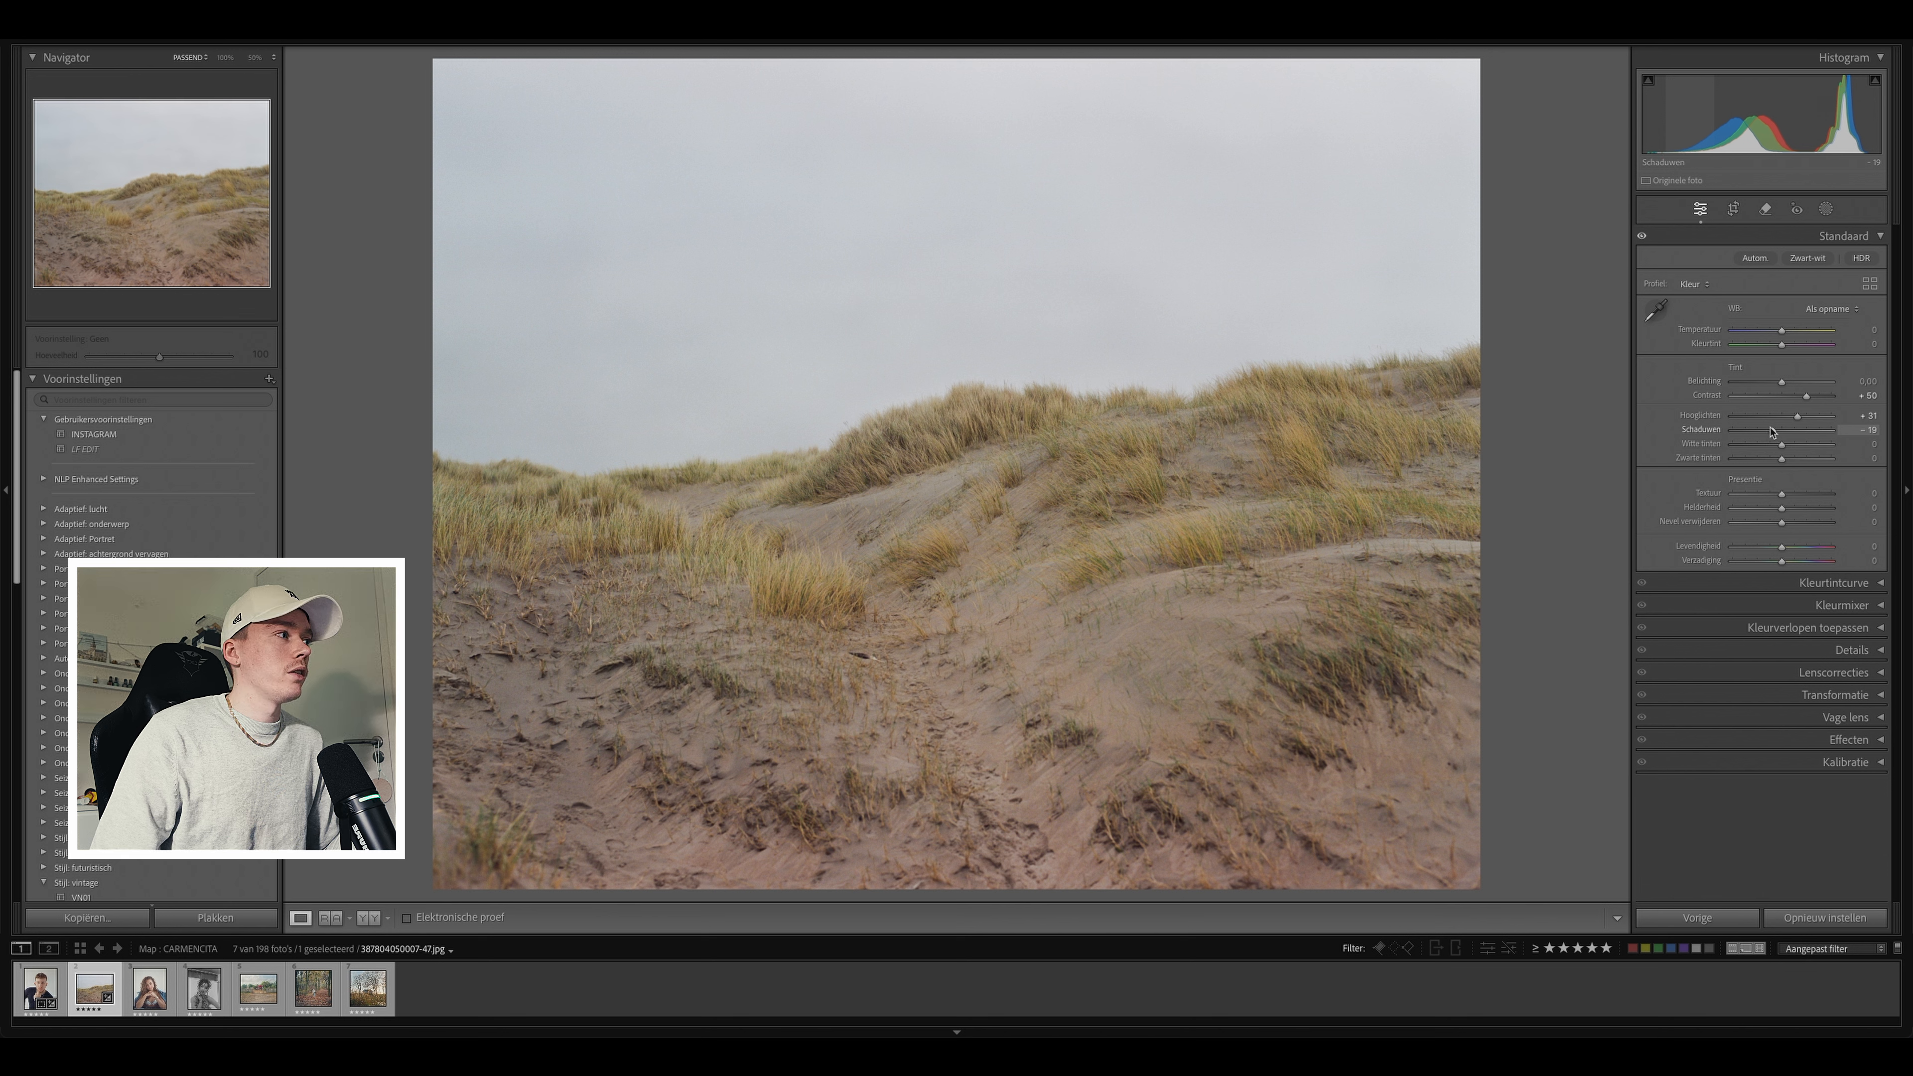
mouse_move(1773, 435)
left_mouse_down()
mouse_move(1793, 446)
mouse_move(1773, 464)
left_mouse_up()
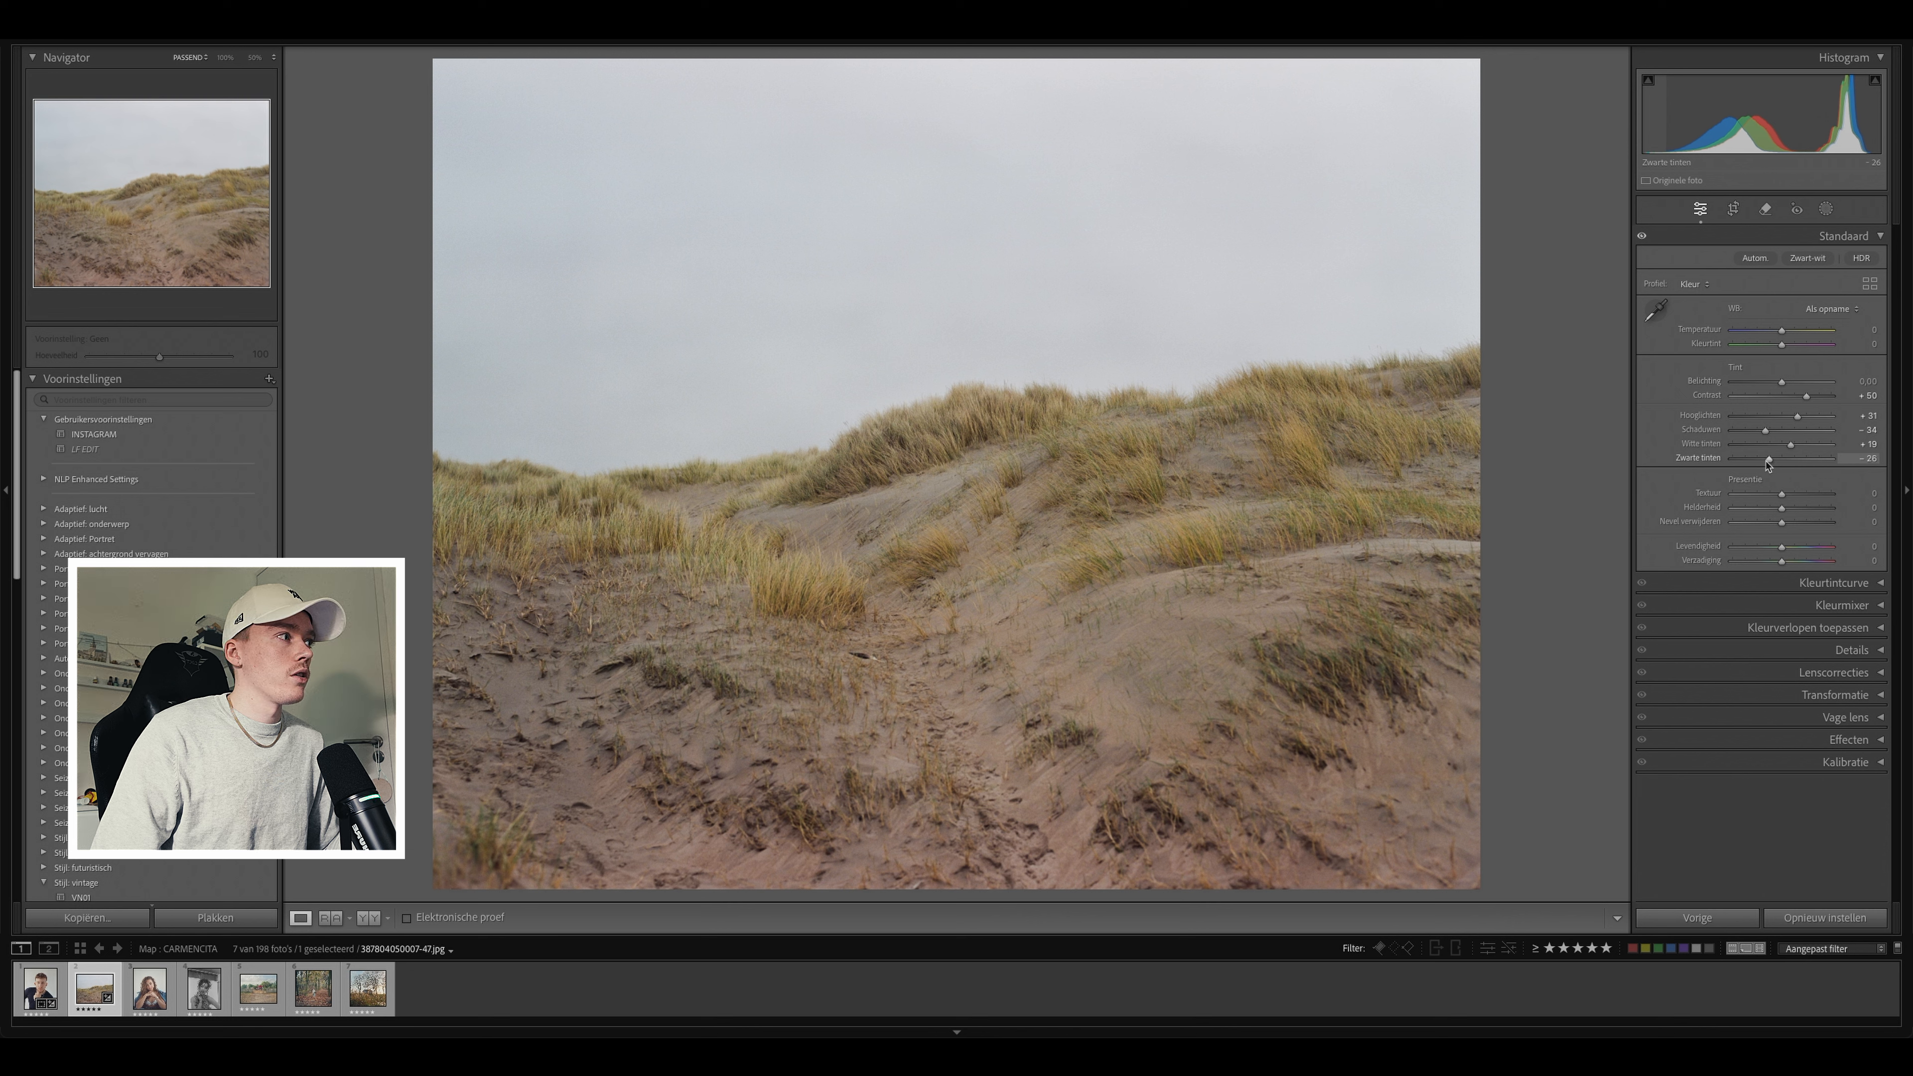
Step: Set both the texture and the clarity of the dunes photo to +10
key("Tab")
type("10")
key("Tab")
type("10")
key("Tab")
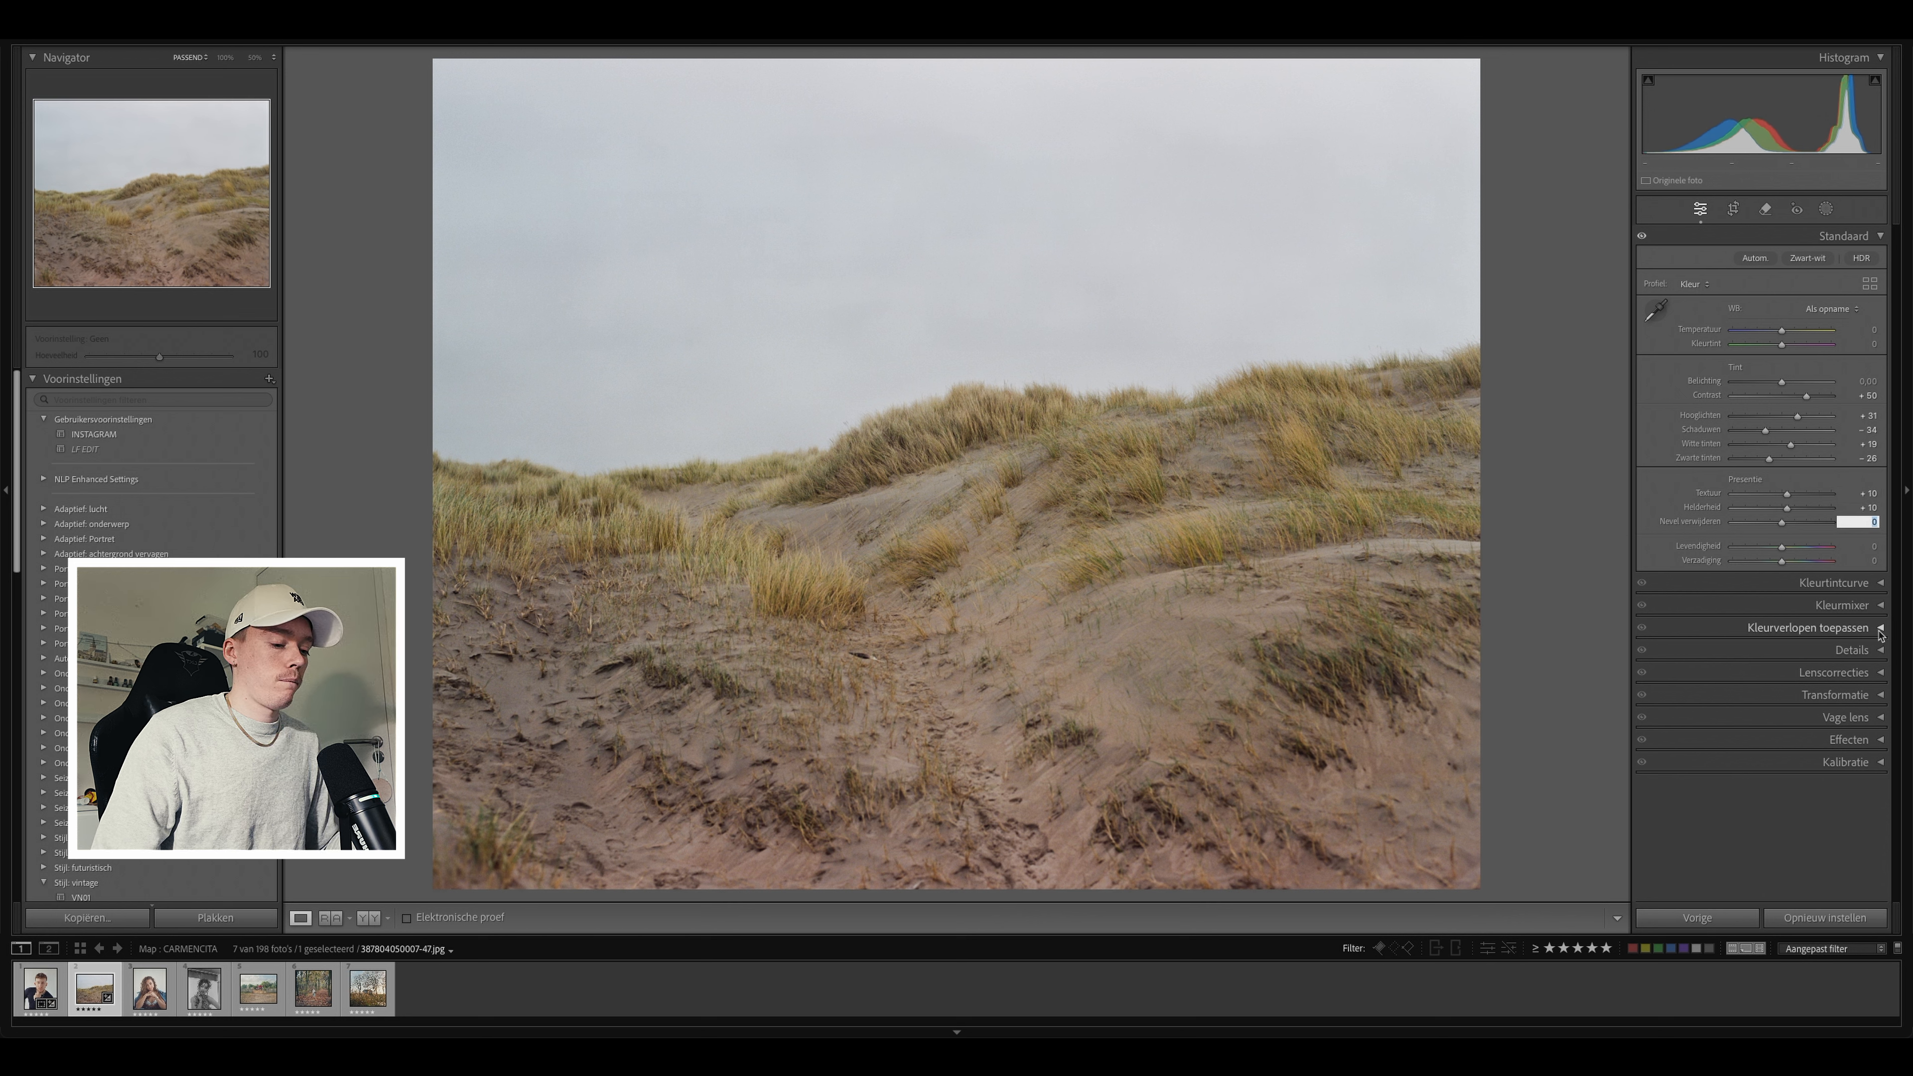
Step: Compare the dunes edit with the original photo and examine the grass at 100% zoom
key("backslash")
key("backslash")
key("backslash")
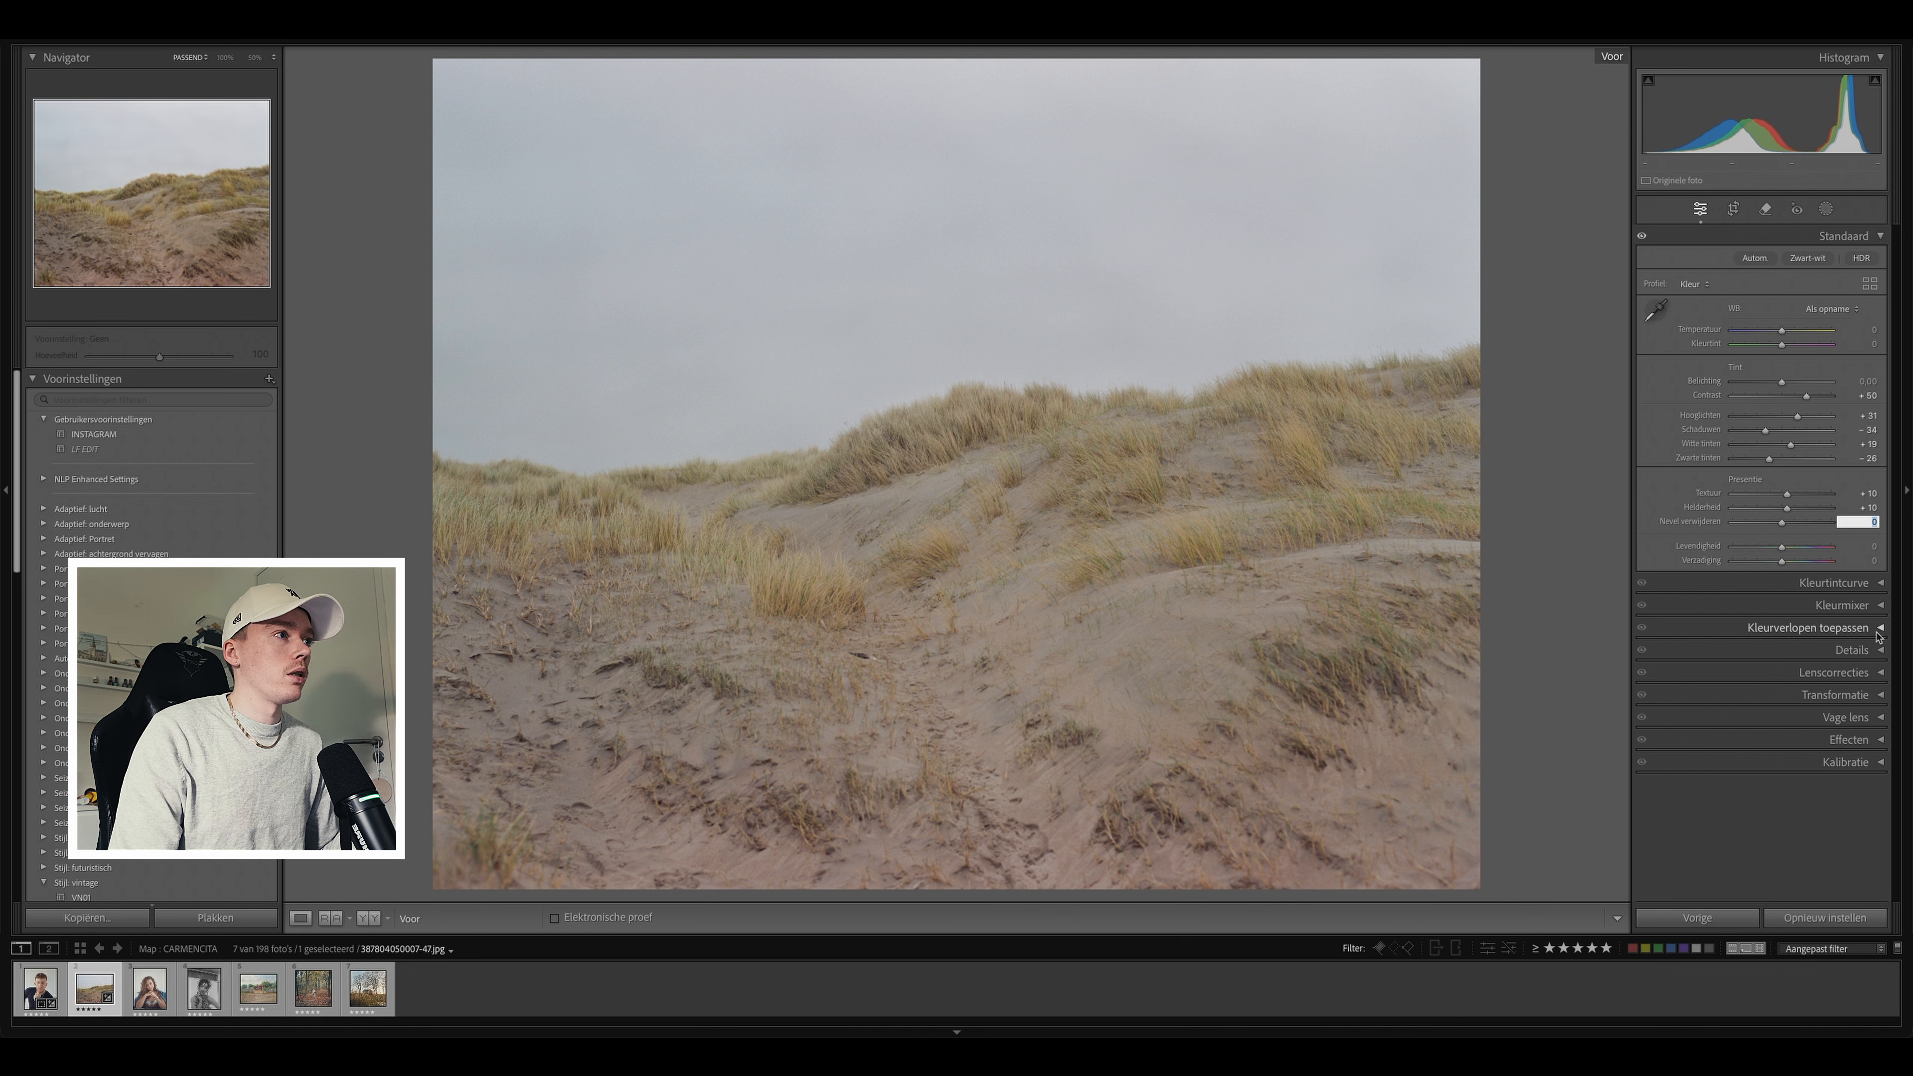
key("backslash")
key("Return")
left_click(1018, 434)
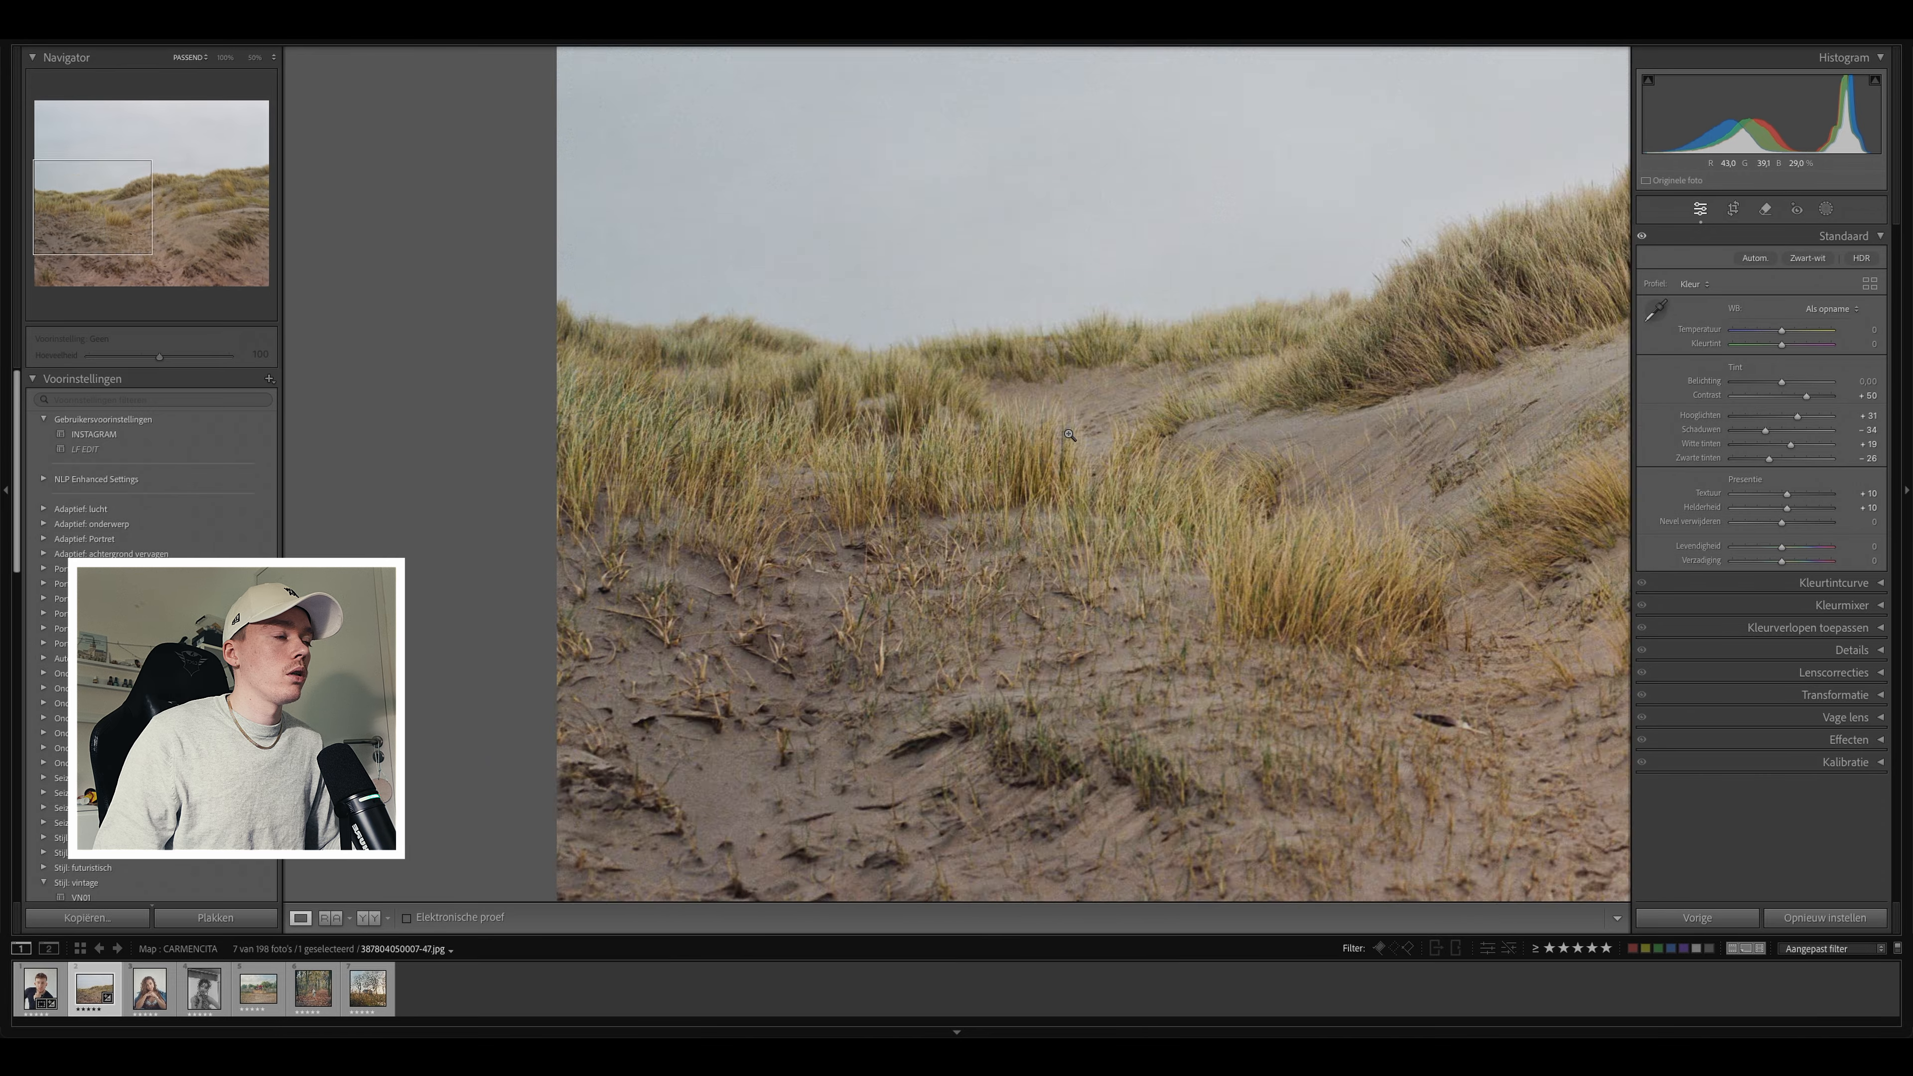
left_click(1019, 434)
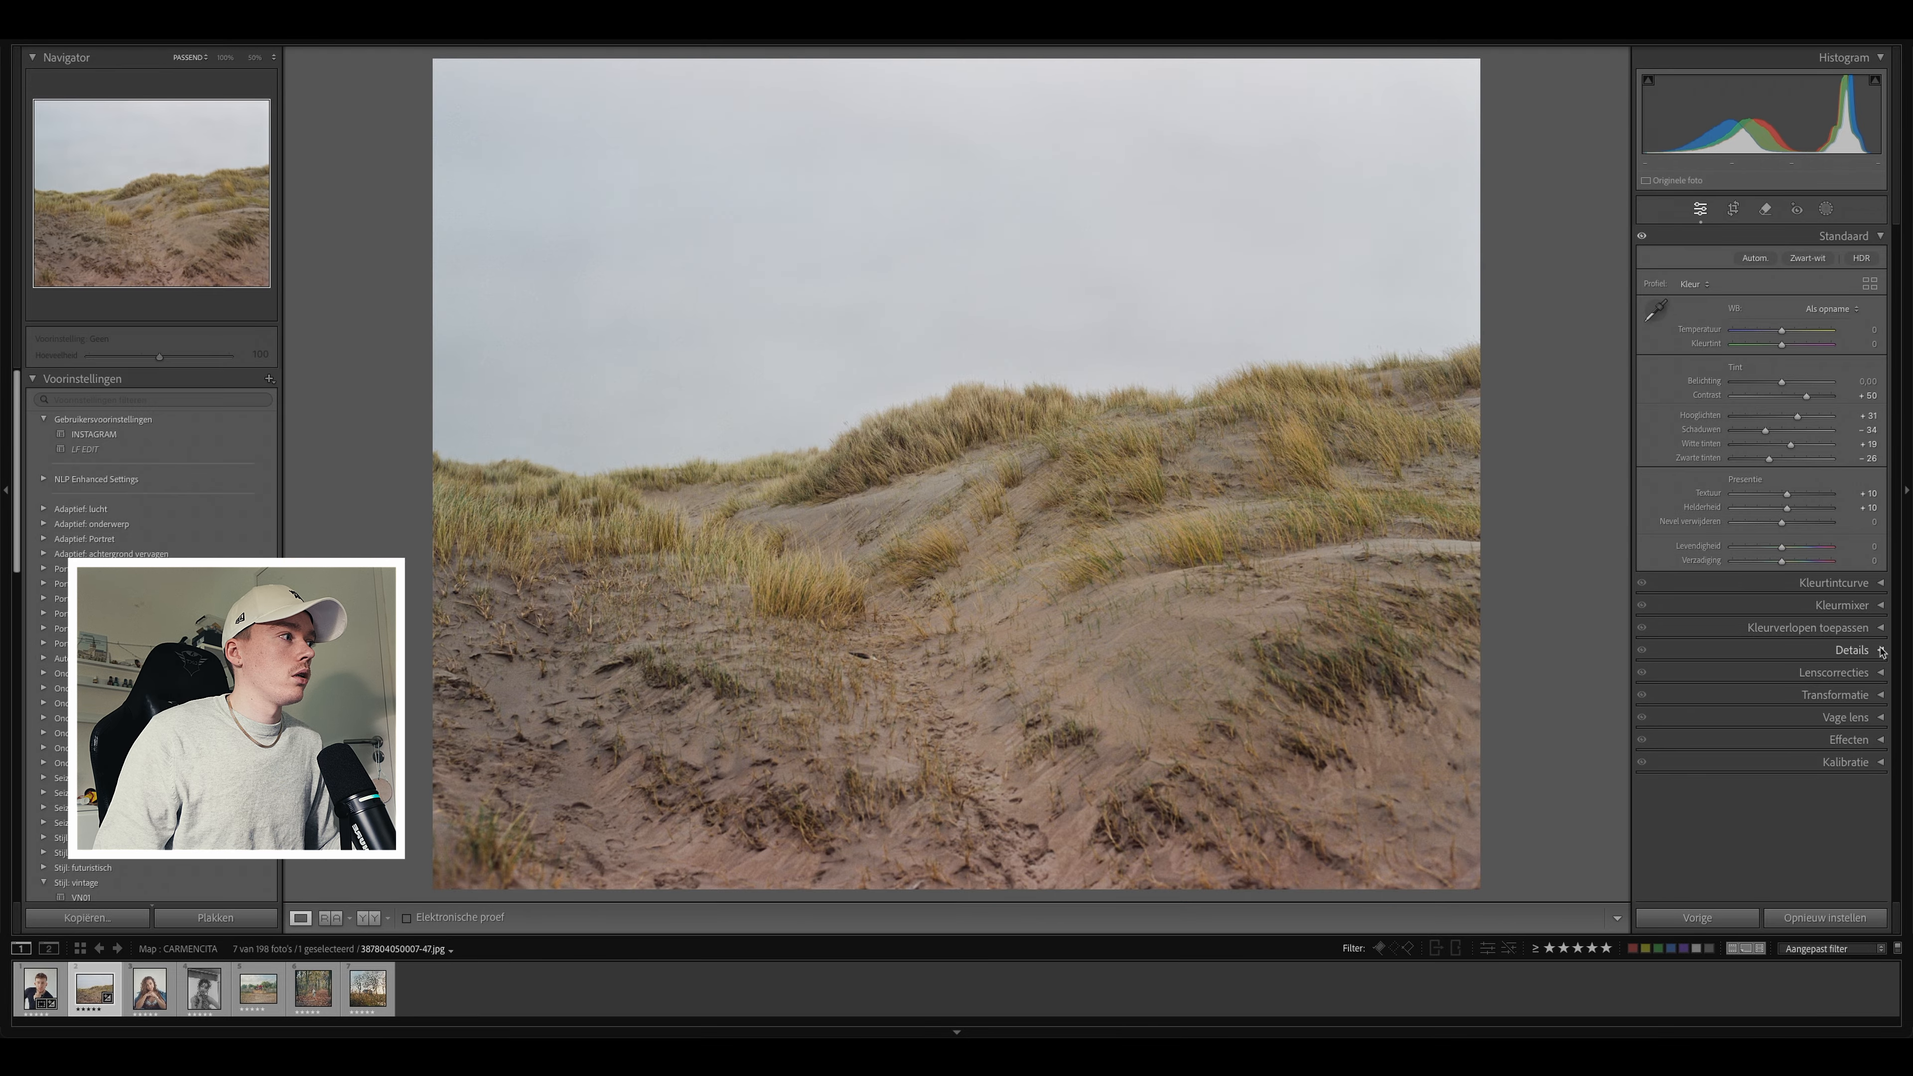
Step: Set the dunes photo's sharpening amount to 30 and raise its vibrance to +10
left_click(1852, 649)
left_click(1070, 475)
mouse_move(1733, 651)
left_mouse_down()
mouse_move(1784, 655)
mouse_move(1754, 655)
left_mouse_up()
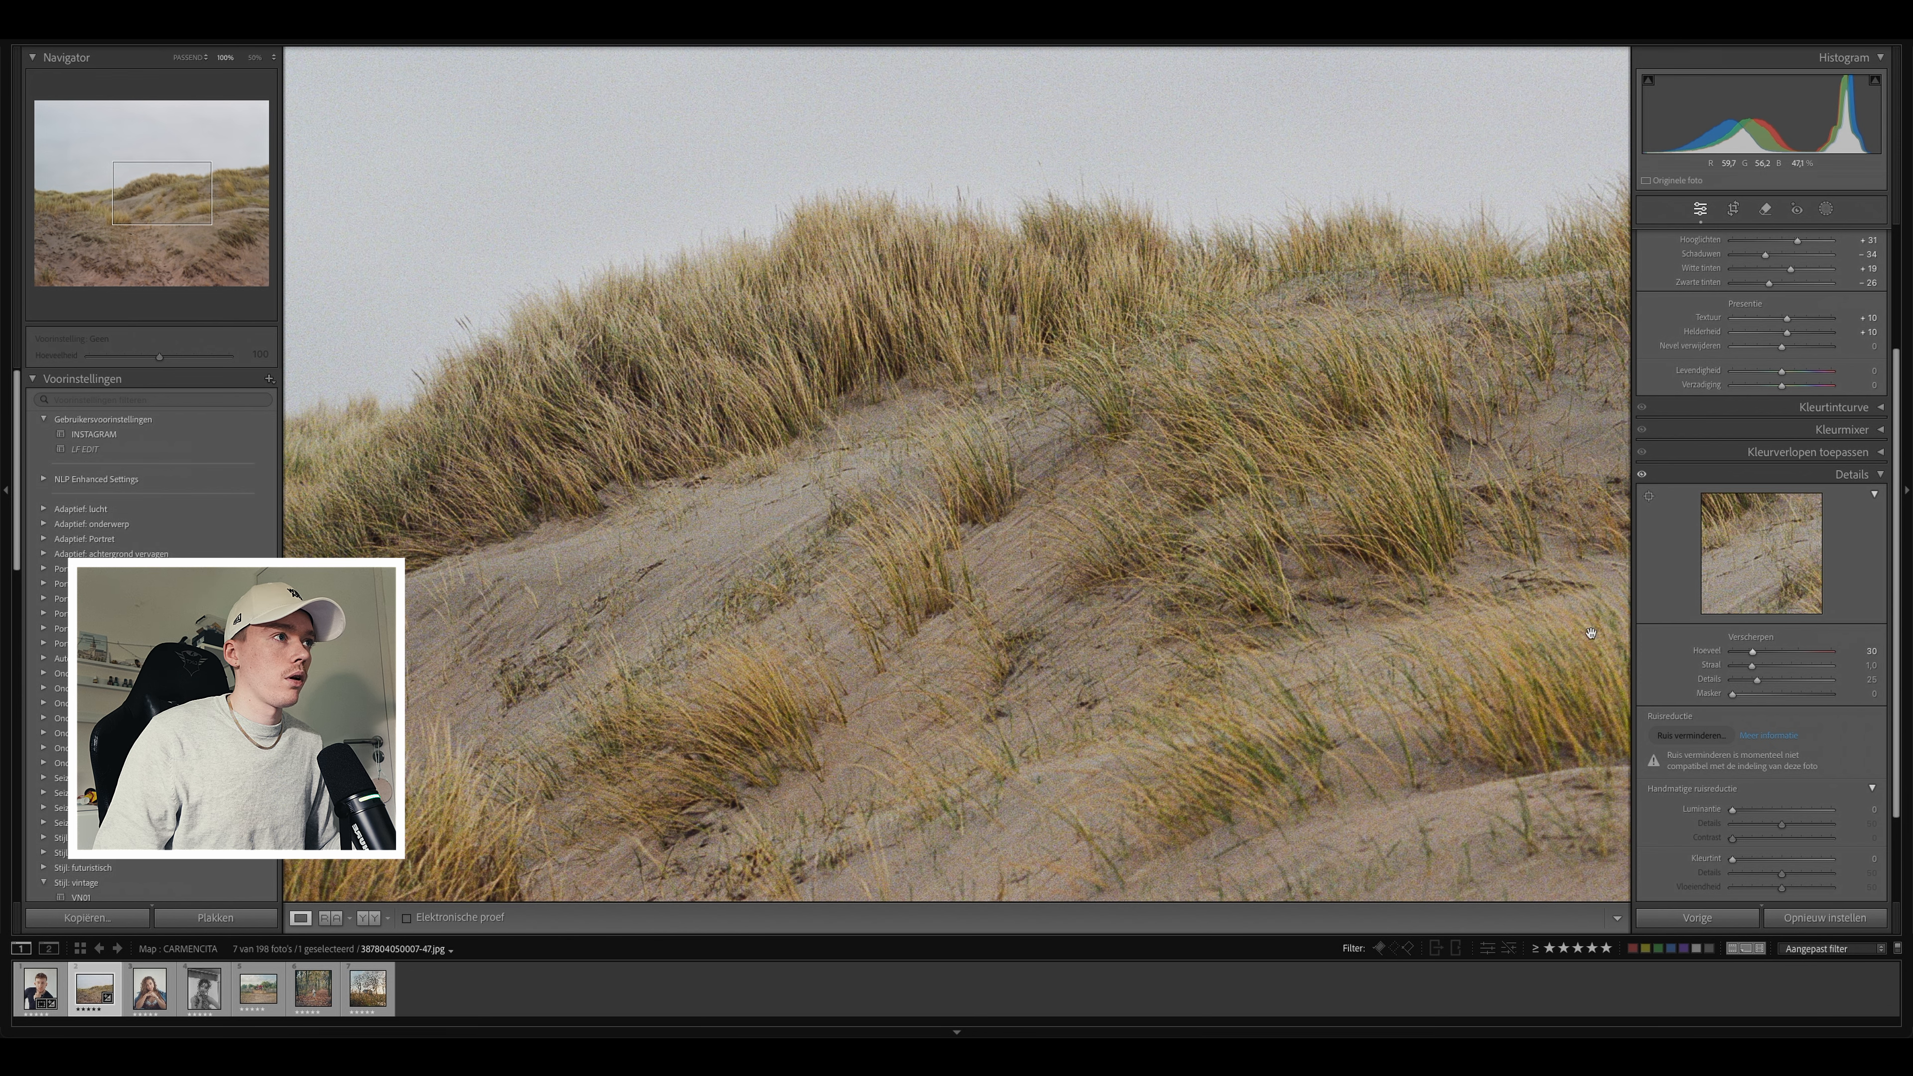
left_click(1327, 607)
left_click(1852, 474)
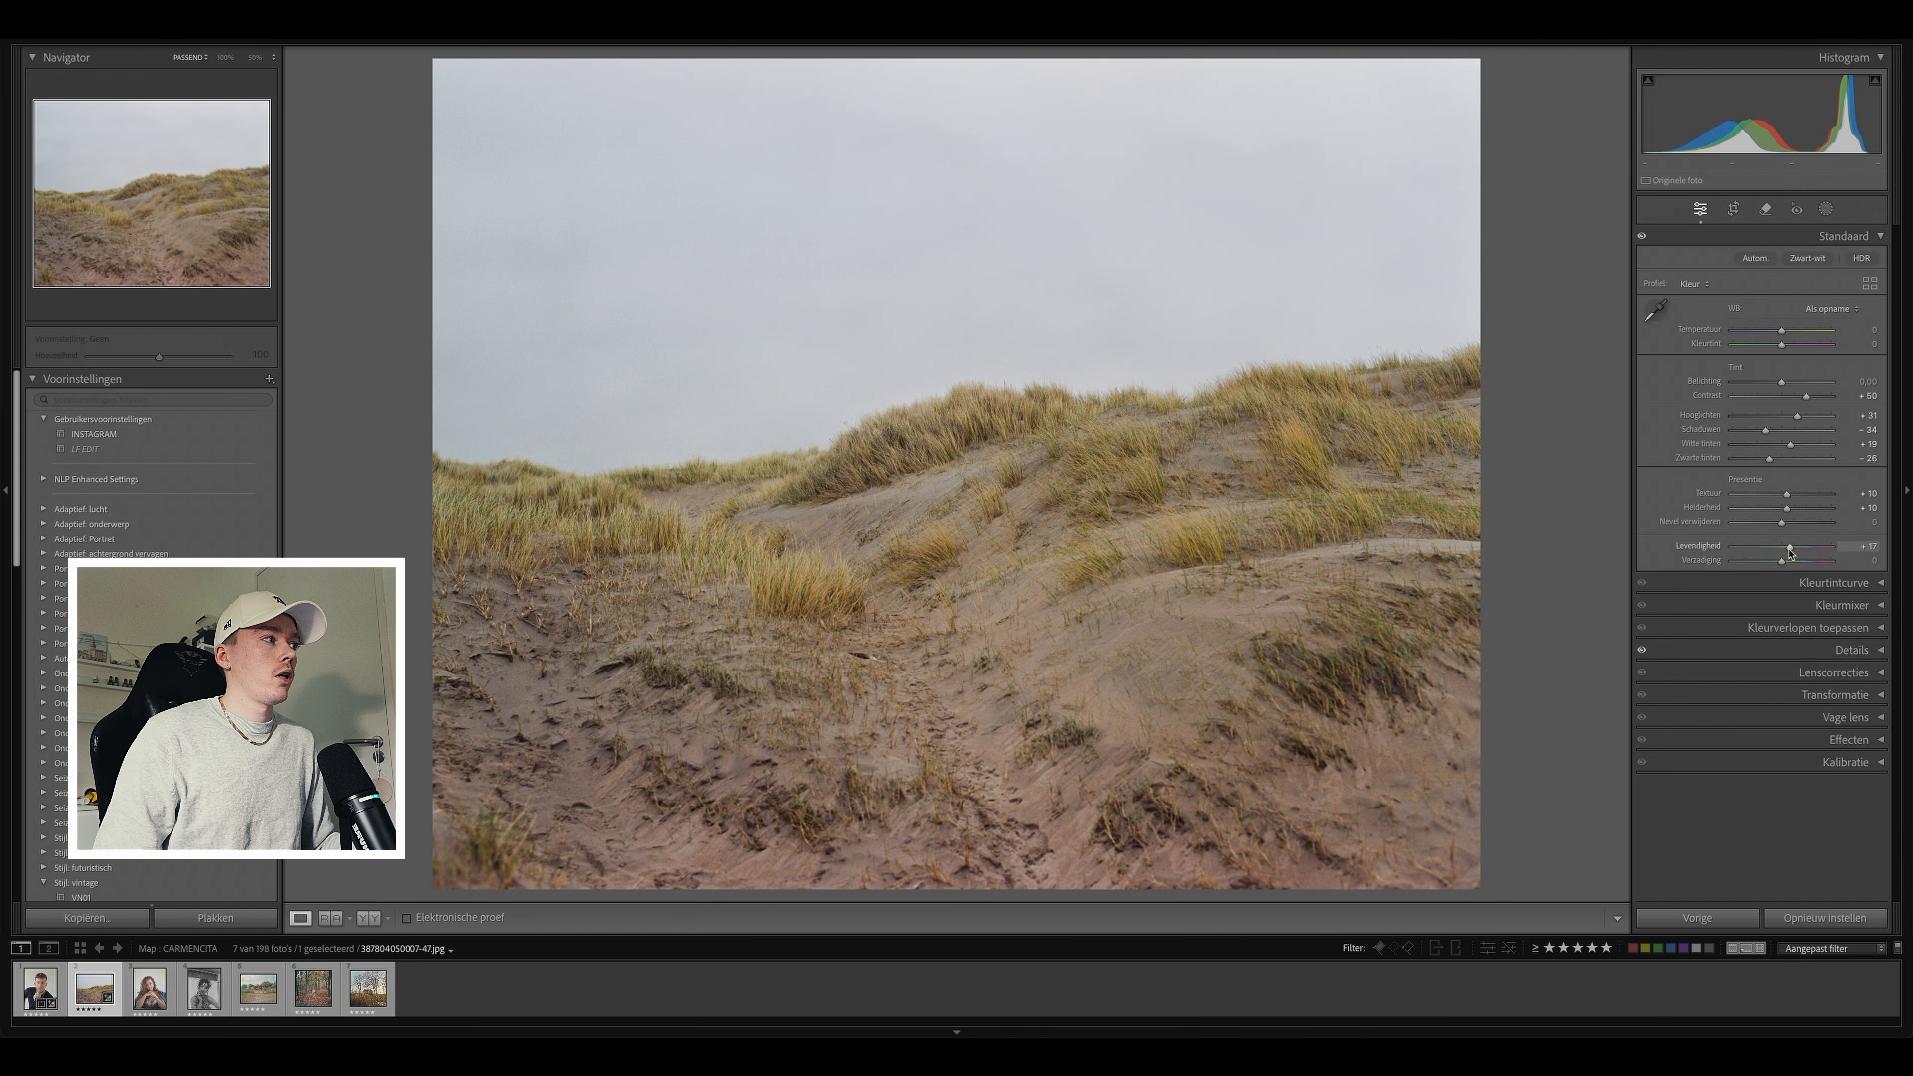
left_click_drag(1782, 549, 1794, 552)
double_click(1786, 550)
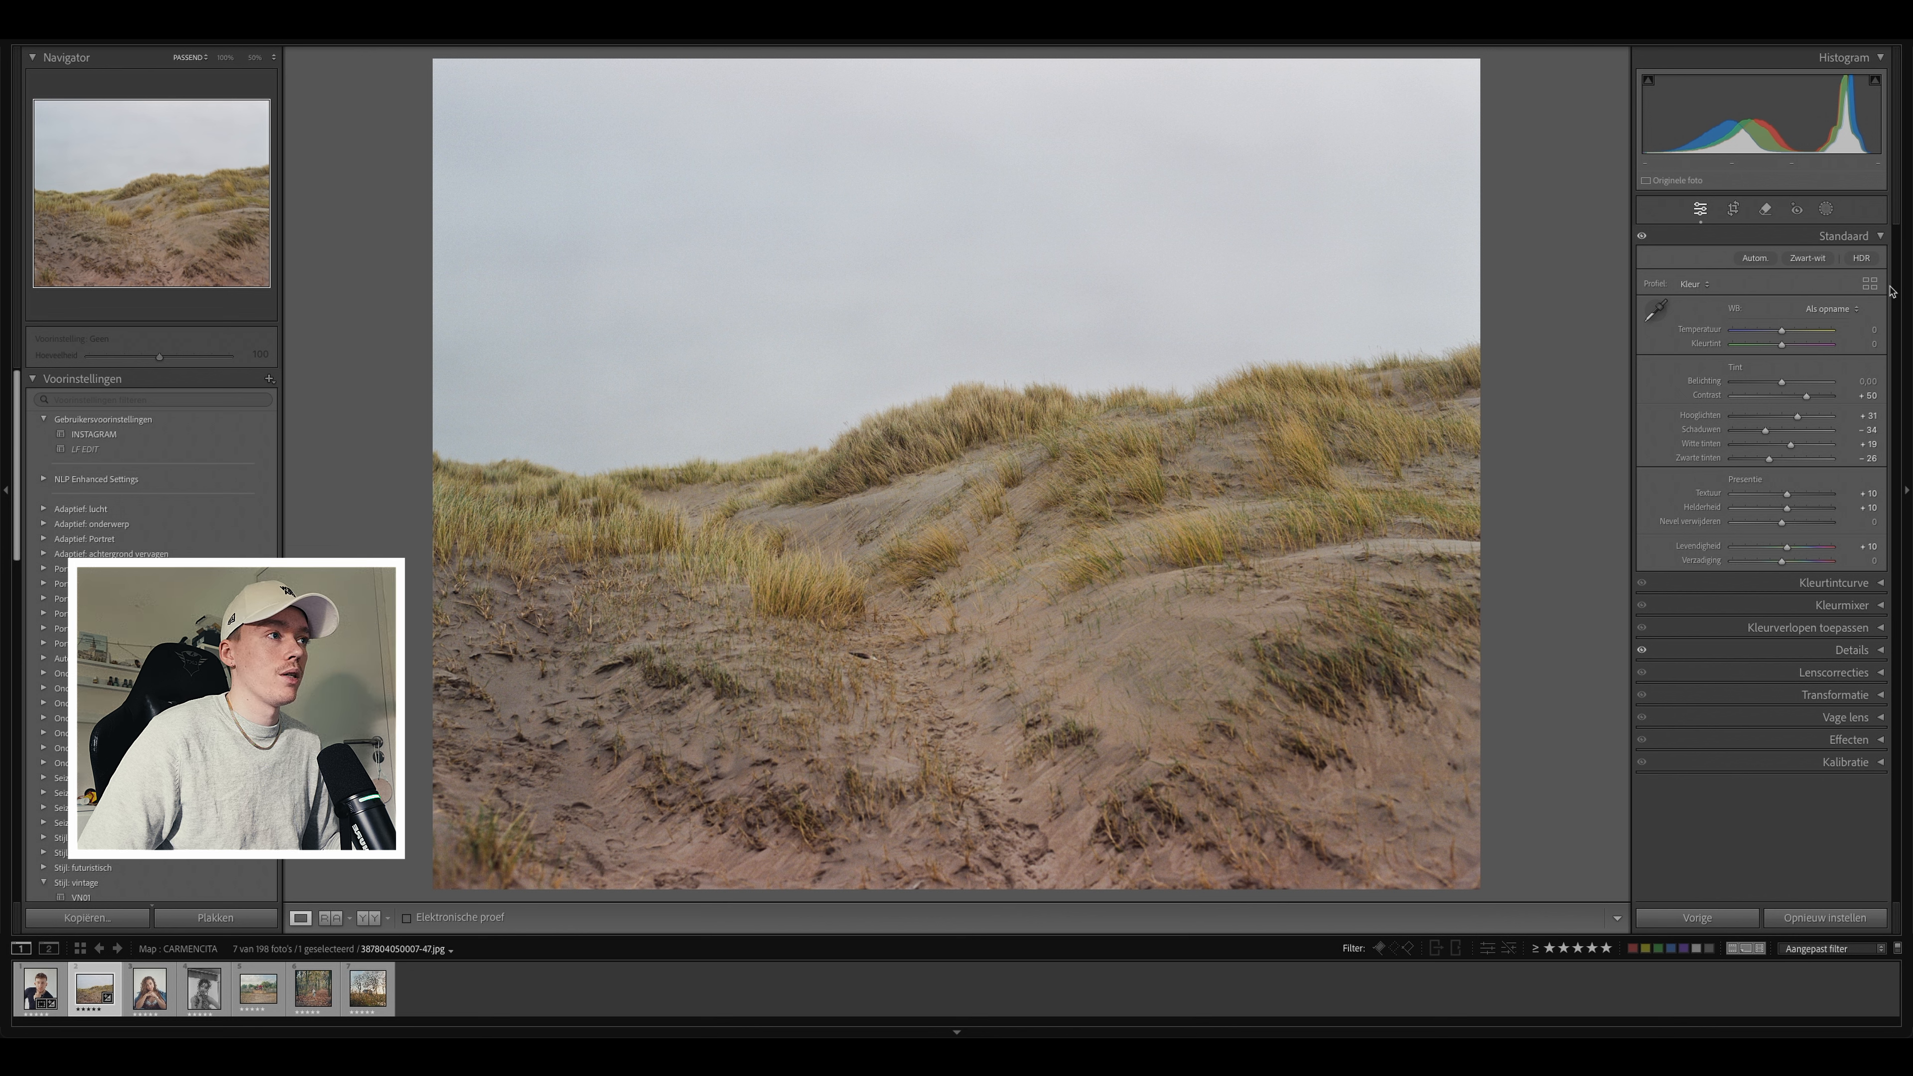
Step: Add a linear gradient mask rising from the photo's lower edge over the sand, shift its tint to about -14 and compare its effect
left_click(1827, 210)
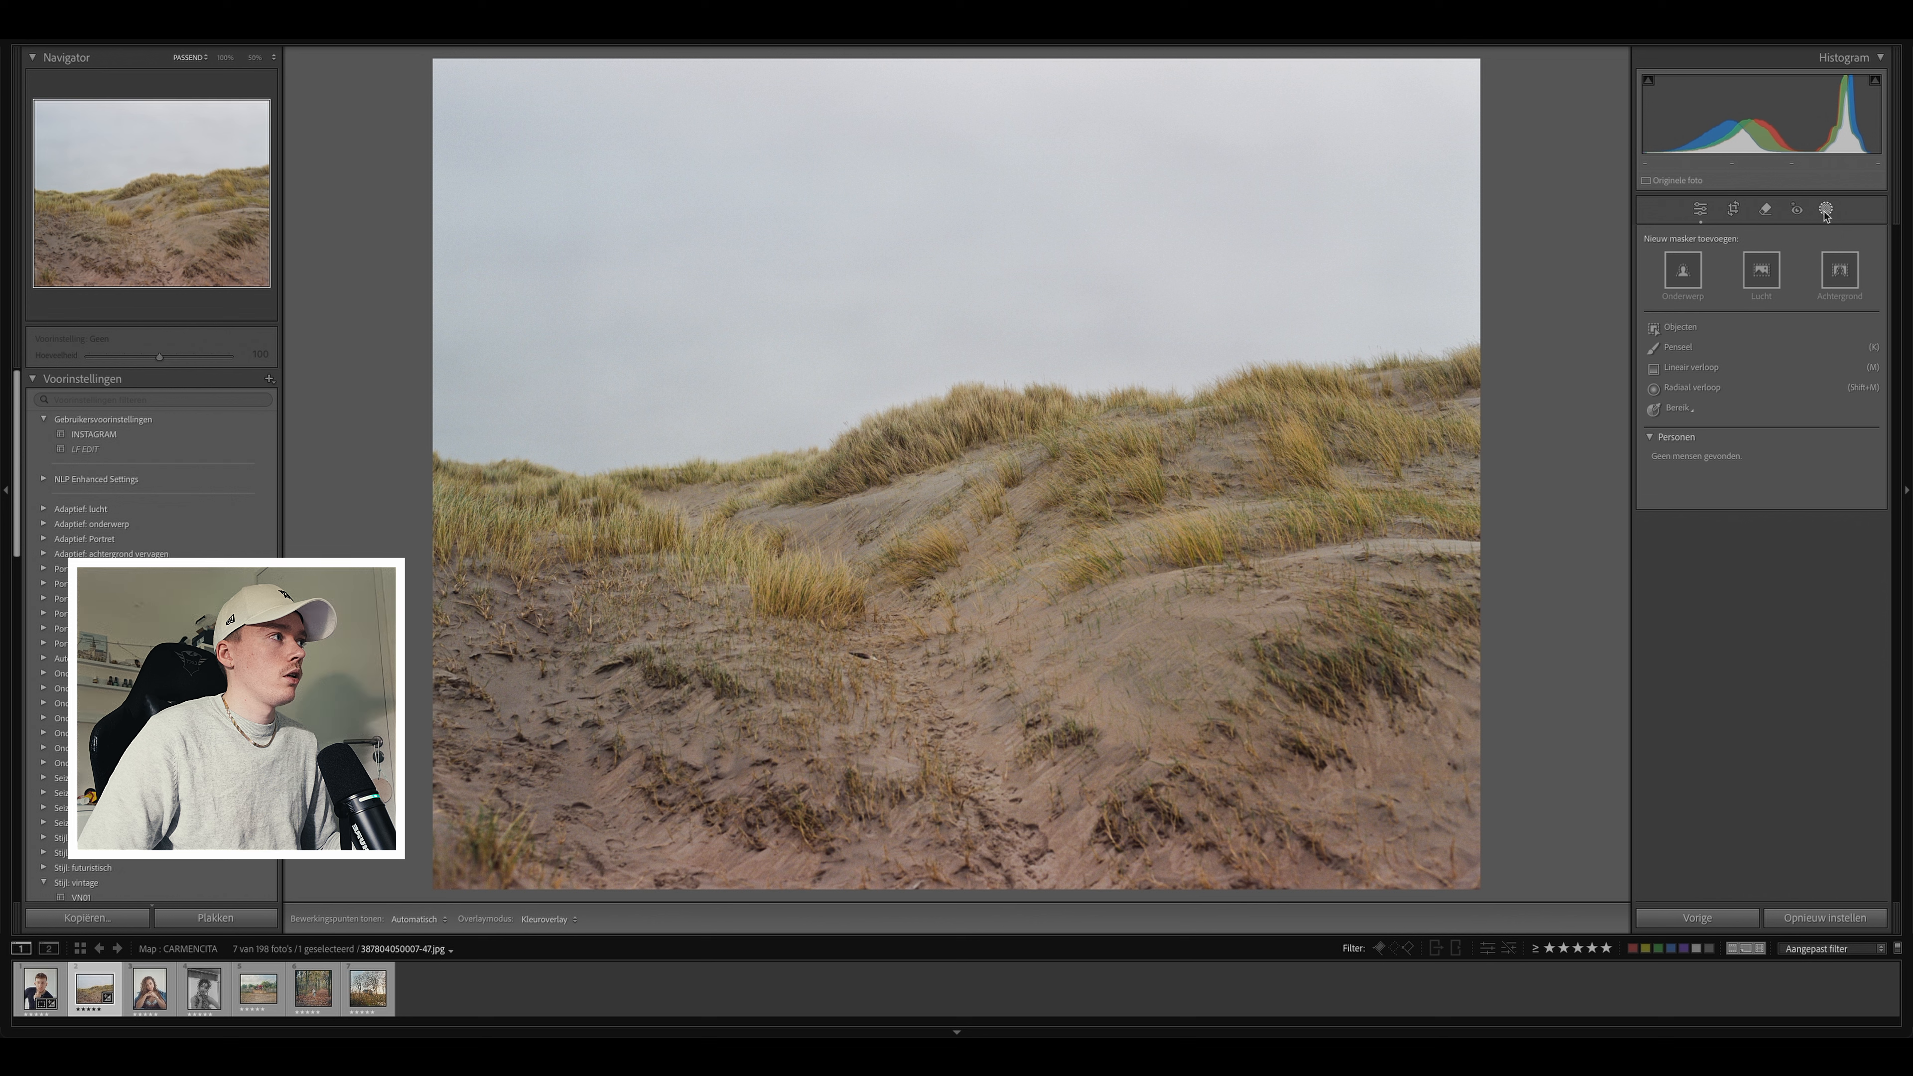
left_click(1691, 368)
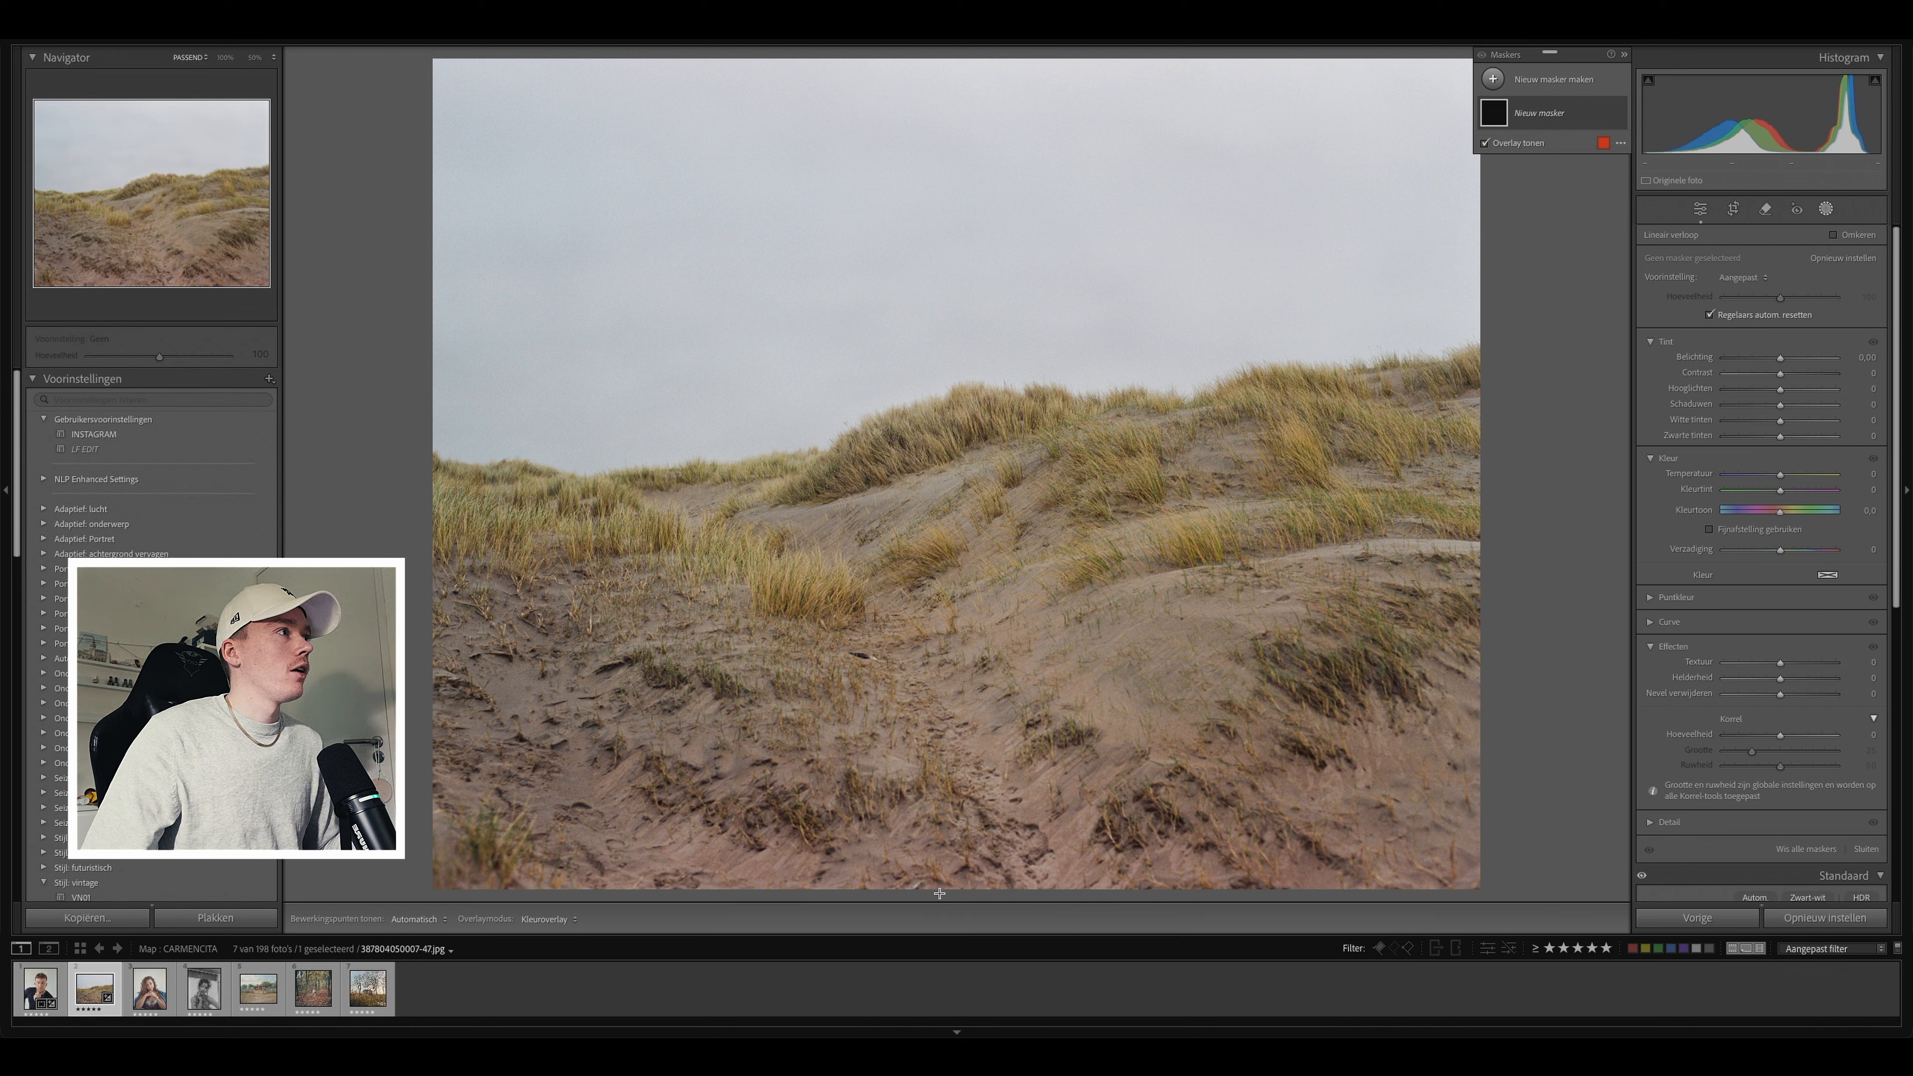
left_click_drag(939, 894, 938, 665)
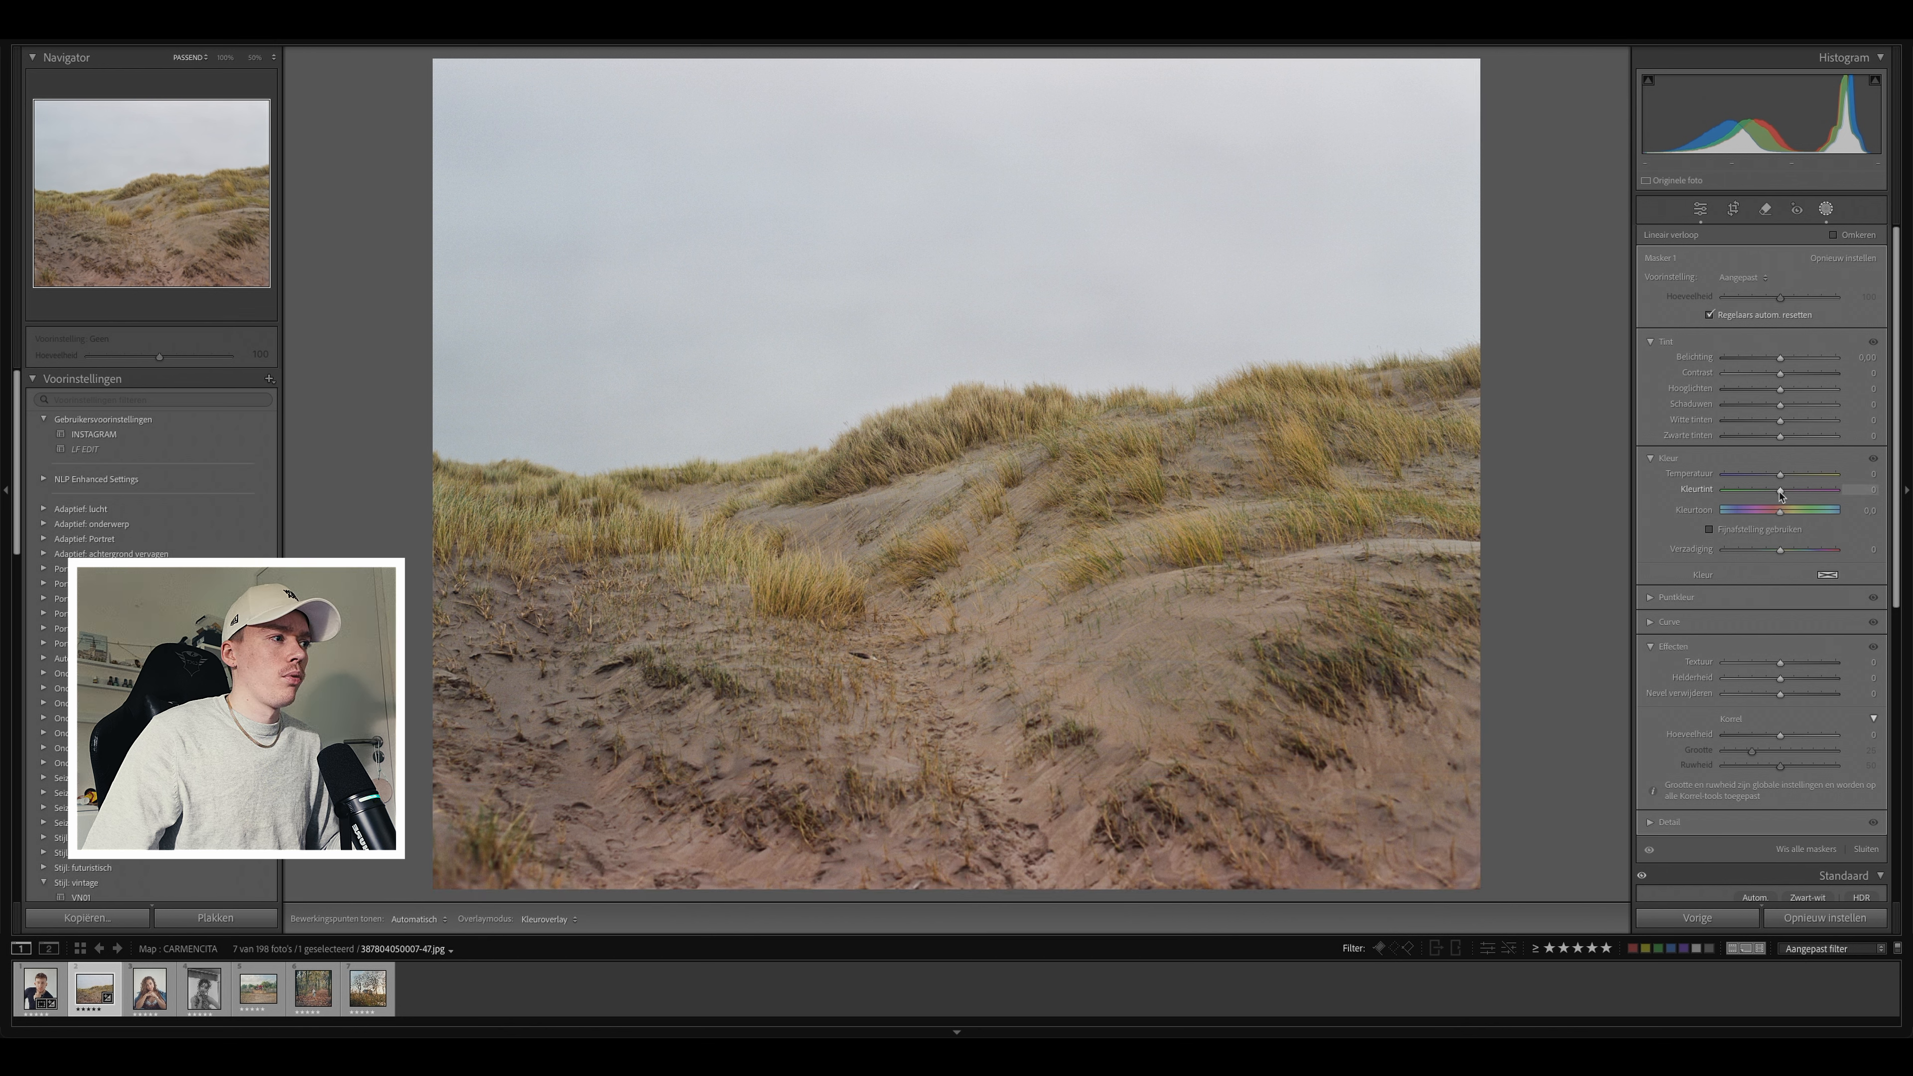
left_click_drag(1780, 490, 1775, 493)
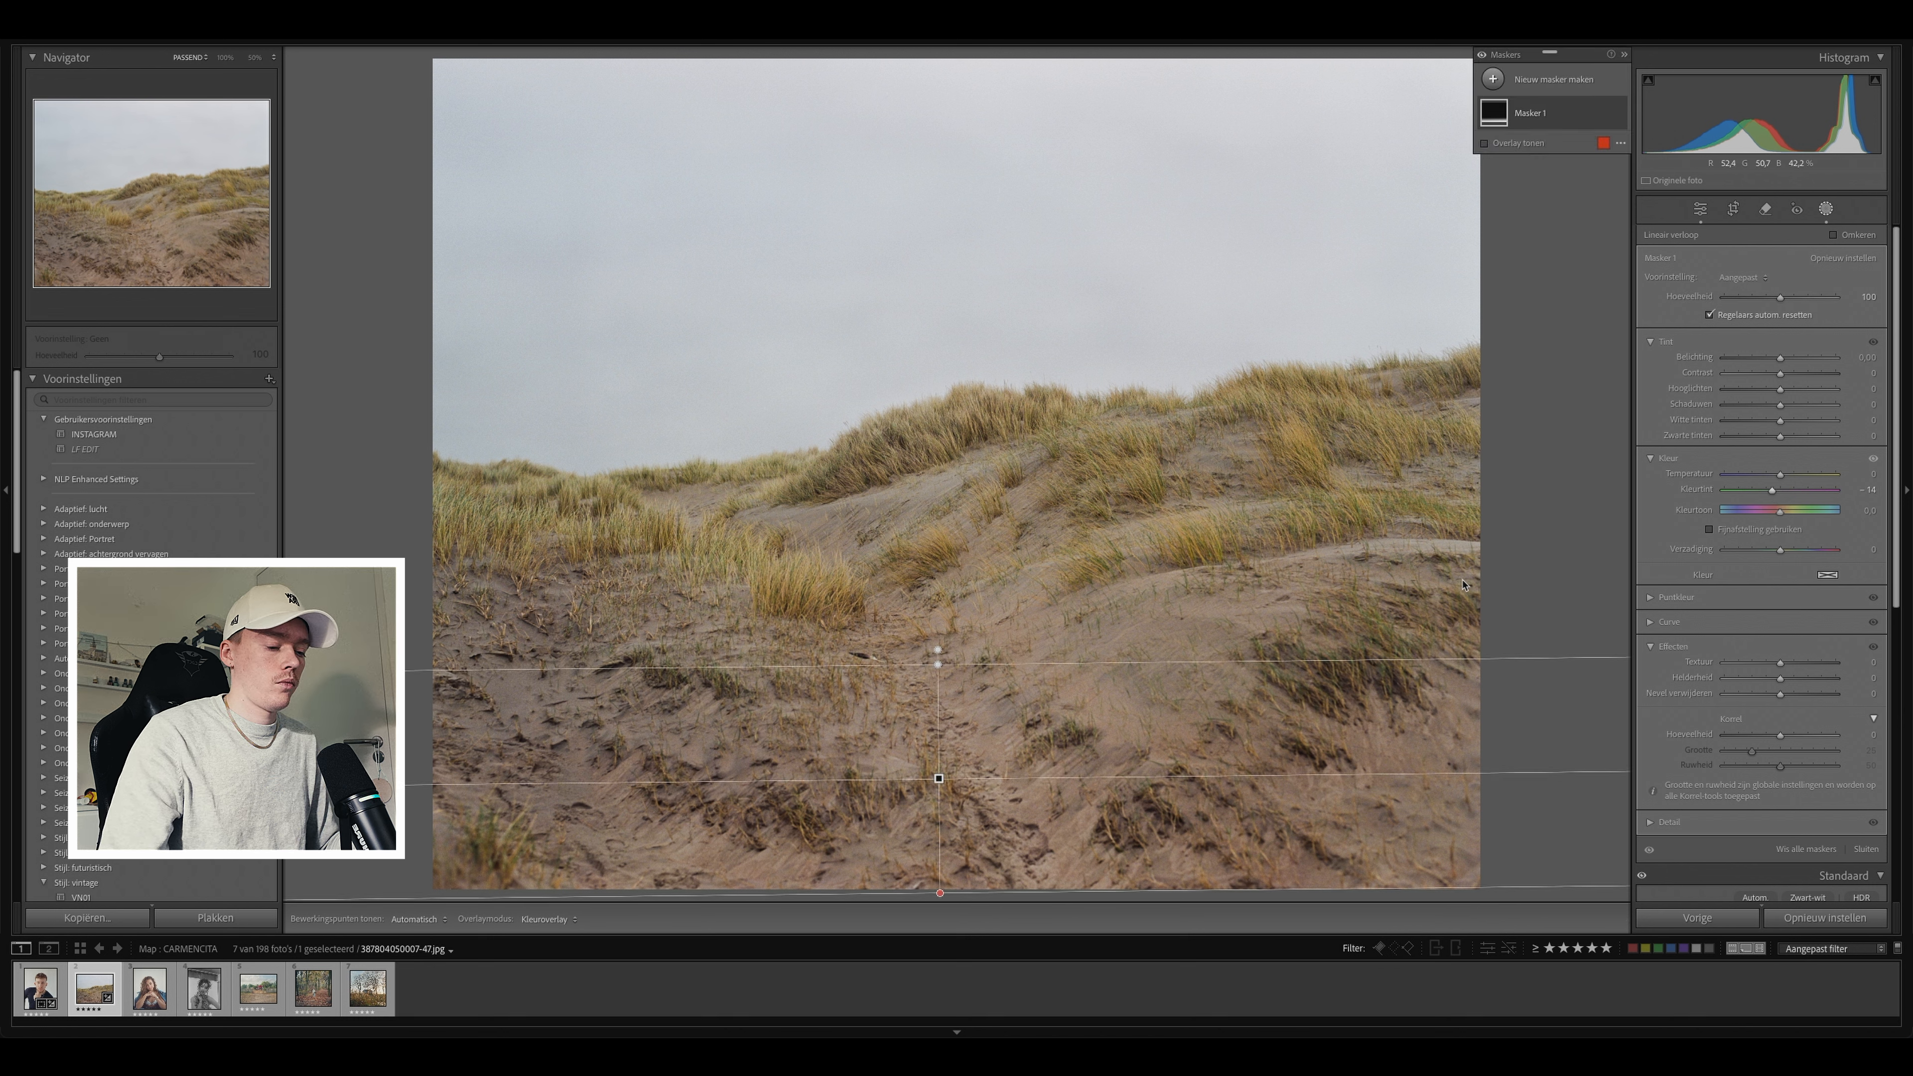
left_click(1619, 113)
left_click(1619, 114)
left_click(1619, 114)
left_click(1619, 113)
left_click(1619, 114)
left_click(1619, 114)
Step: Lower the gradient mask's highlights to about -63 and shadows to -10, and compare the photo with and without the mask
mouse_move(1781, 389)
left_mouse_down()
mouse_move(1743, 393)
mouse_move(1775, 407)
left_mouse_up()
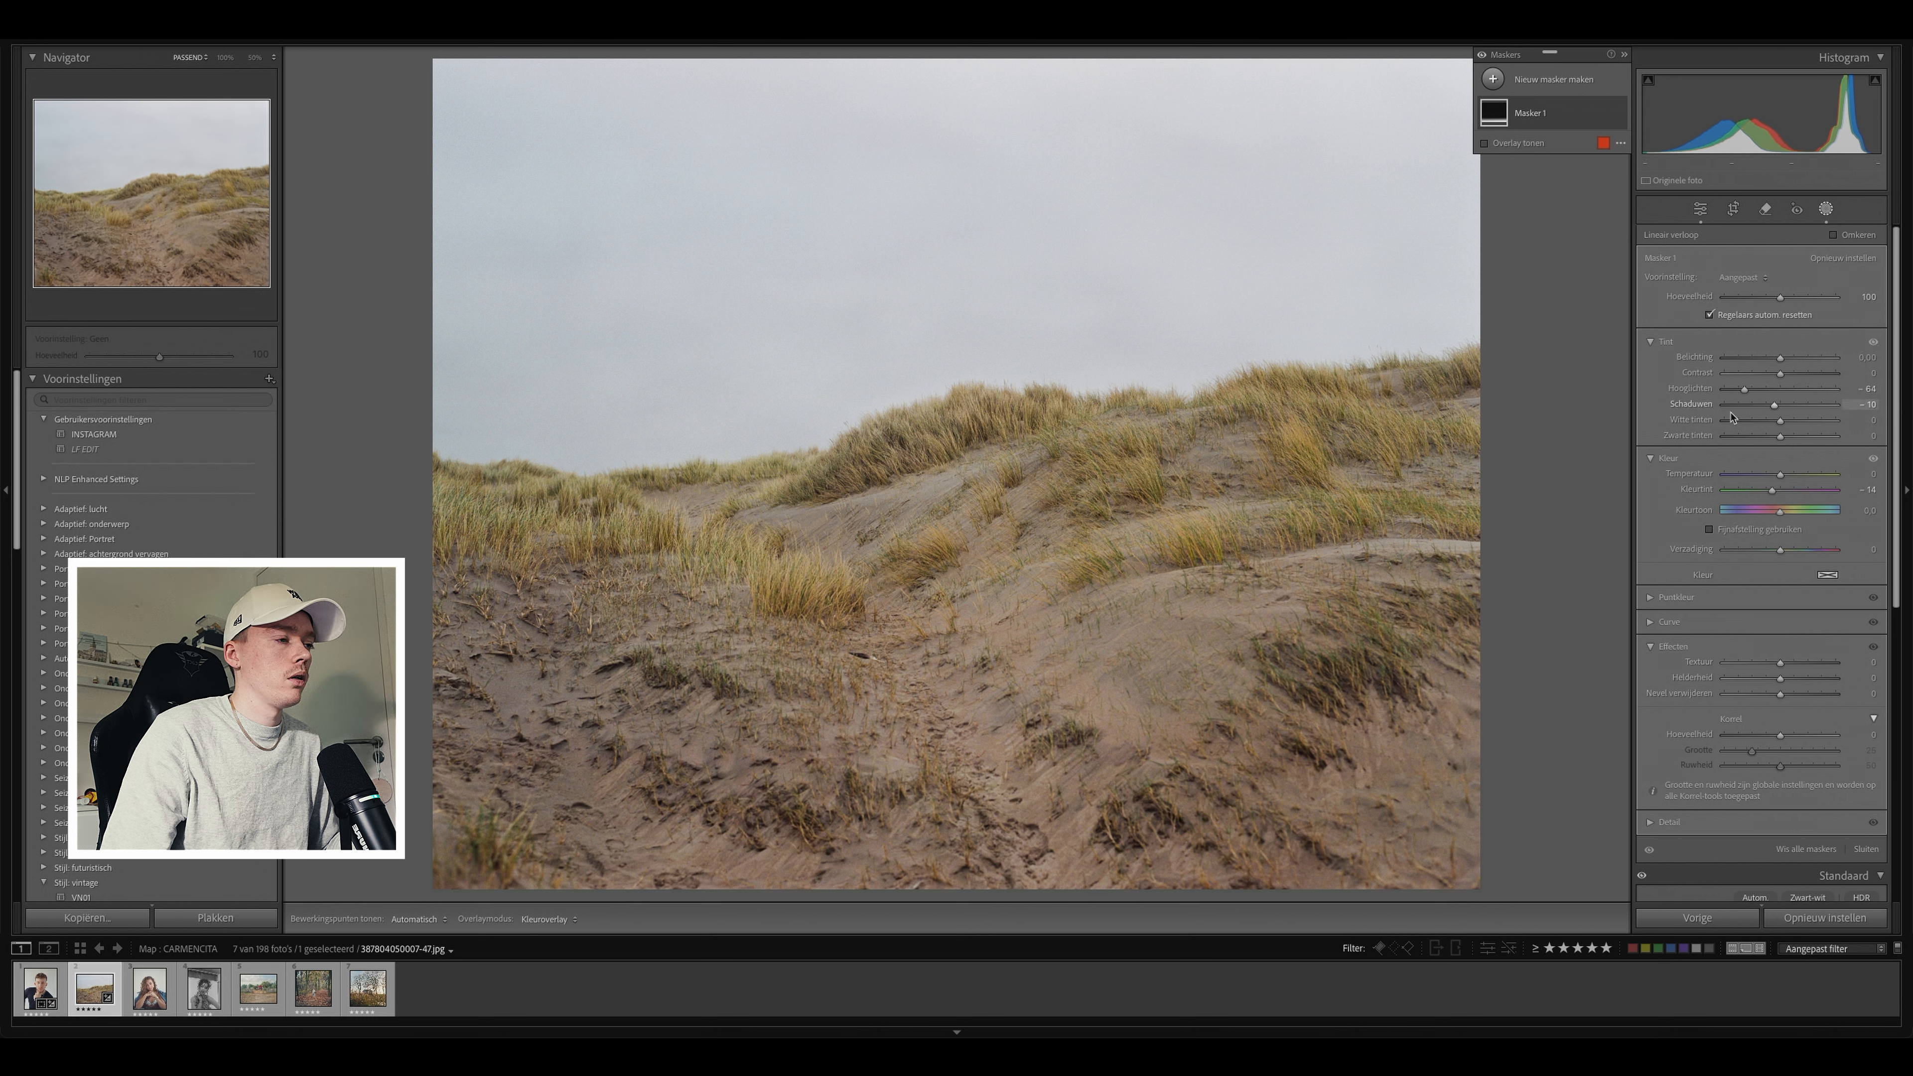
left_click(1619, 115)
left_click(1619, 115)
left_click(1620, 115)
left_click(1619, 115)
left_click(1620, 115)
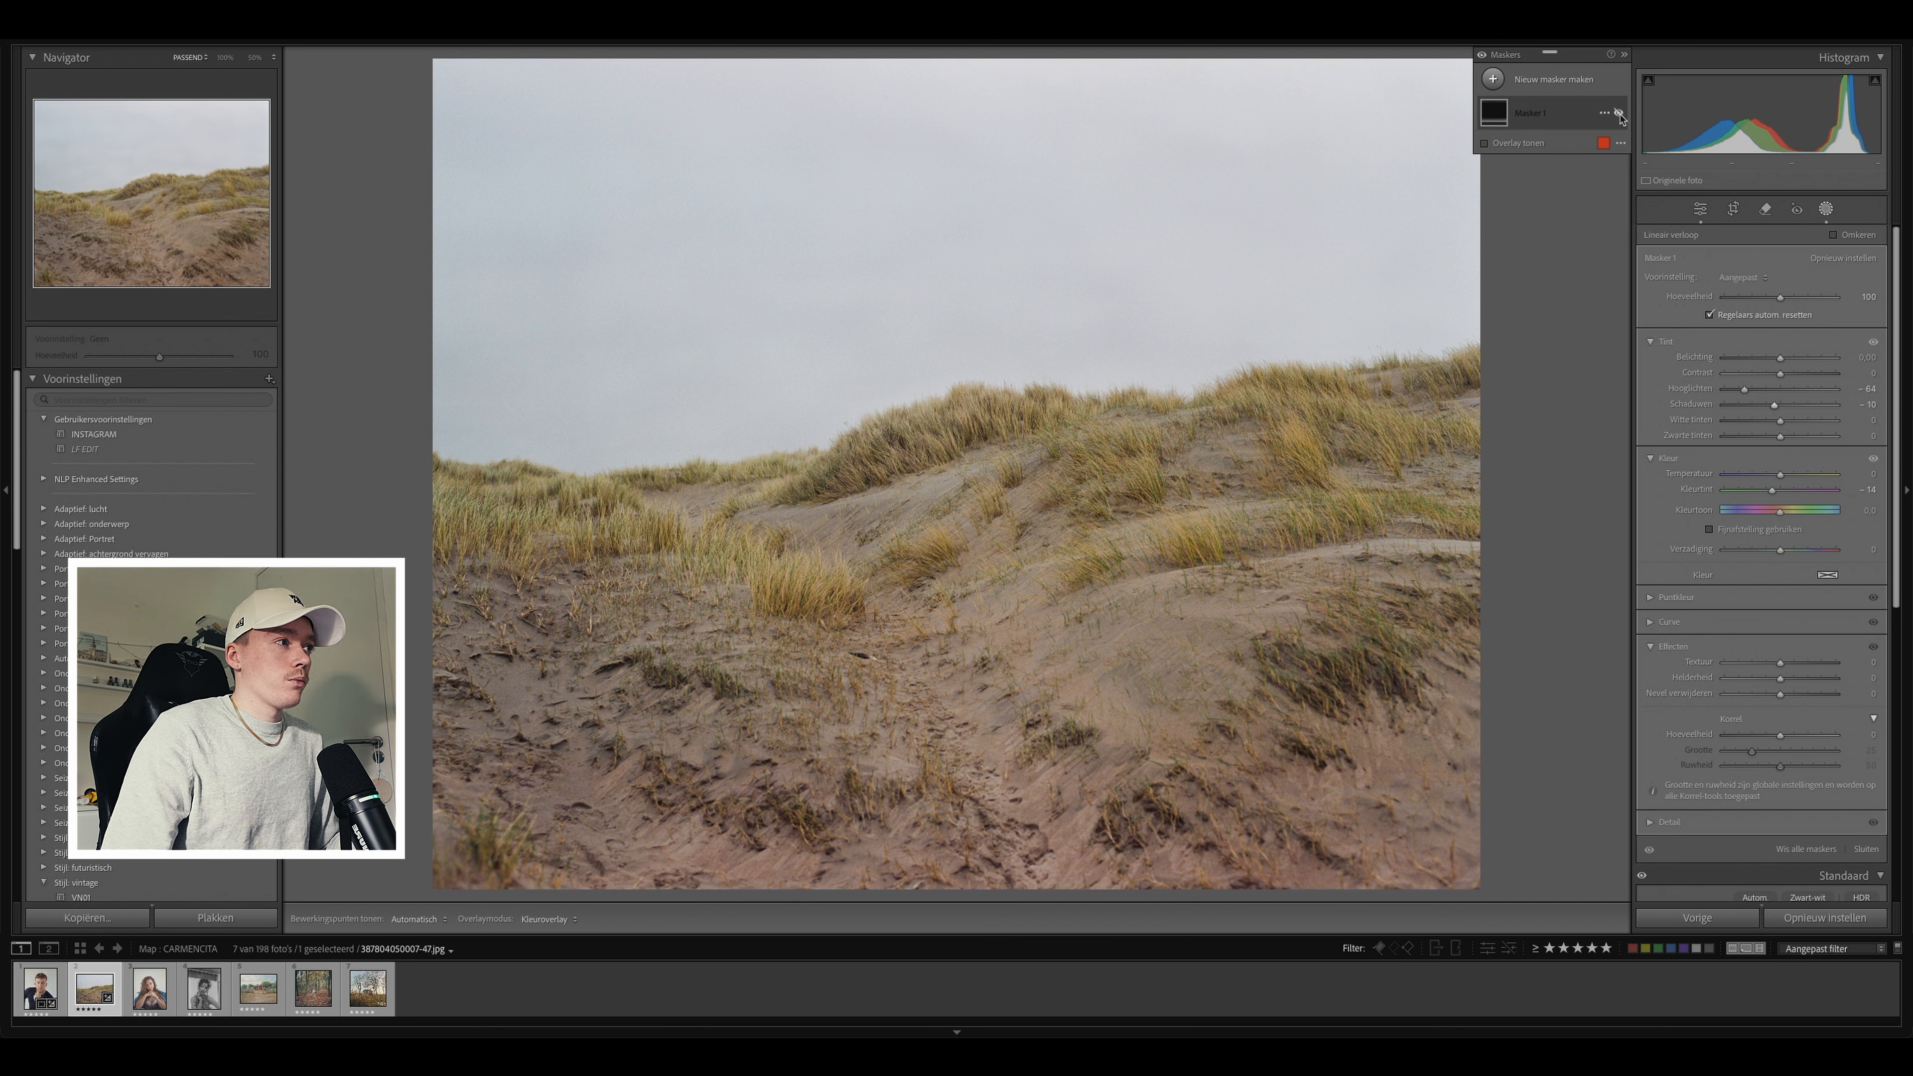
Step: Close the masking tool and compare the edited dunes photo repeatedly with its original version
key("shift+w")
key("backslash")
key("backslash")
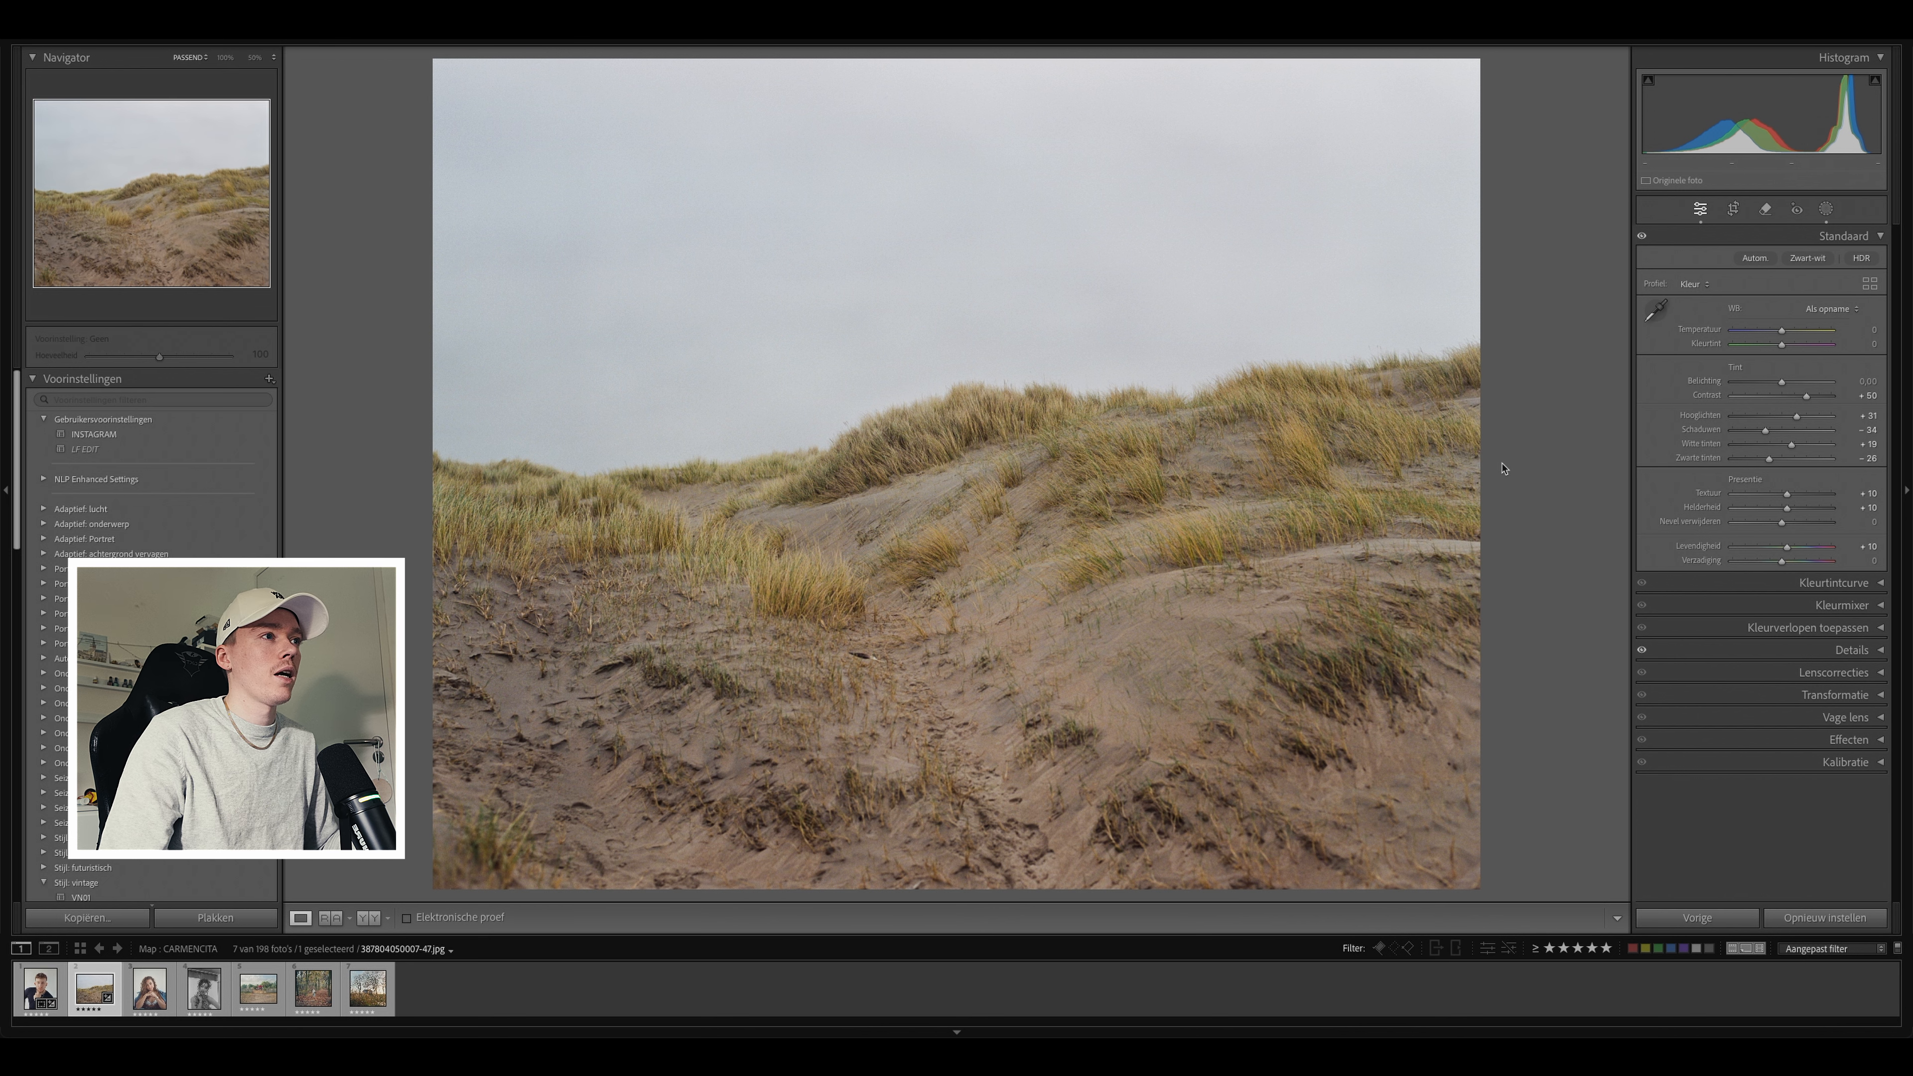
key("backslash")
key("backslash")
key("backslash")
key("backslash")
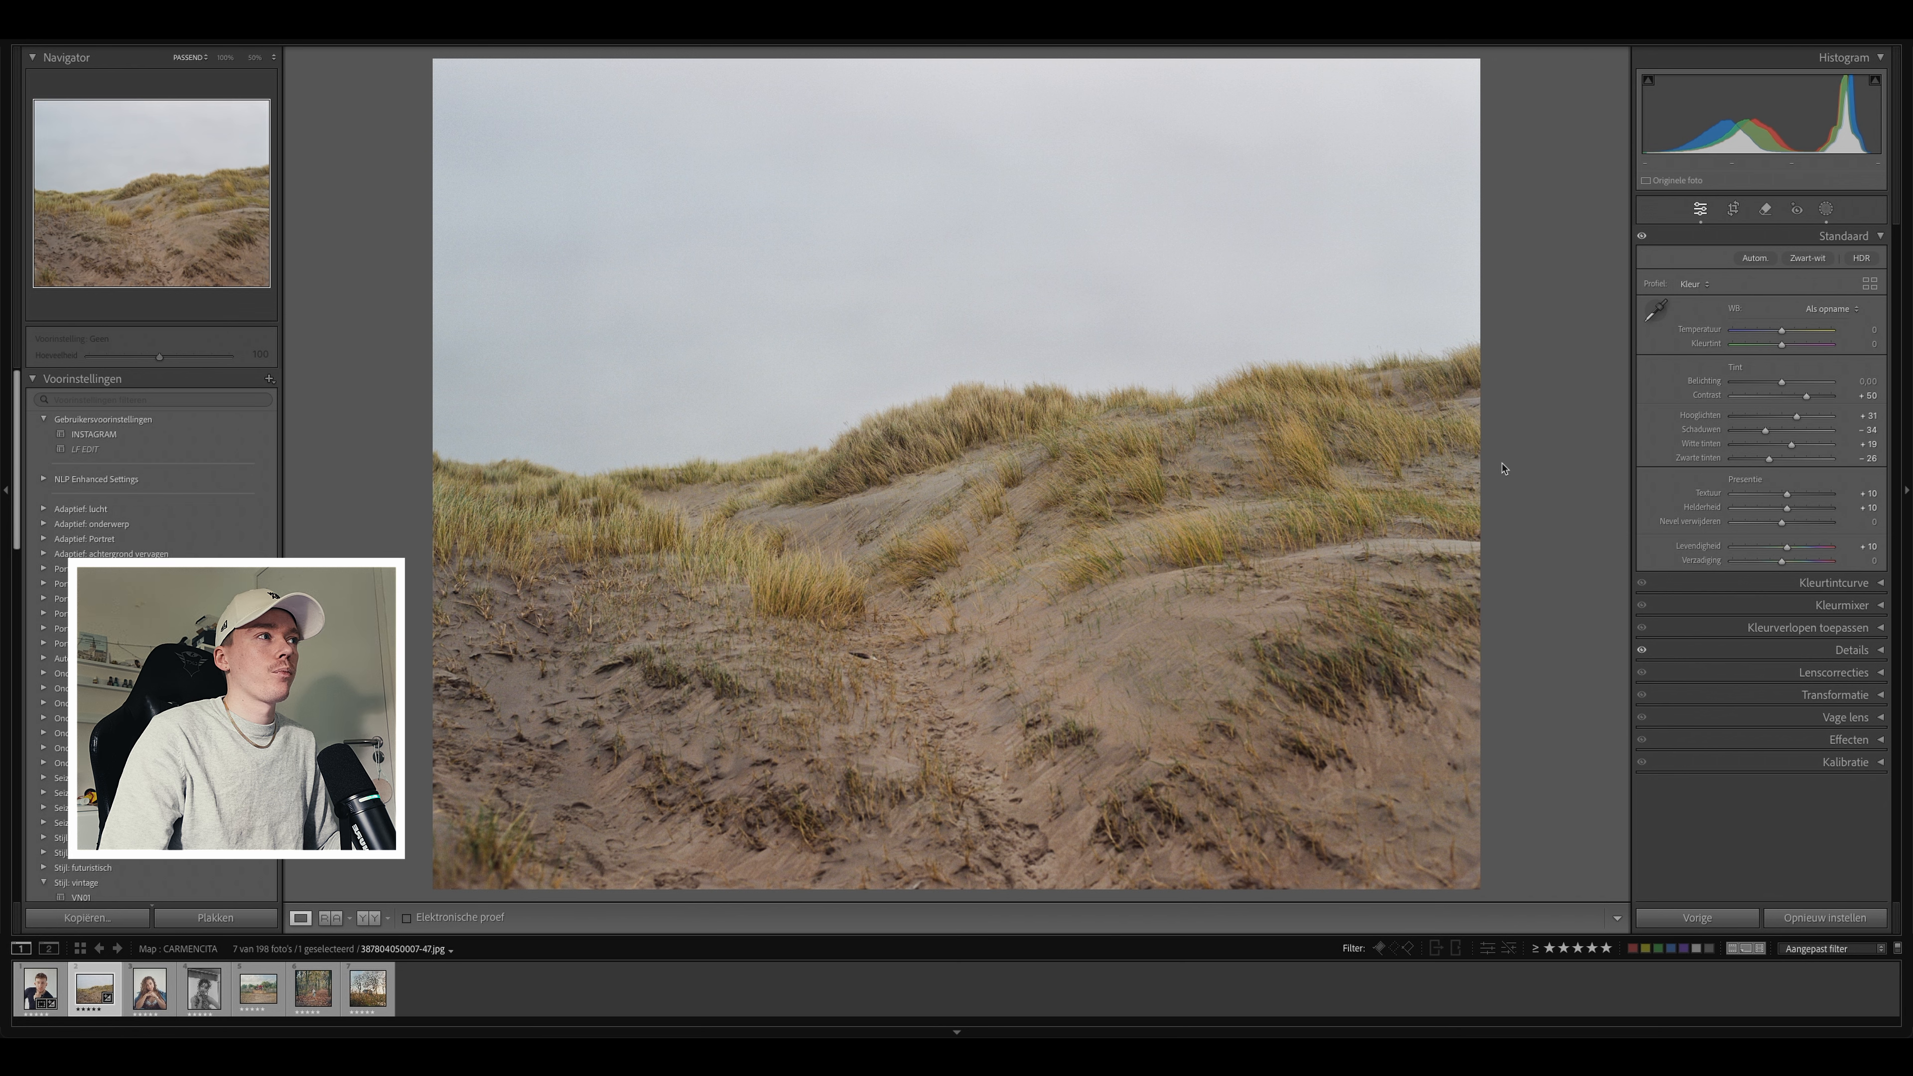
key("backslash")
key("backslash")
key("backslash")
key("backslash")
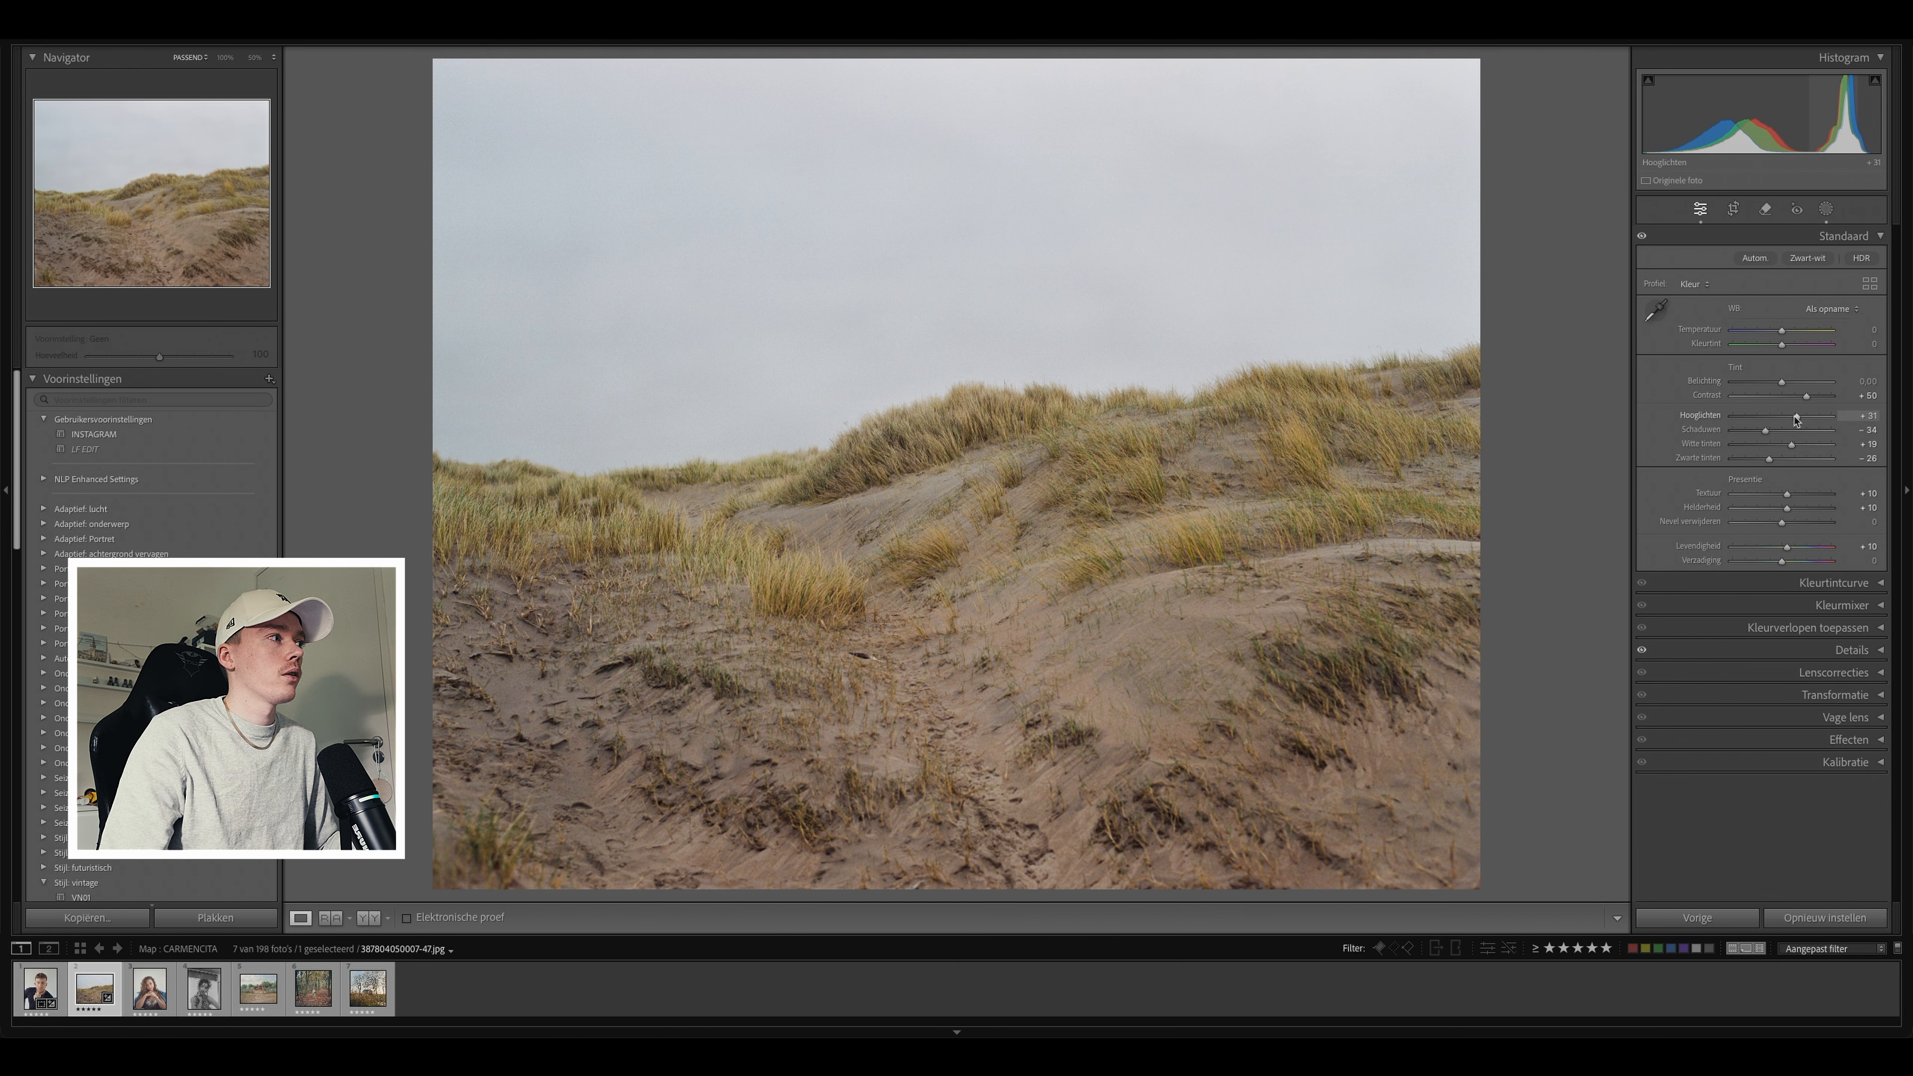
Step: Try lowering the dunes photo's highlights to -100, and undo the change
left_click_drag(1798, 420, 1721, 431)
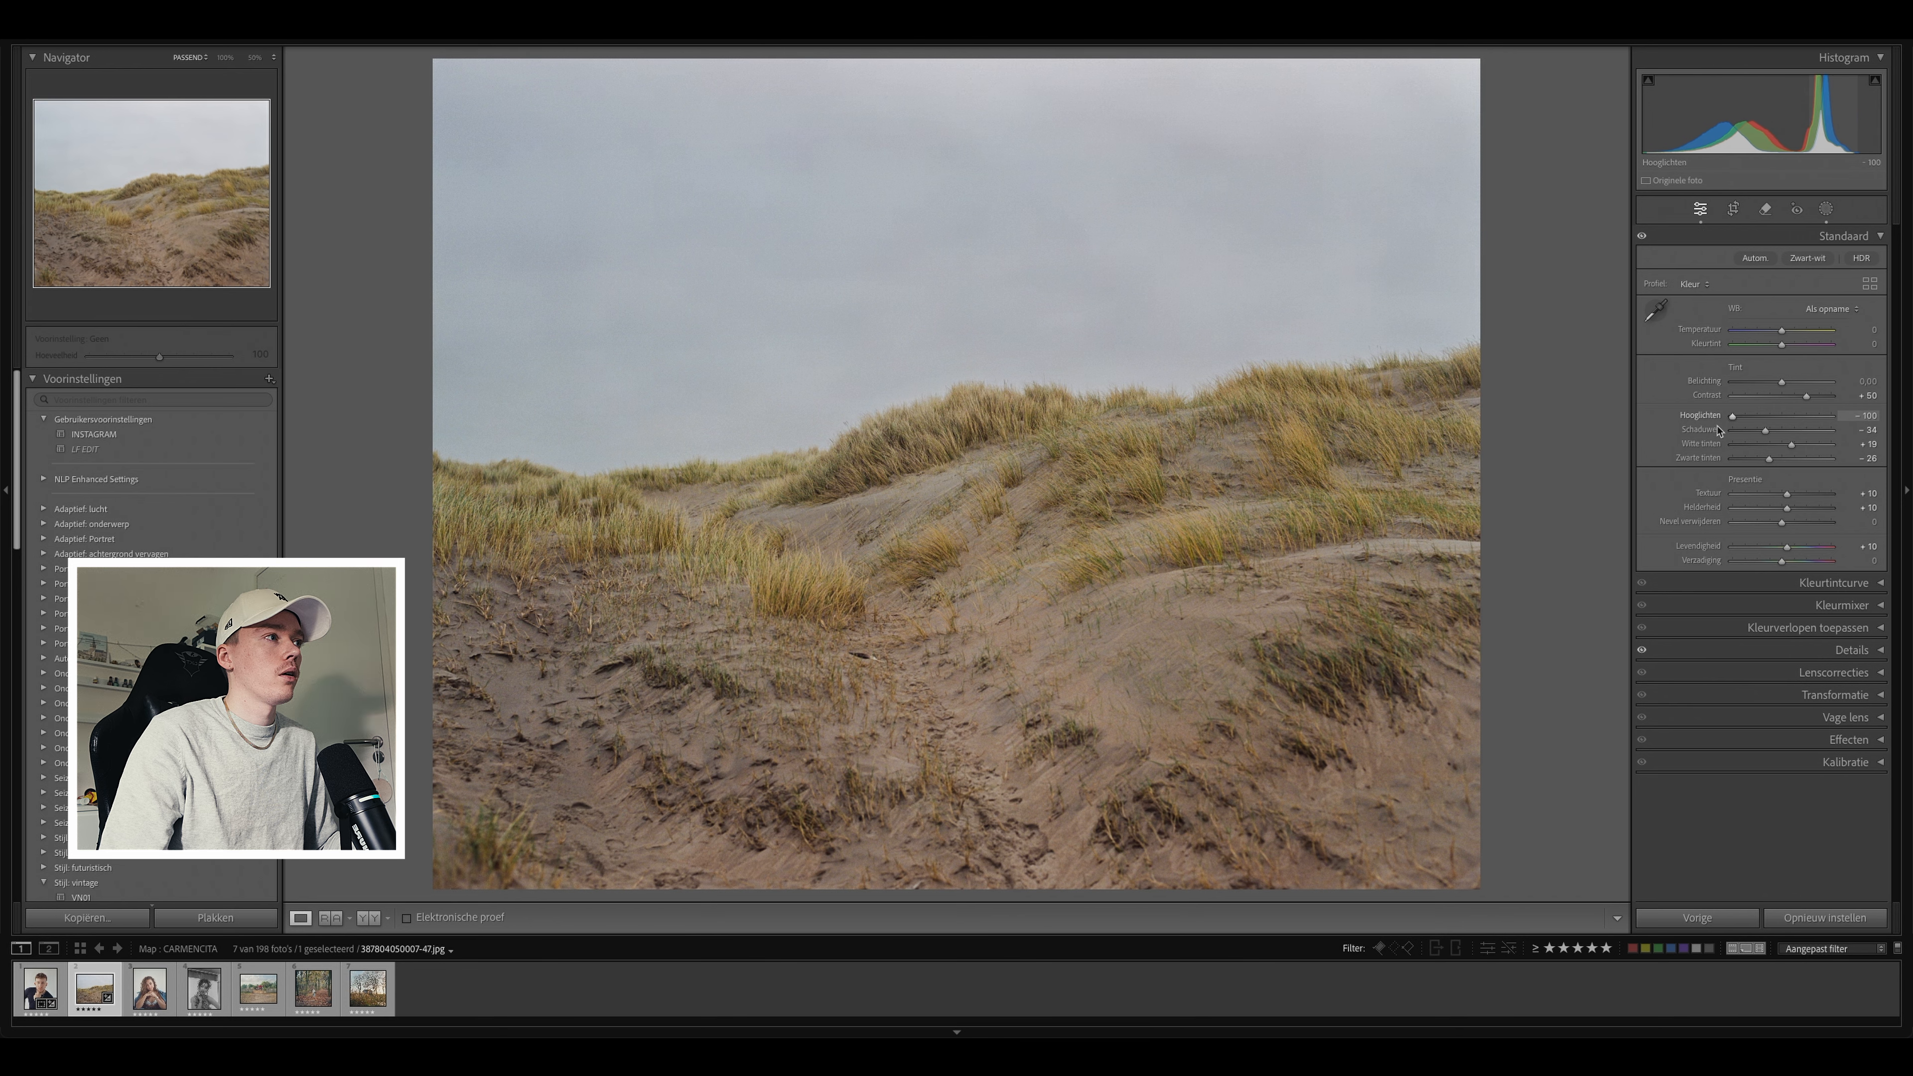
key("ctrl+z")
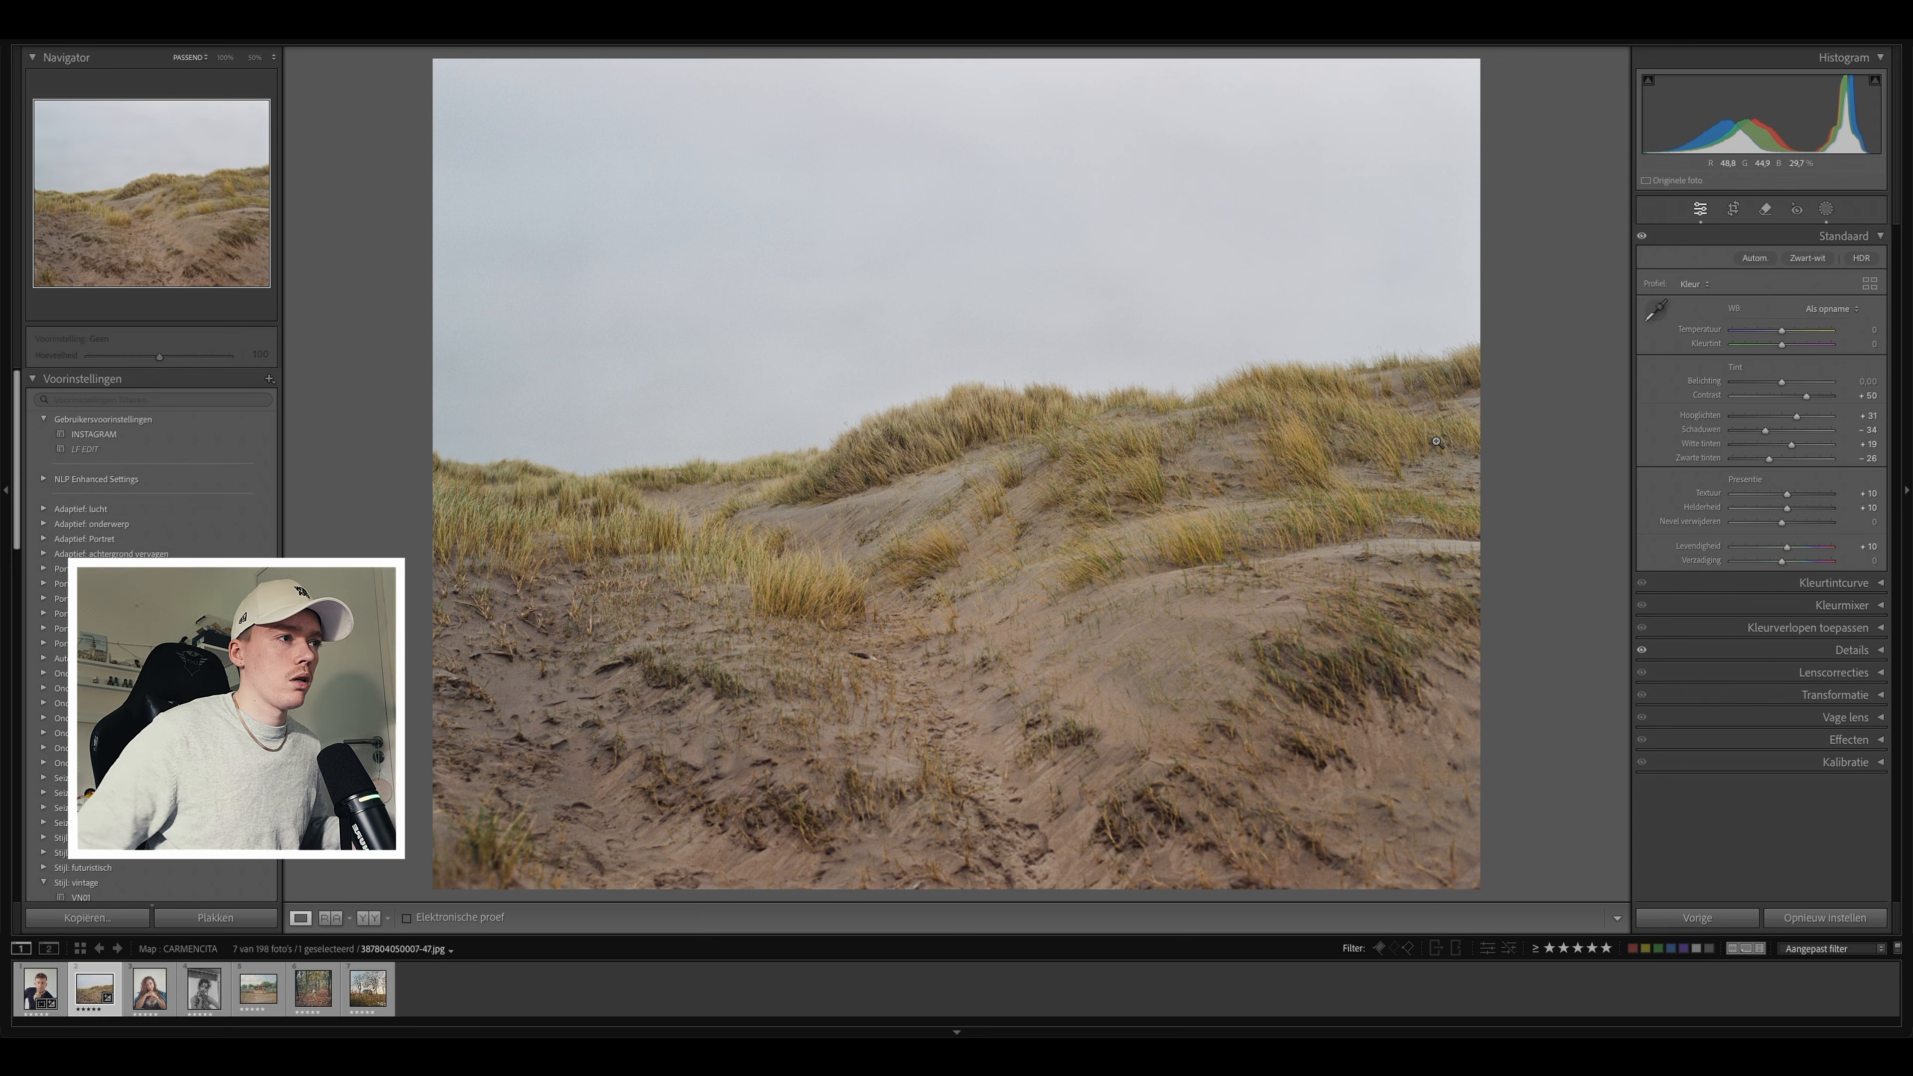
Step: Inspect the sand and grass up close, and move on to the portrait of the woman with the denim jacket
left_click(1039, 686)
left_click(1207, 591)
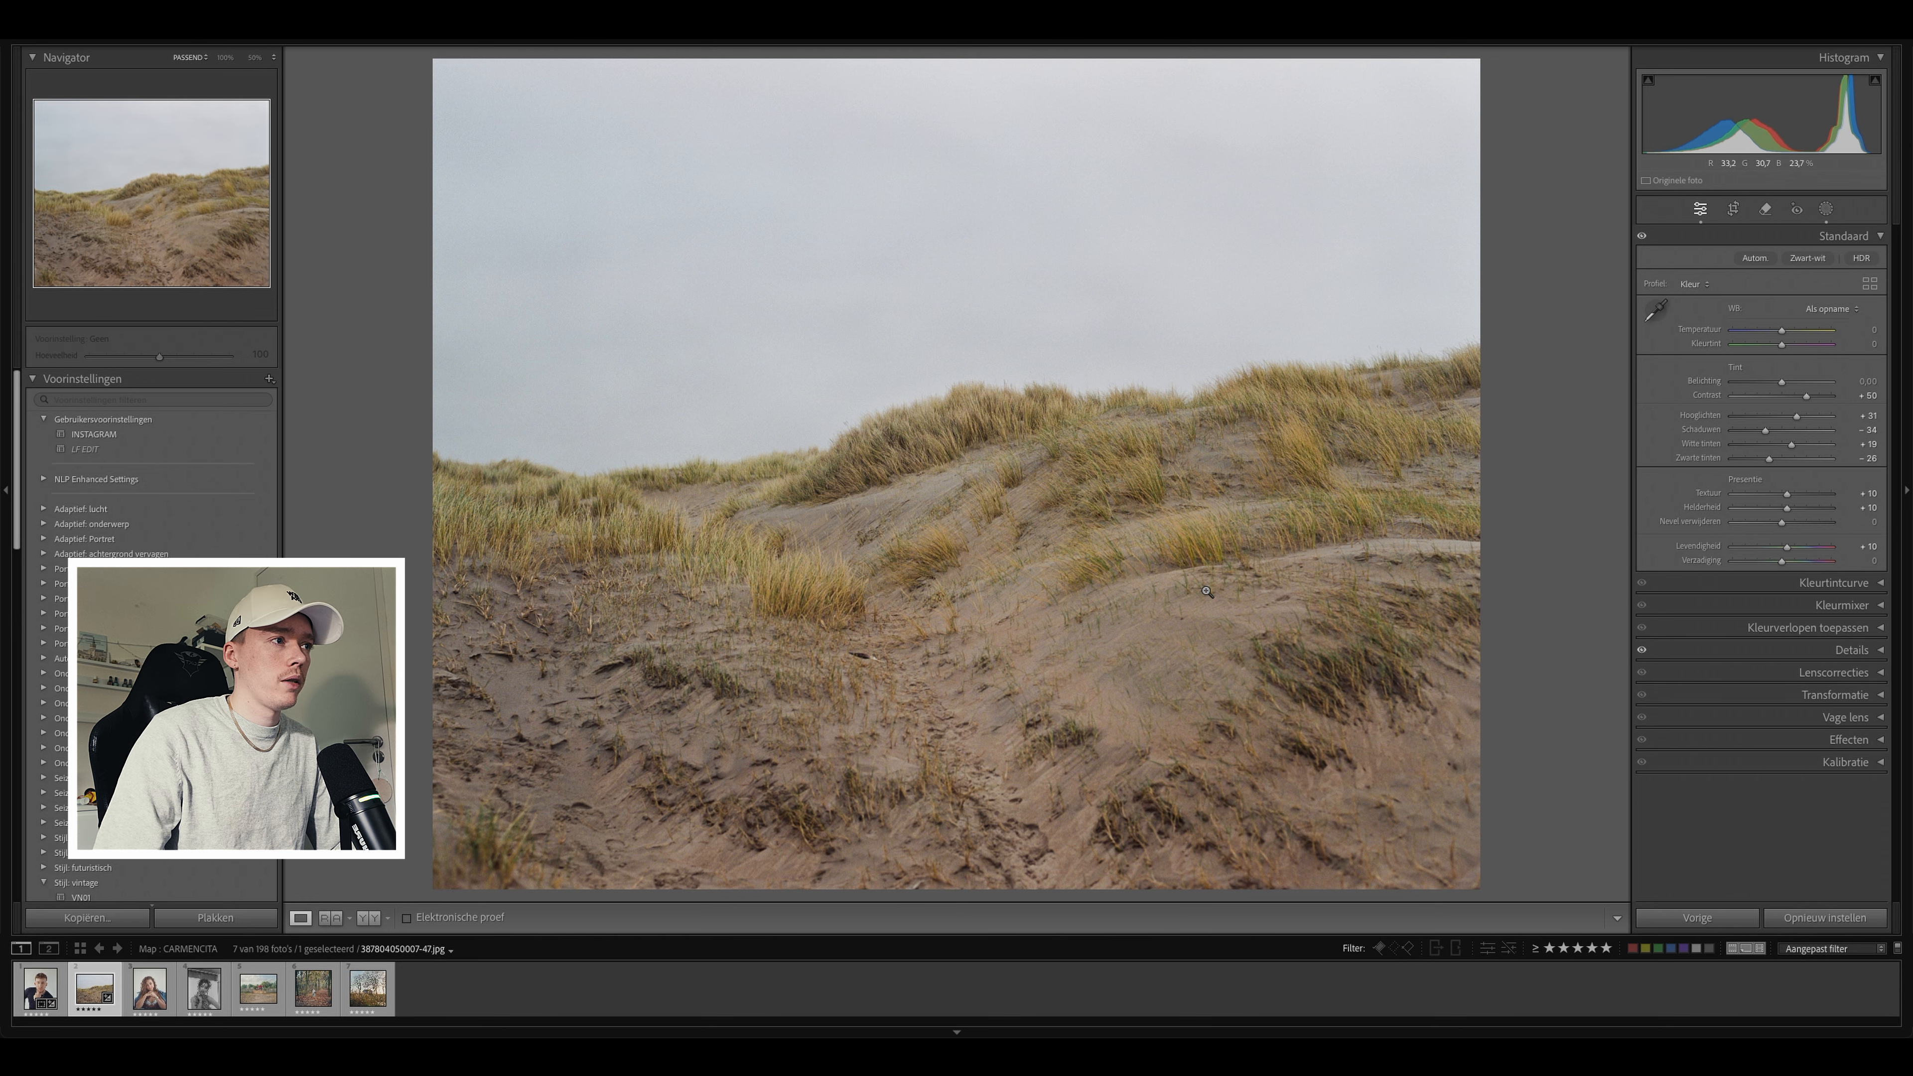
left_click_drag(1063, 475, 1252, 532)
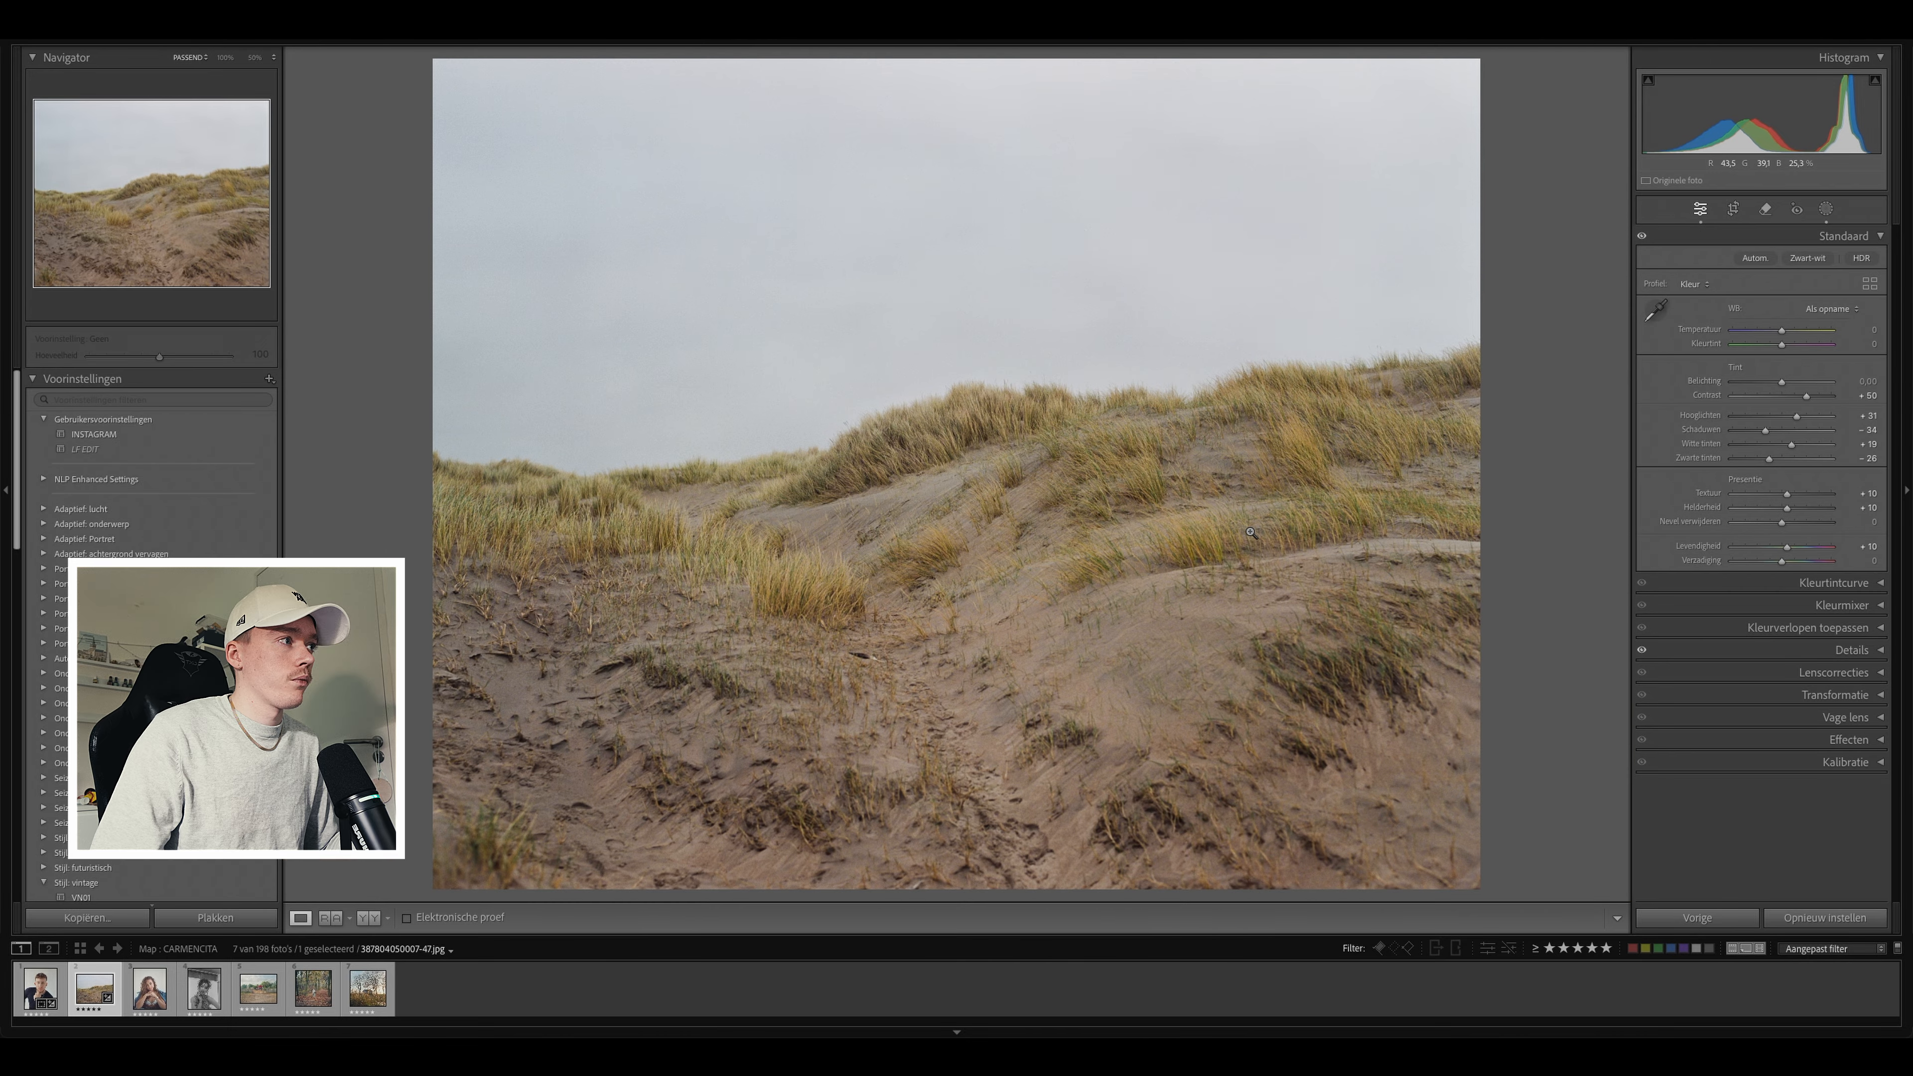
key("Right")
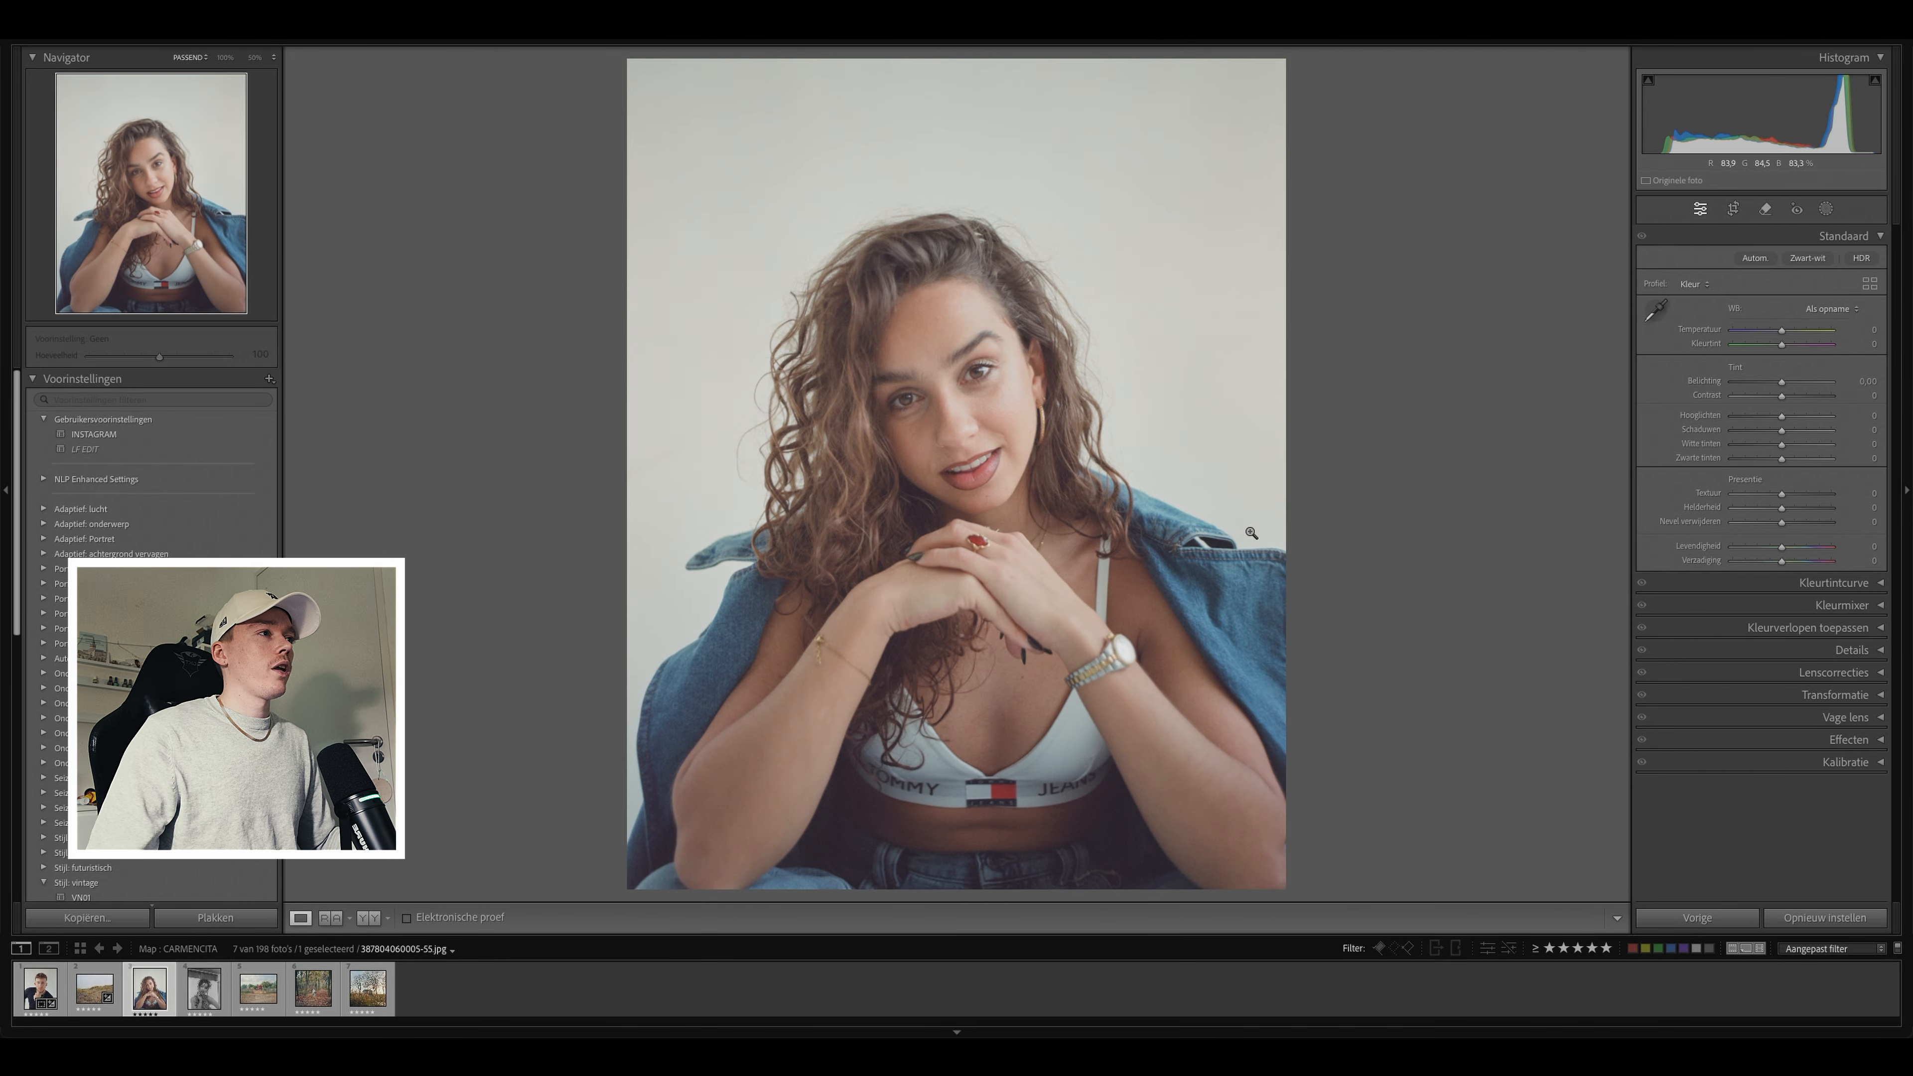
Step: Try a slightly tighter crop of the denim jacket portrait, and reset the crop to the full image
left_click(1734, 209)
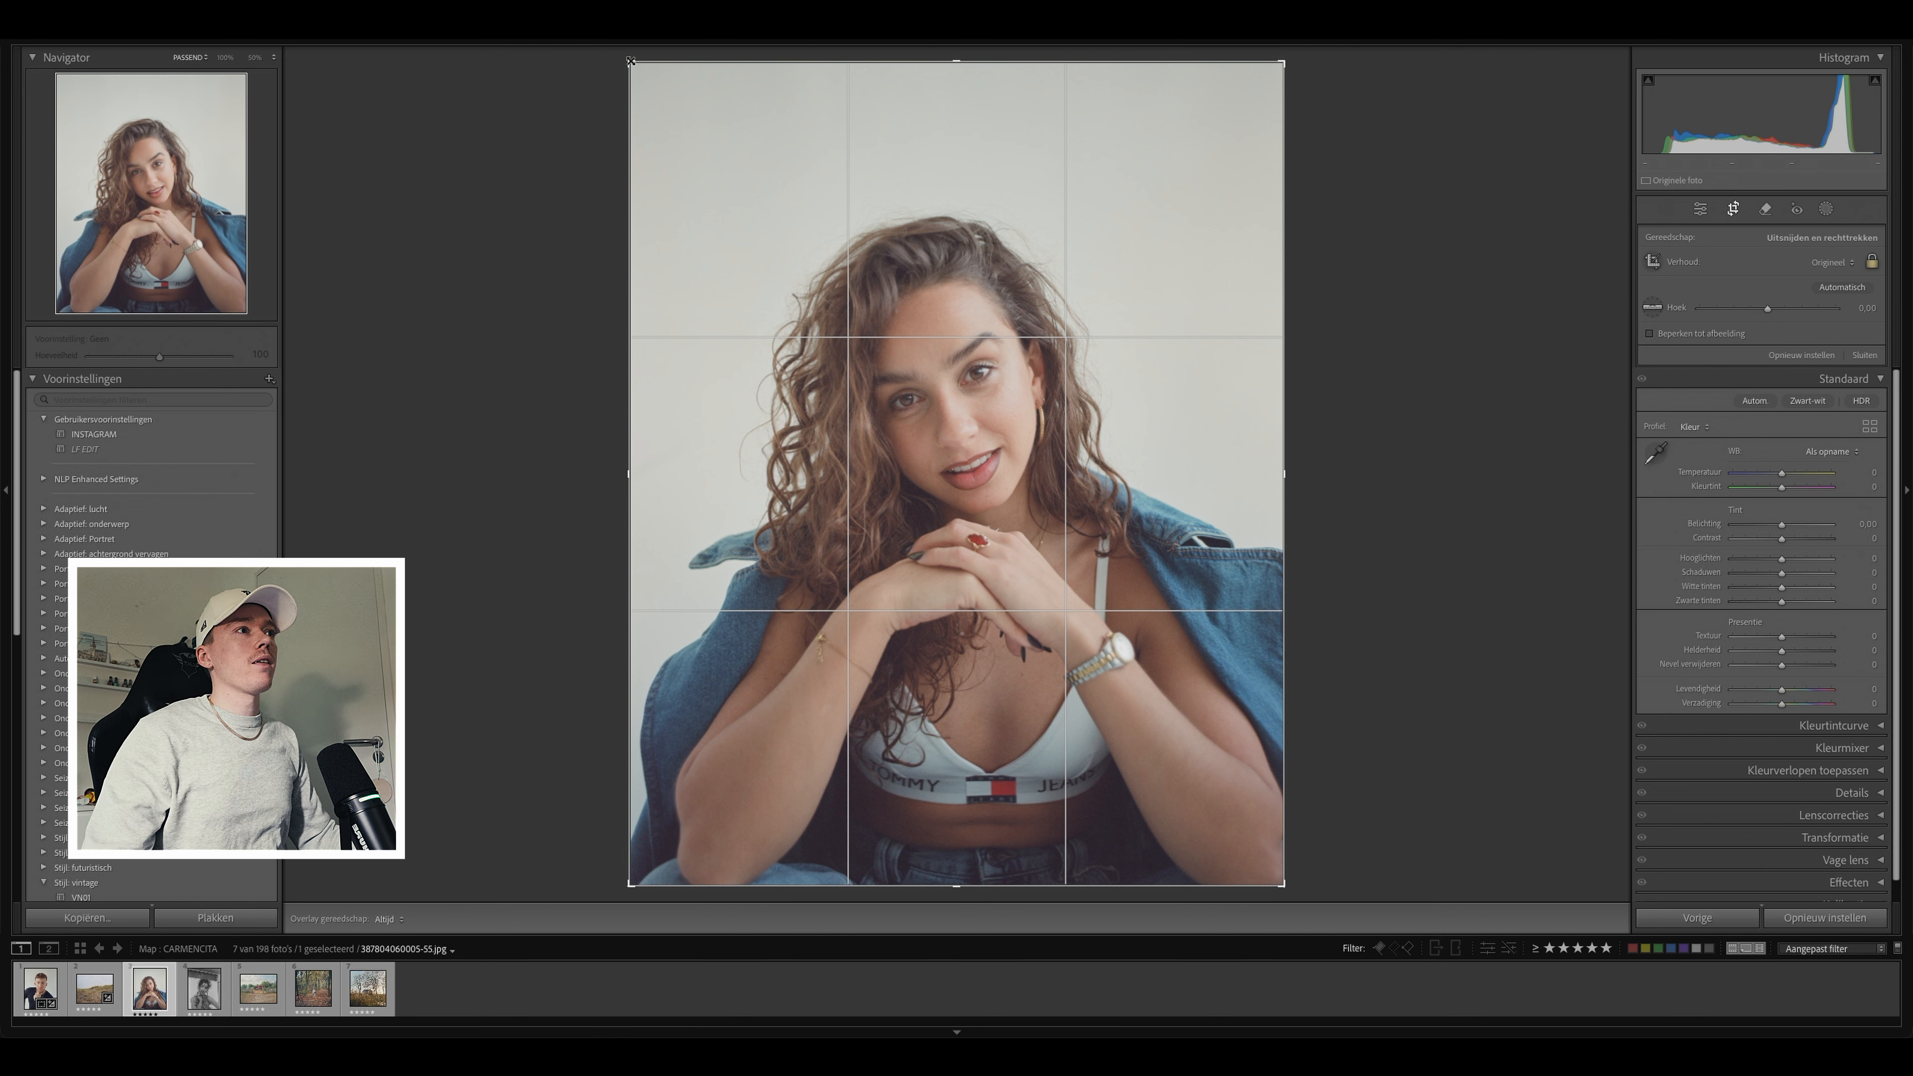
left_click_drag(631, 61, 647, 86)
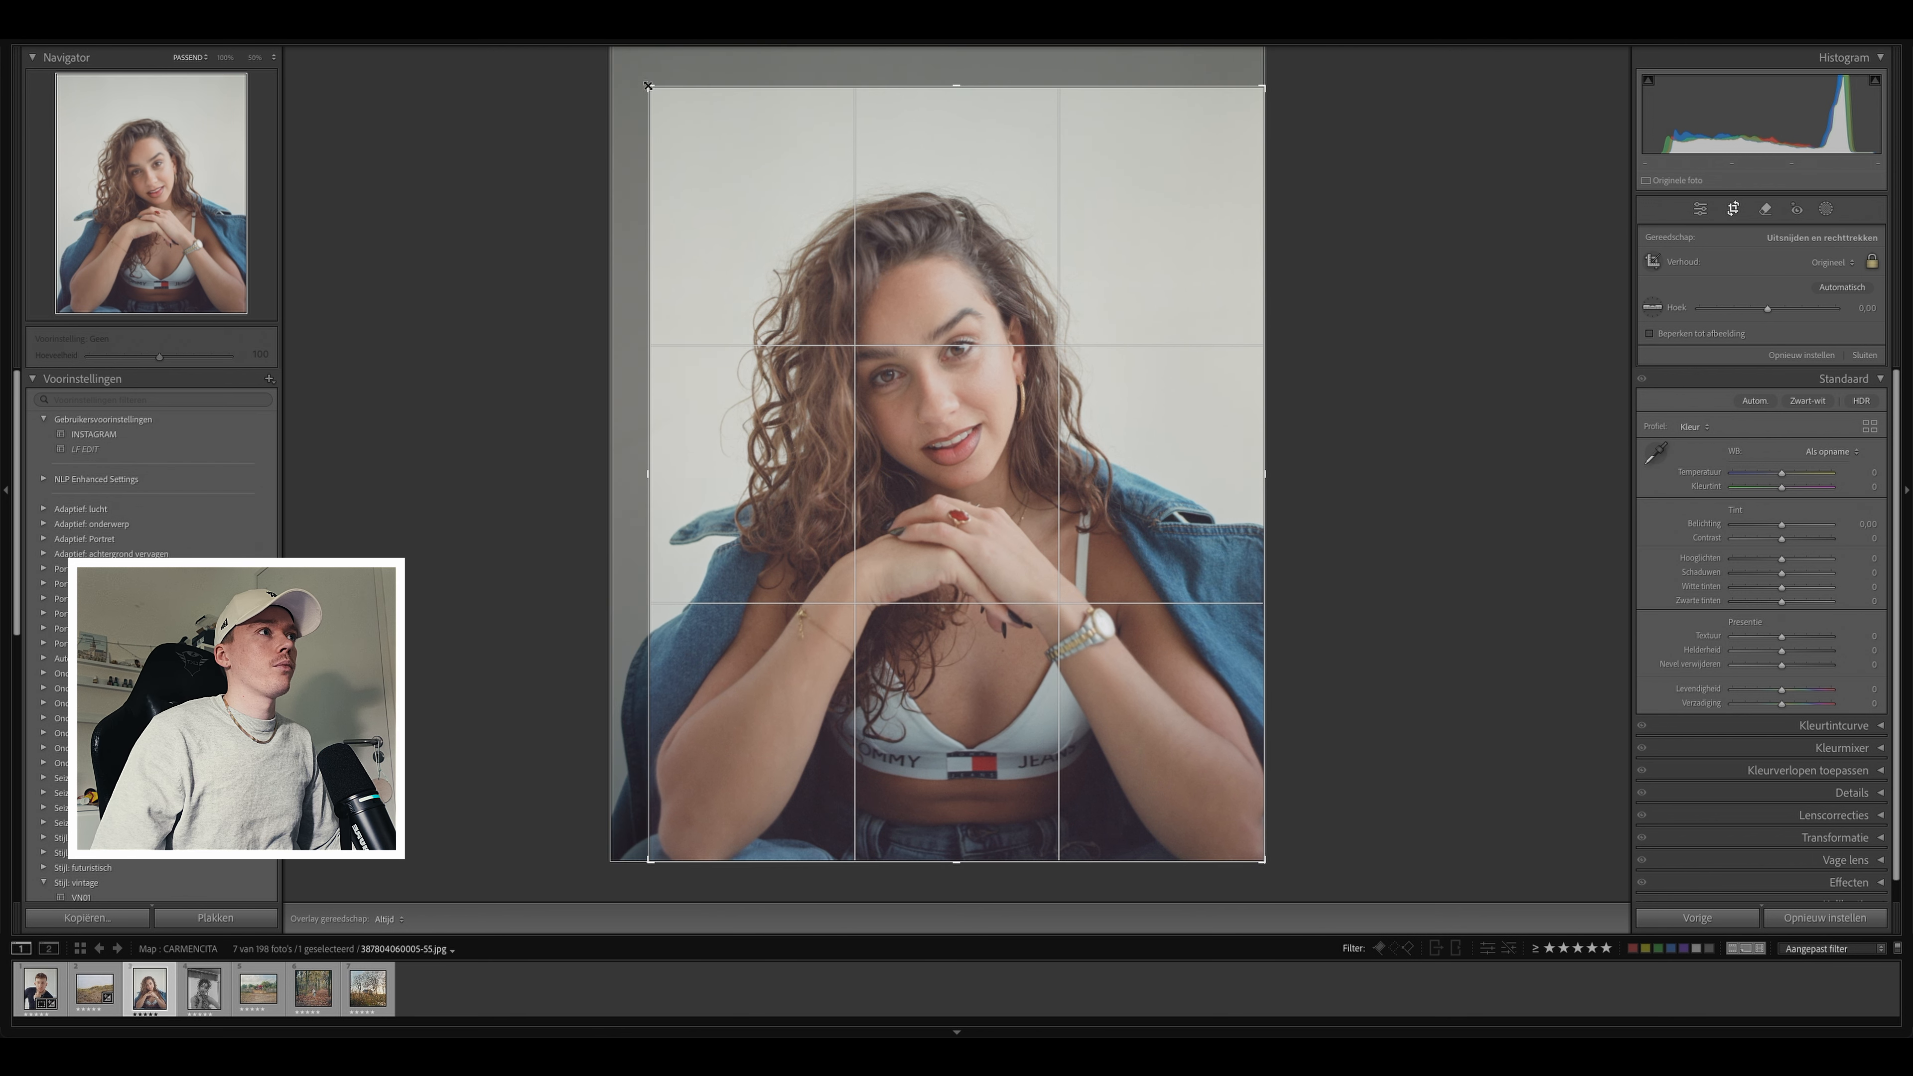
left_click_drag(986, 119, 957, 172)
key("Return")
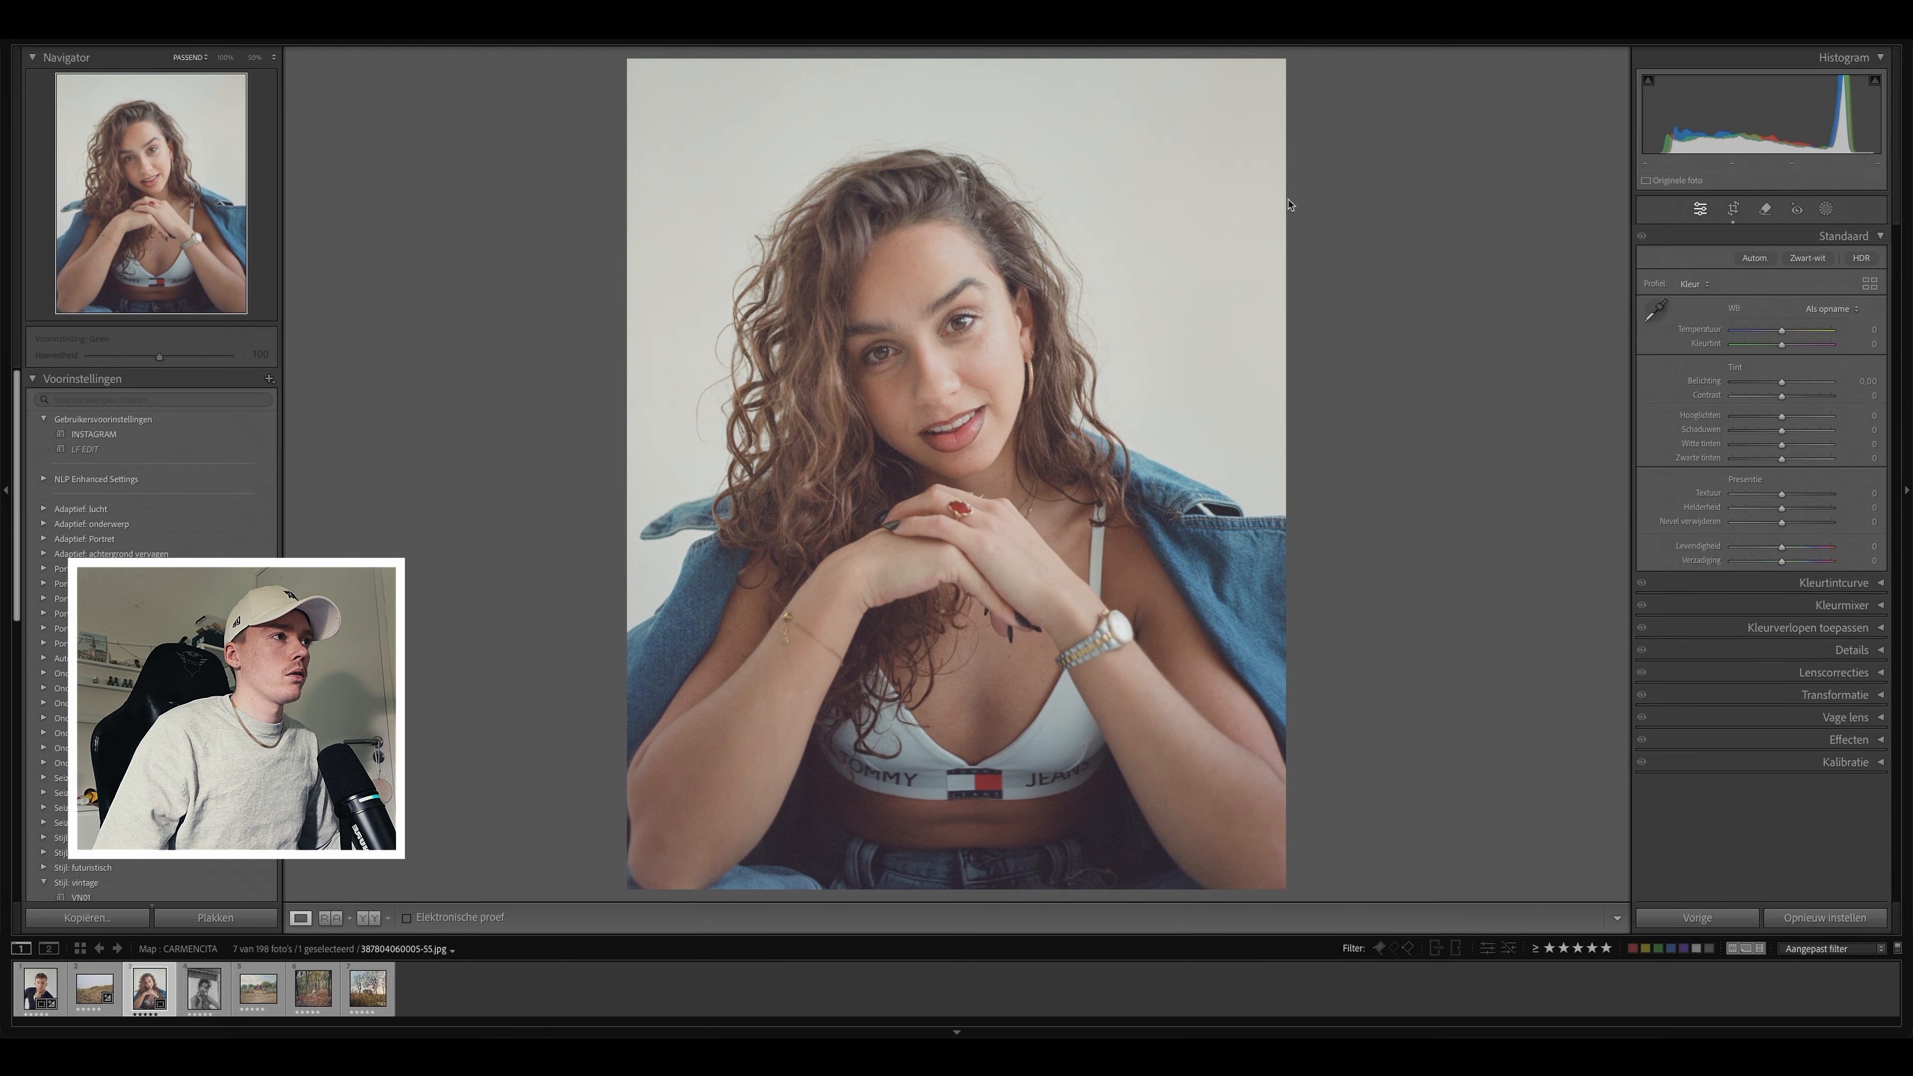
left_click(1734, 209)
left_click_drag(701, 134, 724, 133)
key("ctrl+alt+r")
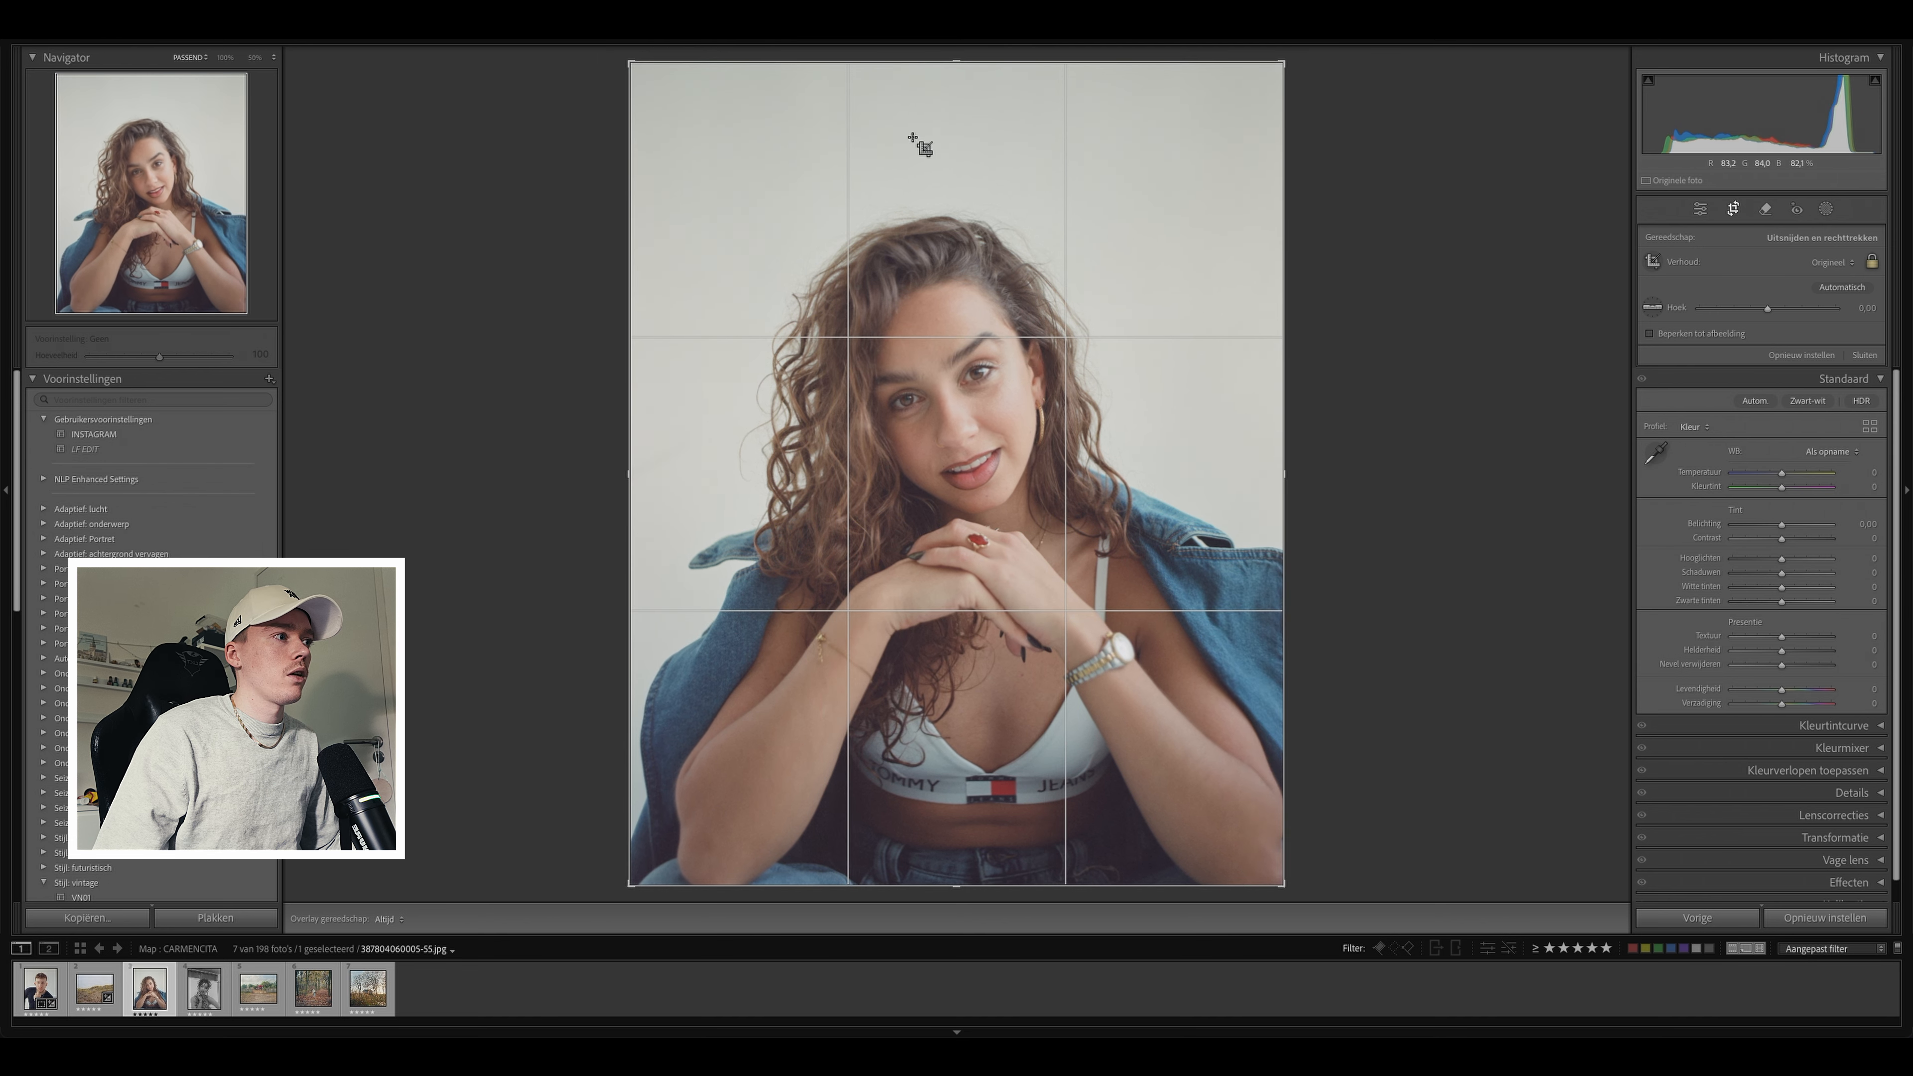
Step: Crop the portrait tighter from its upper-left corner at the original aspect ratio, and shift the image right to centre the woman
left_click_drag(630, 60, 670, 115)
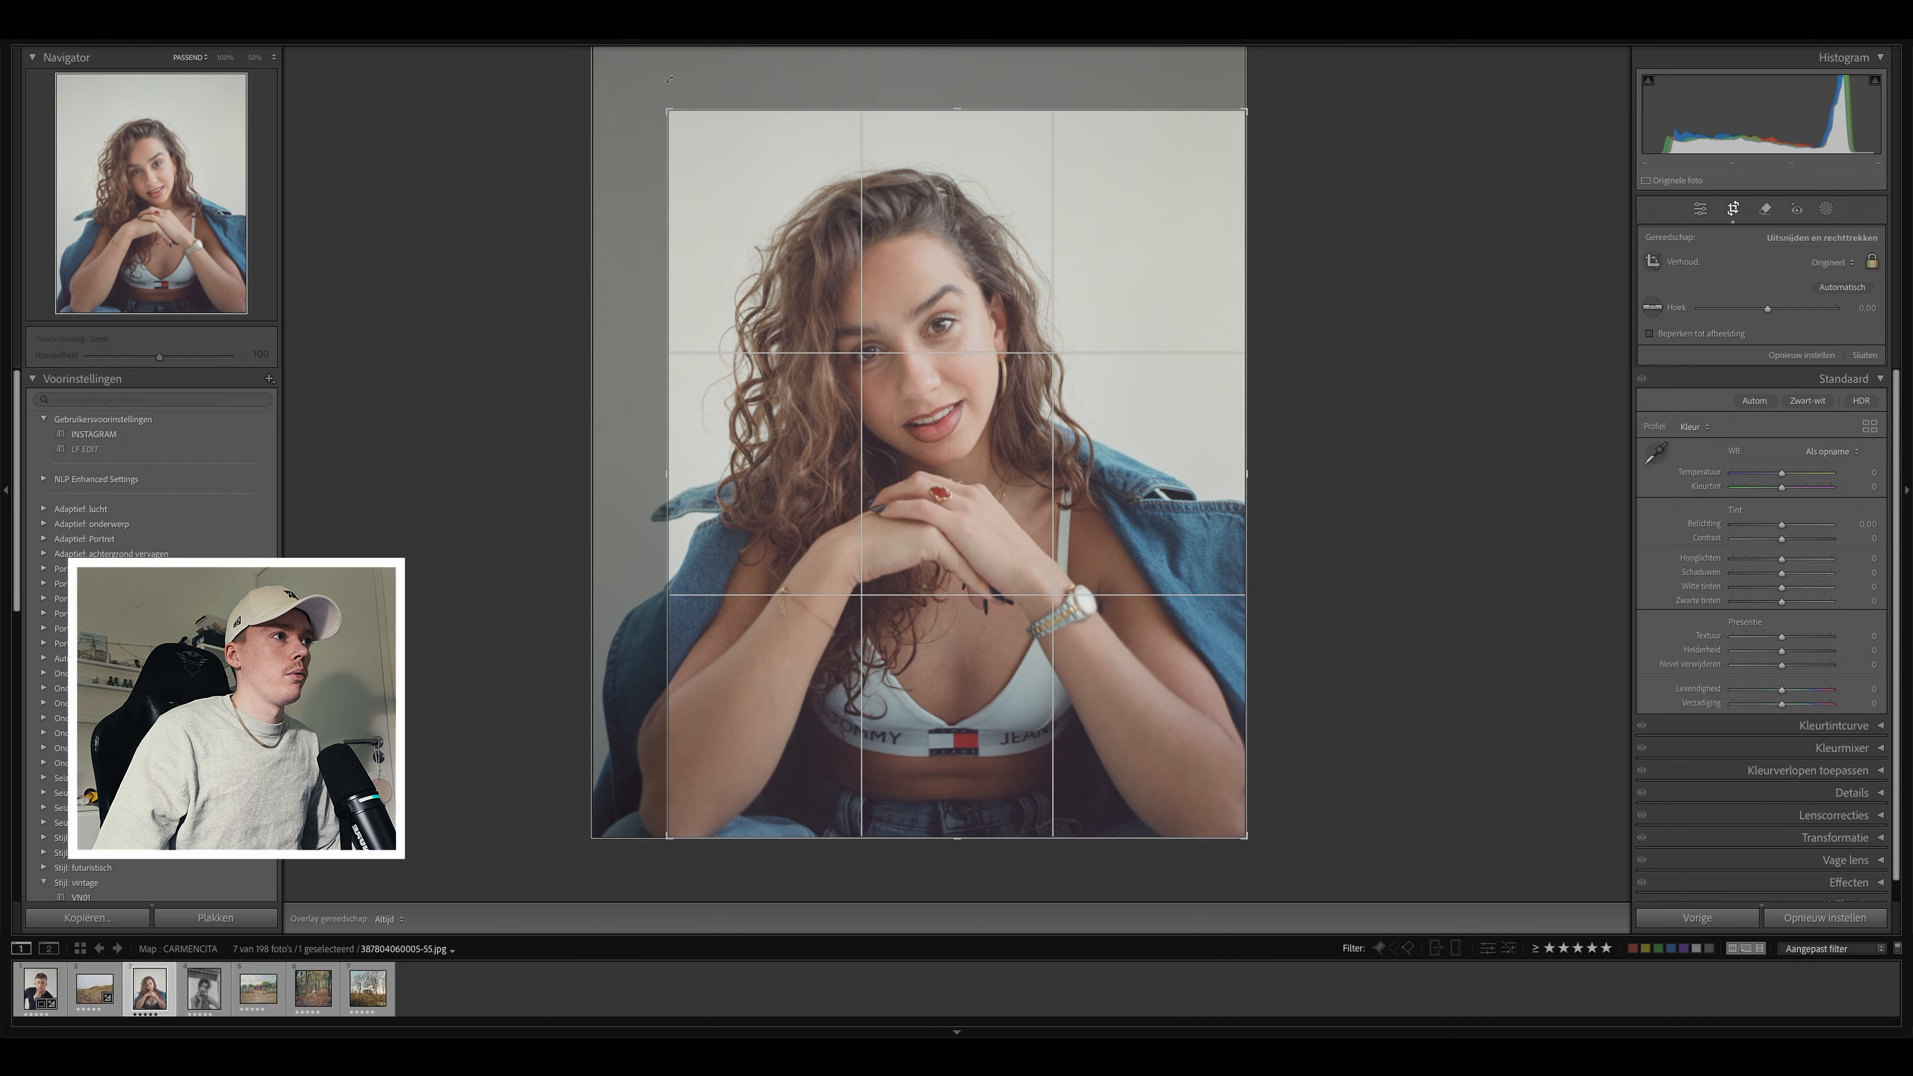
key("Return")
left_click(1733, 209)
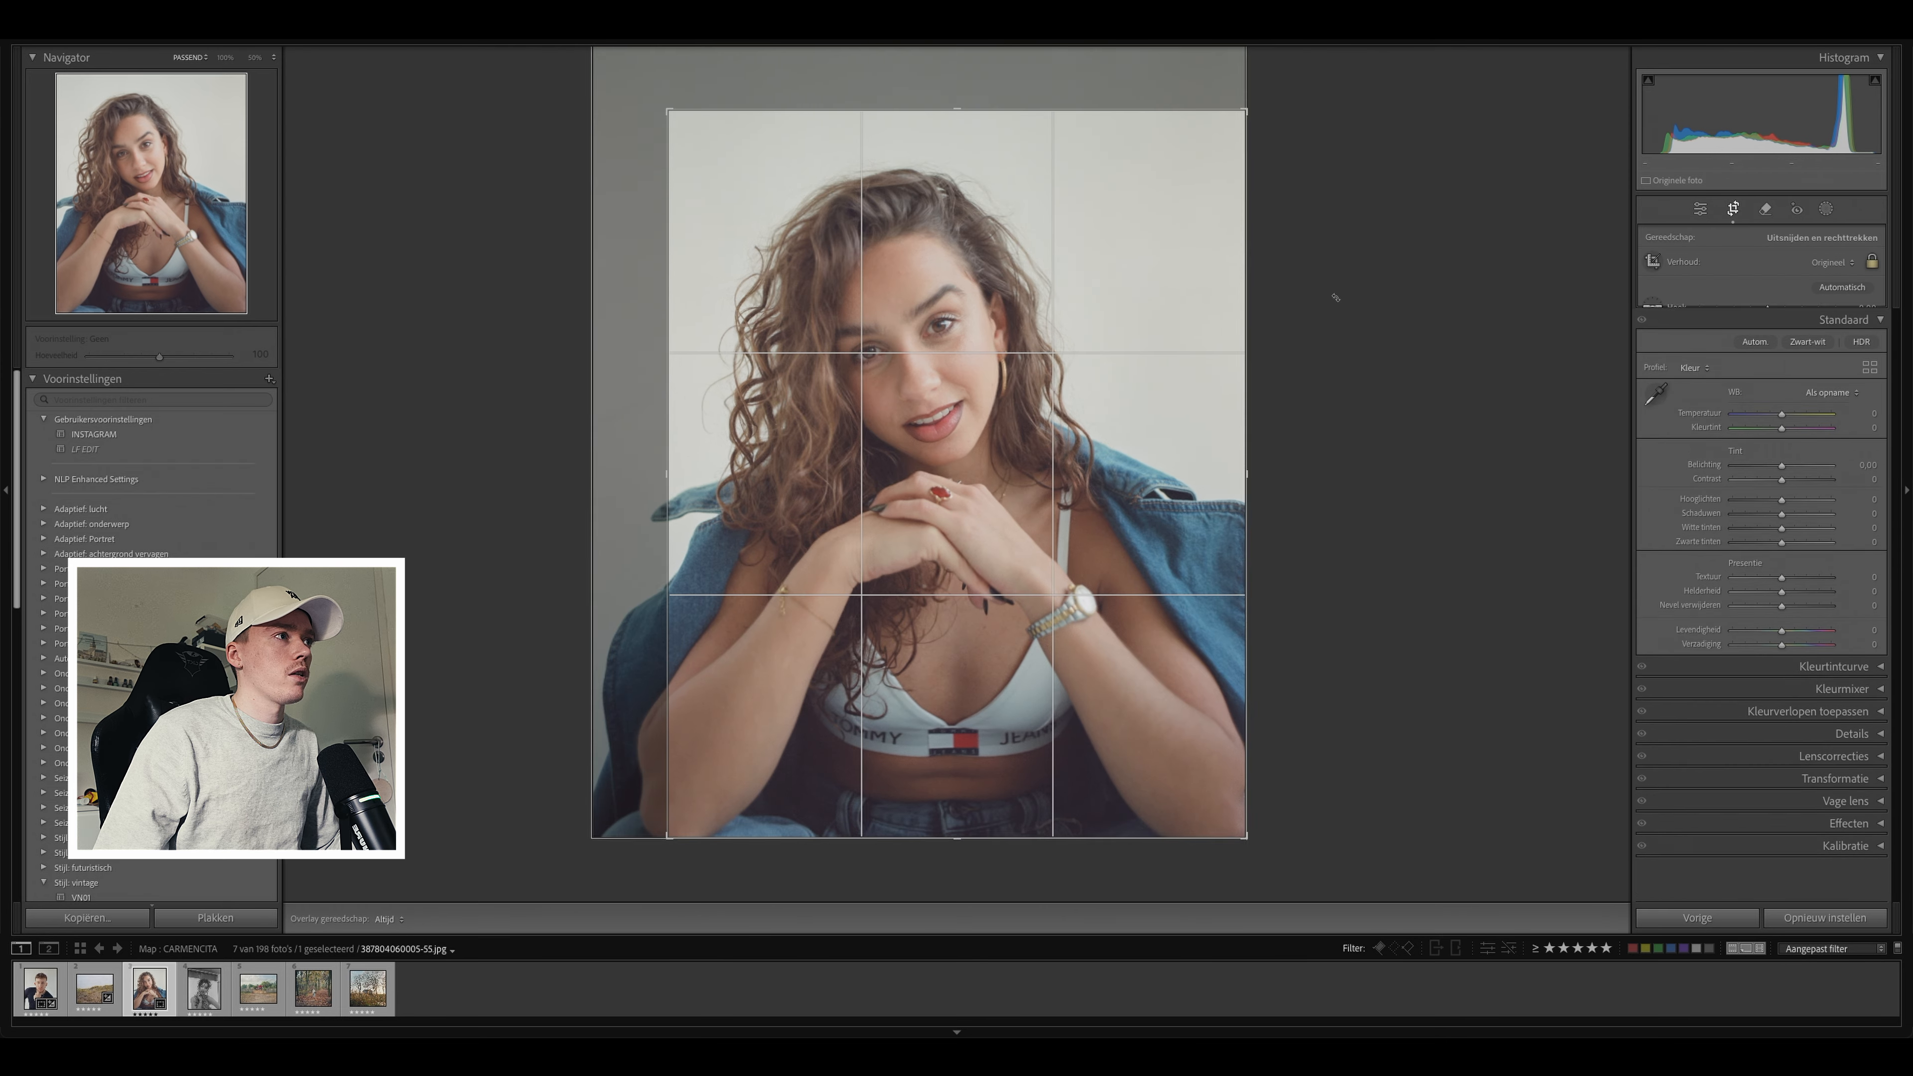
left_click_drag(925, 412, 964, 412)
key("Return")
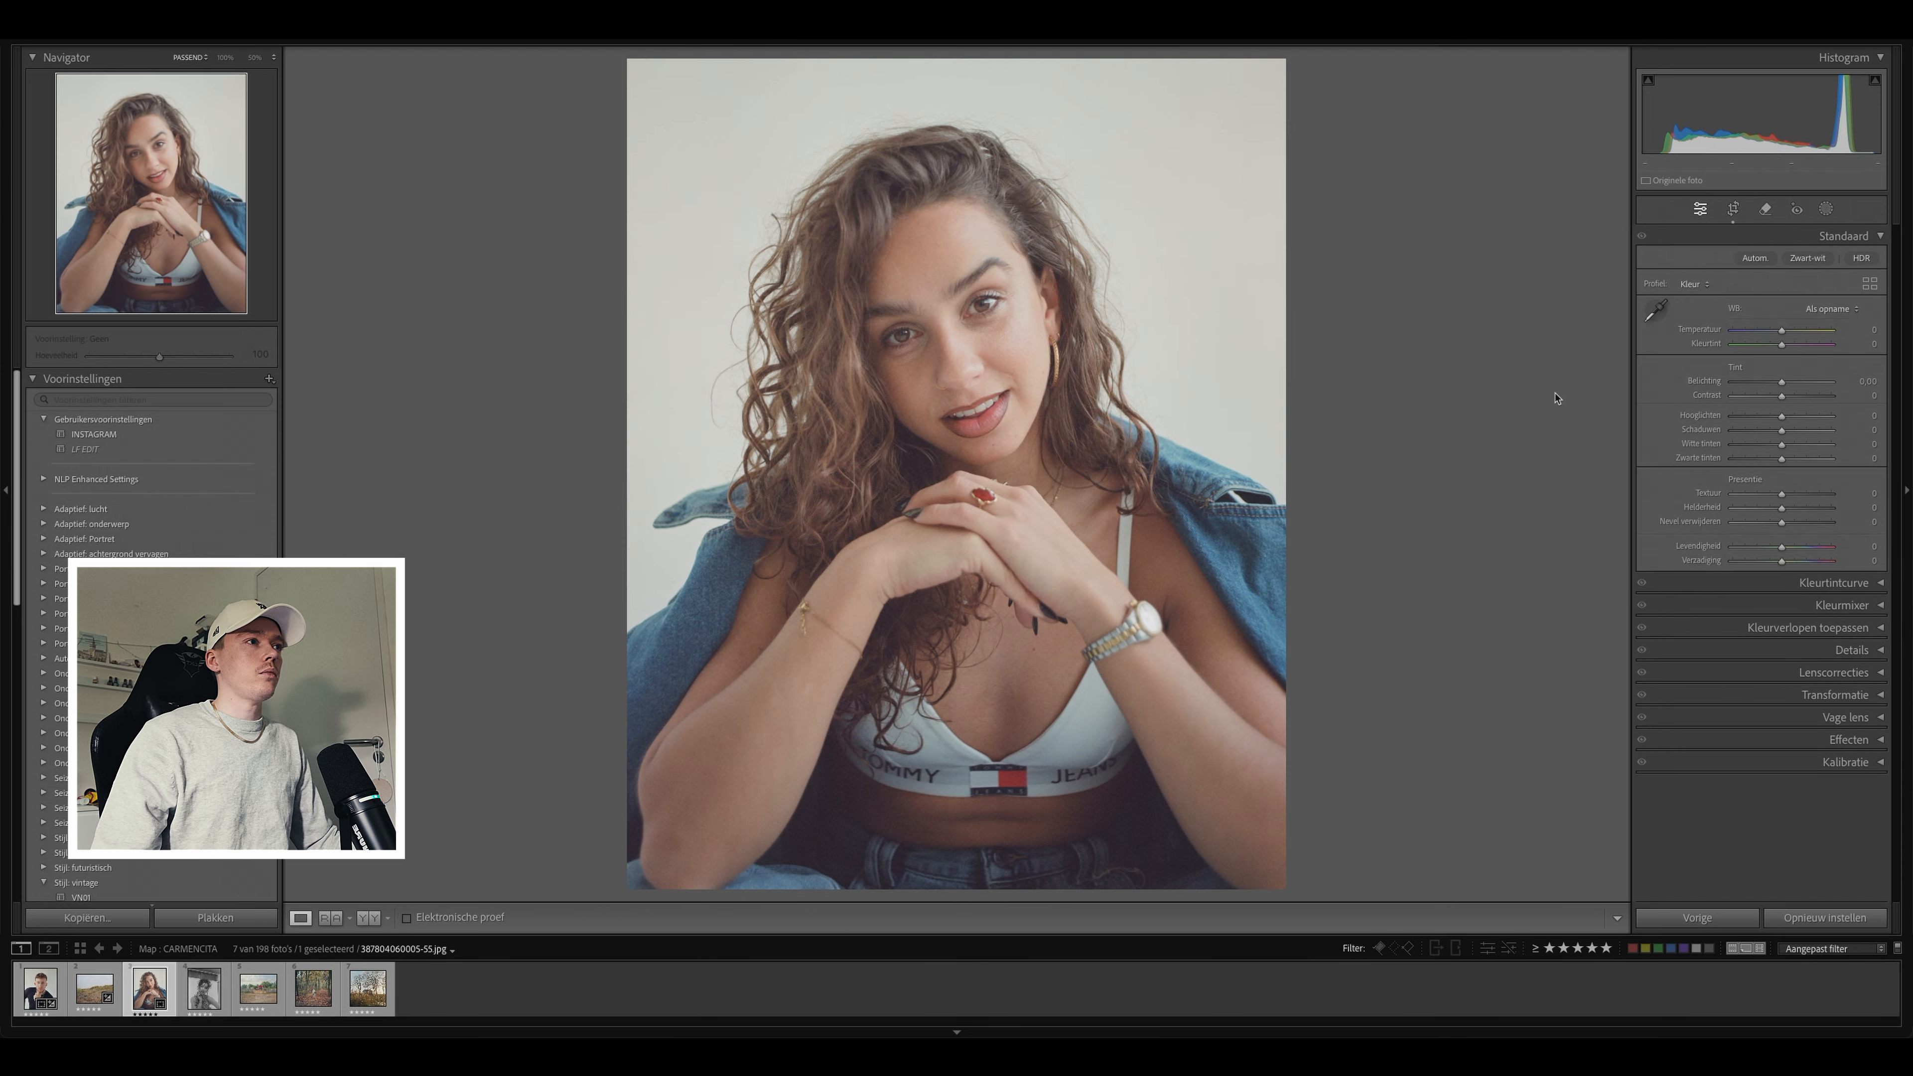
Step: Fine-tune the portrait's framing by nudging the image slightly left within the crop, and apply it
left_click(1734, 209)
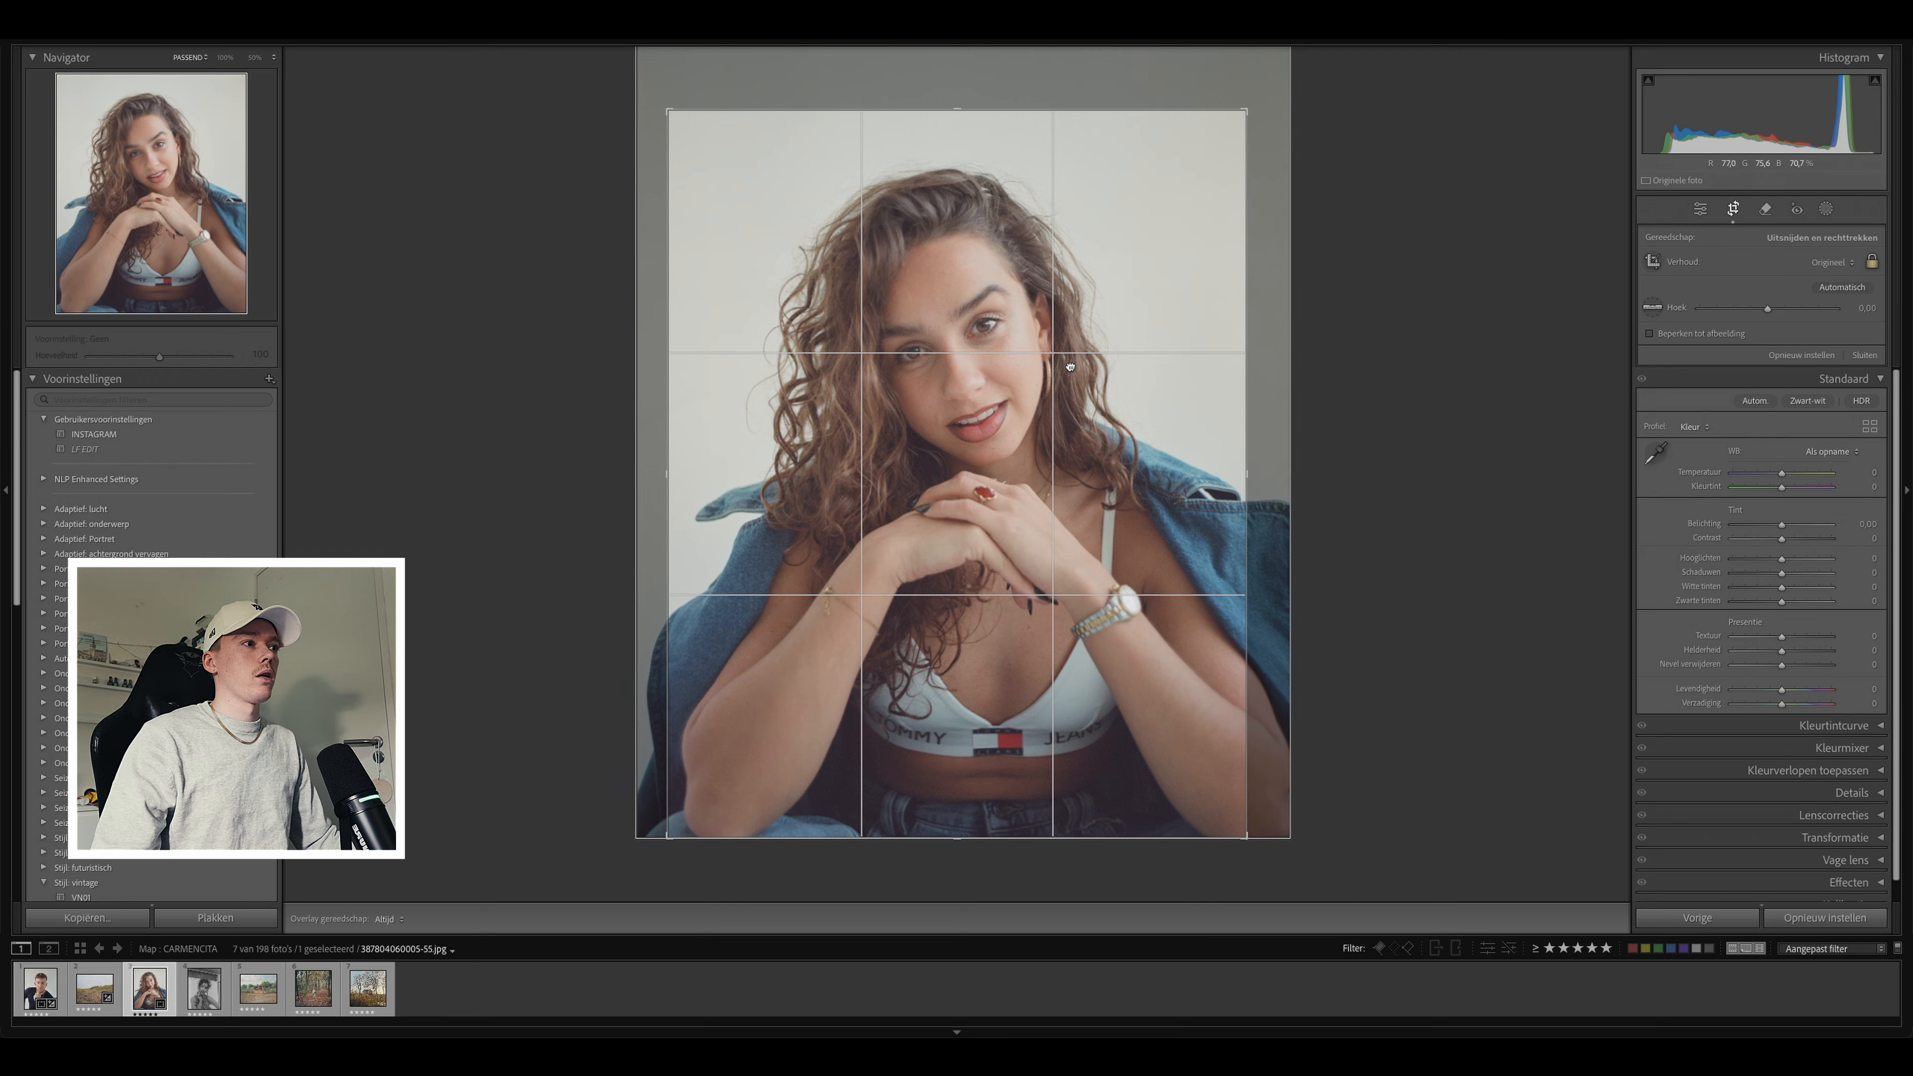
key("Return")
left_click(1733, 209)
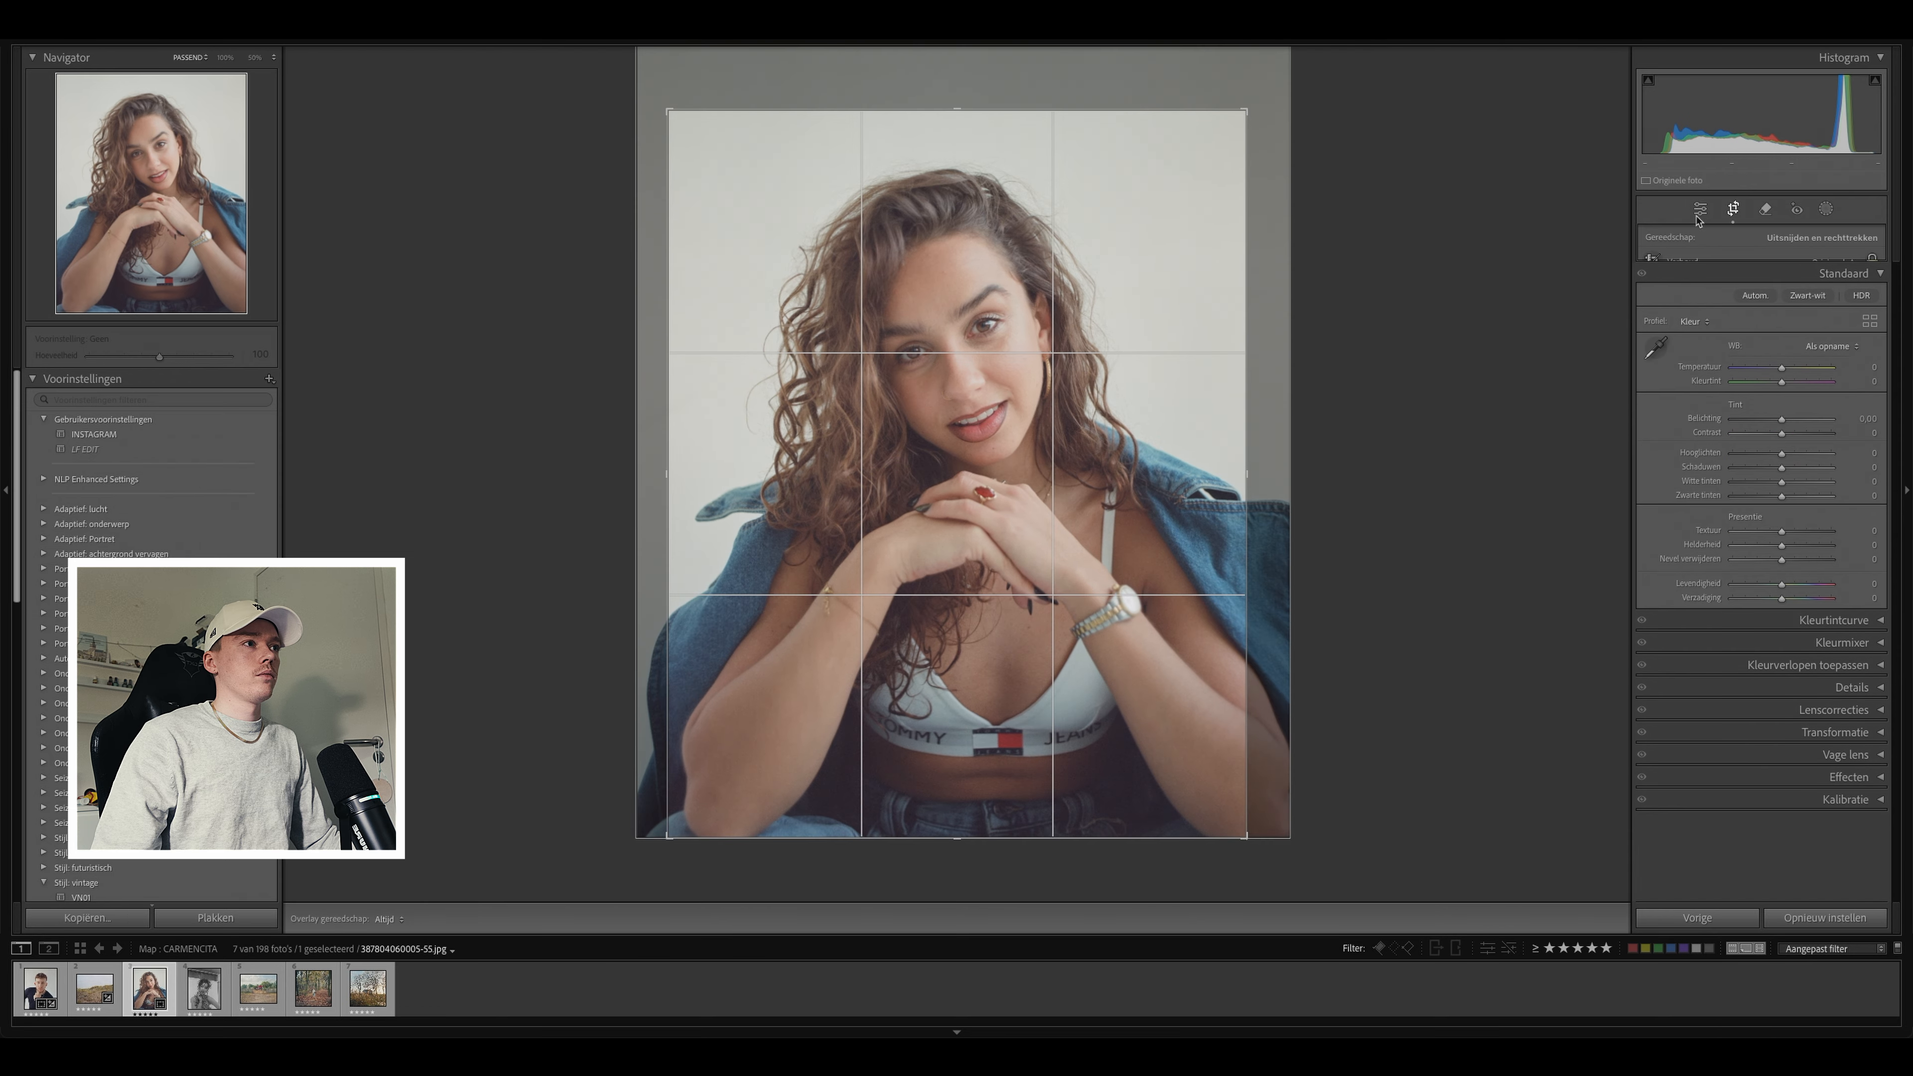
left_click_drag(1112, 445, 1105, 445)
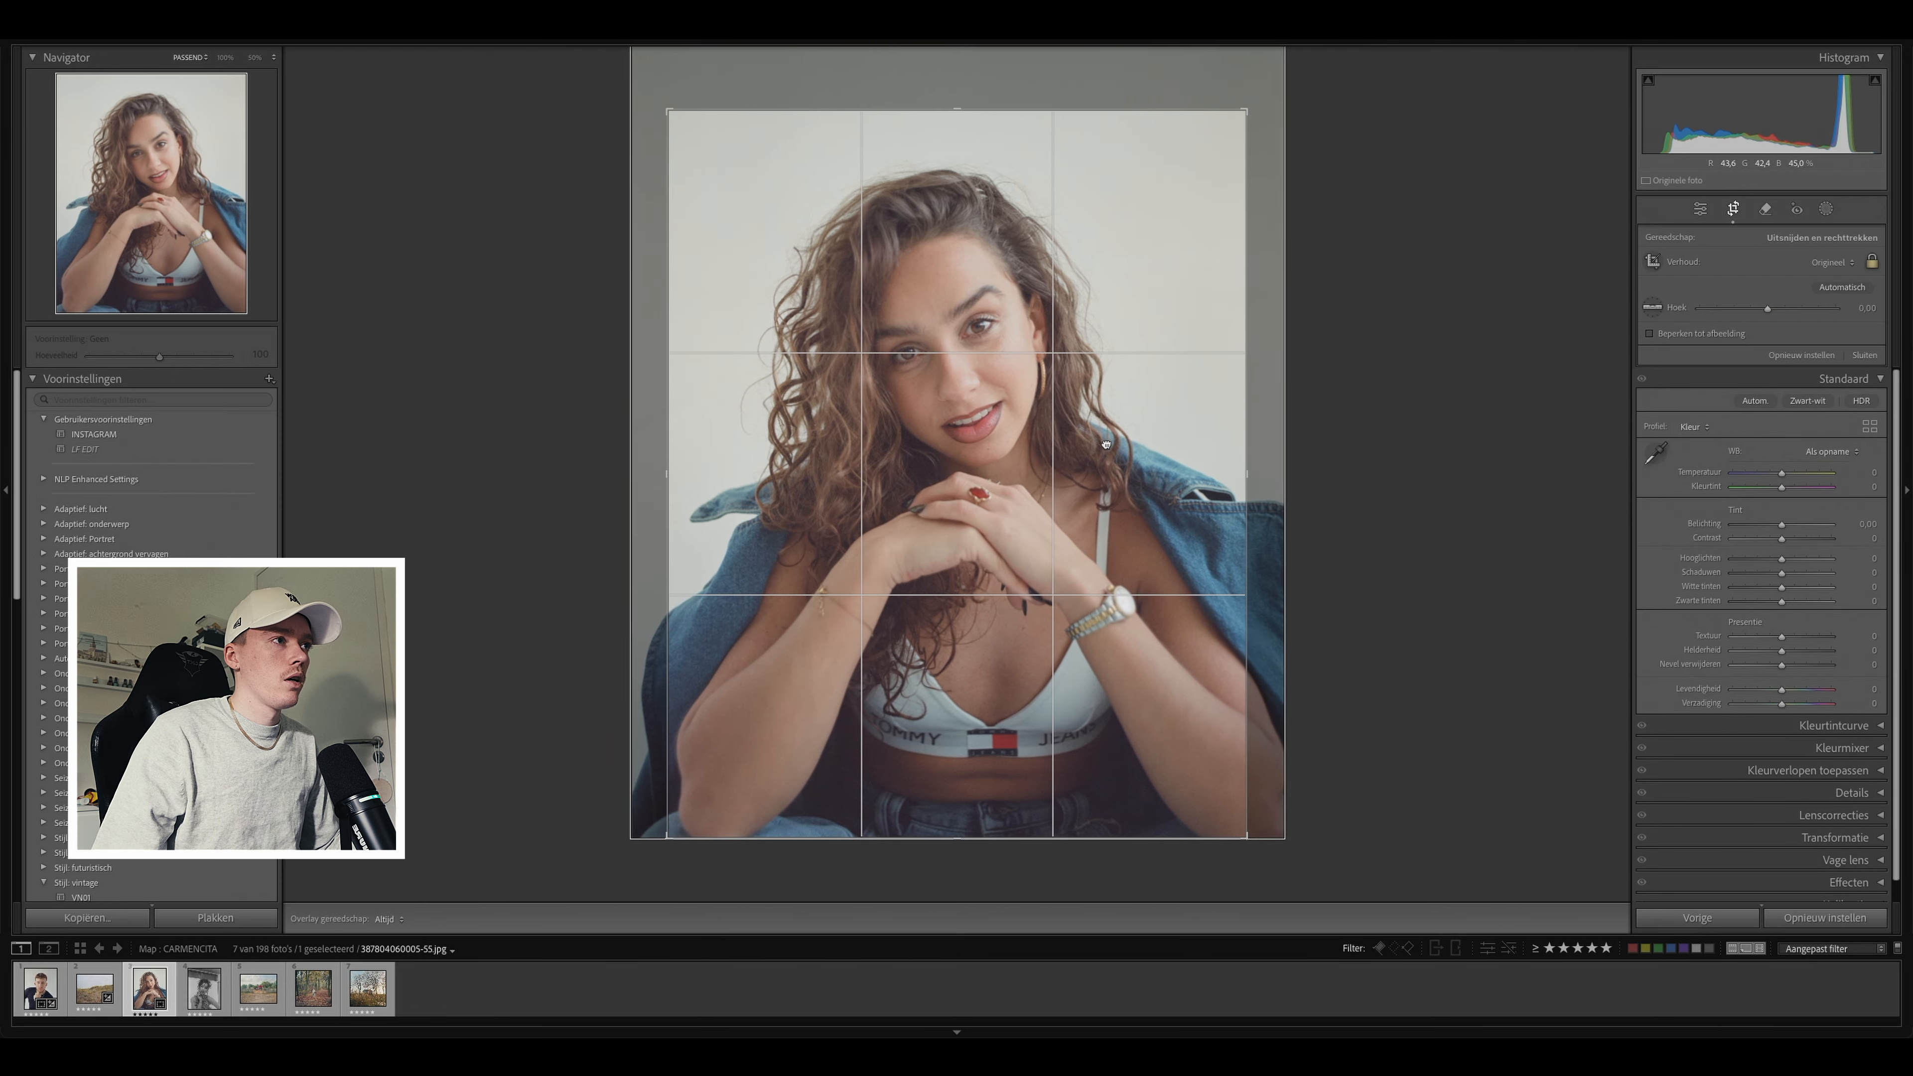
key("Return")
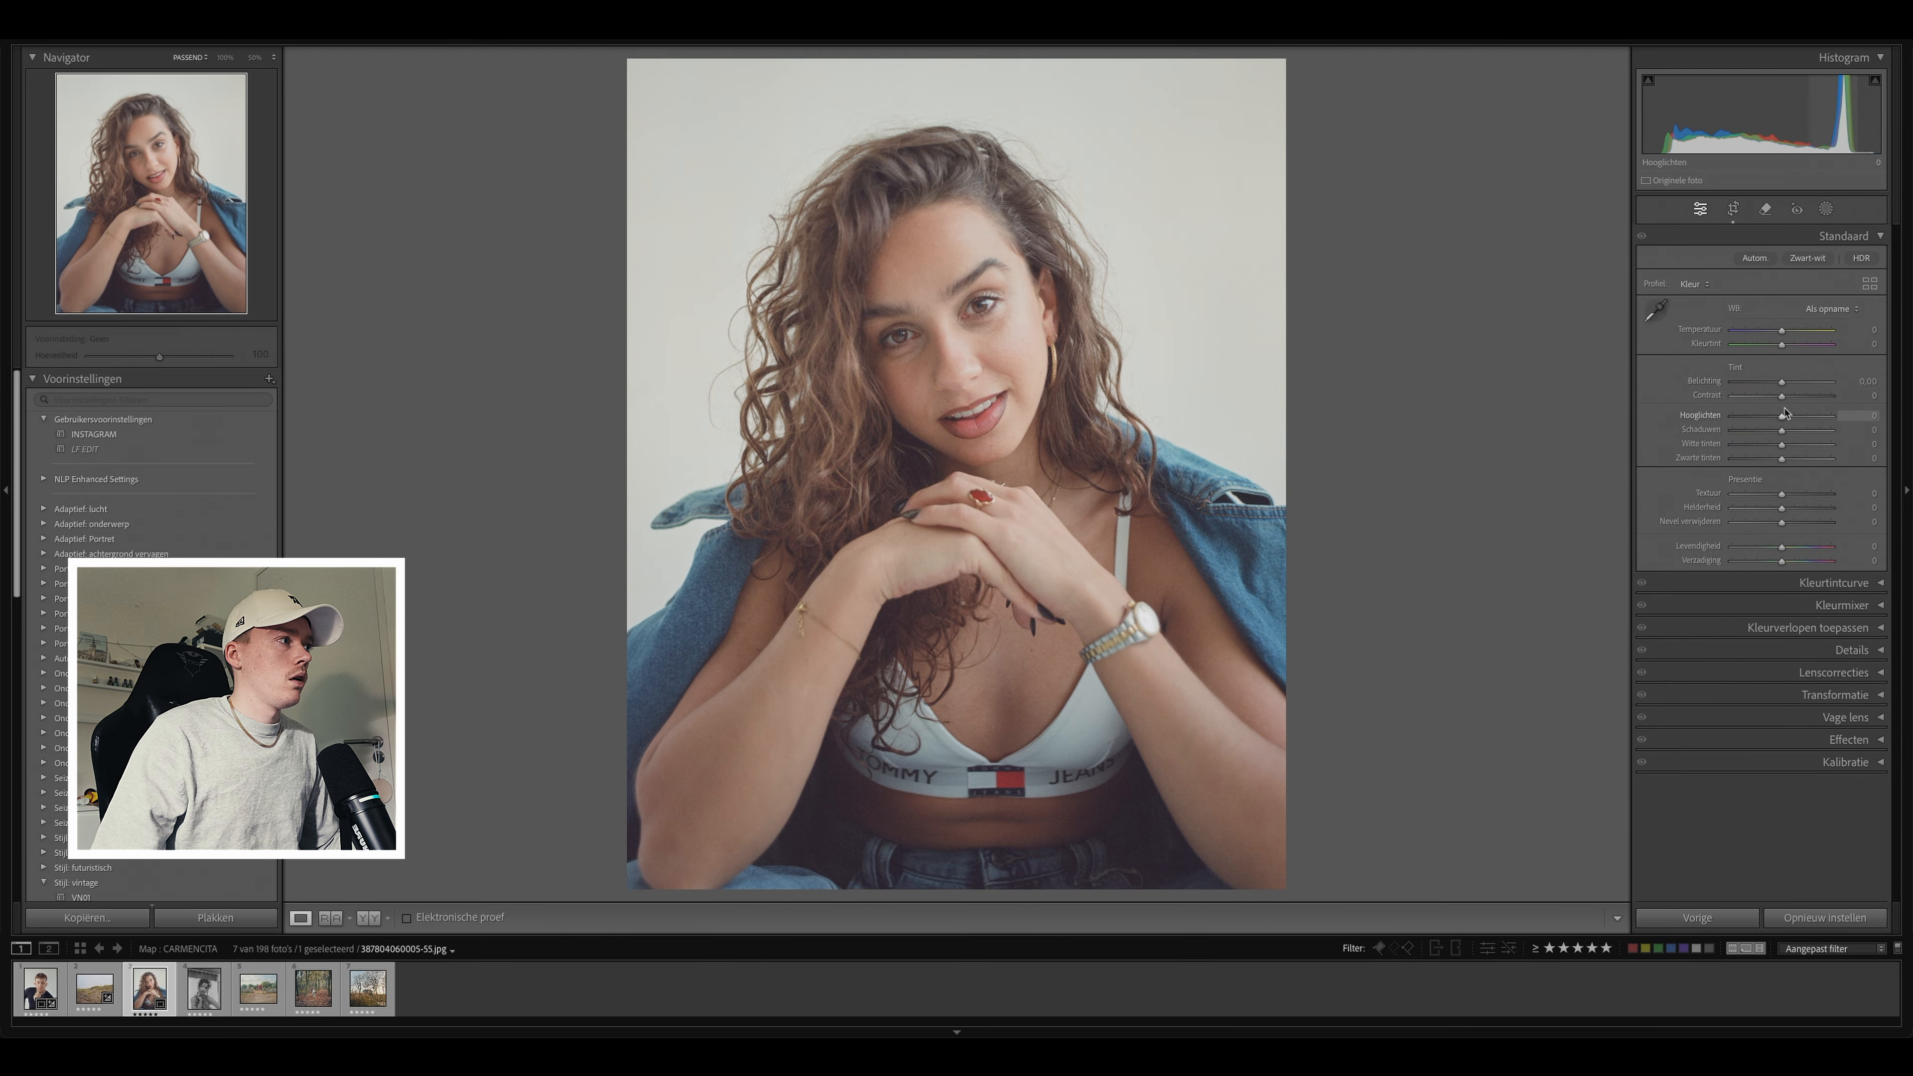
Step: Raise the denim jacket portrait's contrast to +30, and lower the shadows to -17 and the highlights to -2
left_click_drag(1784, 397, 1798, 398)
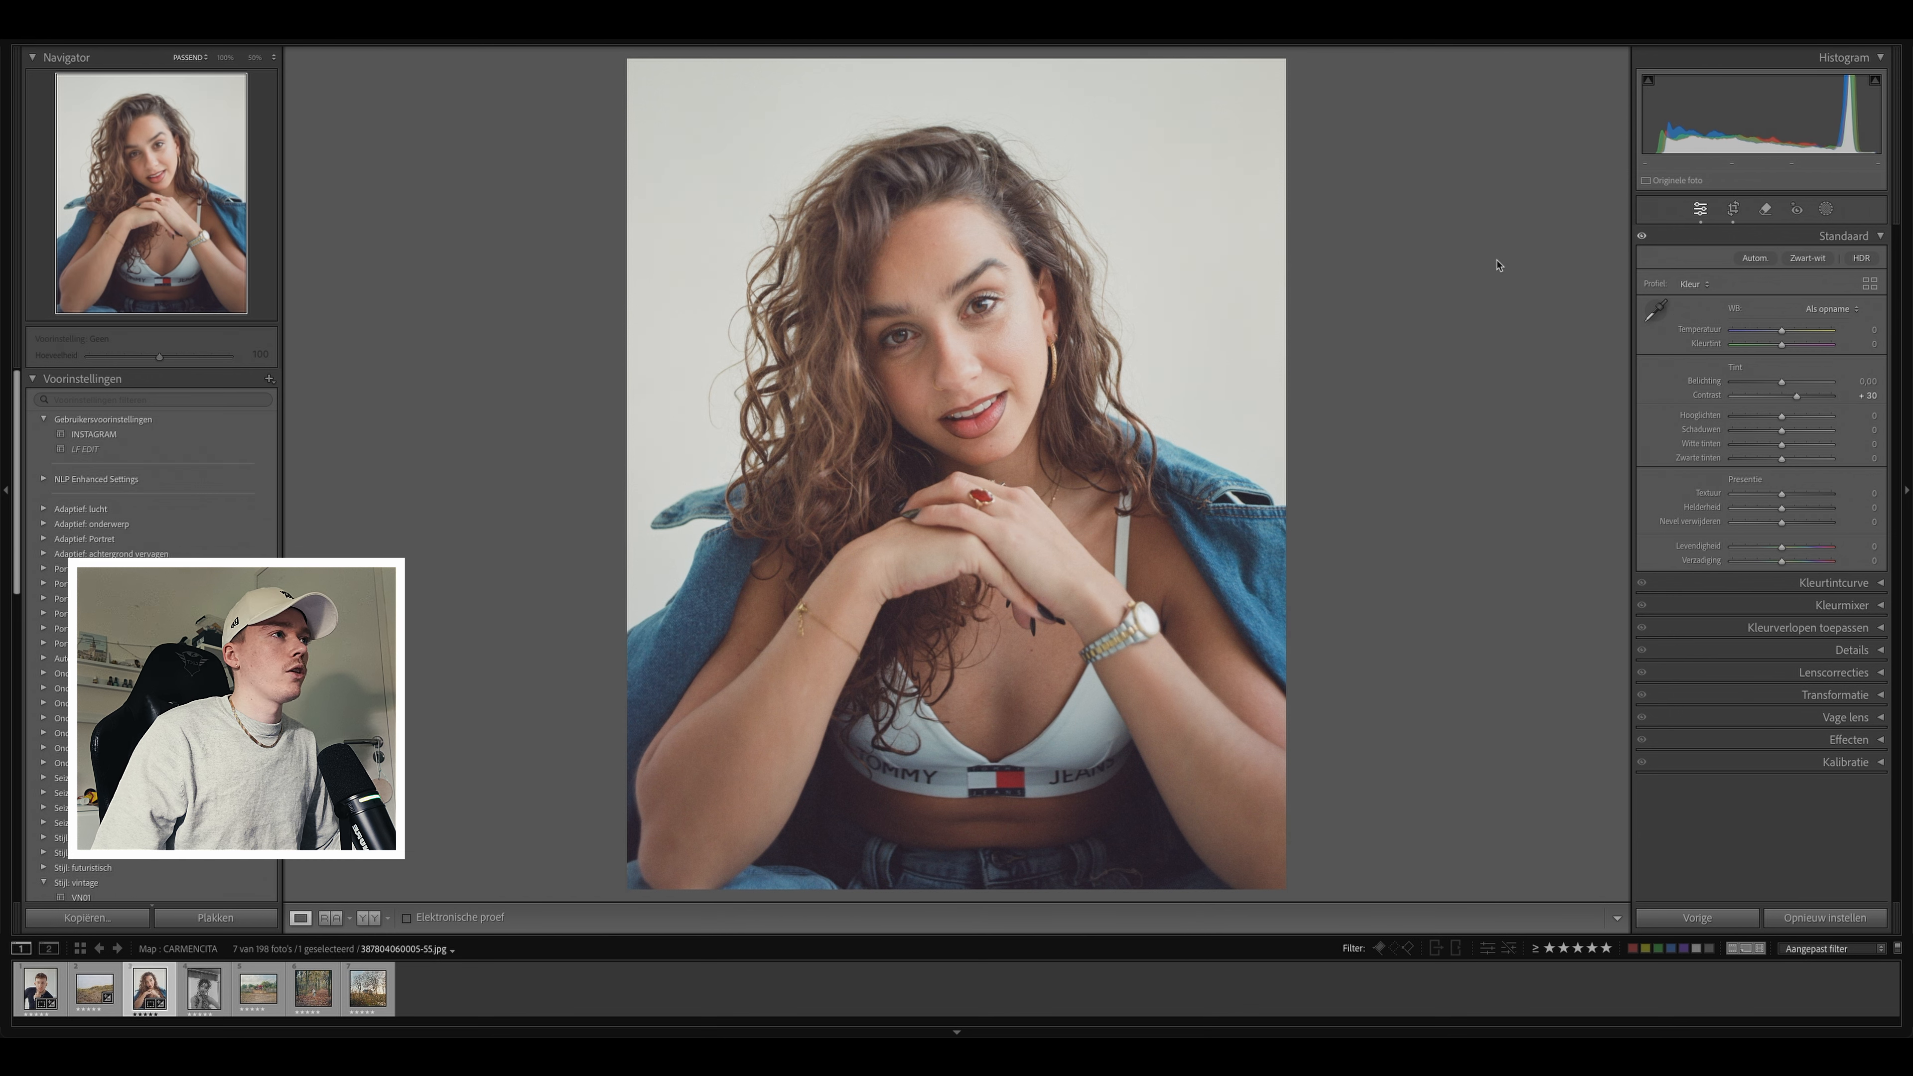
left_click(1002, 235)
scroll(1213, 305, "down", 10)
scroll(1212, 305, "right", 8)
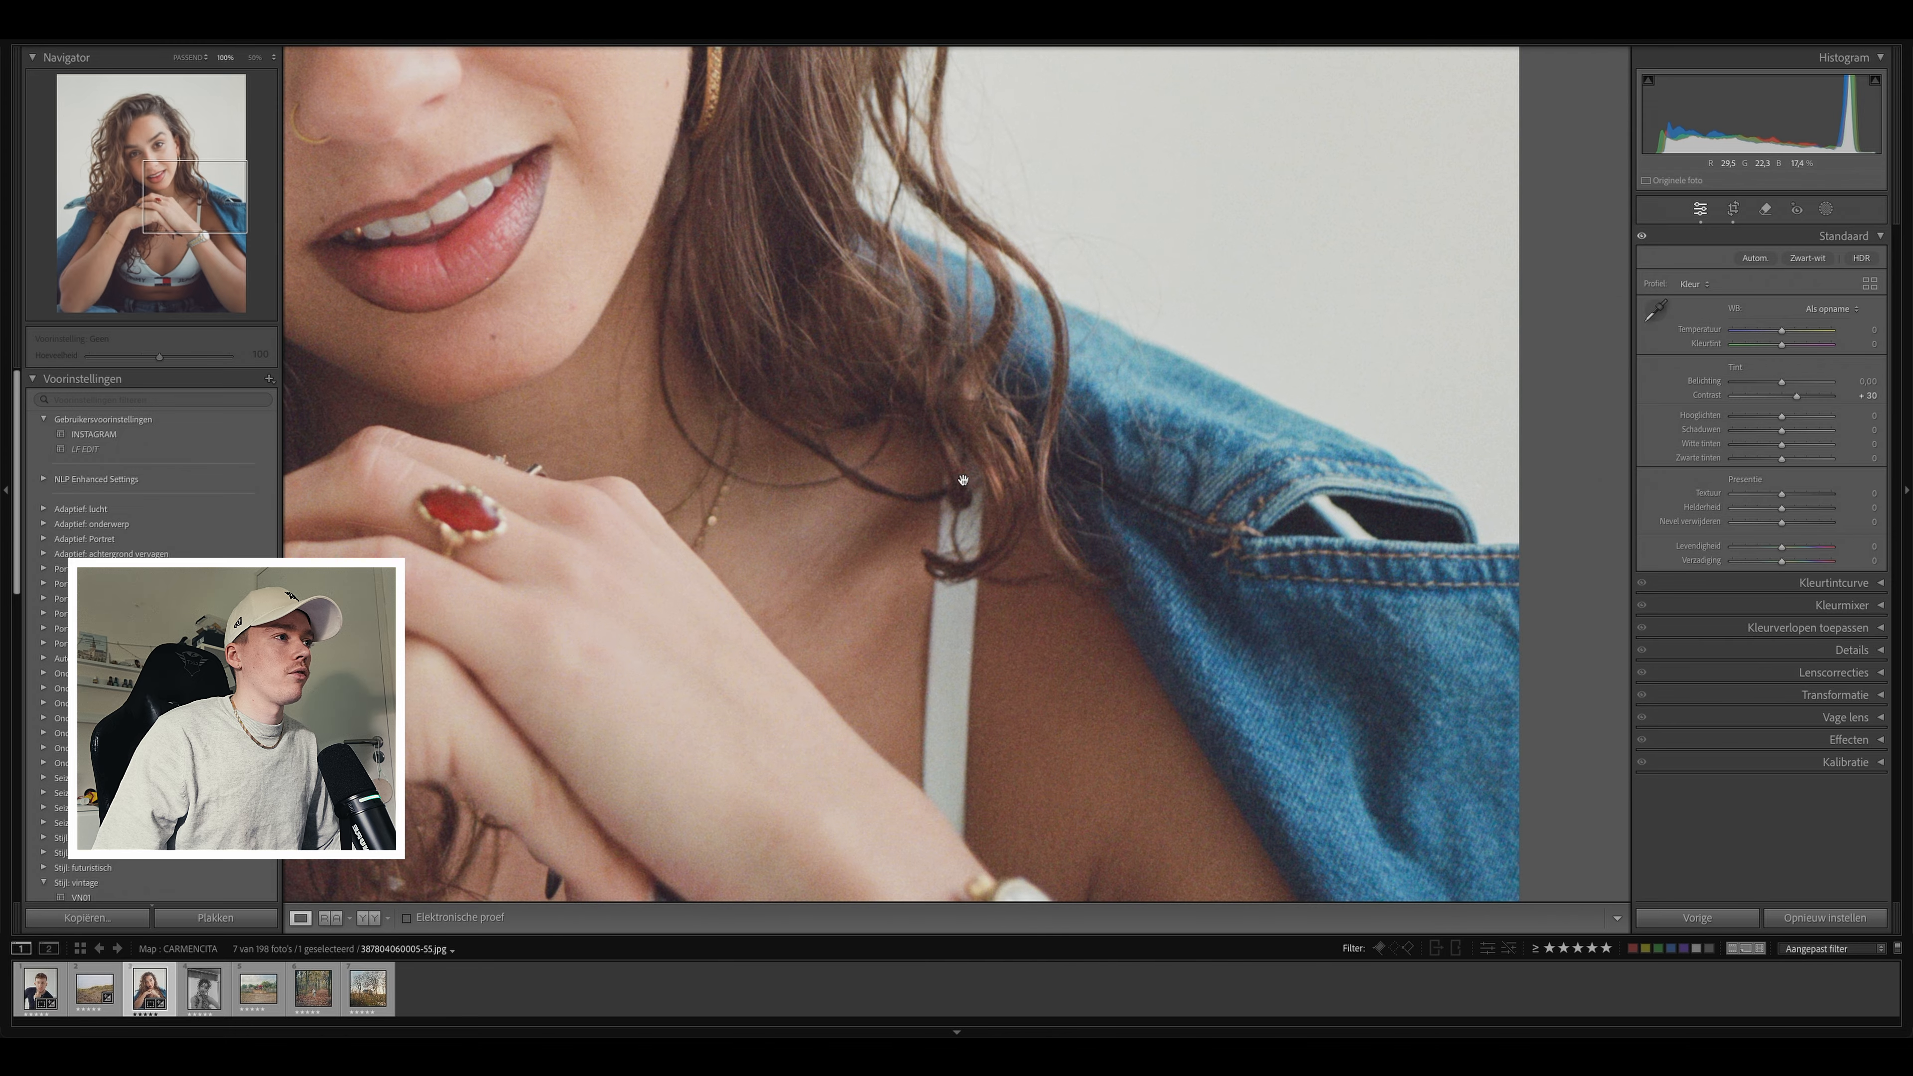
left_click(1277, 627)
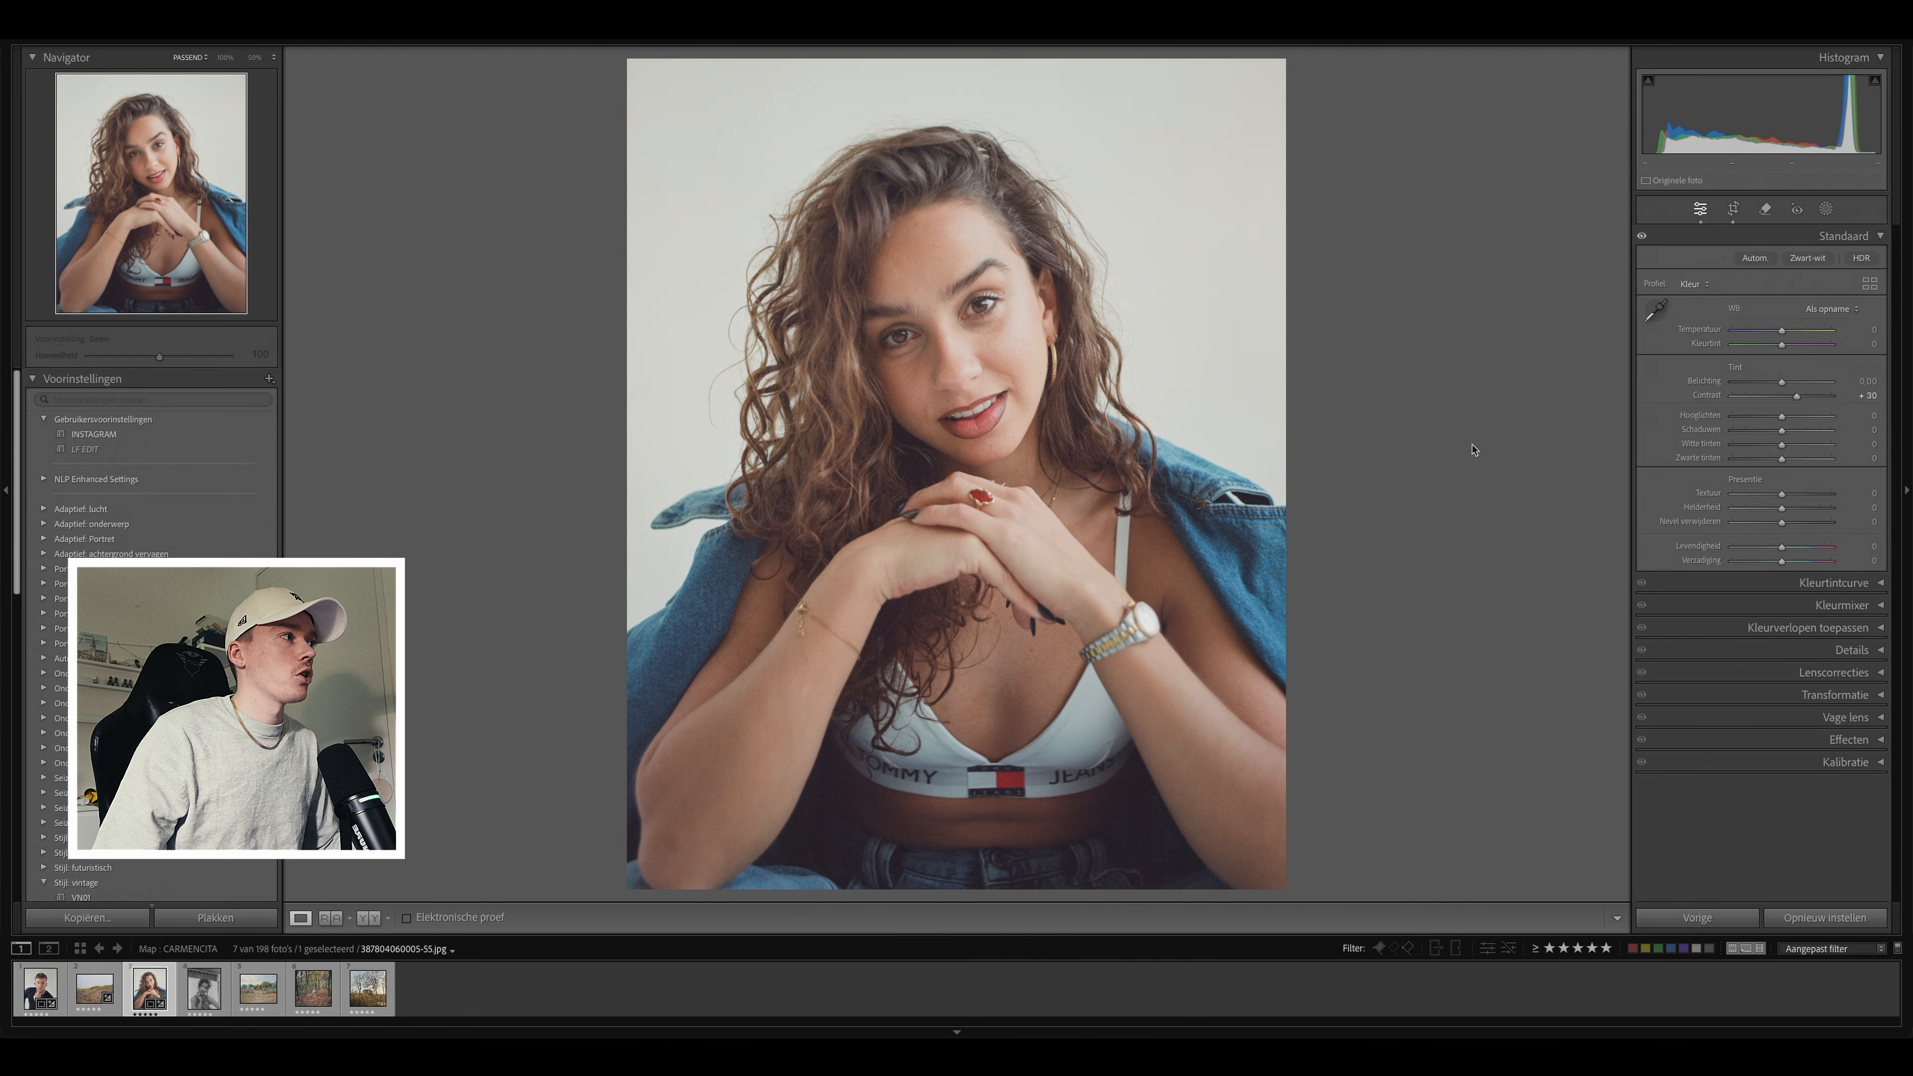
left_click(1774, 431)
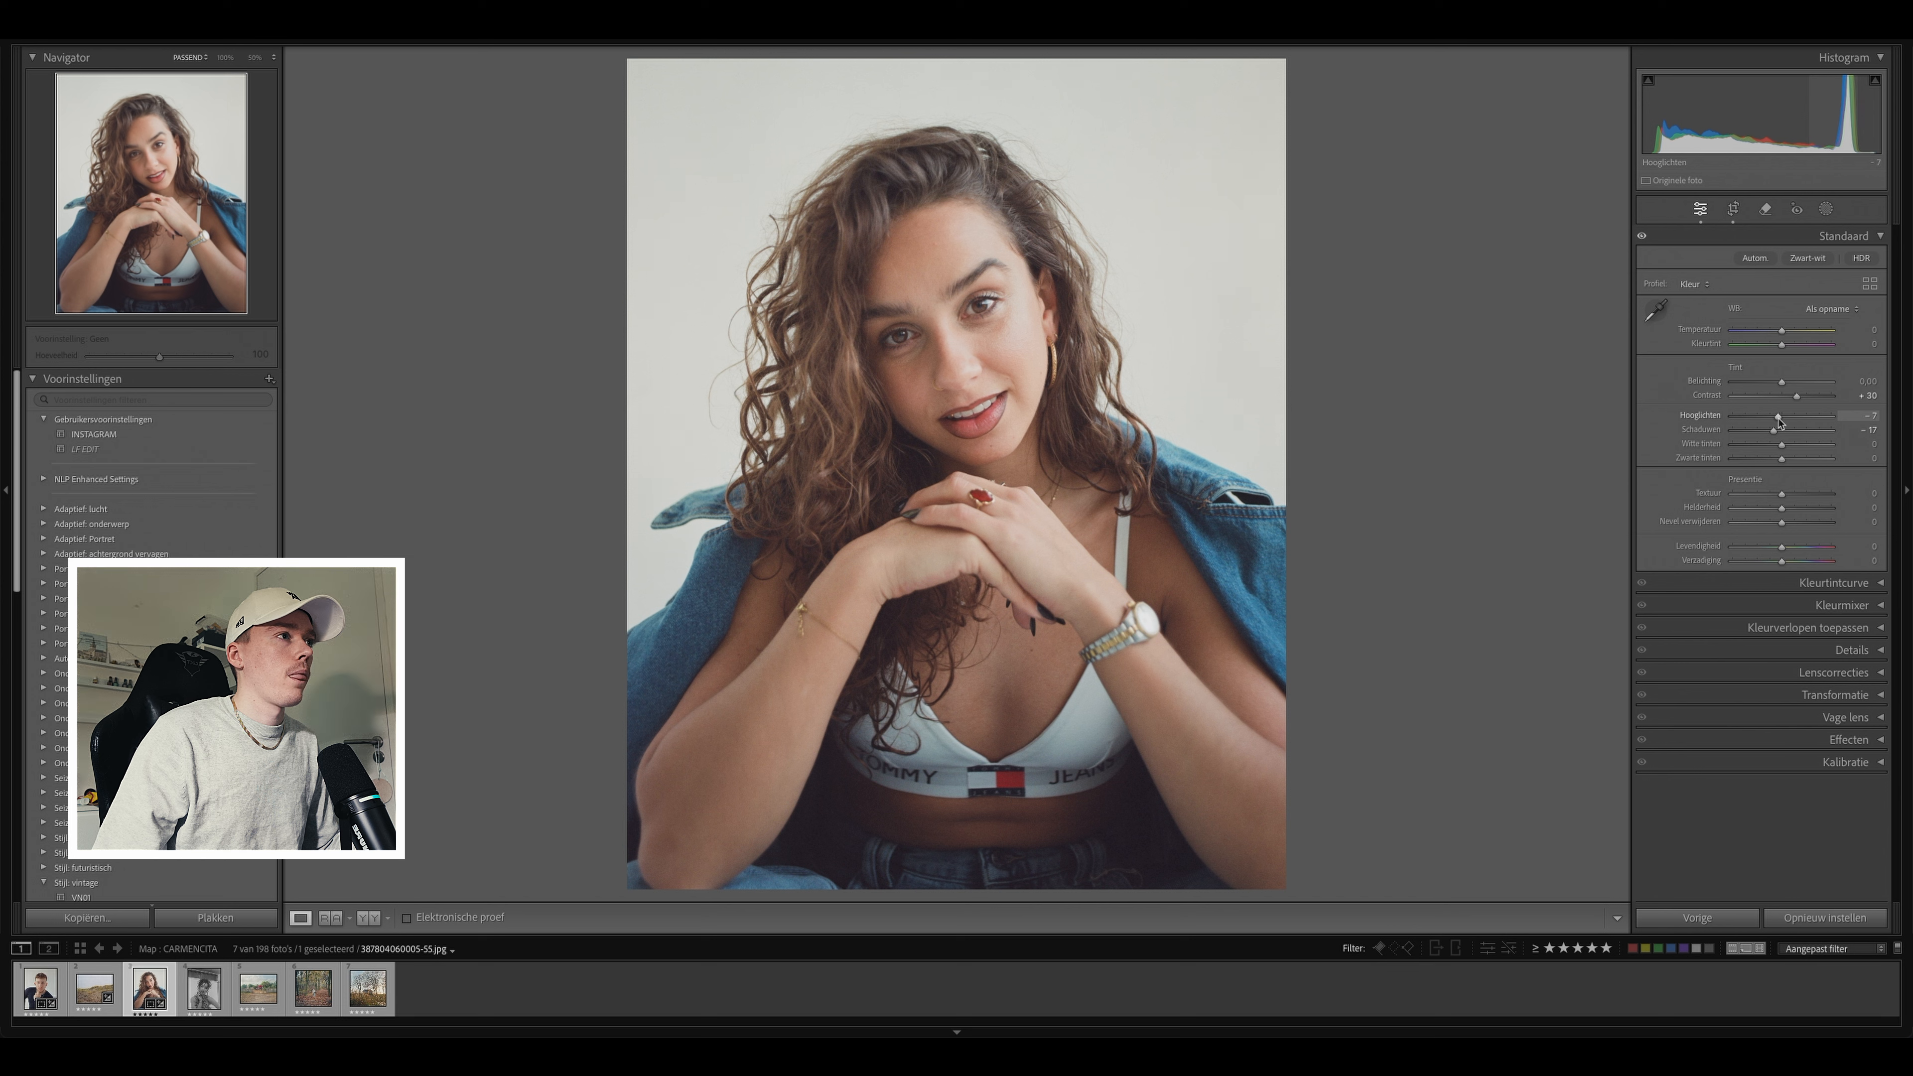
left_click_drag(1783, 416, 1781, 417)
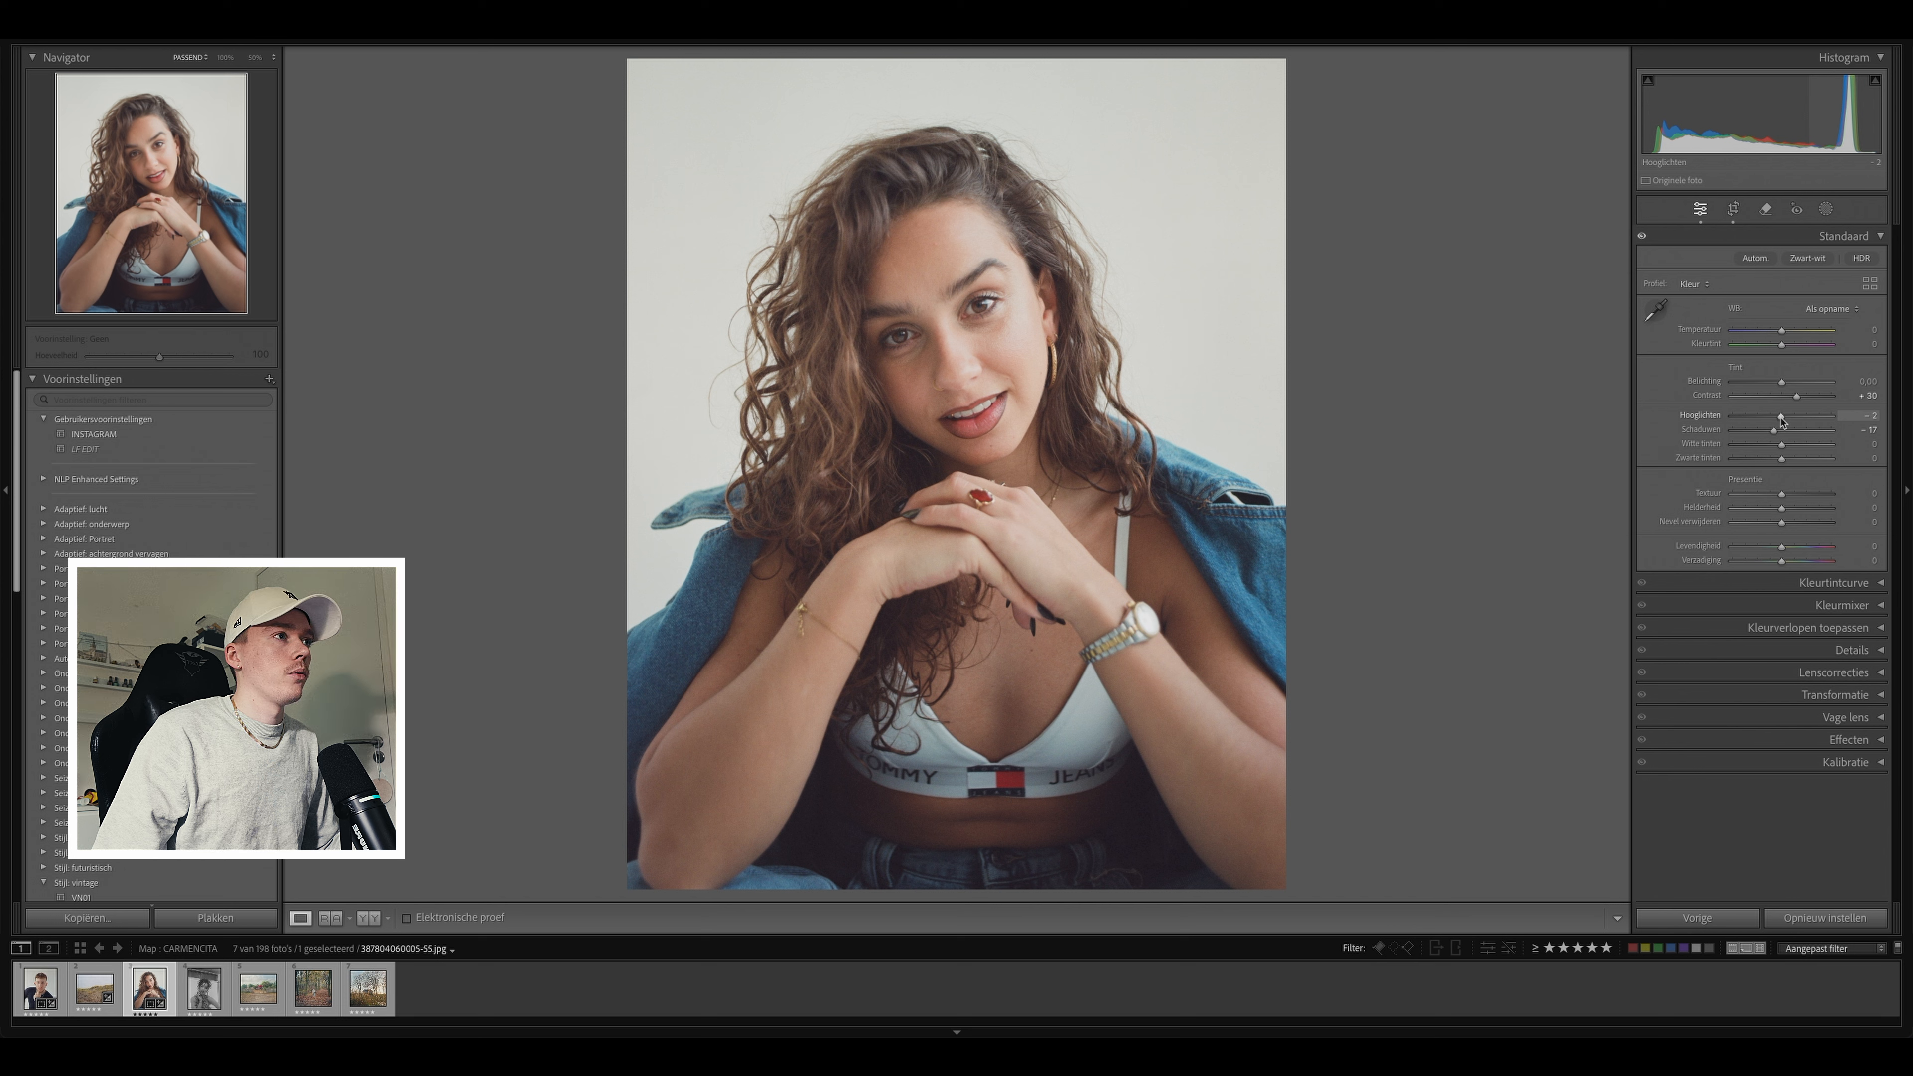
Step: Try a slightly warmer temperature on the portrait, reset it to 0, and set the tint to -3
left_click(1783, 332)
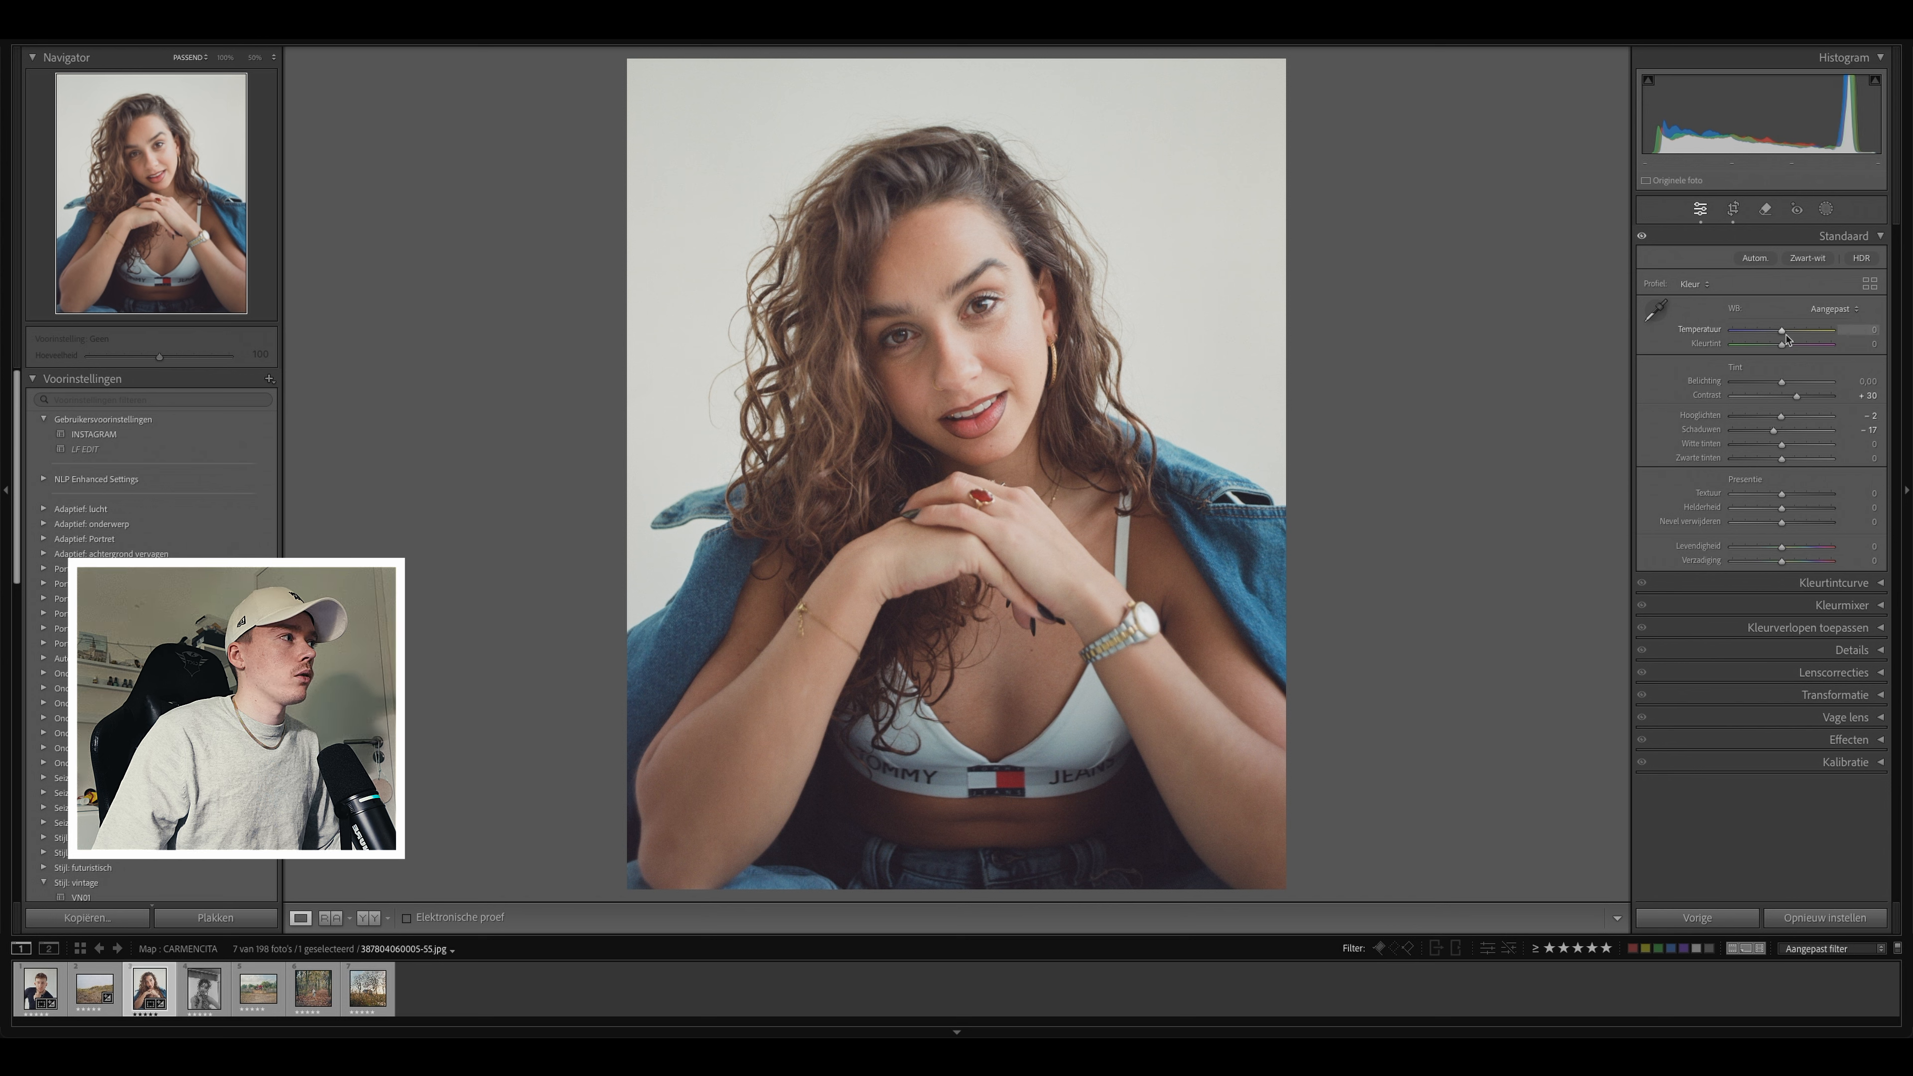
left_click_drag(1782, 337, 1784, 336)
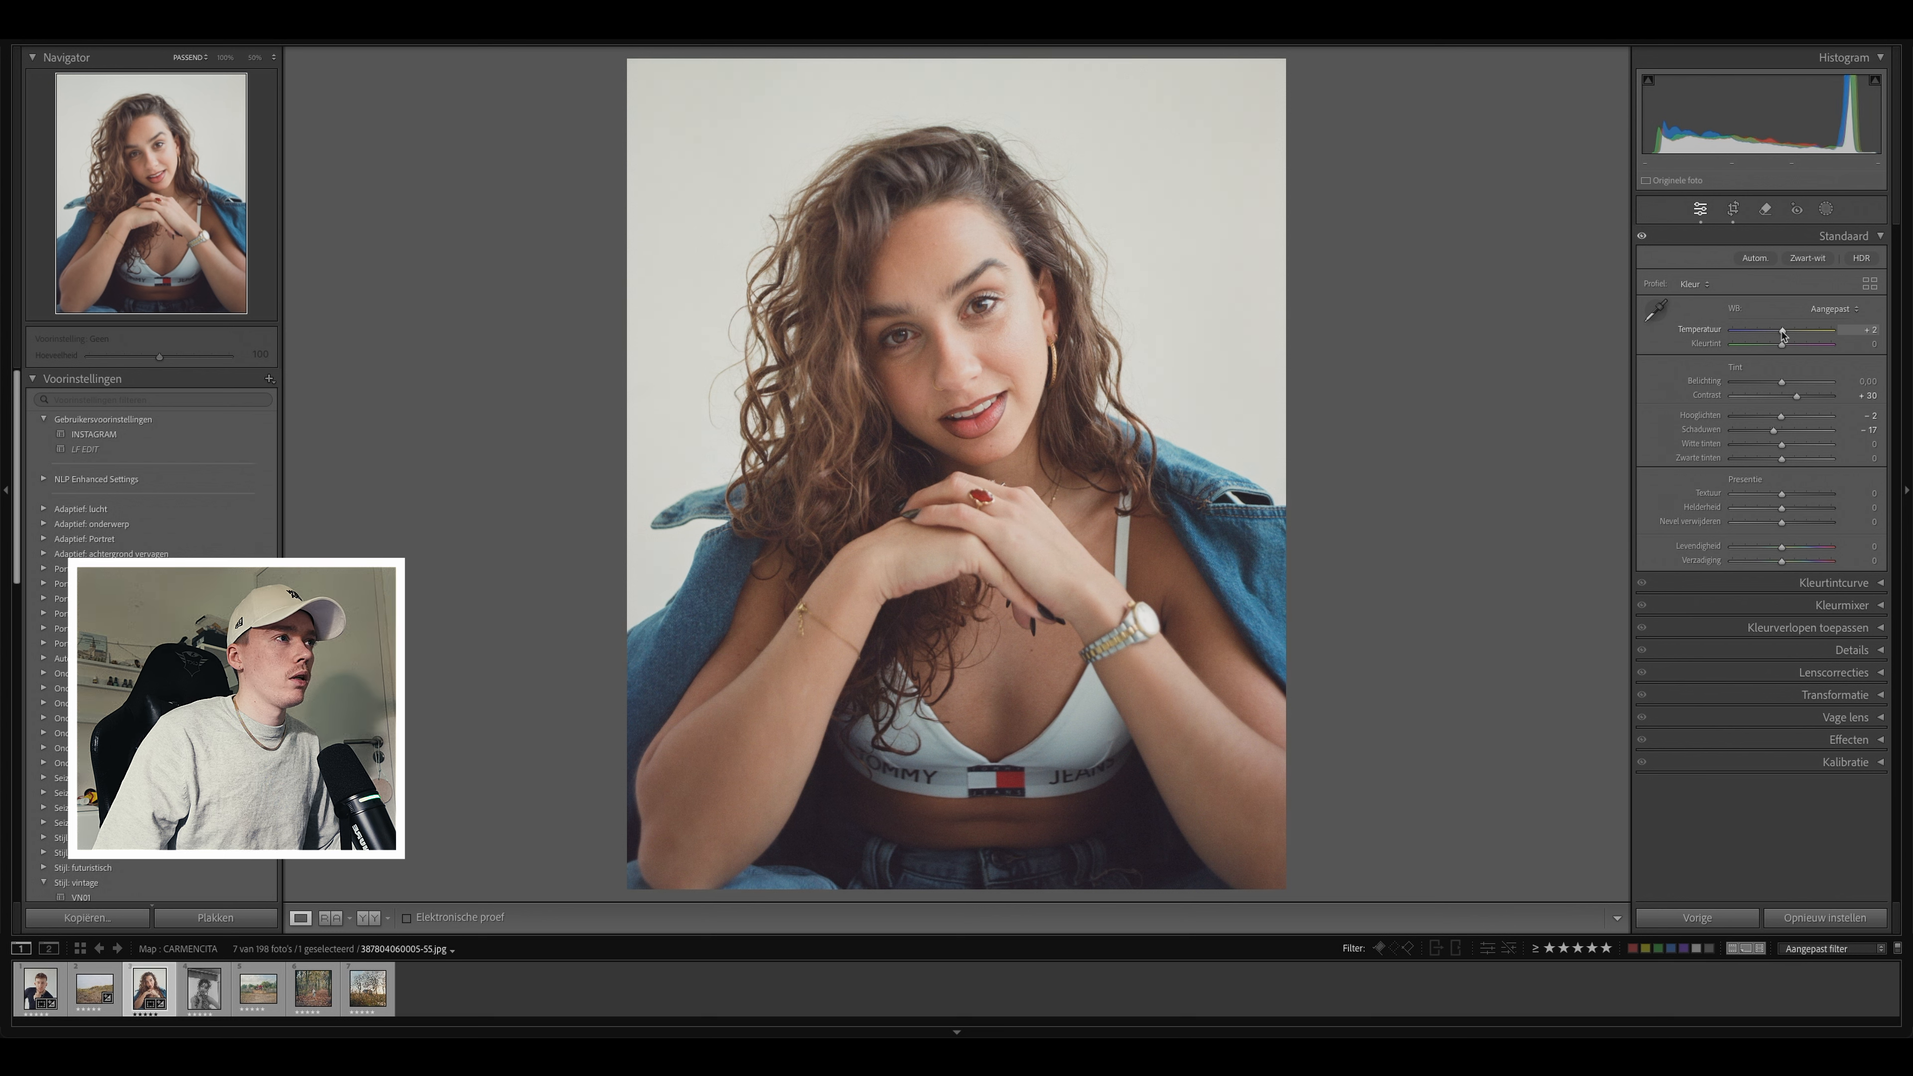
double_click(1783, 333)
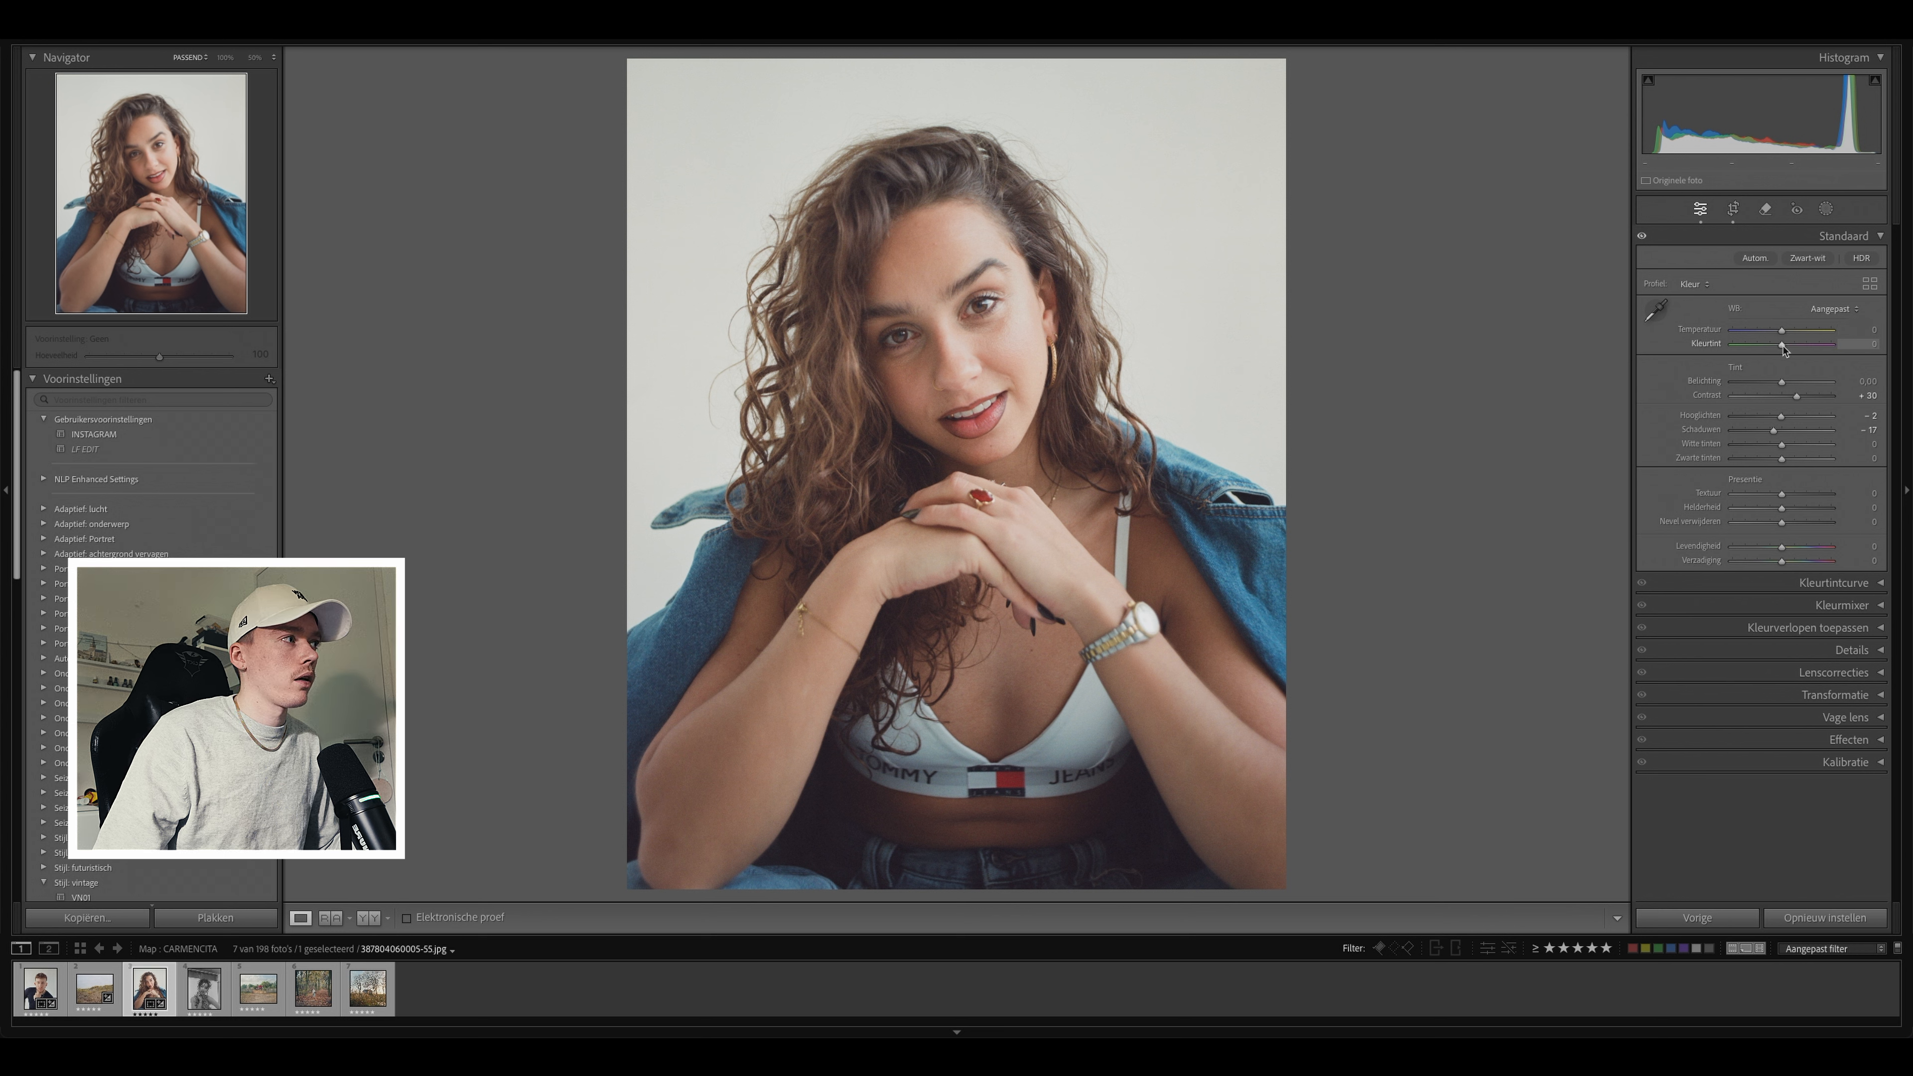
left_click_drag(1784, 348, 1782, 348)
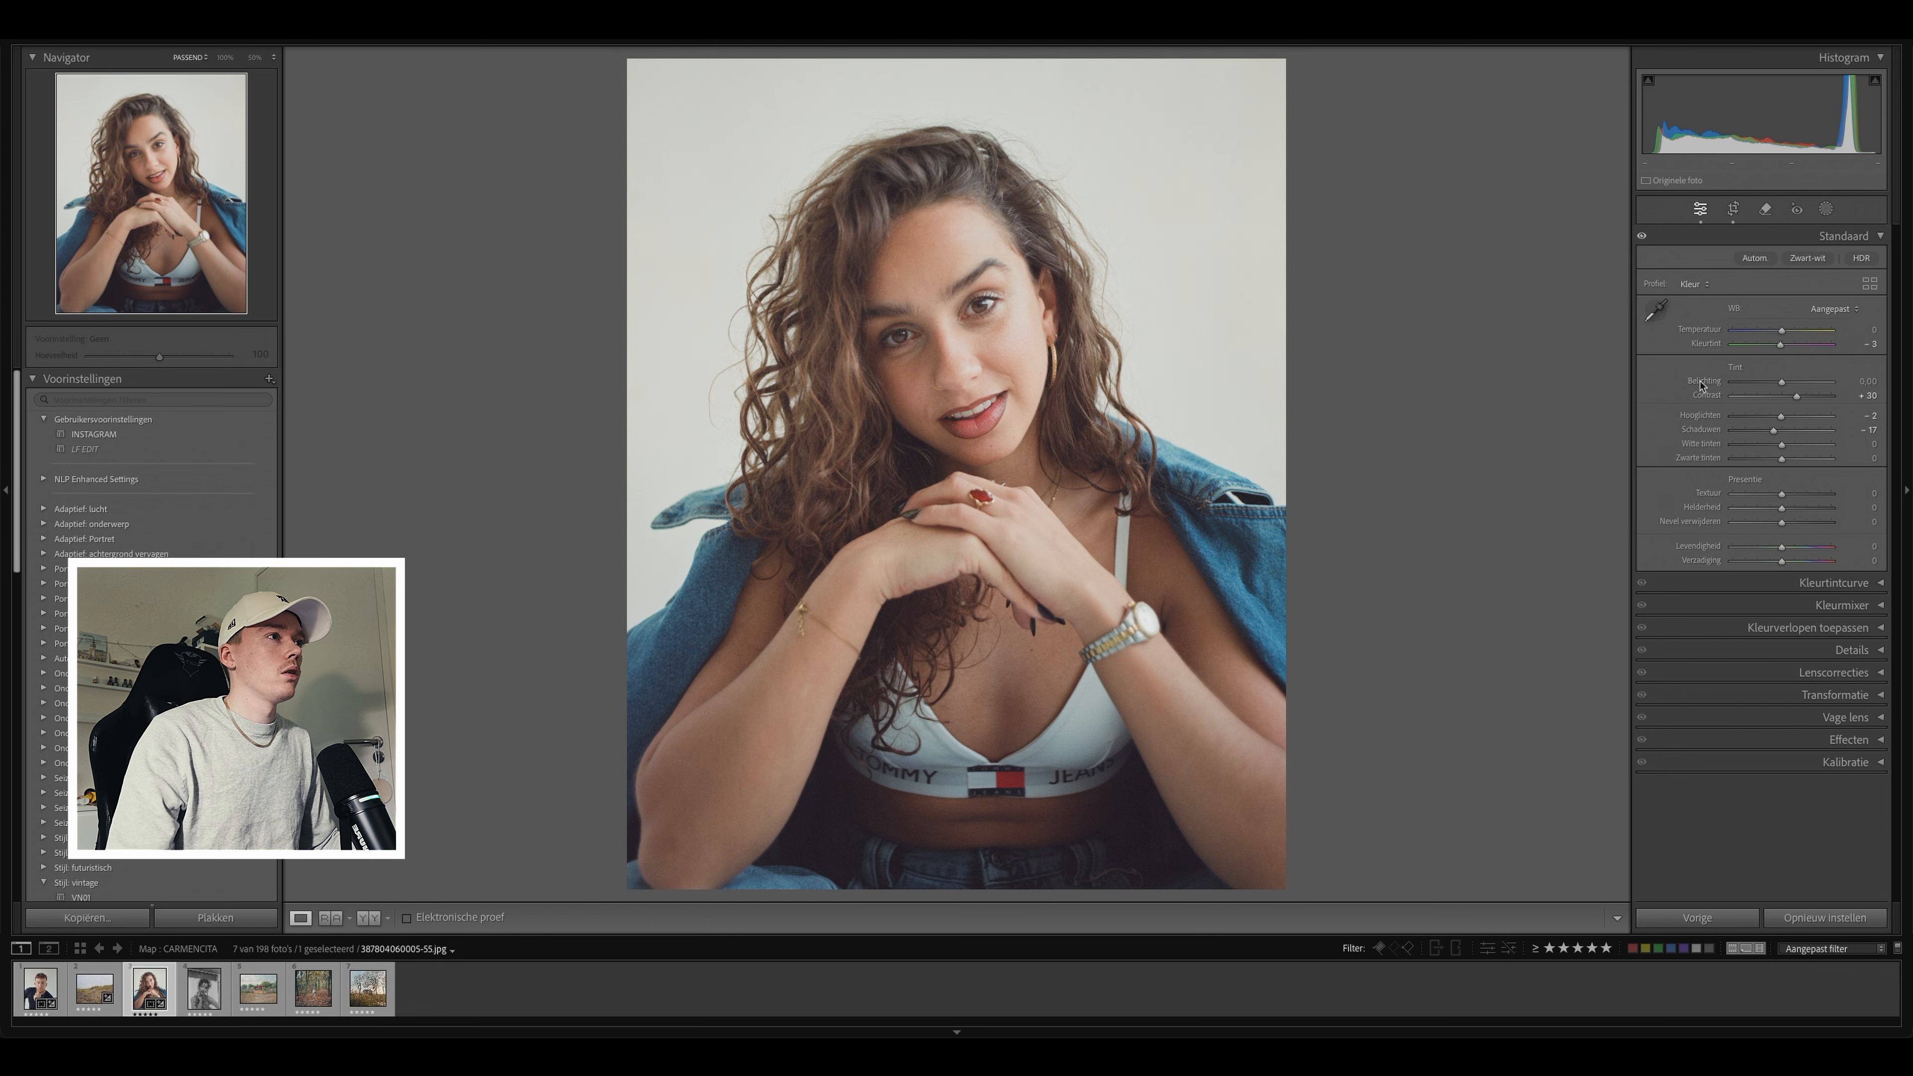
Step: Set the portrait's texture and clarity to +10 each, and check the woman's face up close
left_click(1856, 491)
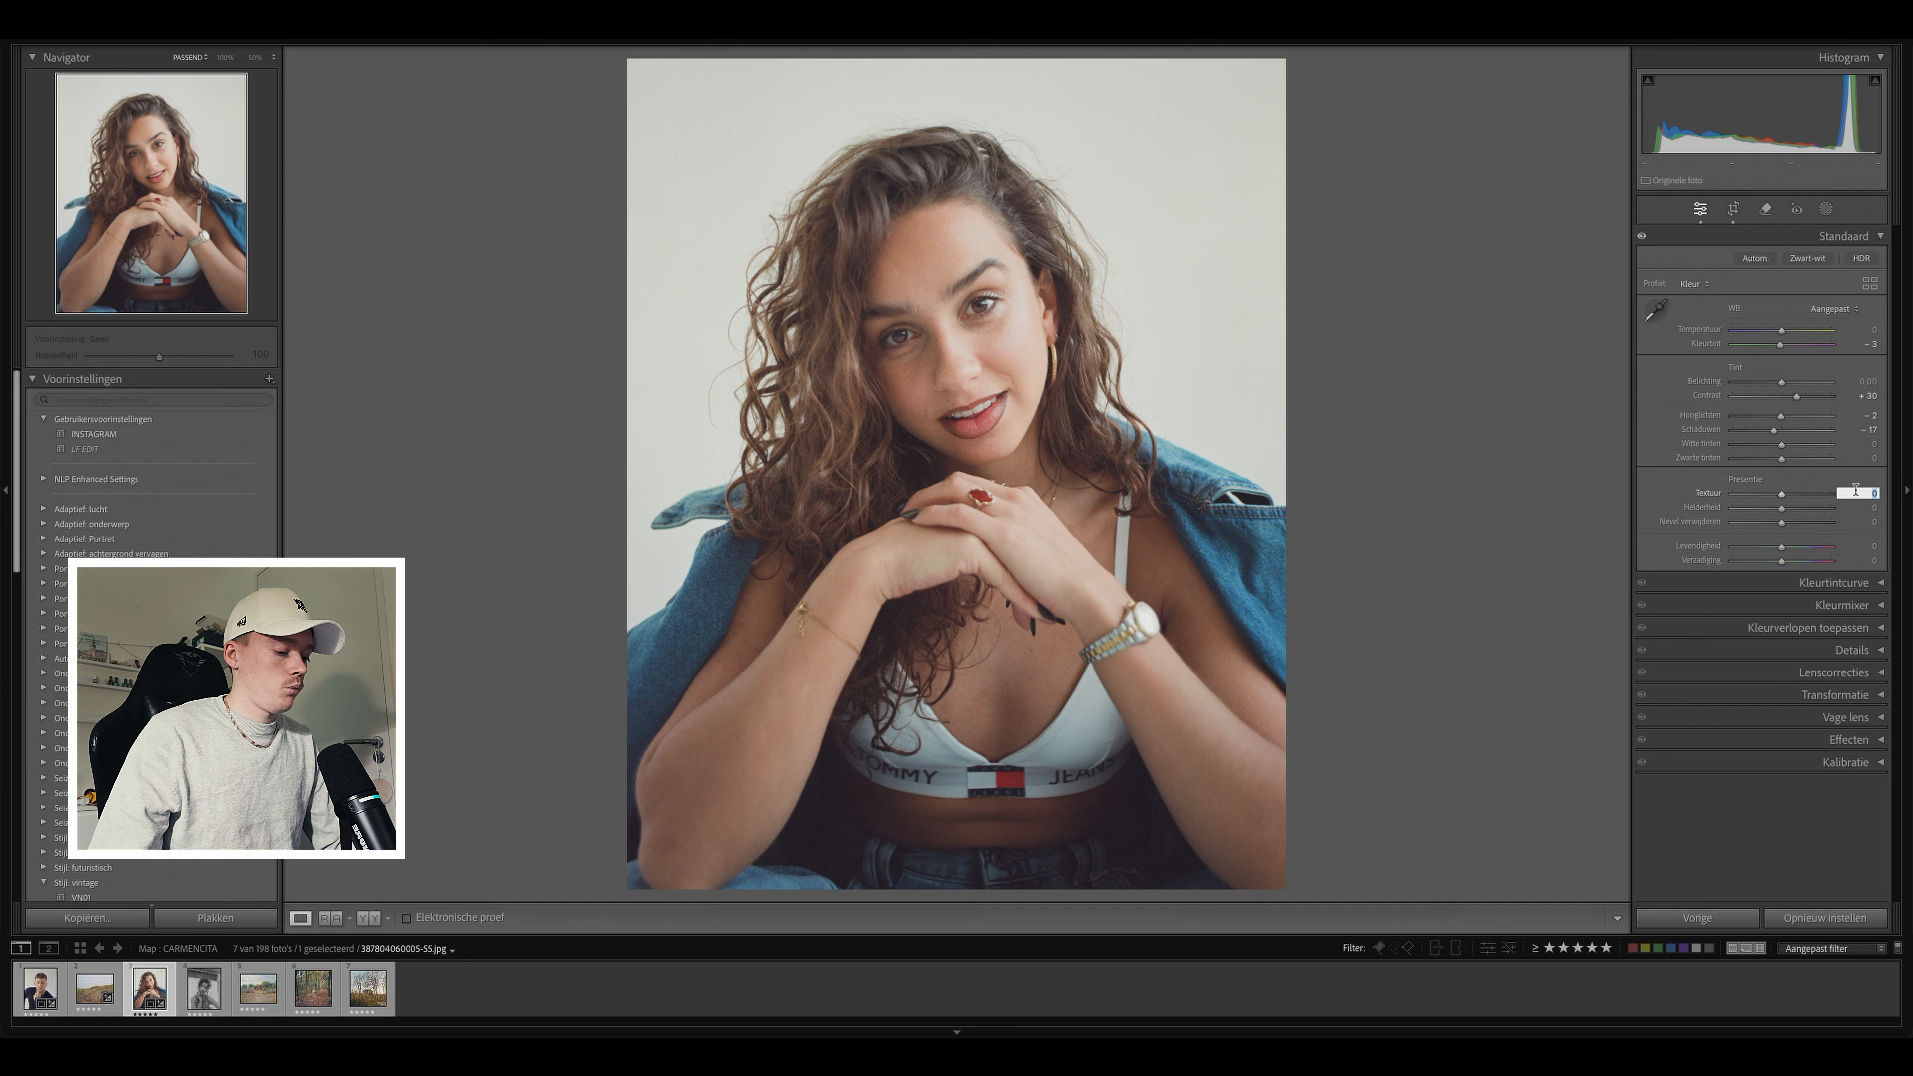
type("10")
key("Tab")
type("10")
key("Tab")
key("Return")
left_click(958, 300)
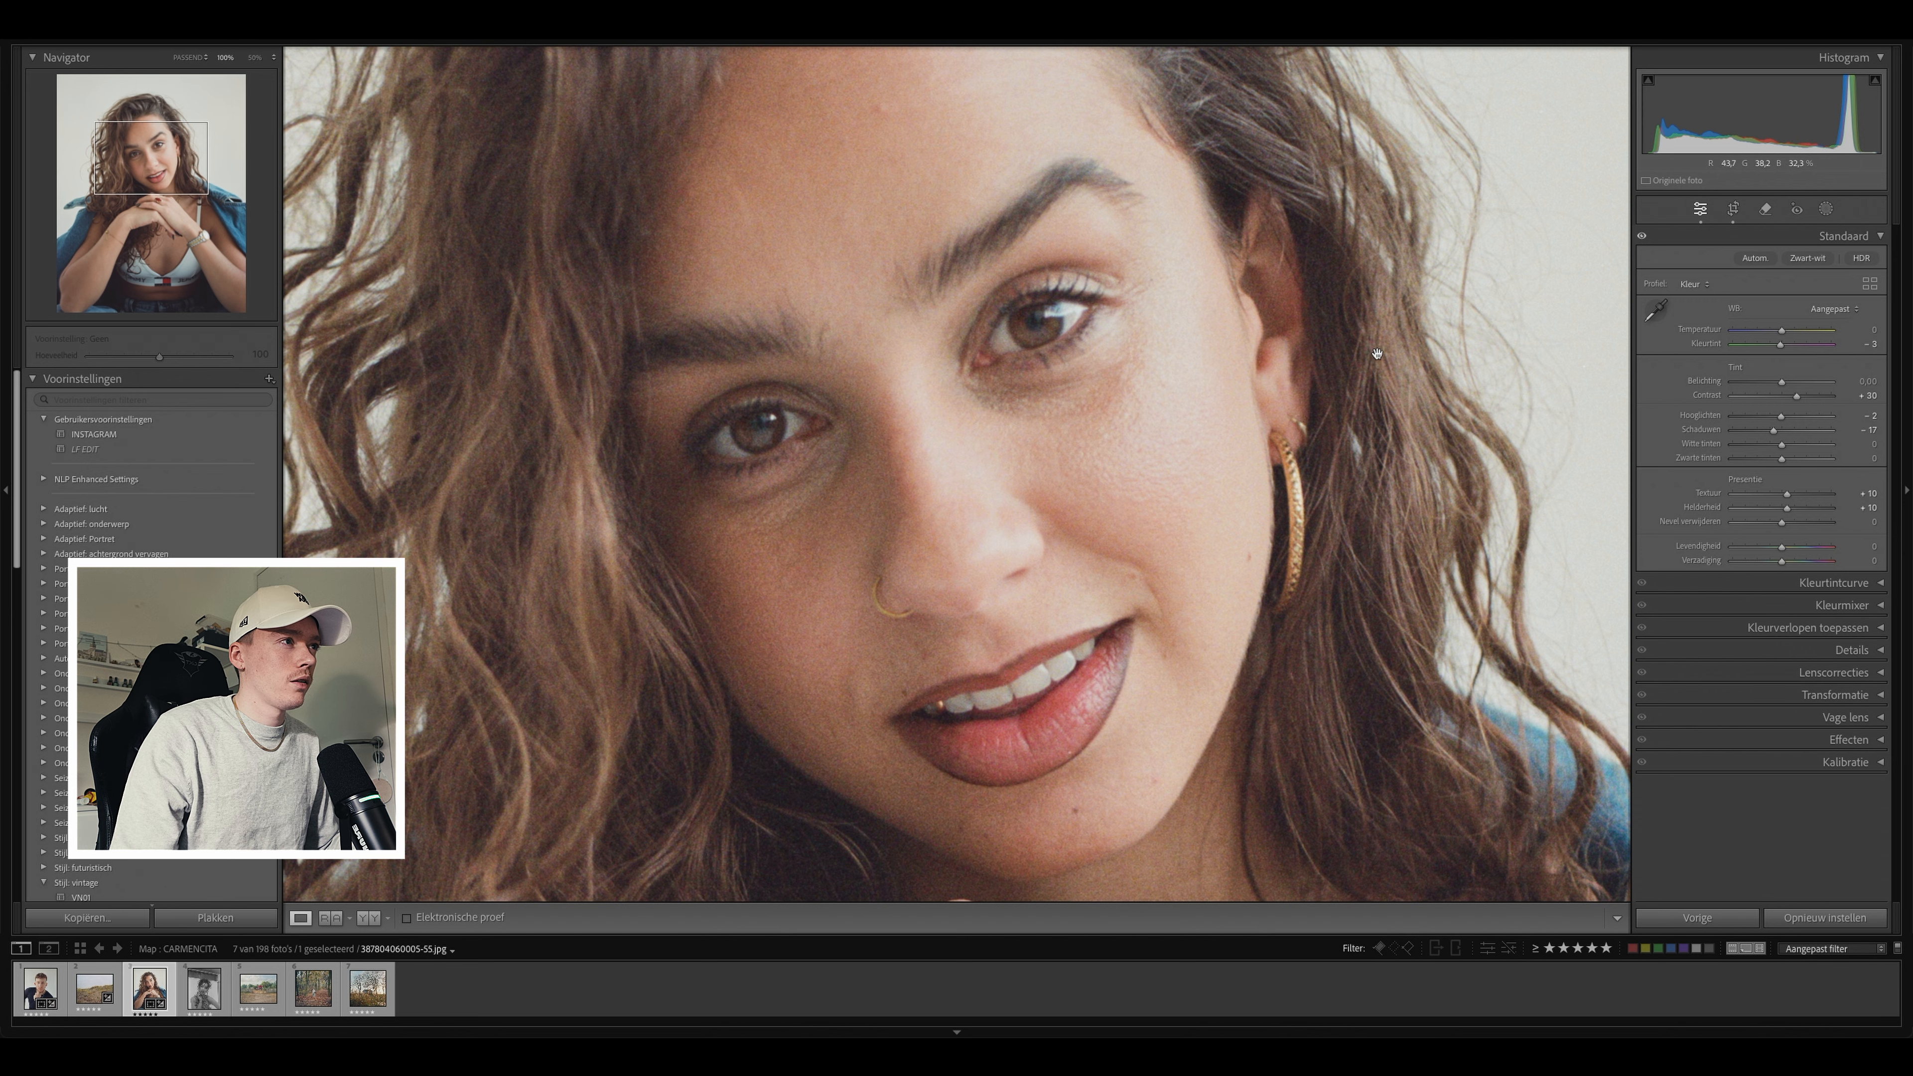
left_click_drag(1378, 353, 1346, 456)
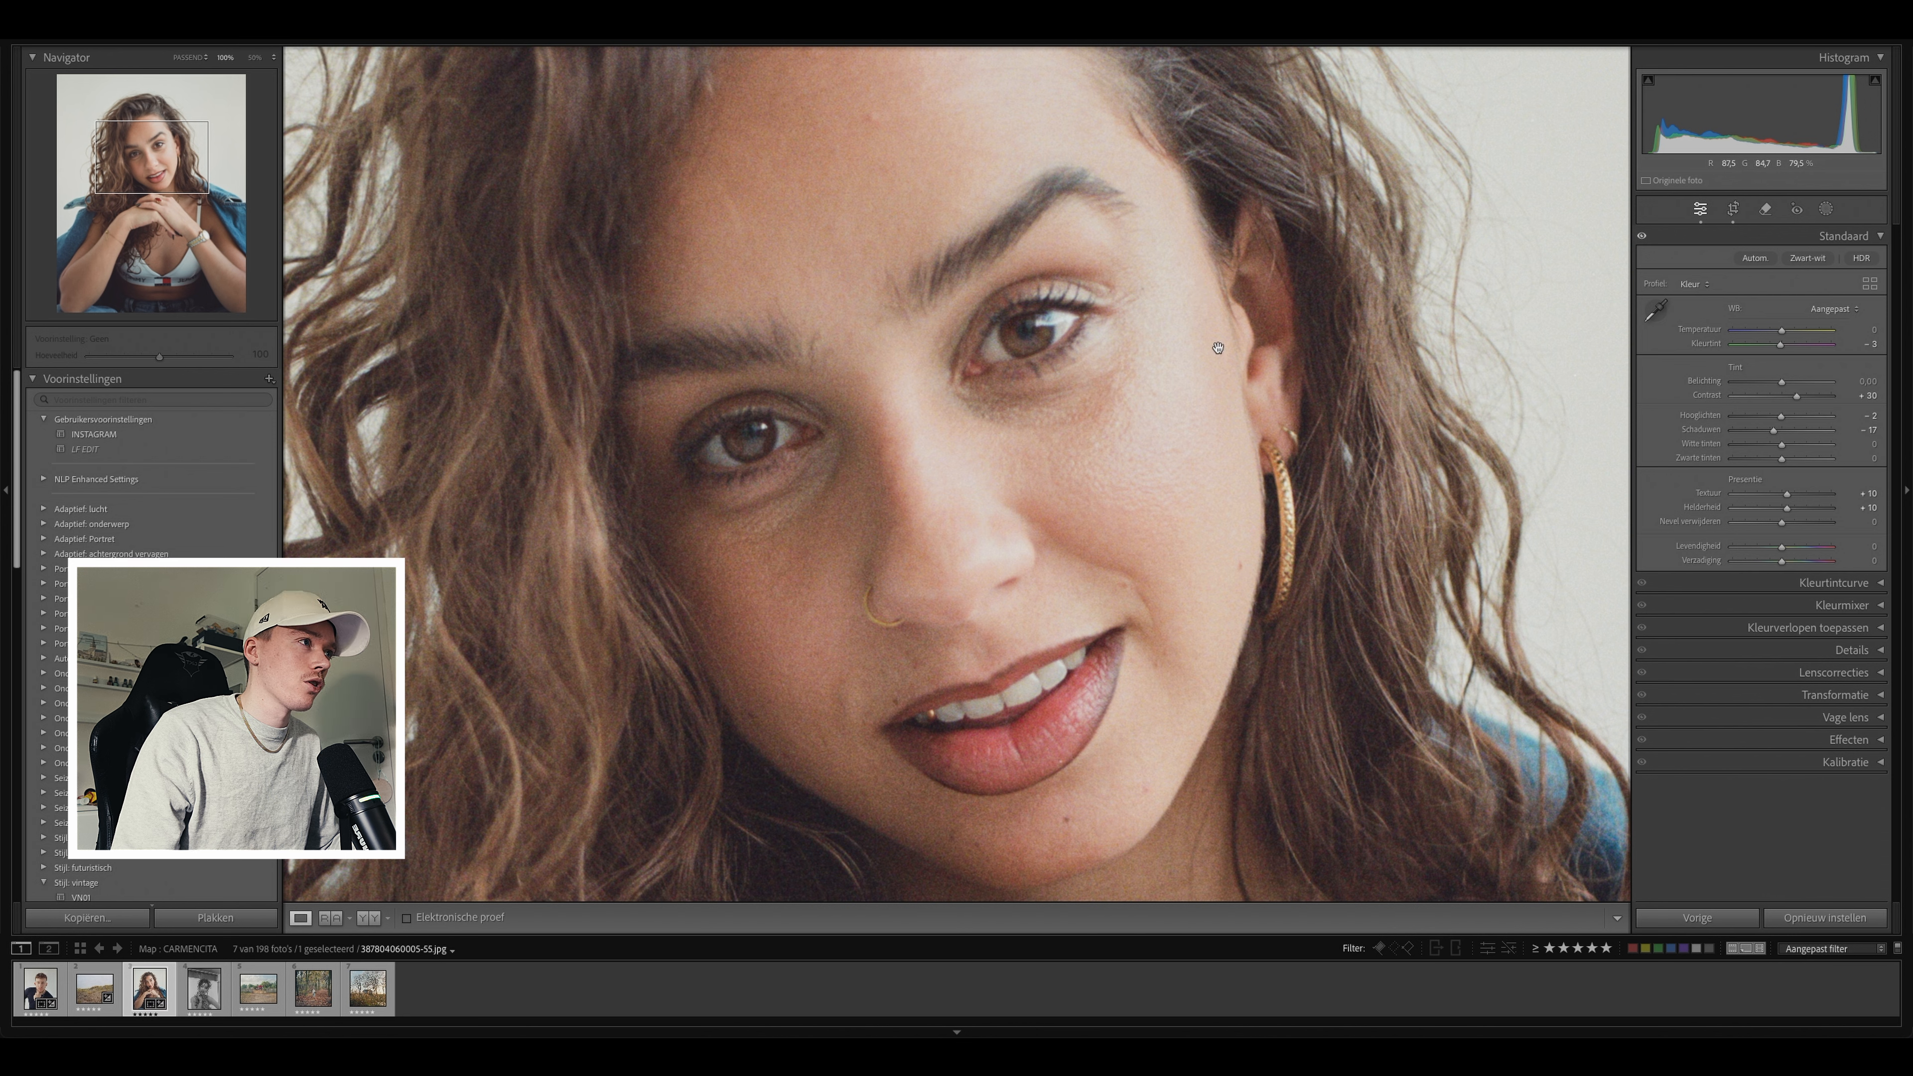
left_click(1035, 356)
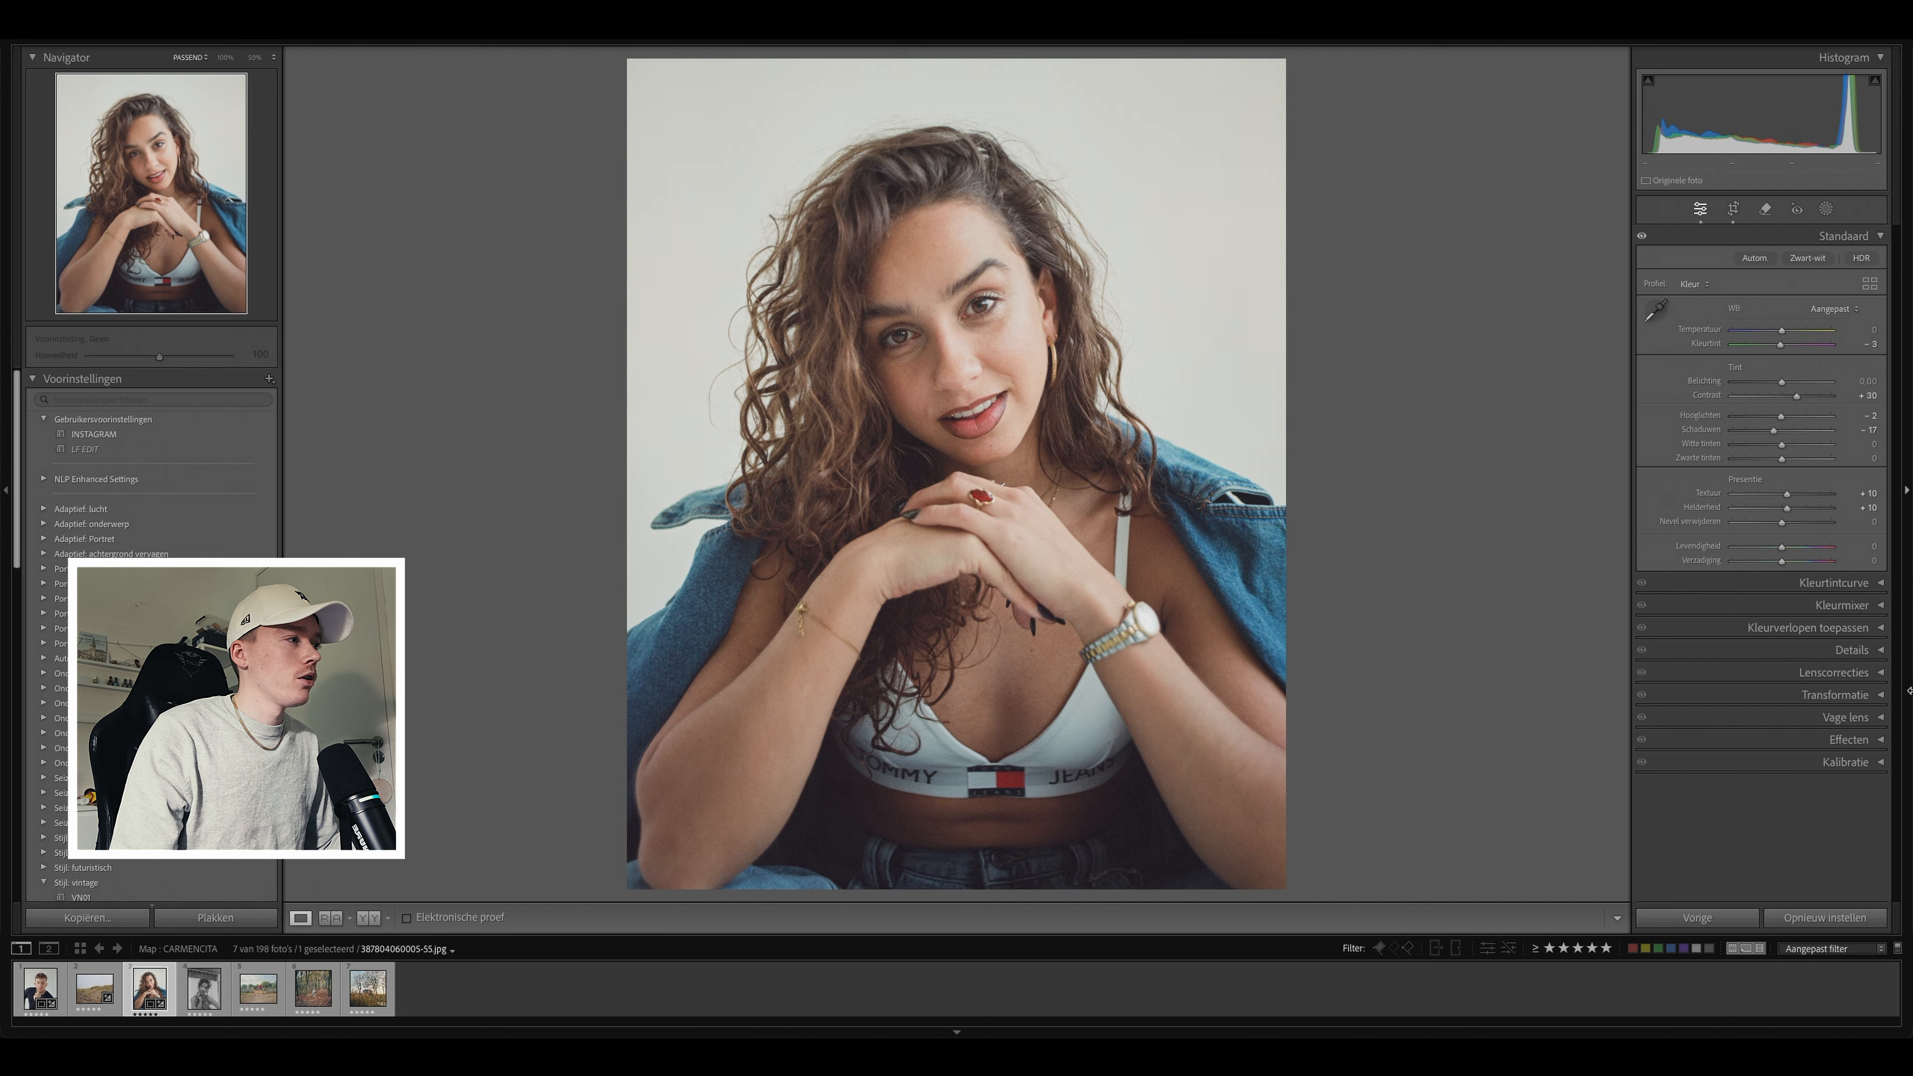
Step: Set the portrait's sharpening amount to 80 while viewing the woman's face at full size
left_click(1868, 650)
left_click(1034, 311)
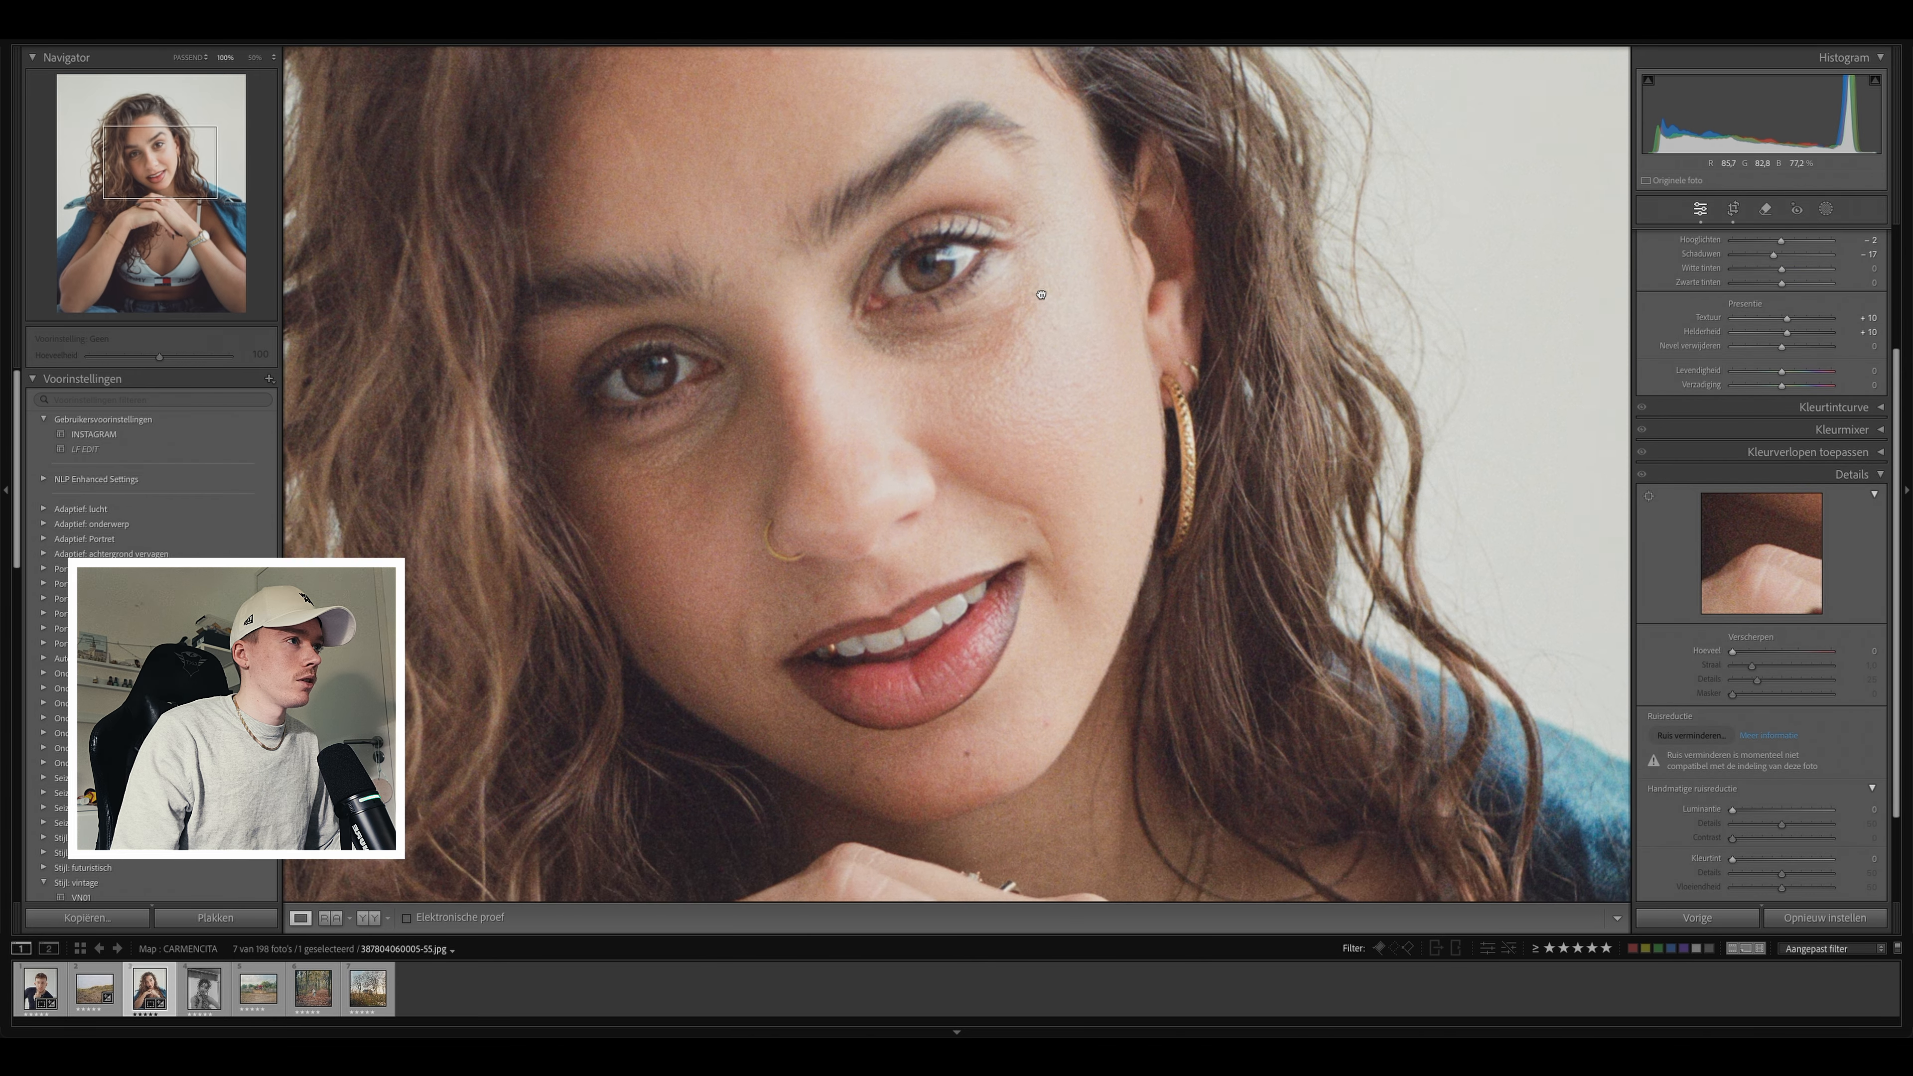
left_click_drag(1736, 652, 1792, 650)
Step: Examine the effect of the sharpening on the woman's hair, eyes, skin and the background up close
left_click_drag(1492, 278, 1184, 594)
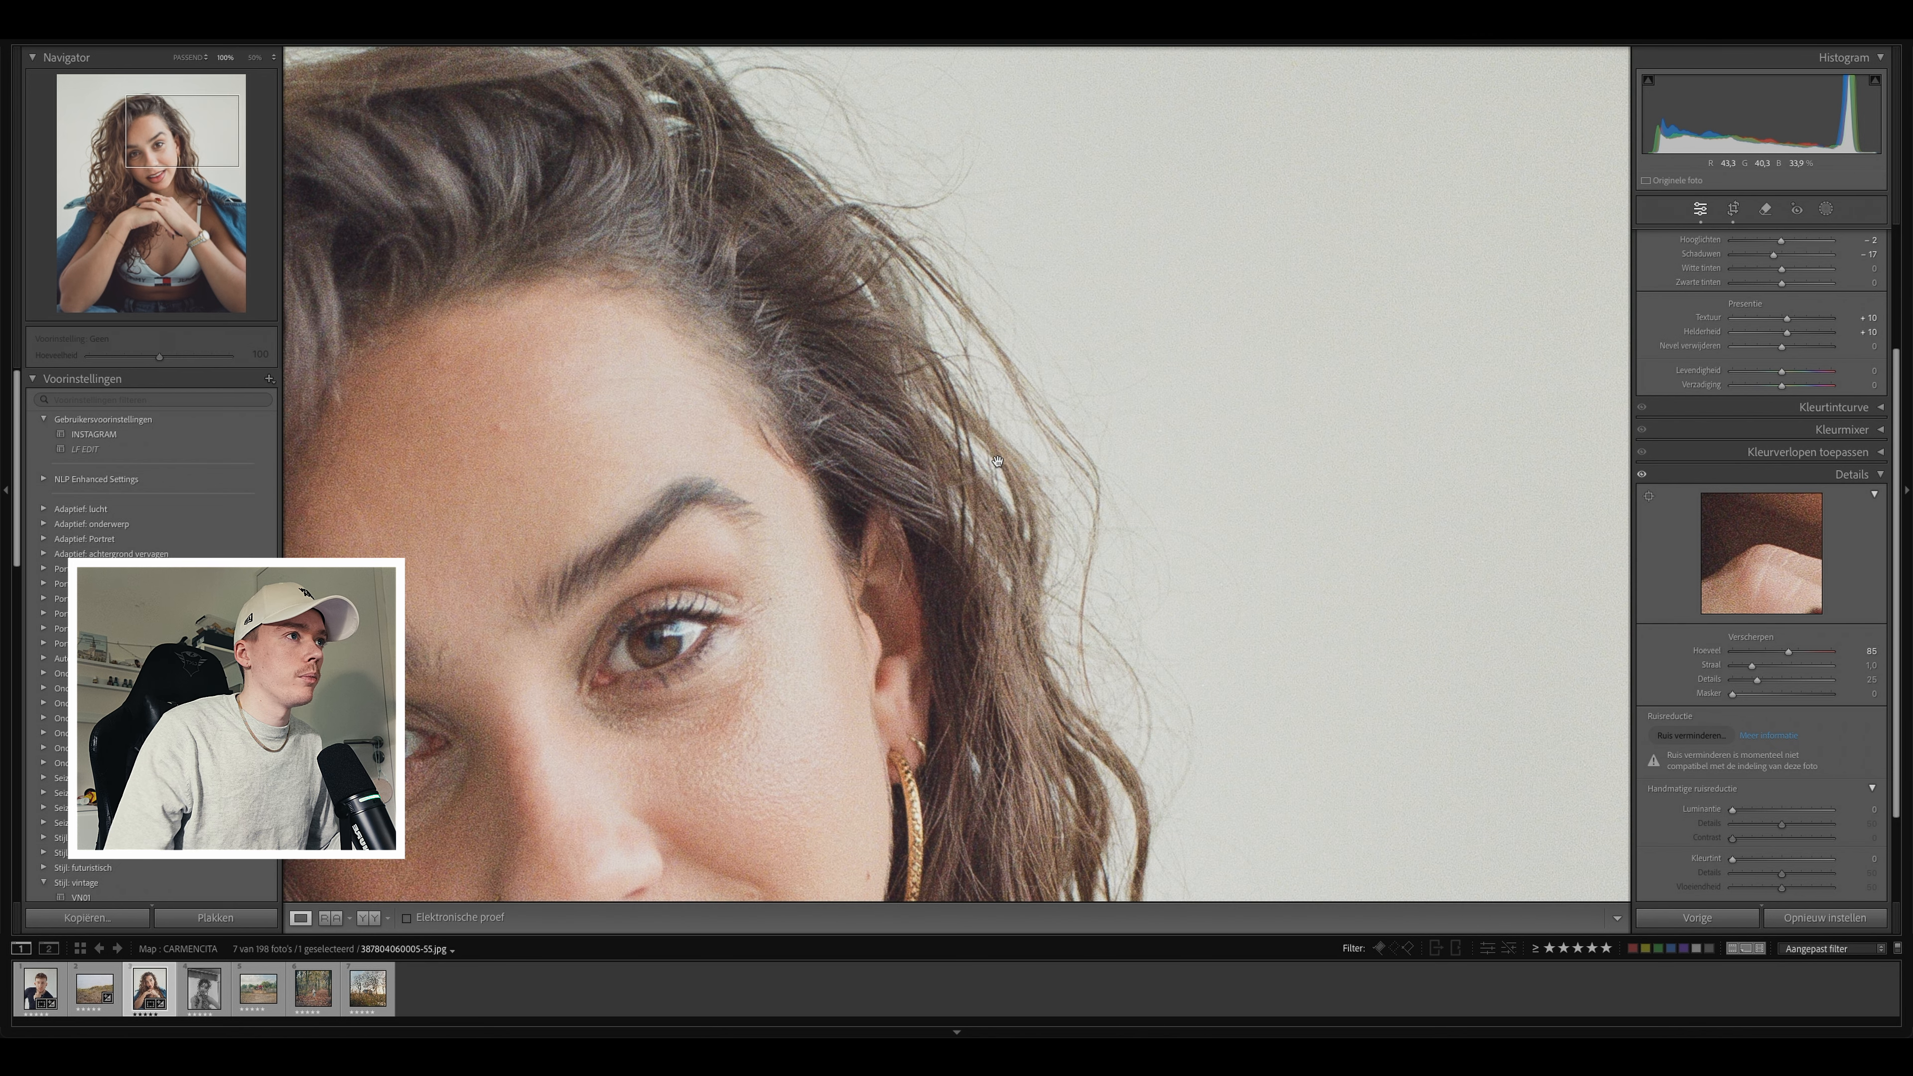
left_click_drag(998, 461, 1440, 621)
left_click(1168, 535)
left_click(895, 251)
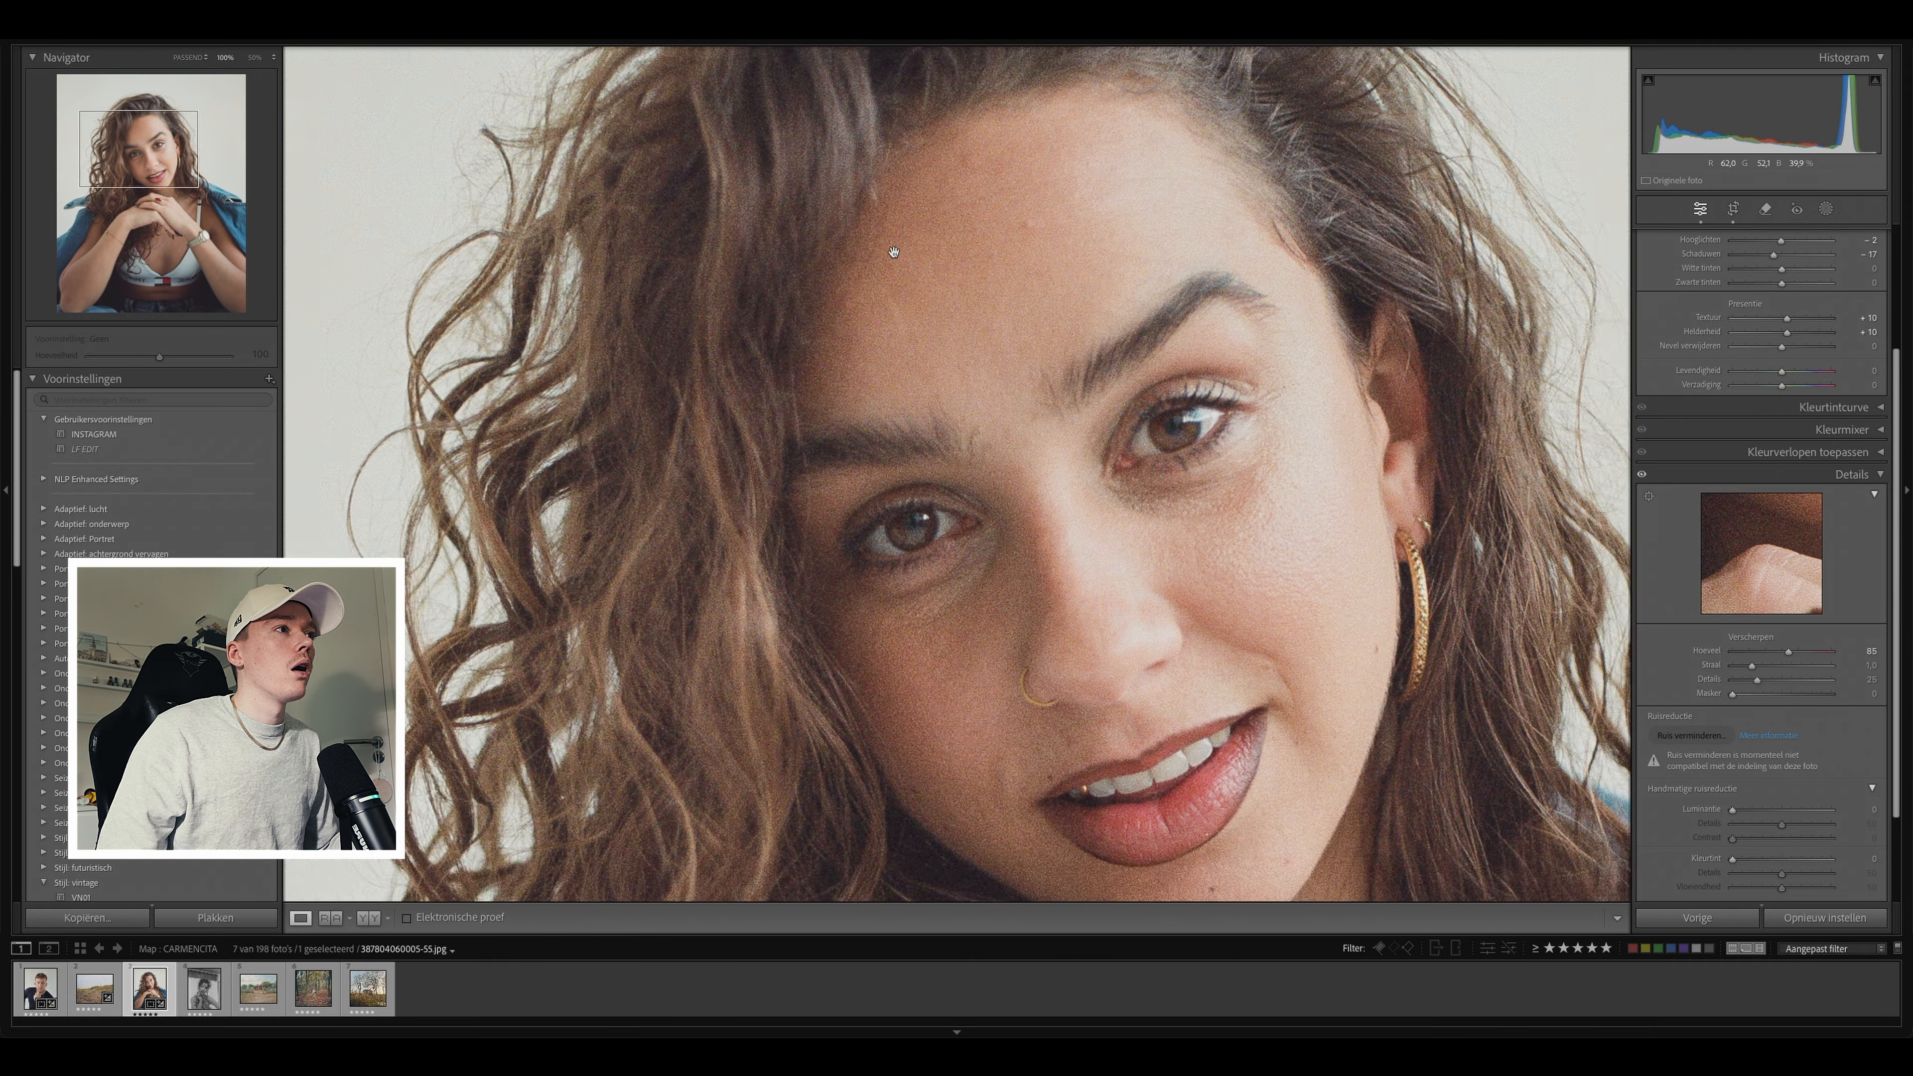
left_click_drag(829, 746, 1149, 340)
left_click_drag(1431, 302, 876, 324)
left_click_drag(1209, 225, 1167, 707)
left_click(1169, 504)
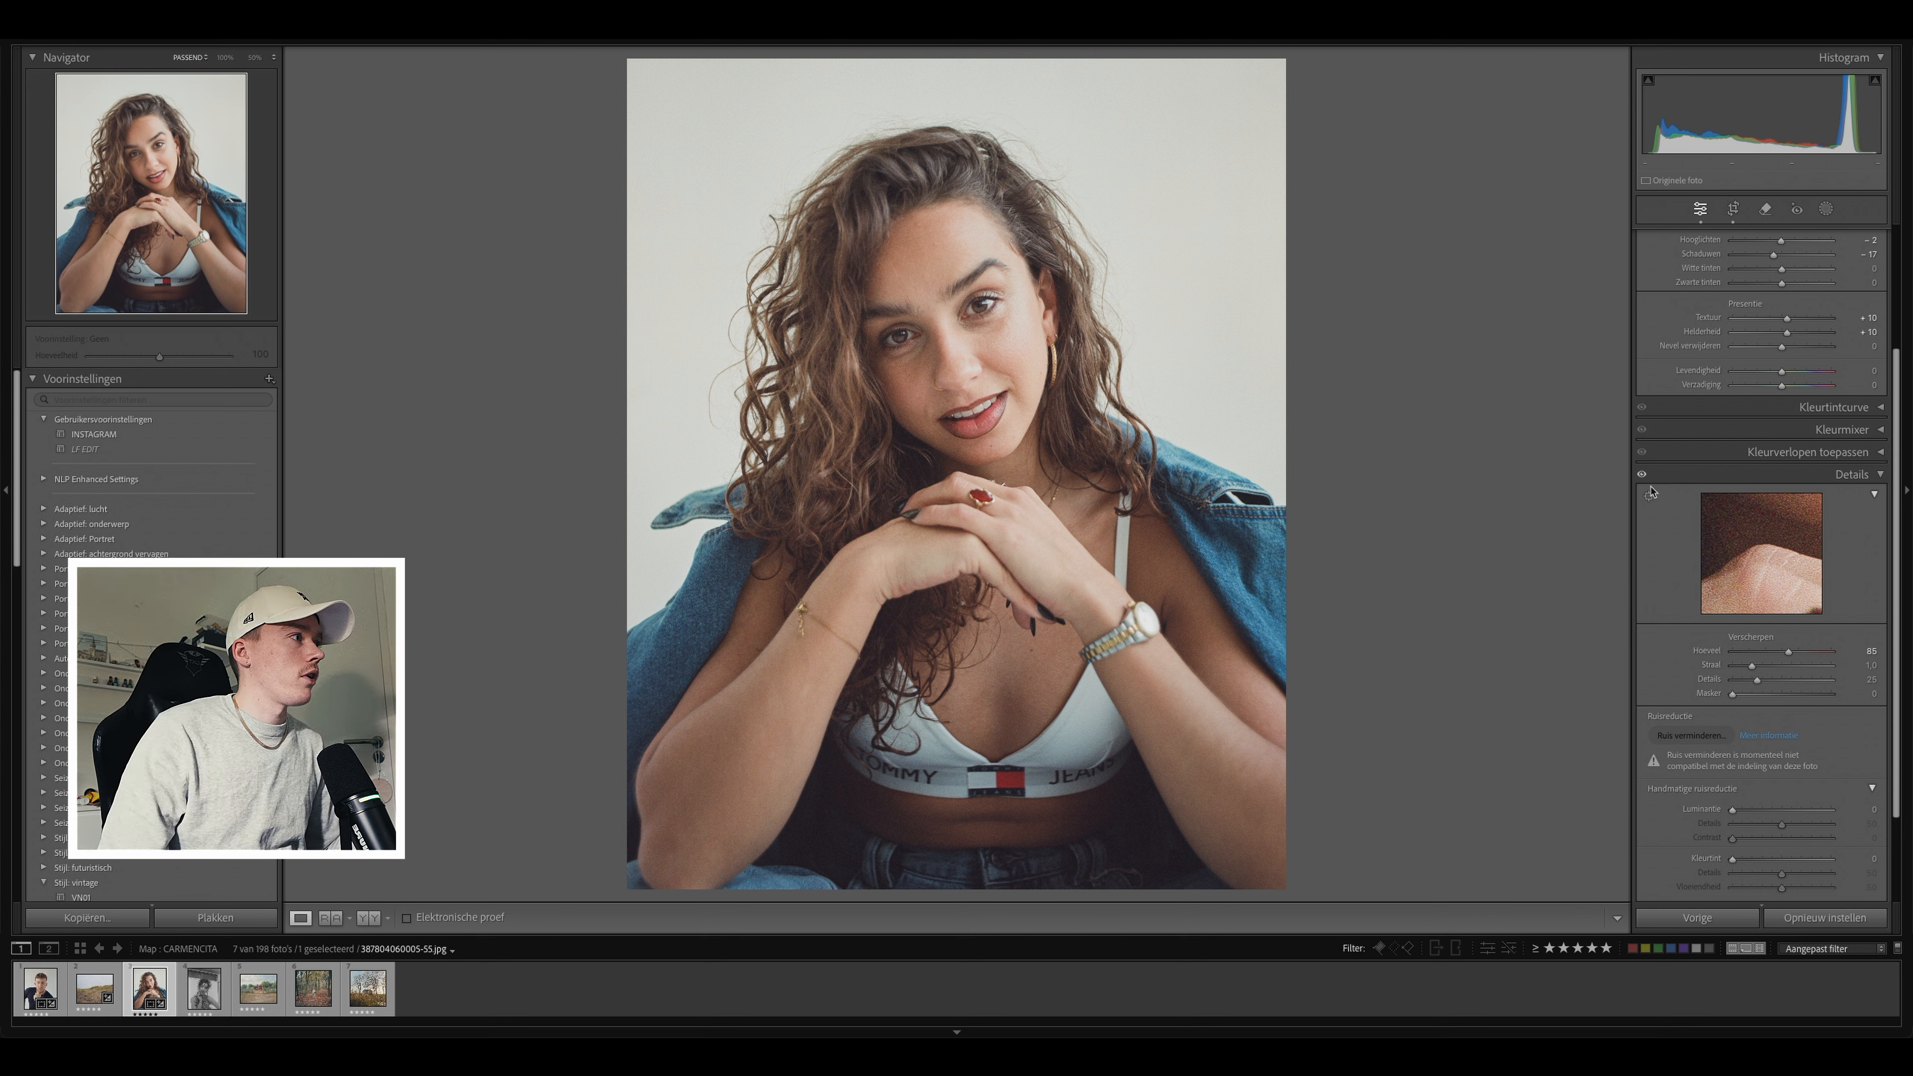
Step: Raise the portrait's highlights to +7, check the face up close, and set the shadows to -20
left_click(1882, 475)
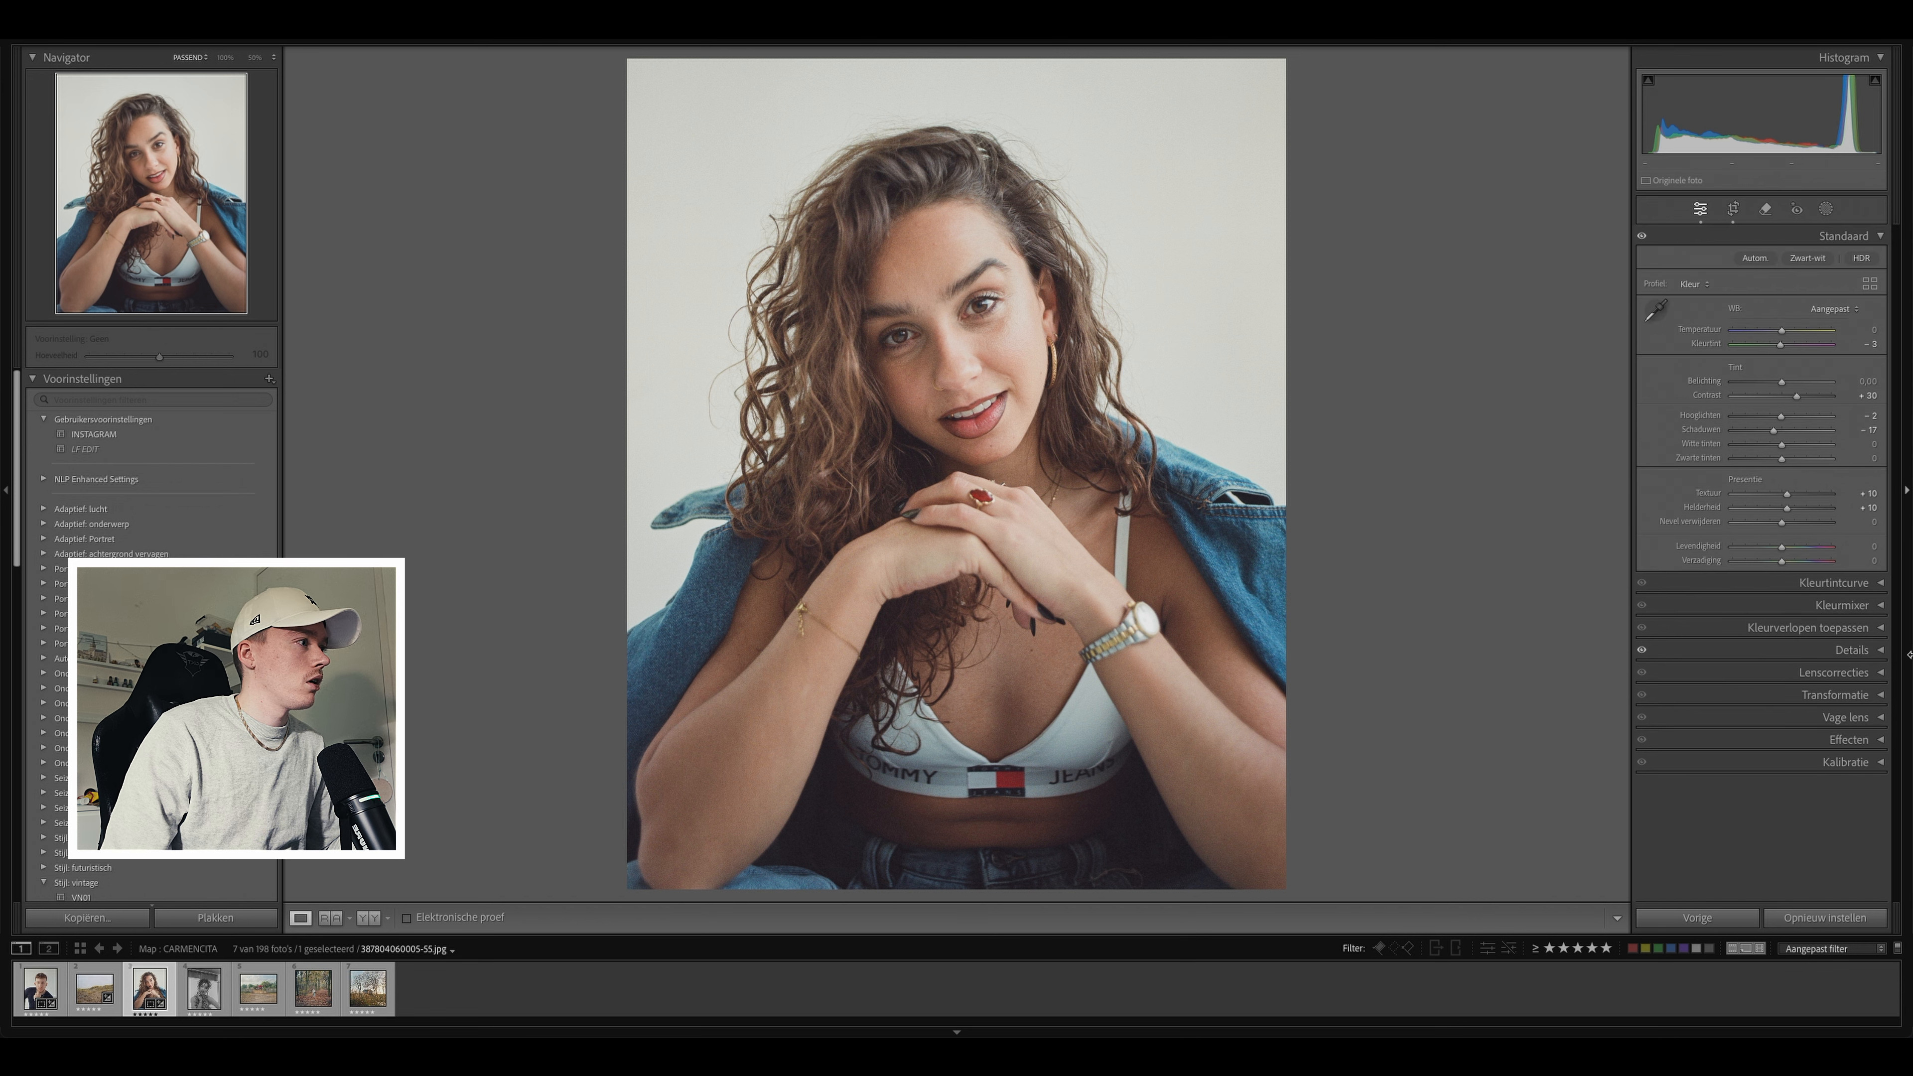
left_click(1881, 649)
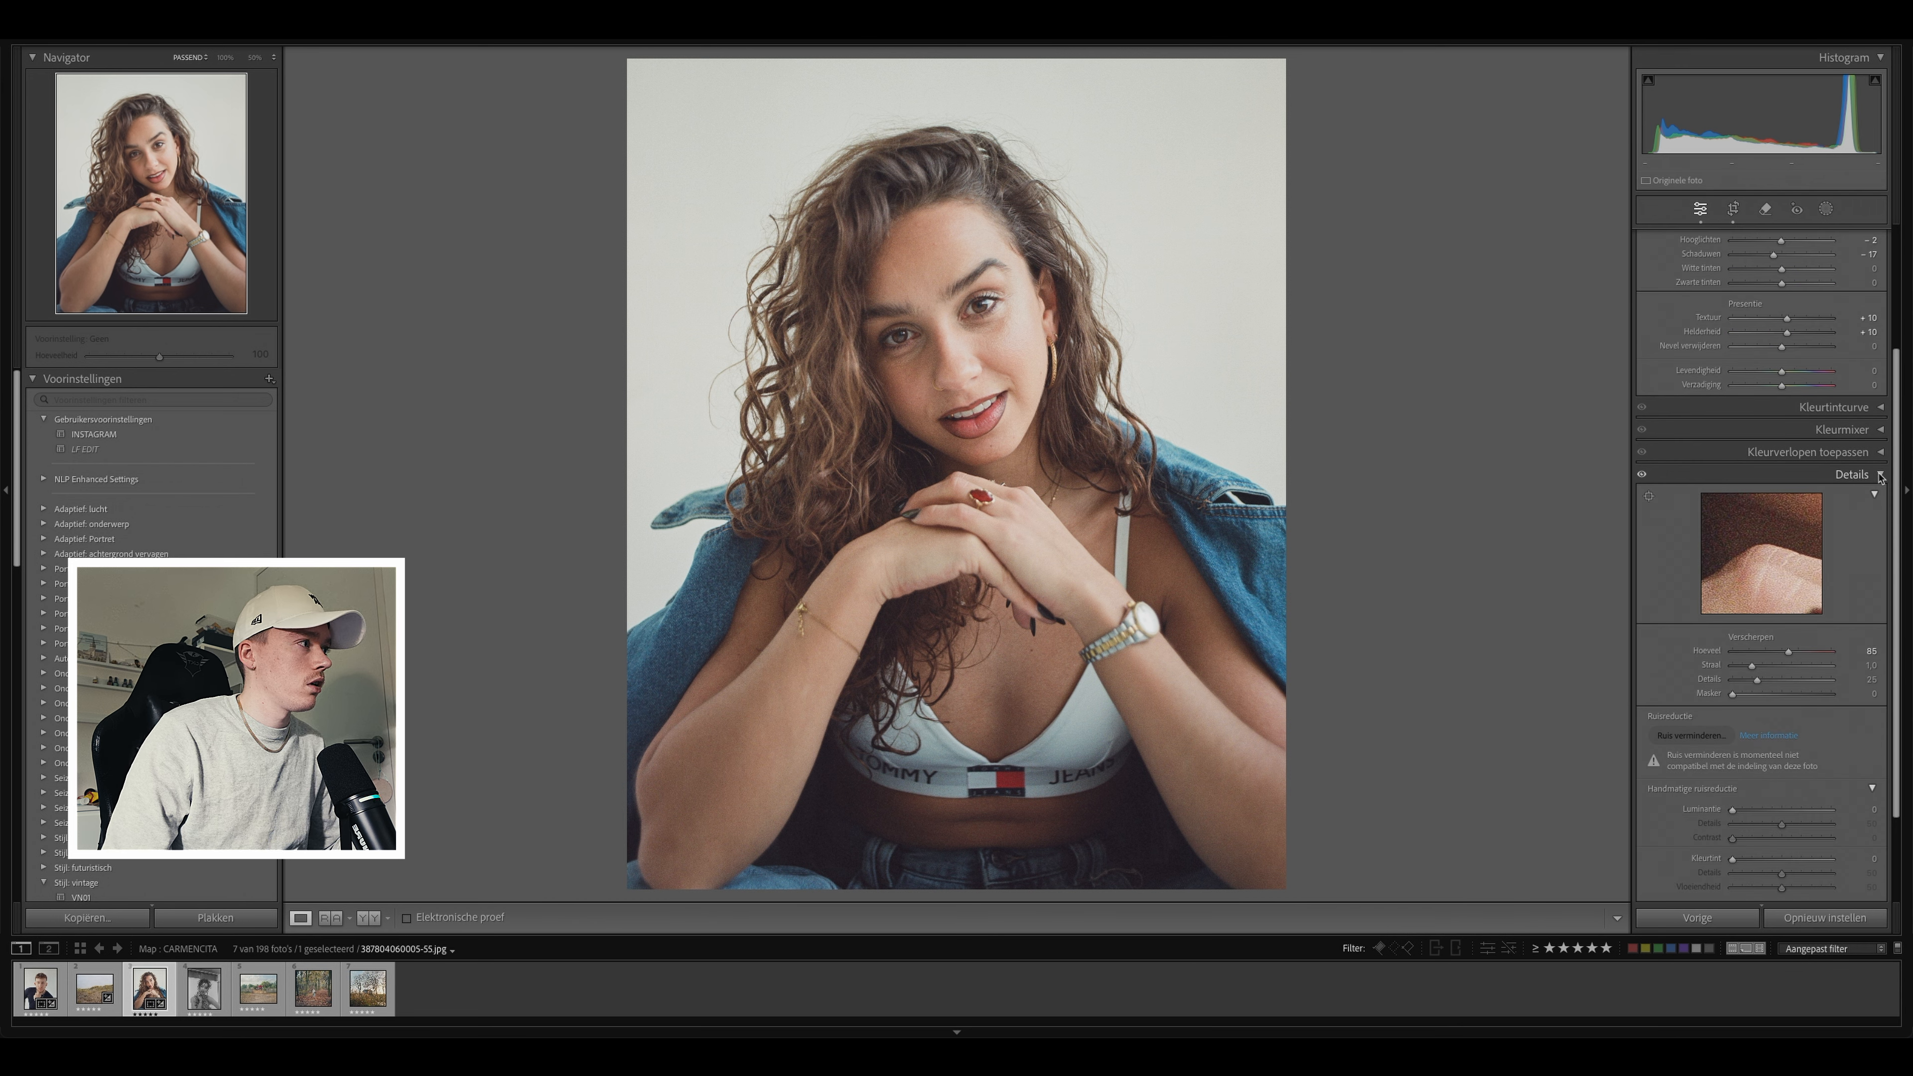
left_click(1881, 475)
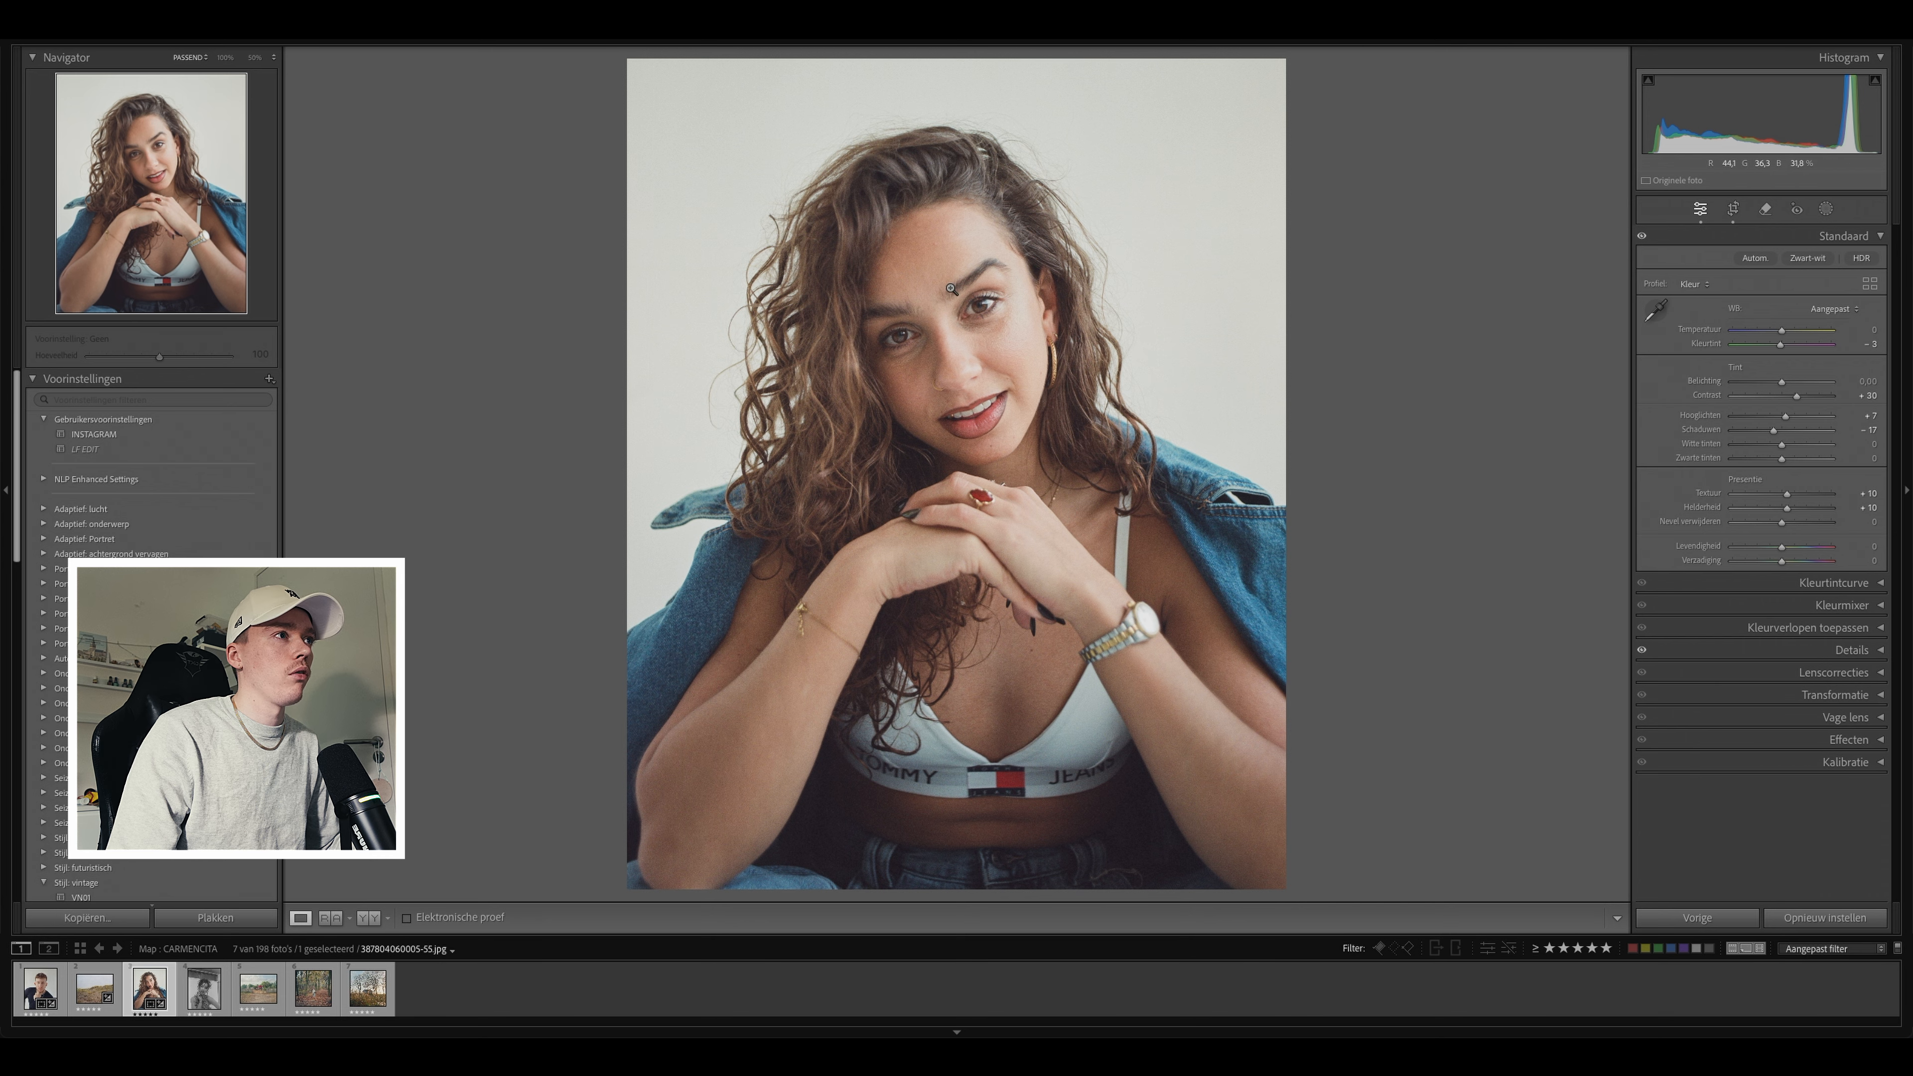
left_click(995, 405)
left_click_drag(932, 384, 844, 498)
left_click(845, 498)
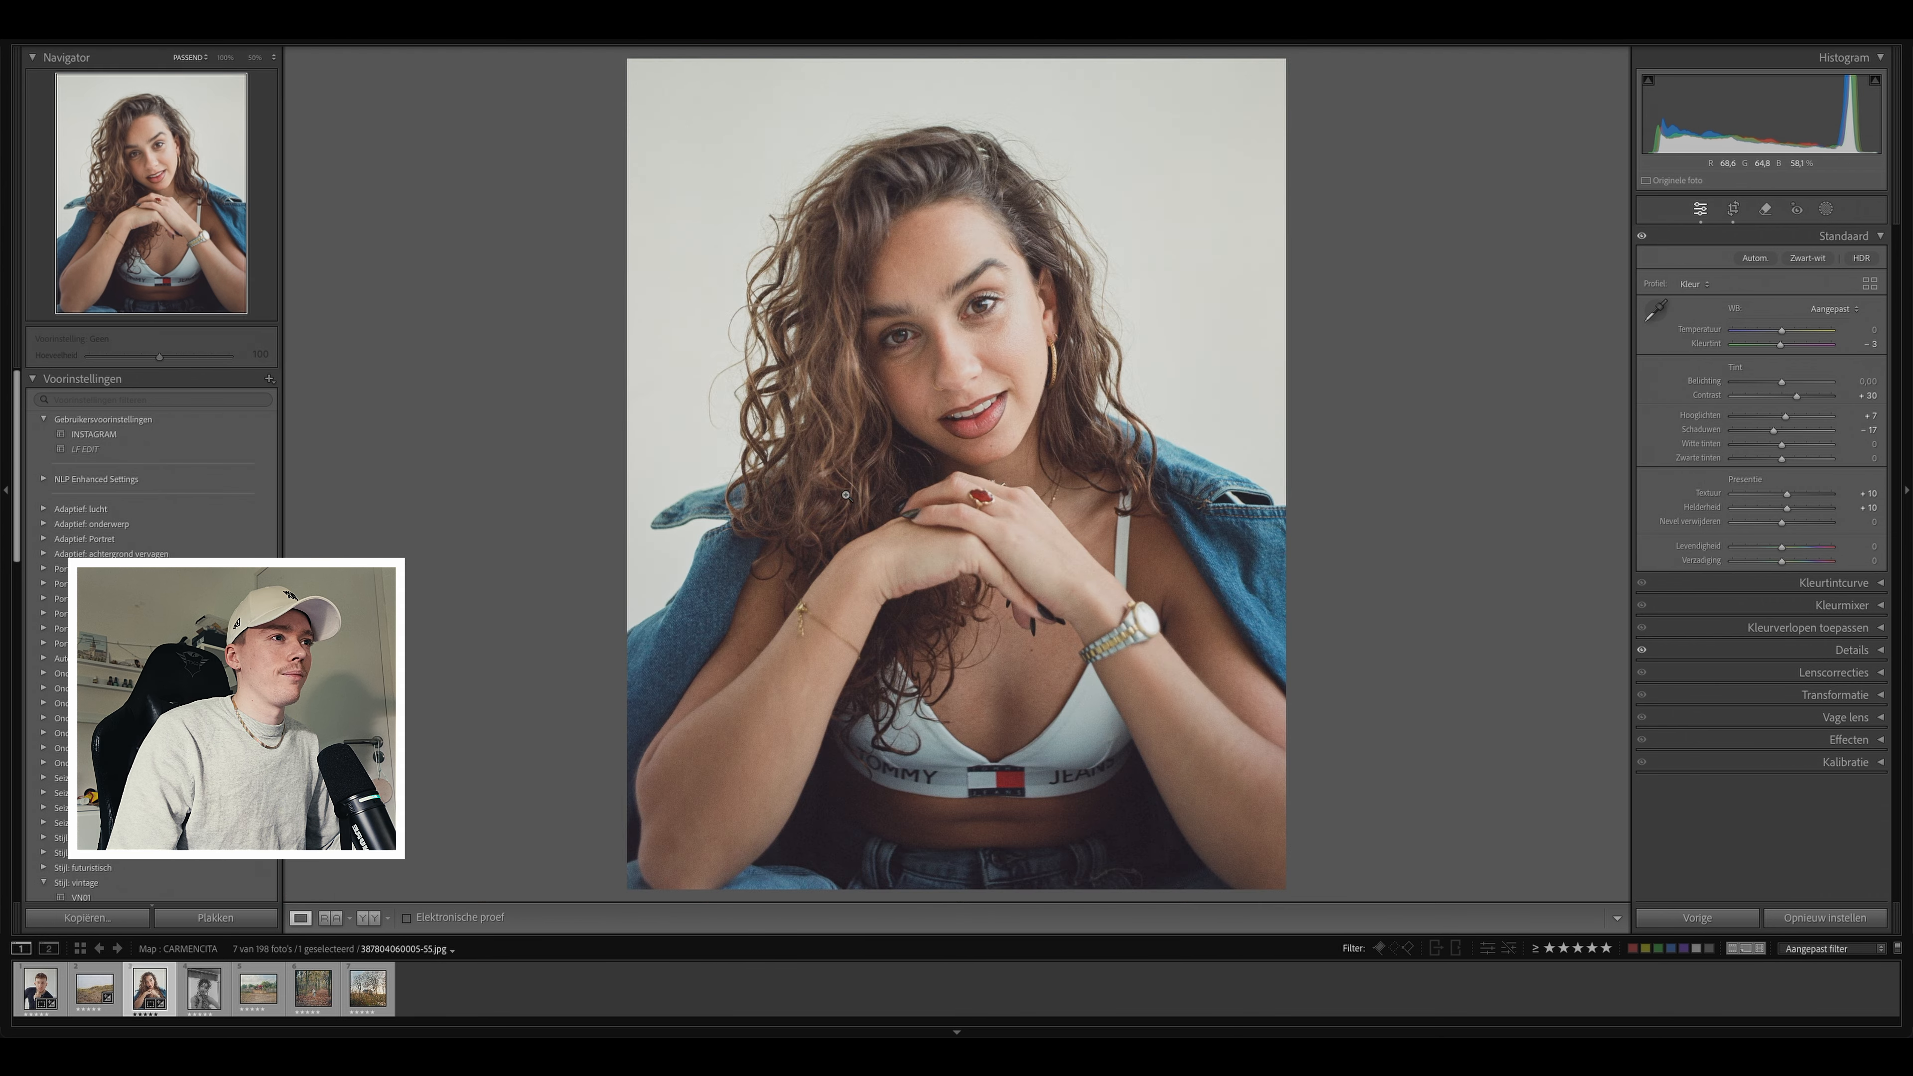
left_click(967, 483)
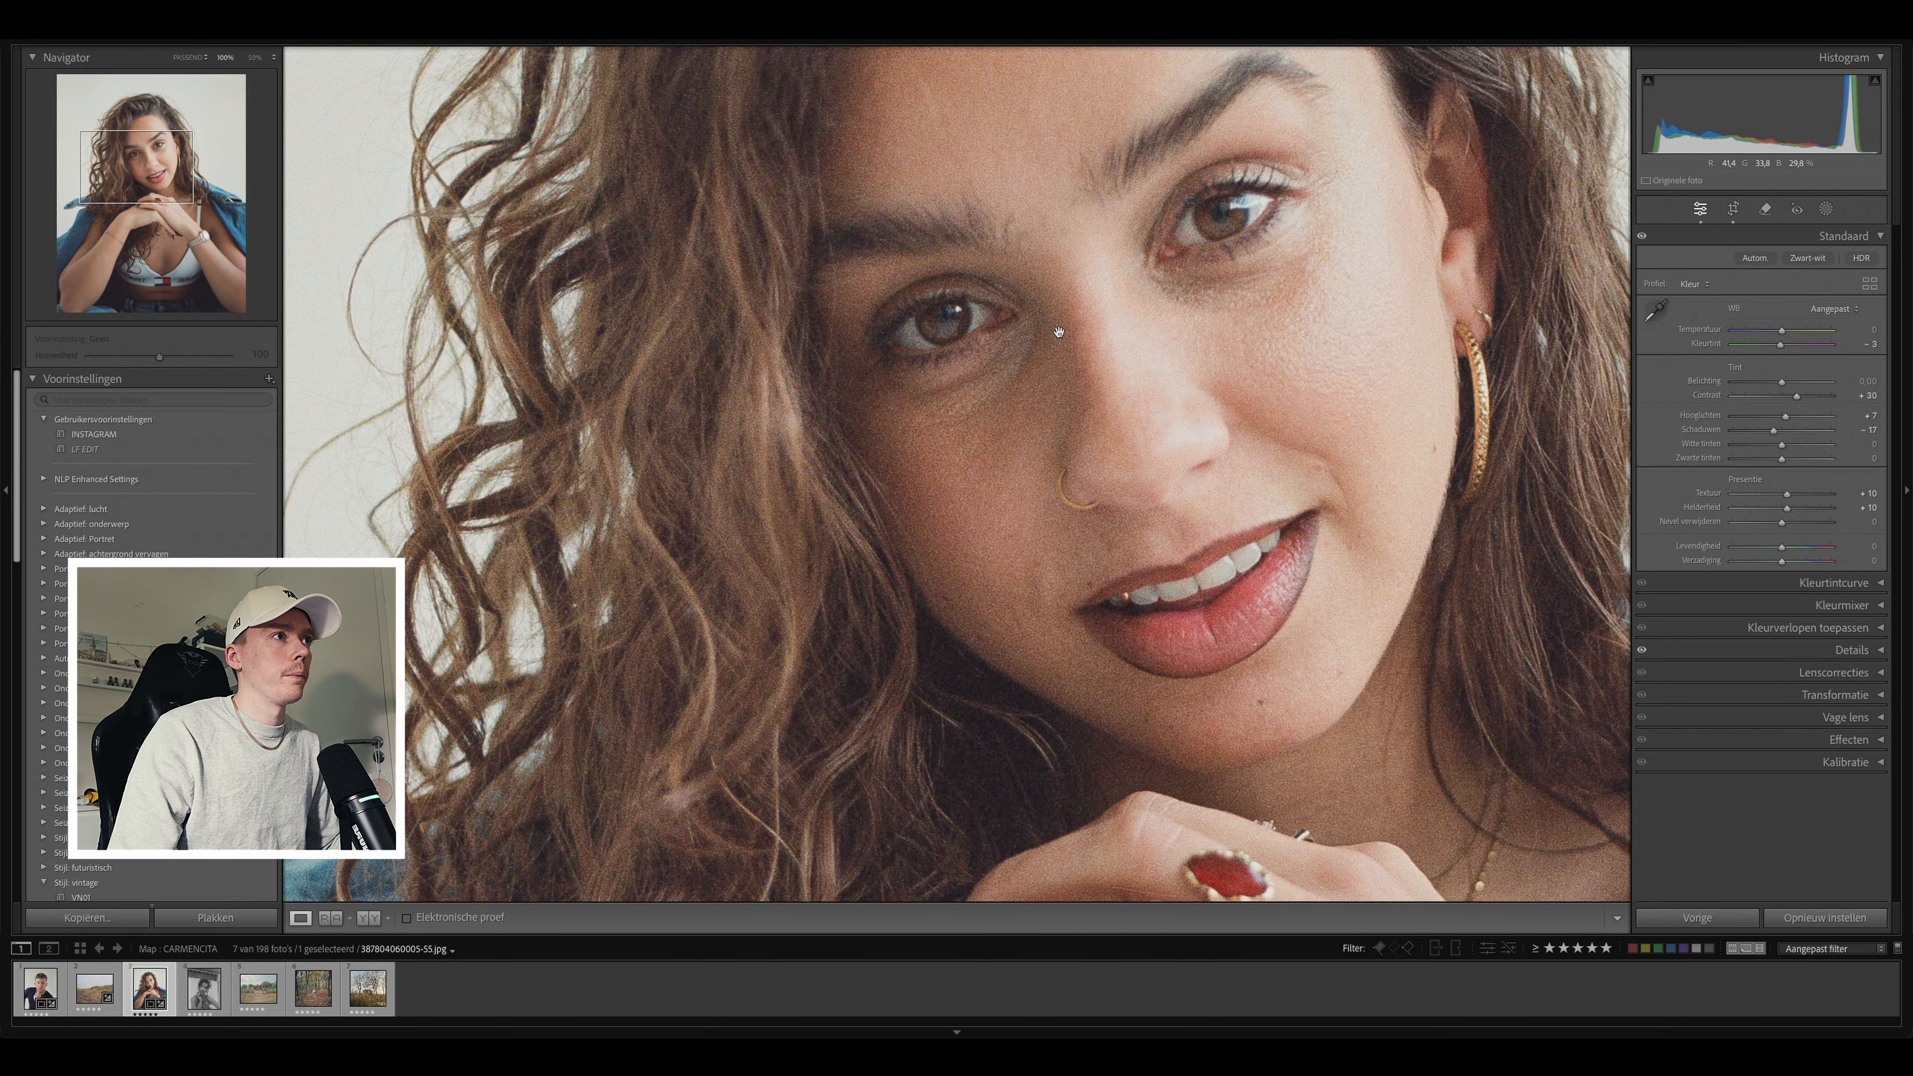
left_click(1060, 332)
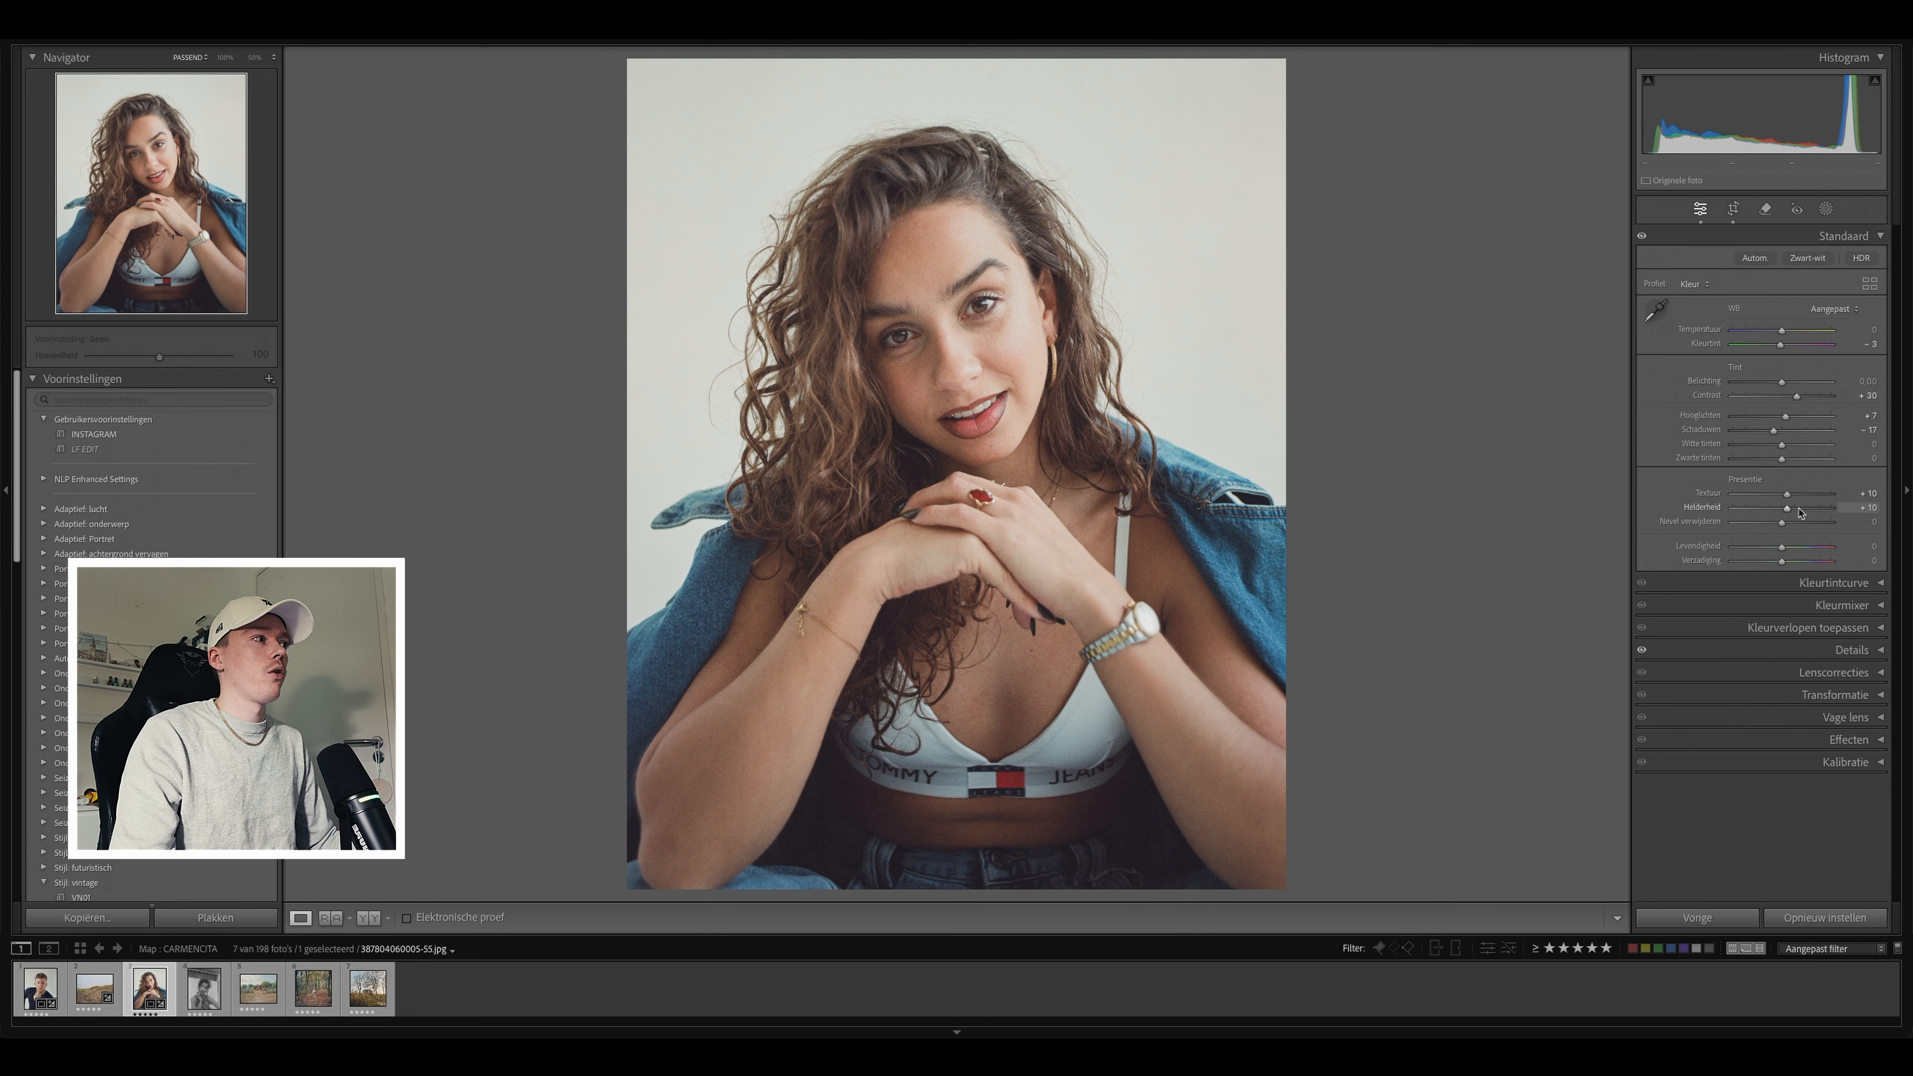
left_click_drag(1772, 432, 1758, 439)
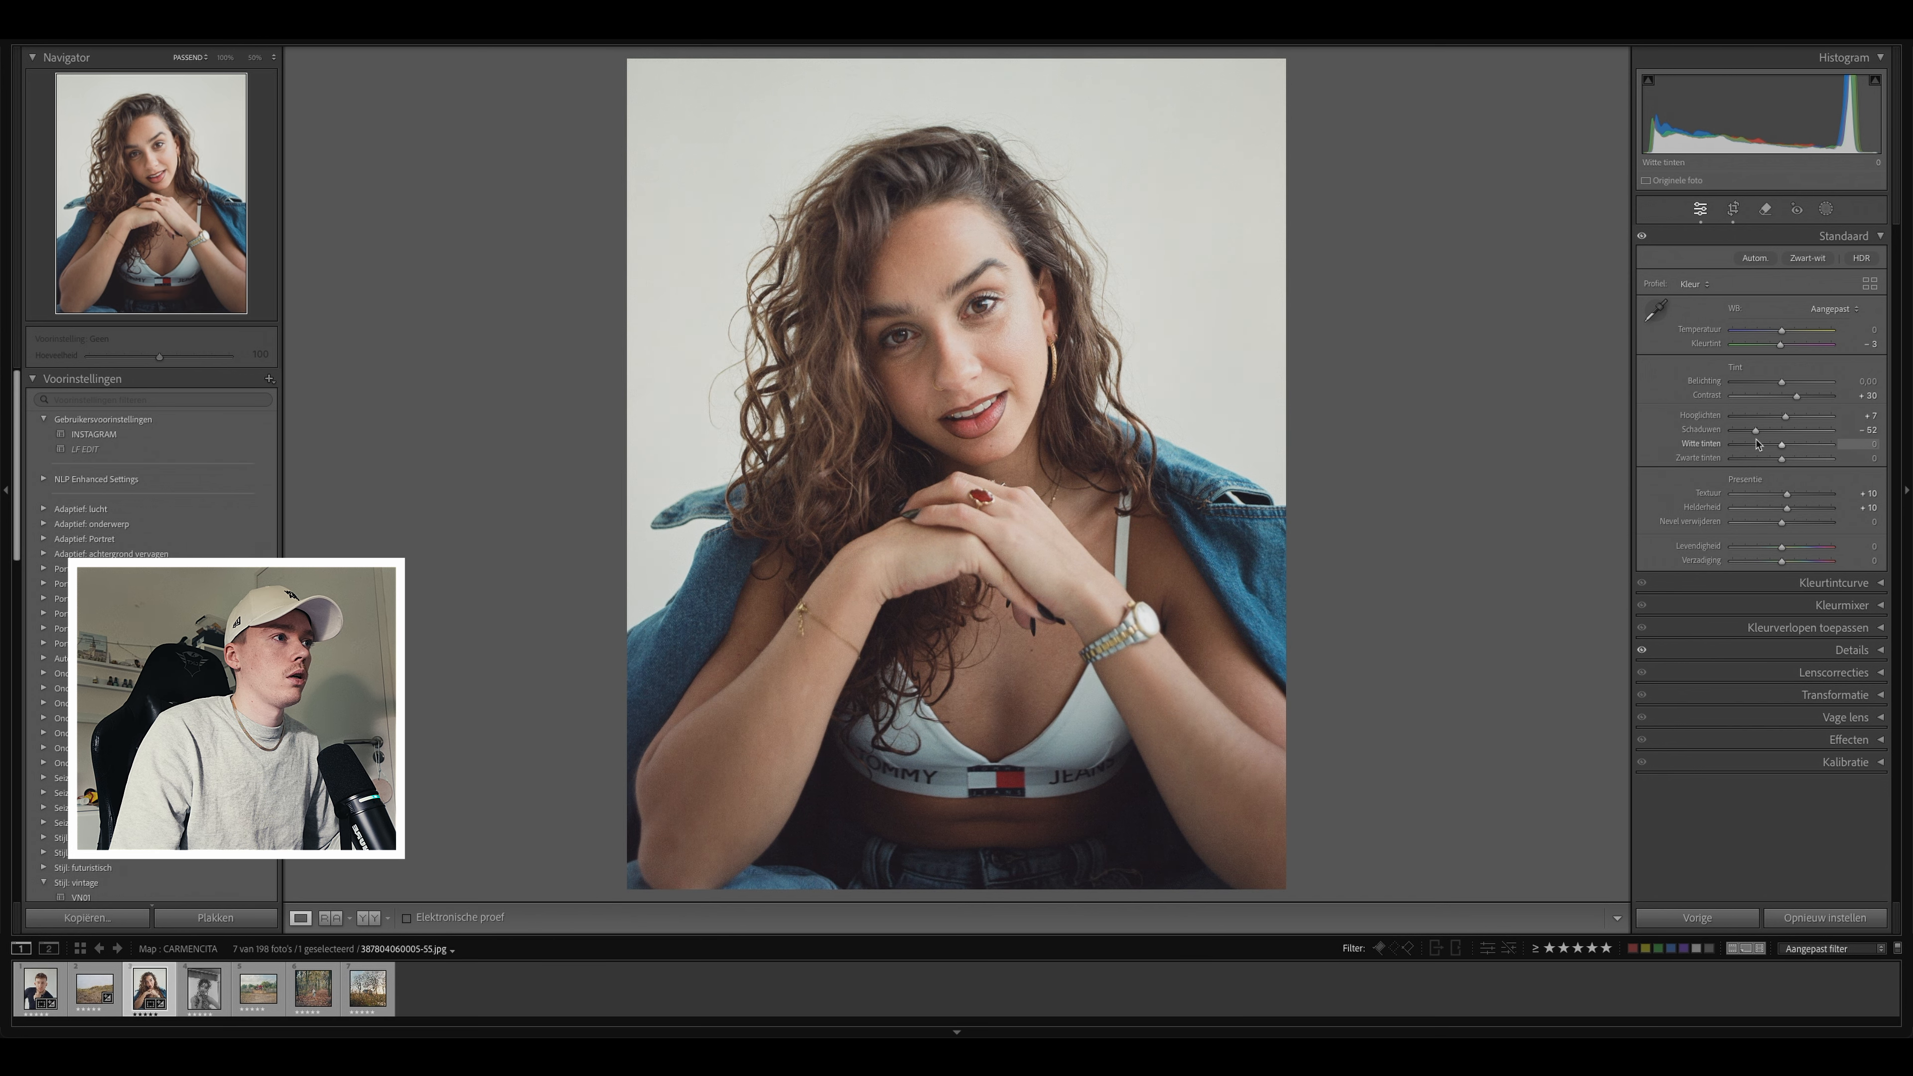
left_click_drag(1756, 432, 1775, 435)
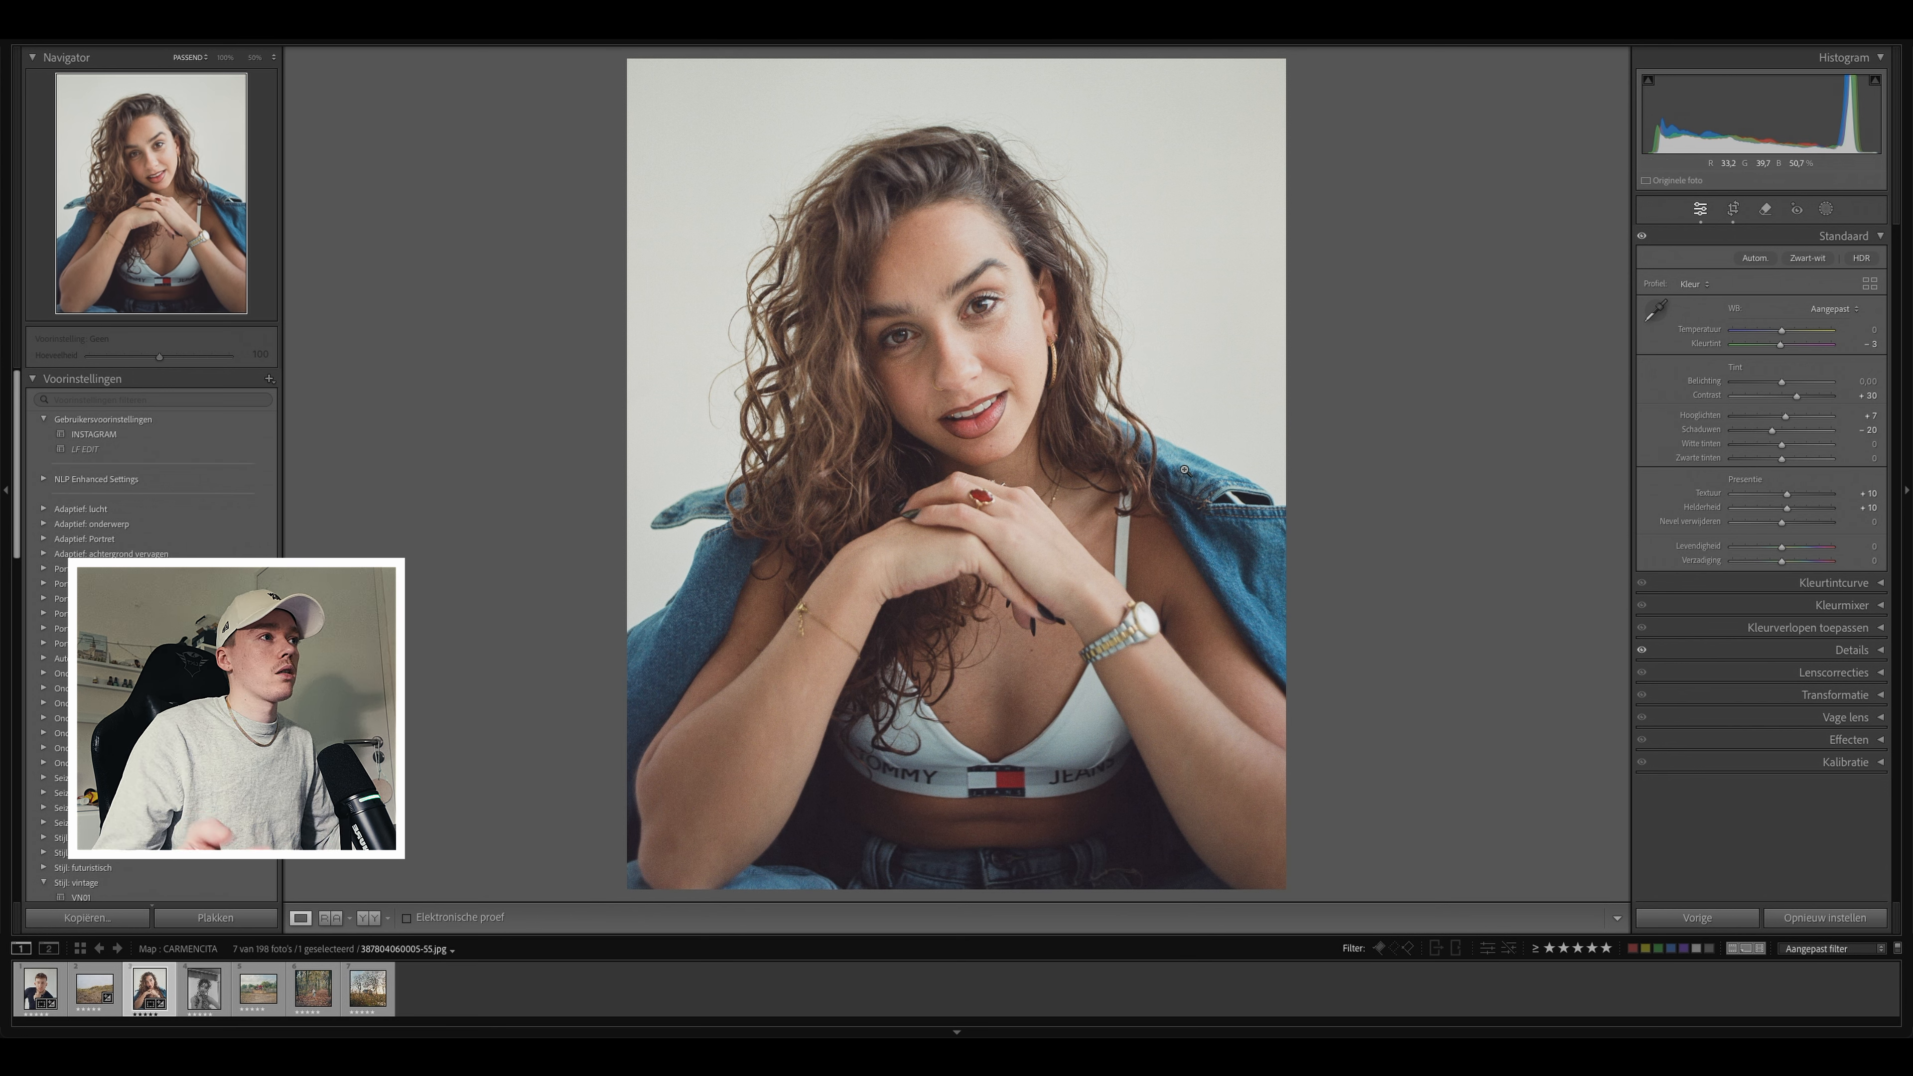
Step: Remove small blemishes from the woman's cheeks, jaw and forehead with the healing tool
key("q")
key("z")
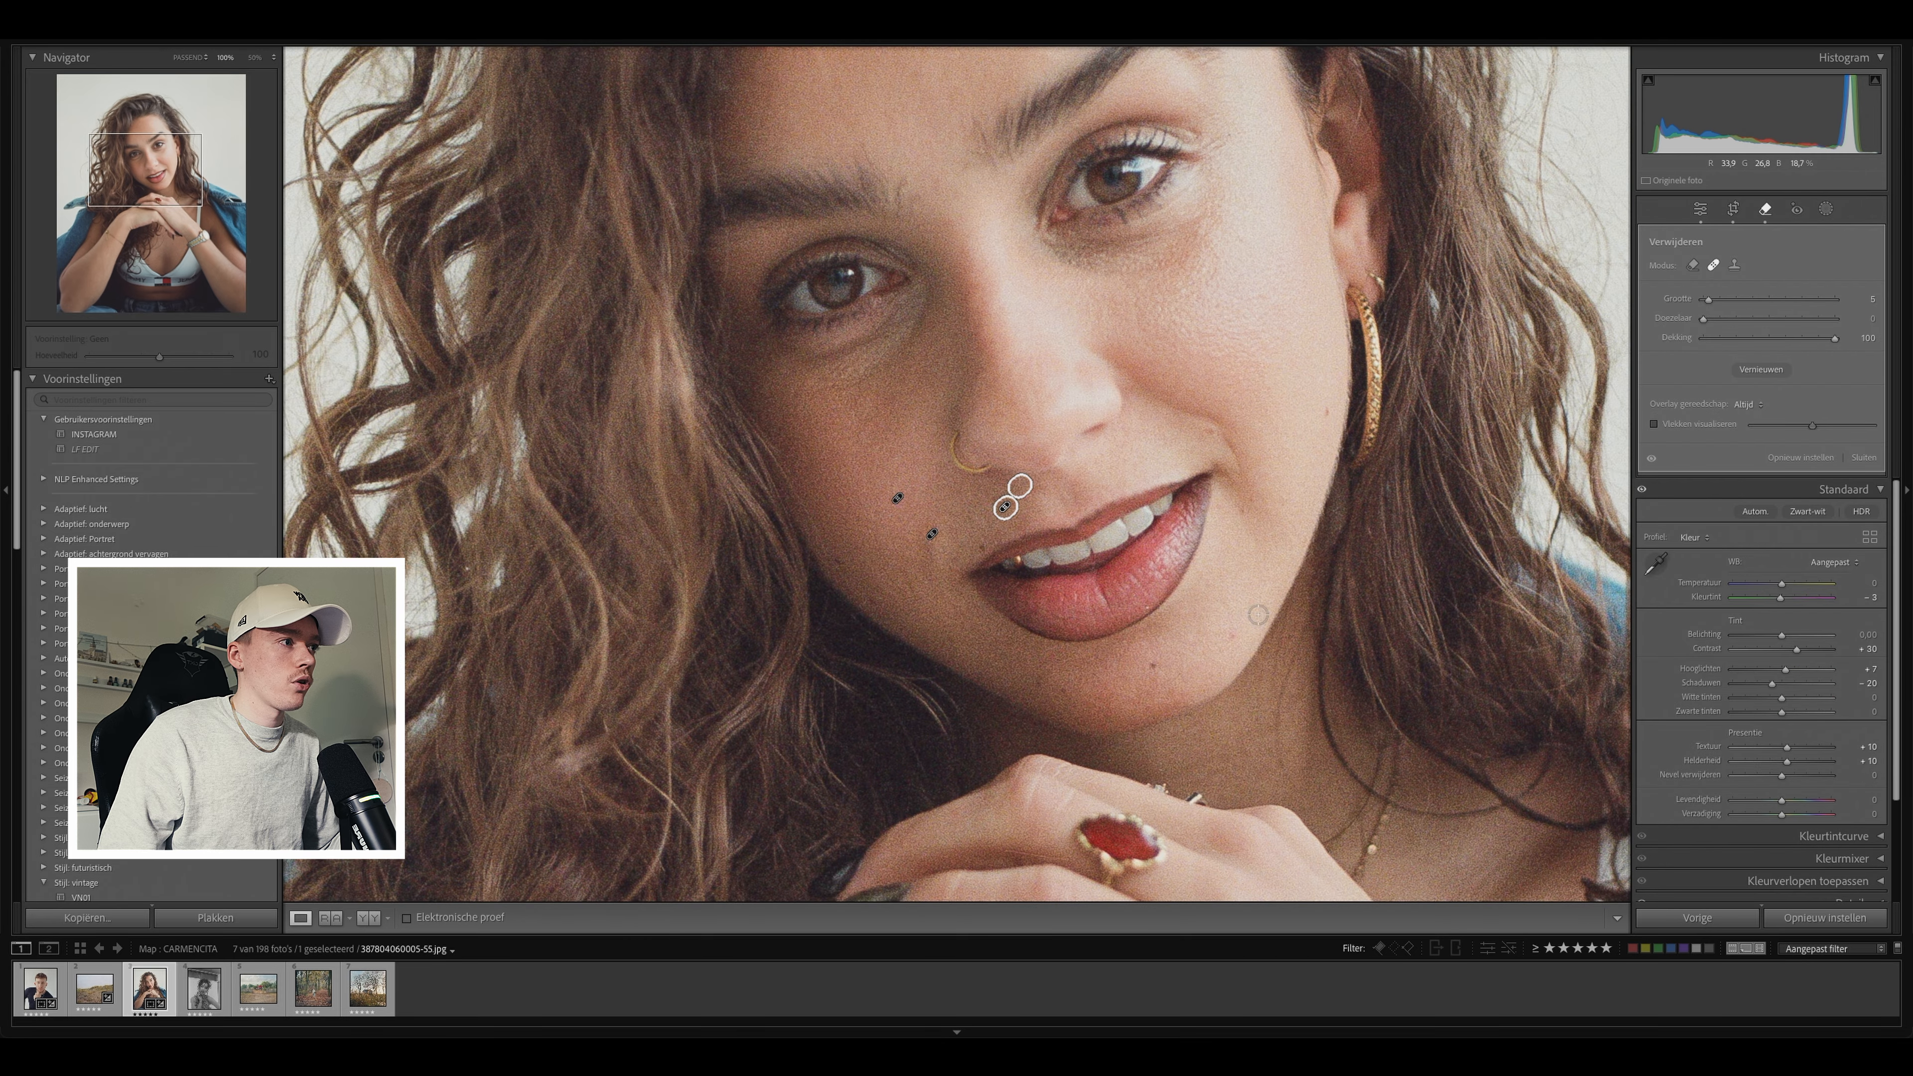
left_click(1235, 638)
left_click_drag(1251, 439, 1232, 525)
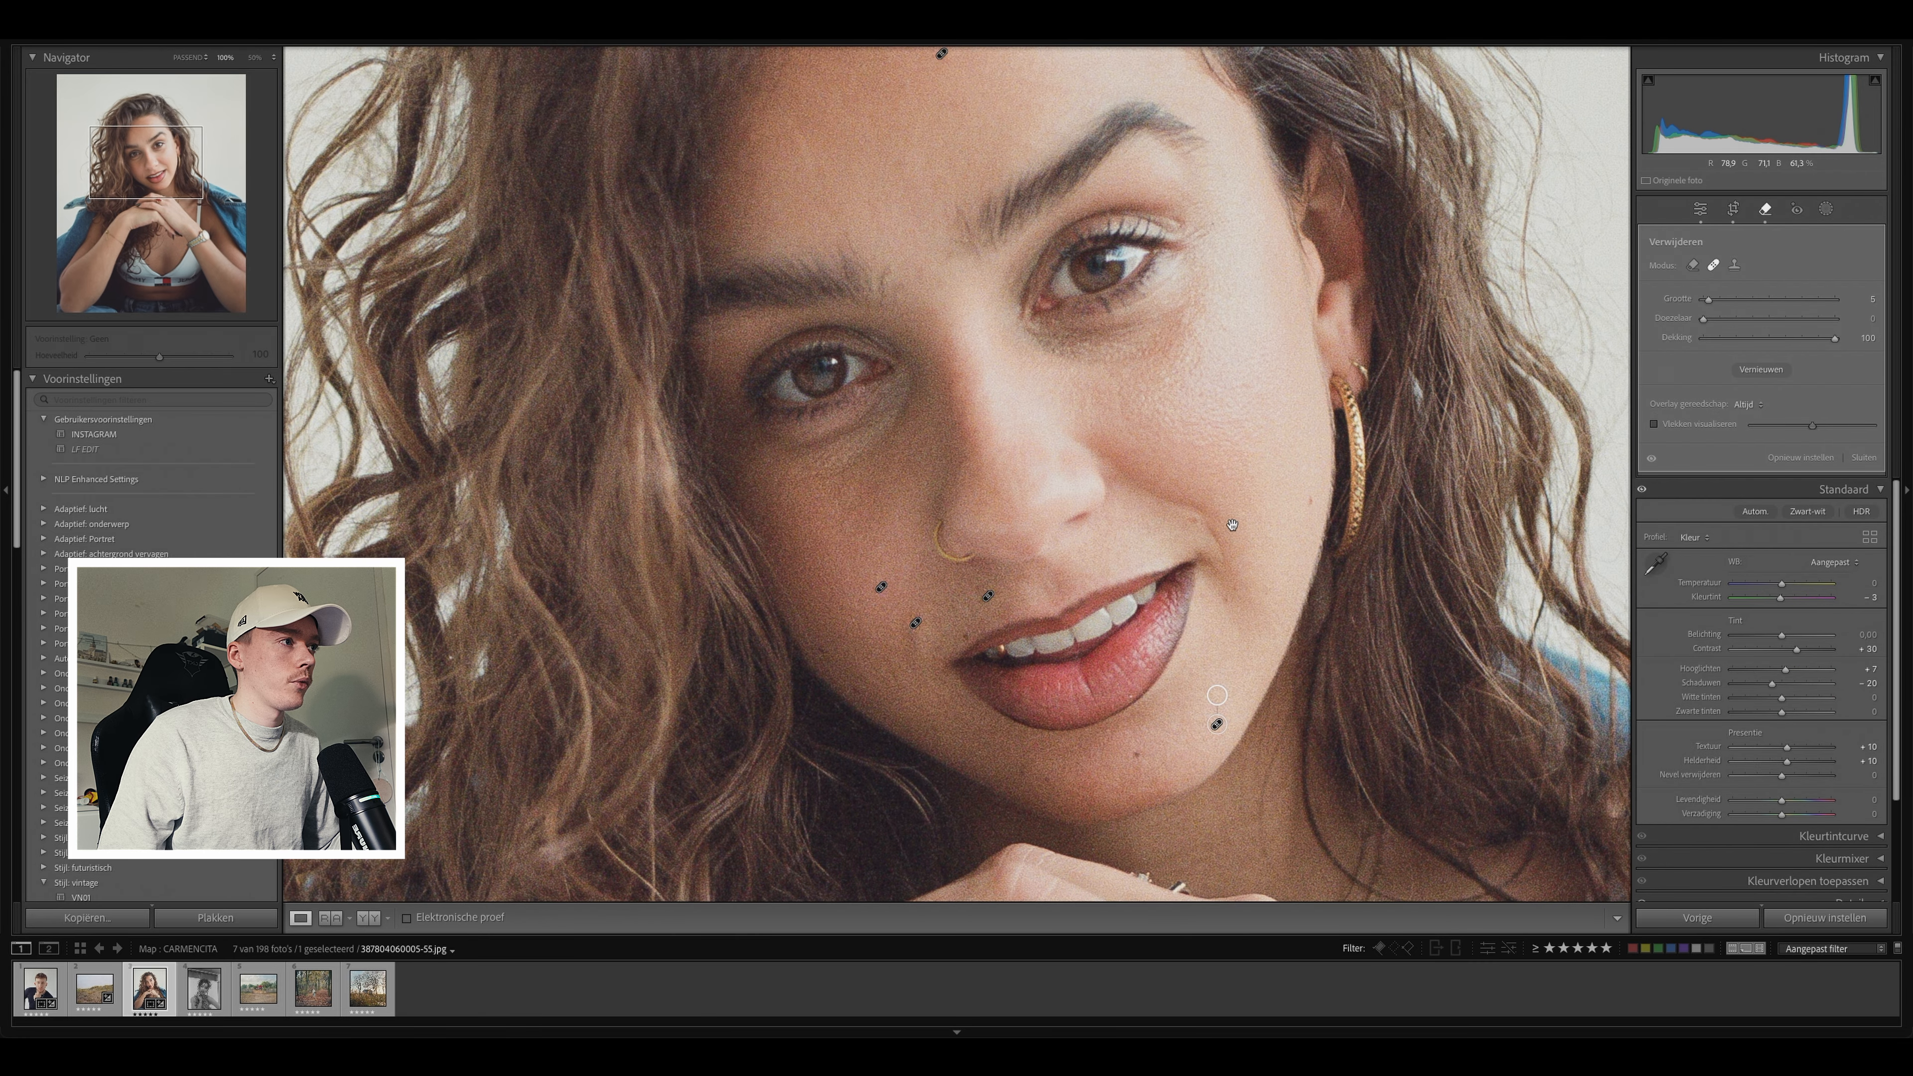
left_click(1198, 400)
left_click(1213, 376)
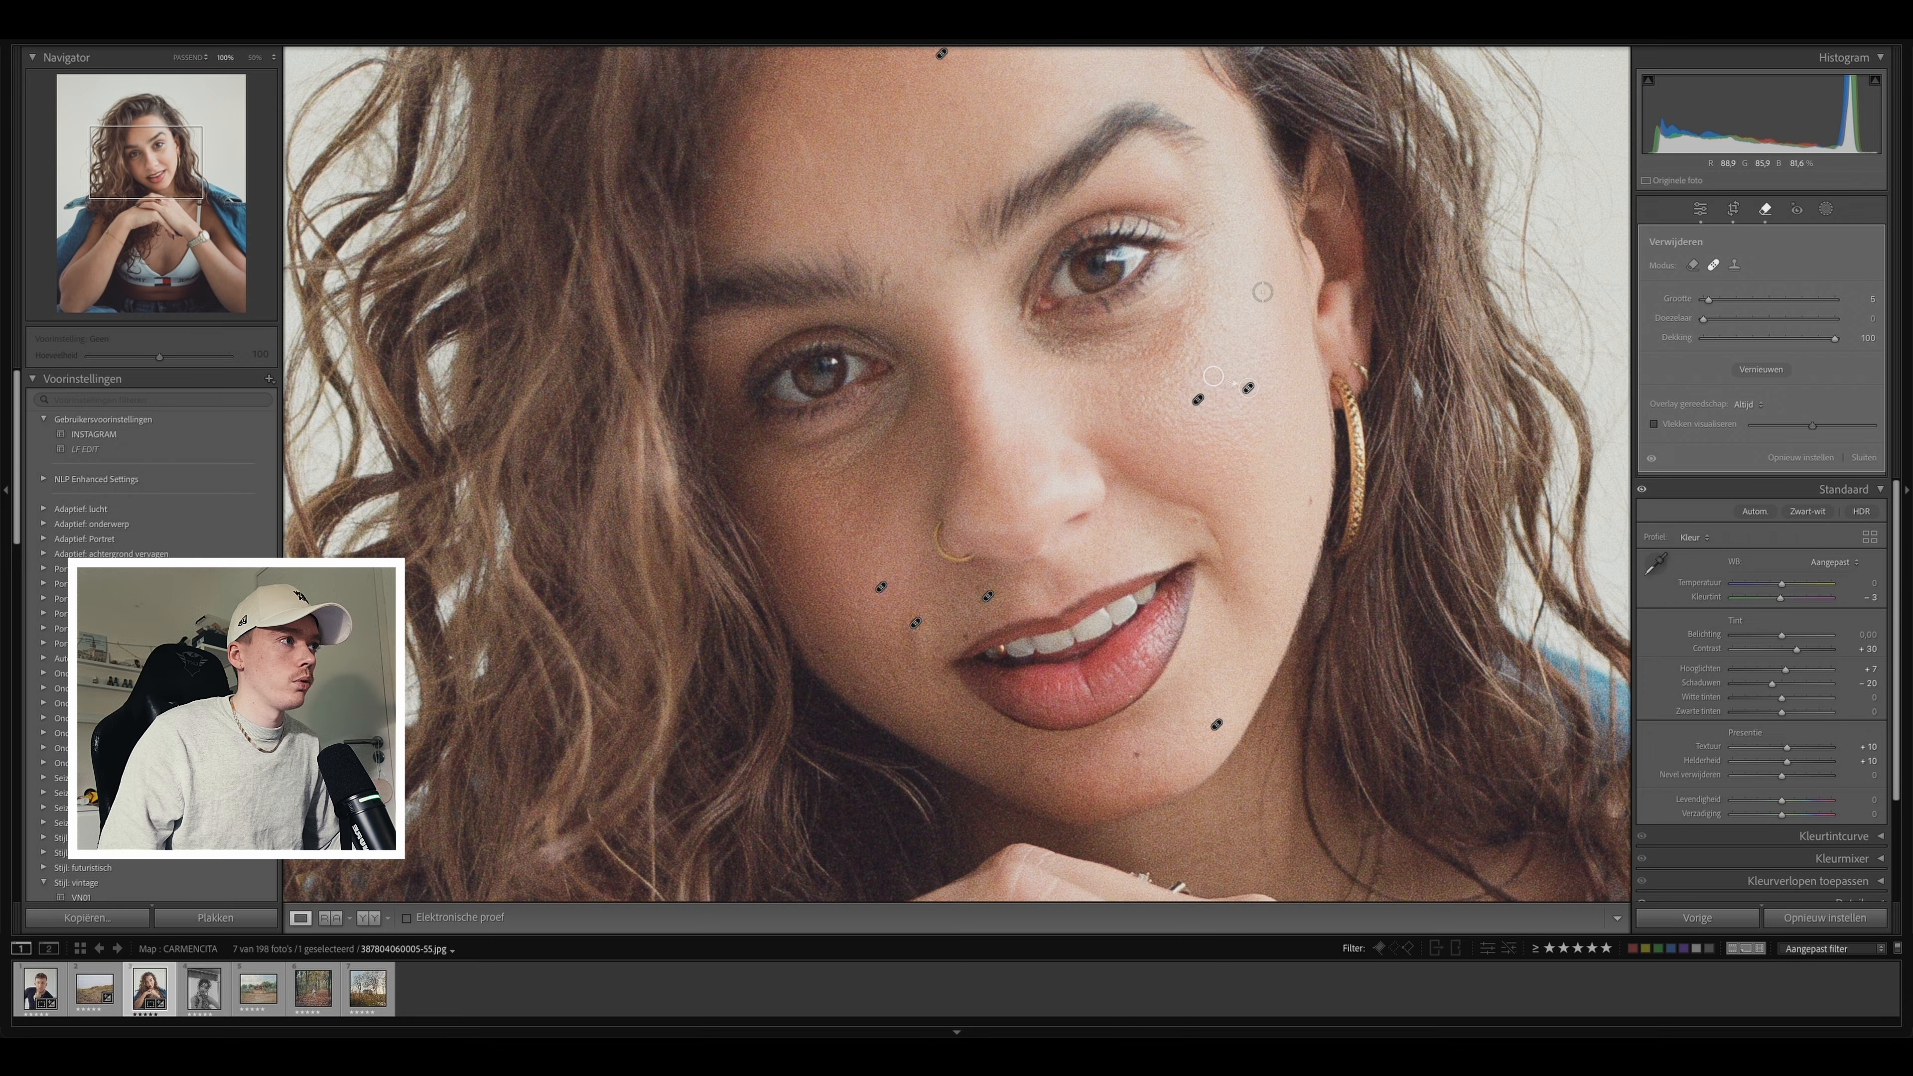
left_click_drag(1262, 291, 1289, 555)
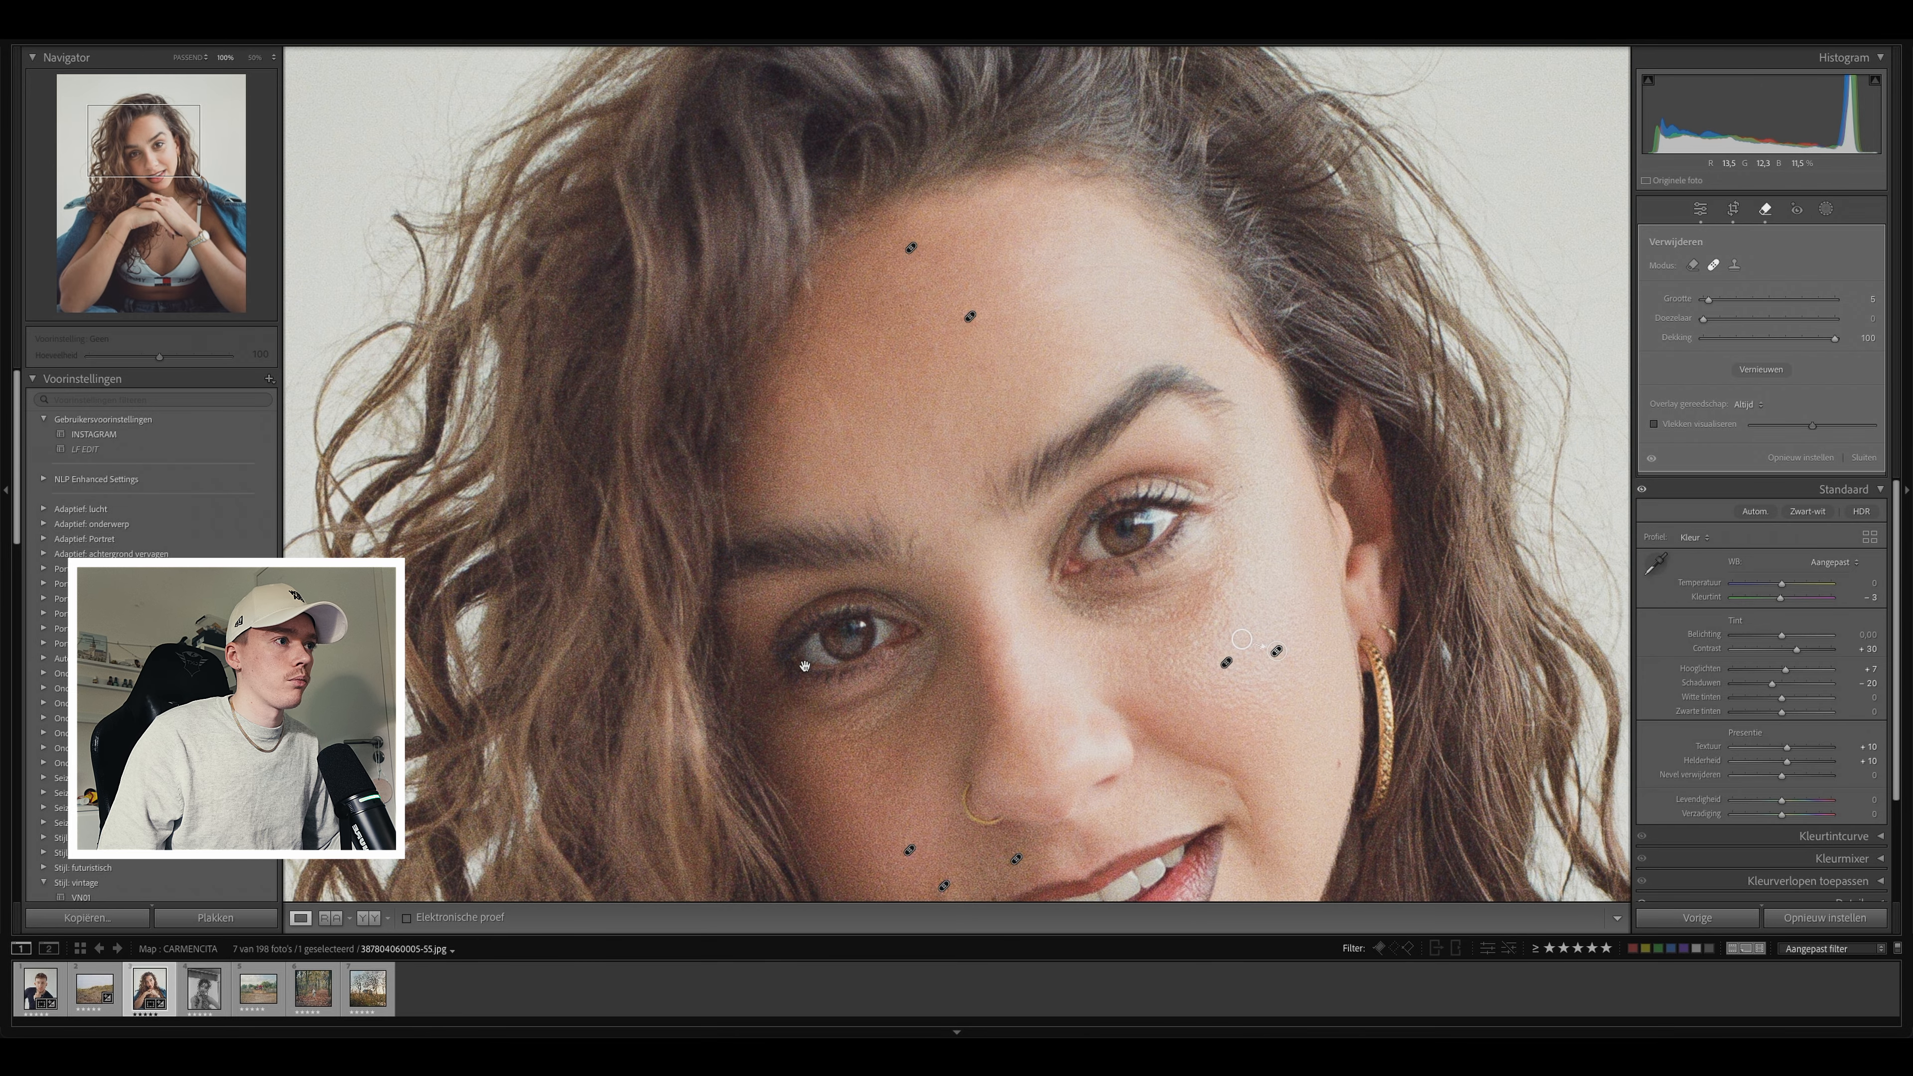
left_click_drag(804, 666, 645, 215)
left_click(1338, 484)
key("q")
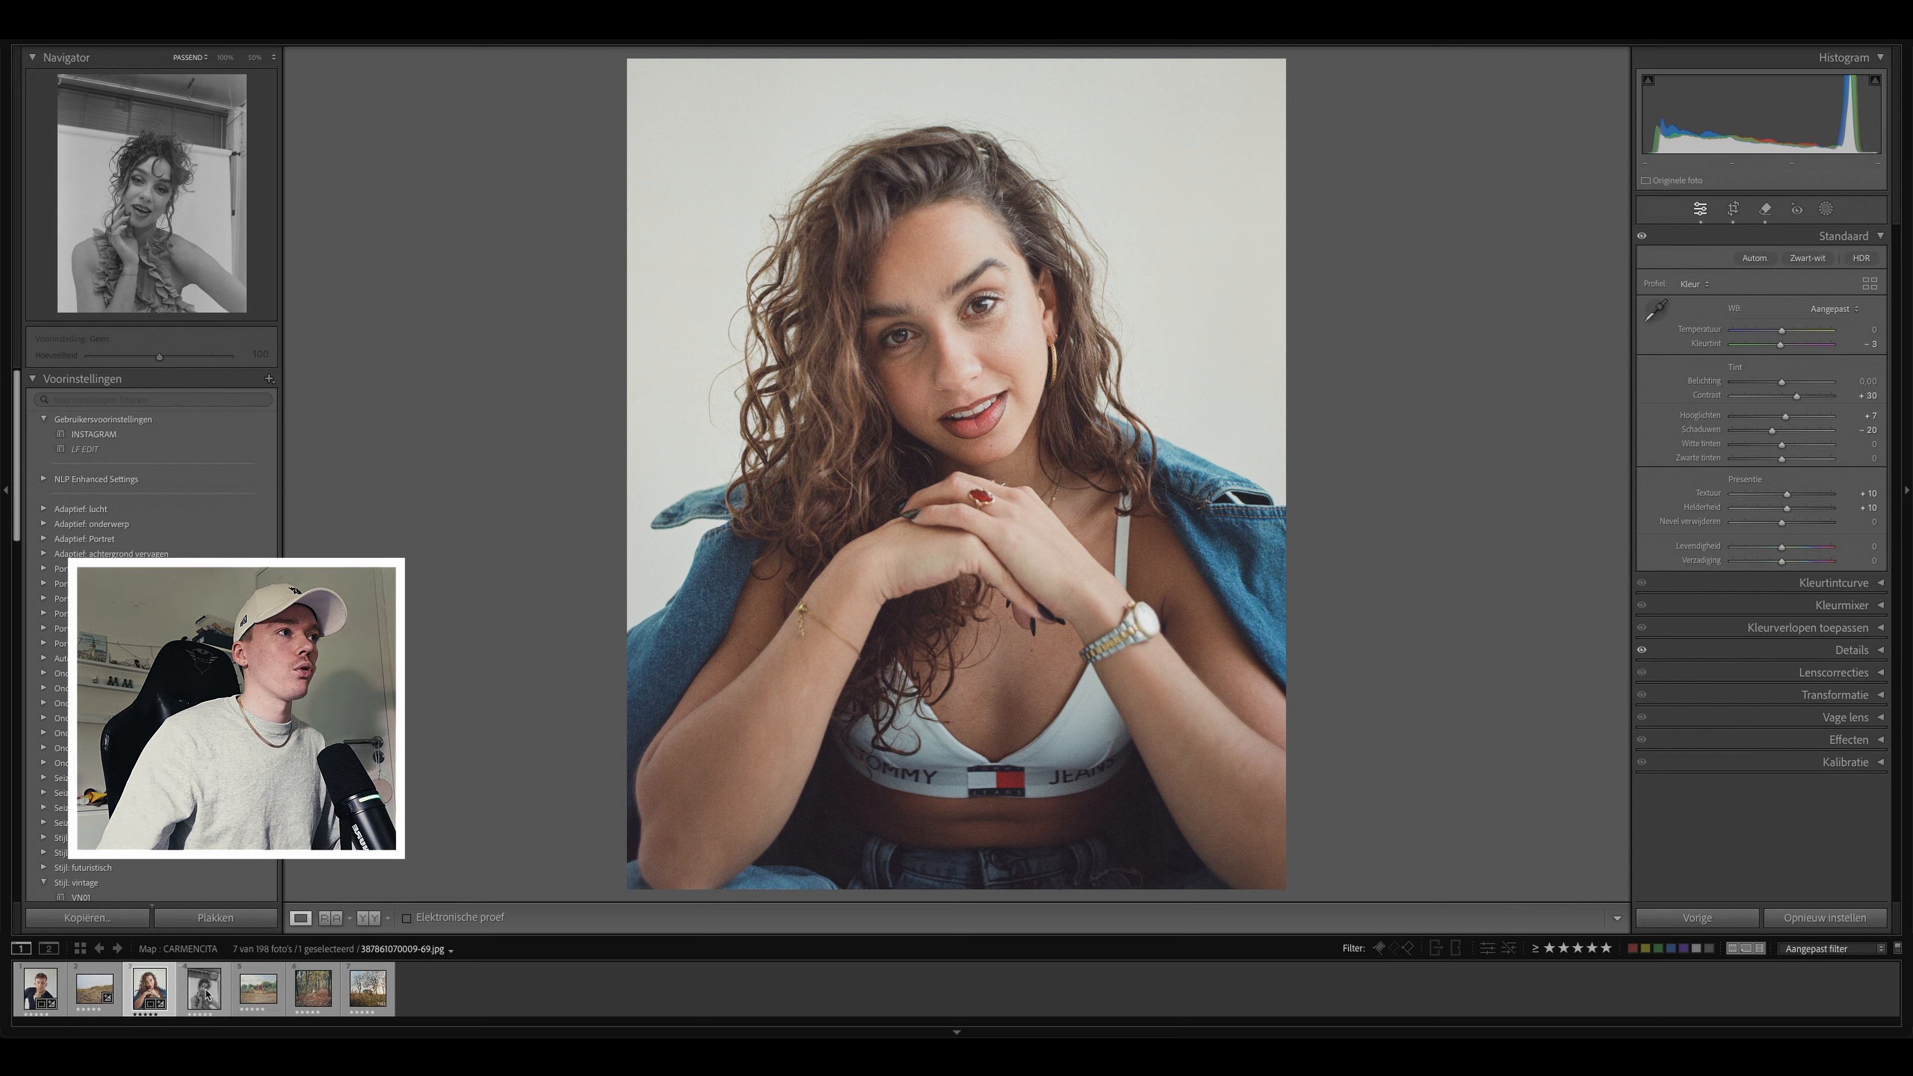
Step: Move on to the black-and-white portrait in the ruffled top, compare it with the denim jacket portrait, and examine the face up close
left_click(207, 994)
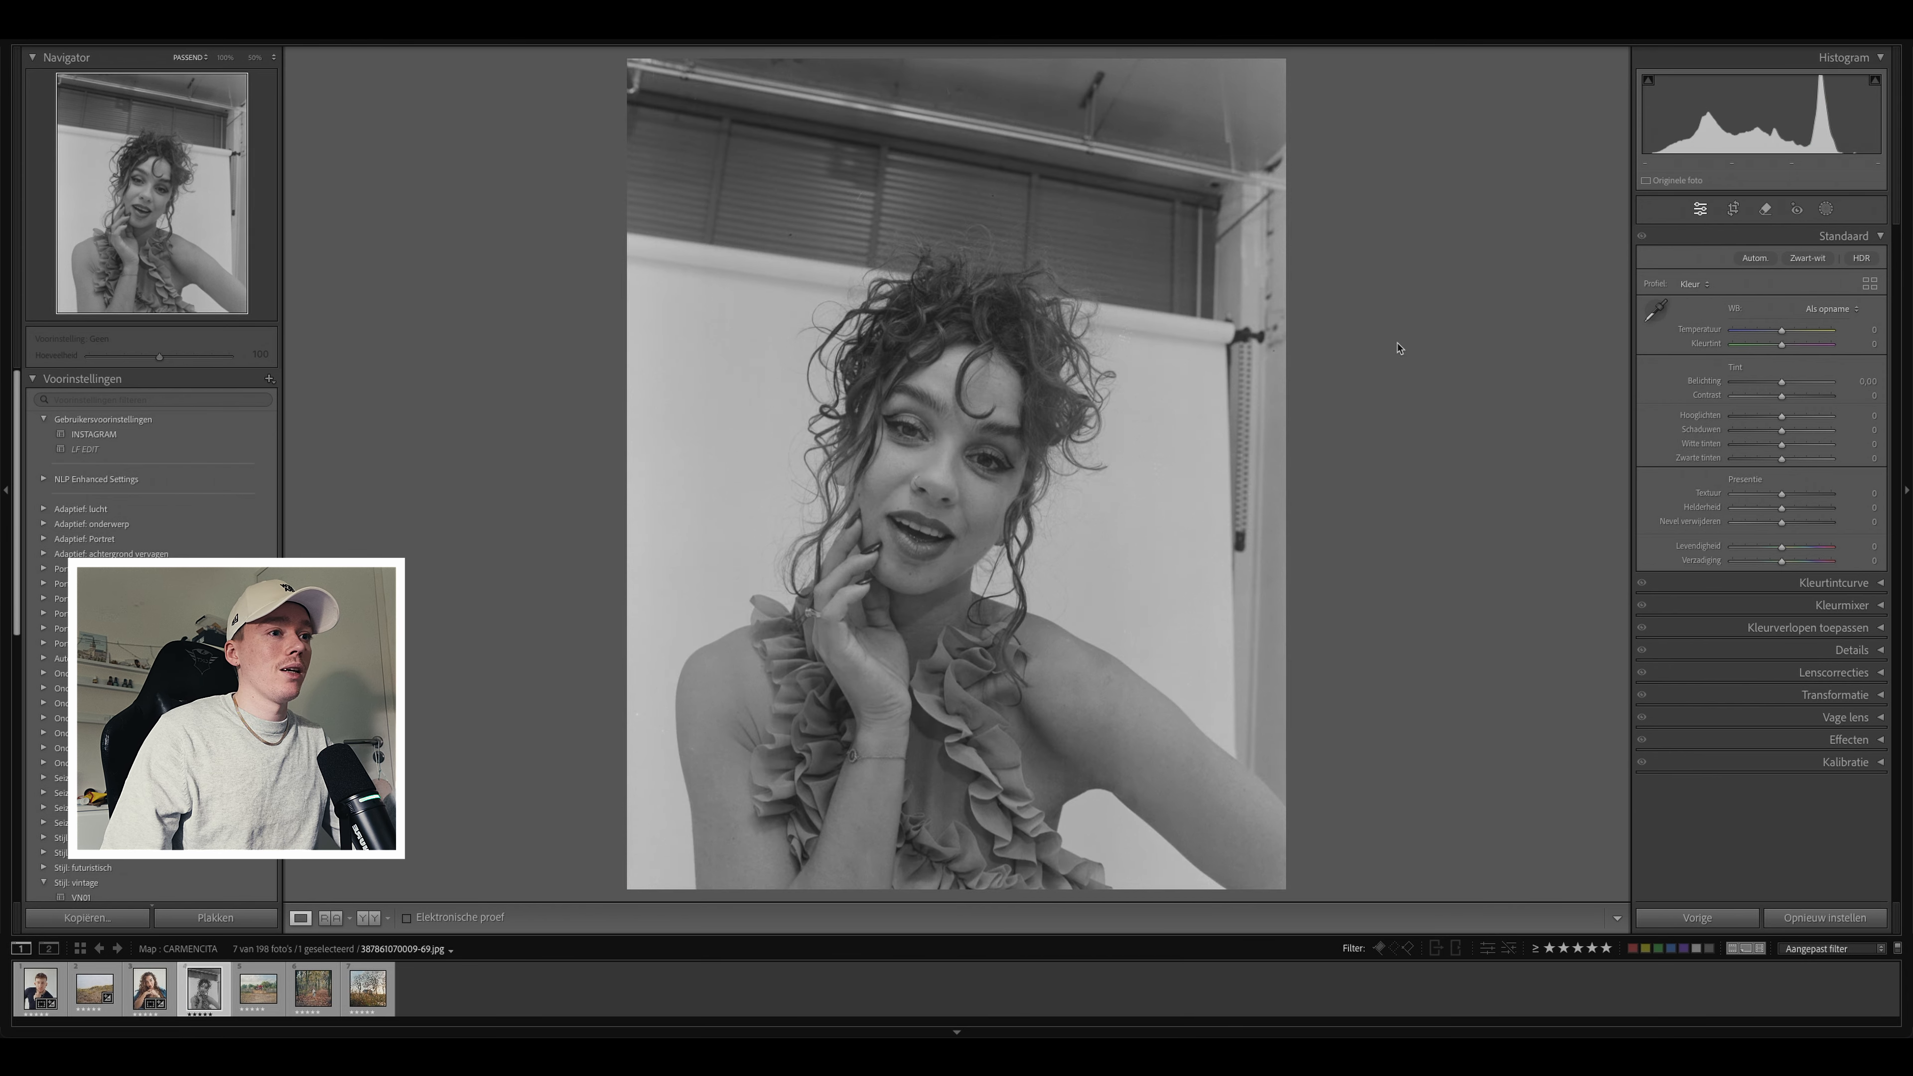
key("Left")
key("Right")
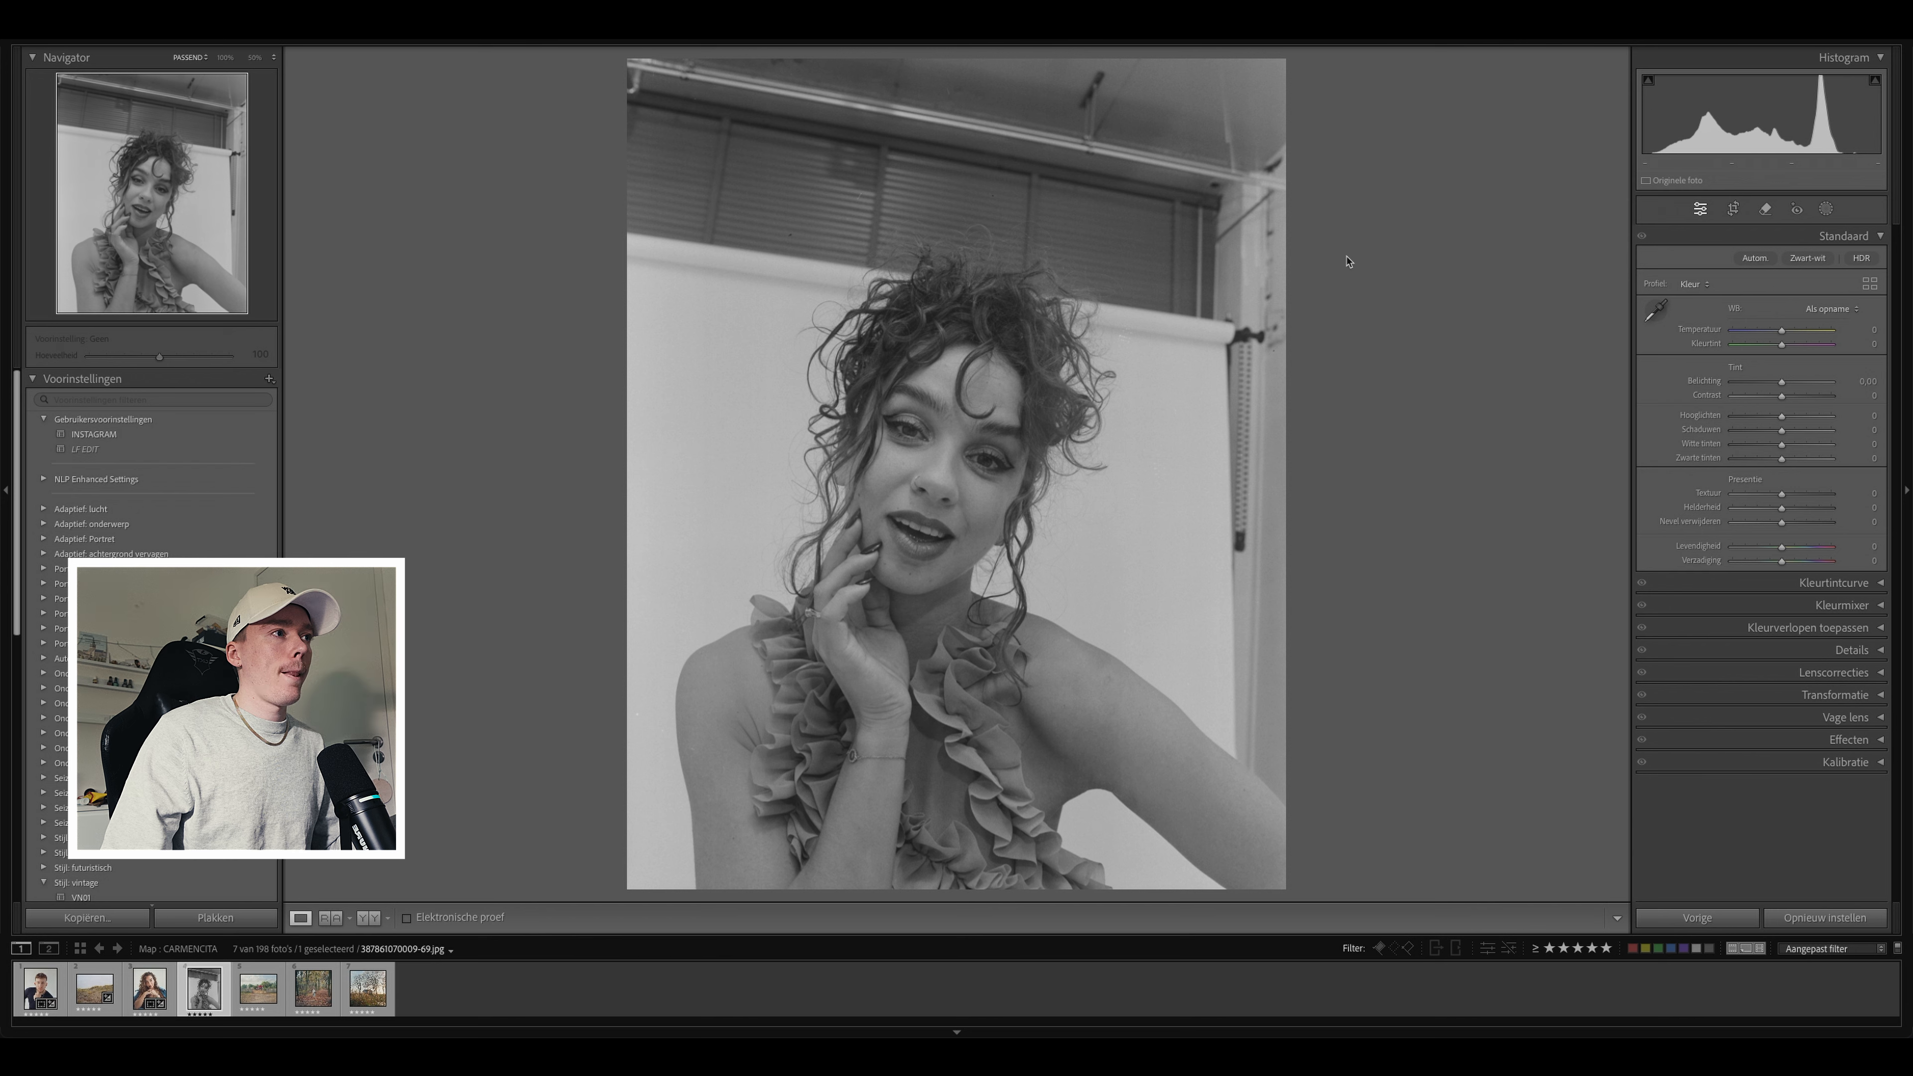
left_click(887, 444)
left_click(886, 444)
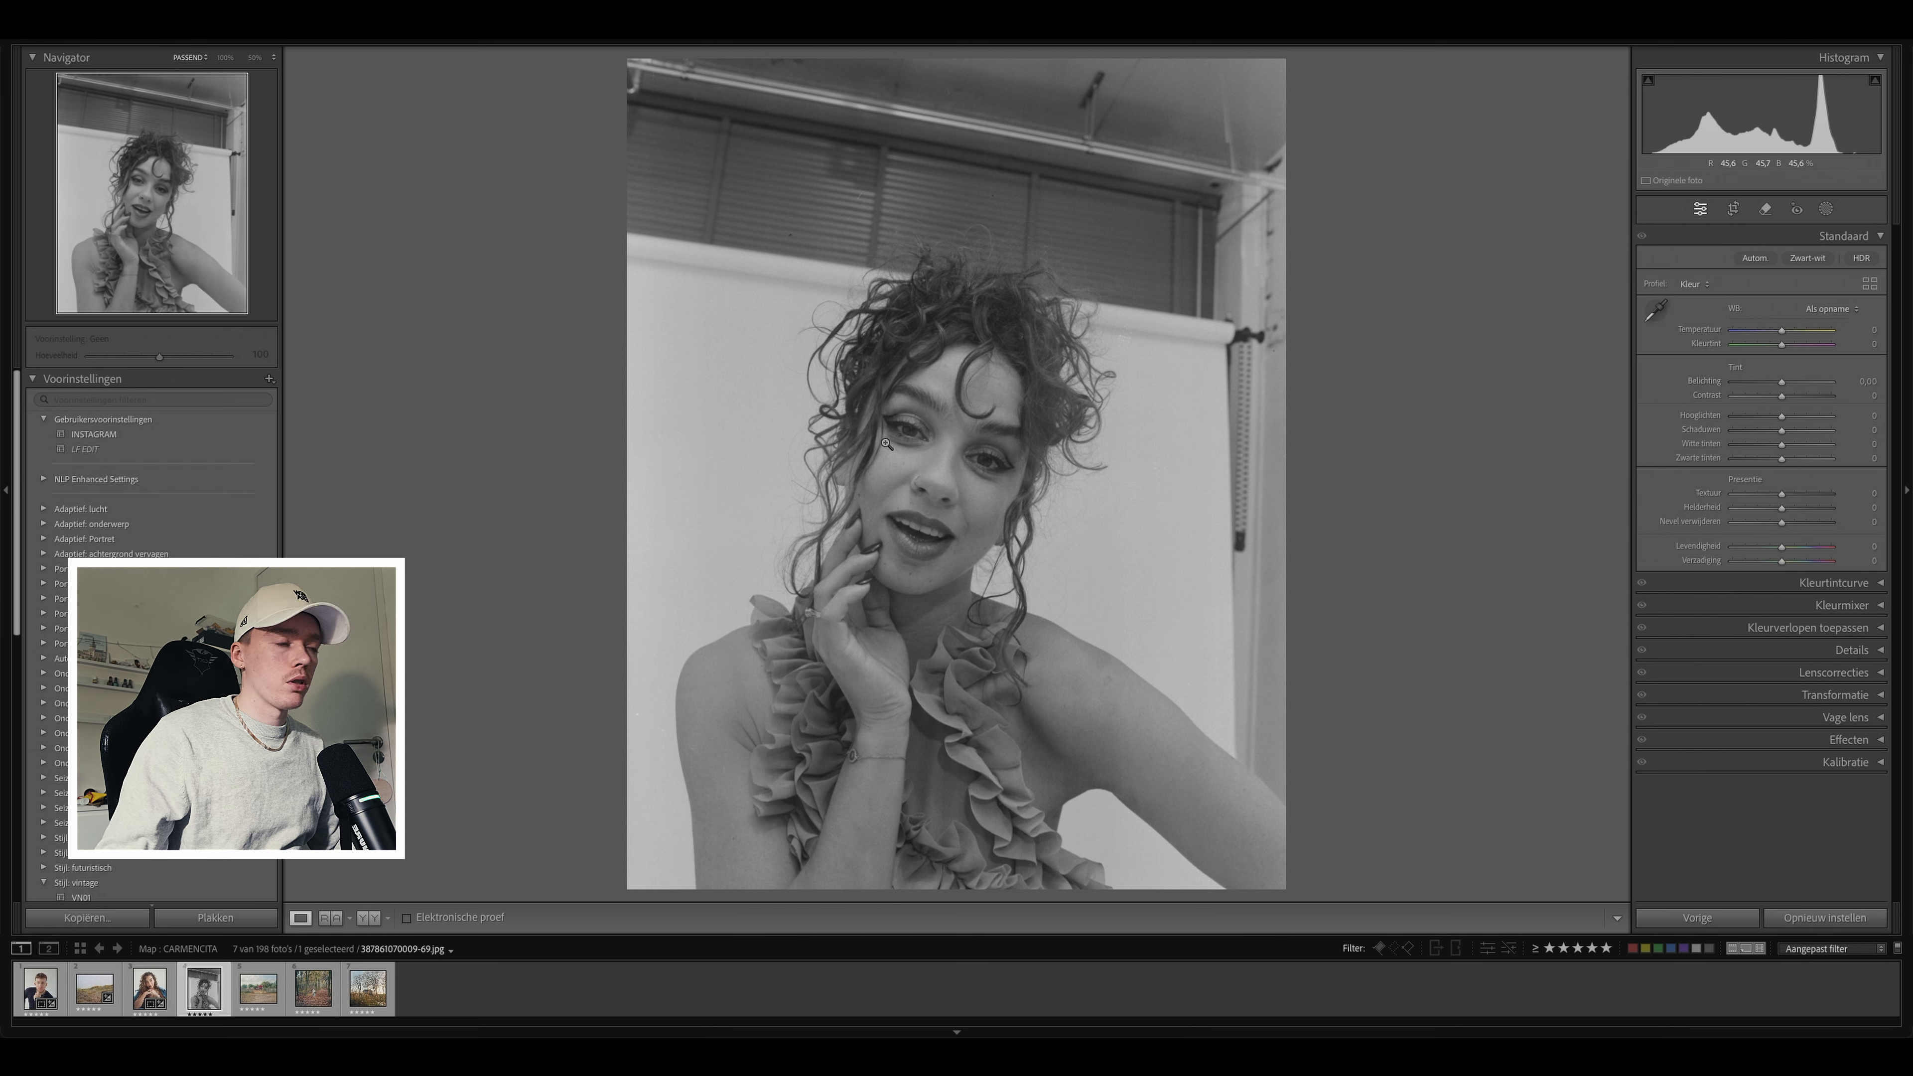
left_click(887, 444)
left_click(1055, 466)
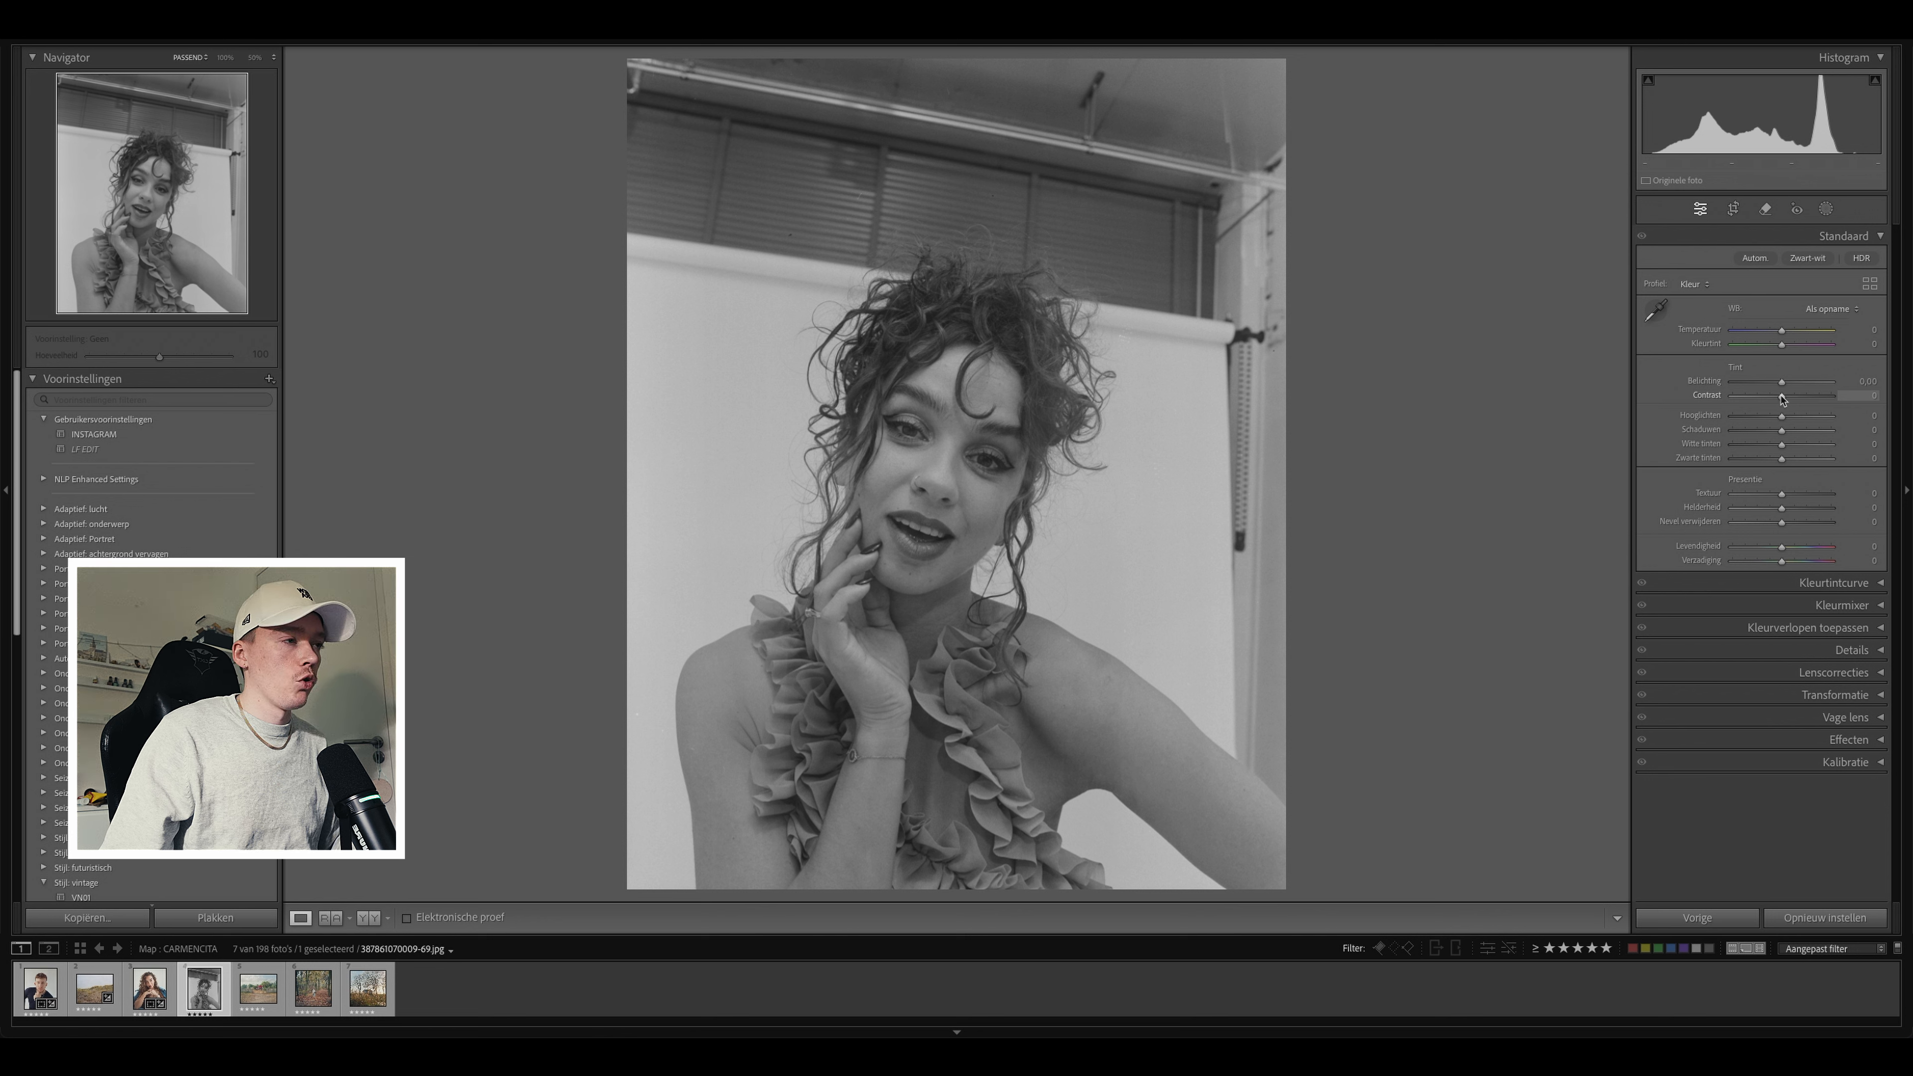
Step: Set the black-and-white portrait's contrast to +50, highlights +62, shadows -10, whites +24 and blacks -16, and compare with the original
left_click_drag(1784, 400, 1774, 461)
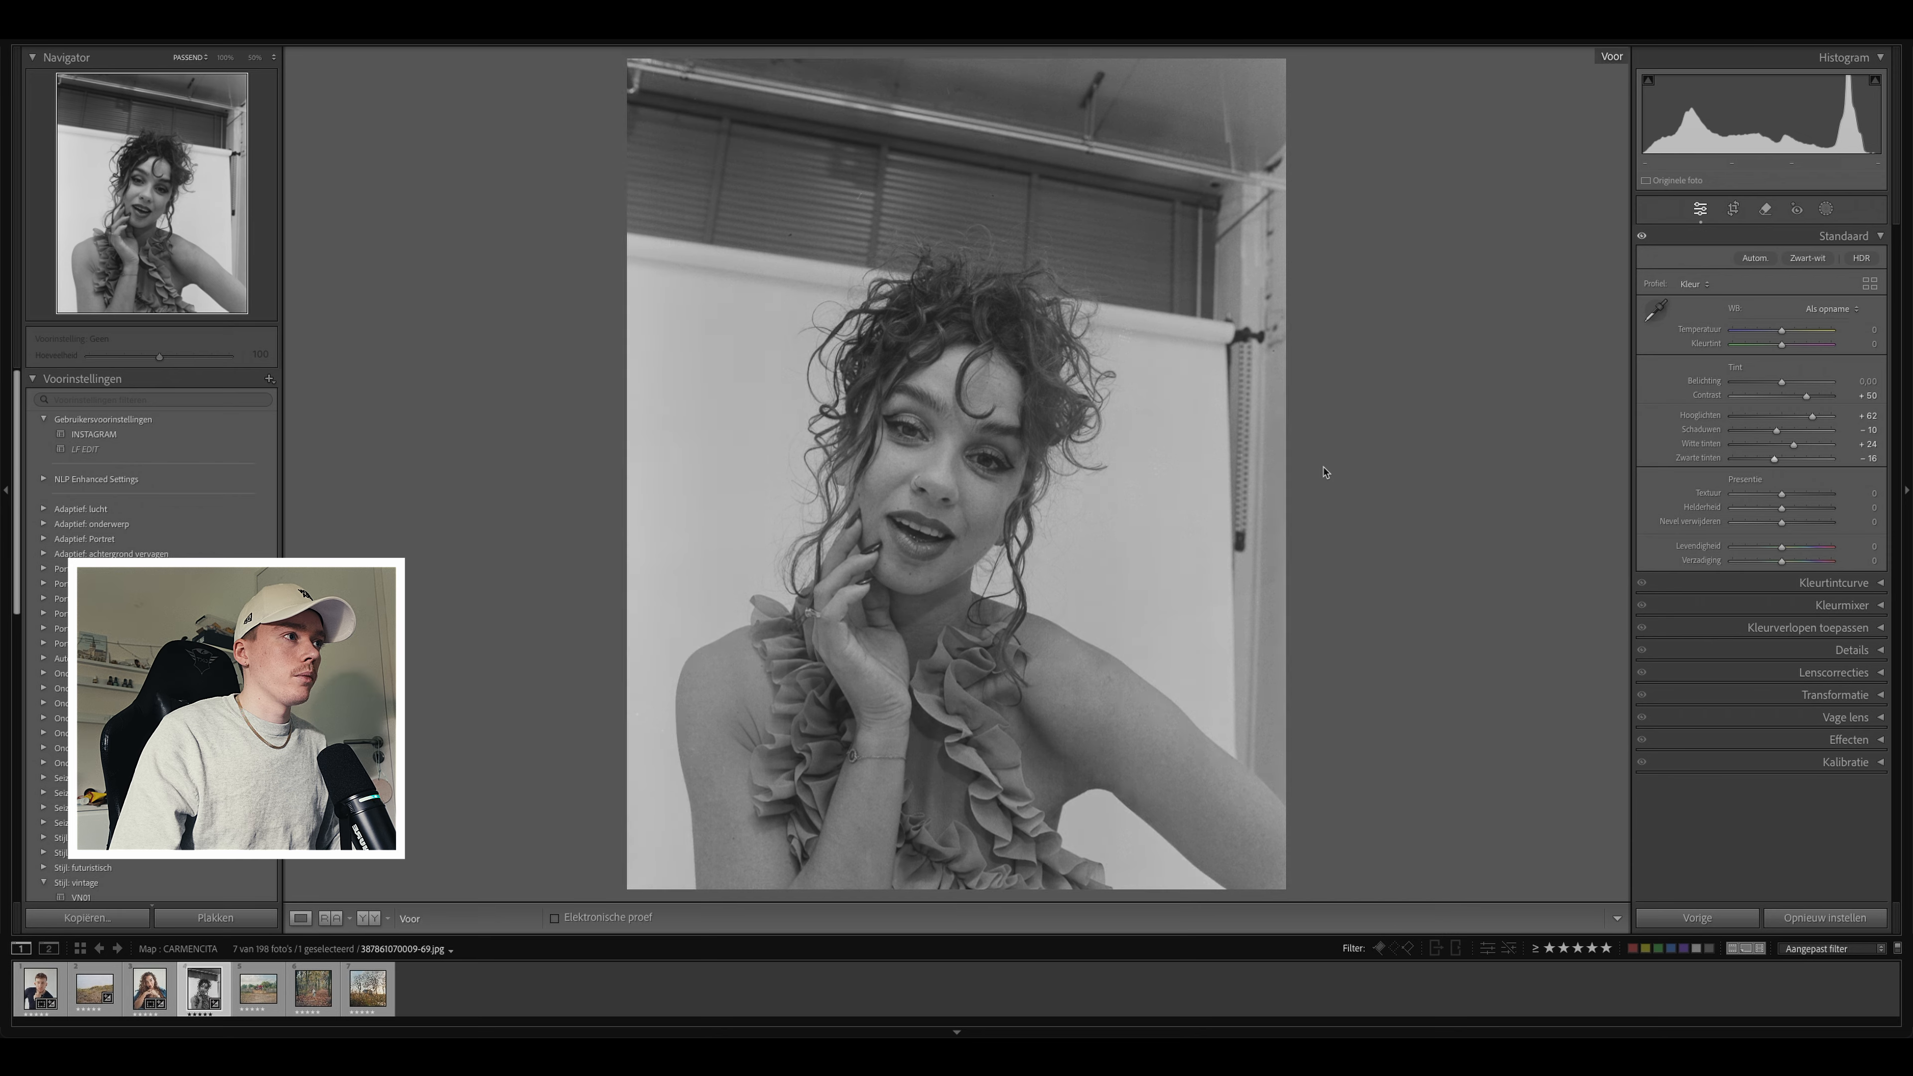
Step: Check the black-and-white portrait's face up close, set the exposure to +0.20 and compare with the original
left_click(943, 426)
left_click(968, 459)
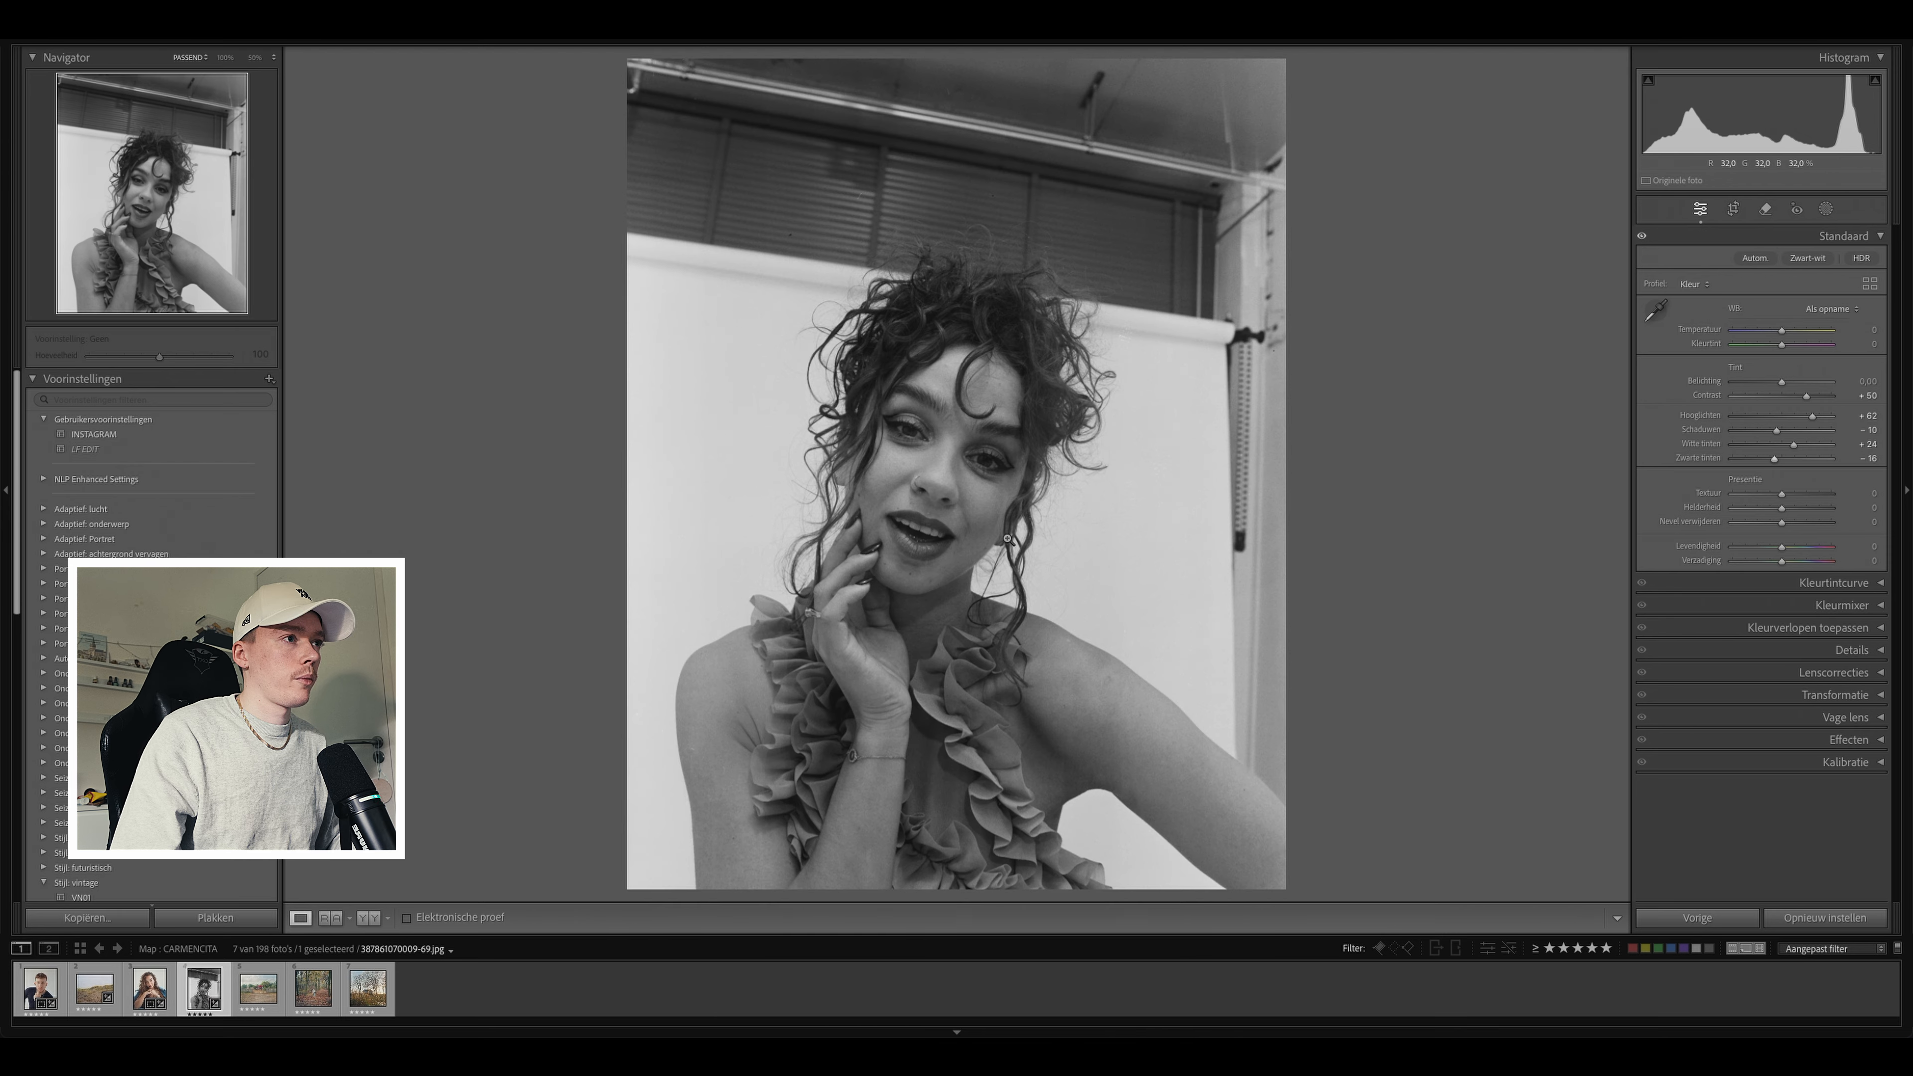
left_click_drag(1782, 382, 1784, 384)
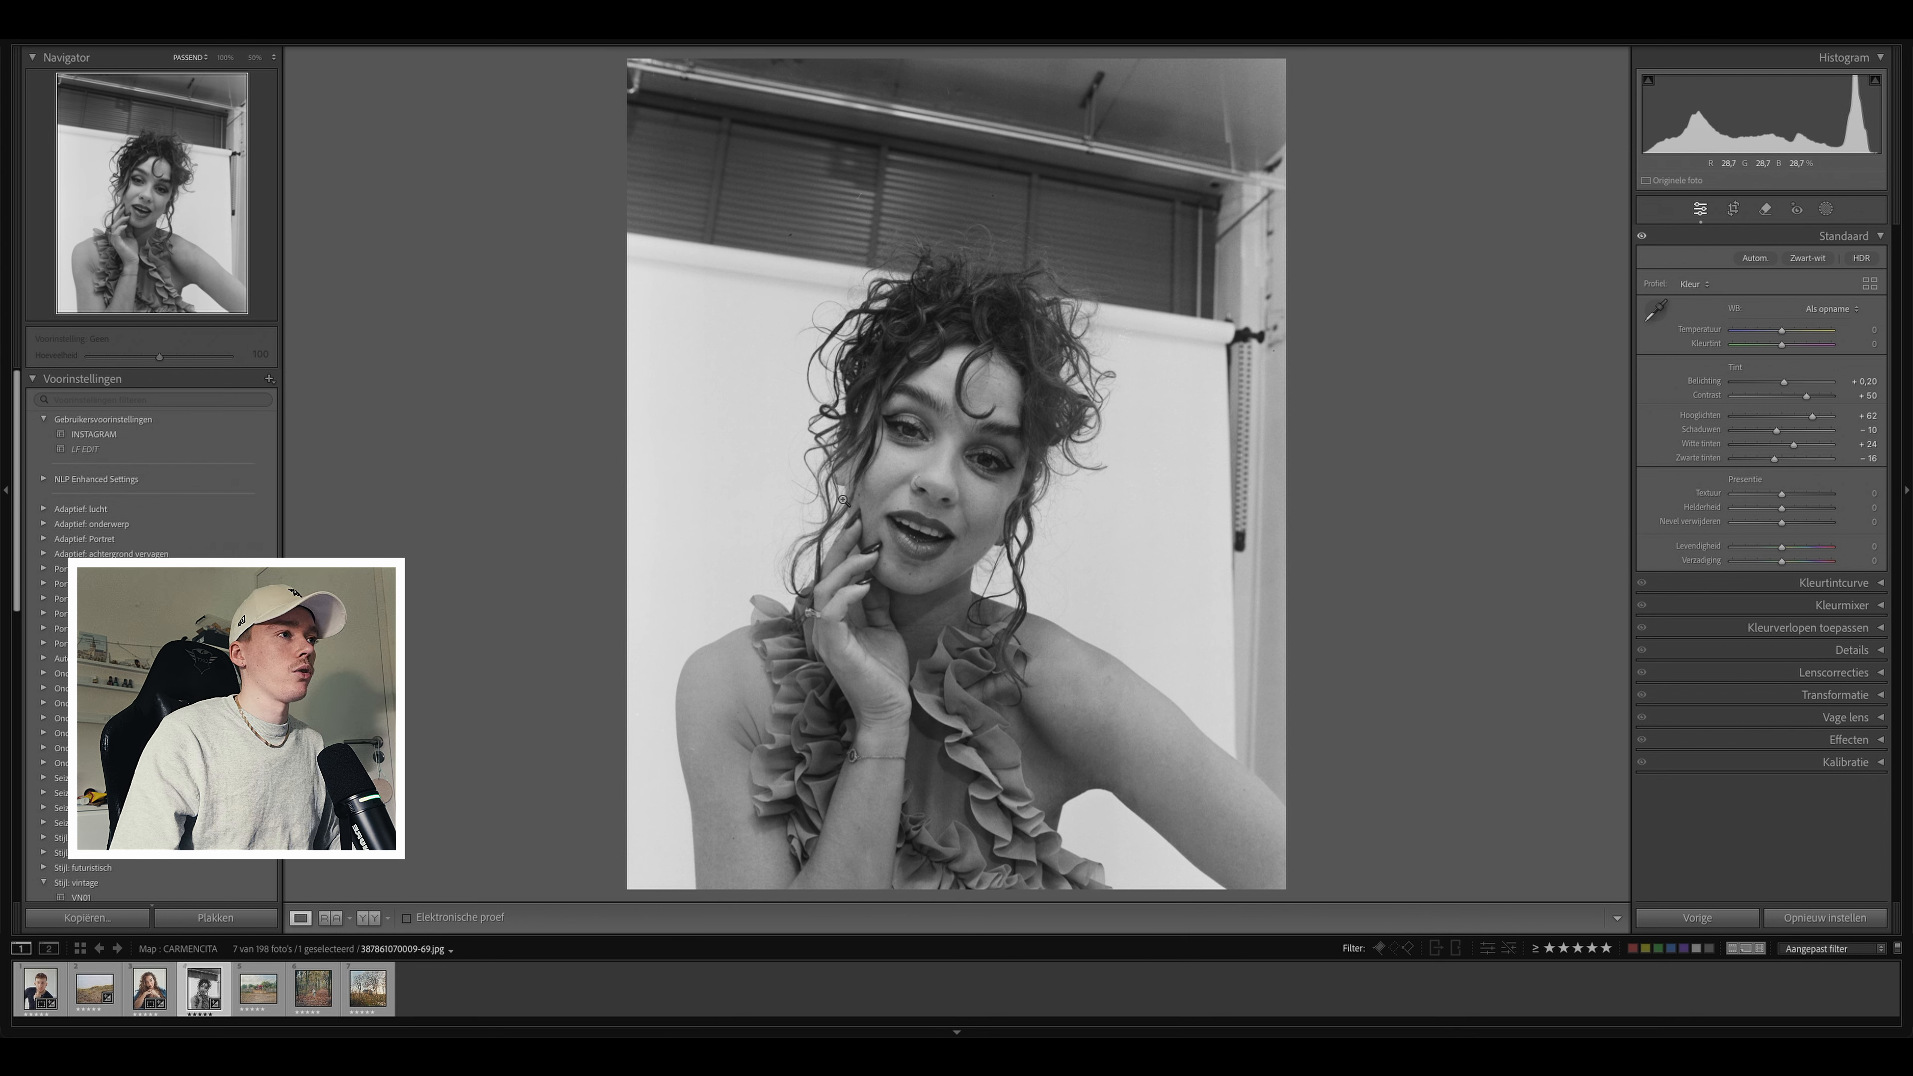
key("backslash")
key("backslash")
key("backslash")
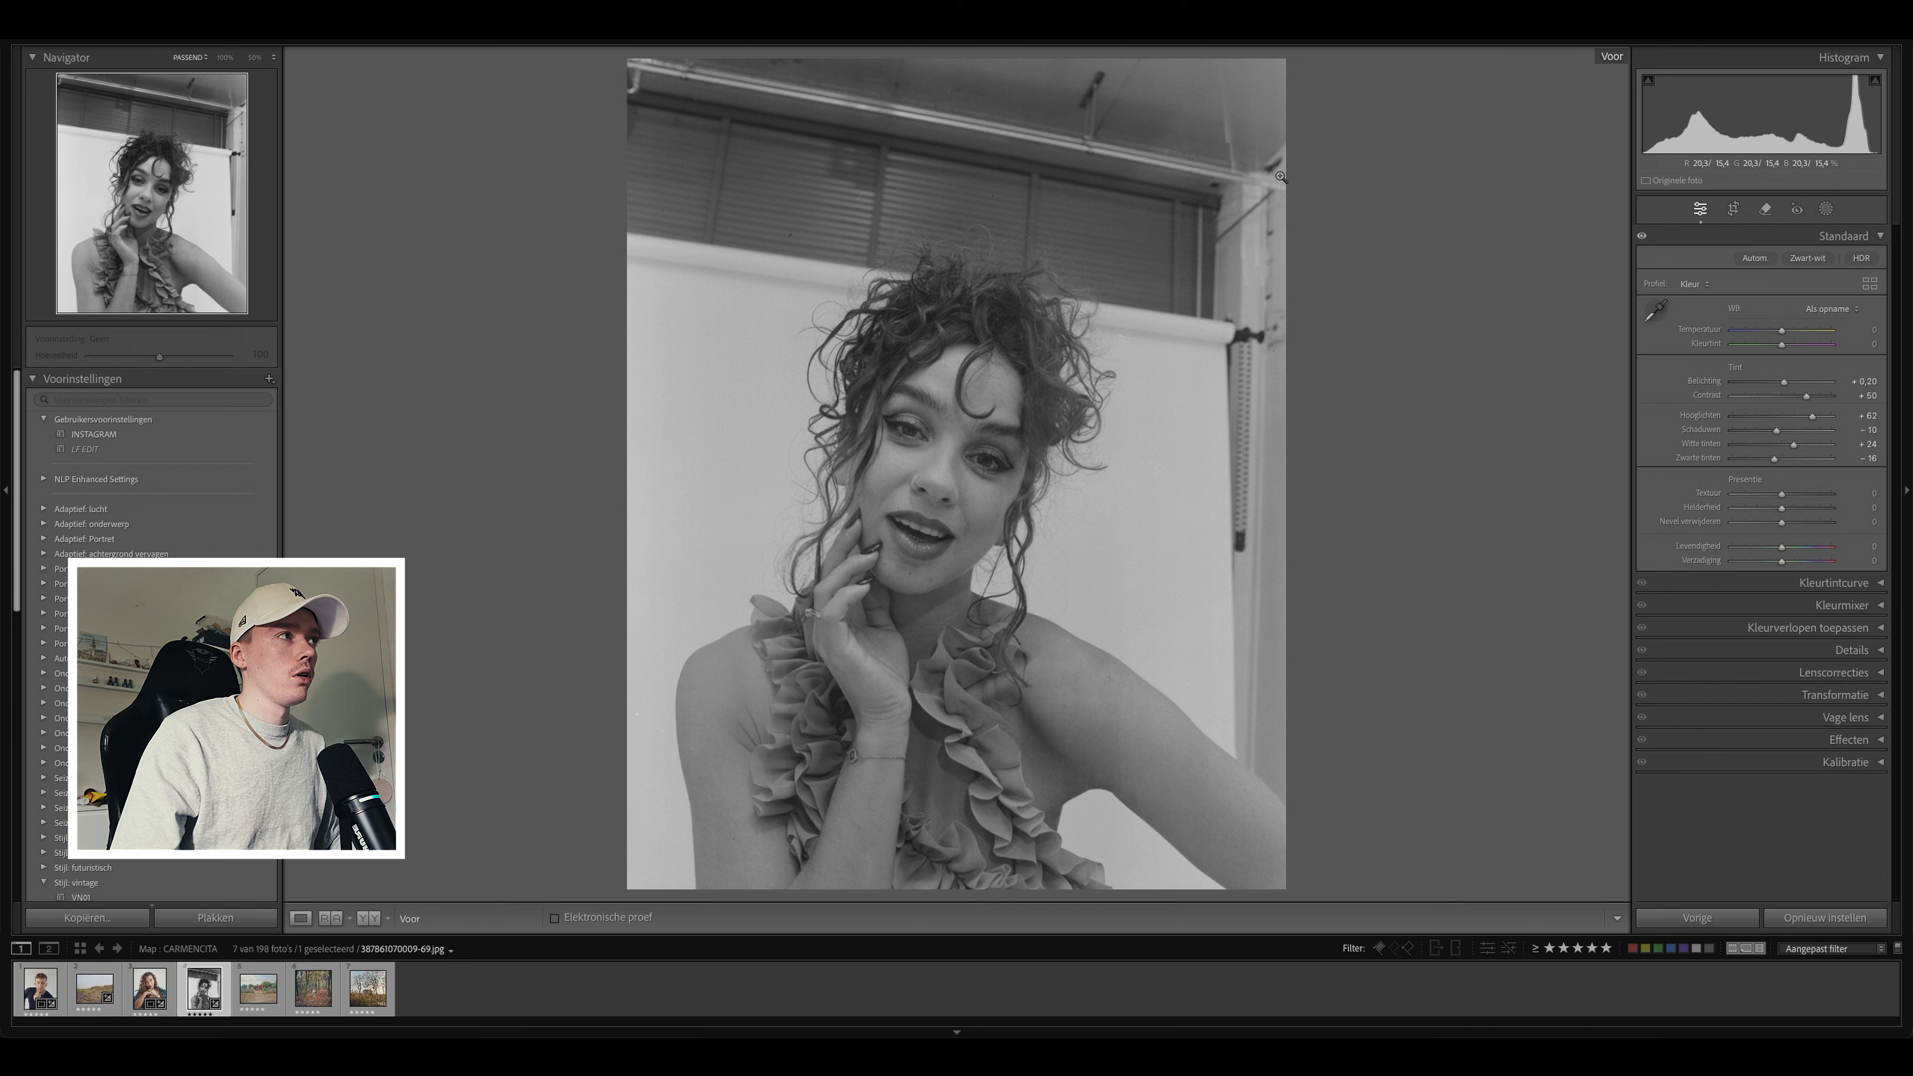
key("backslash")
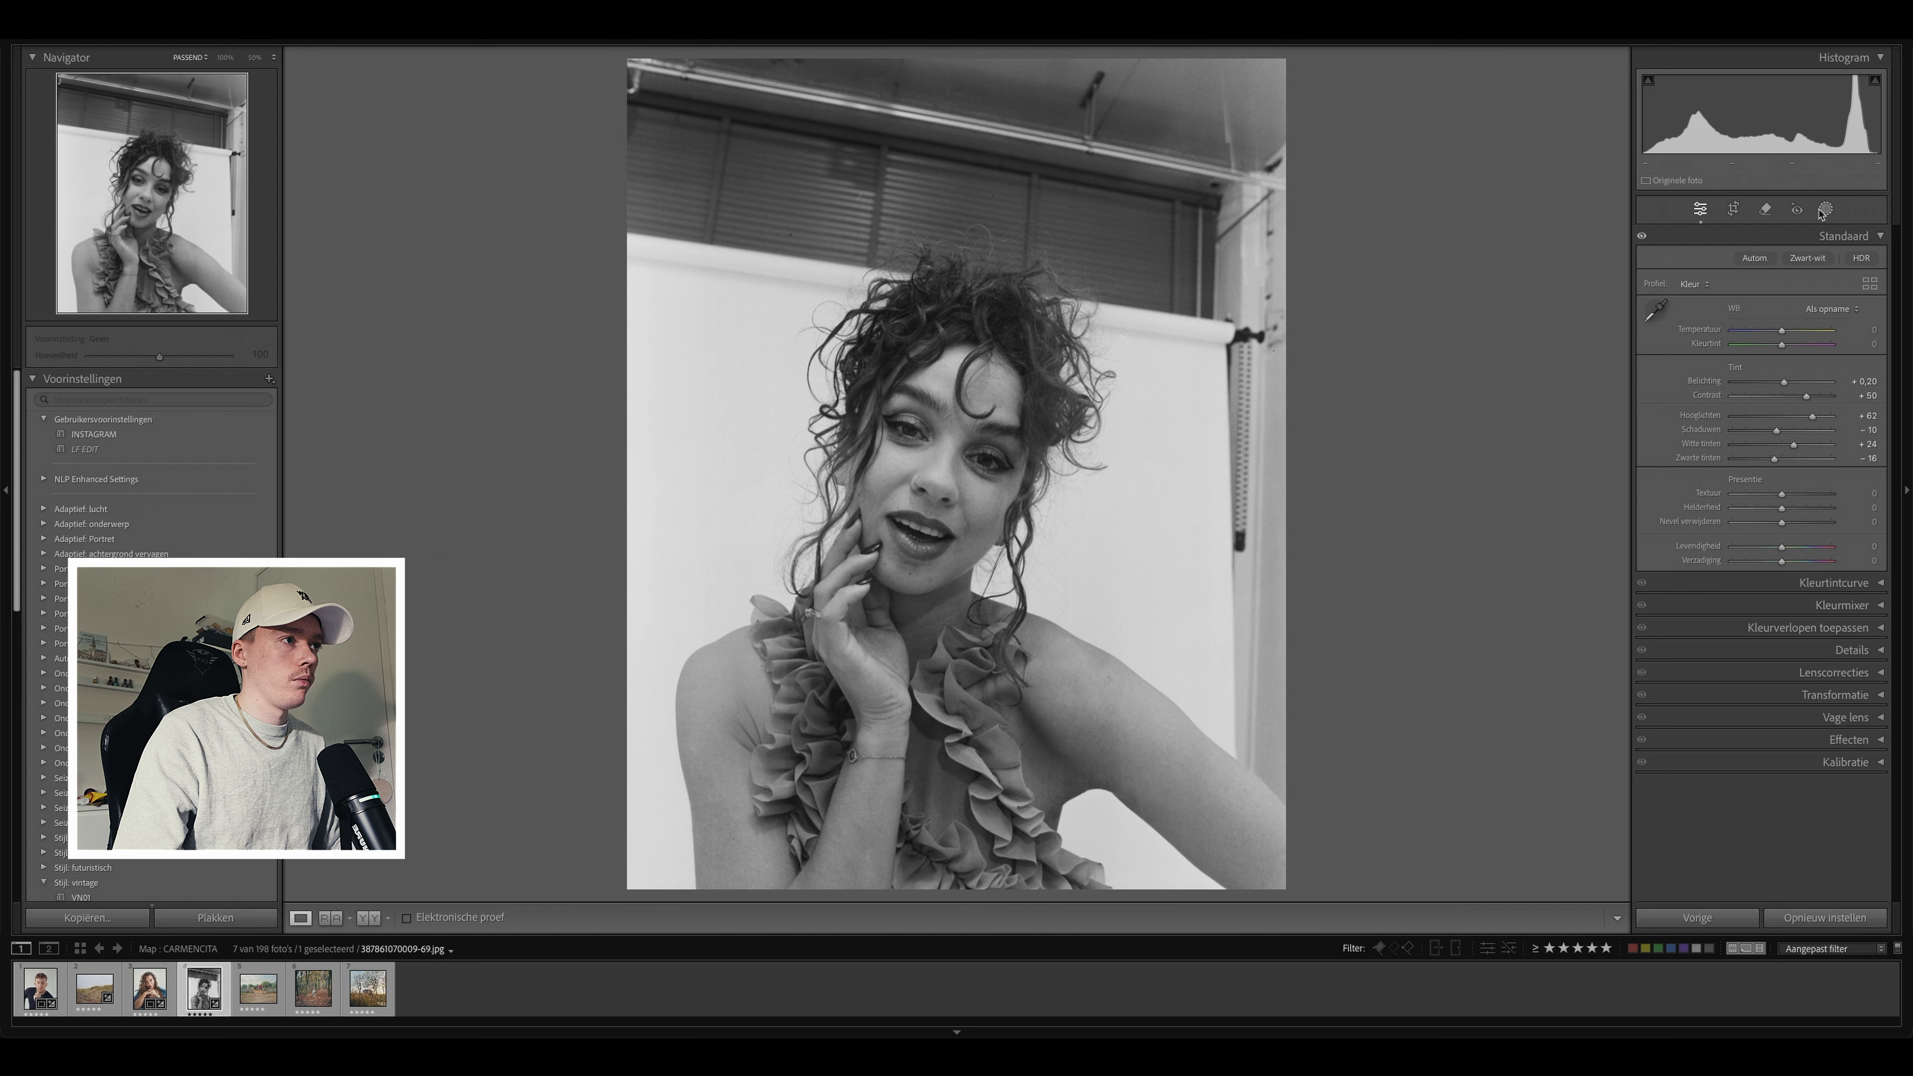
Step: Add a subject mask over the woman, set the mask's exposure to 0.10, and compare the portrait with the original
left_click(1823, 211)
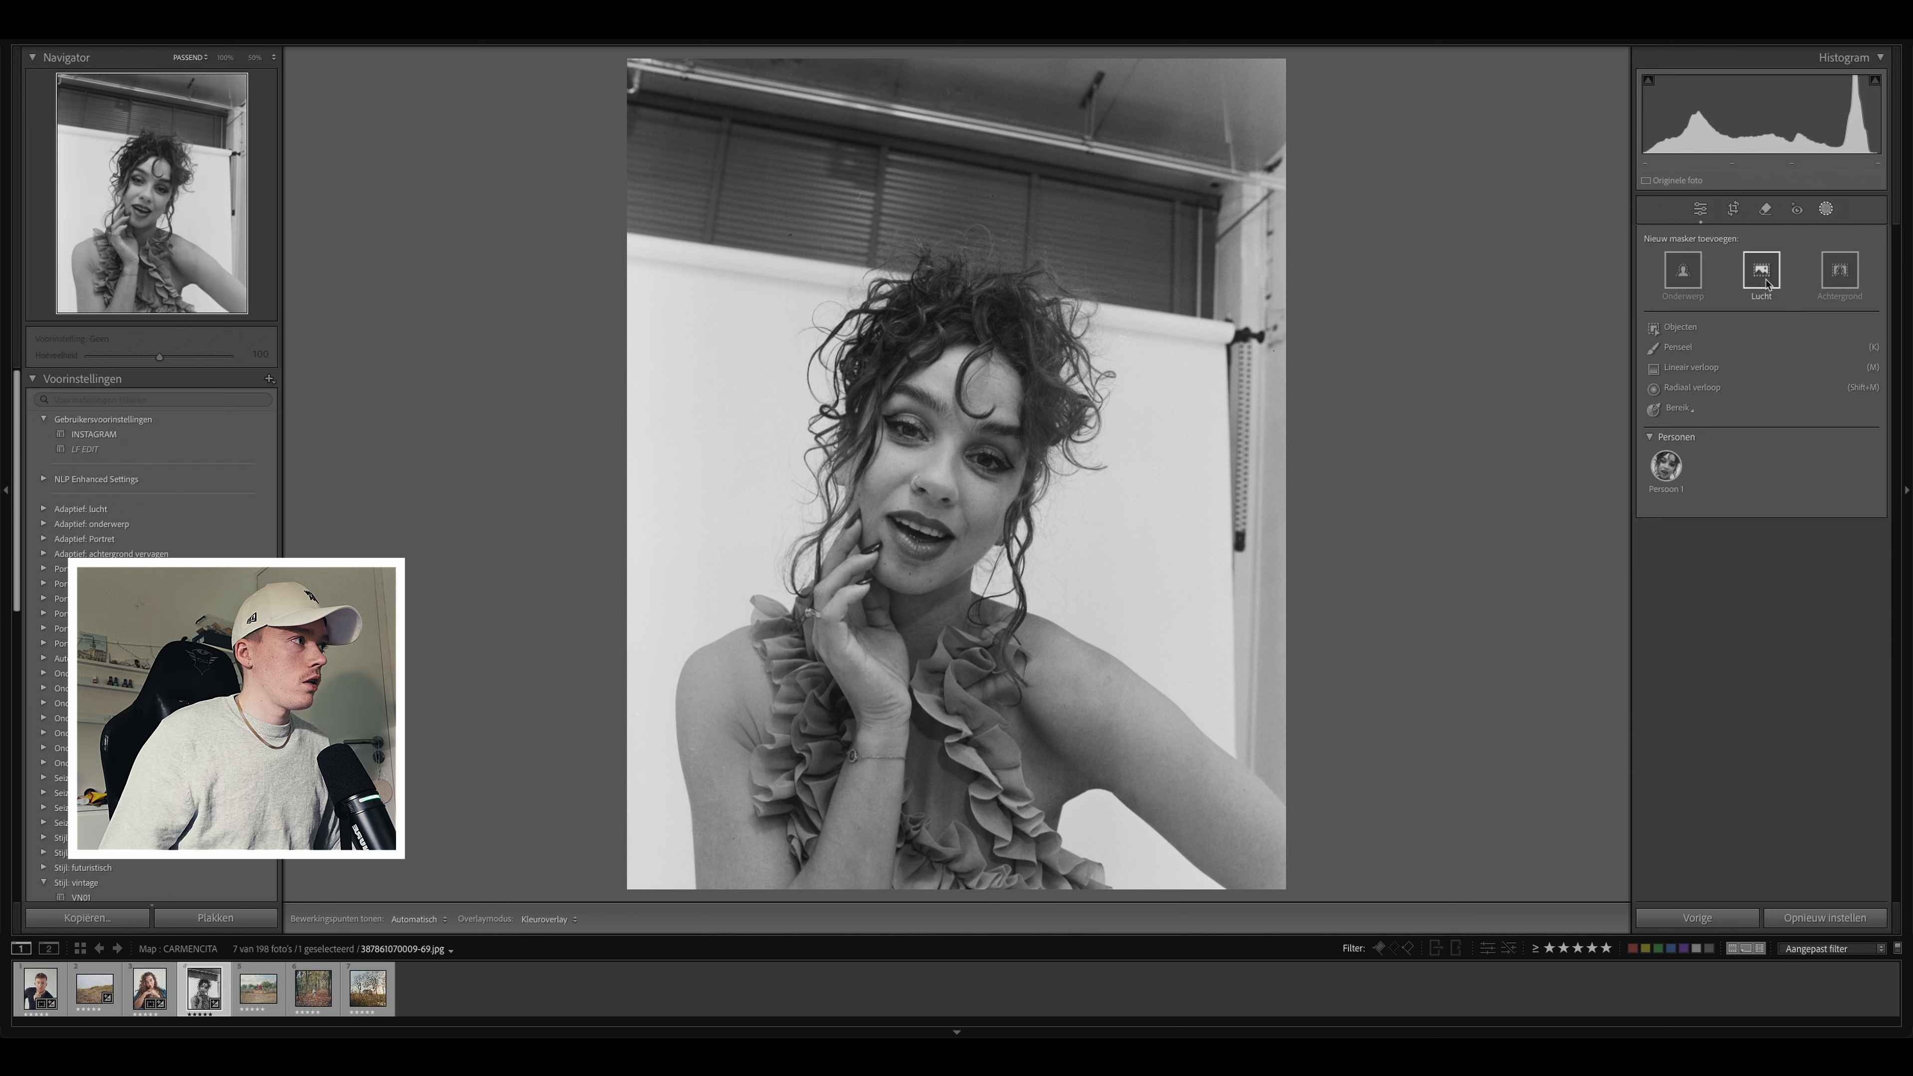
left_click(1698, 278)
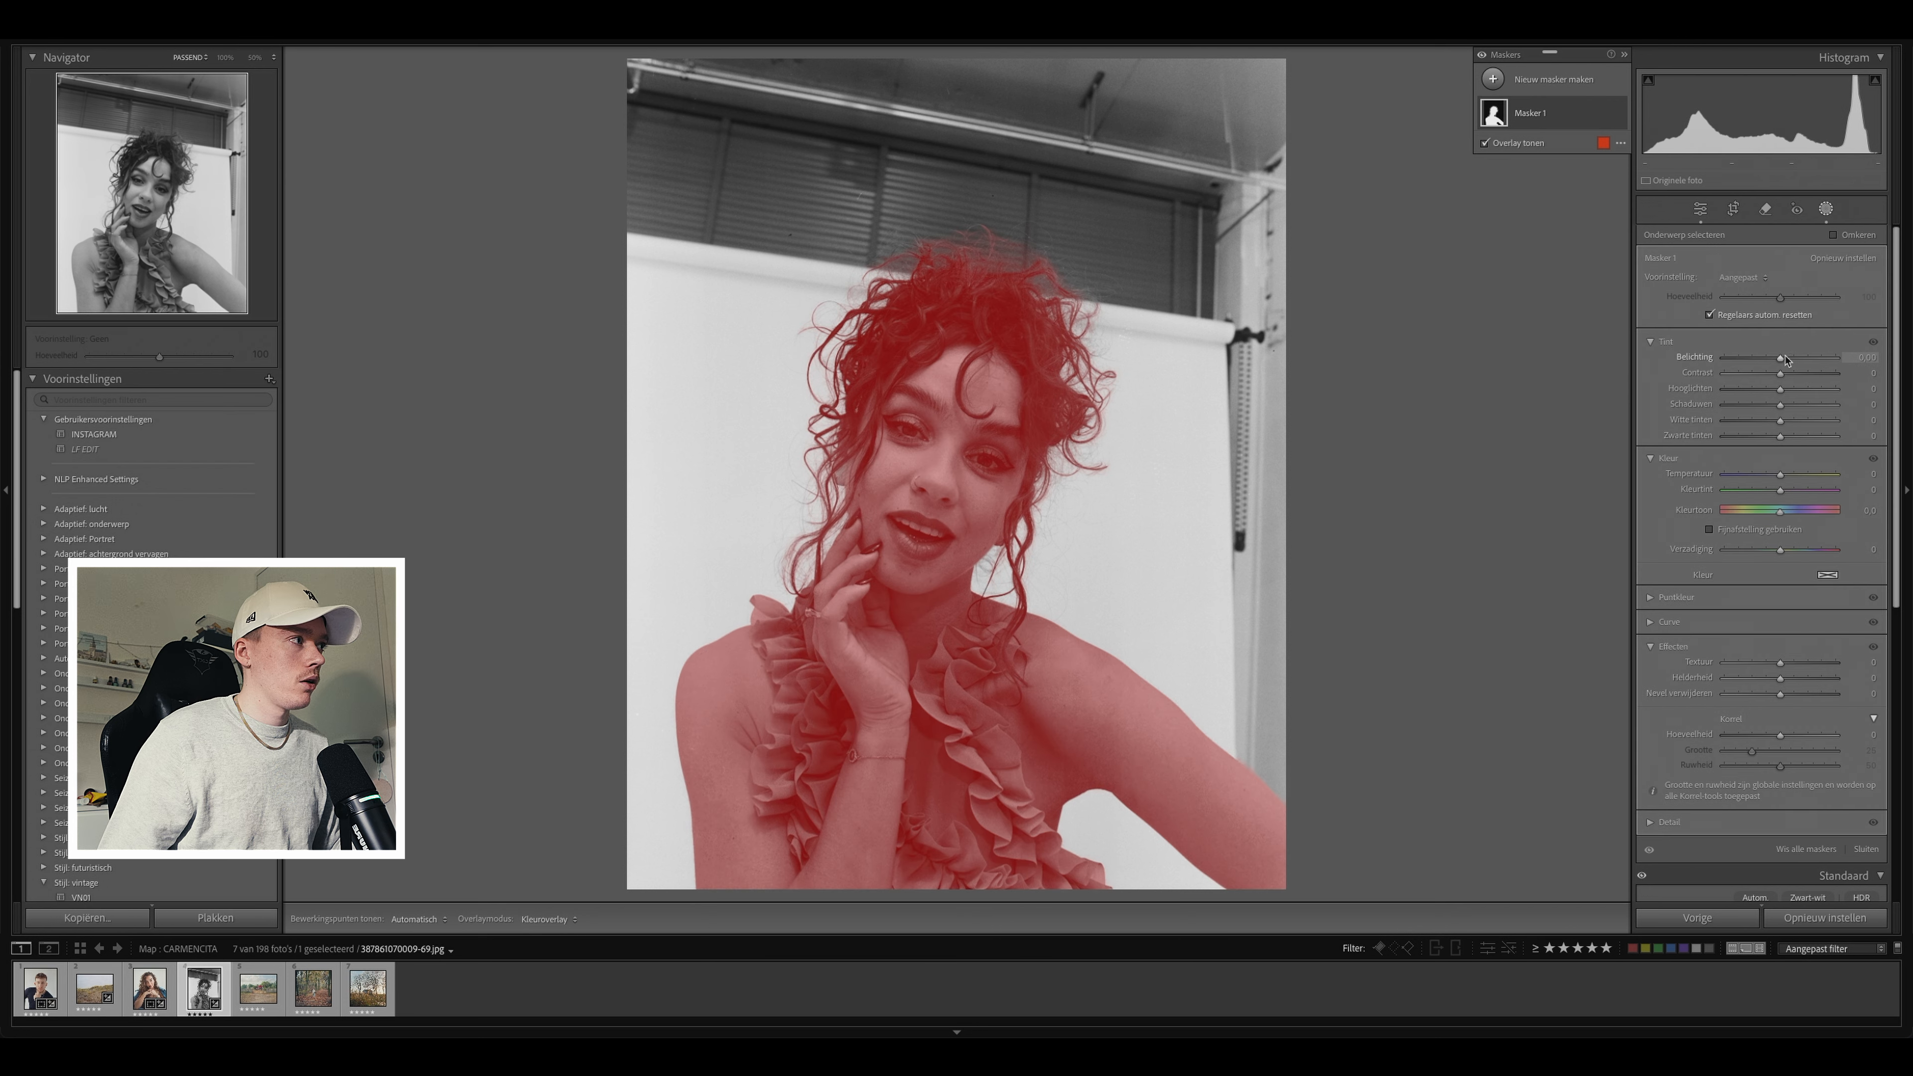
left_click(1785, 382)
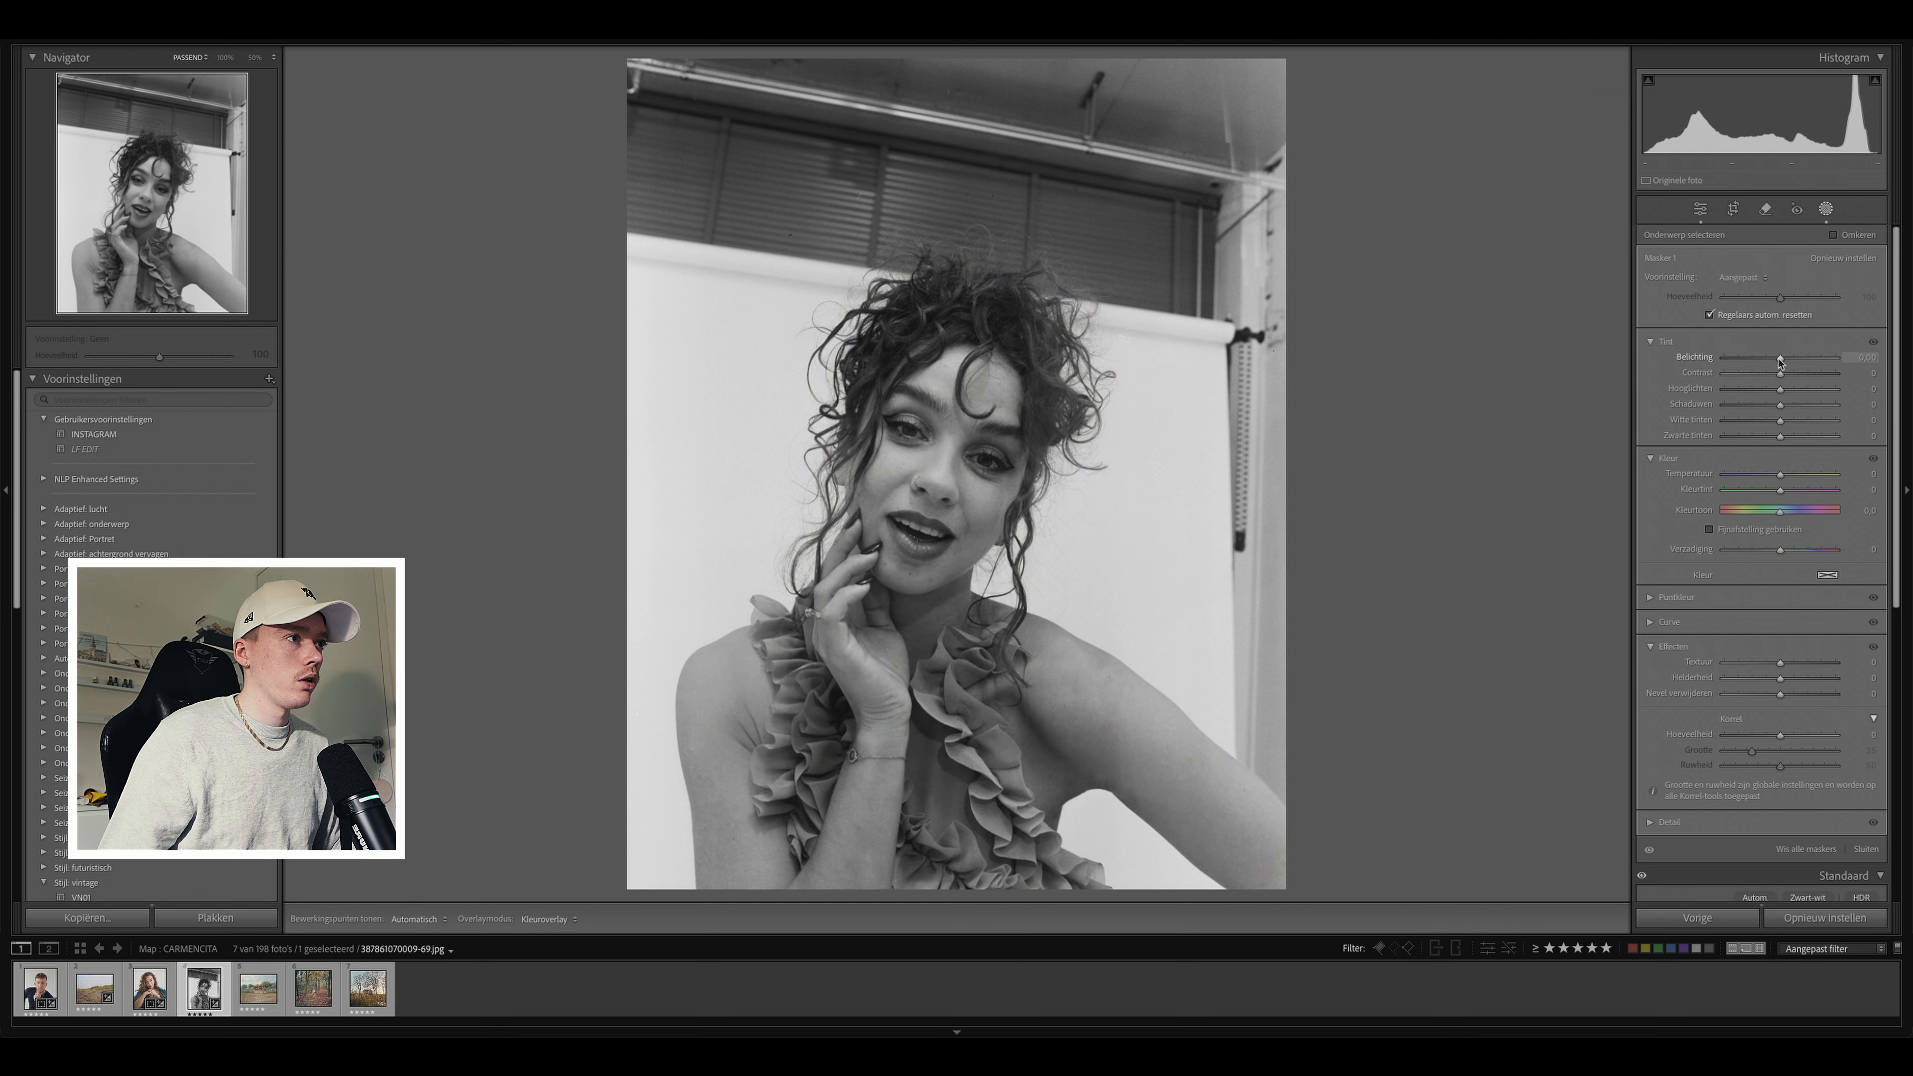
left_click(1783, 359)
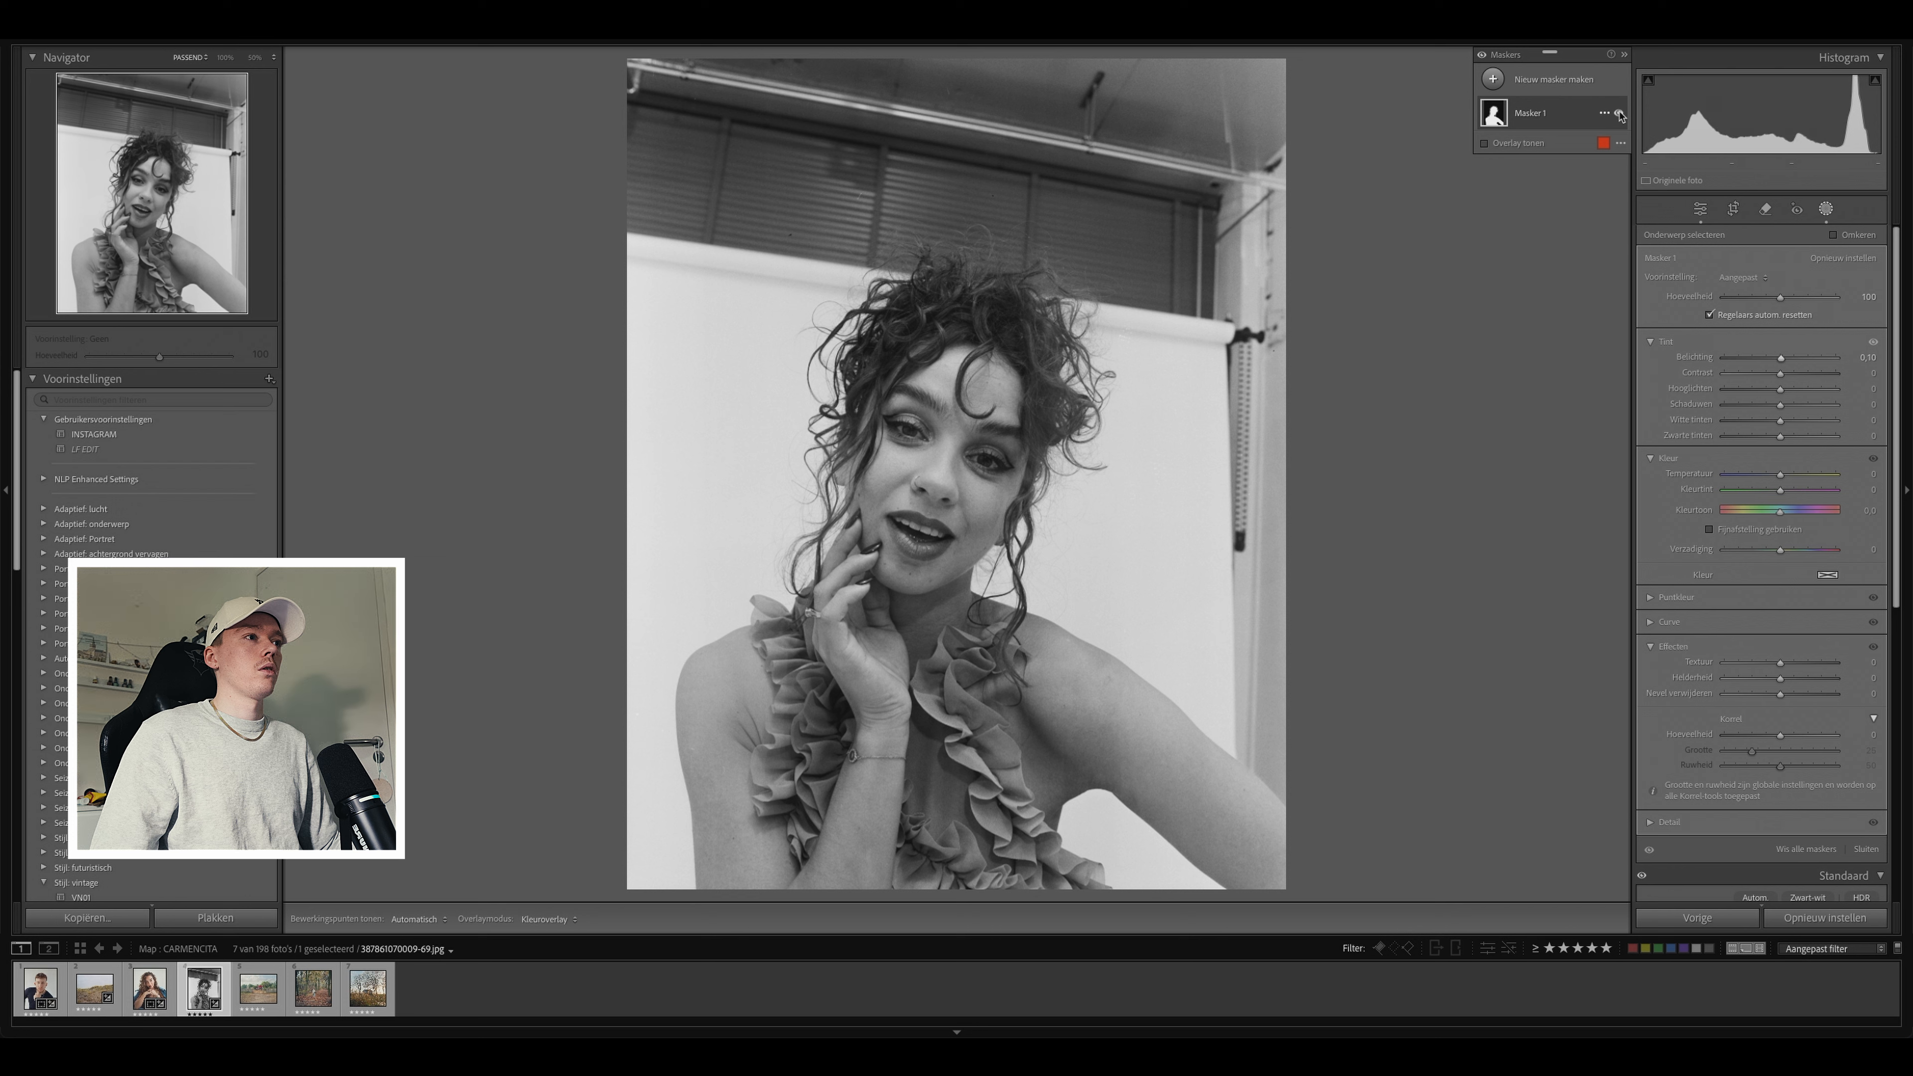
left_click(1826, 208)
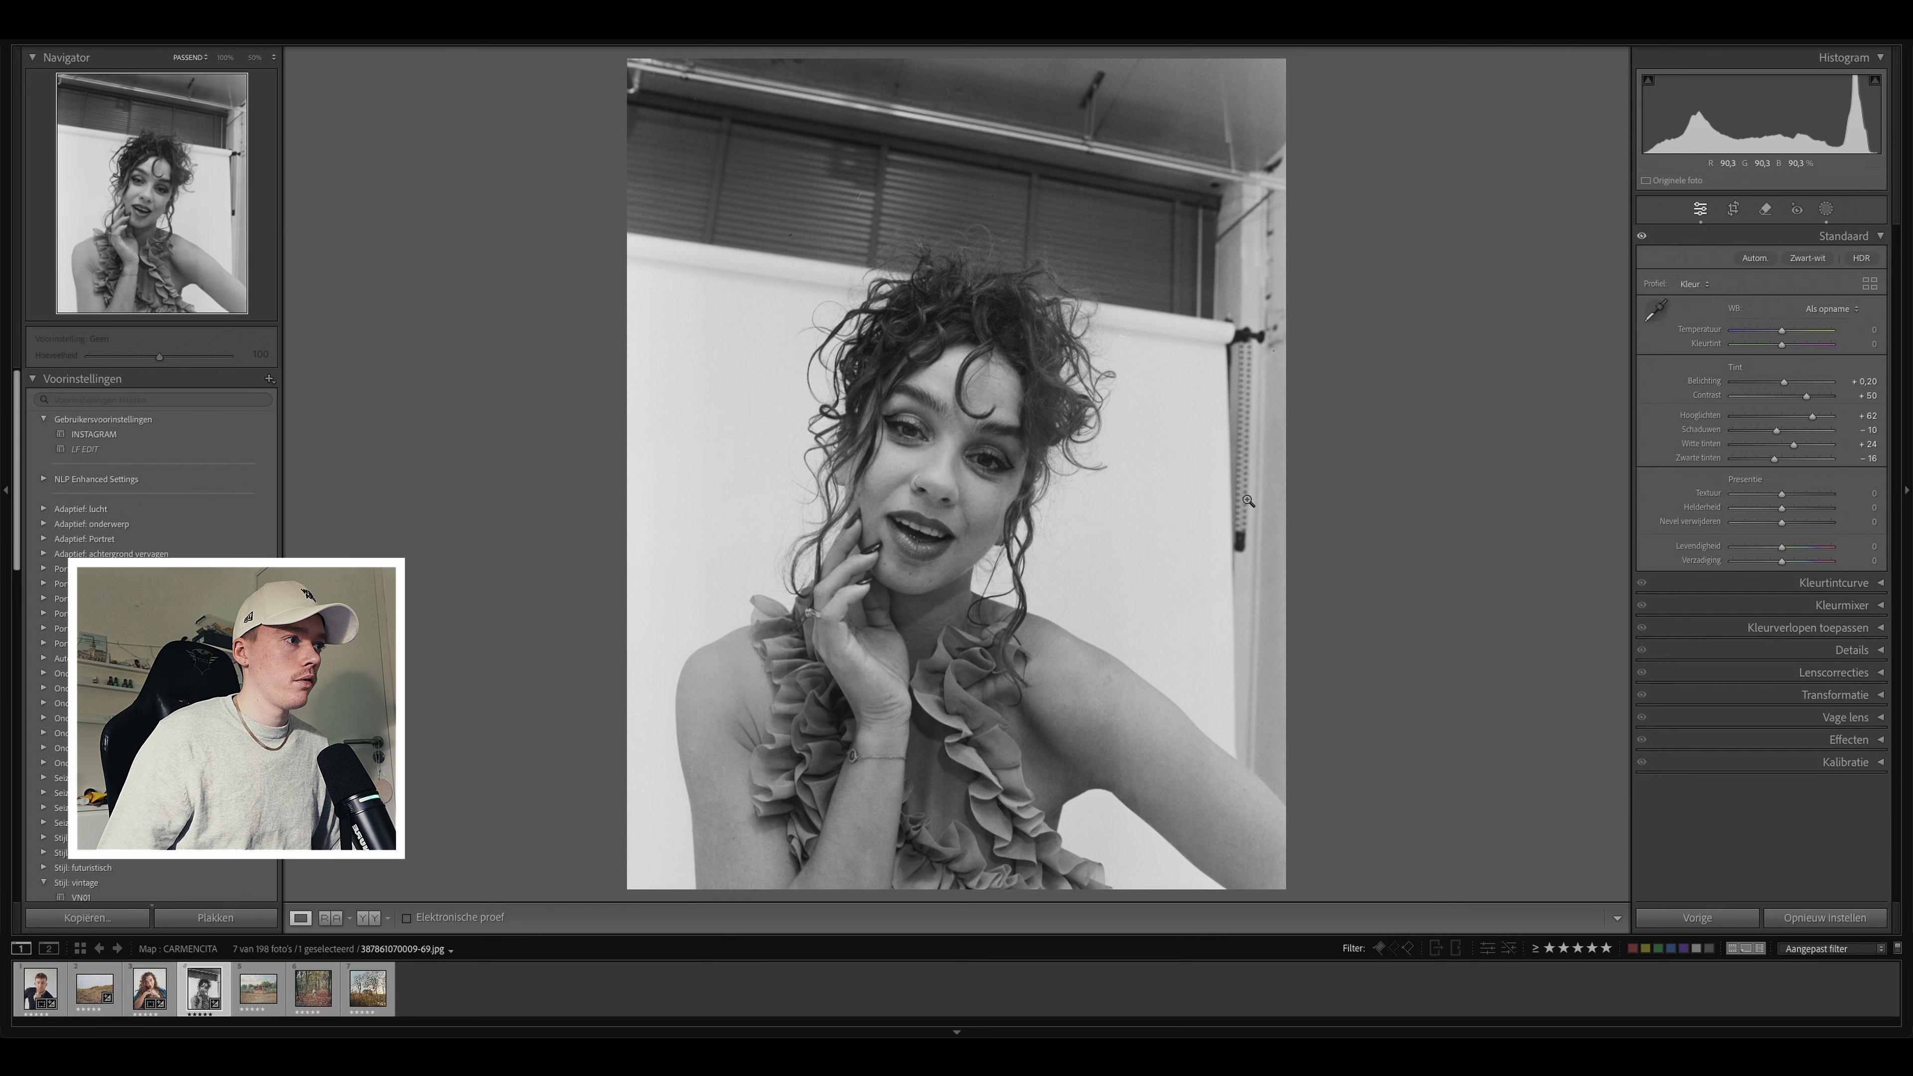
key("backslash")
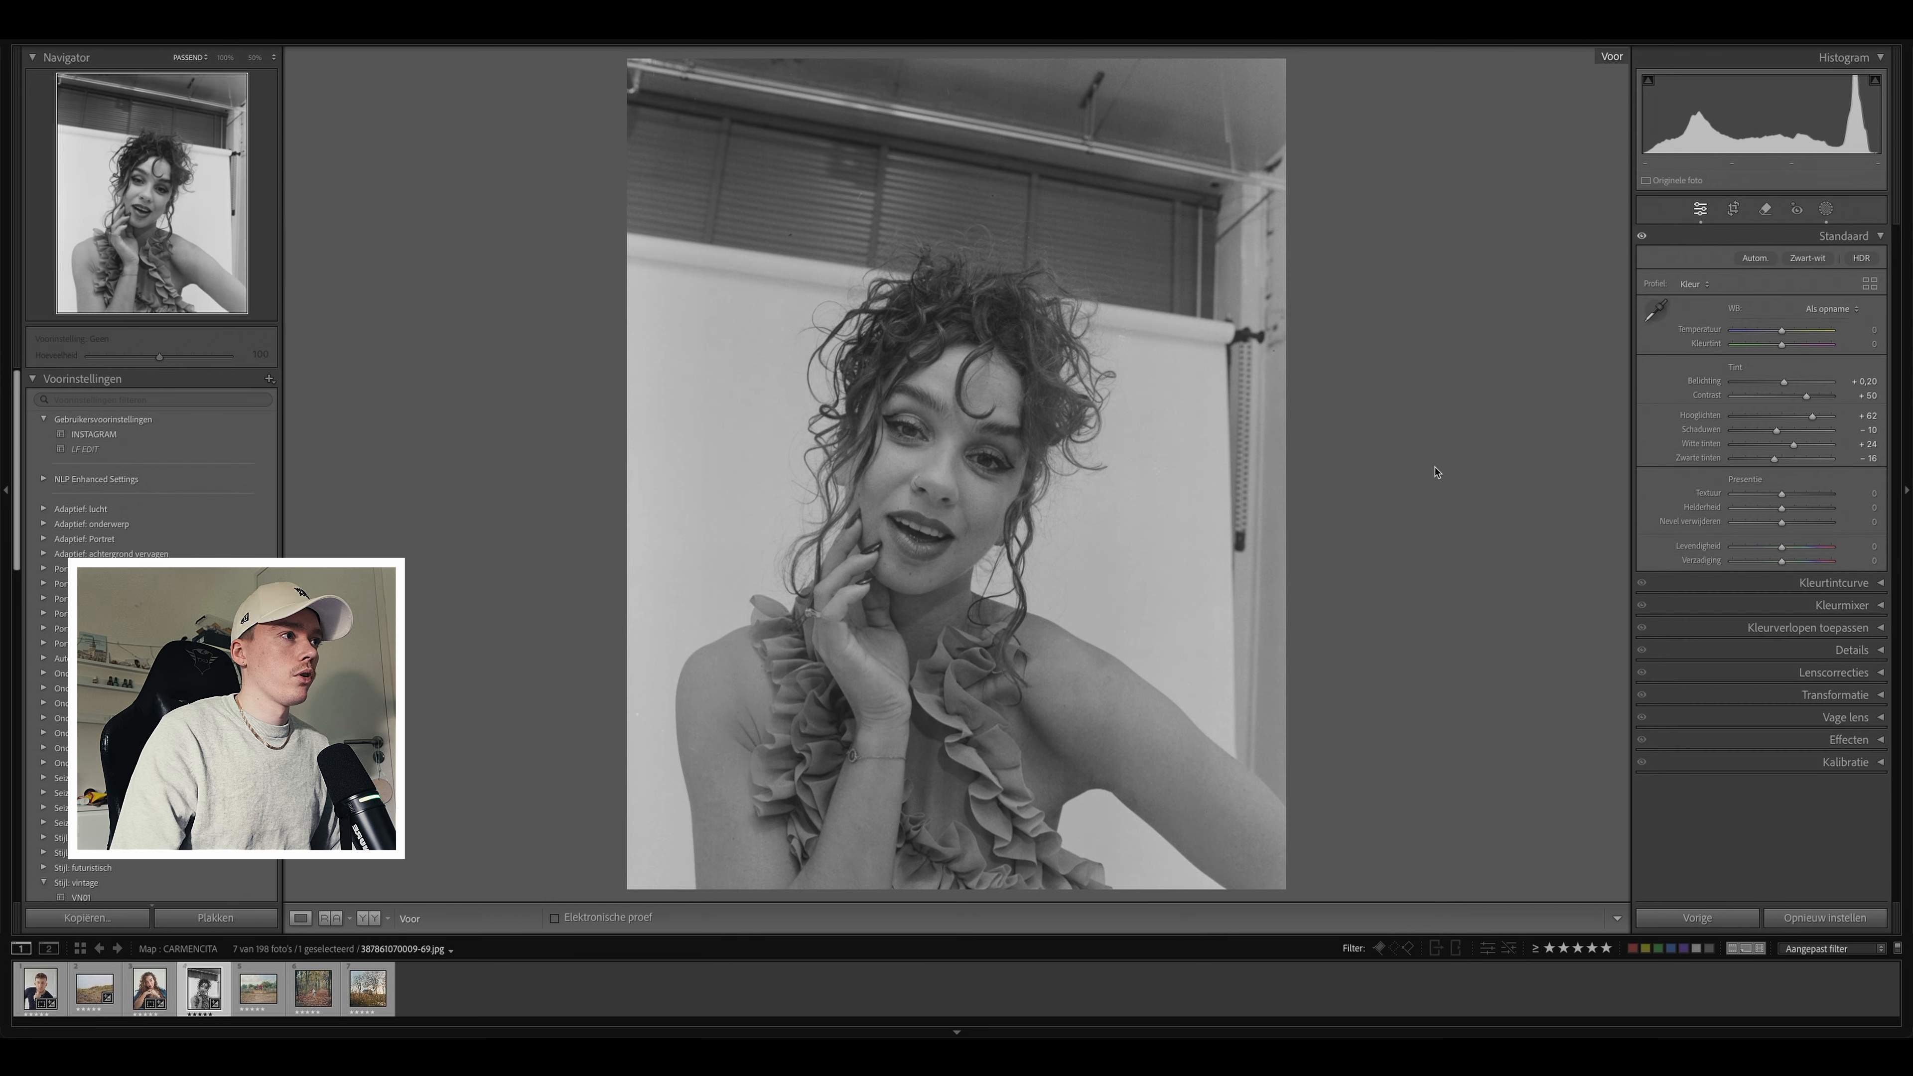
key("backslash")
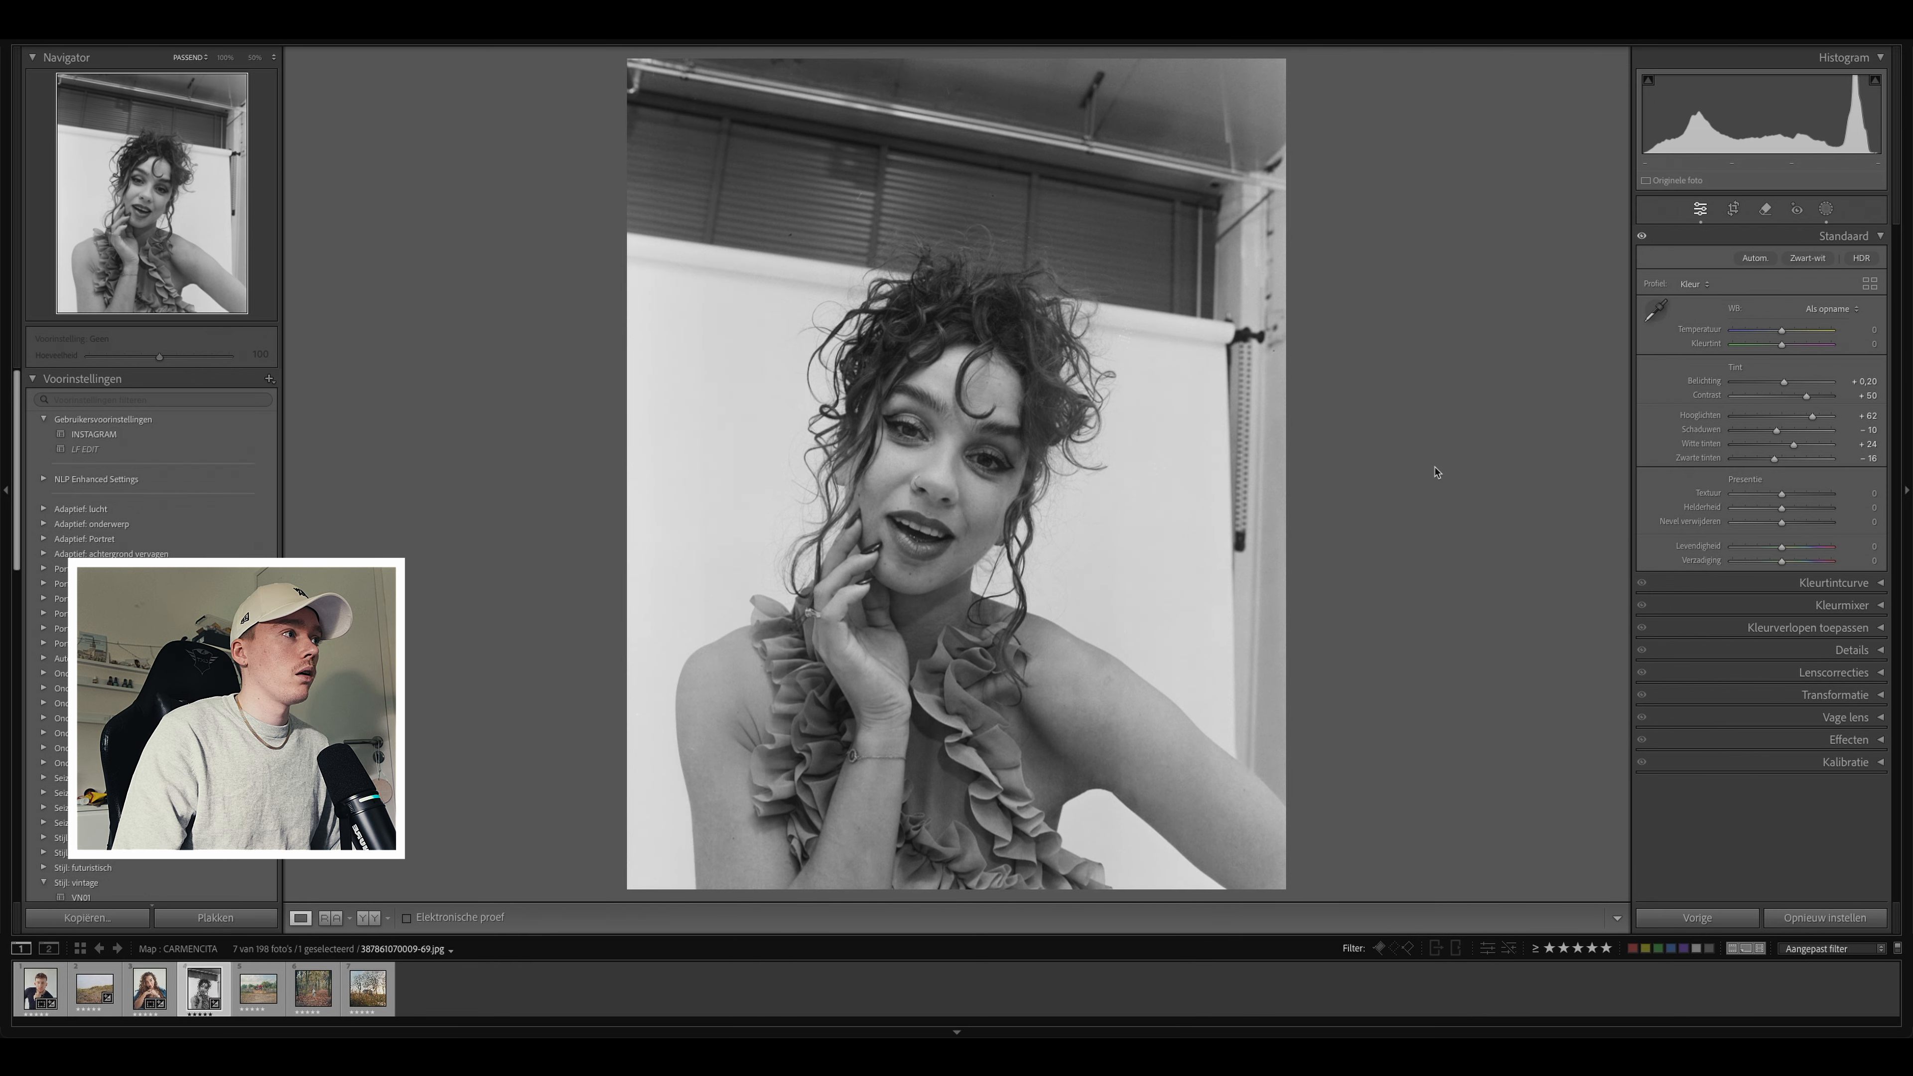
Step: Examine the portrait's face up close and set both texture and clarity to +10
left_click(964, 435)
left_click_drag(957, 561, 1026, 624)
left_click(1026, 623)
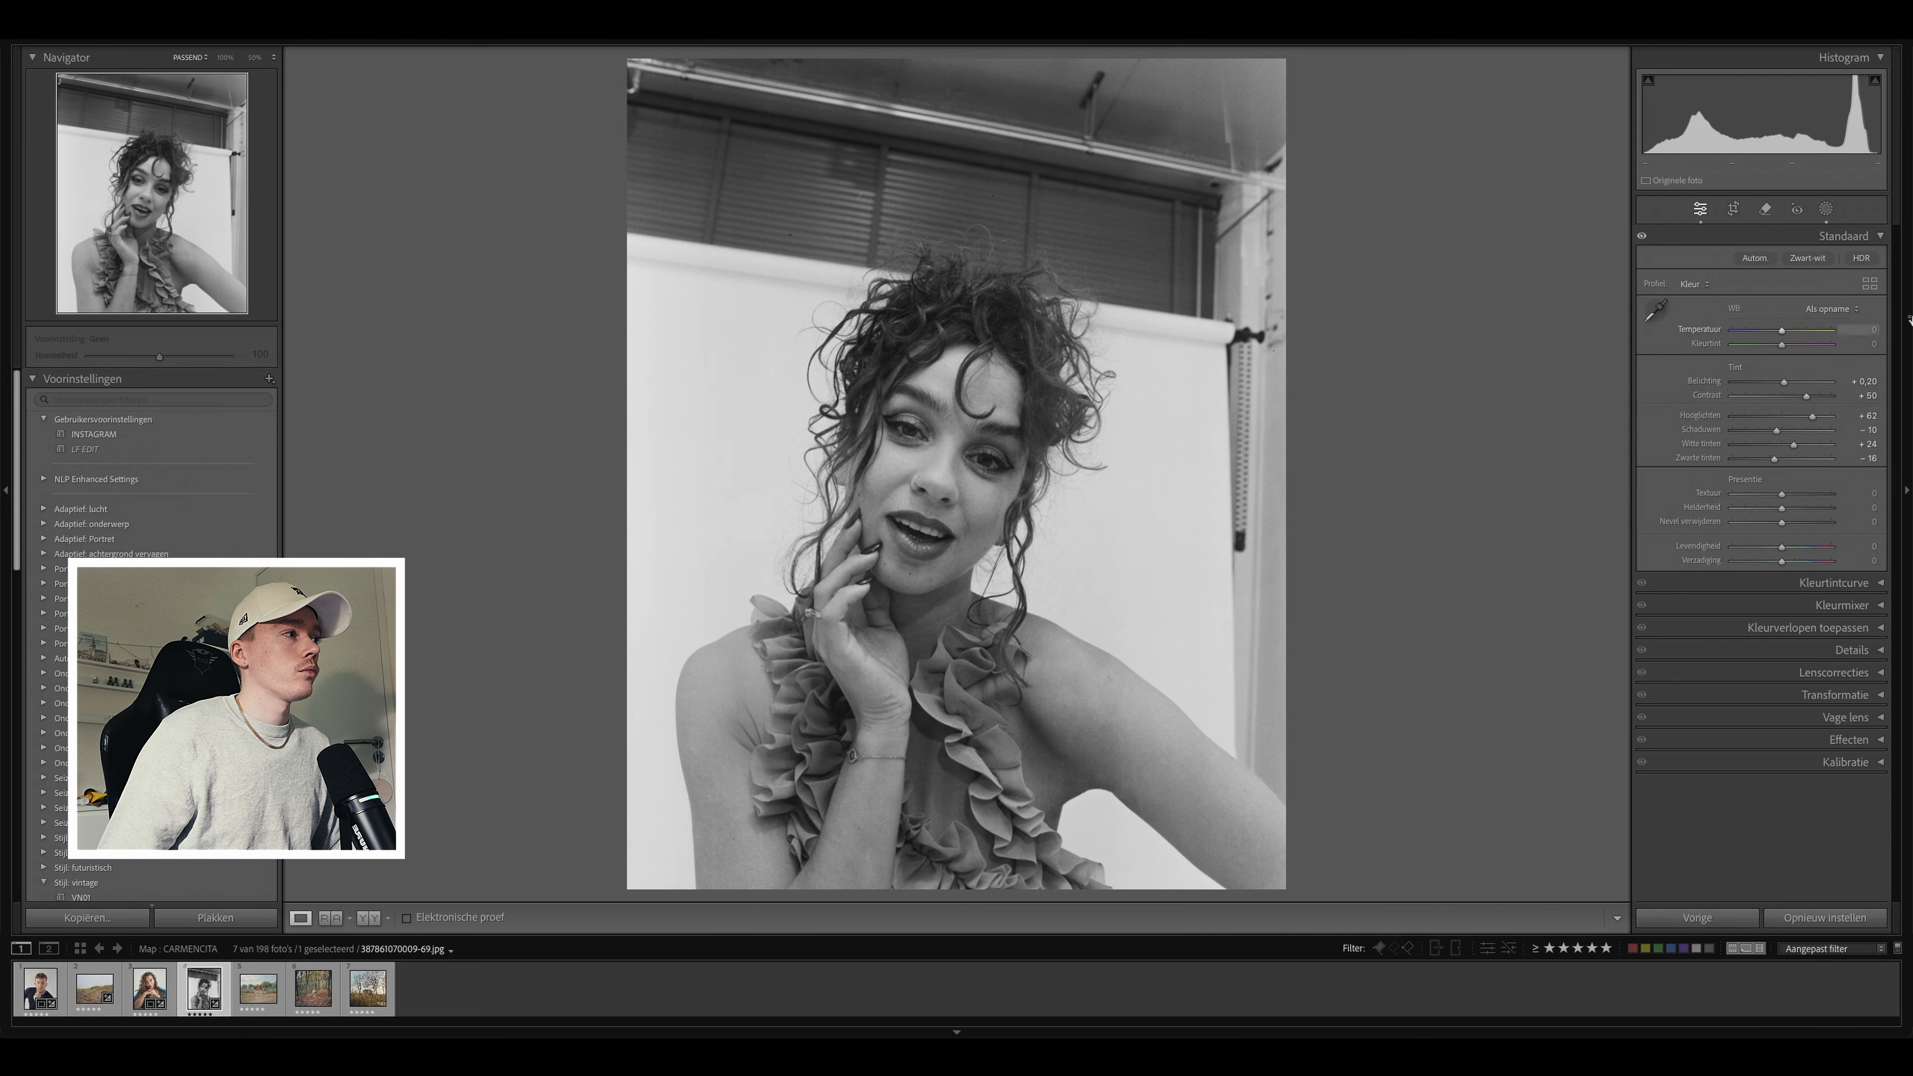
left_click(1874, 493)
type("10")
key("Tab")
type("10")
Step: Set the portrait's sharpening amount to 40 while checking the face in detail, and compare with the original
left_click(1851, 650)
left_click(1090, 529)
left_click_drag(1089, 530, 799, 524)
left_click_drag(1735, 653, 1763, 652)
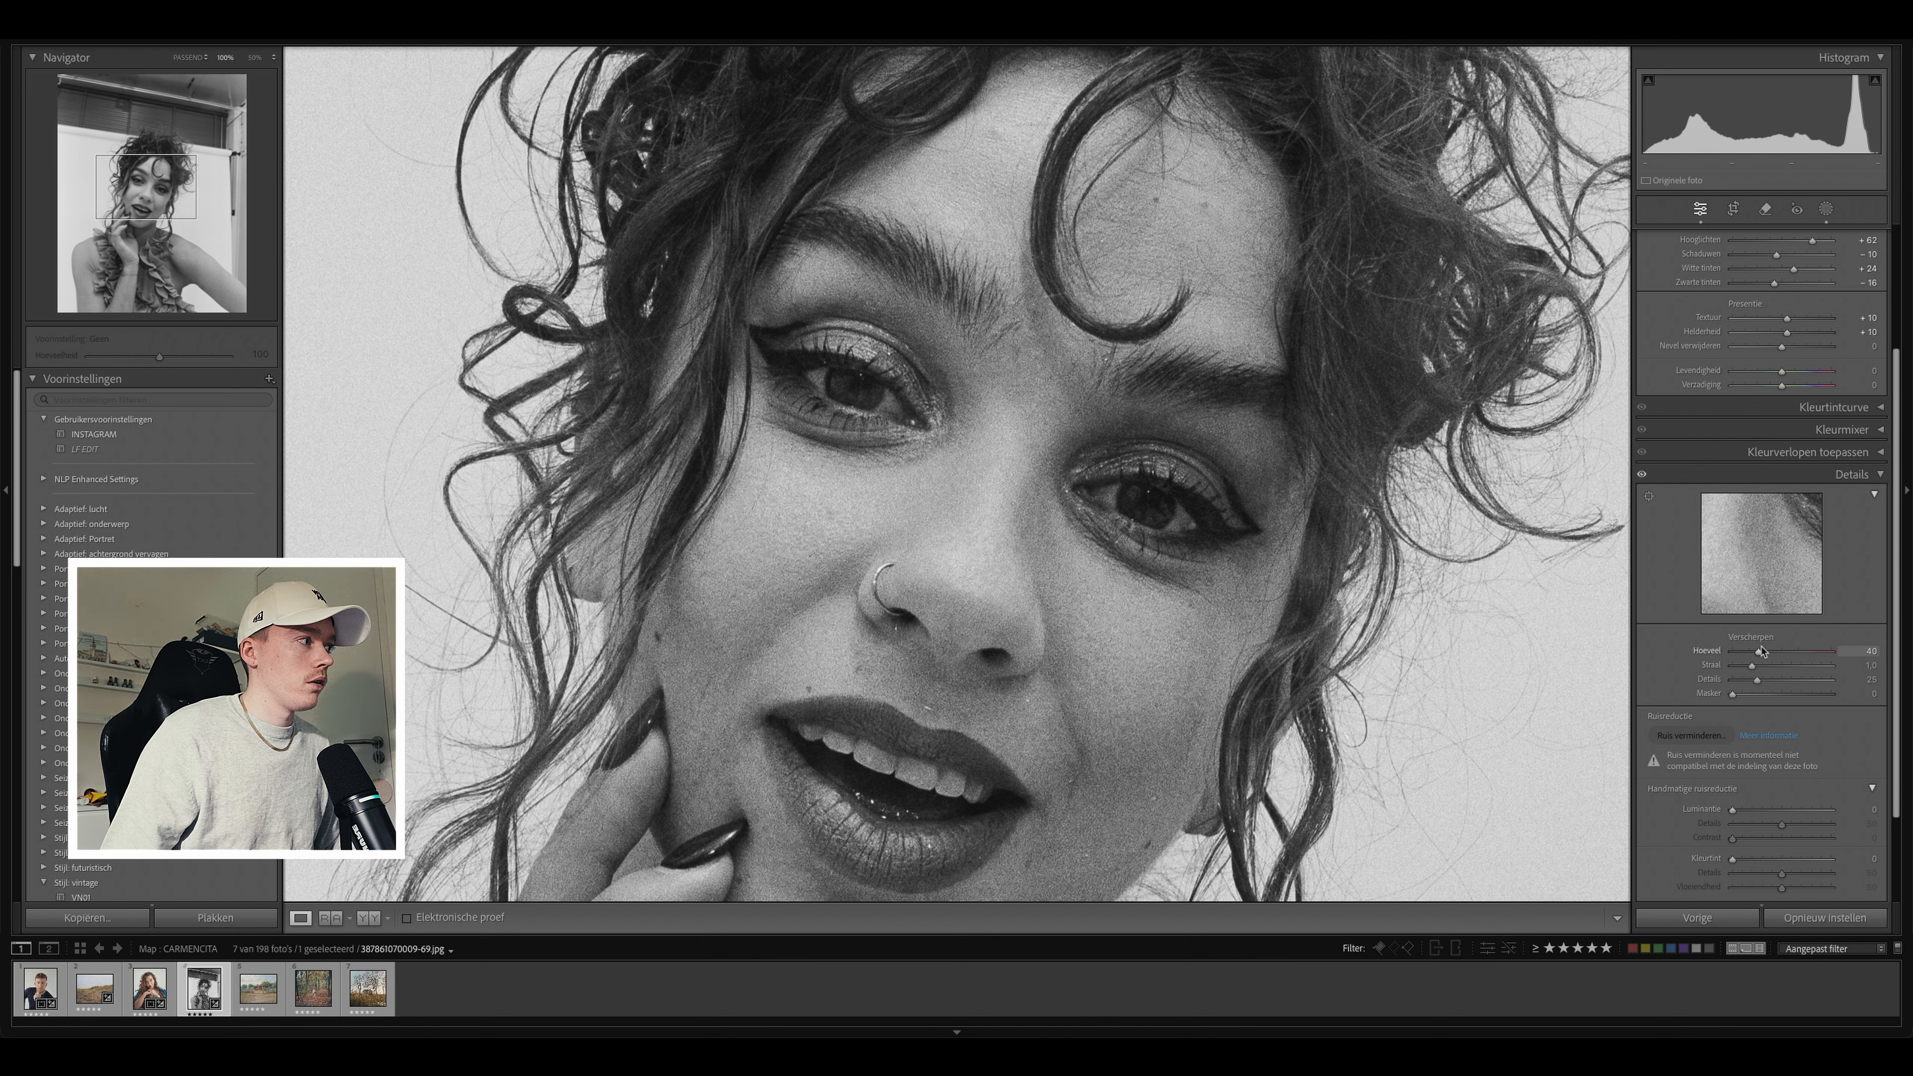
left_click(1215, 643)
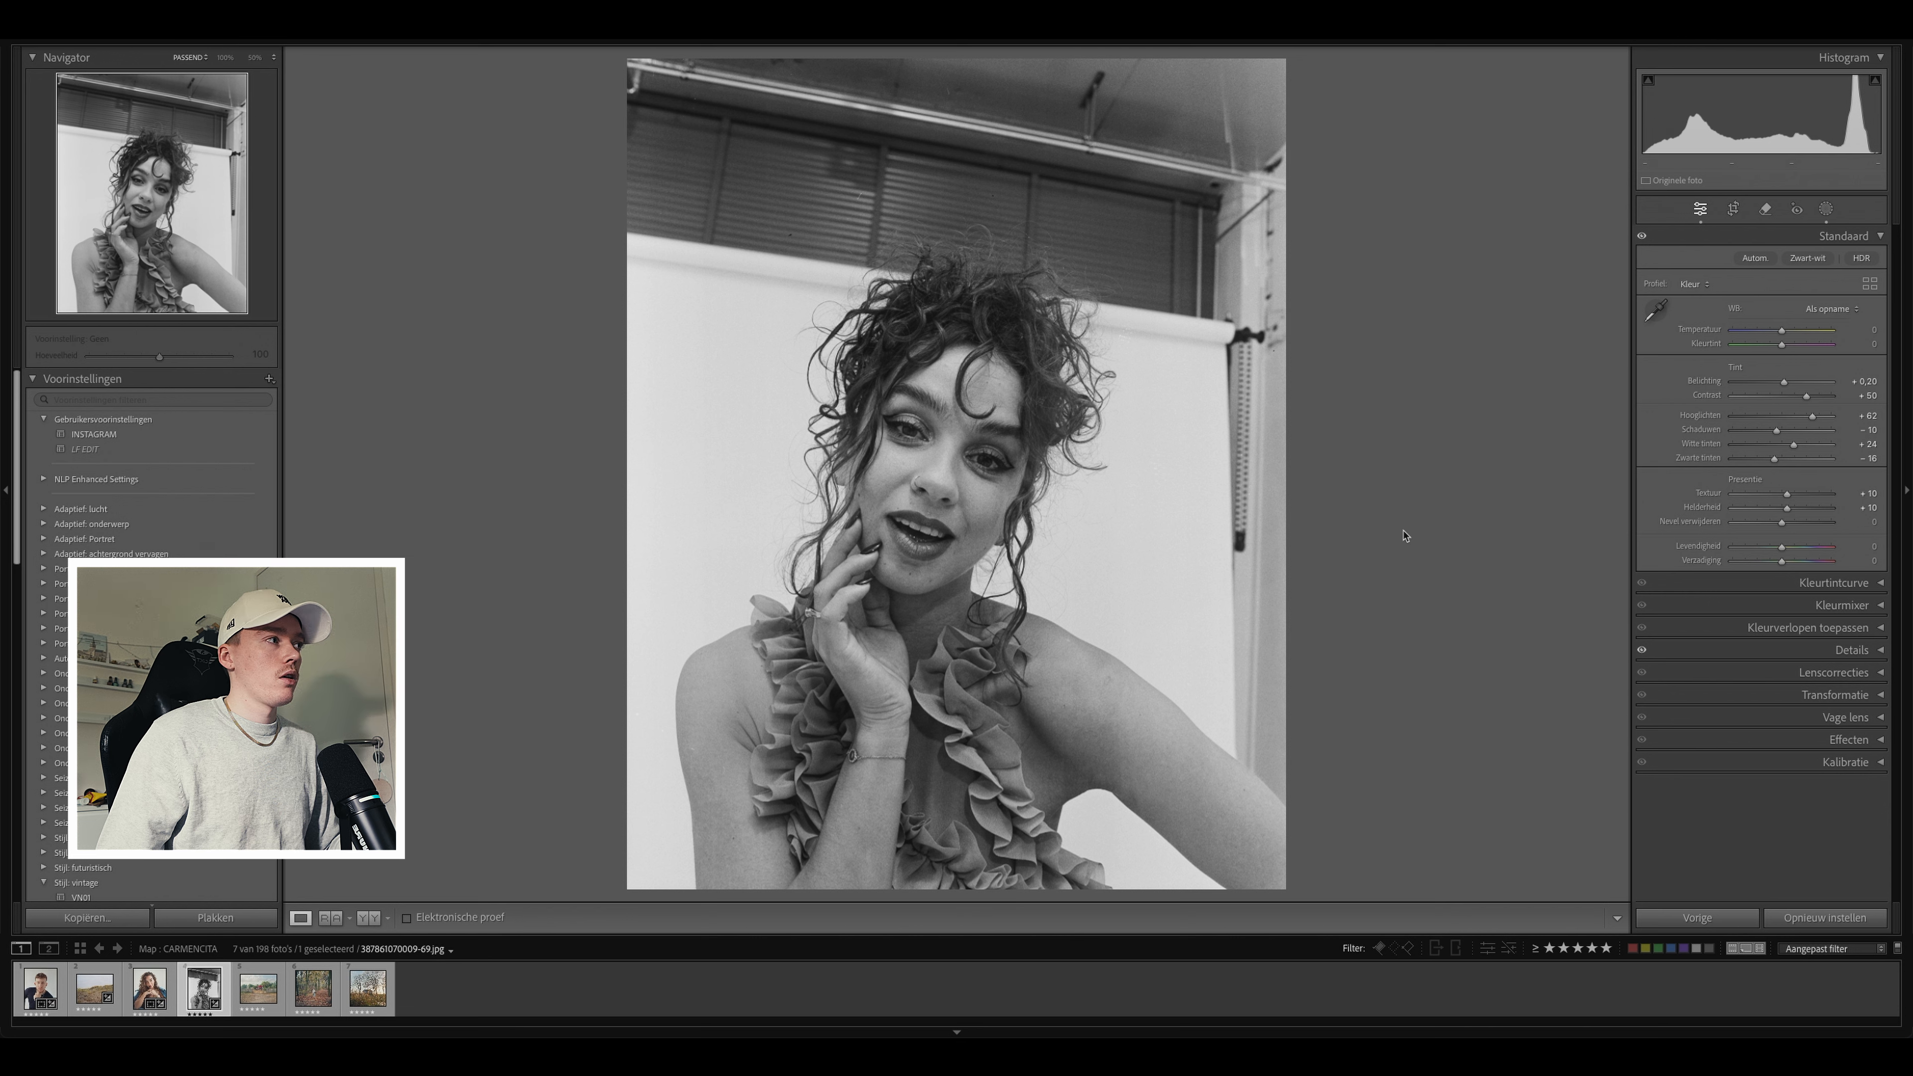
key("backslash")
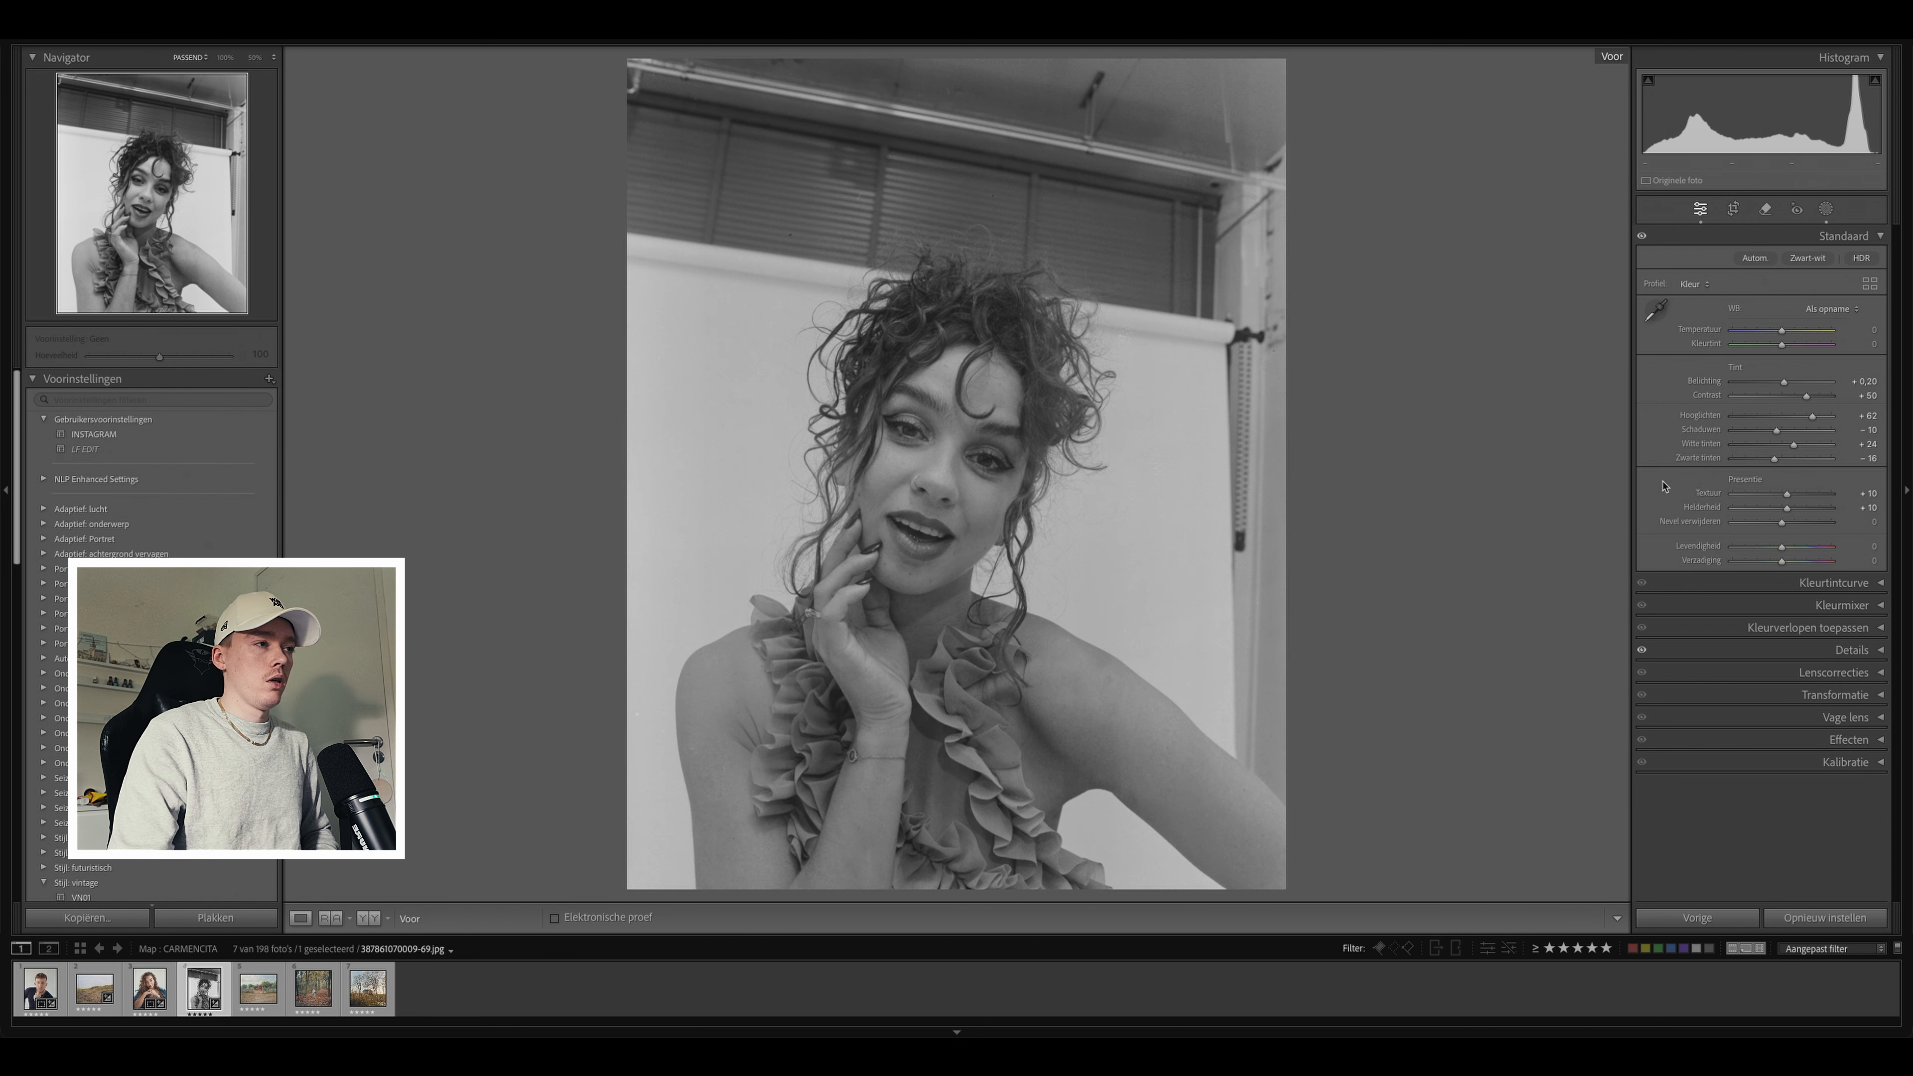
key("backslash")
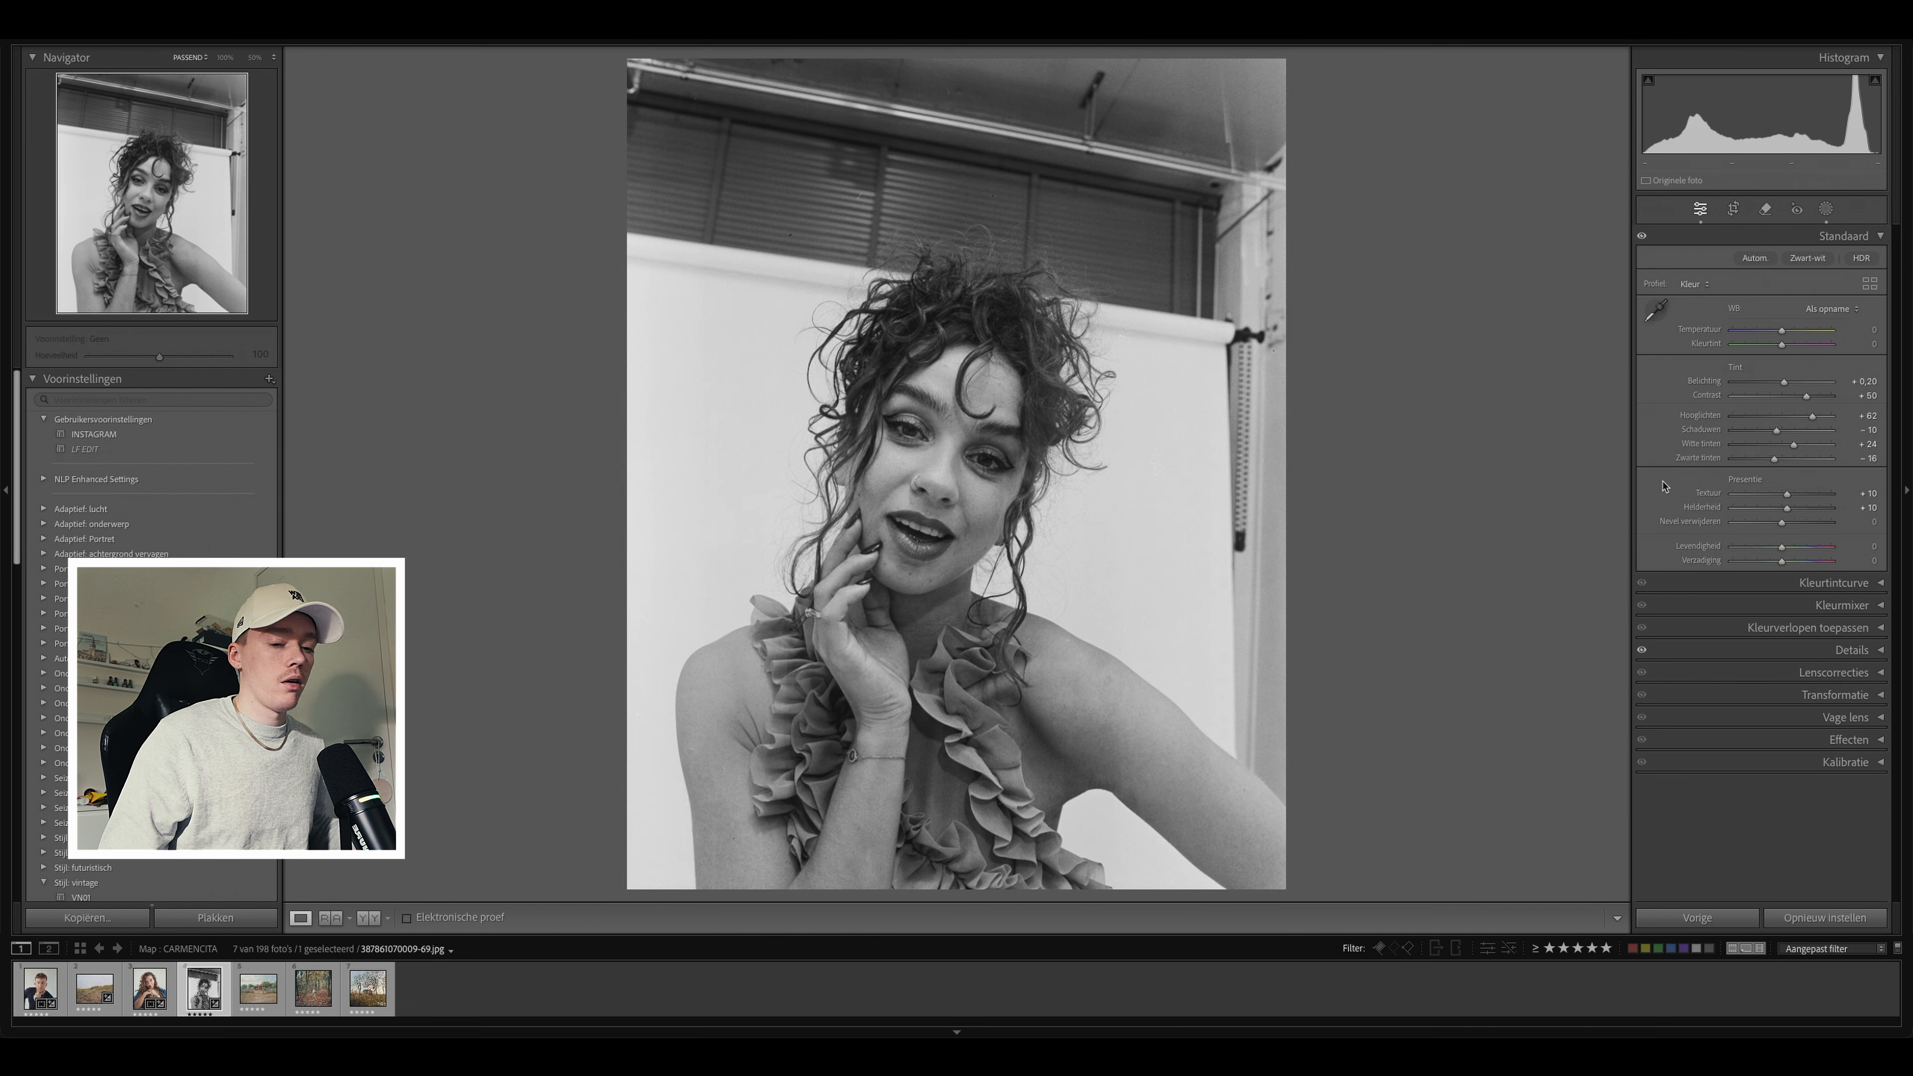
Step: Remove small blemishes from the woman's face and upper arm with the healing tool, and check her dress, other arm and shoulder
left_click(892, 494)
key("q")
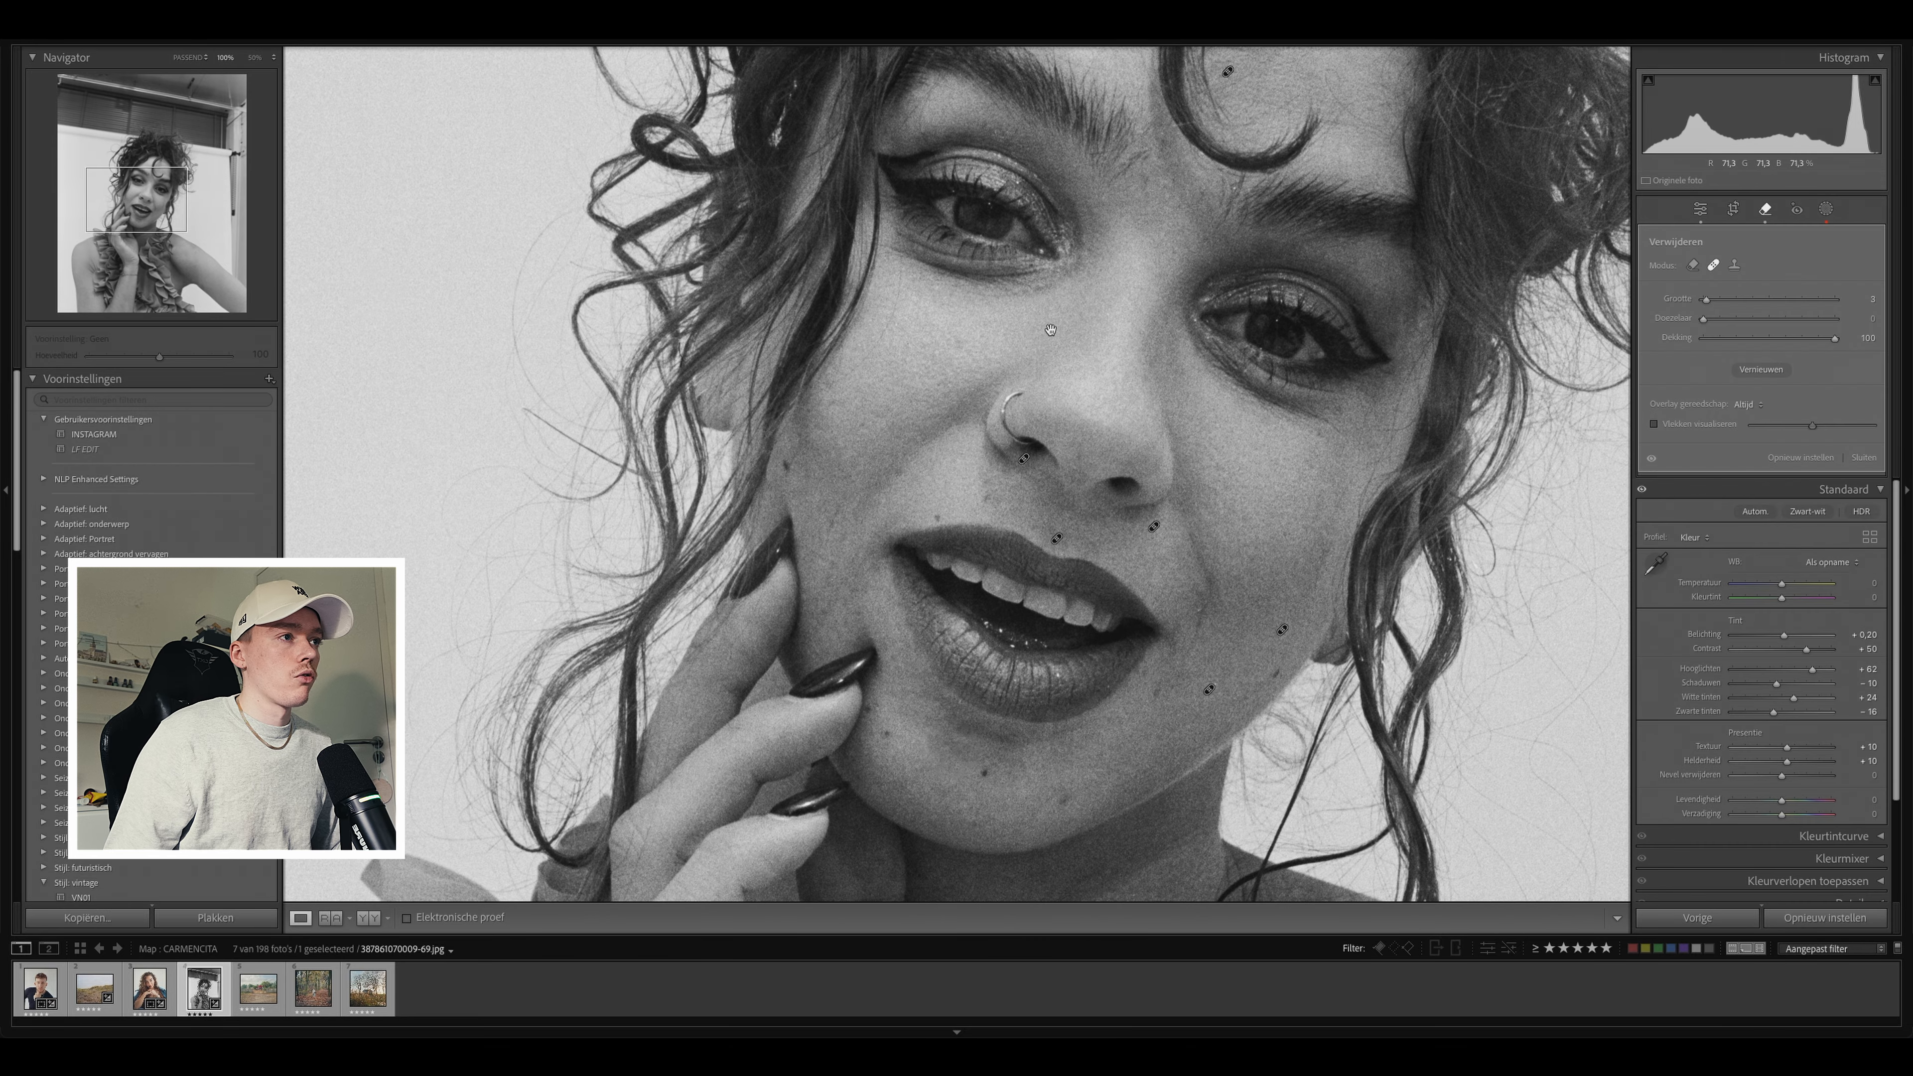
scroll(937, 453, "down", 5)
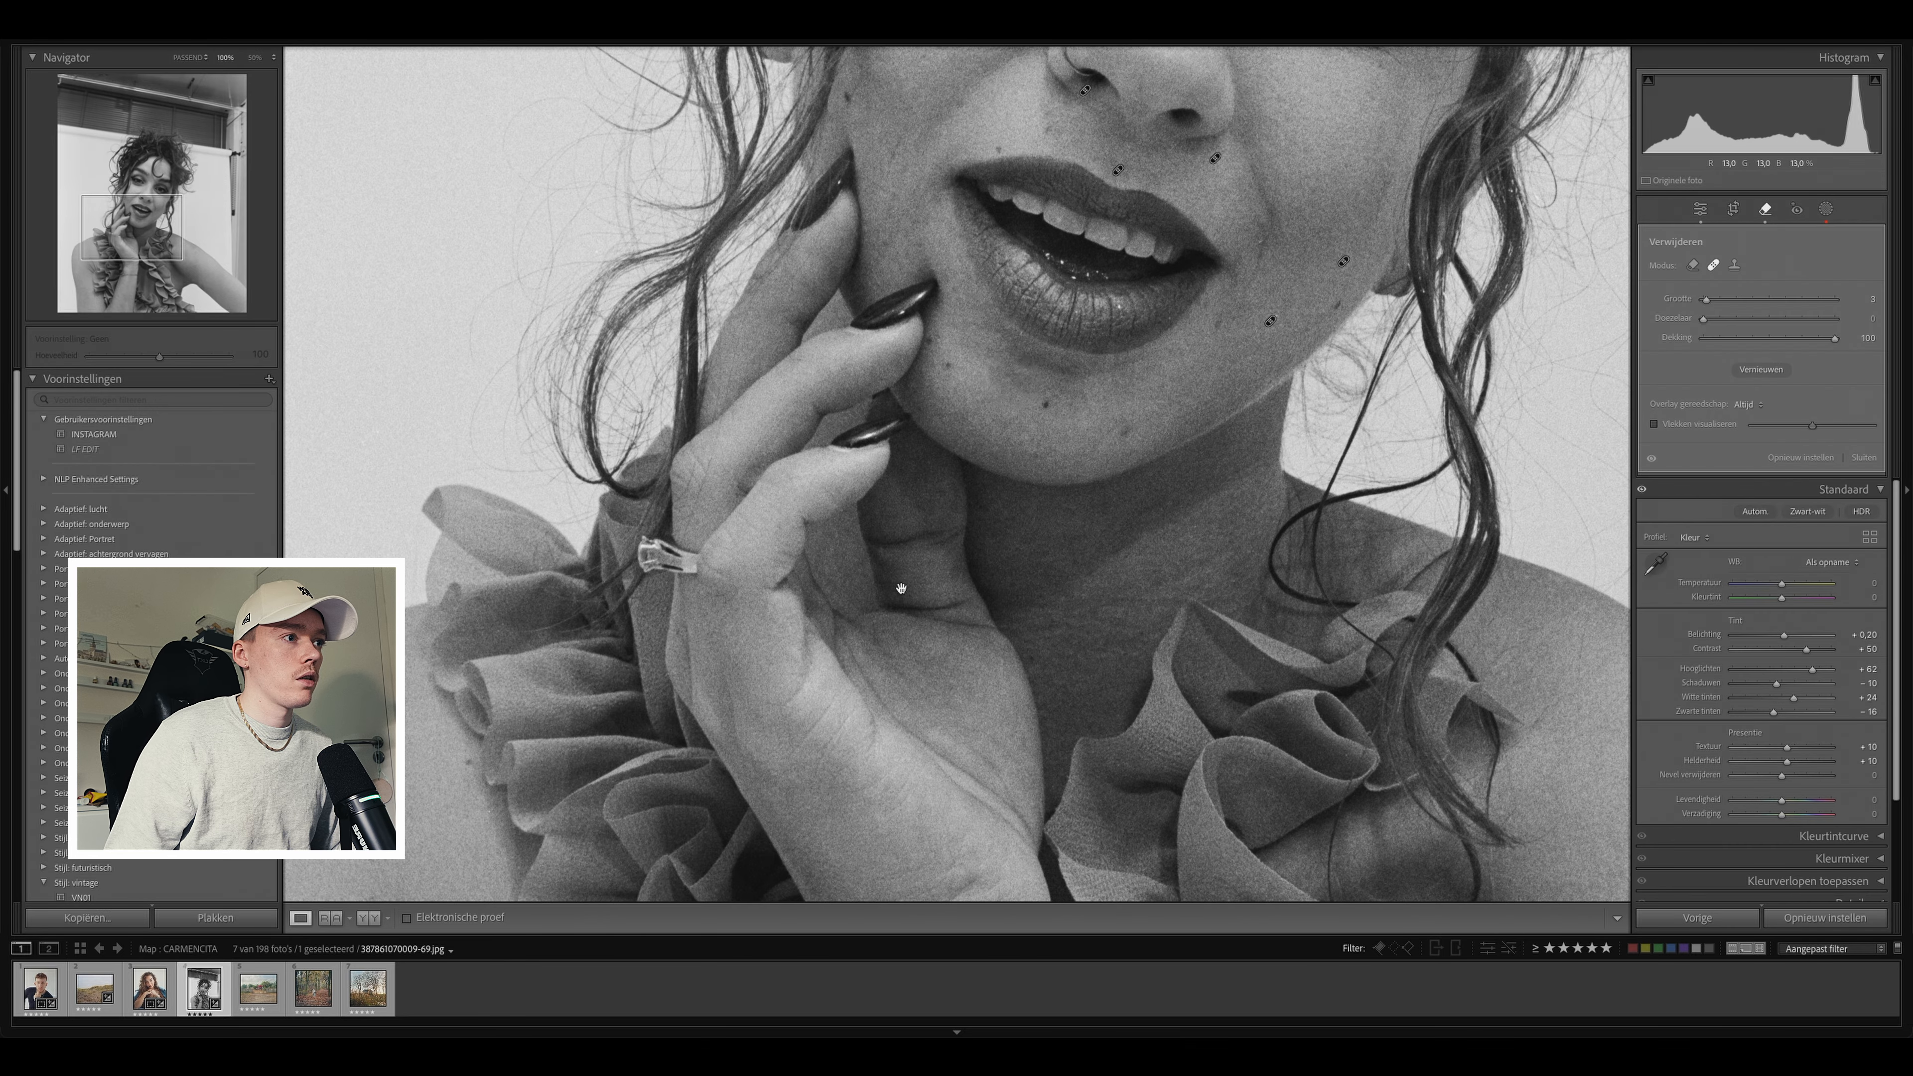
scroll(901, 588, "down", 5)
mouse_move(437, 692)
left_mouse_down()
mouse_move(432, 742)
mouse_move(439, 796)
mouse_move(439, 716)
left_mouse_up()
left_click_drag(561, 768, 563, 796)
left_click_drag(757, 750, 969, 295)
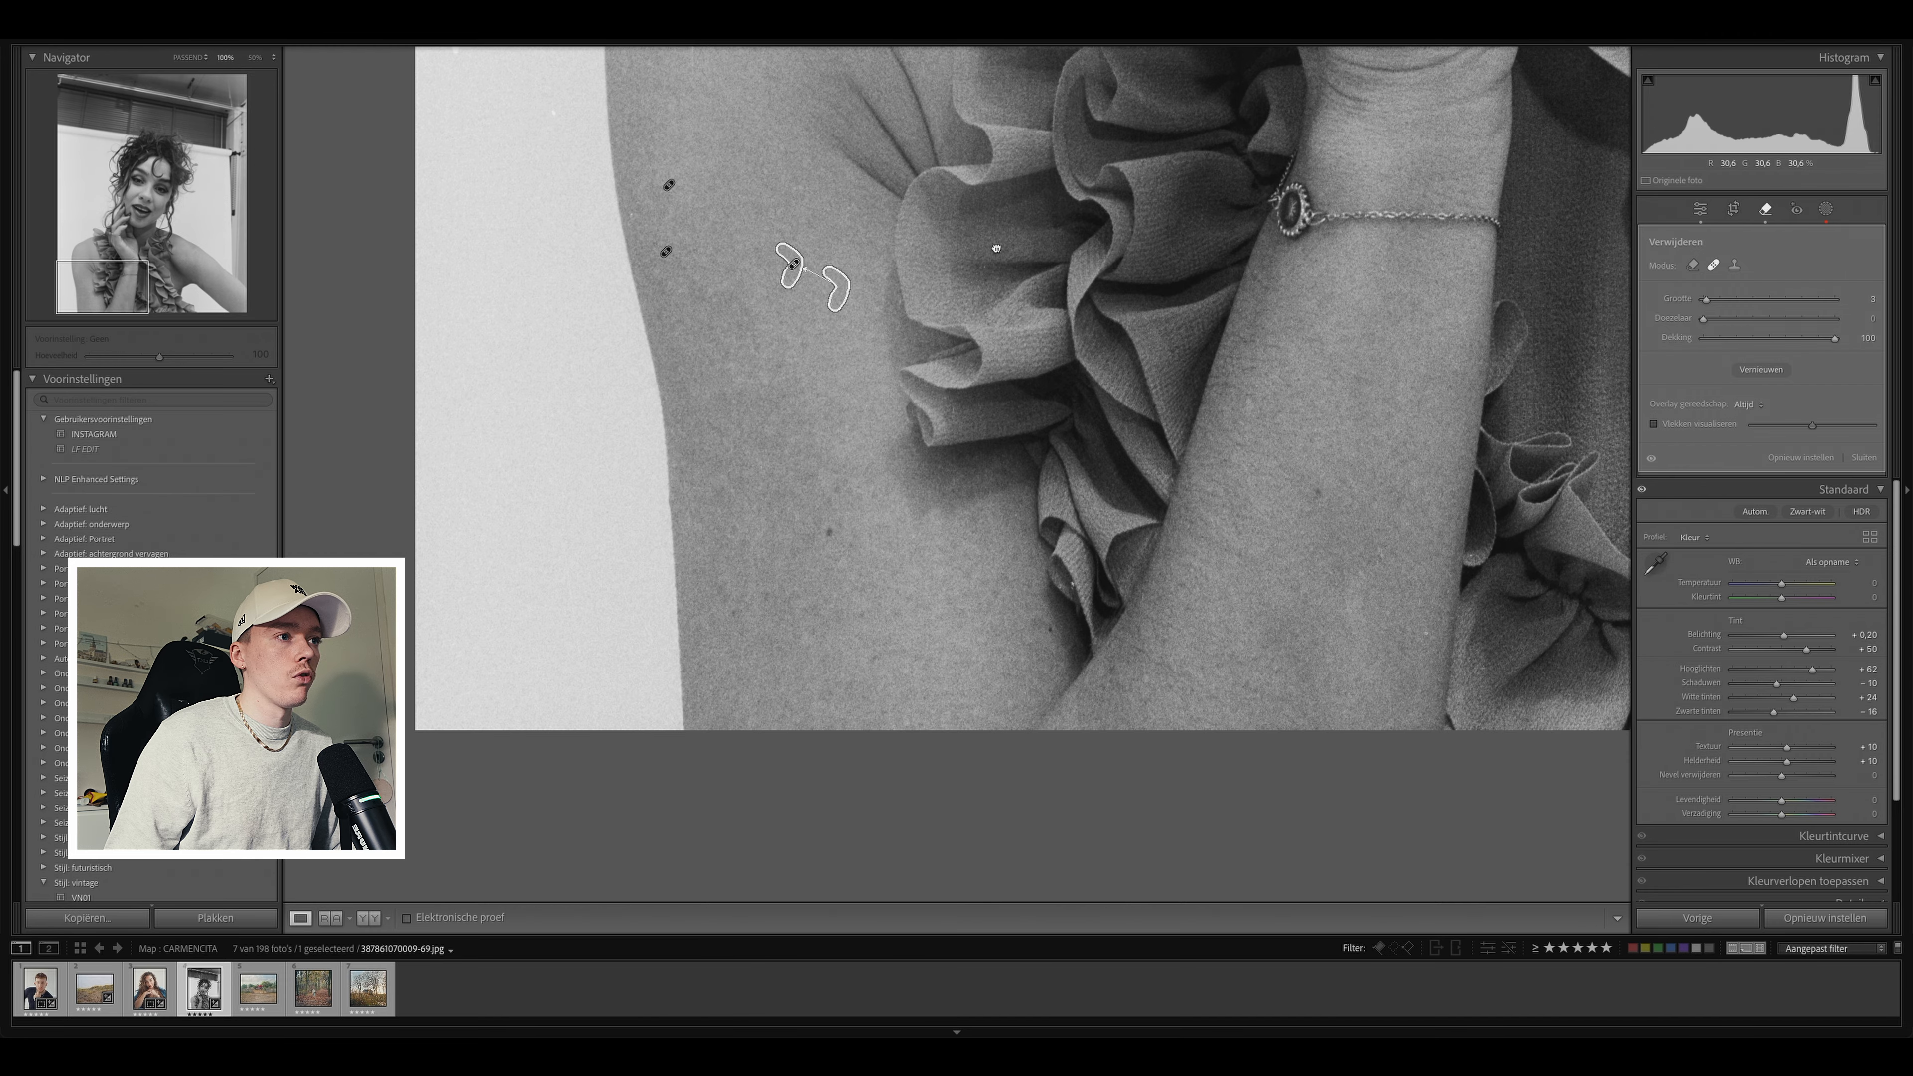
left_click_drag(1249, 372, 530, 439)
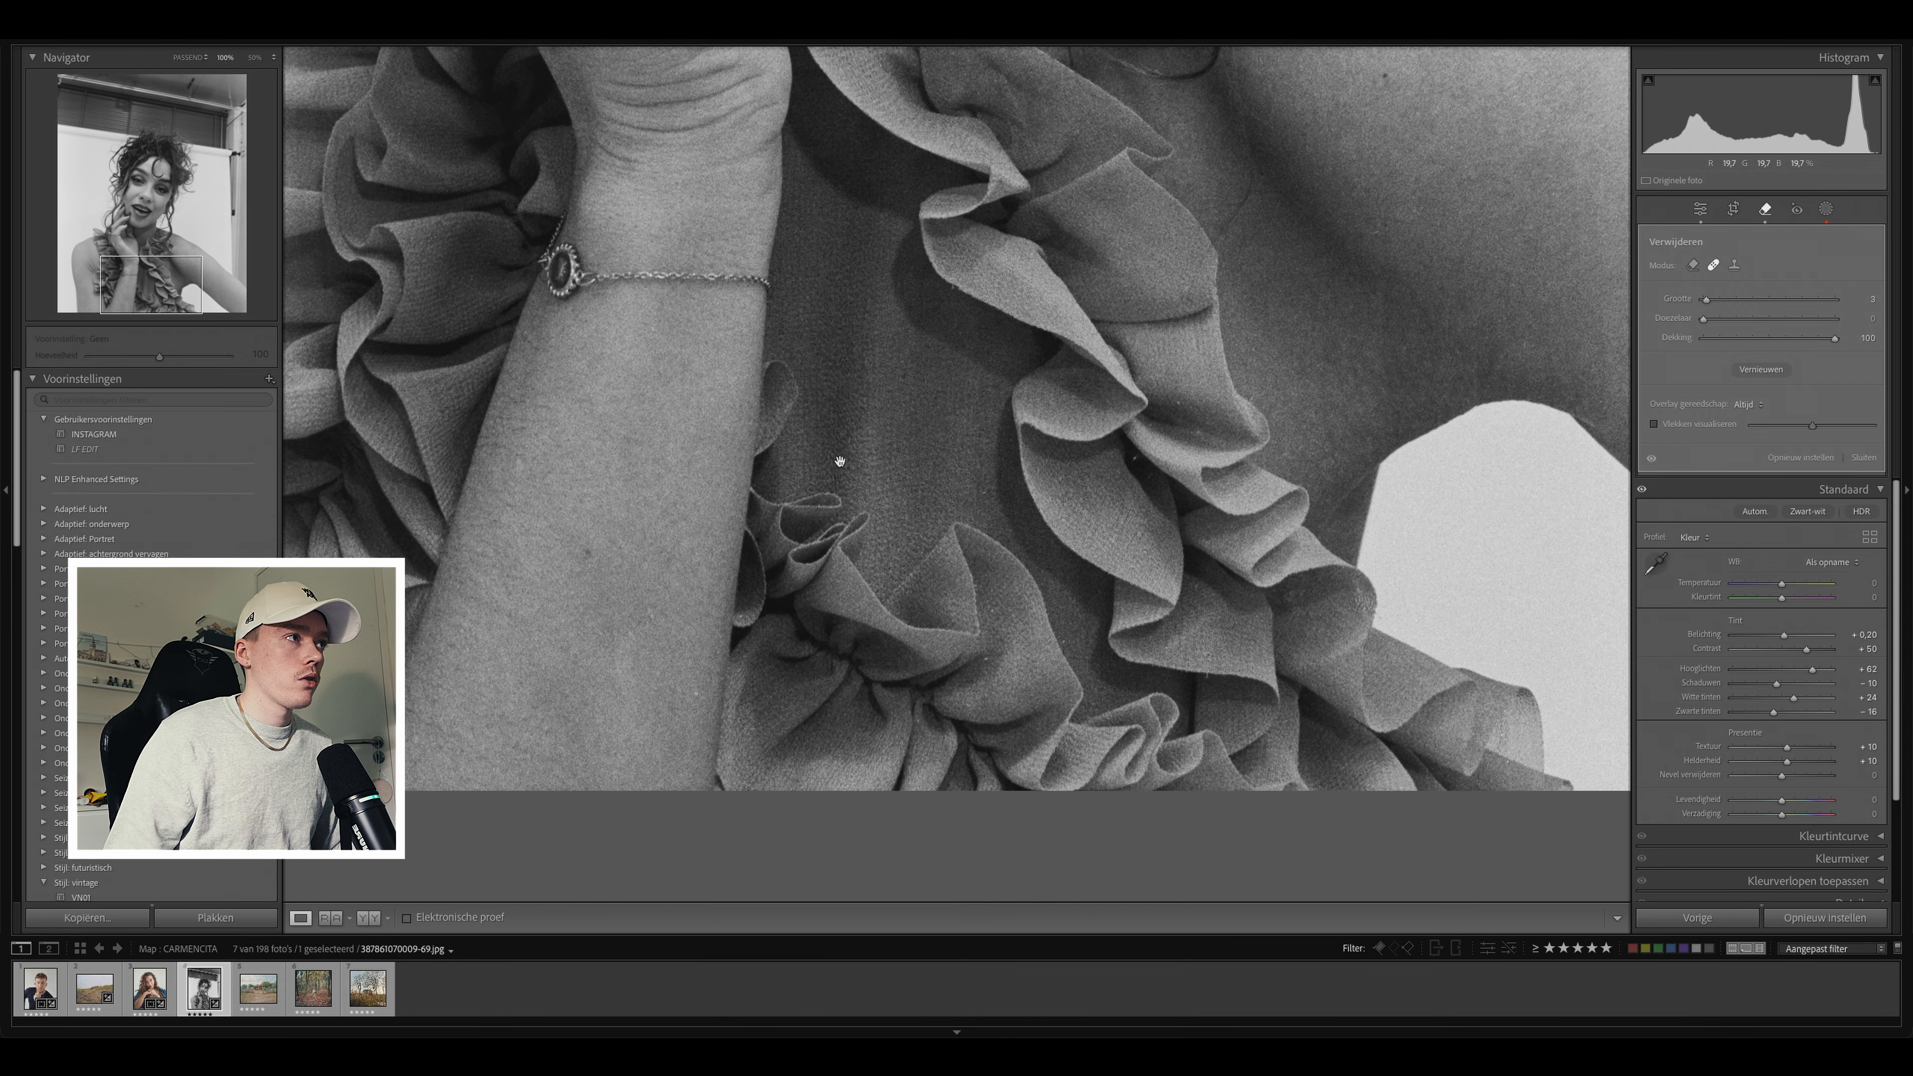
left_click_drag(841, 461, 293, 435)
left_click_drag(521, 423, 675, 471)
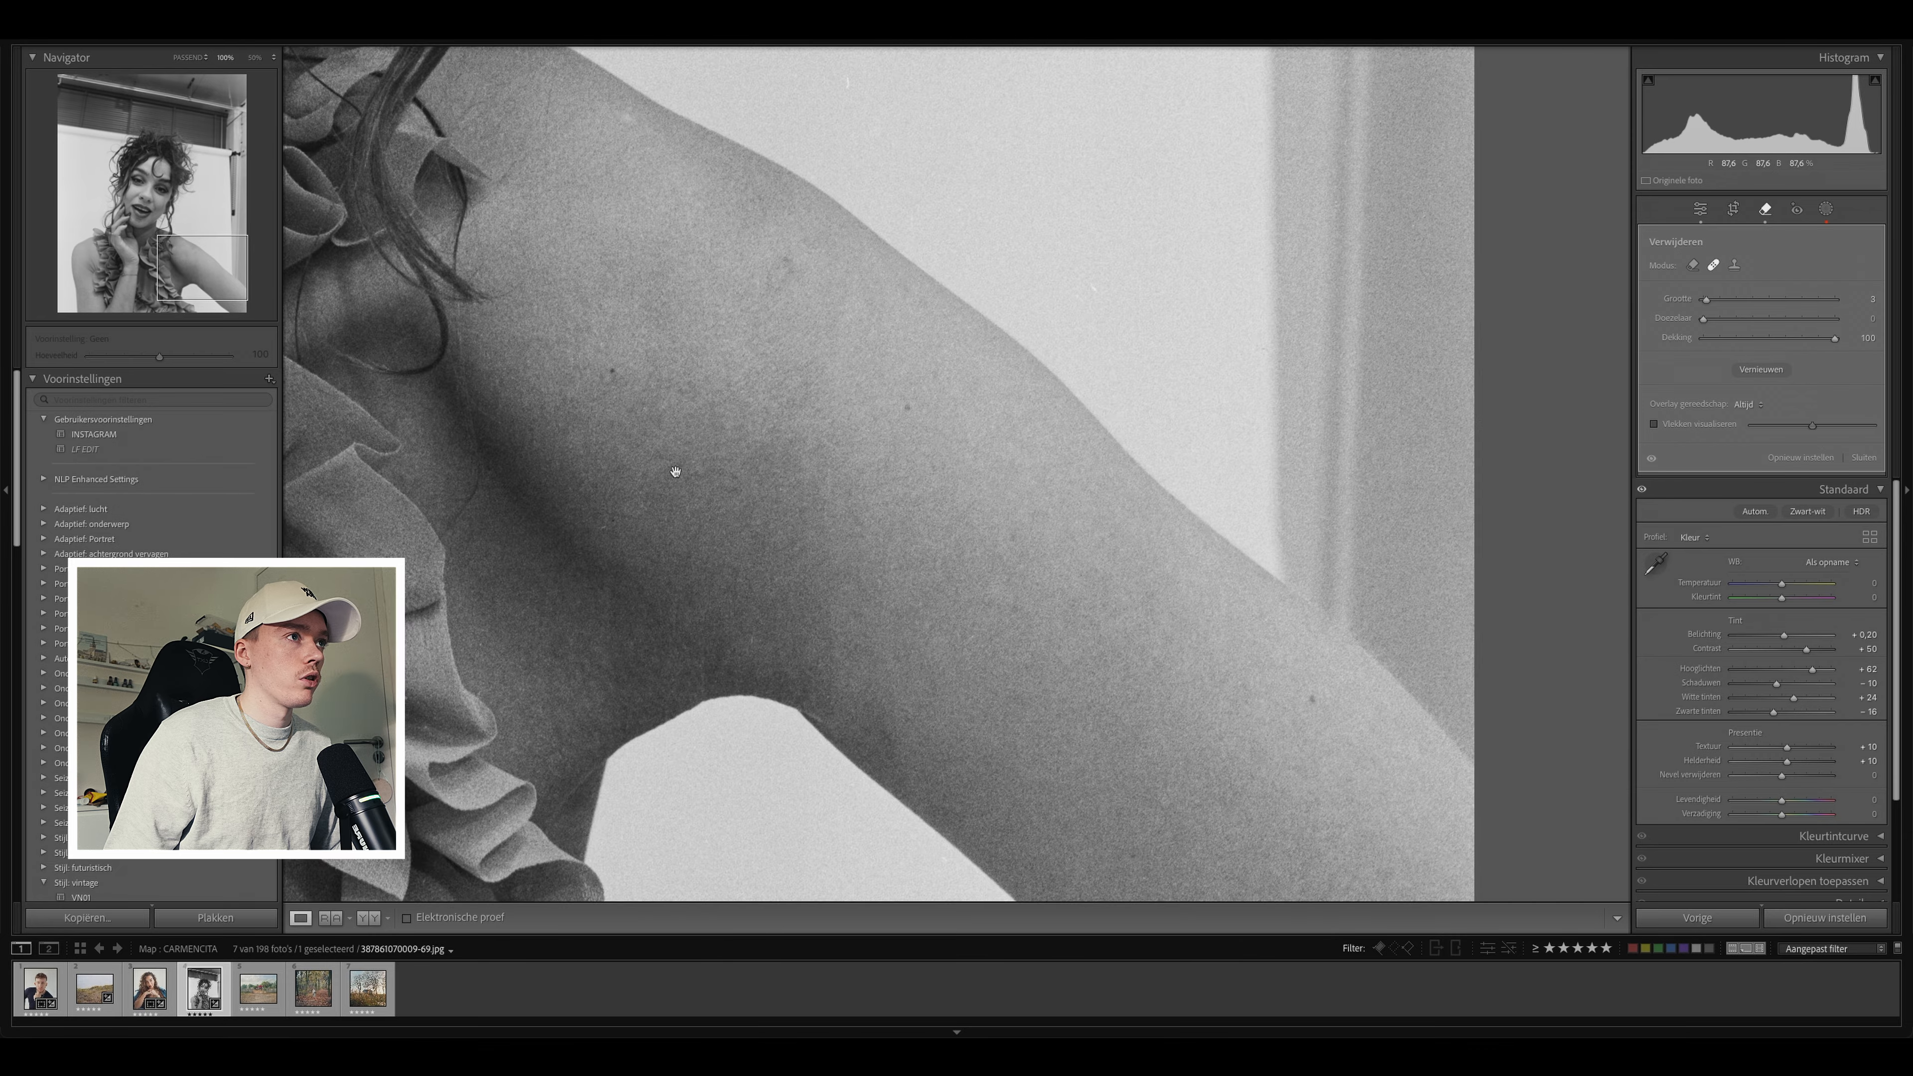
left_click_drag(673, 346, 810, 798)
left_click_drag(851, 302, 1093, 320)
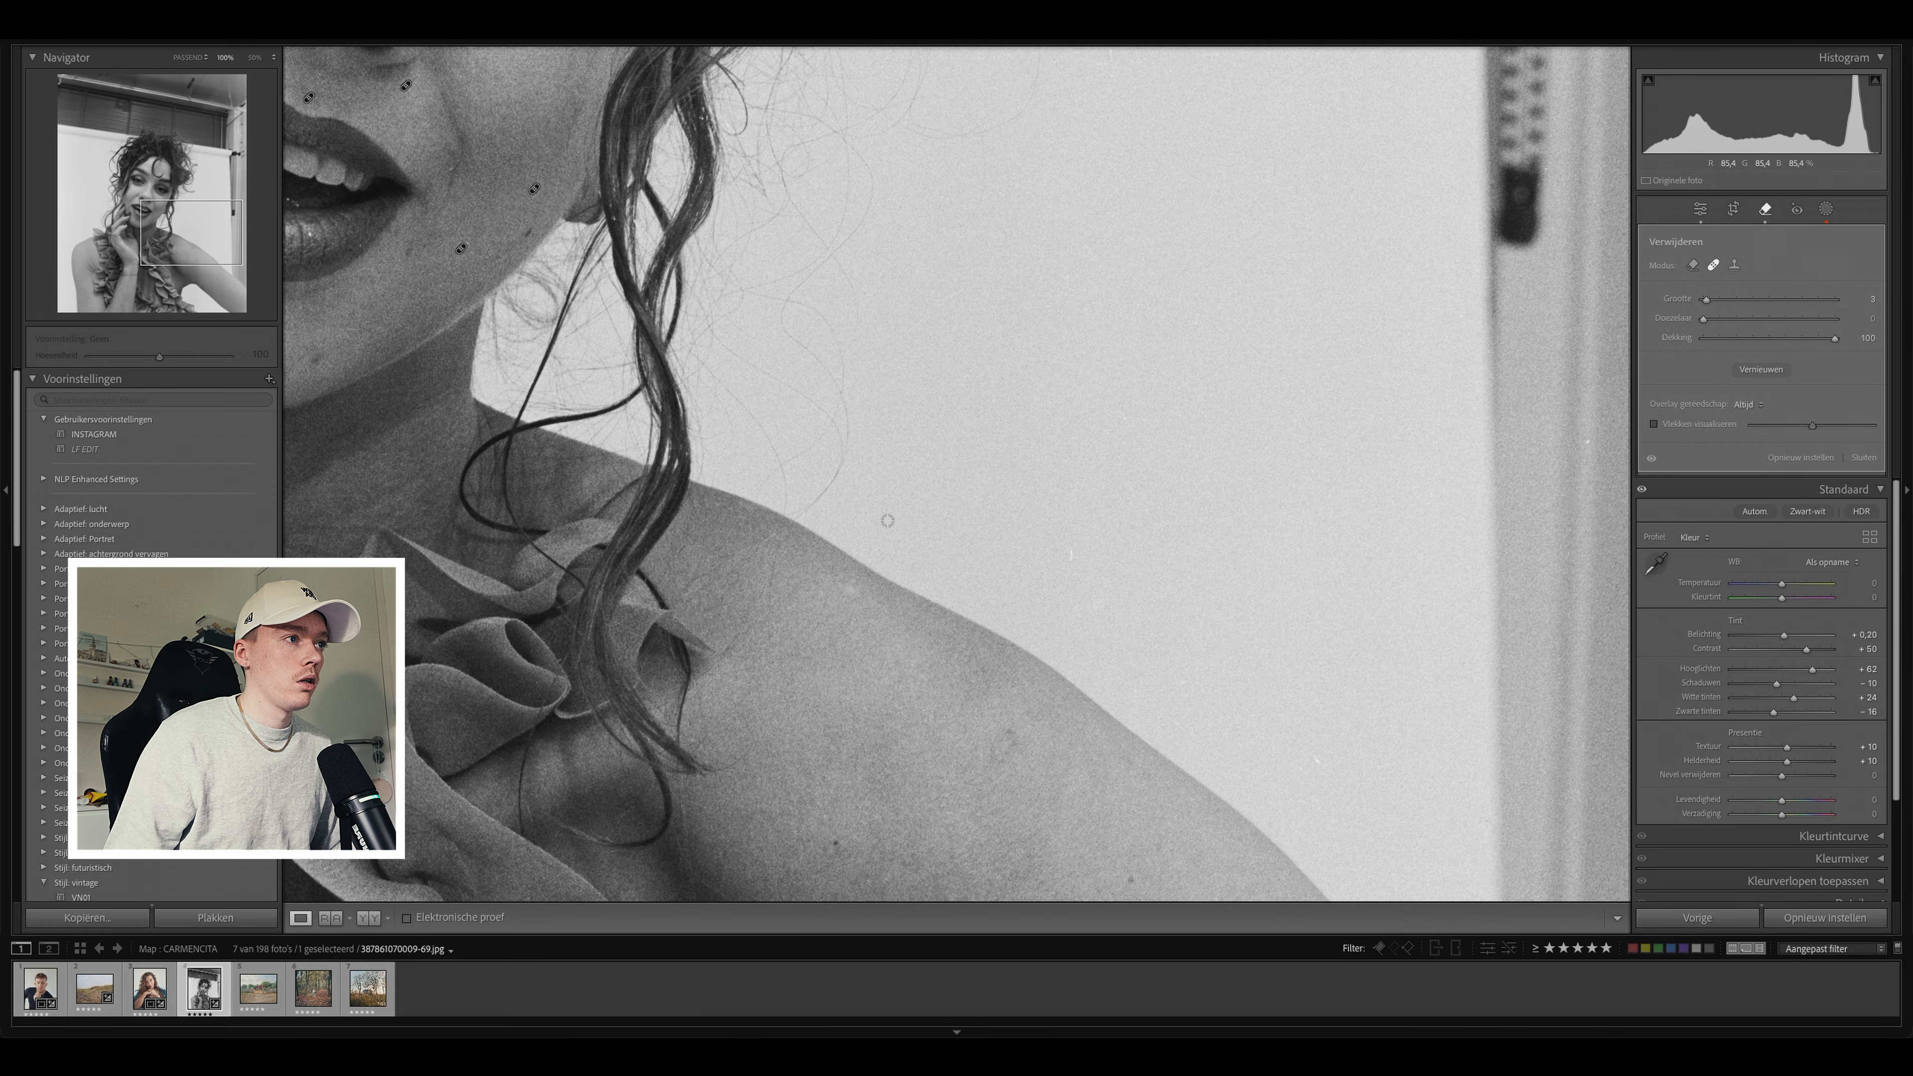
key("q")
key("z")
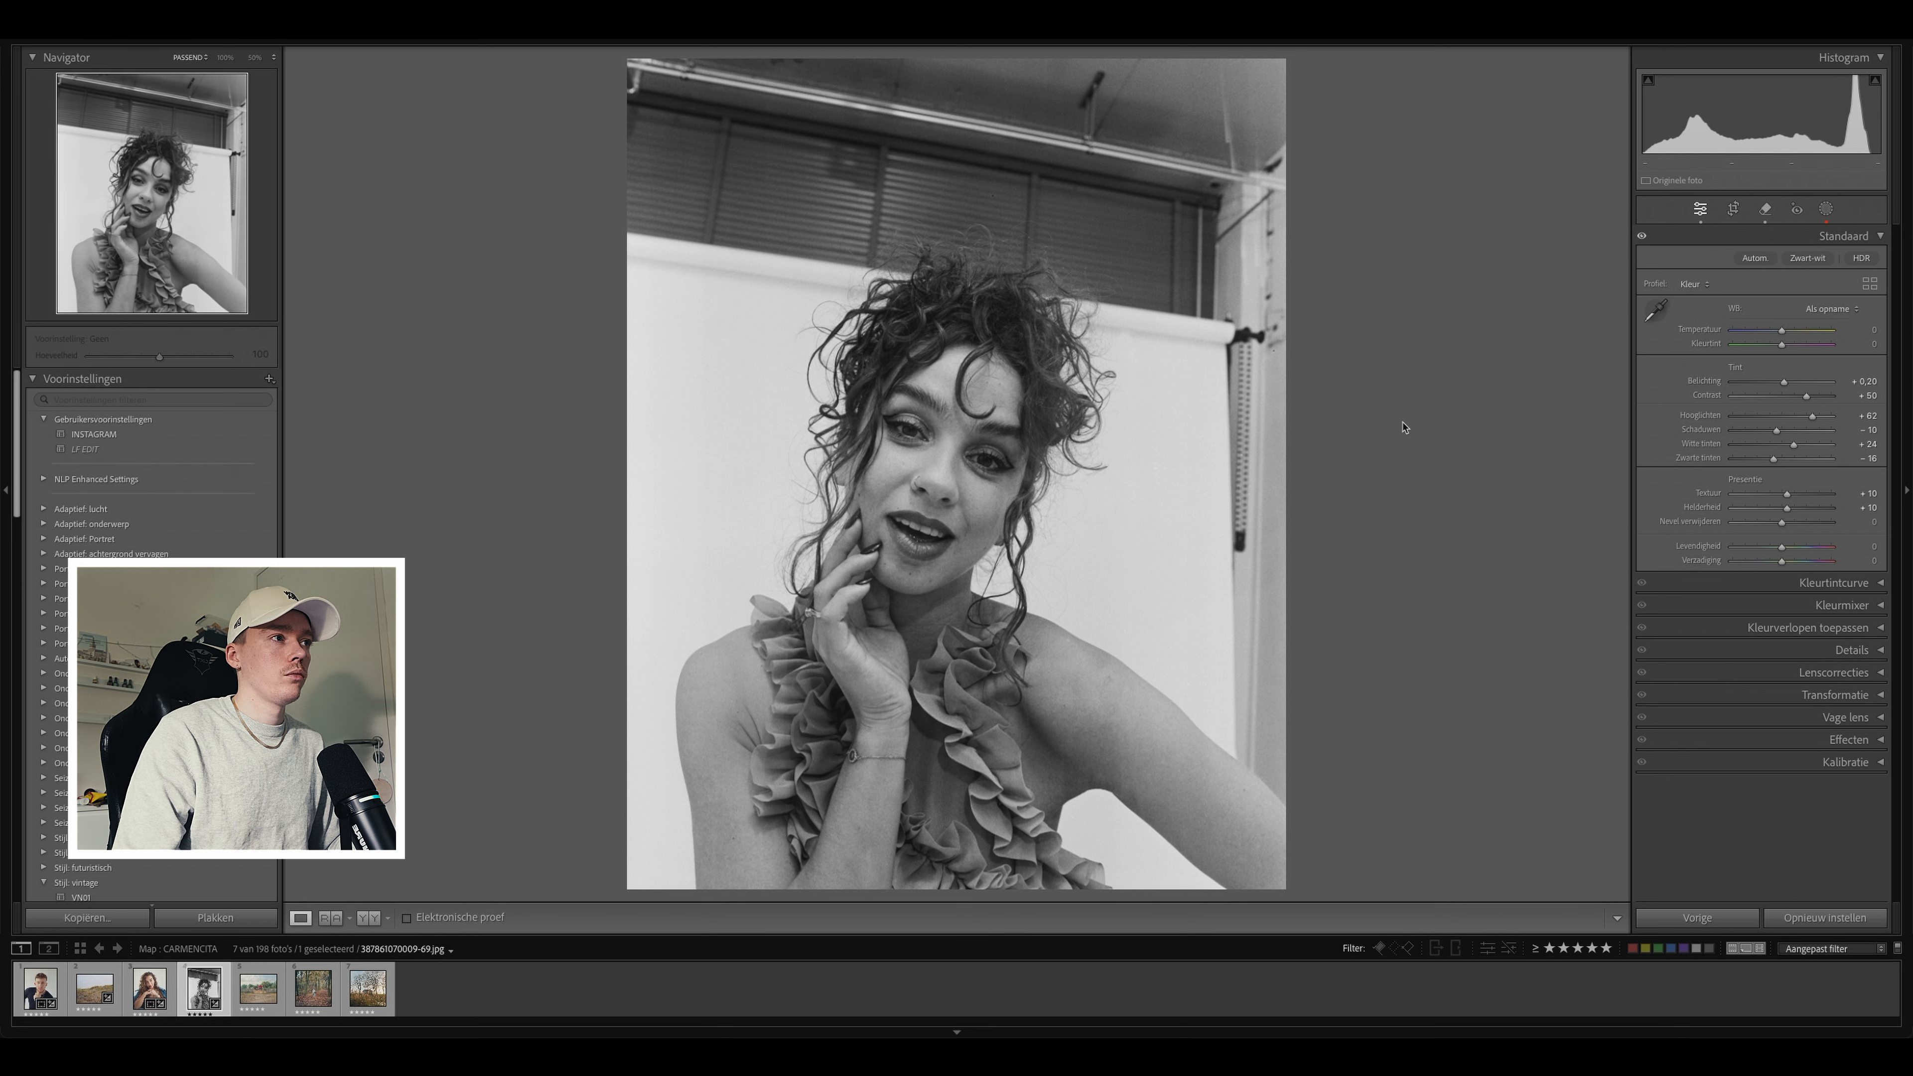
Step: Move on to the landscape photo of the red house and straighten it by 0.72 degrees with the crop tool
left_click(252, 997)
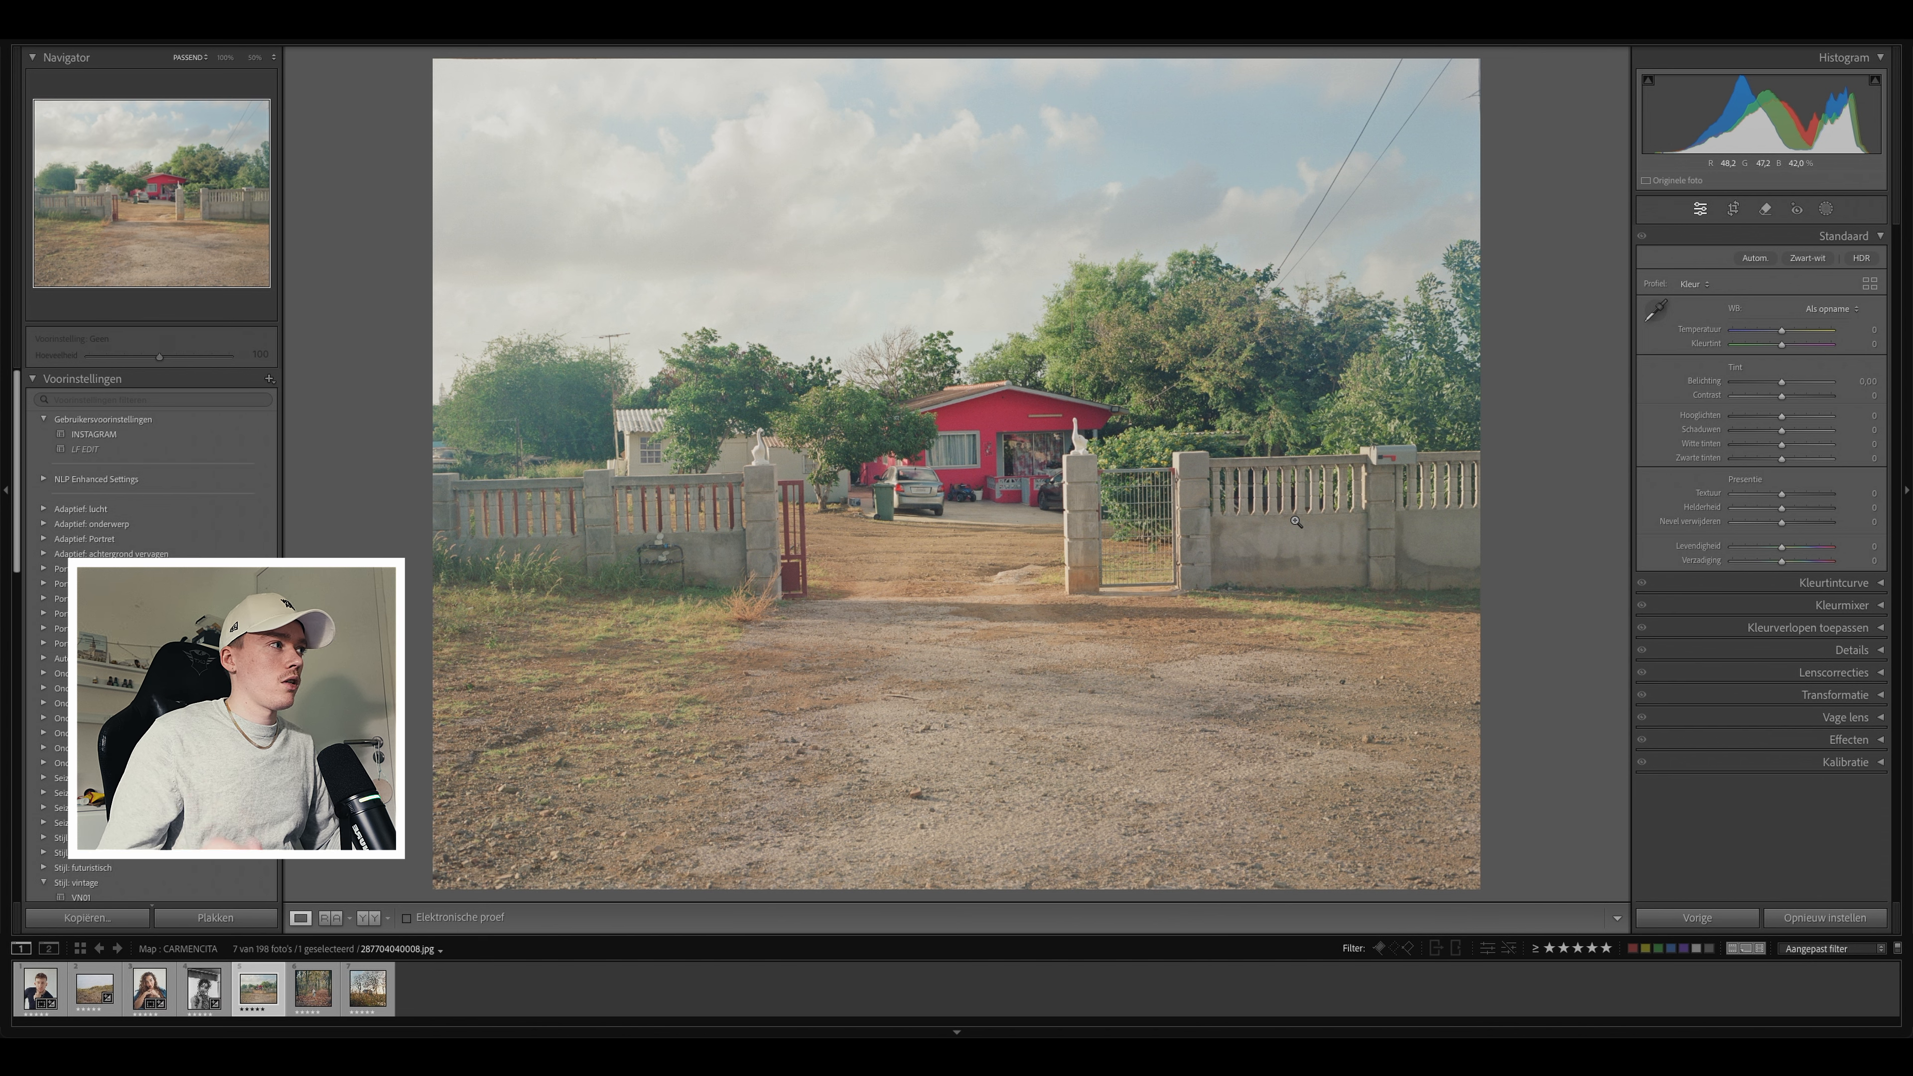
left_click(1733, 209)
left_click_drag(1858, 307, 1869, 307)
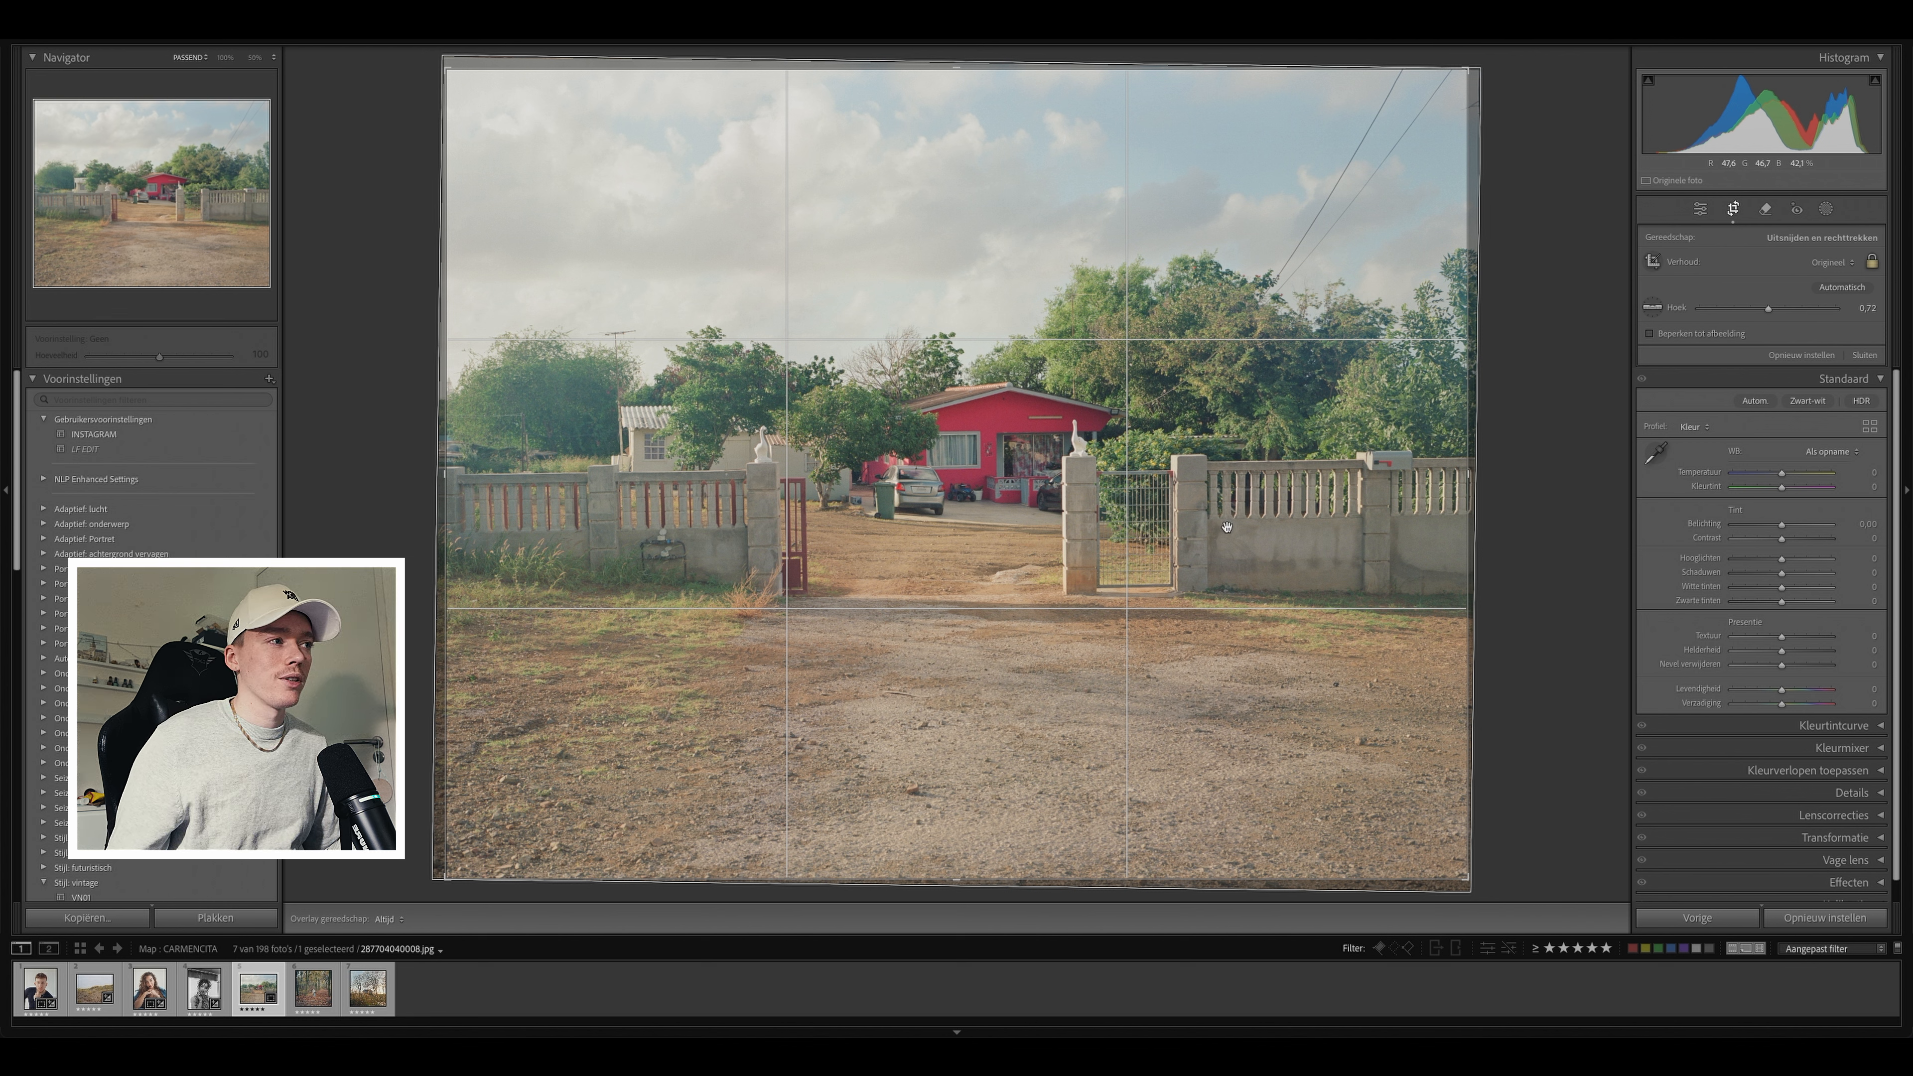
key("Return")
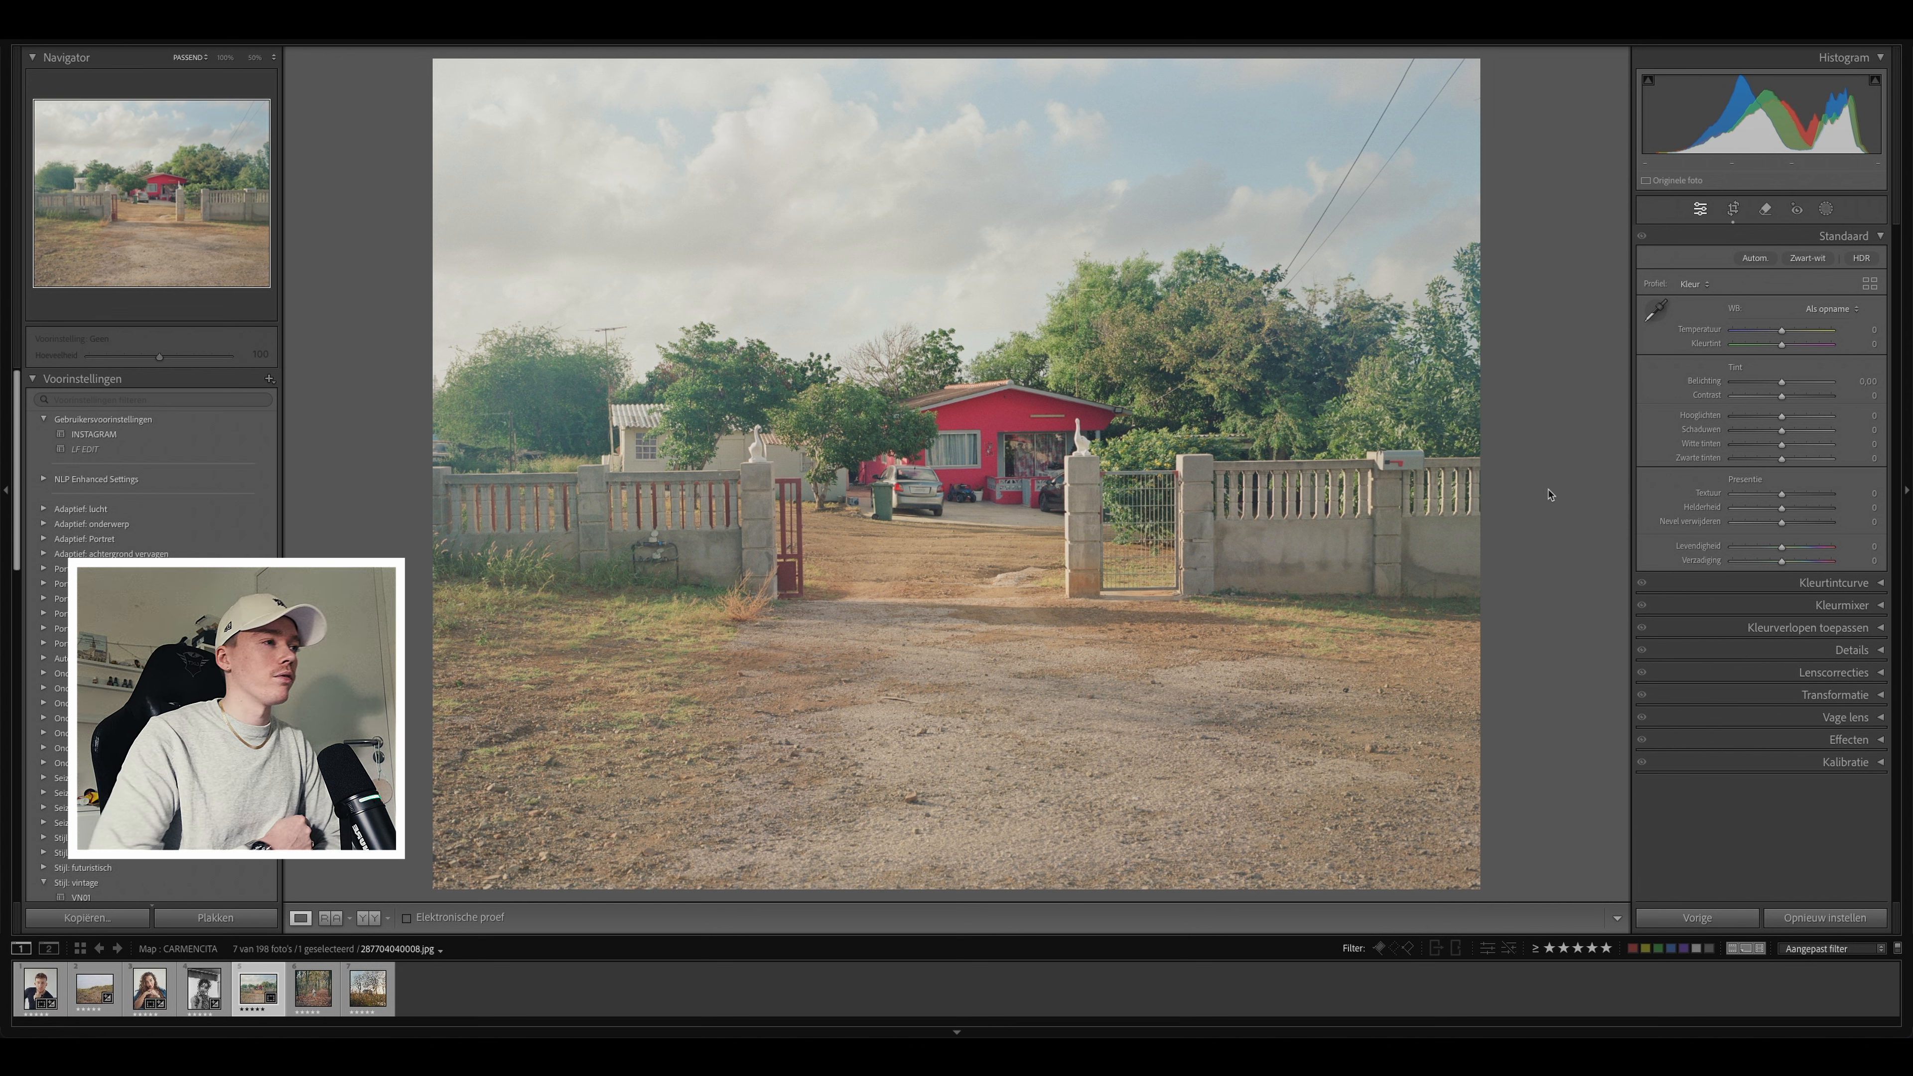
Step: Set the house photo's contrast to +30, highlights -48, shadows -38, whites +13 and blacks -15, and inspect the details up close
mouse_move(1781, 416)
left_mouse_down()
mouse_move(1756, 423)
mouse_move(1792, 447)
mouse_move(1757, 460)
mouse_move(1799, 401)
left_mouse_up()
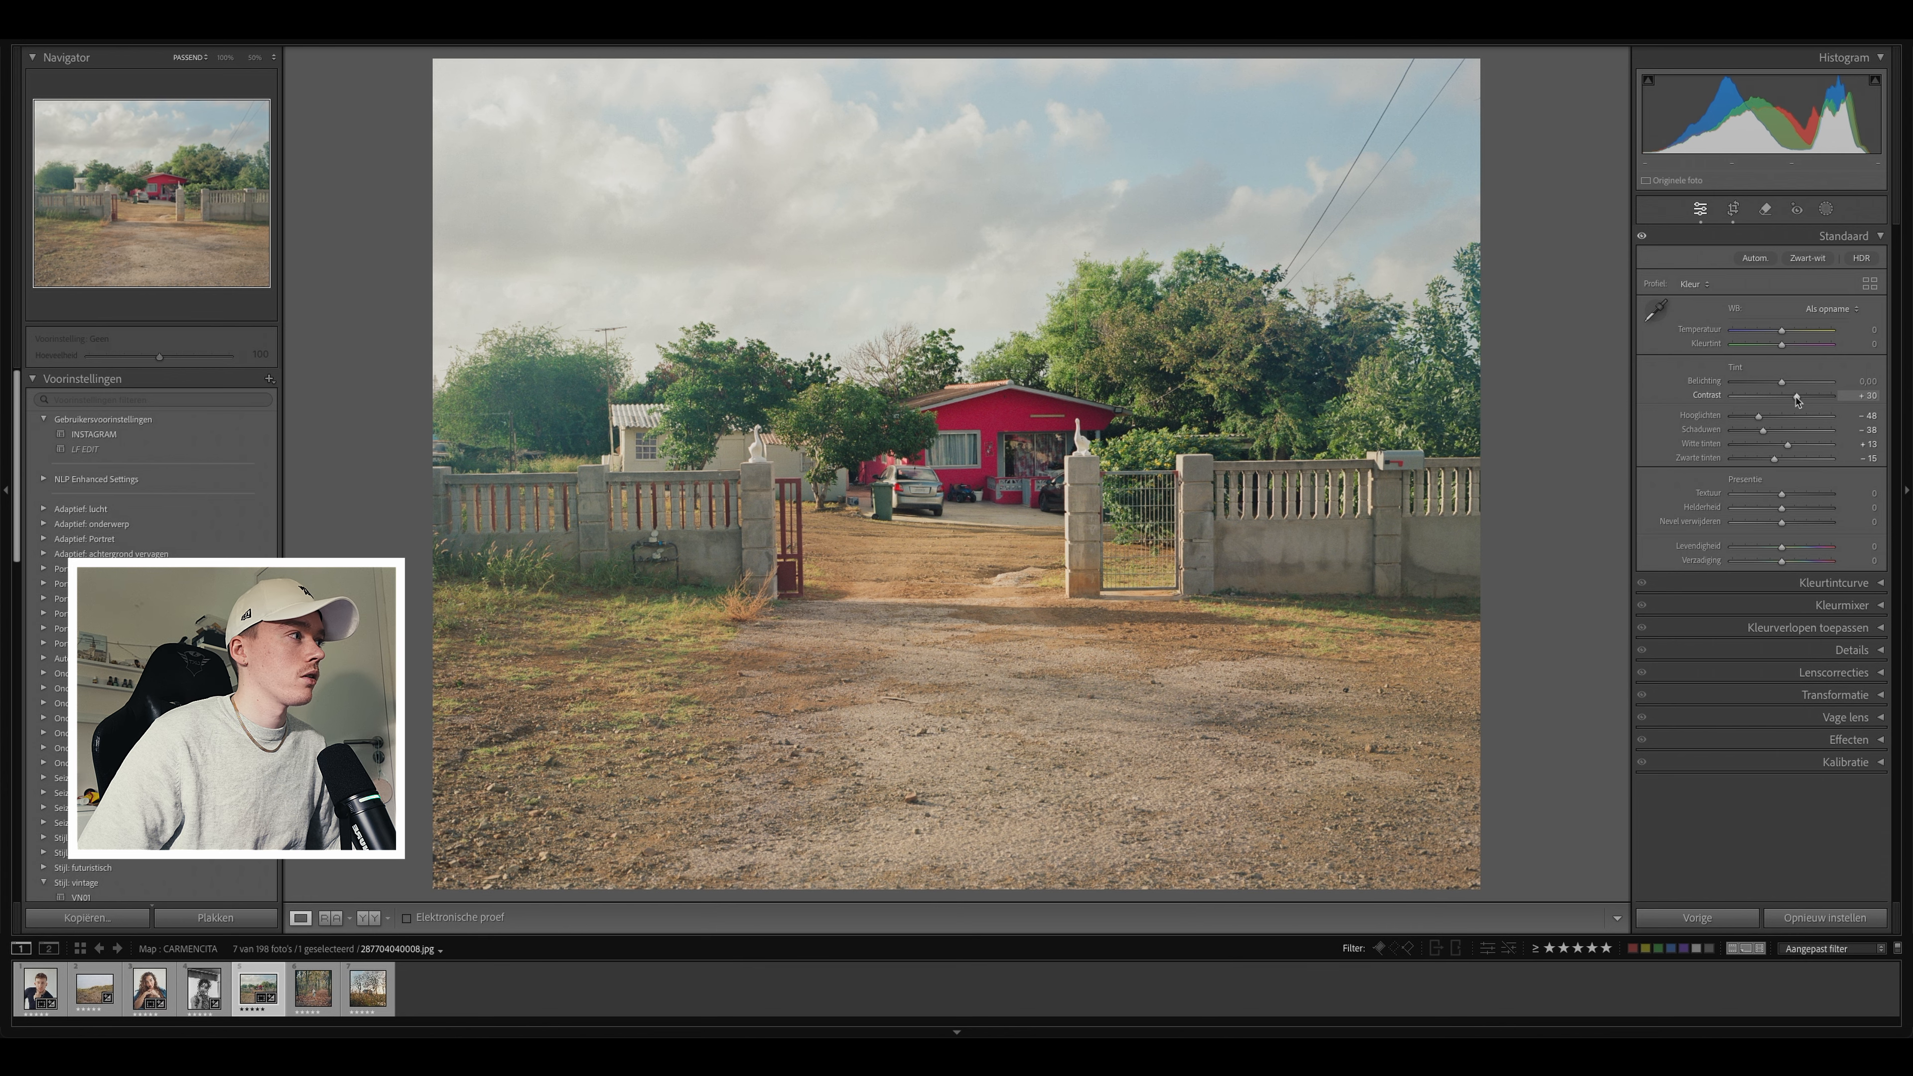
left_click(1063, 428)
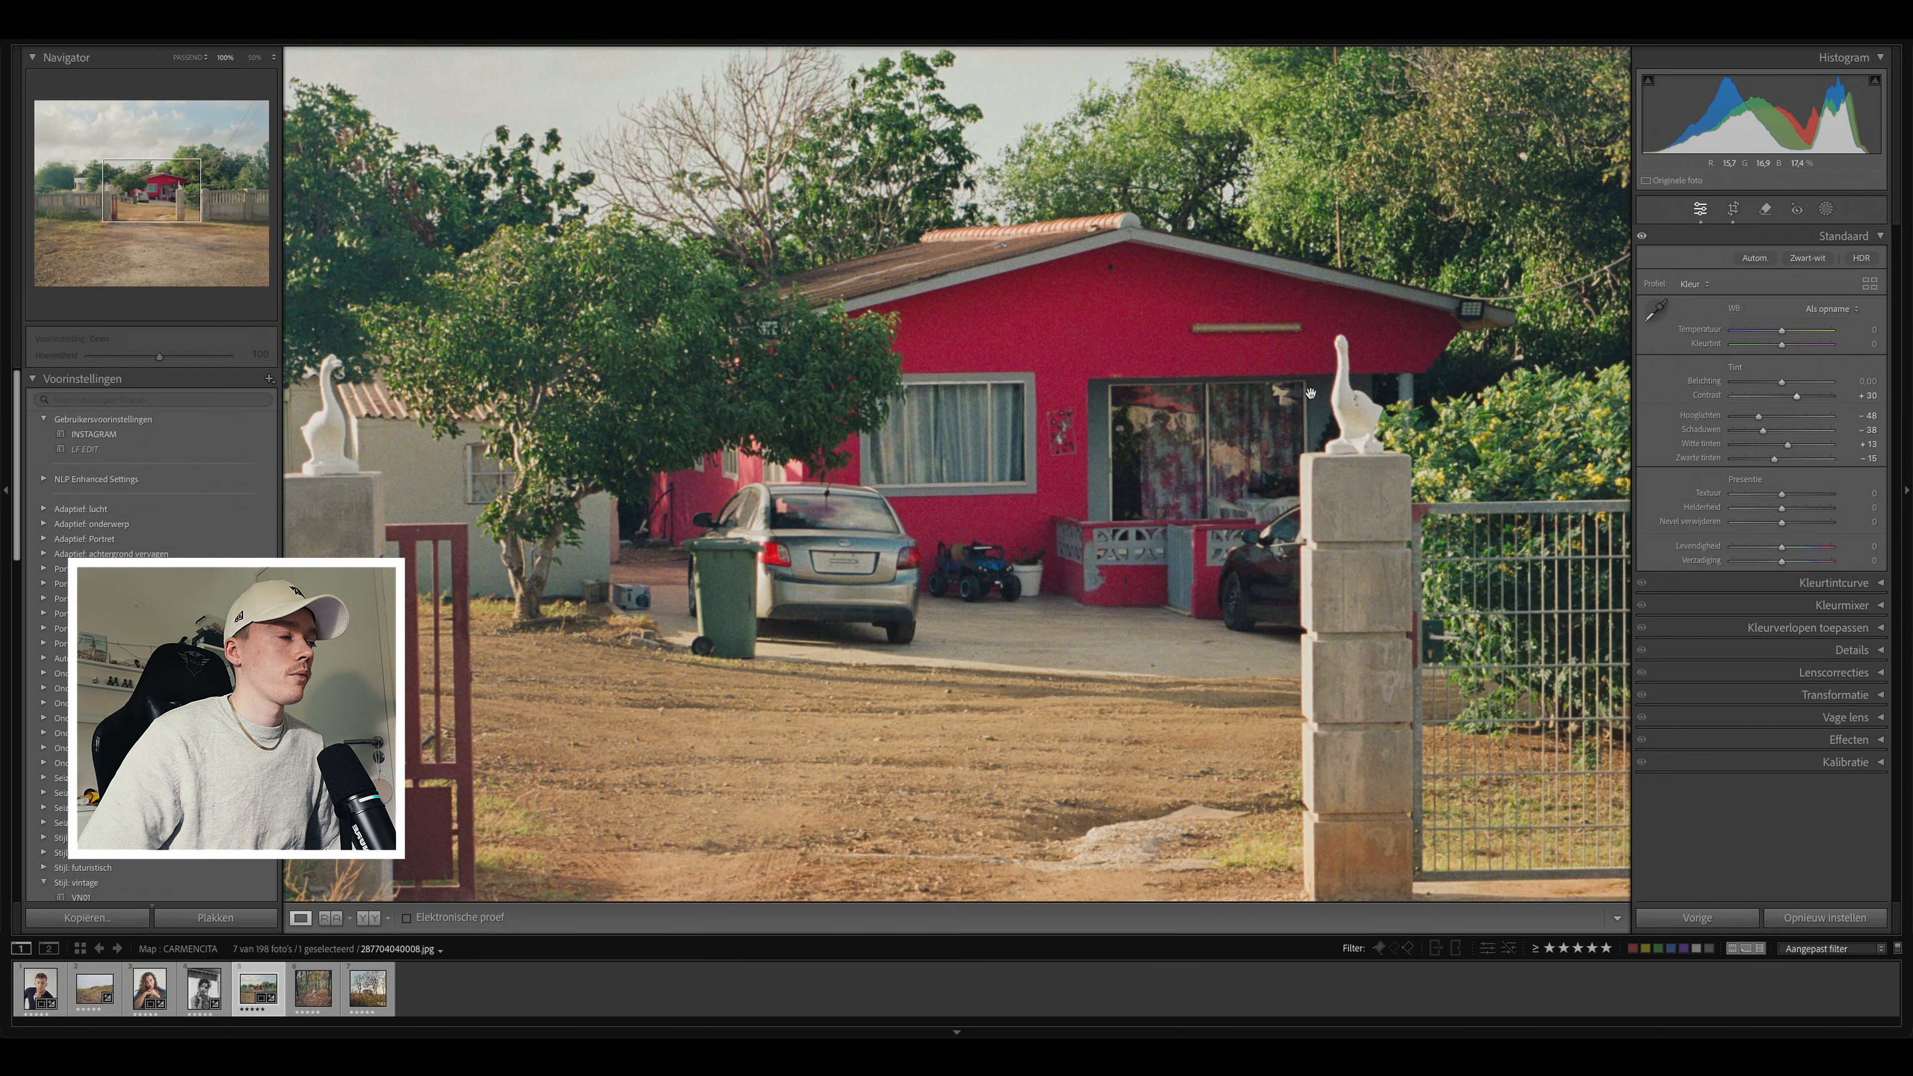
left_click_drag(1311, 393, 708, 543)
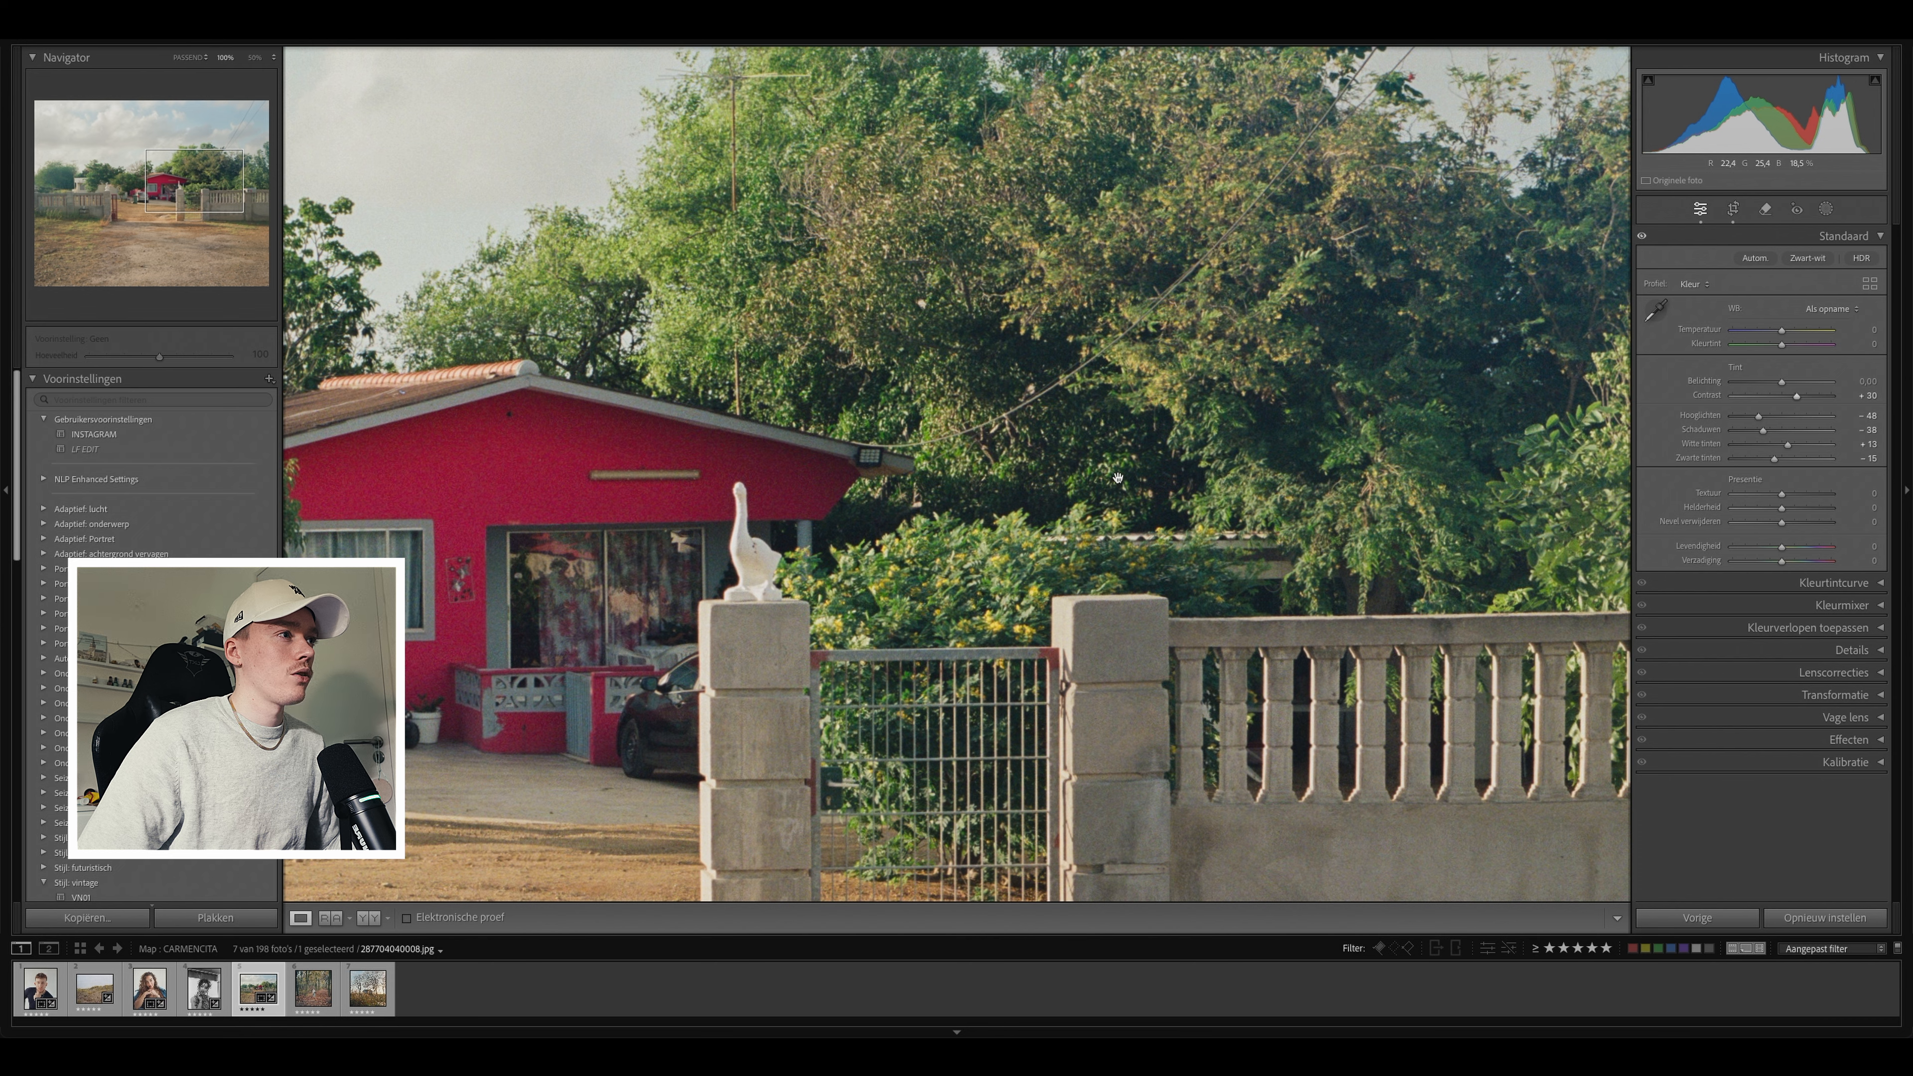
left_click_drag(1361, 359, 1178, 294)
left_click(845, 281)
left_click(542, 441)
left_click_drag(541, 441, 849, 427)
left_click(922, 446)
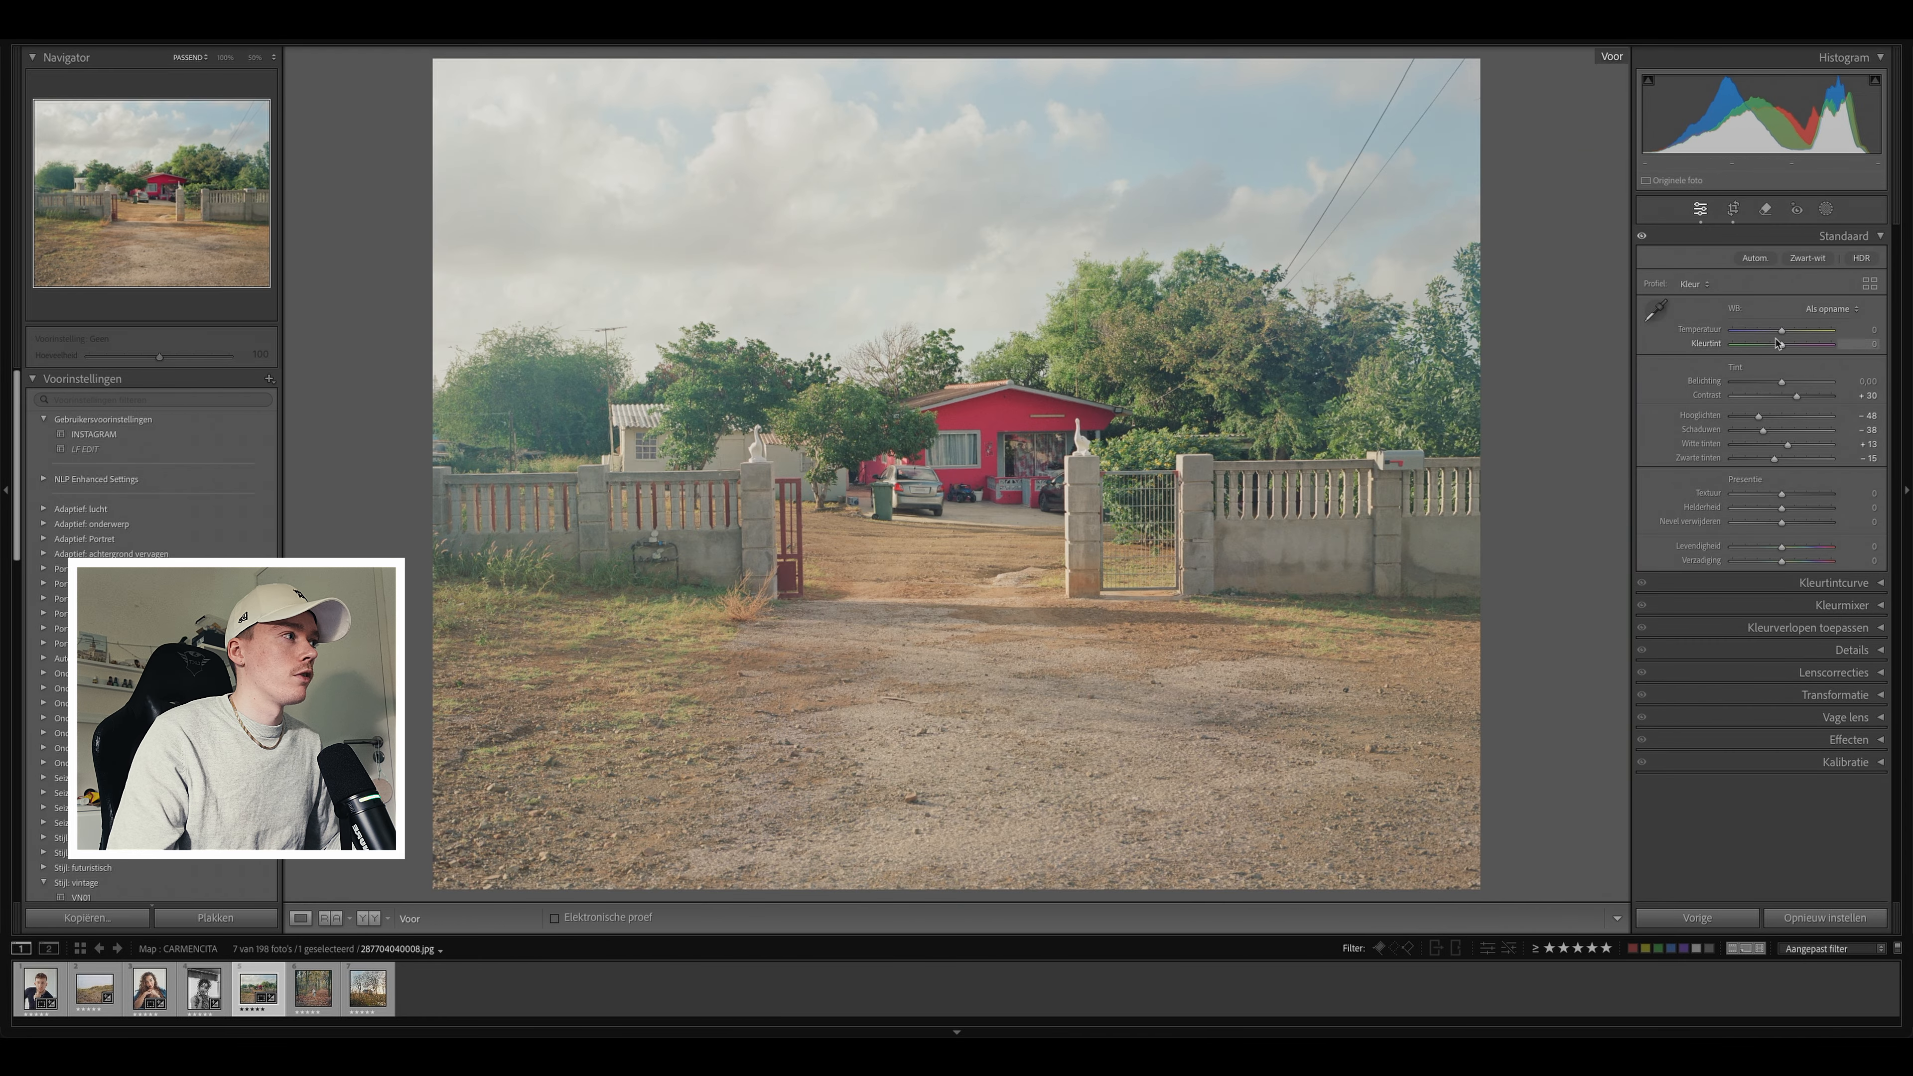
Step: Set the house photo's tint to -4 and both texture and clarity to +10
left_click_drag(1782, 330, 1787, 334)
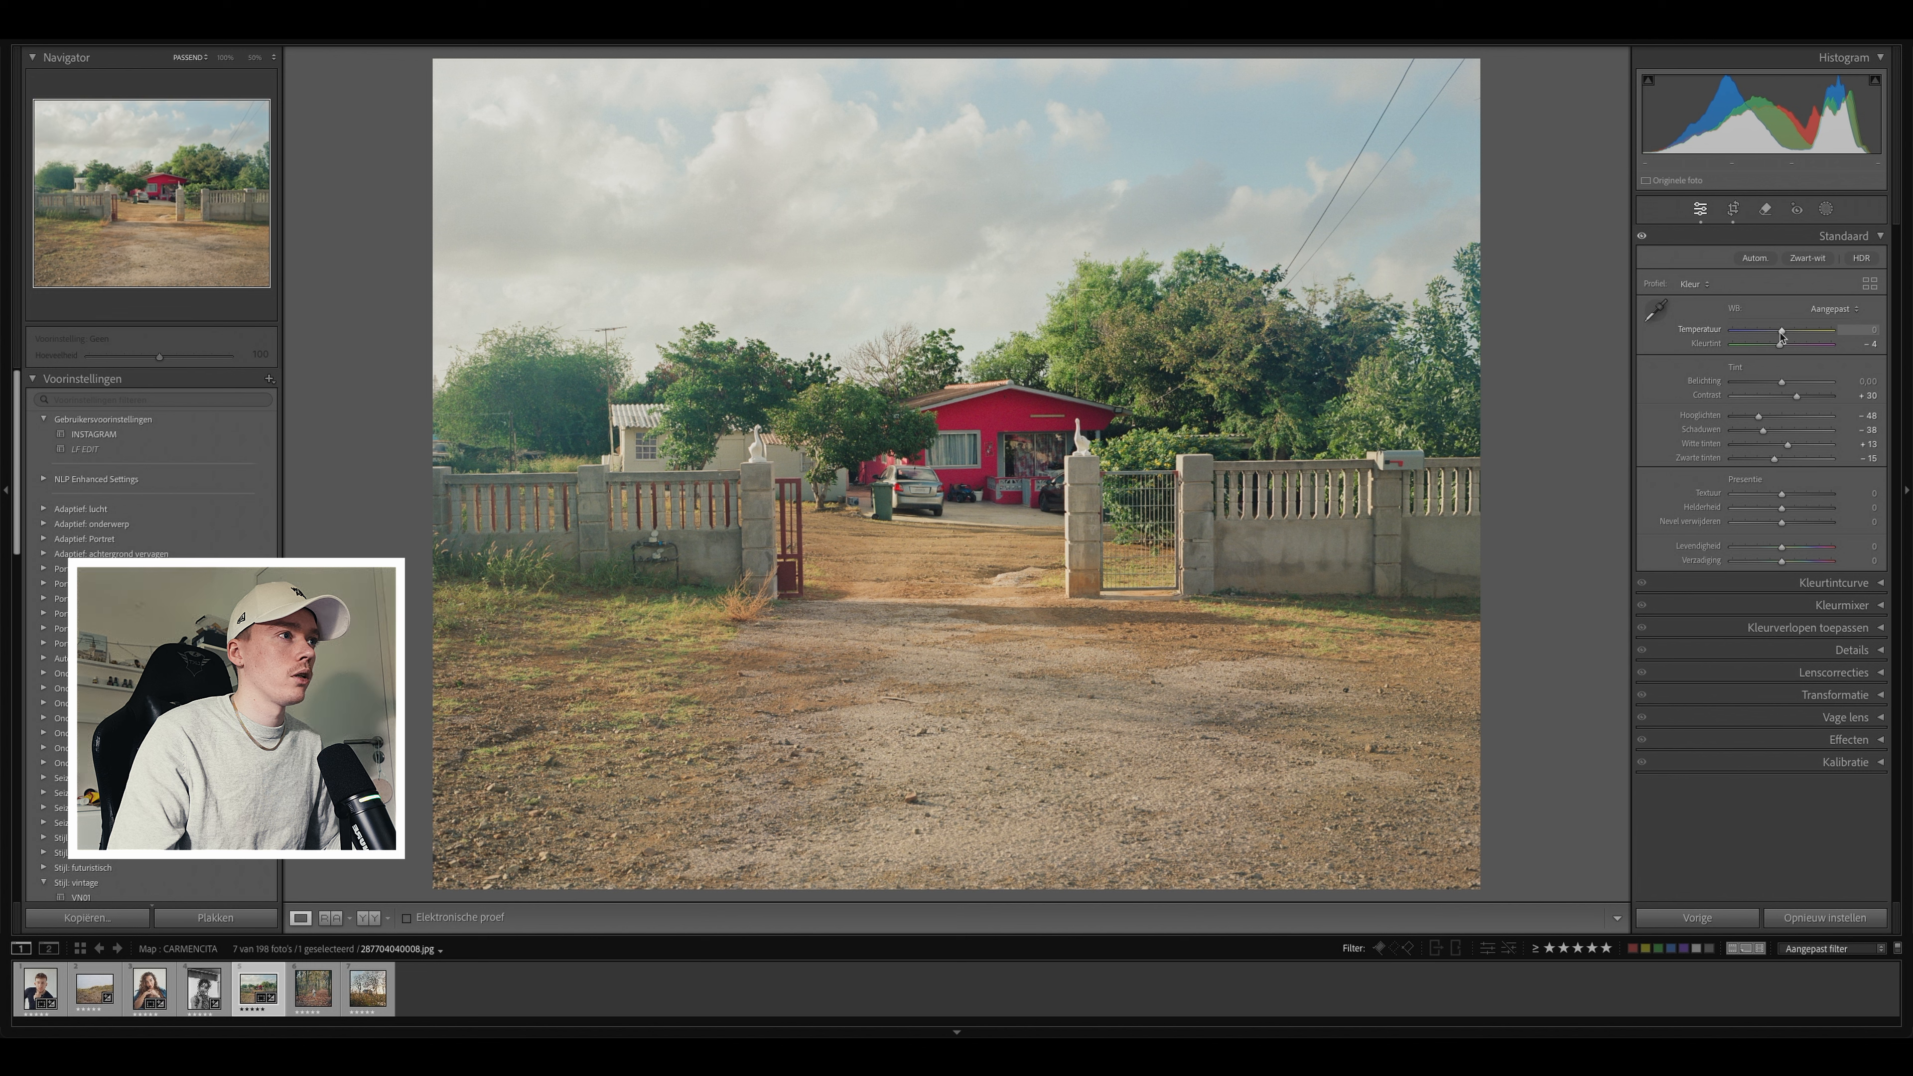
left_click(1875, 492)
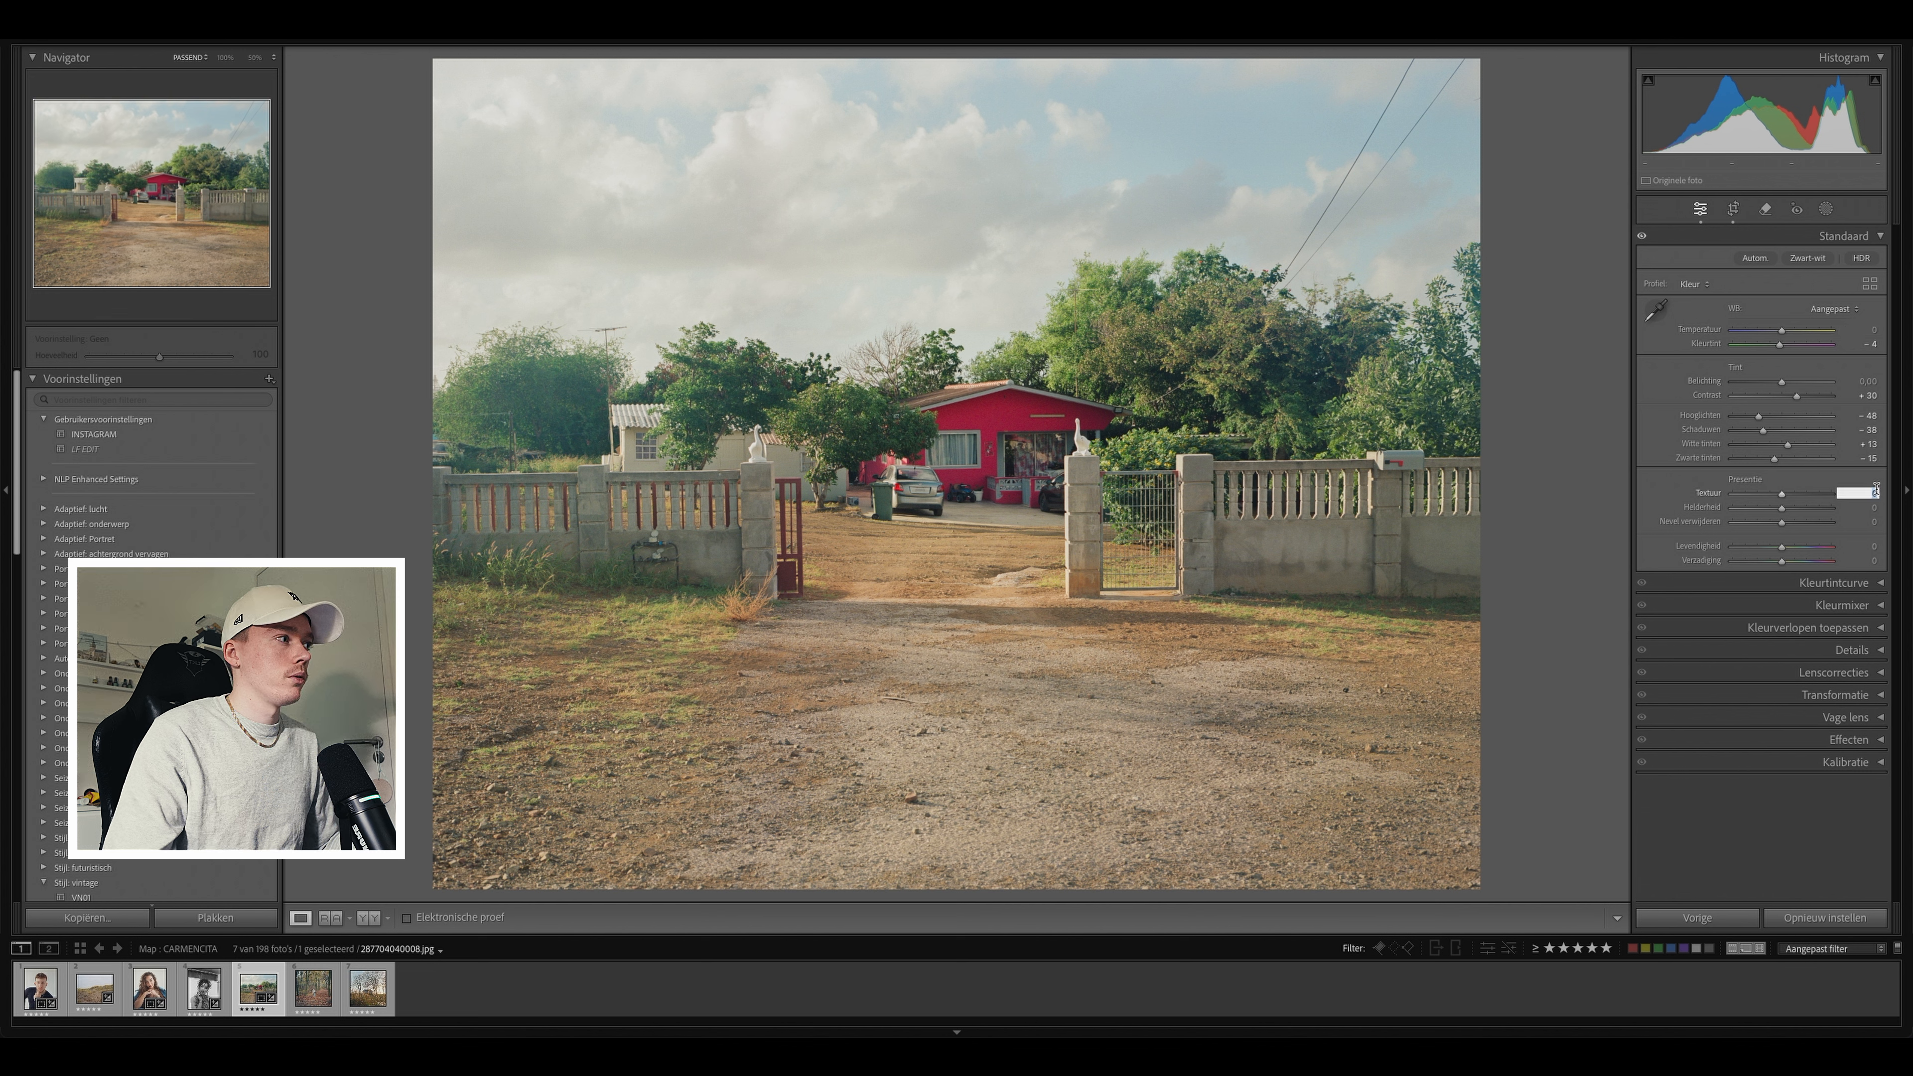
type("10")
key("Tab")
type("10")
key("Tab")
key("Return")
Step: Set the house photo's sharpening amount to 50 while checking the red house in detail
key("z")
left_click(1735, 651)
left_click_drag(1735, 656, 1756, 657)
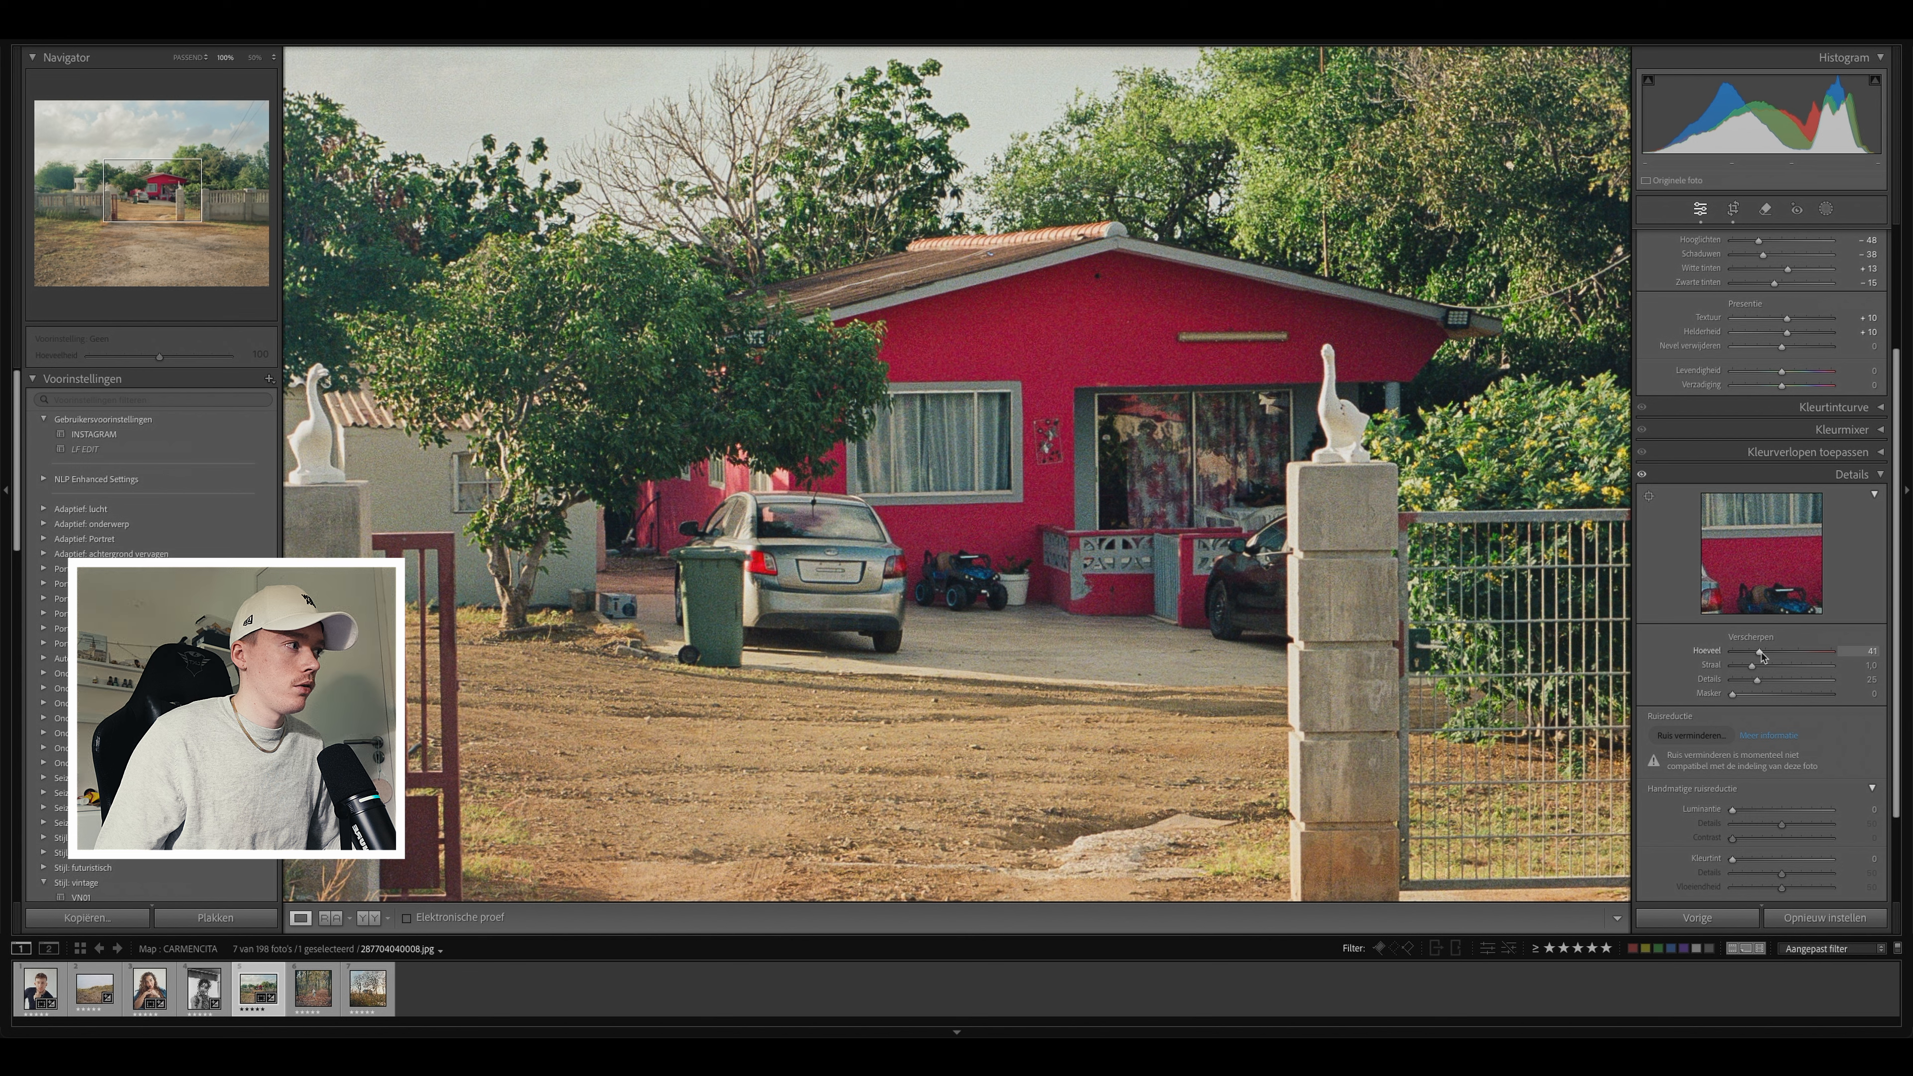
left_click_drag(1760, 653, 1768, 654)
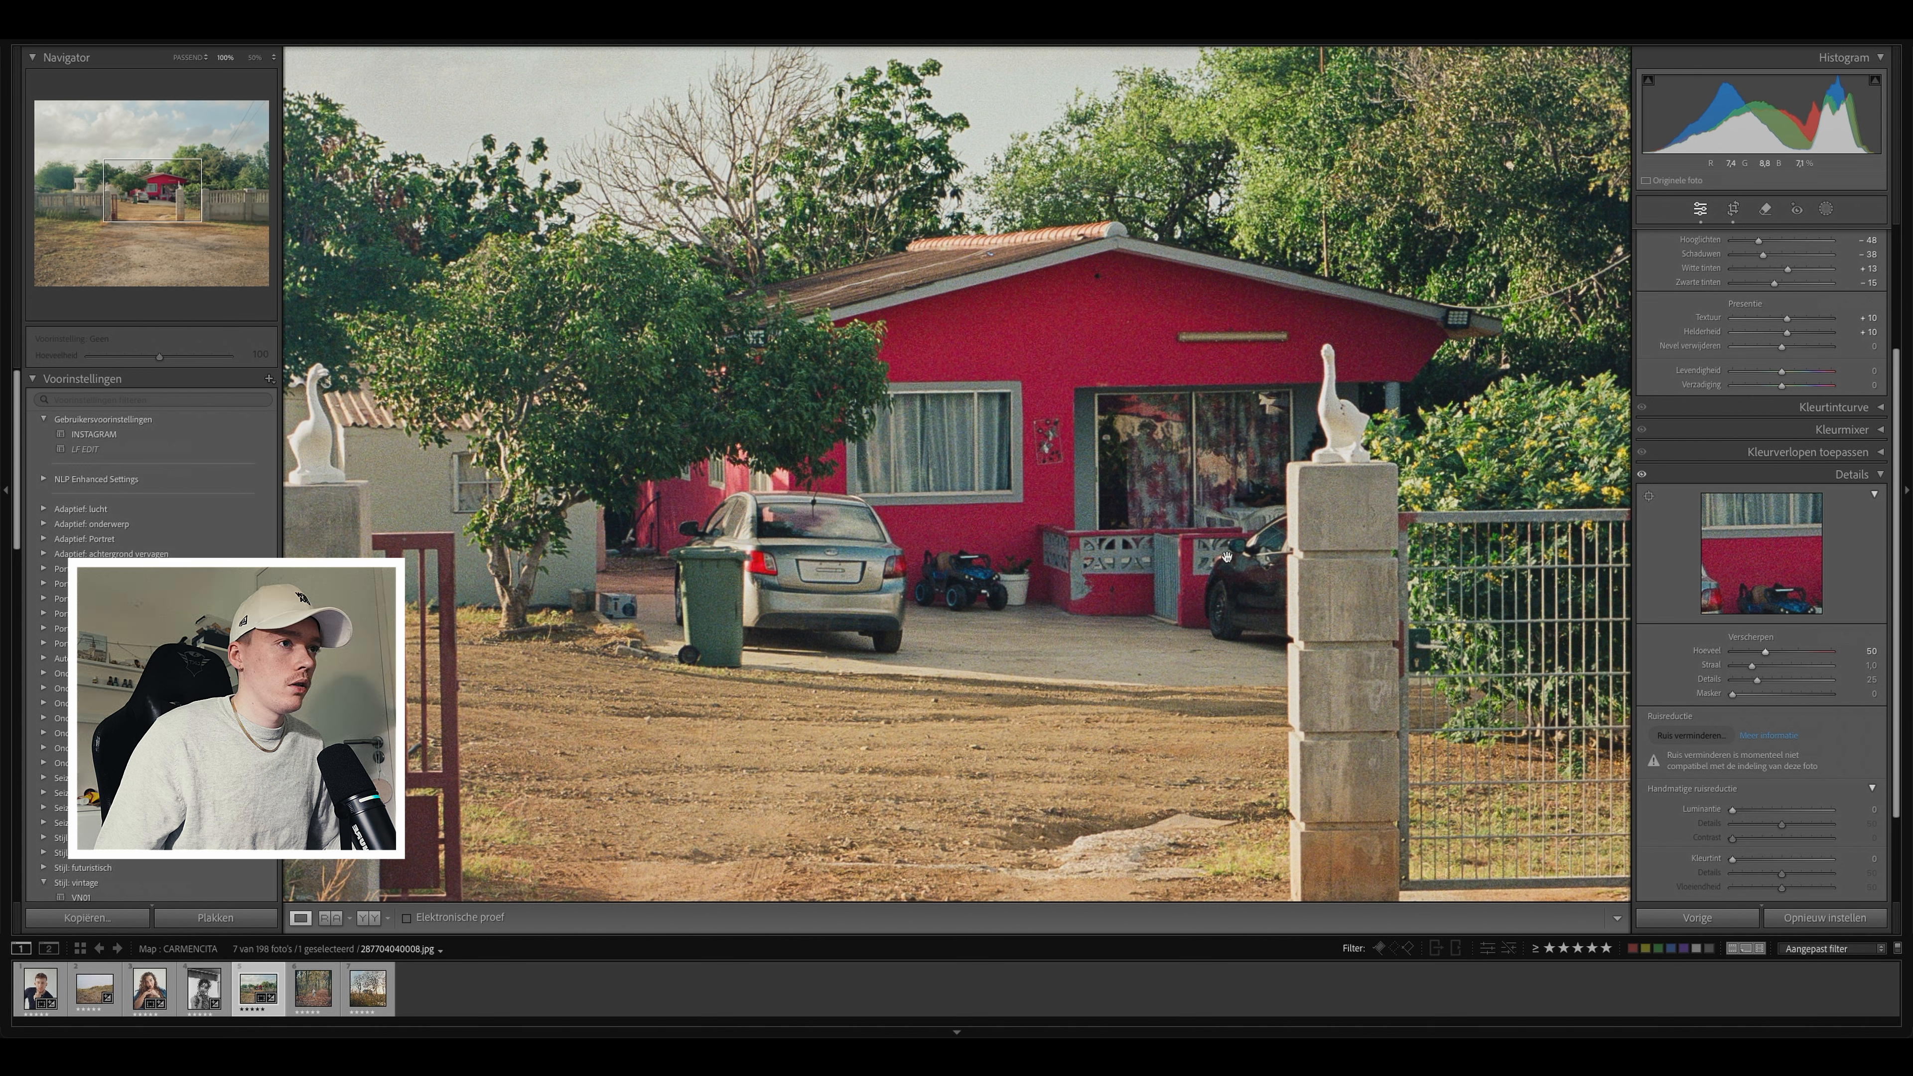
left_click(930, 503)
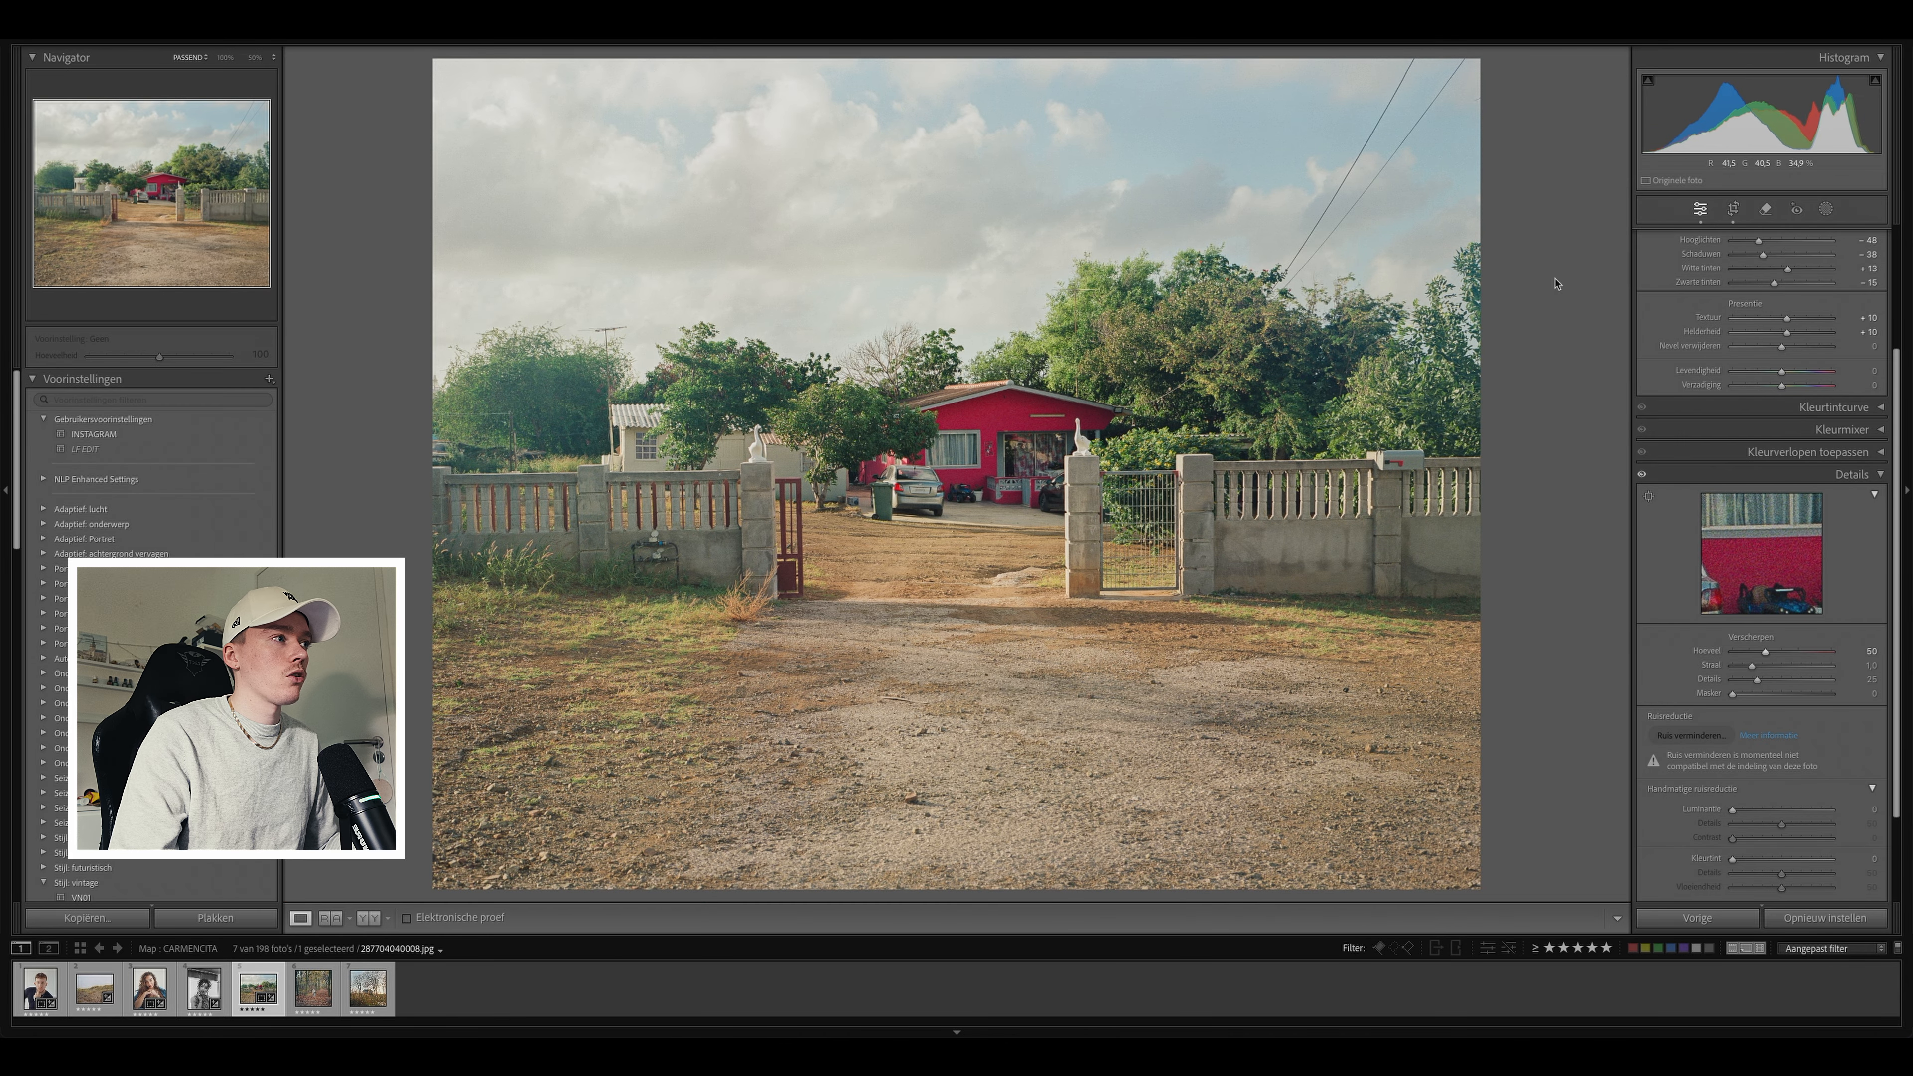
Step: Add a linear gradient mask to the house photo that fades in from the left edge toward the open gateway
left_click(1831, 209)
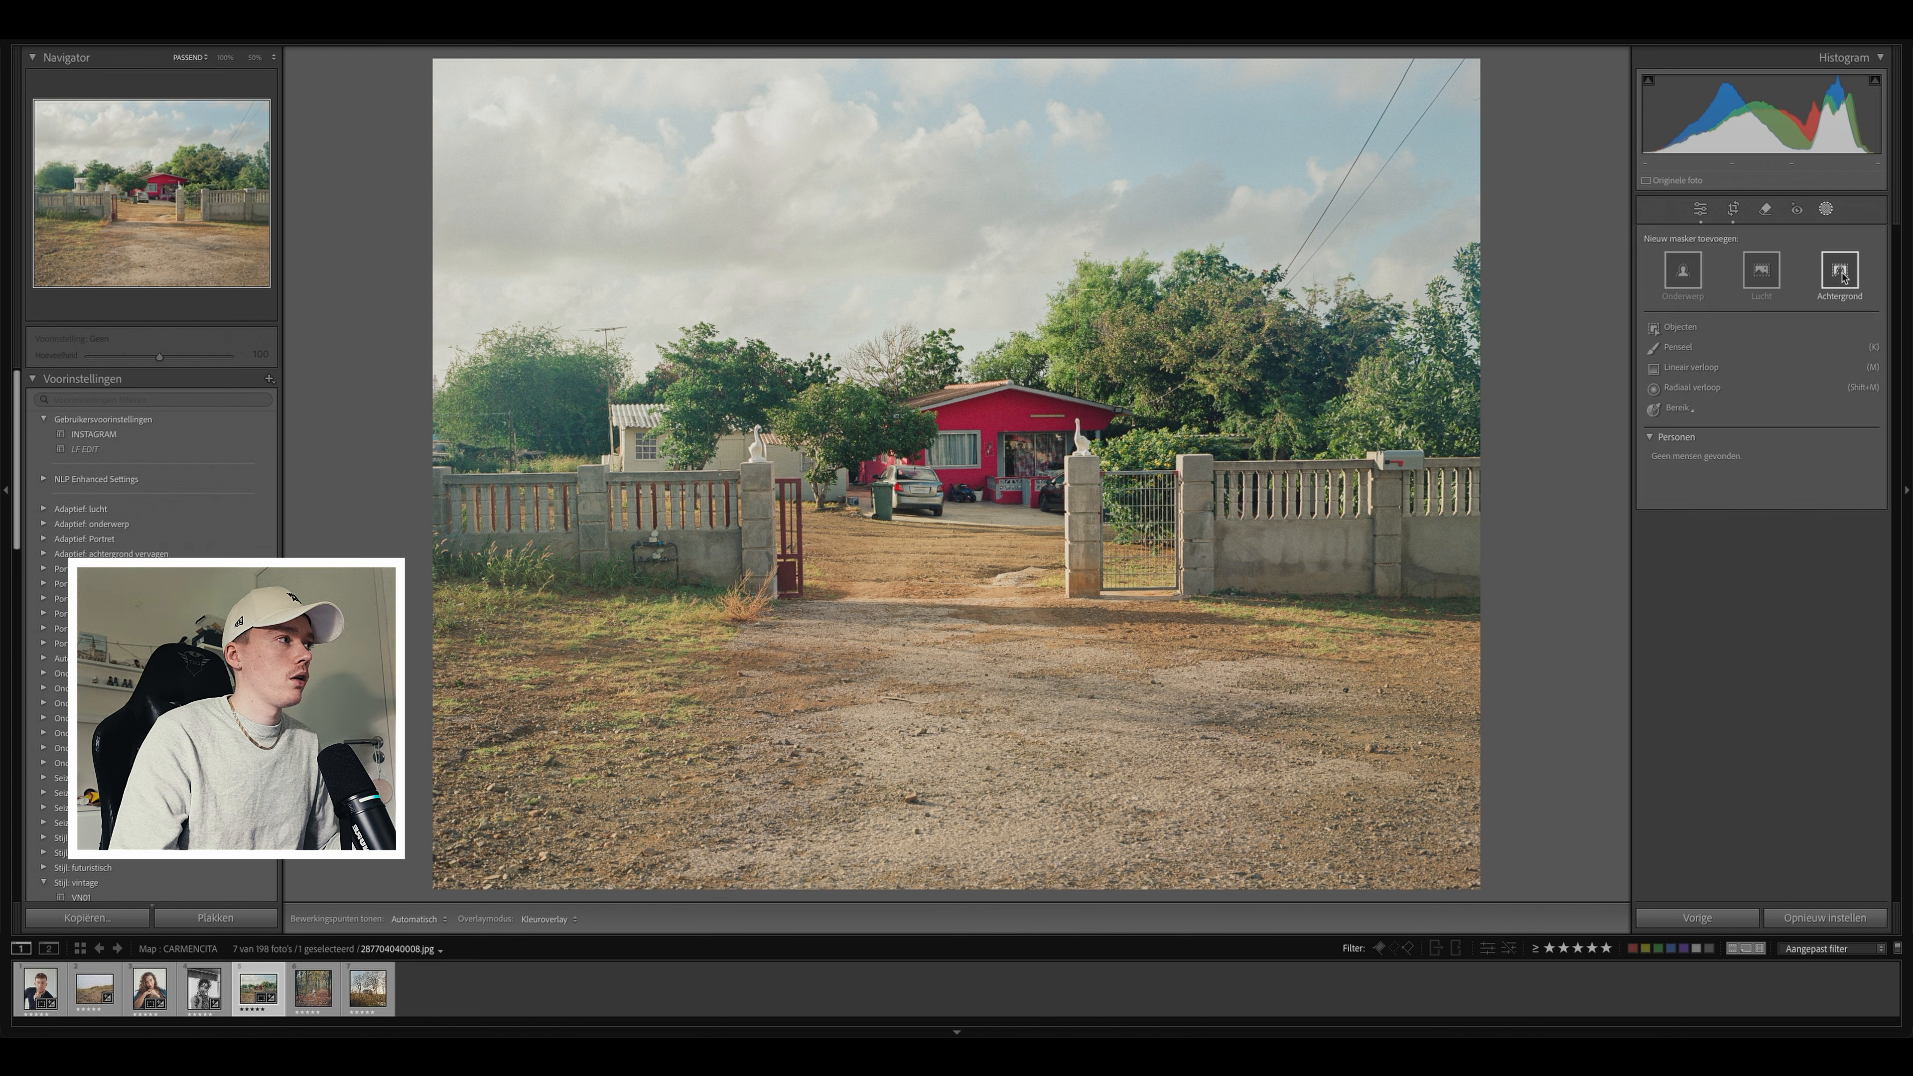
left_click(1691, 367)
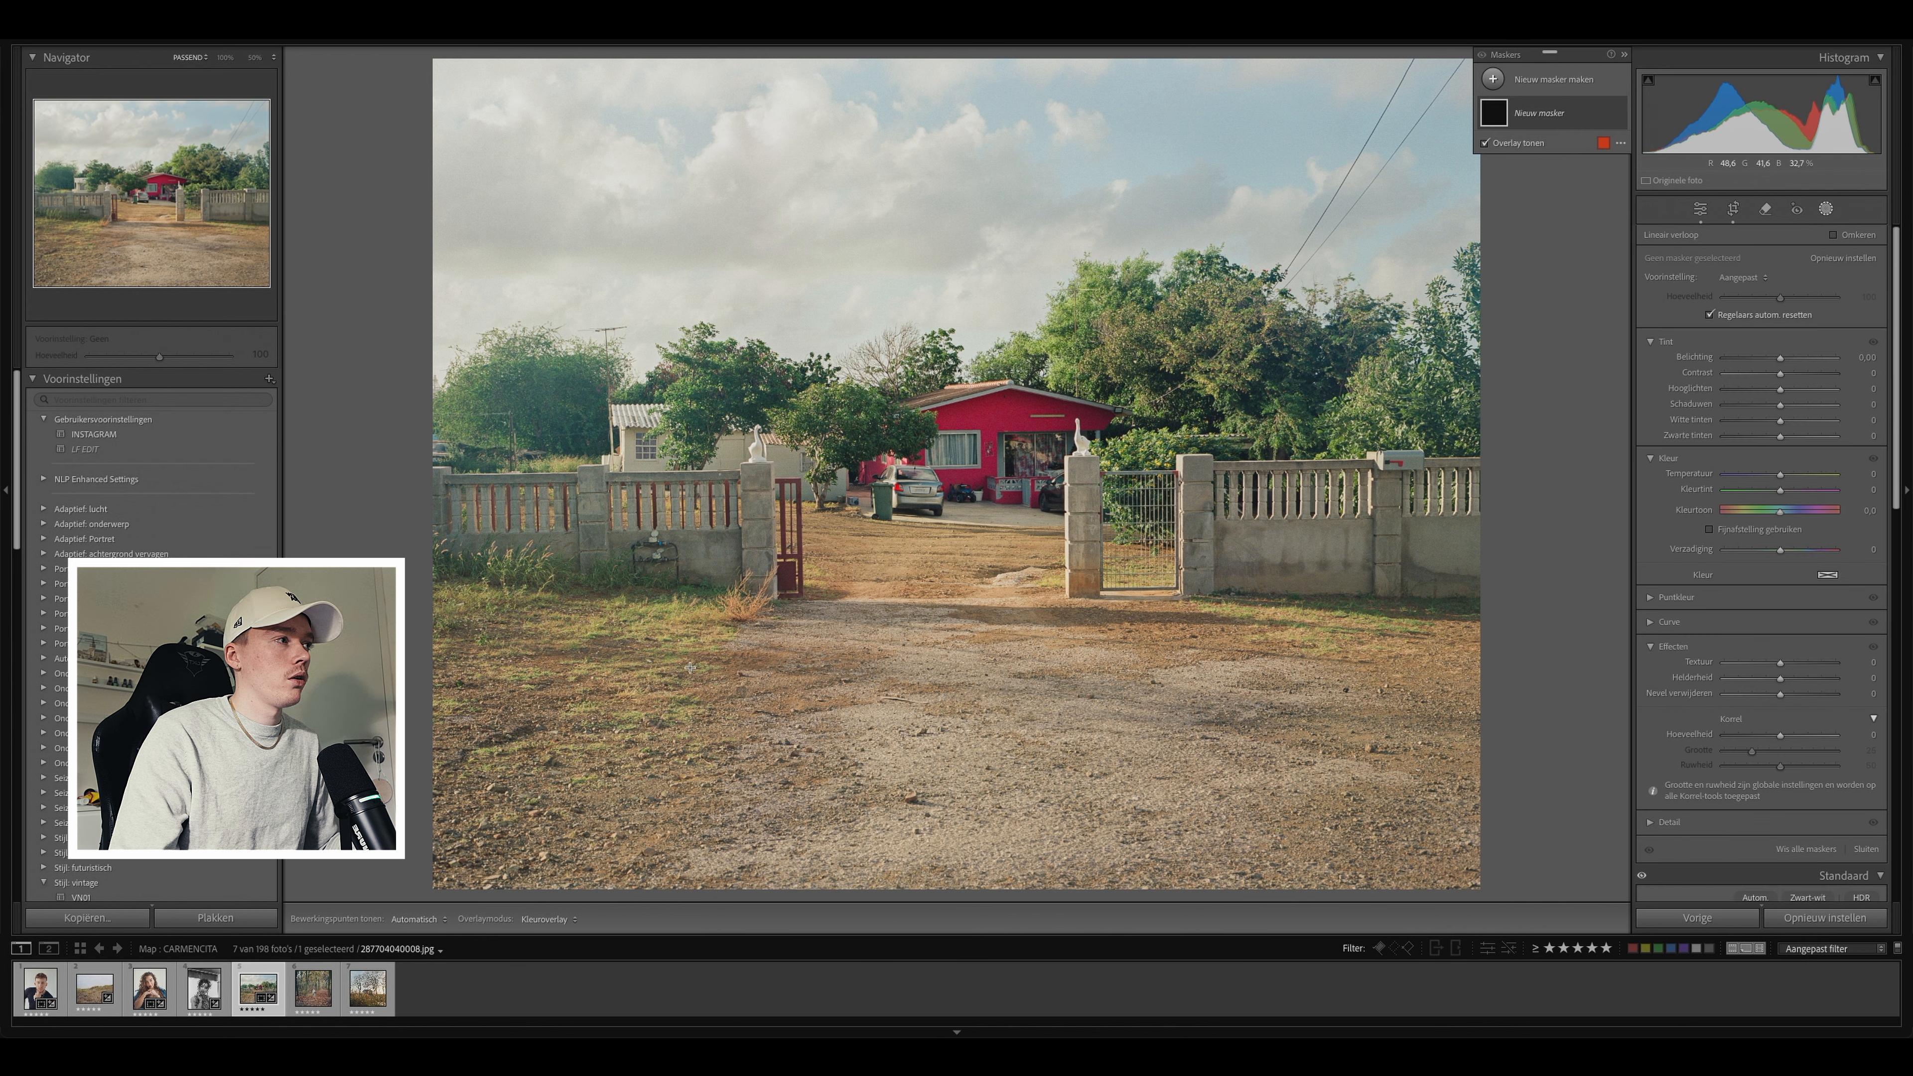
left_click_drag(416, 622, 841, 627)
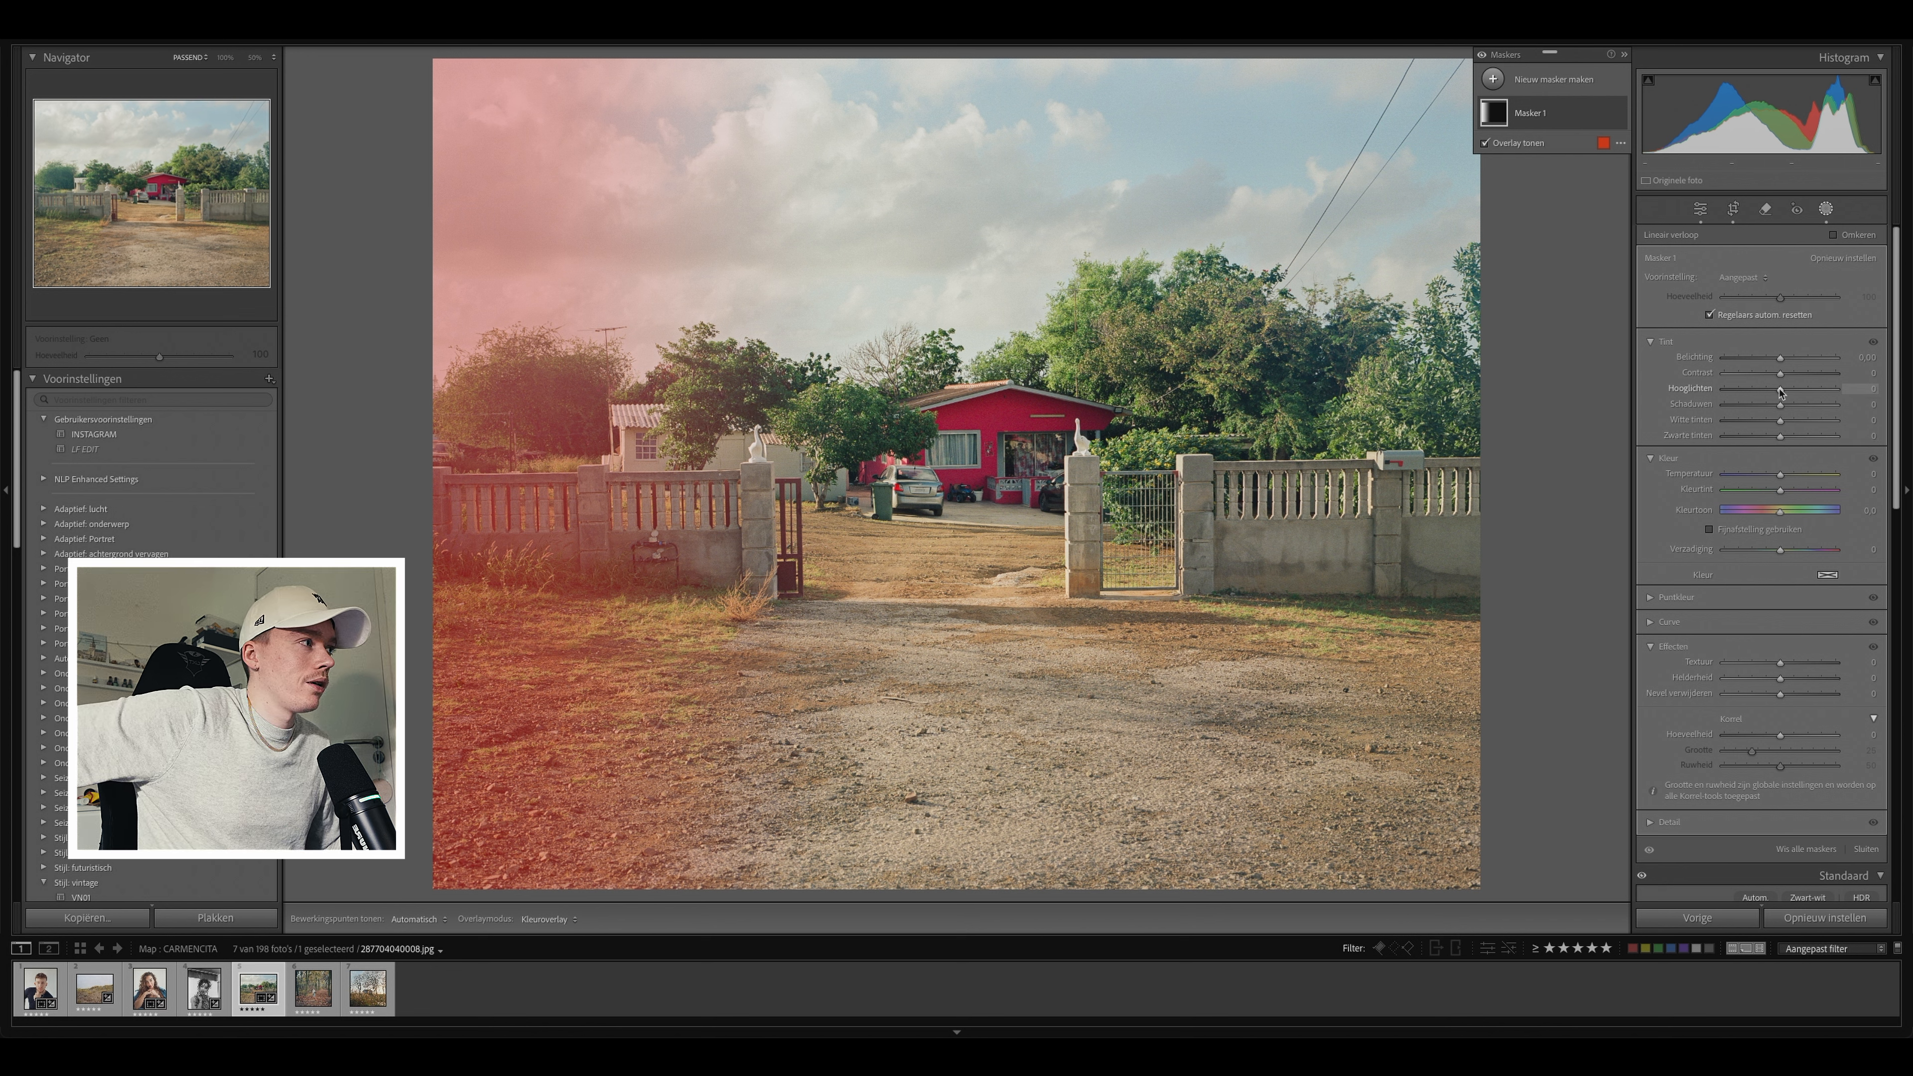
Step: Hide the mask overlay and set the gradient mask's contrast to 58, highlights to -6 and shadows to -49
mouse_move(1781, 405)
left_mouse_down()
mouse_move(1752, 408)
mouse_move(1776, 438)
mouse_move(1773, 408)
left_mouse_up()
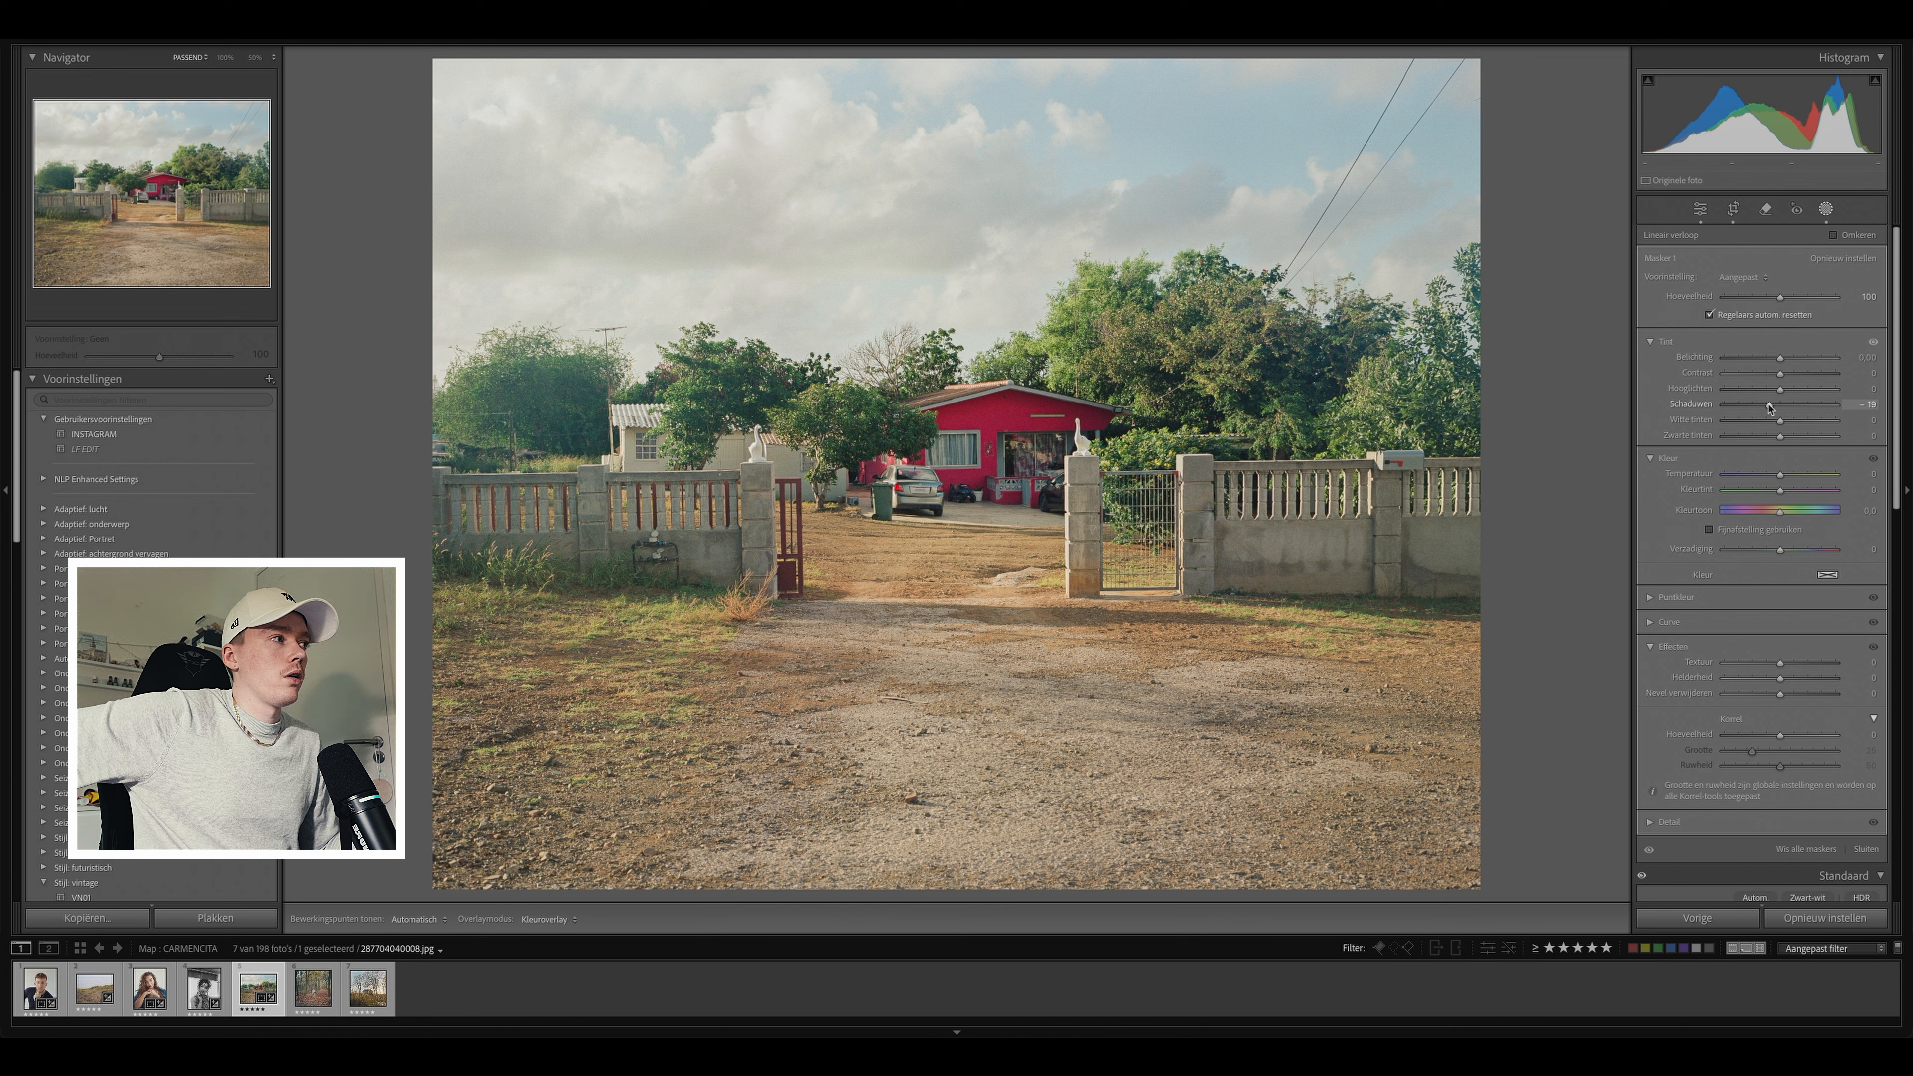
key("shift+w")
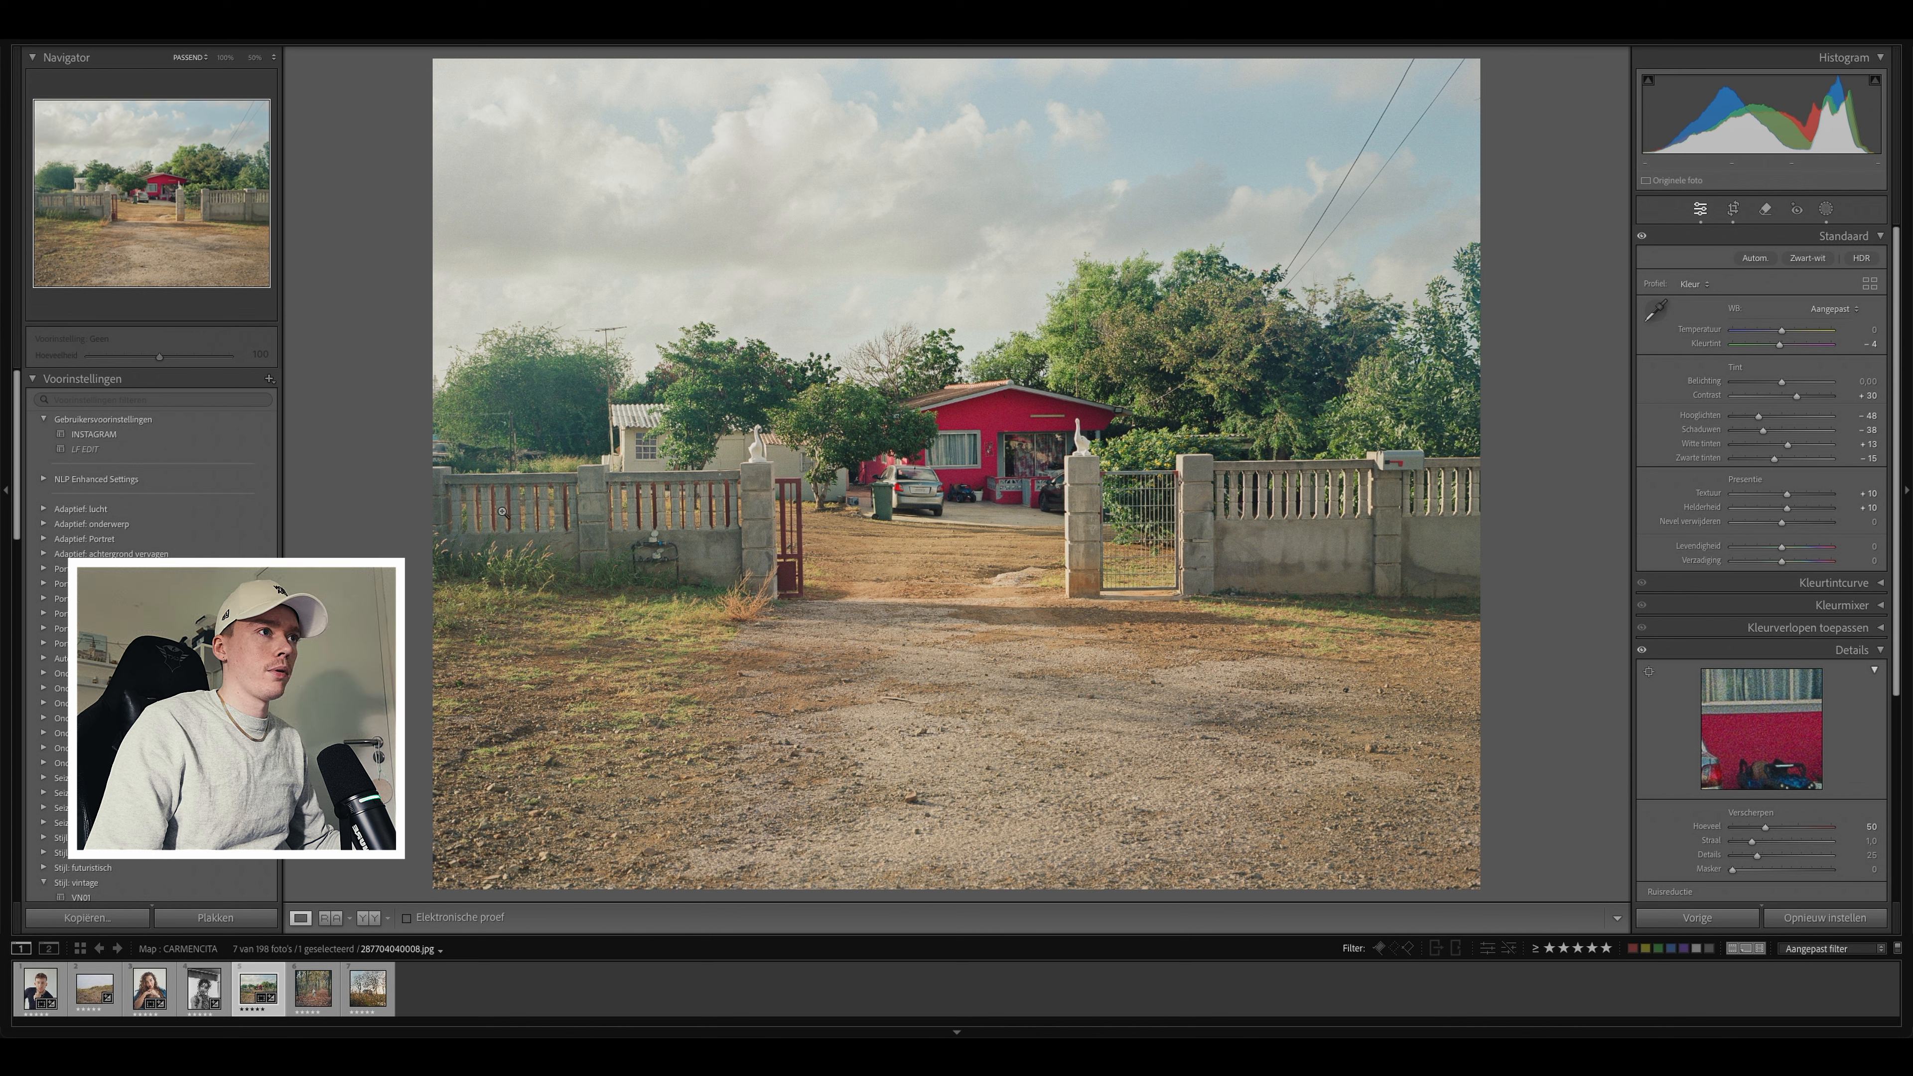
left_click(1827, 210)
left_click(1485, 143)
left_click(1552, 117)
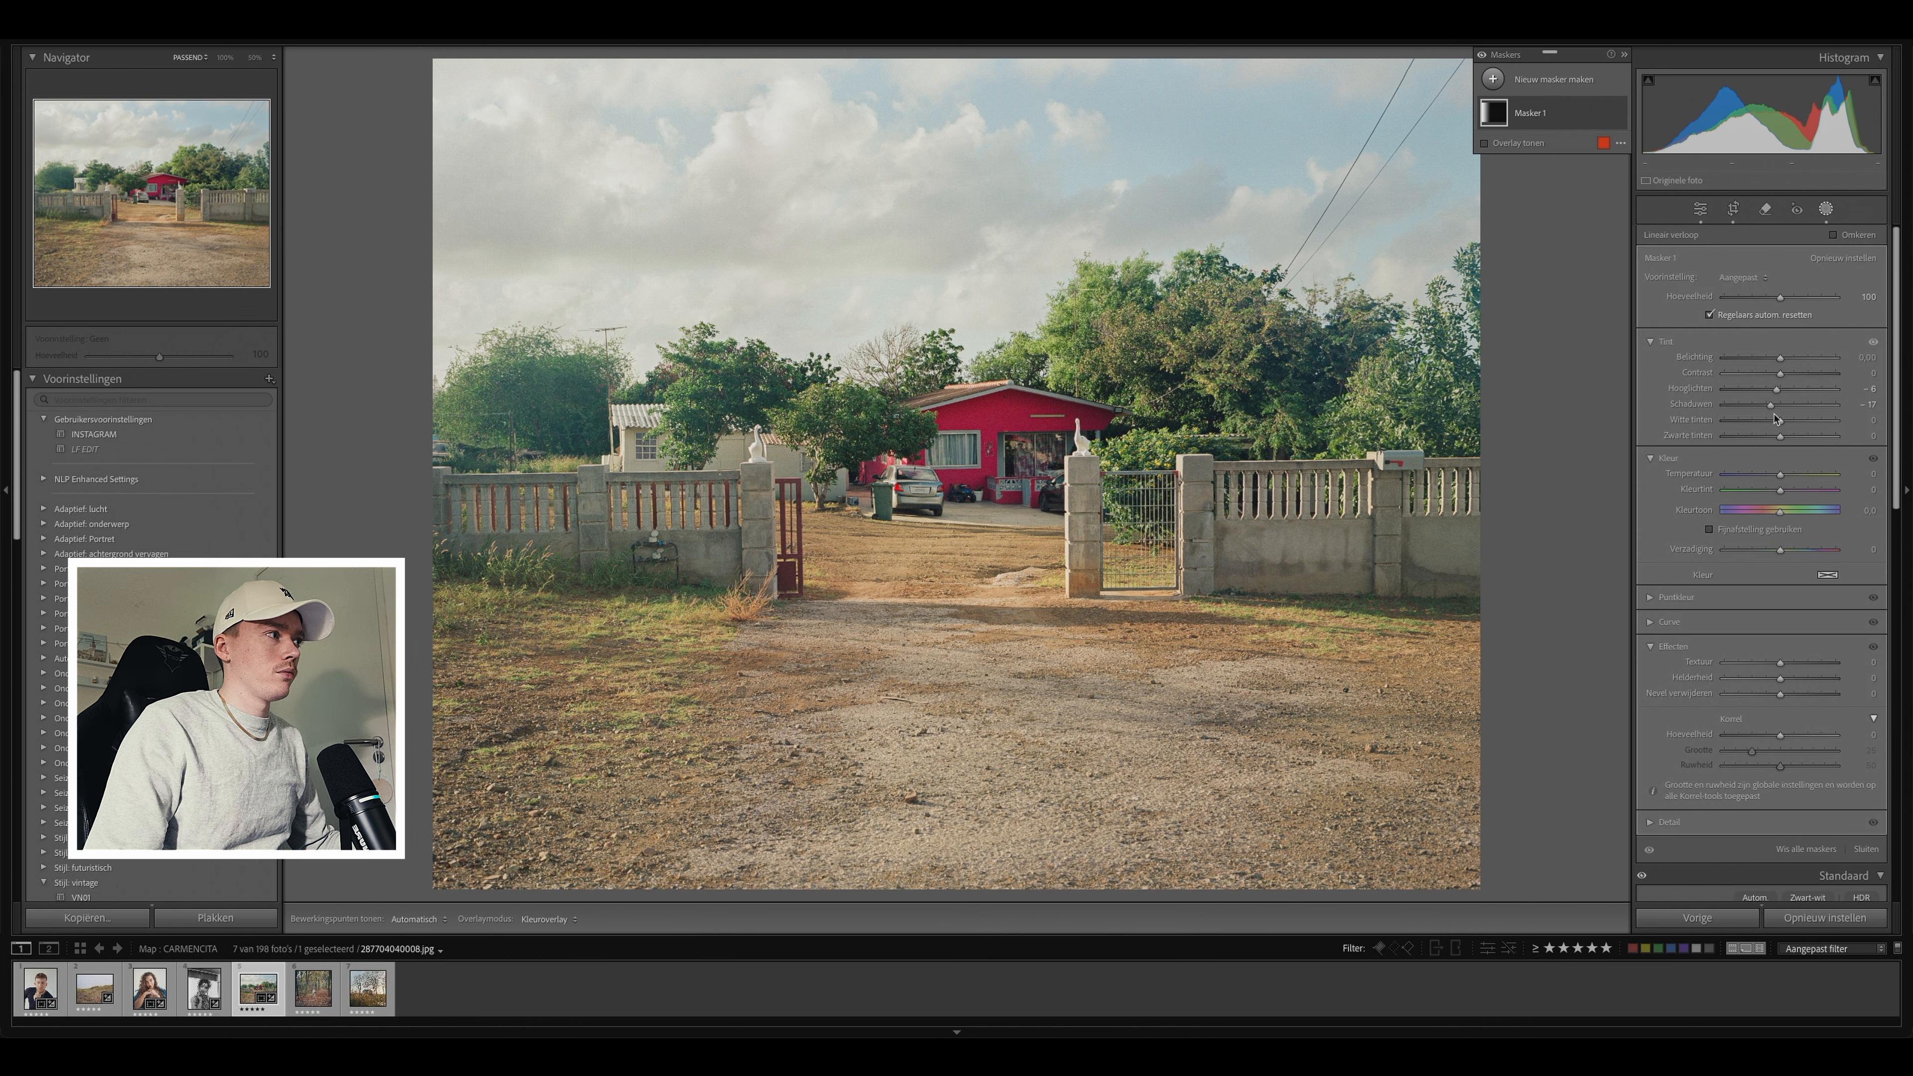
left_click_drag(1773, 407, 1817, 375)
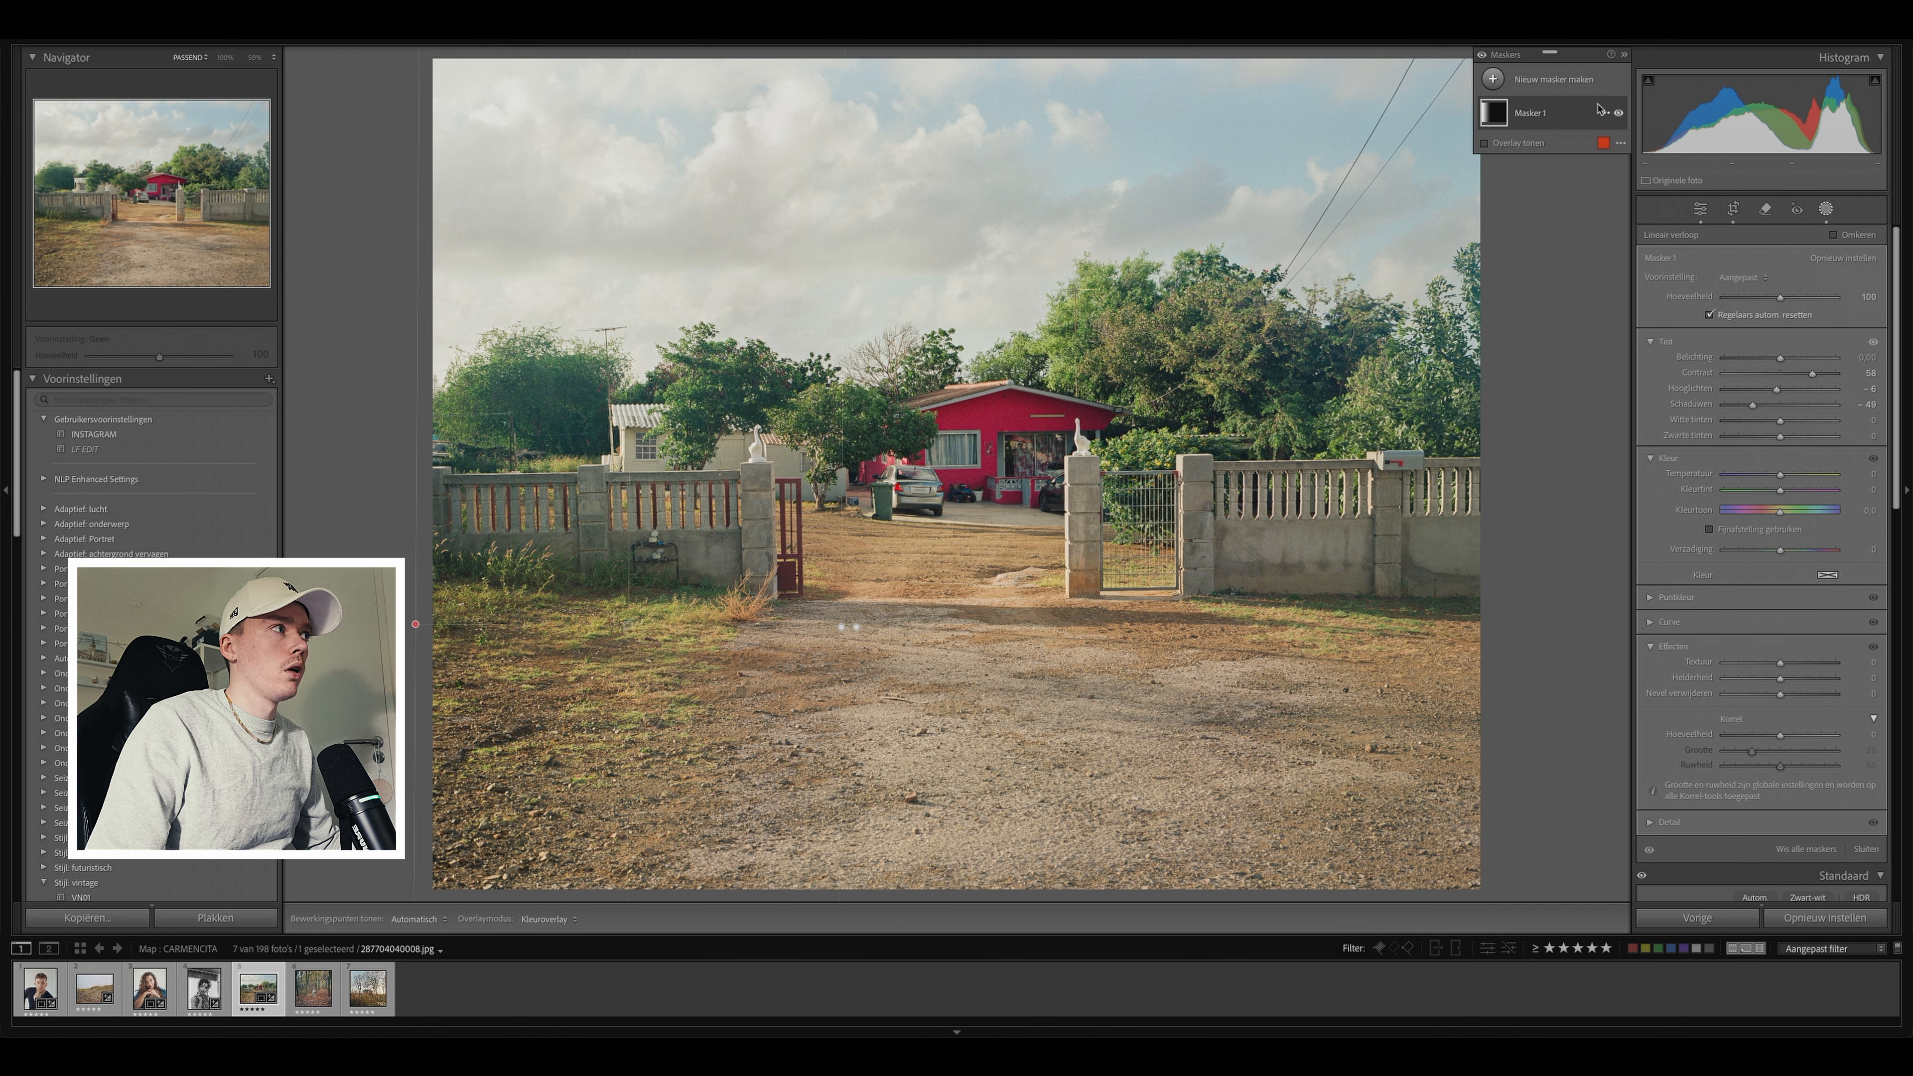
Step: Compare the house photo with the gradient mask hidden and shown, and return to the basic adjustments
left_click(1619, 113)
left_click(1619, 113)
left_click(1619, 113)
left_click(1619, 113)
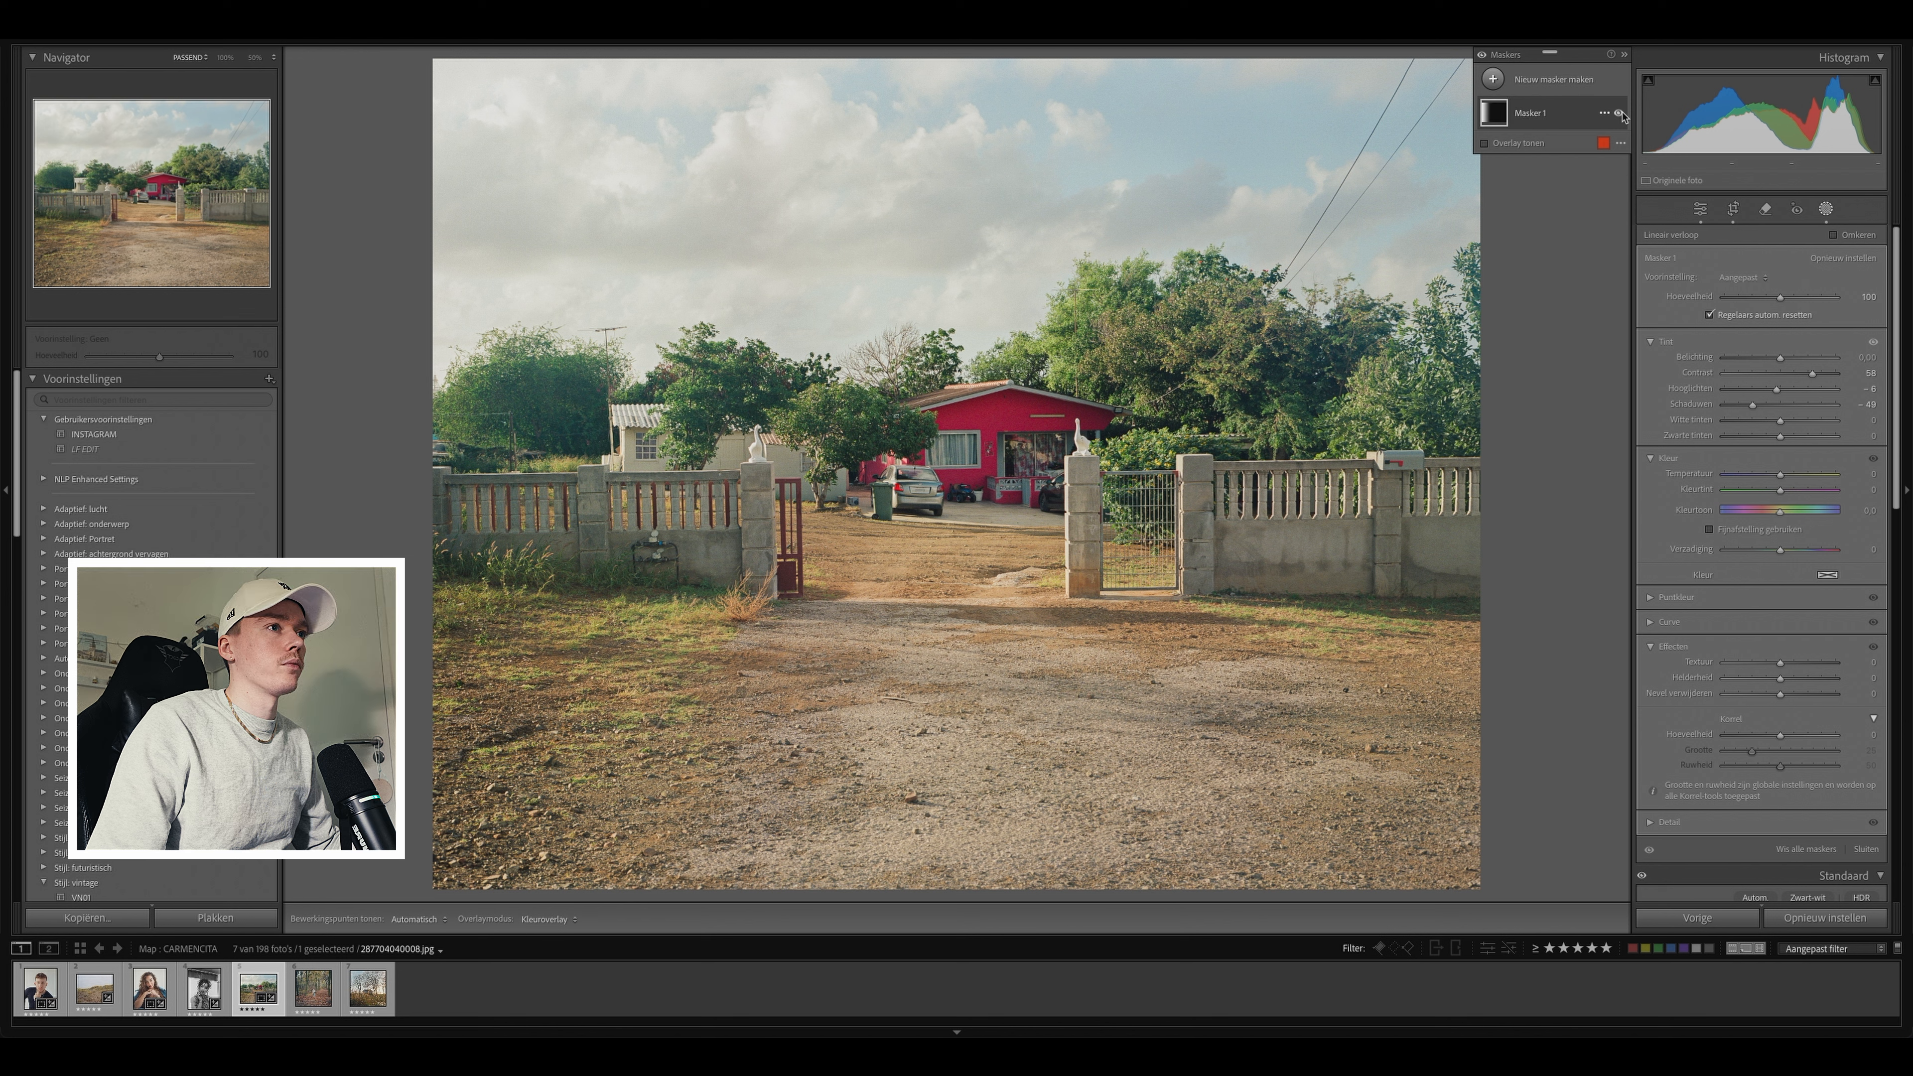
left_click(1828, 210)
left_click(1828, 210)
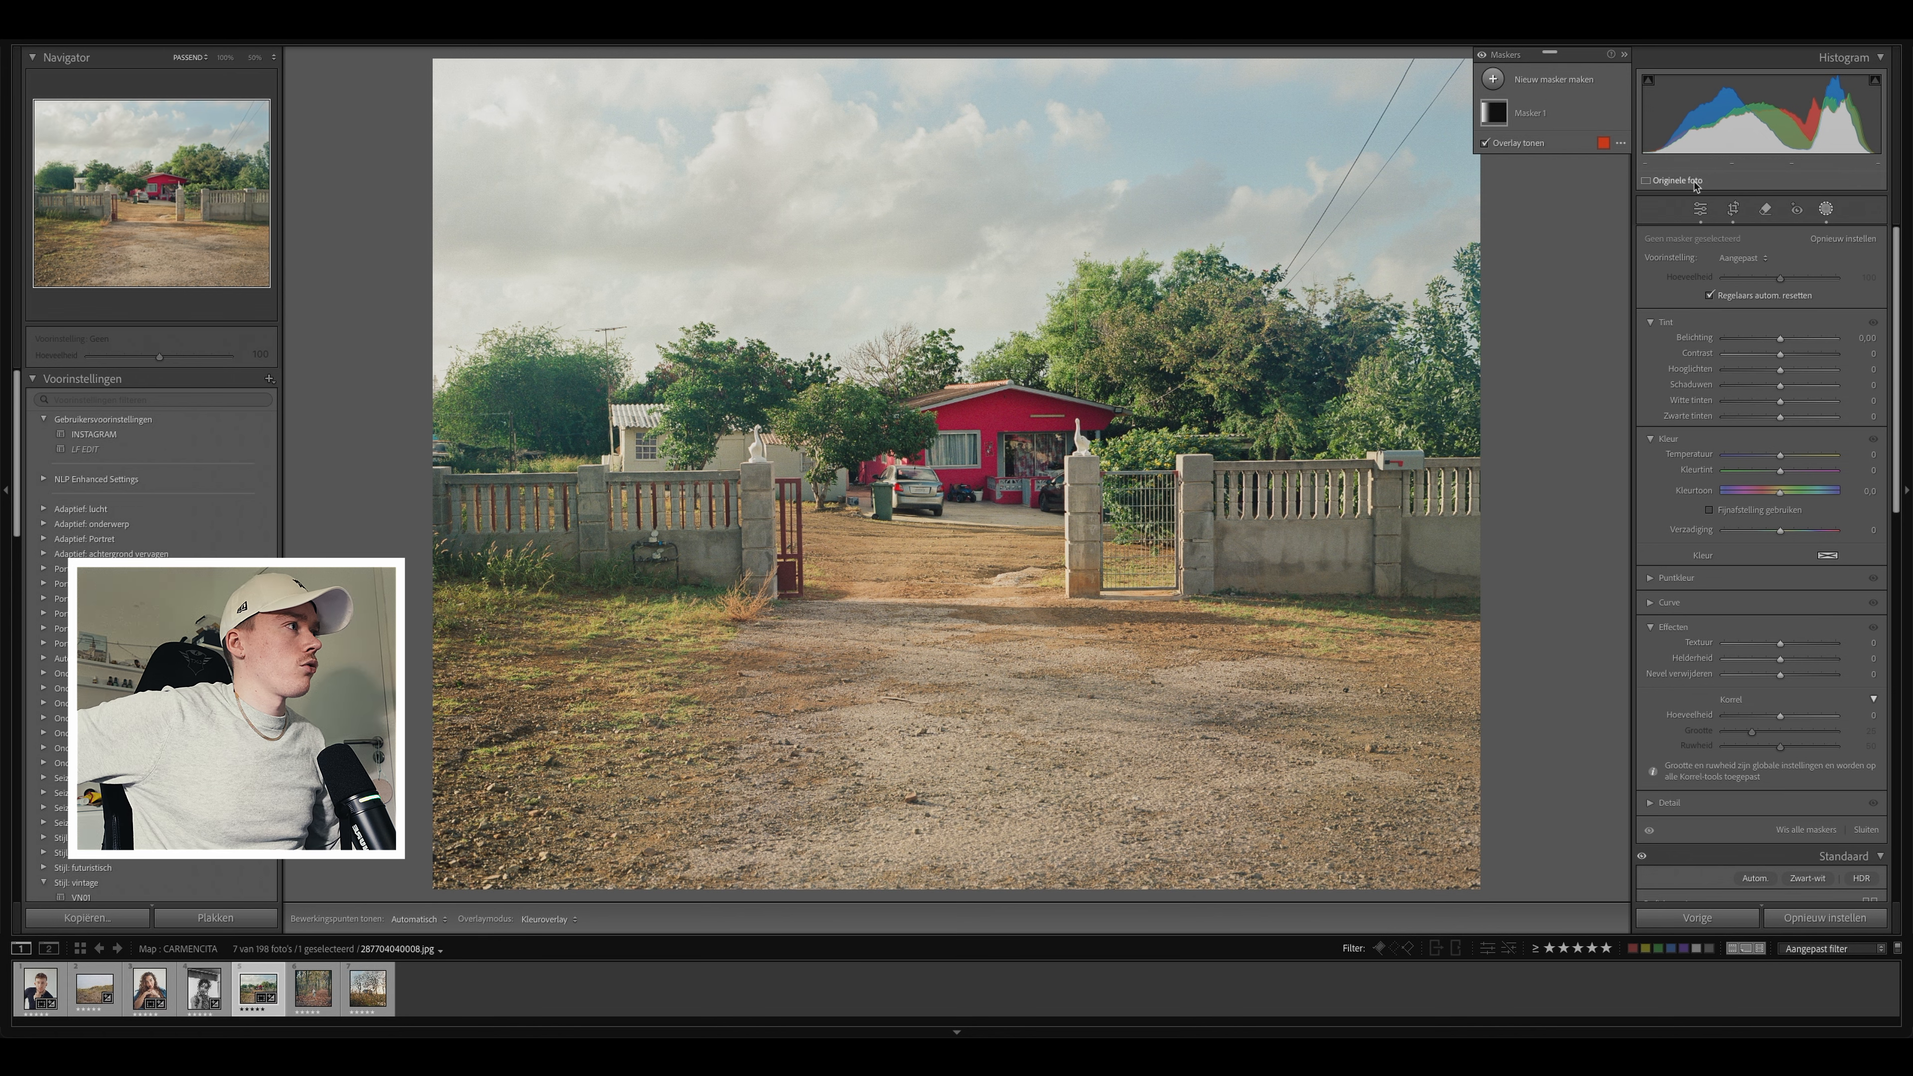
left_click(1700, 209)
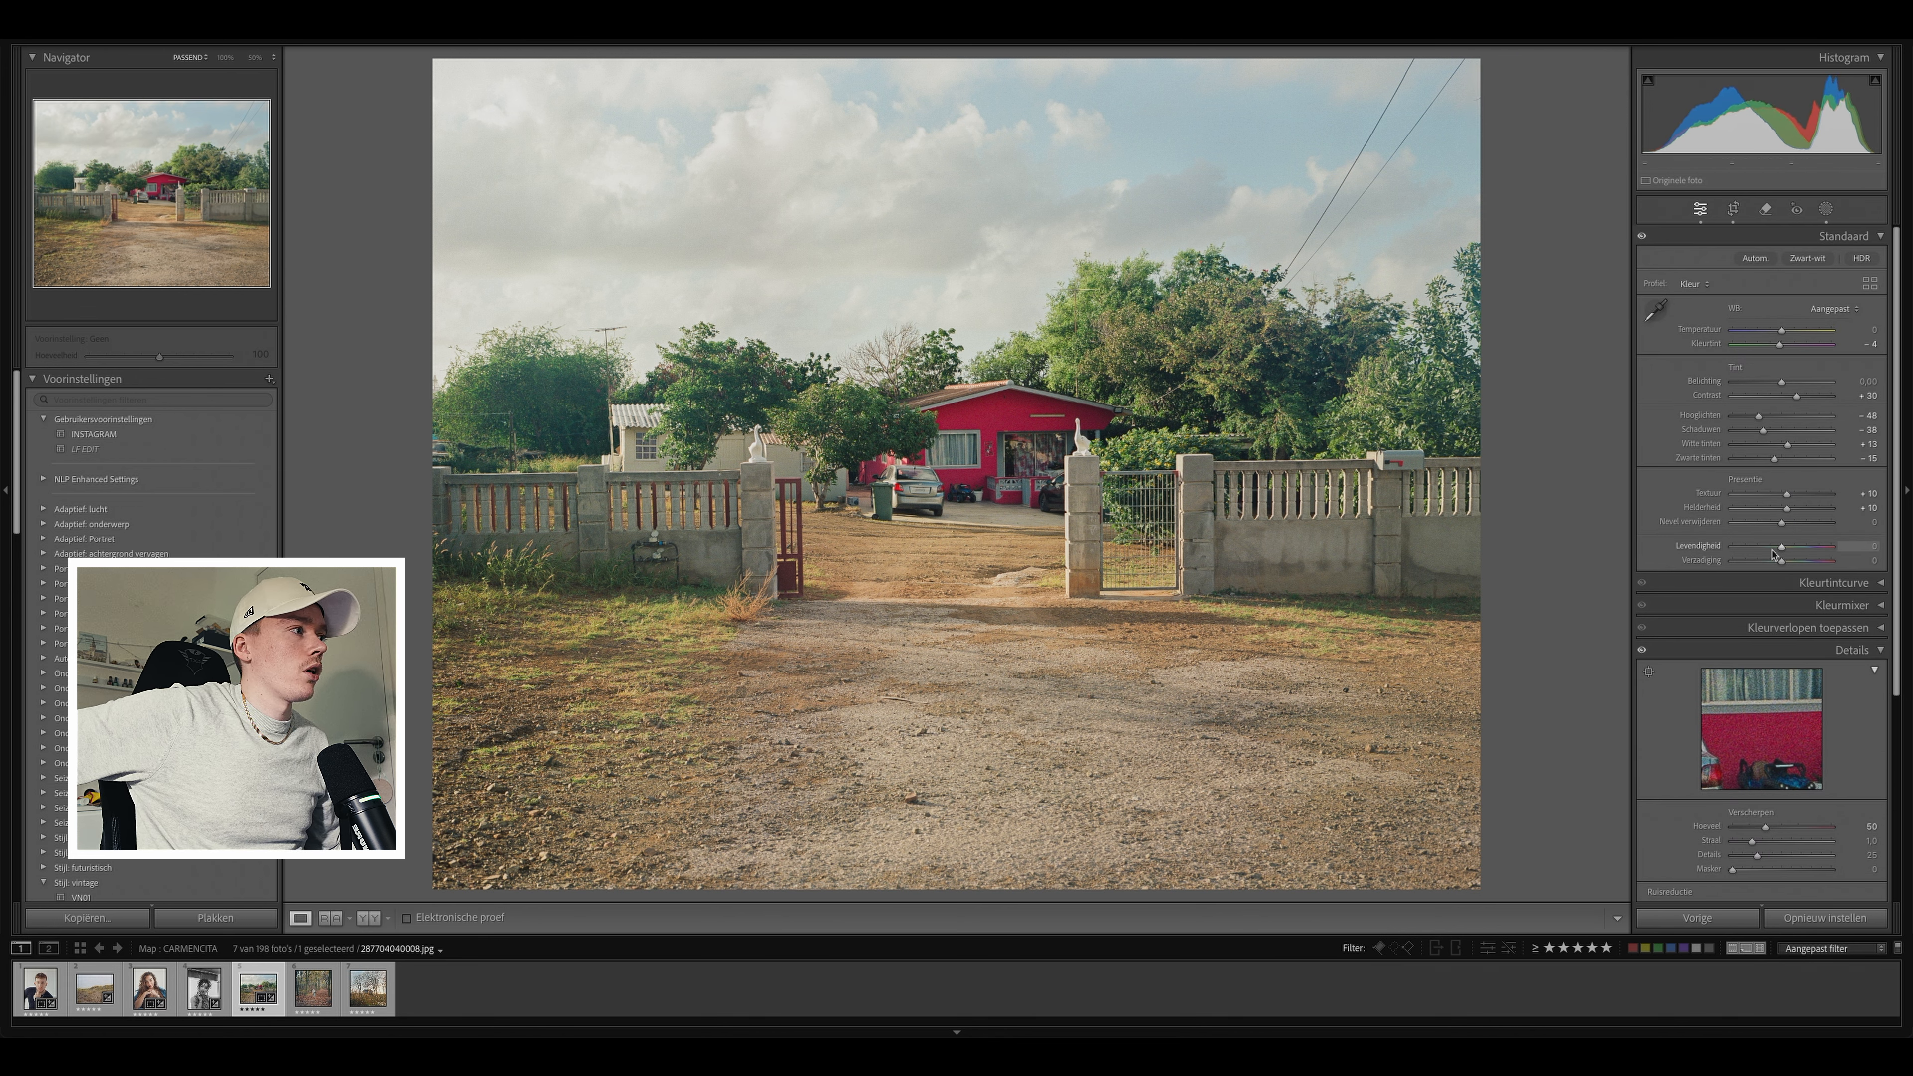
Step: Examine the edited house photo at full size across the walls, red house, trees and sky
left_click(1203, 414)
mouse_move(1203, 414)
left_mouse_down()
mouse_move(859, 641)
mouse_move(1376, 485)
left_mouse_up()
left_click_drag(821, 626, 1416, 497)
mouse_move(981, 527)
left_mouse_down()
mouse_move(1345, 600)
mouse_move(1296, 317)
mouse_move(678, 340)
mouse_move(556, 590)
left_mouse_up()
left_click_drag(1248, 402, 803, 558)
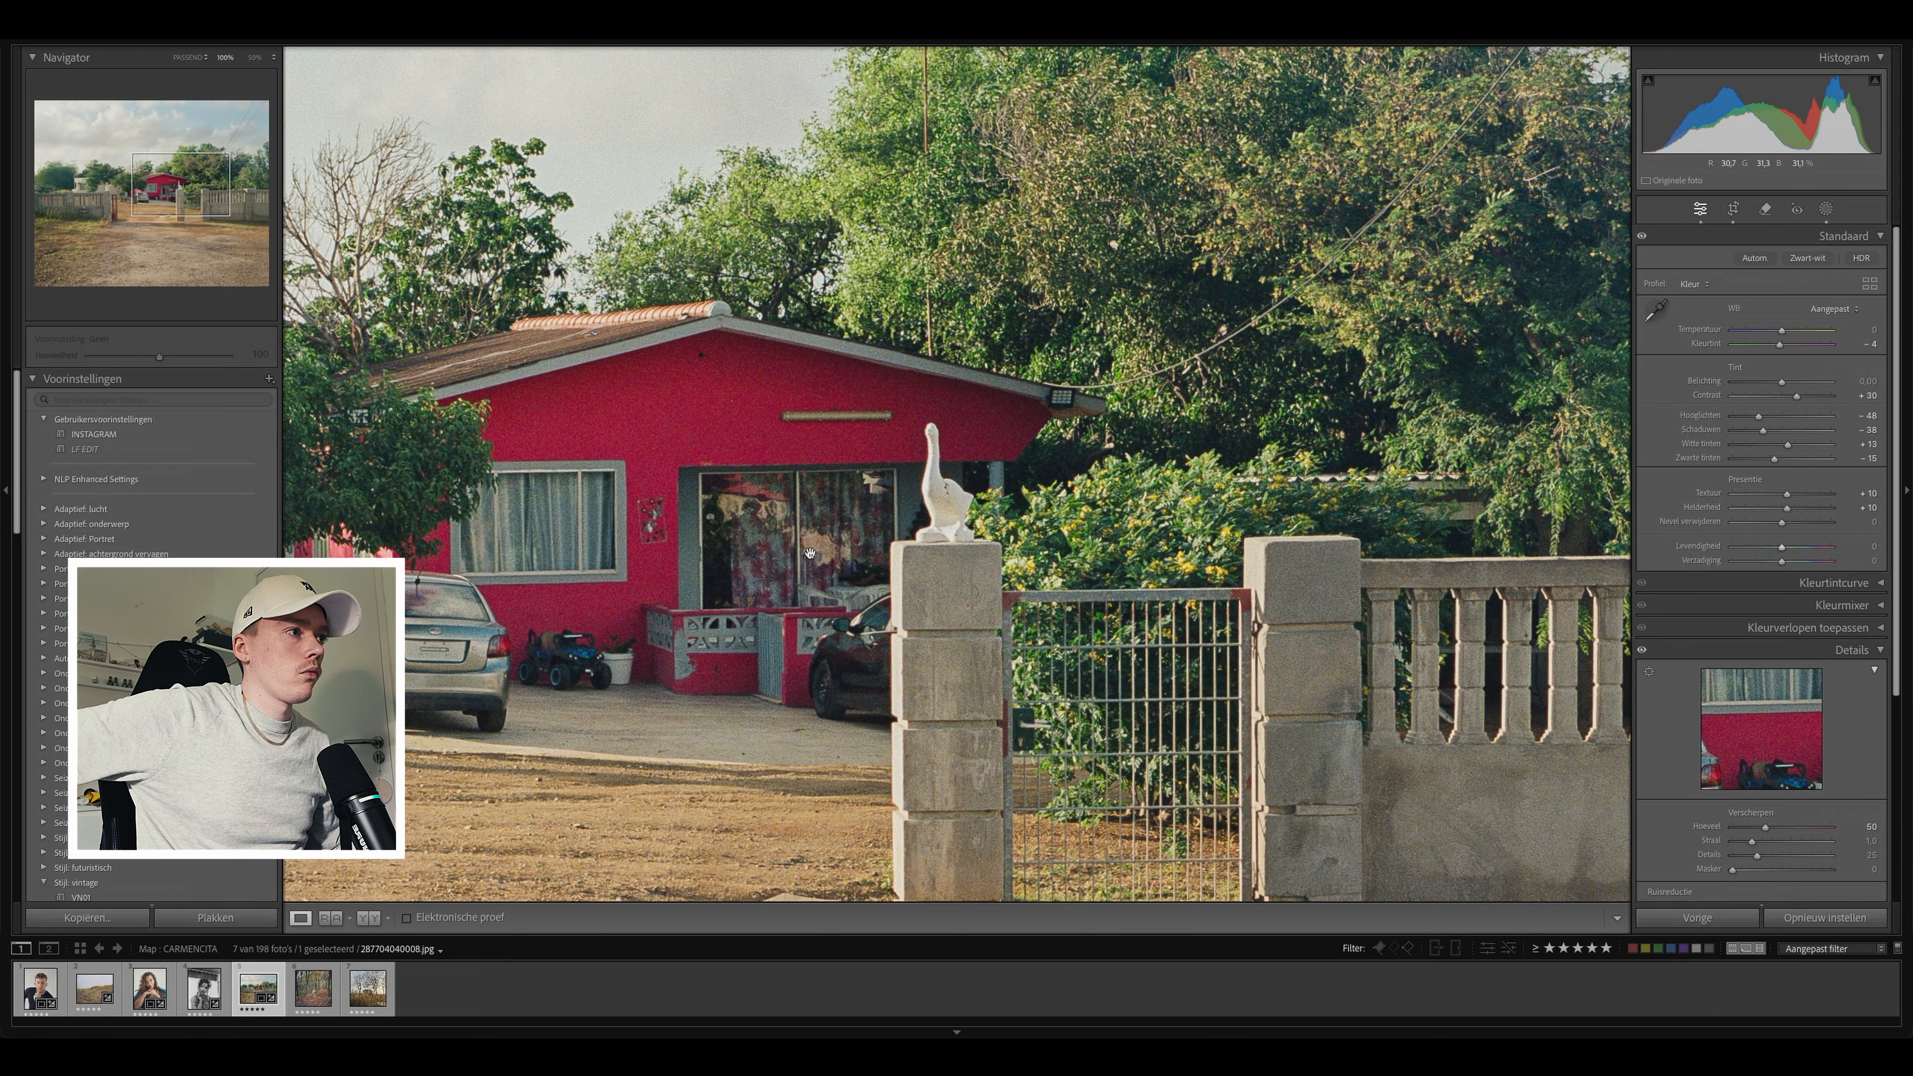
left_click_drag(1342, 437, 509, 543)
left_click_drag(1015, 338, 950, 678)
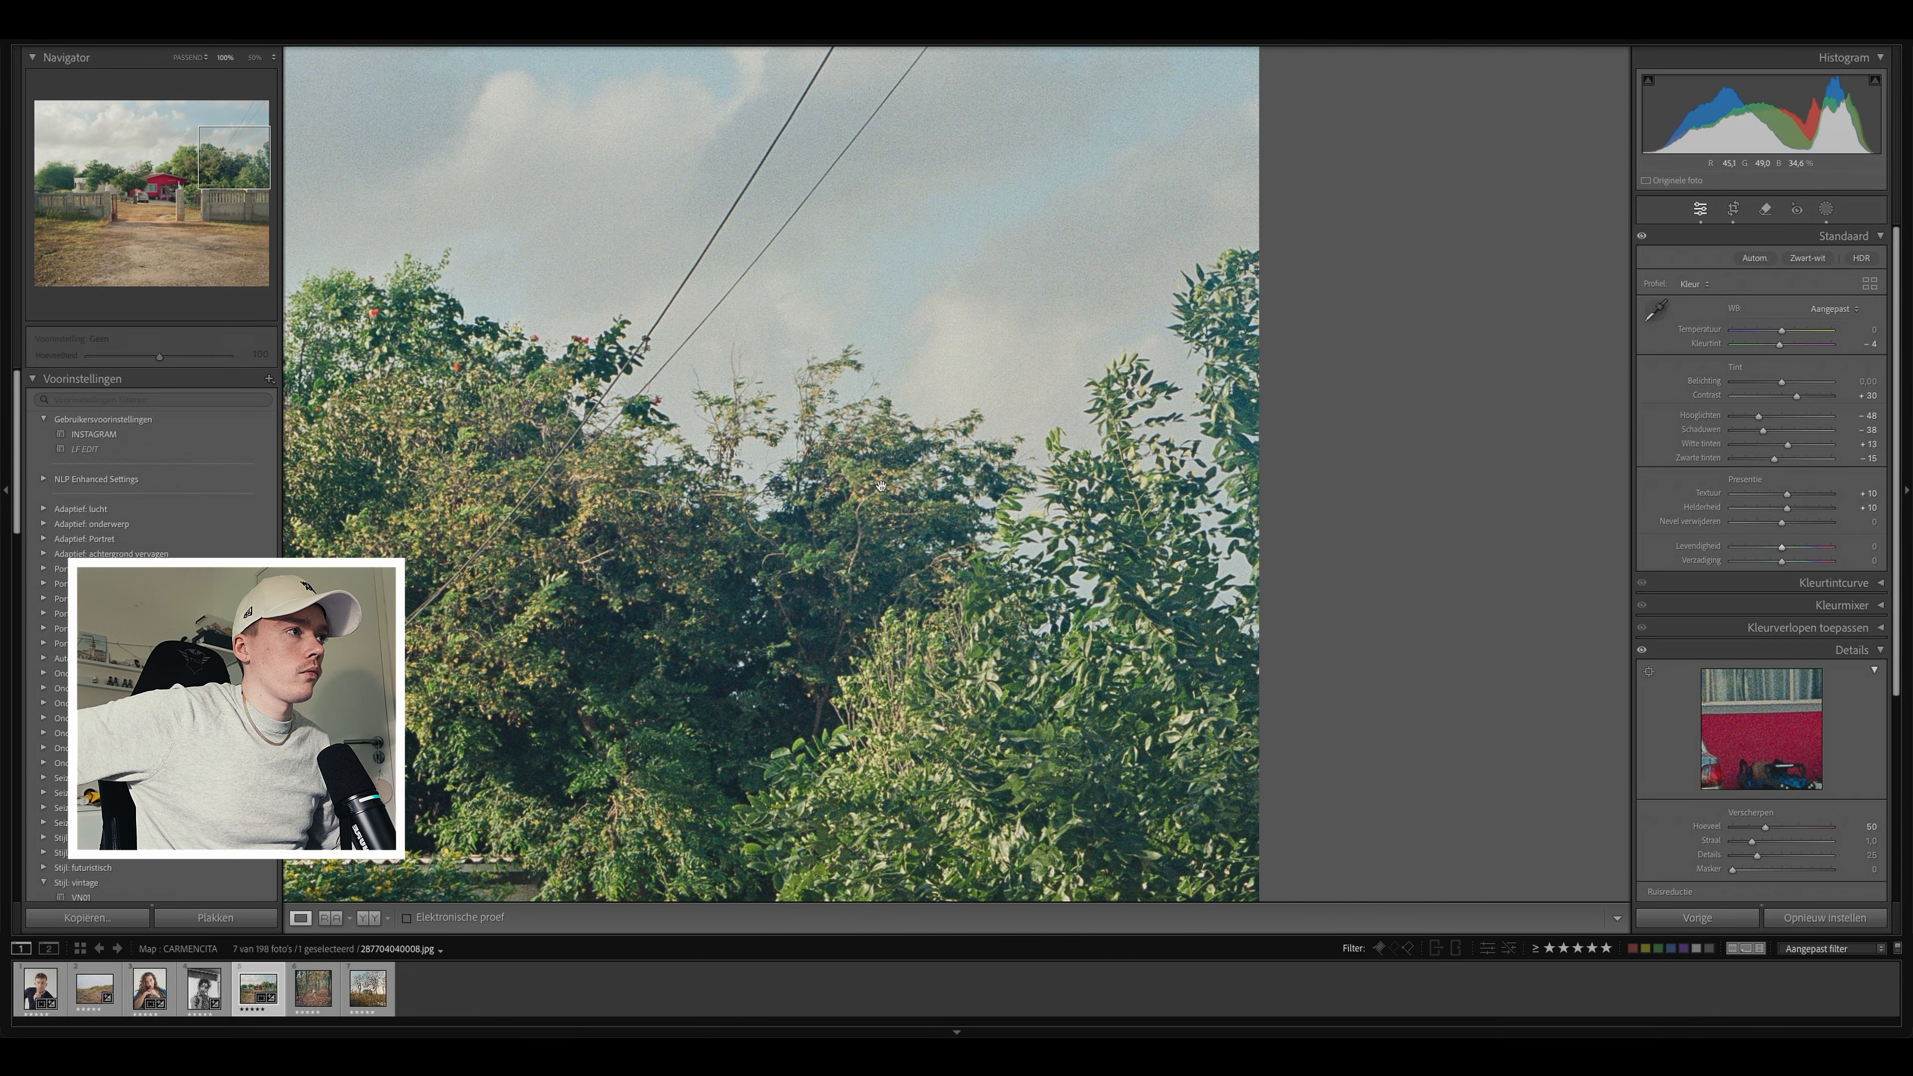
left_click_drag(880, 486, 1020, 681)
left_click(1020, 680)
Step: Move on to the autumn forest photo of the woman and set its temperature to +3, tint to +4 and highlights to +9
left_click(309, 993)
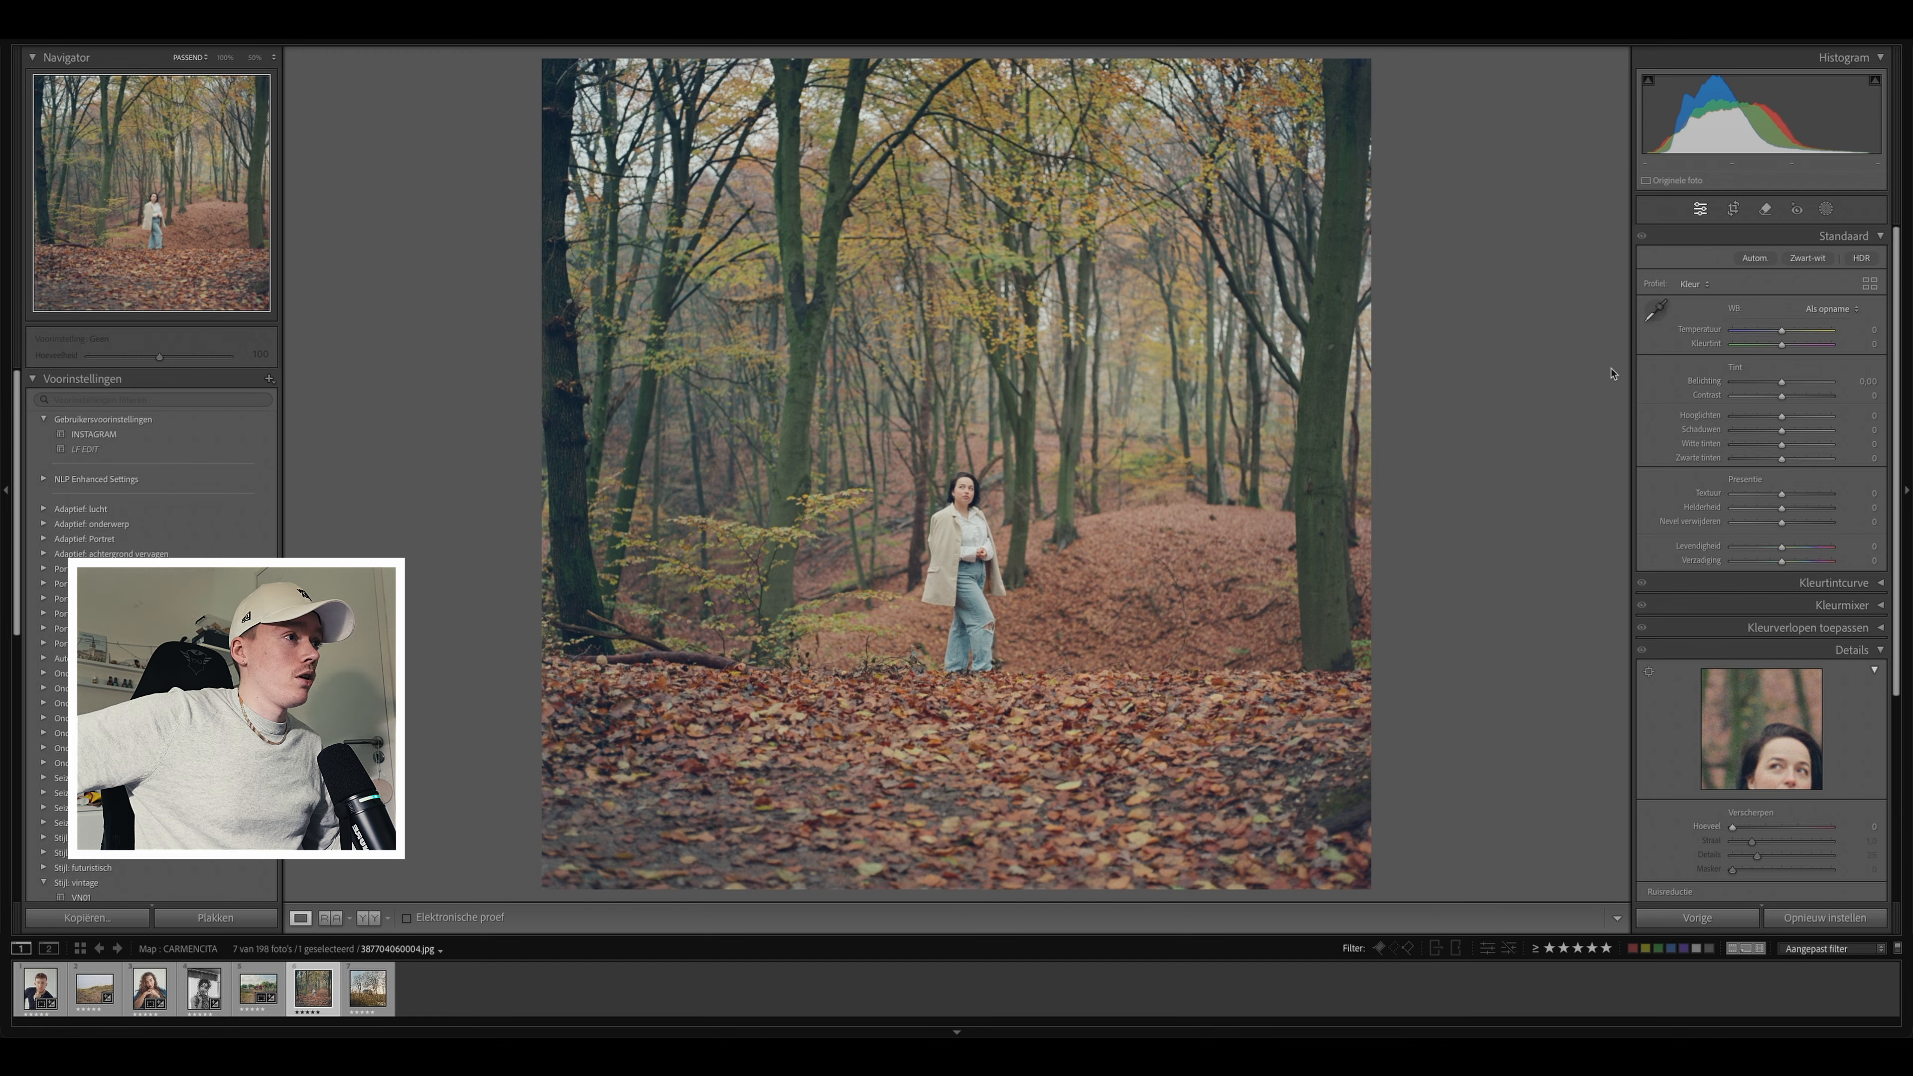
left_click(1006, 569)
left_click(1060, 638)
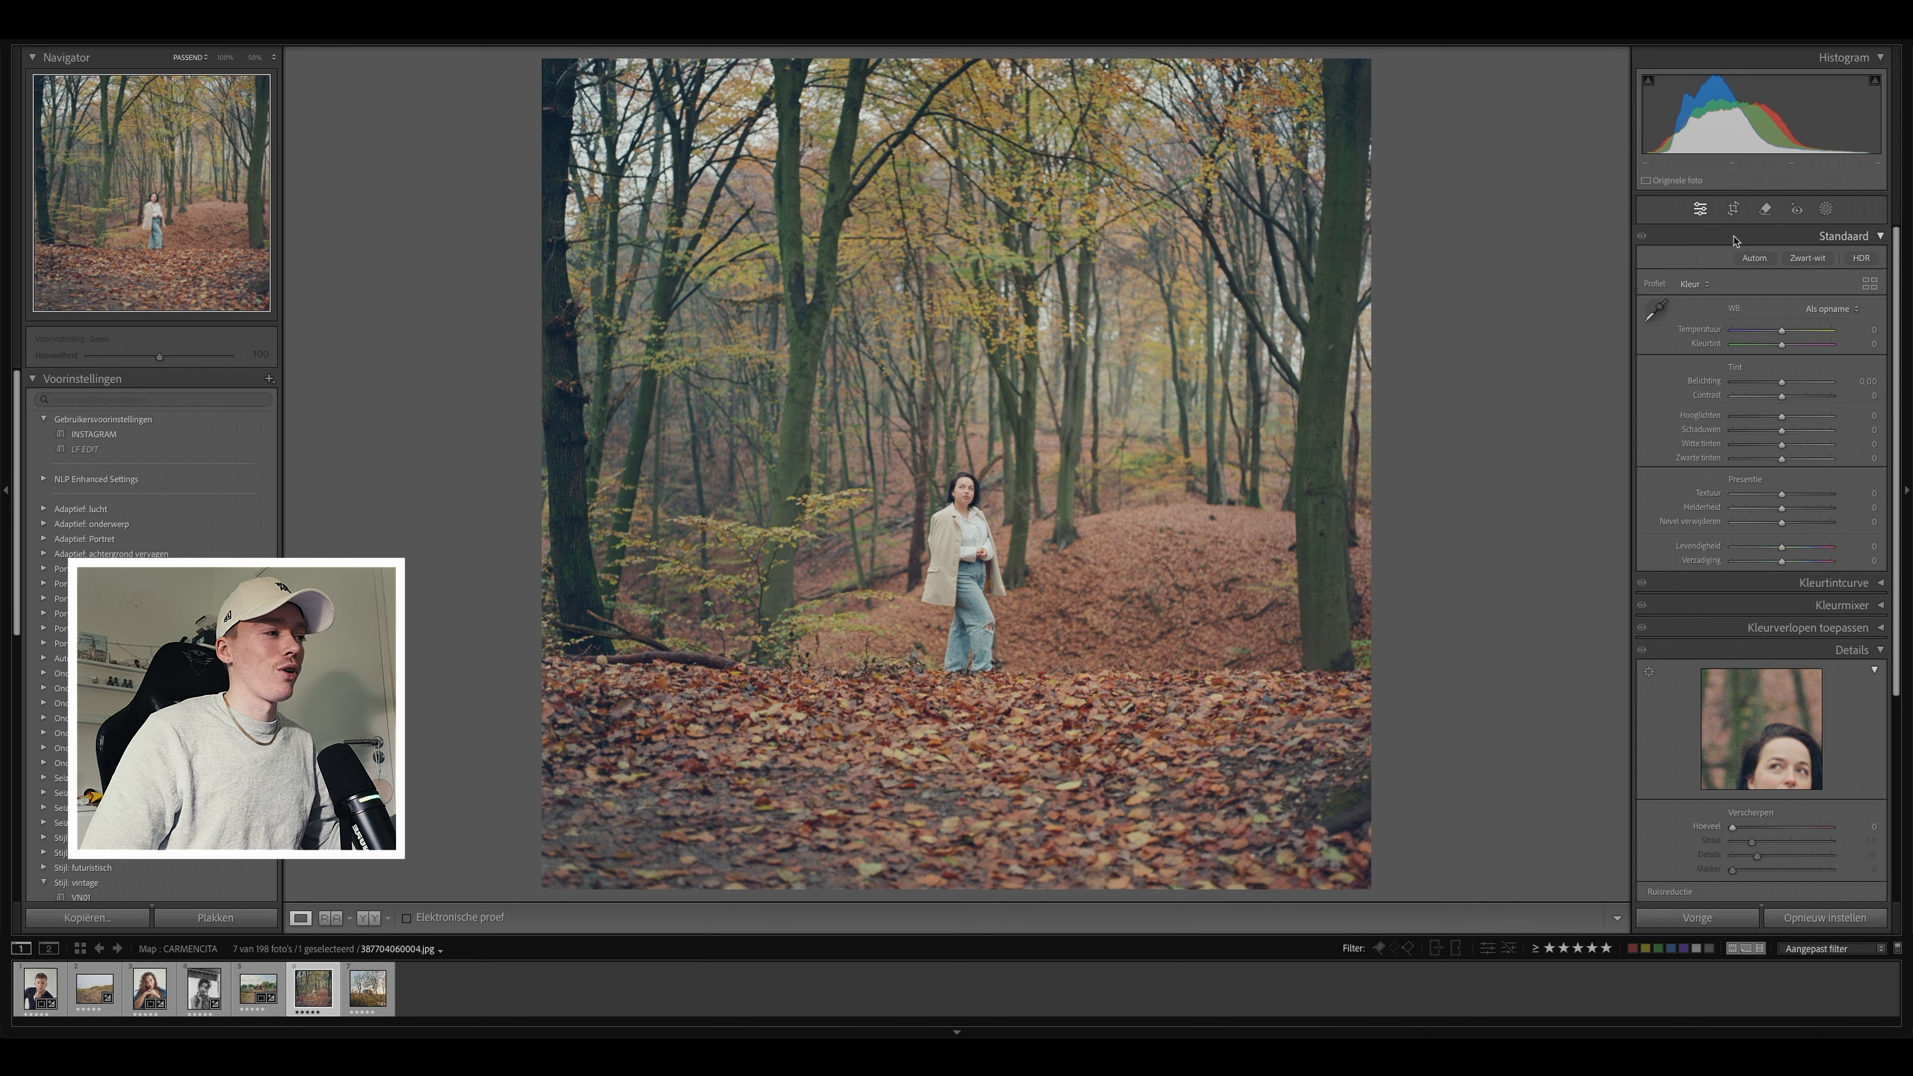
left_click_drag(1784, 335, 1785, 348)
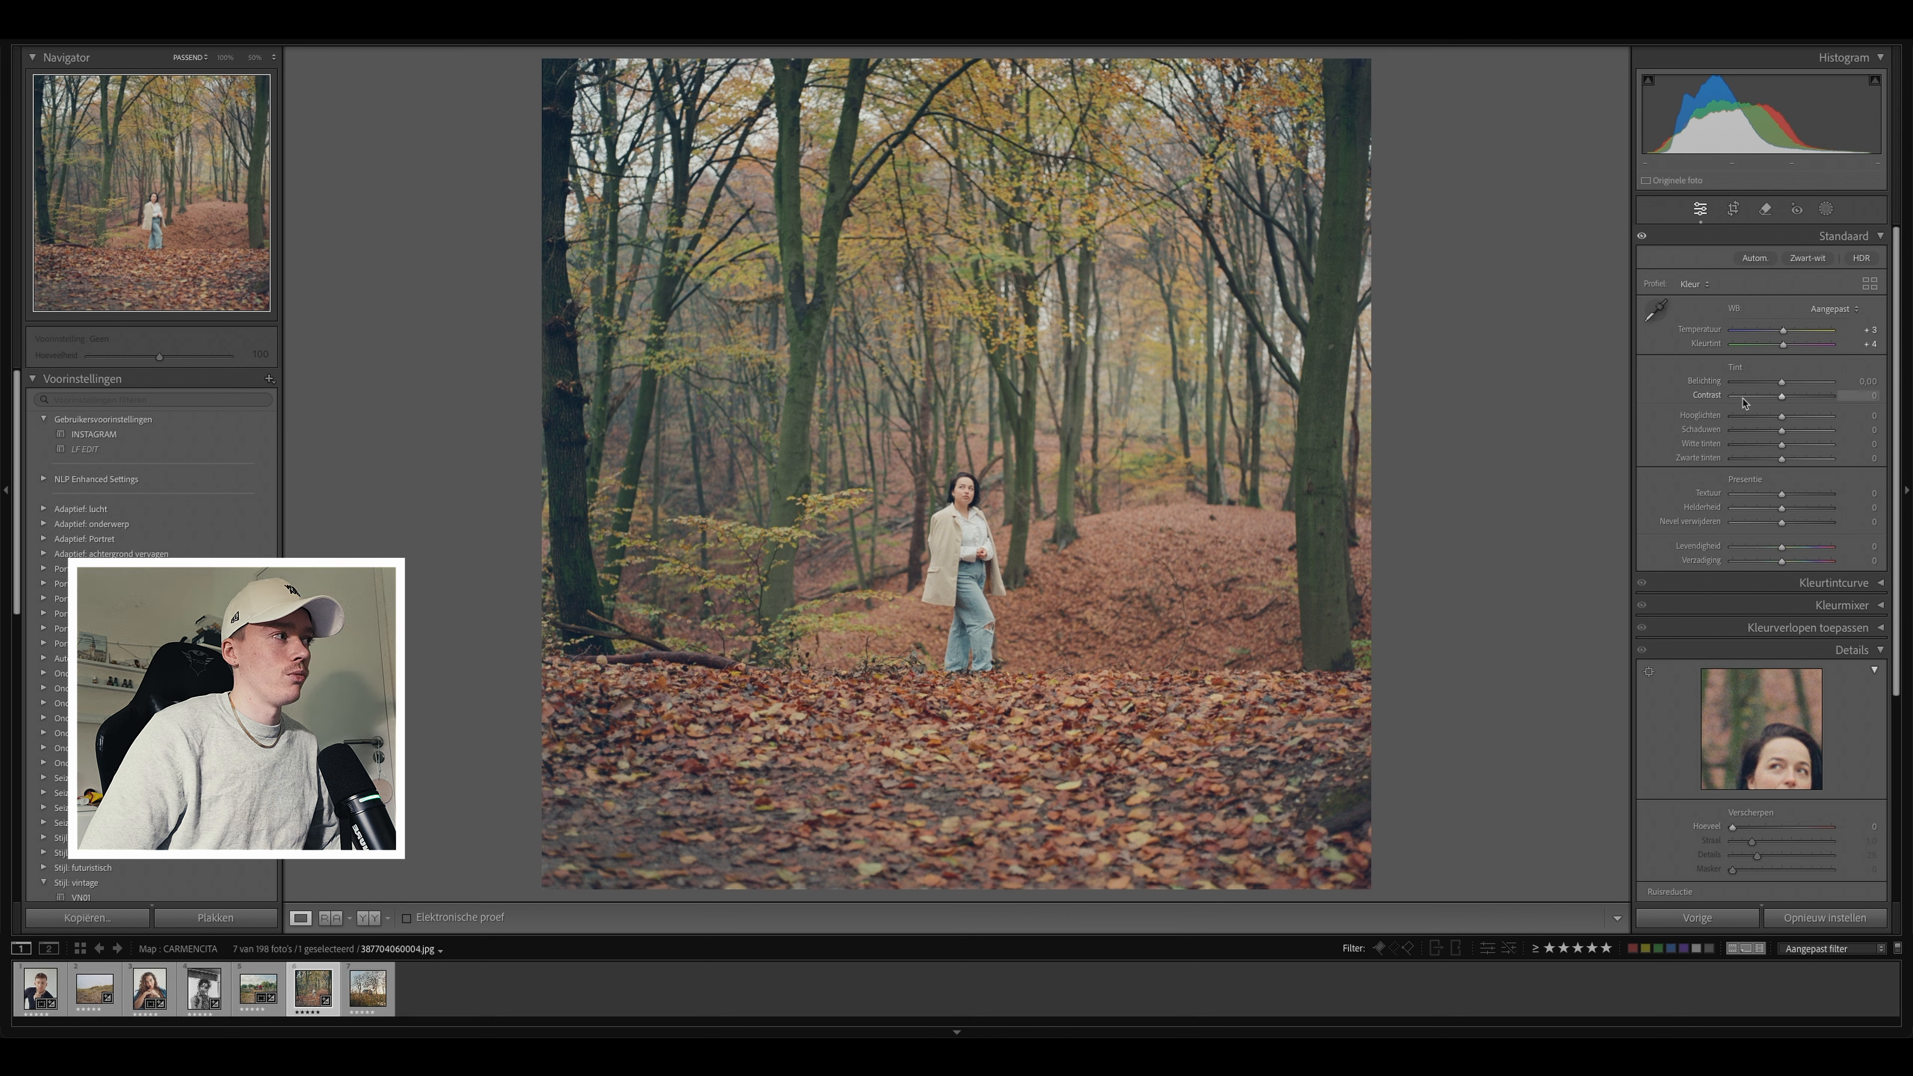
left_click_drag(1782, 416, 1791, 422)
Step: Crop the forest photo slightly inward from its upper-left corner, keeping the square proportions
left_click(1734, 209)
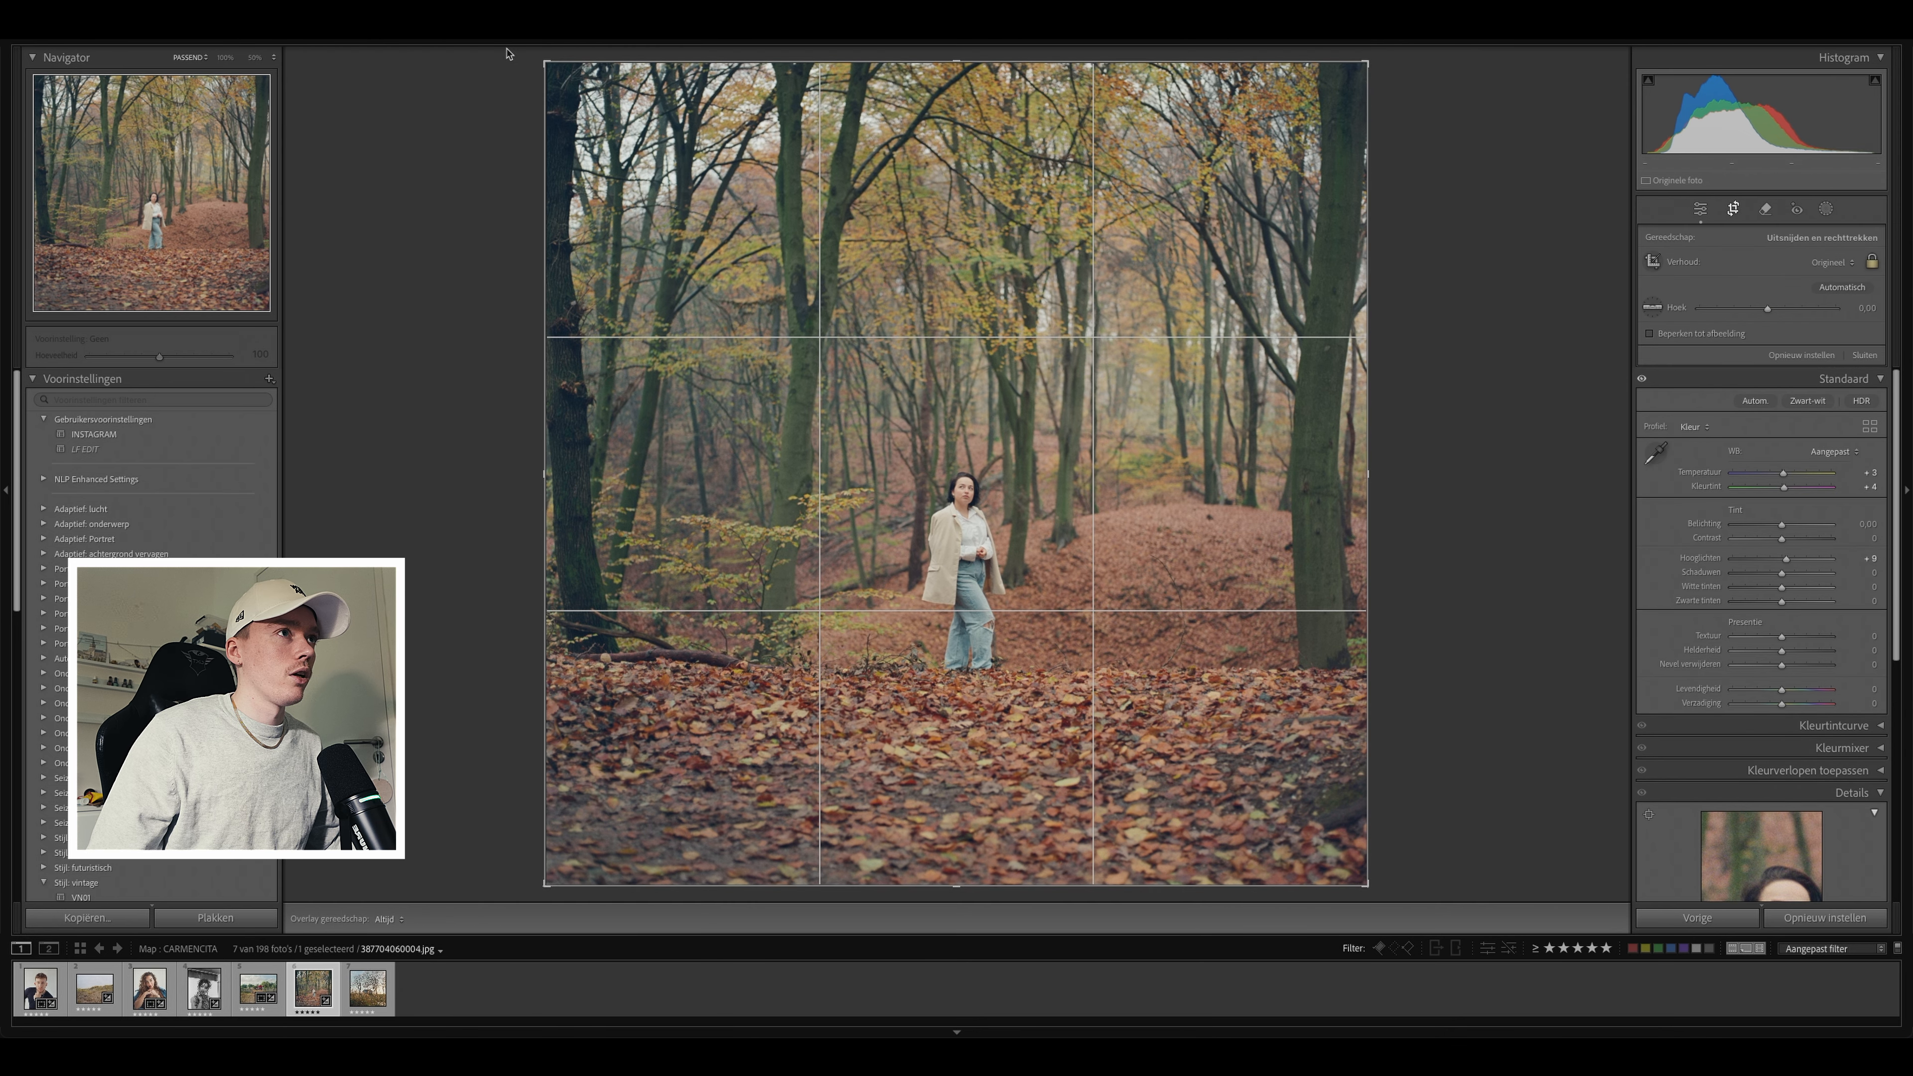
left_click_drag(544, 62, 547, 65)
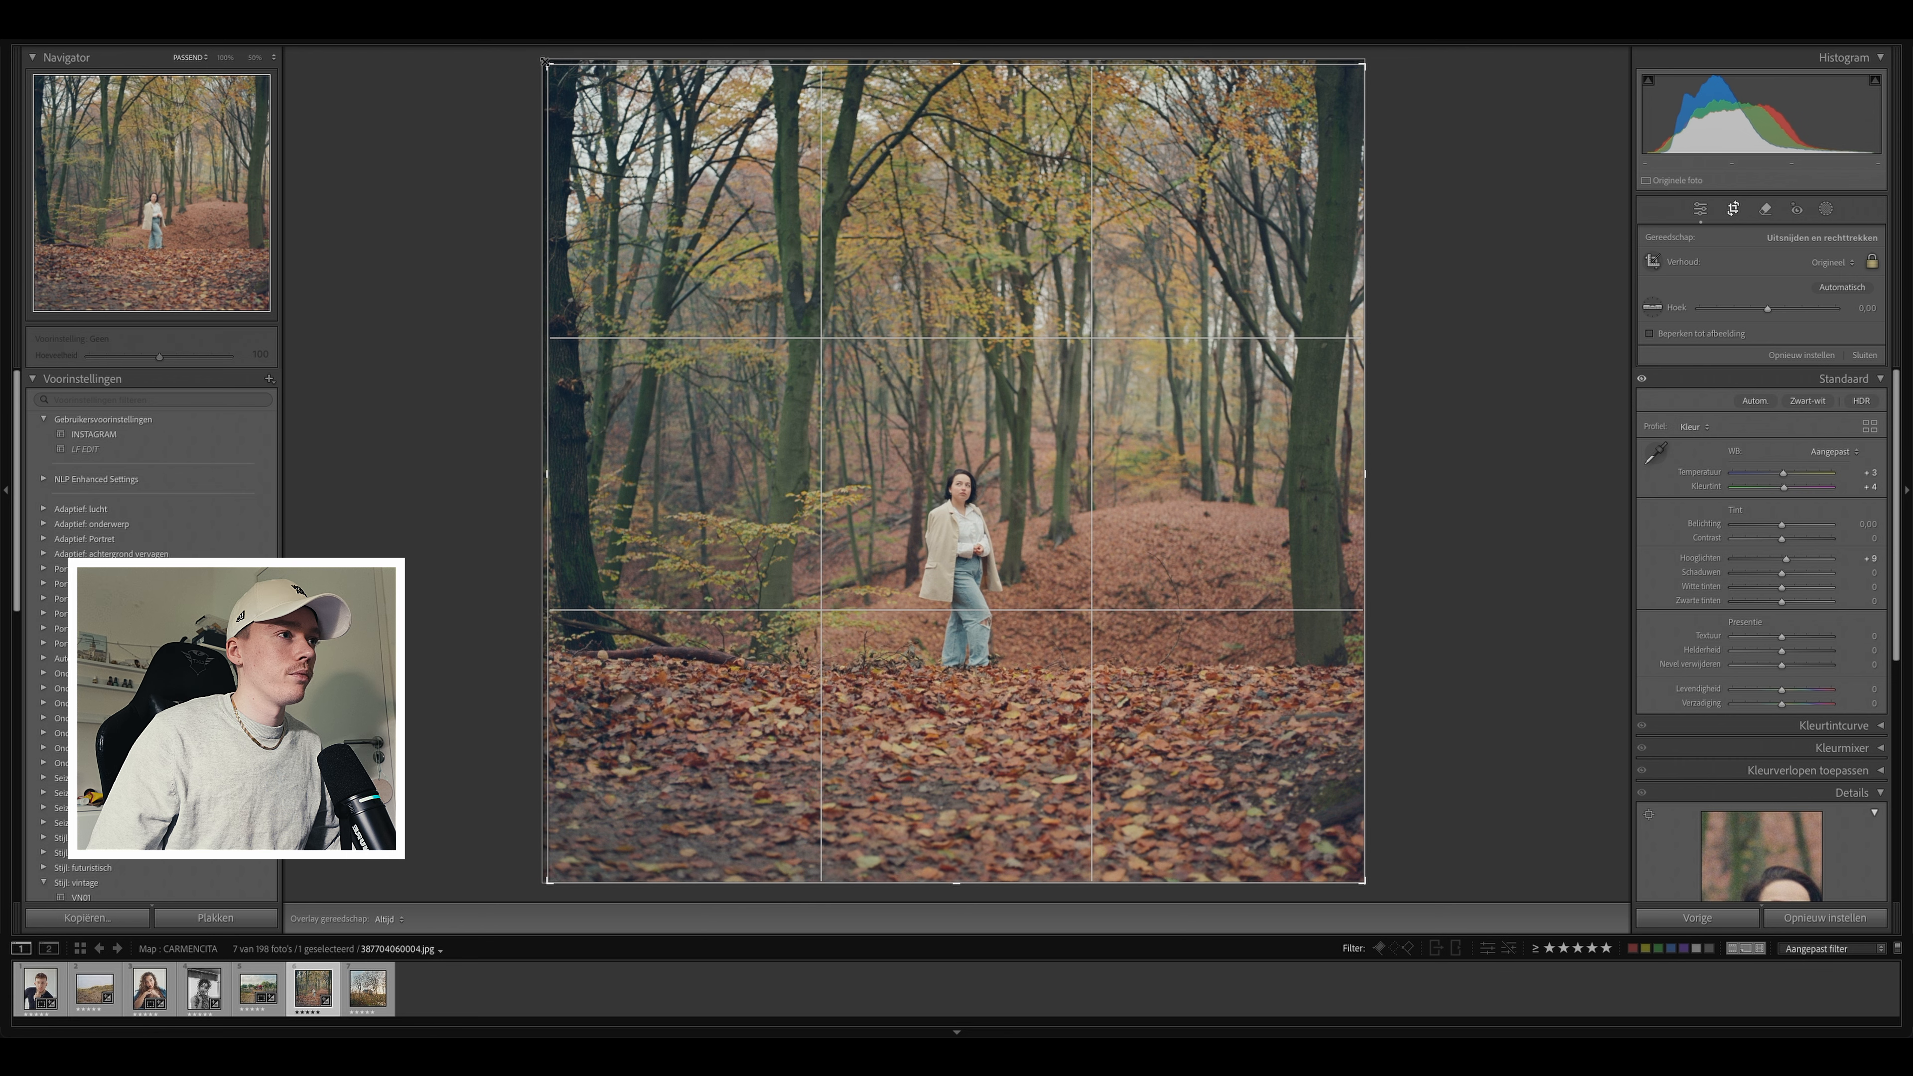
key("Return")
left_click_drag(1781, 430, 1796, 397)
key("ctrl+z")
key("ctrl+z")
key("ctrl+z")
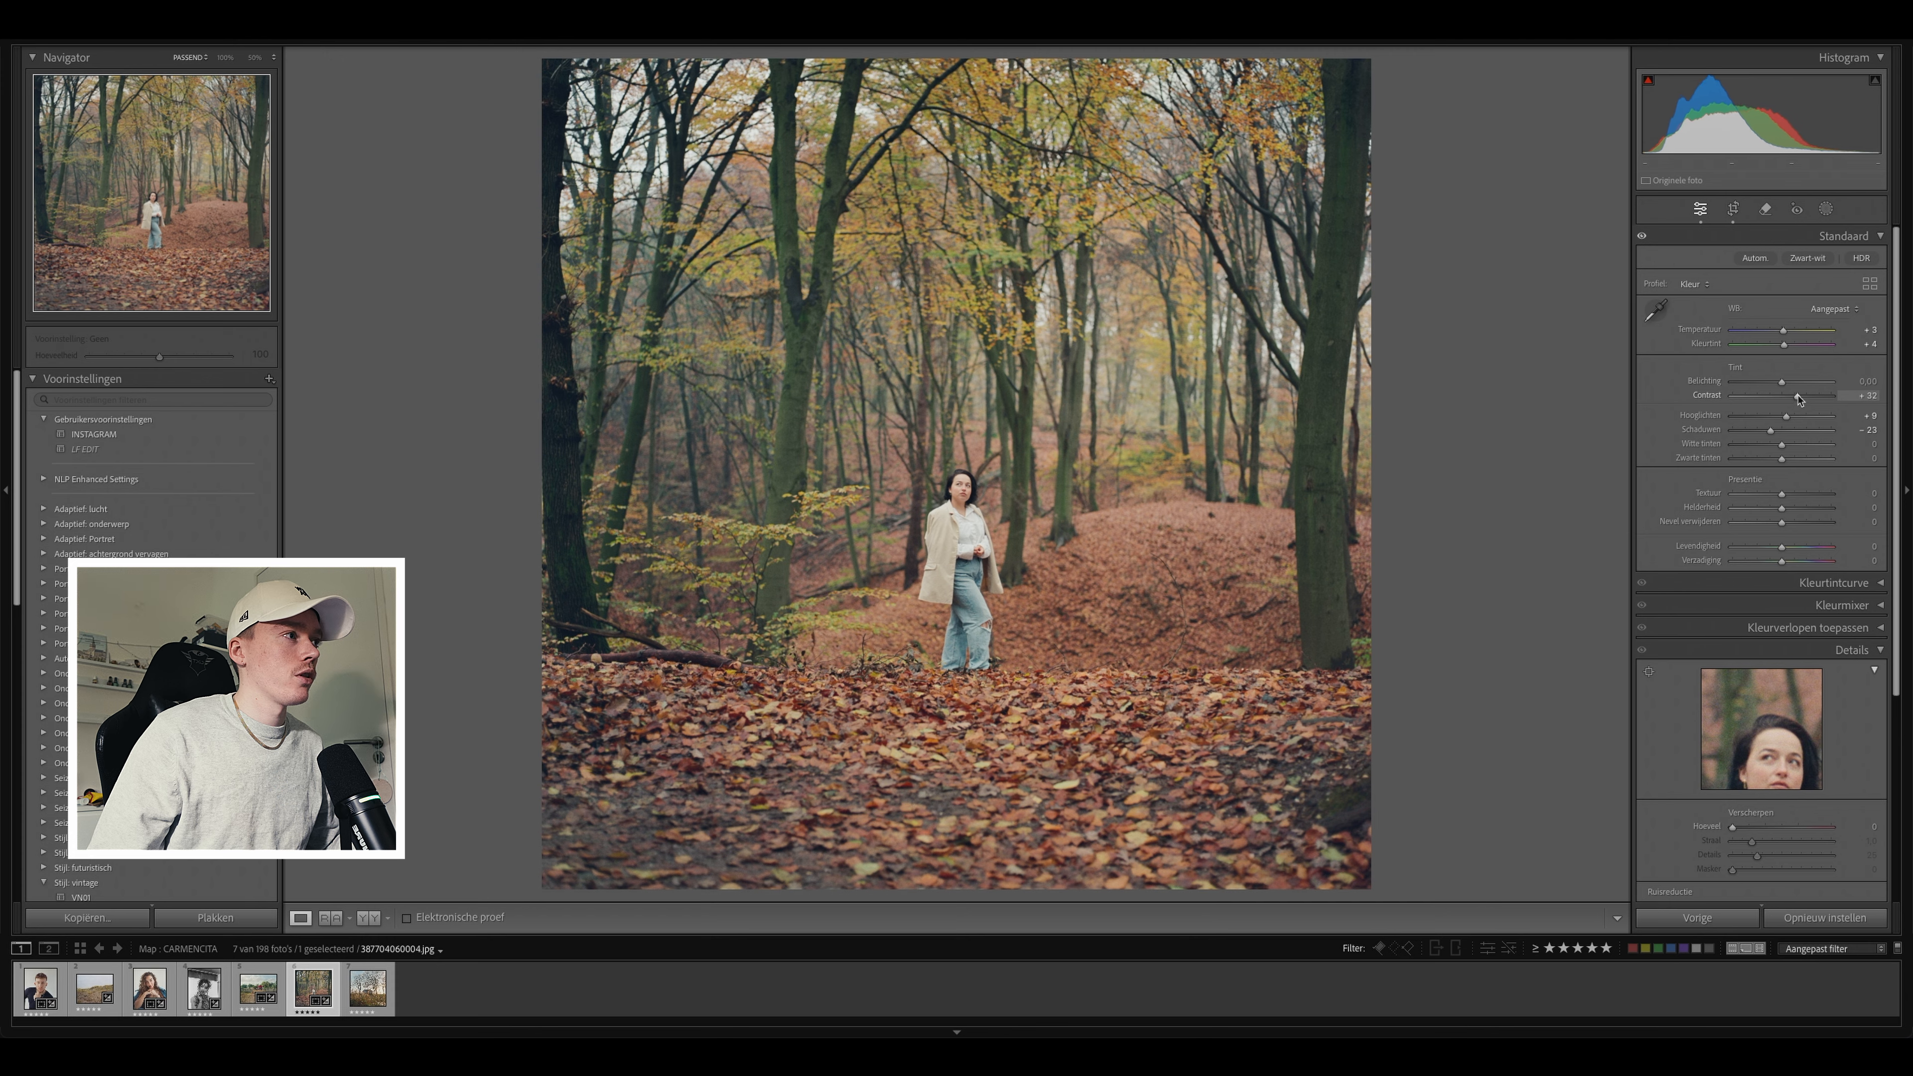
left_click(1285, 423)
left_click(1284, 423)
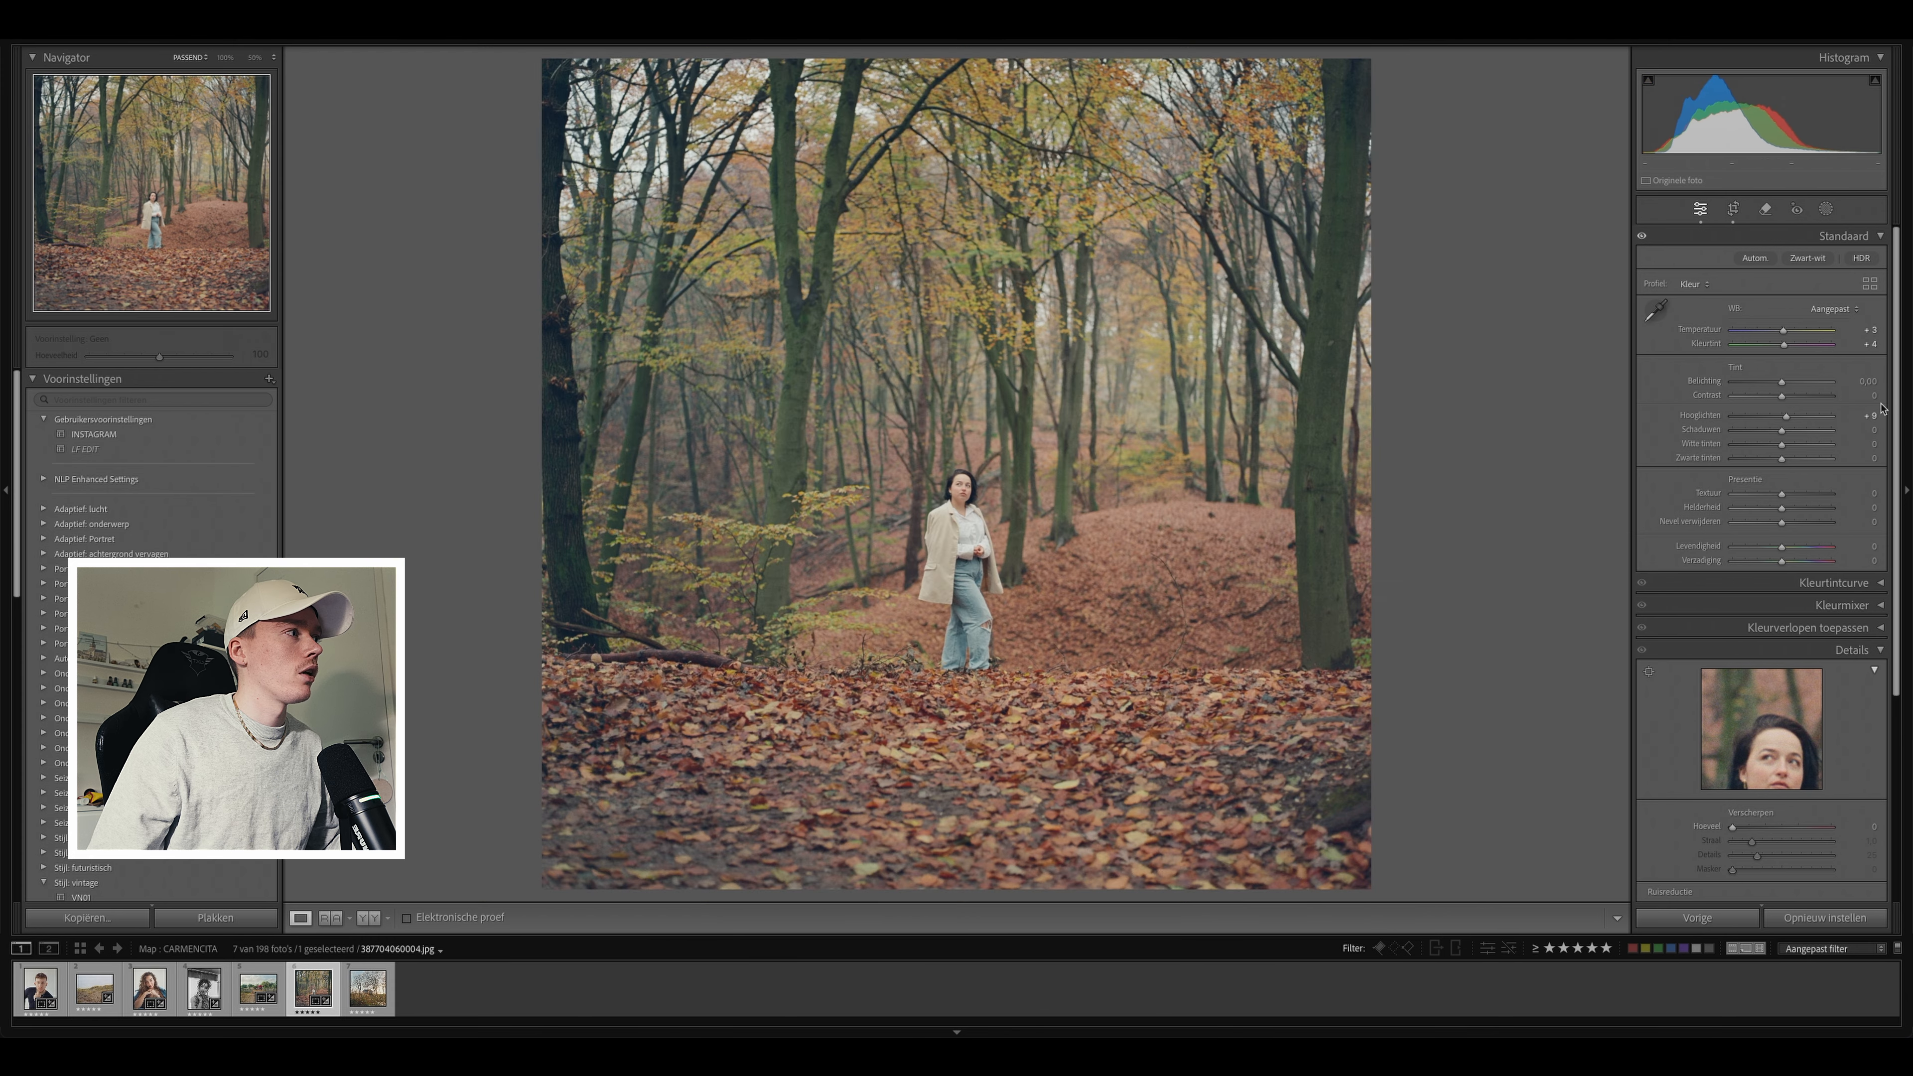
Step: Set the forest photo's contrast to +28, shadows -16, whites -9, blacks -5, and both texture and clarity to +10
left_click_drag(1784, 401, 1799, 400)
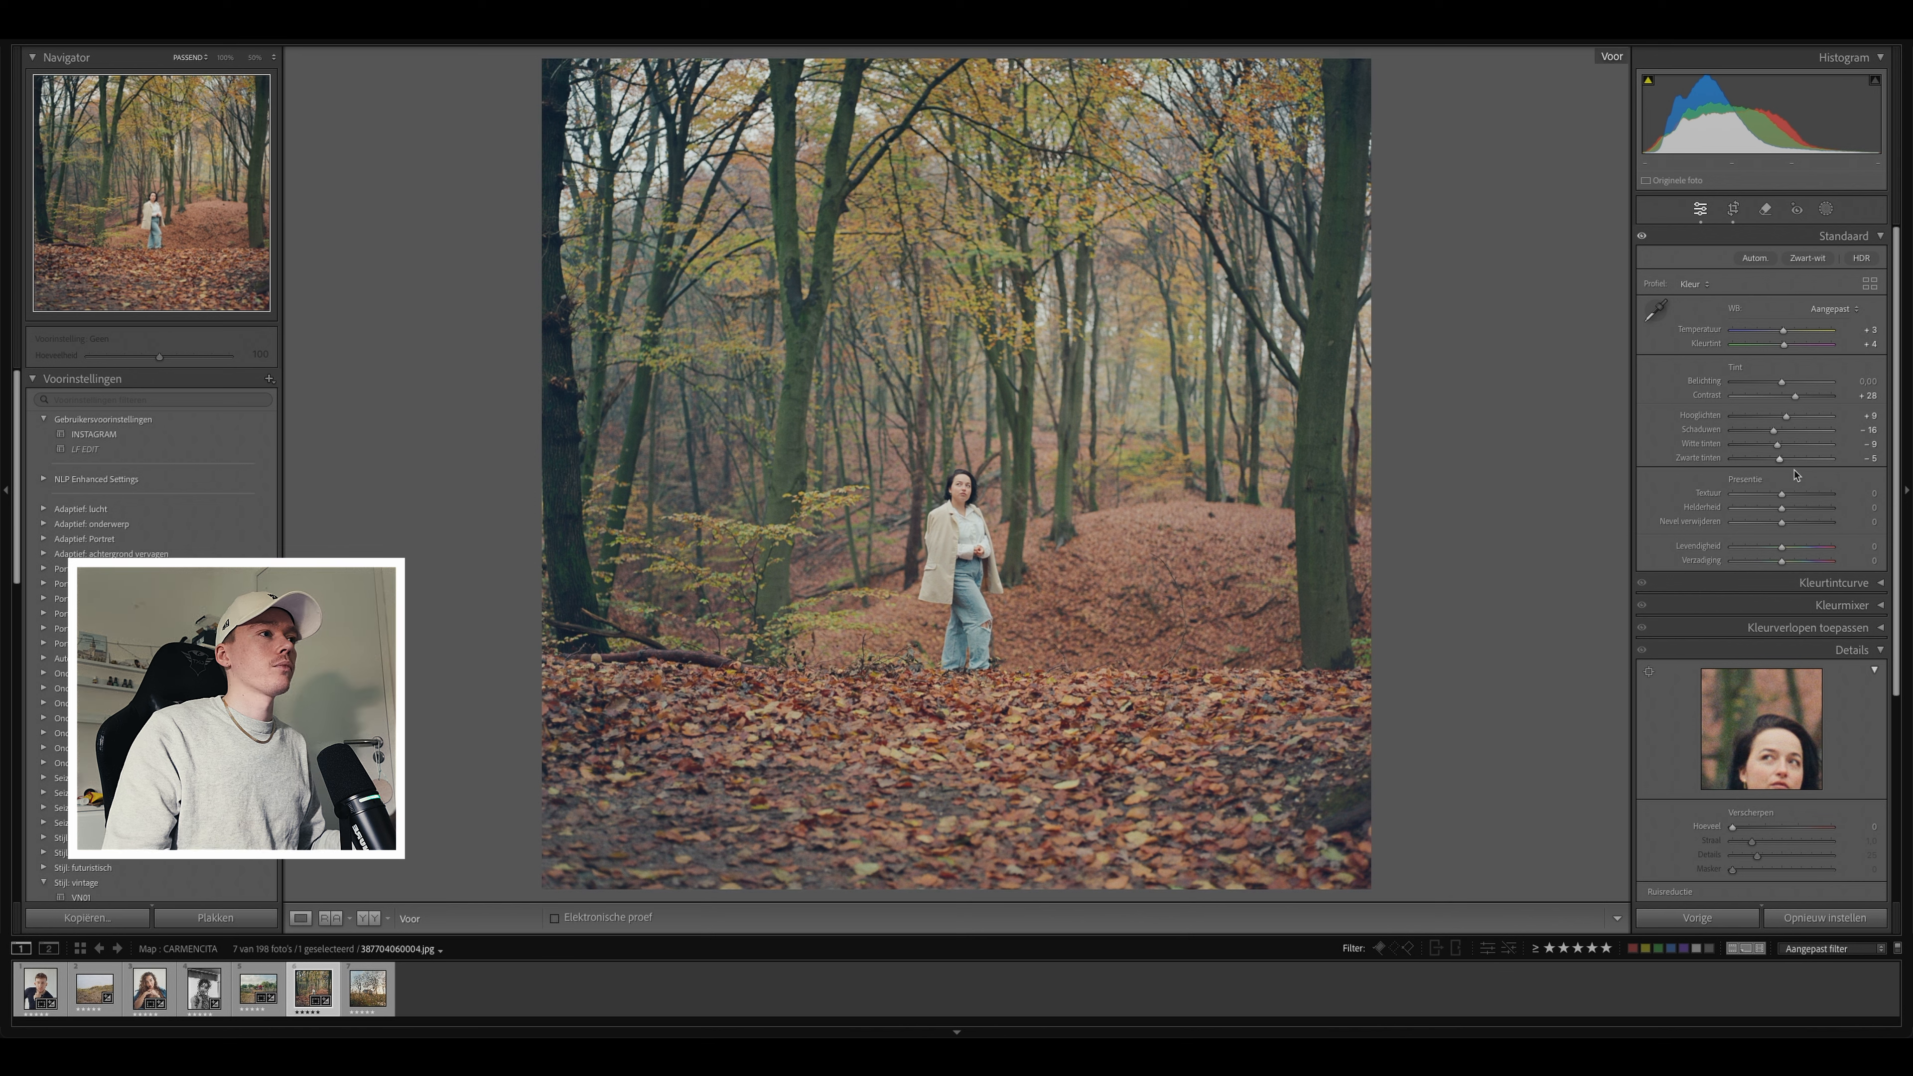
left_click(1859, 494)
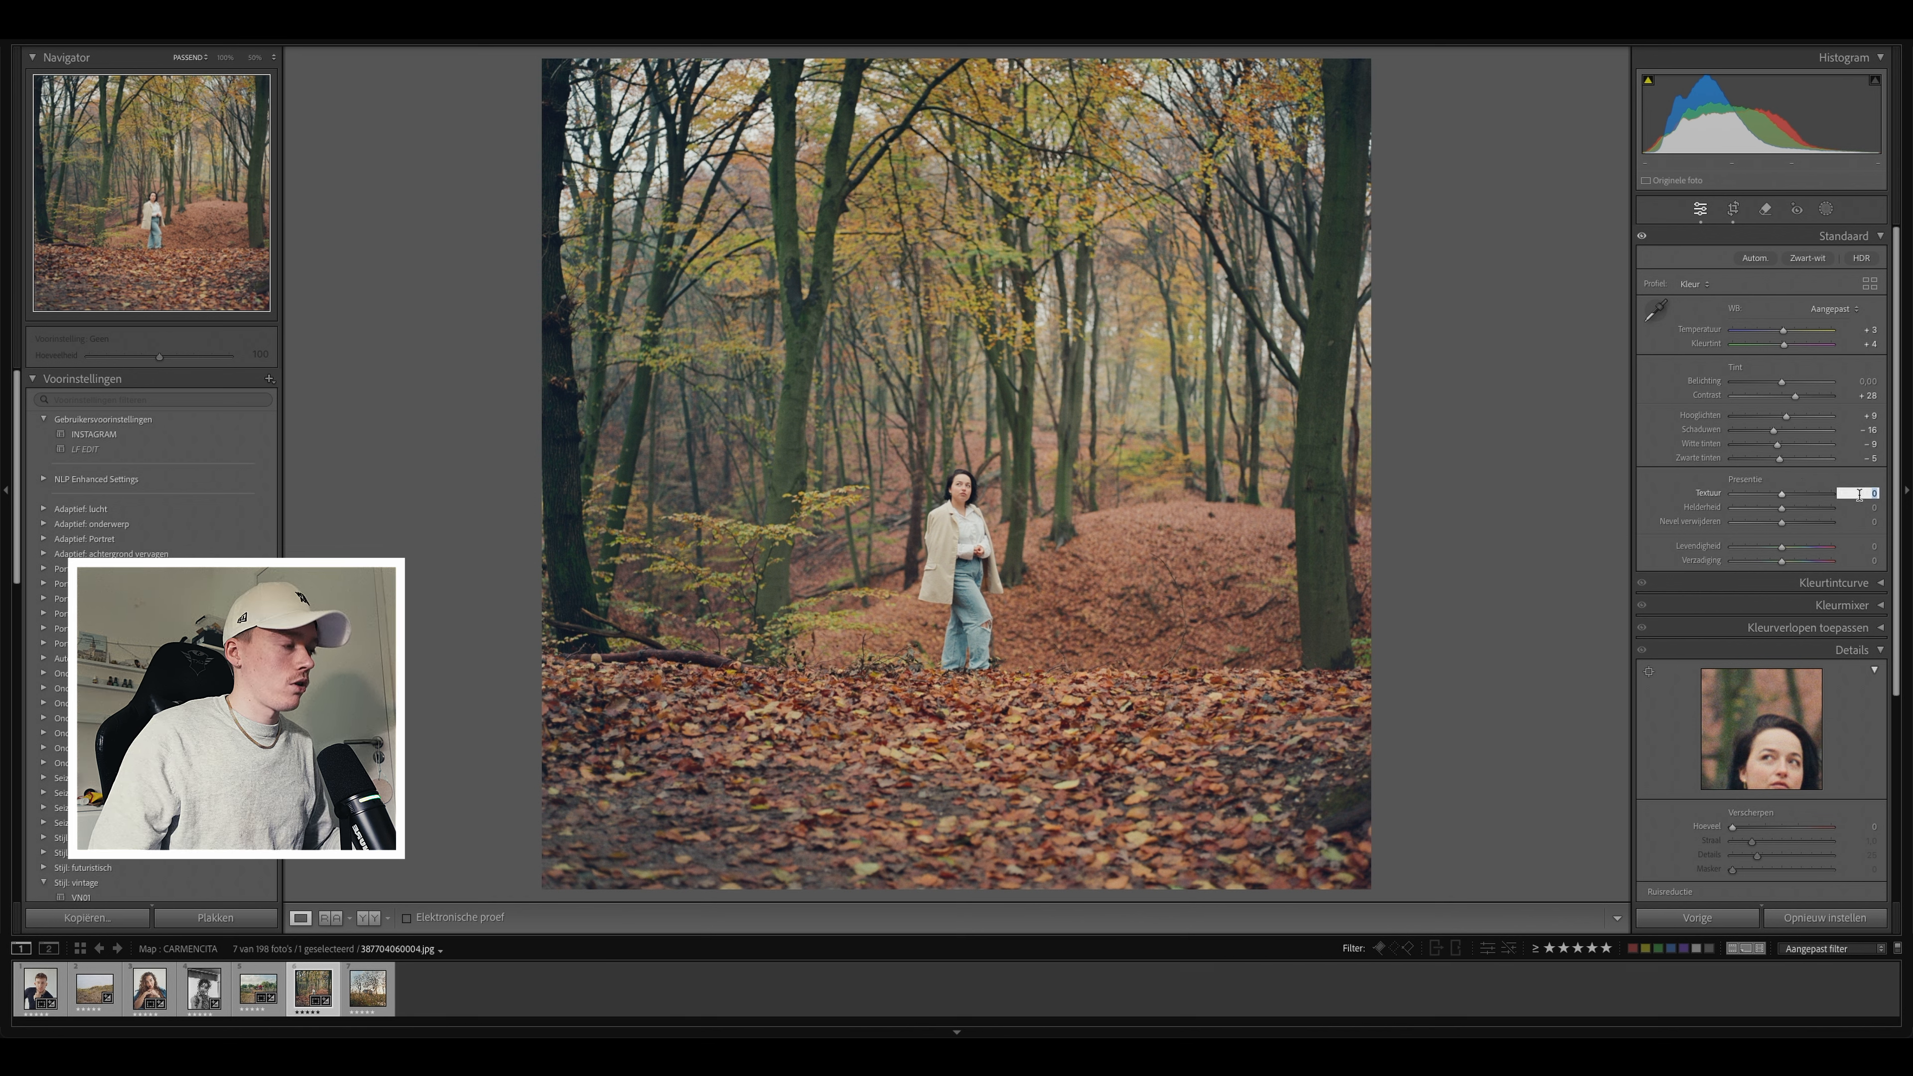
type("10")
key("Tab")
type("10")
key("Tab")
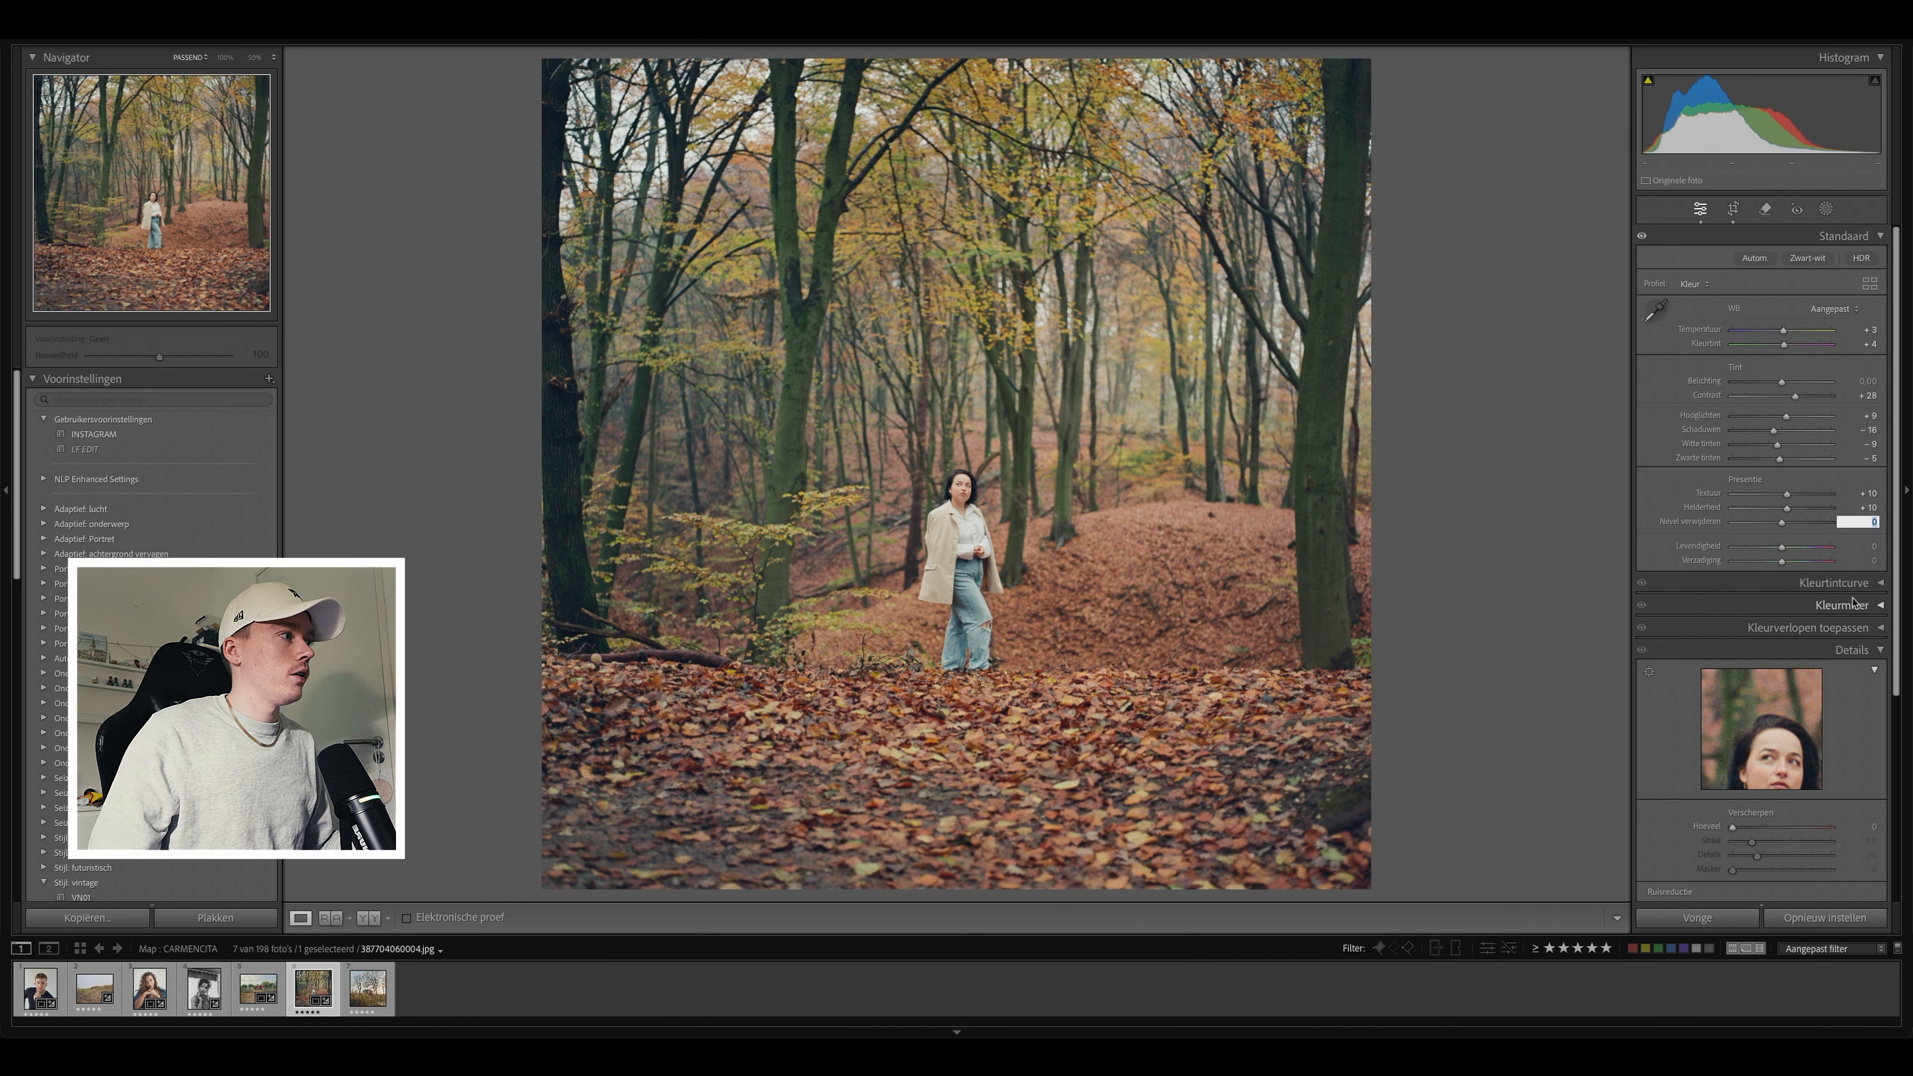
Step: Set the forest photo's sharpening amount to 65 while viewing the woman at full size
left_click(987, 532)
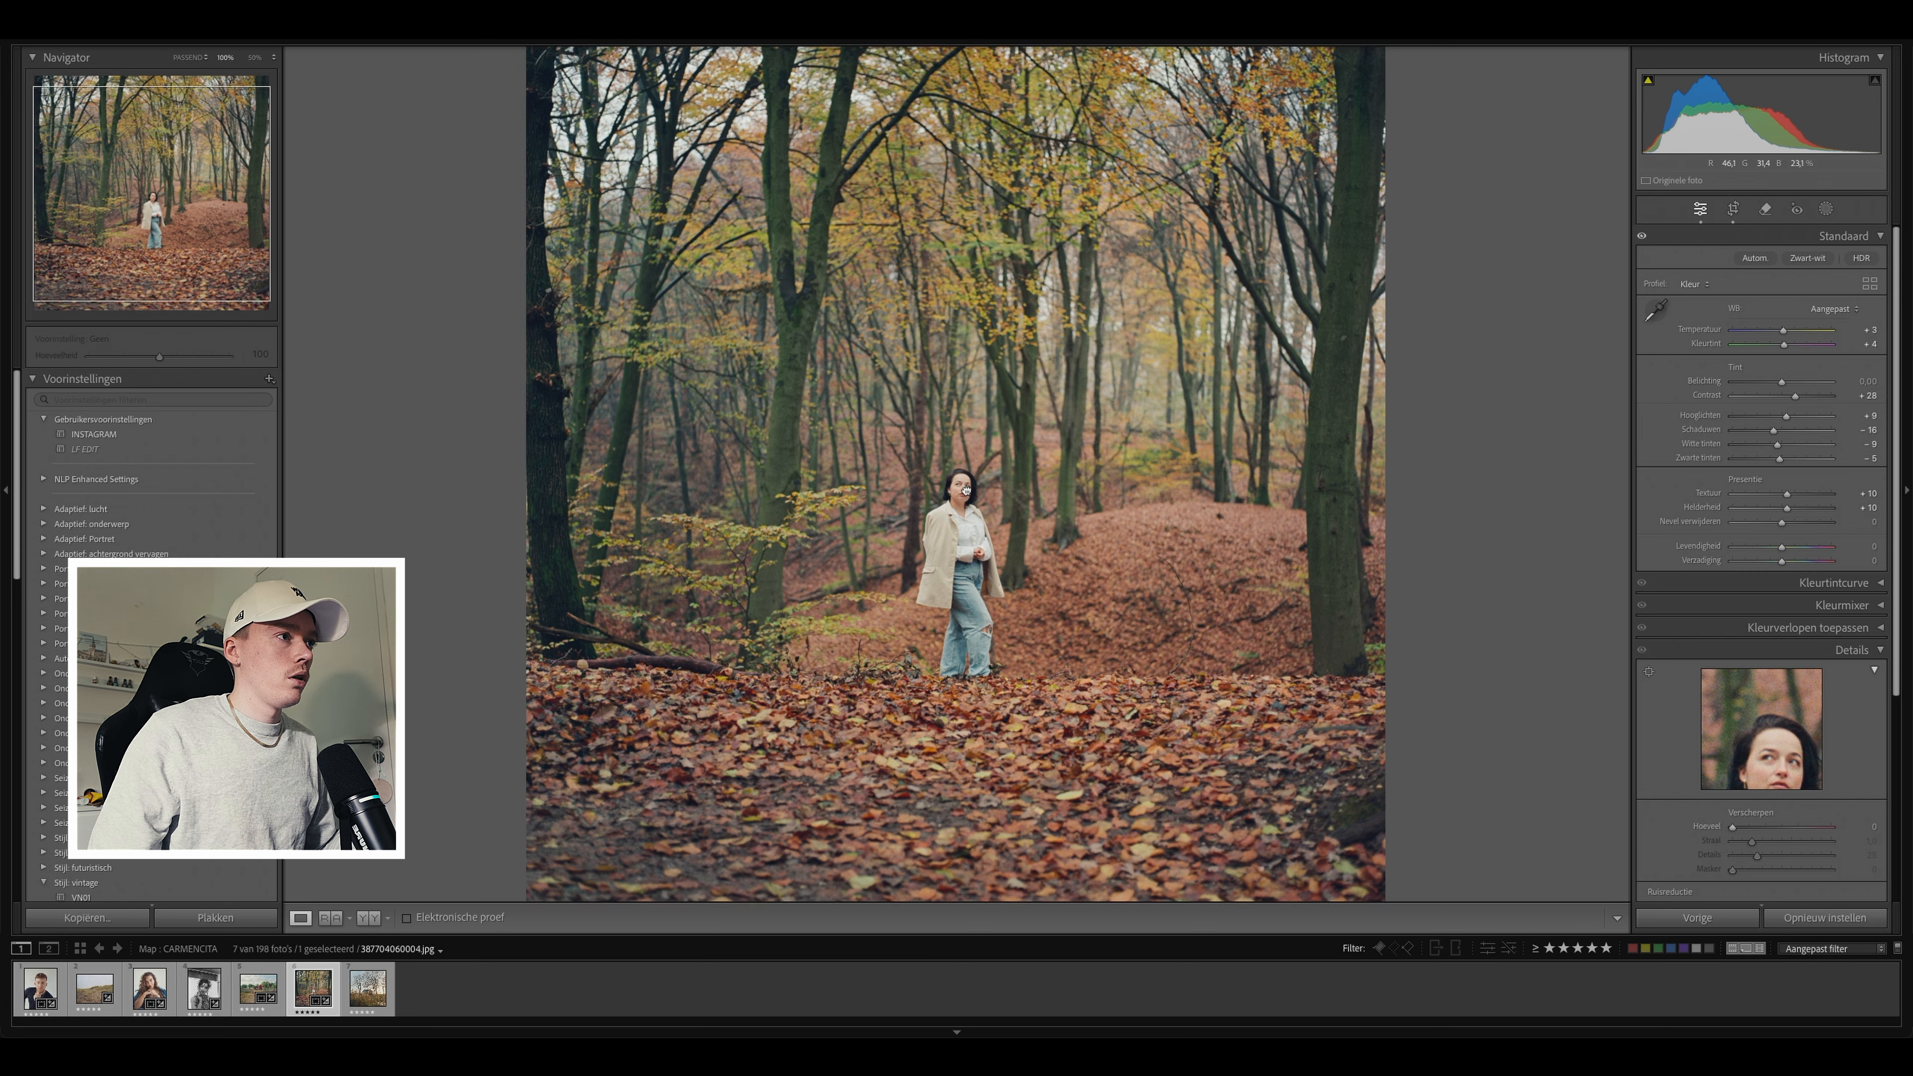
left_click_drag(1031, 607, 1118, 448)
left_click_drag(1733, 827, 1779, 826)
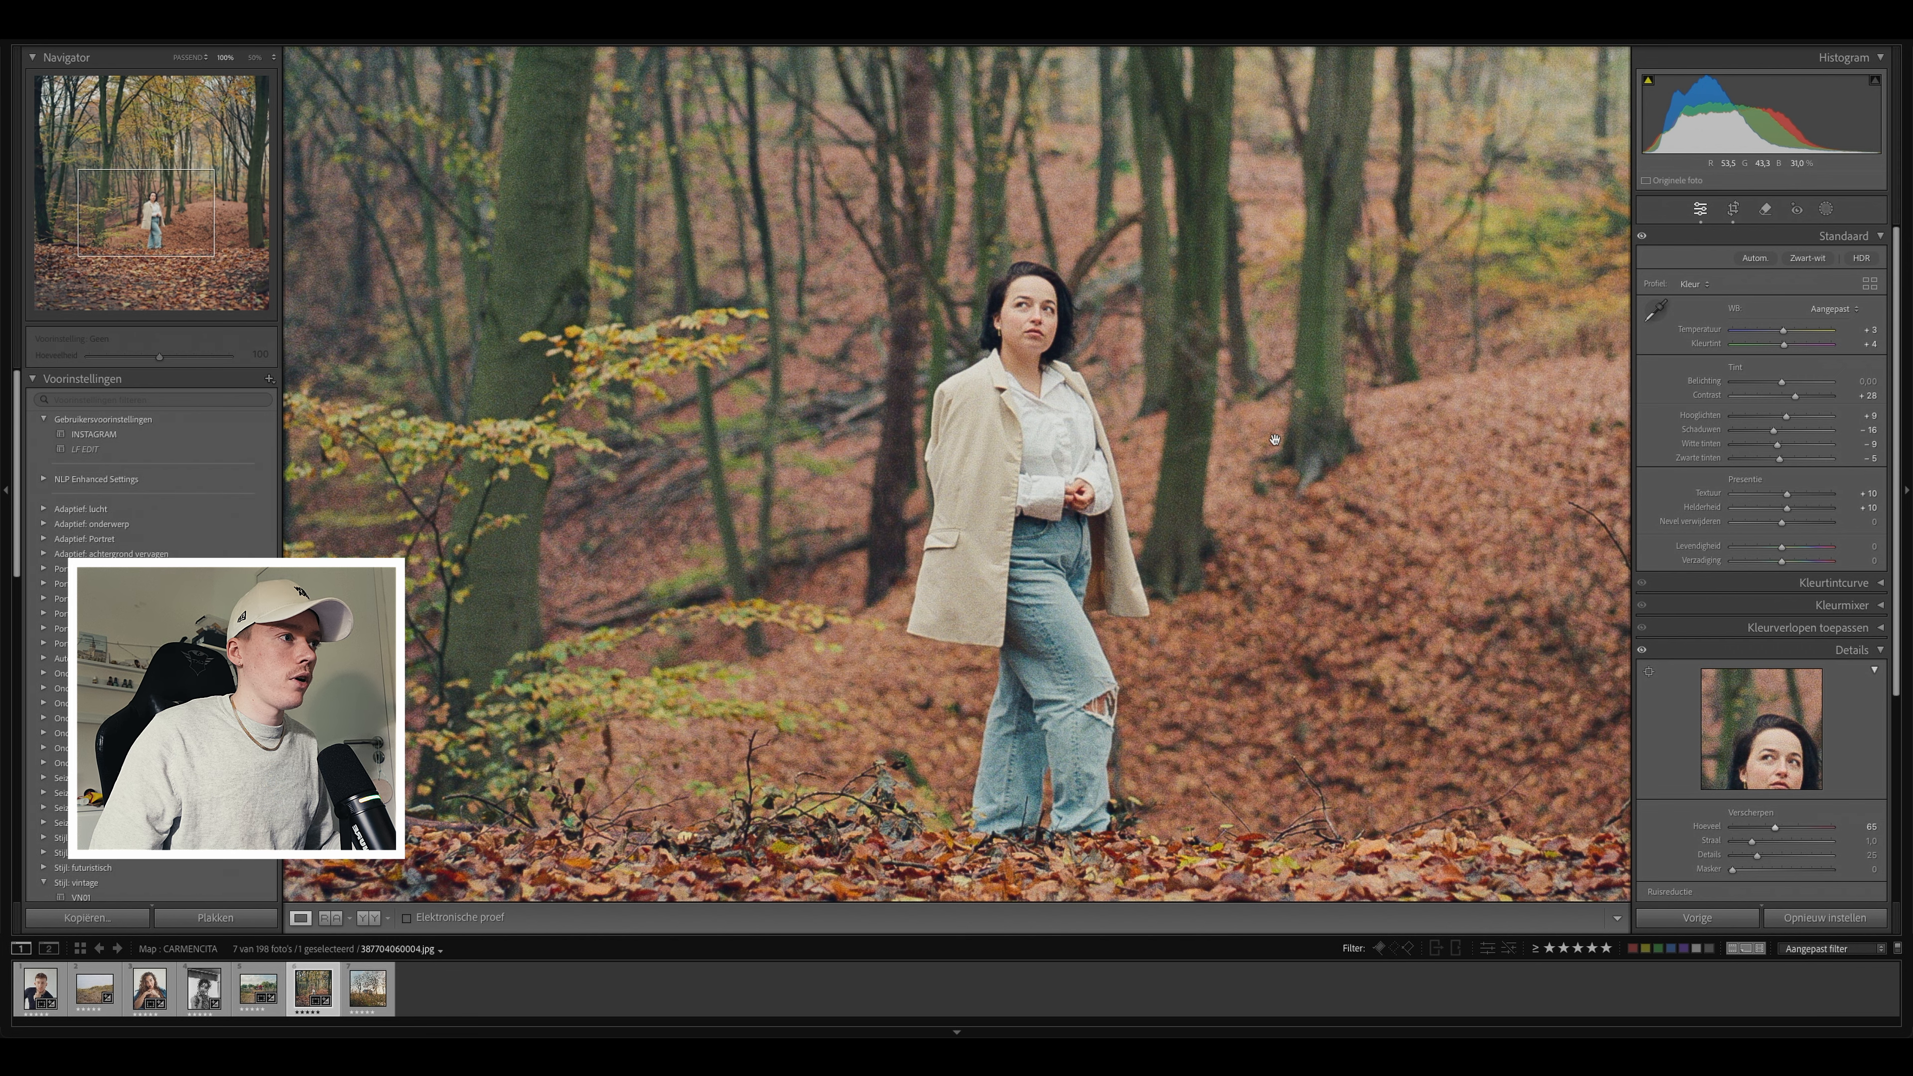
Step: Compare the edited forest photo with its original state, both as a whole and up close on the woman
left_click(1274, 439)
key("backslash")
left_click(962, 552)
key("backslash")
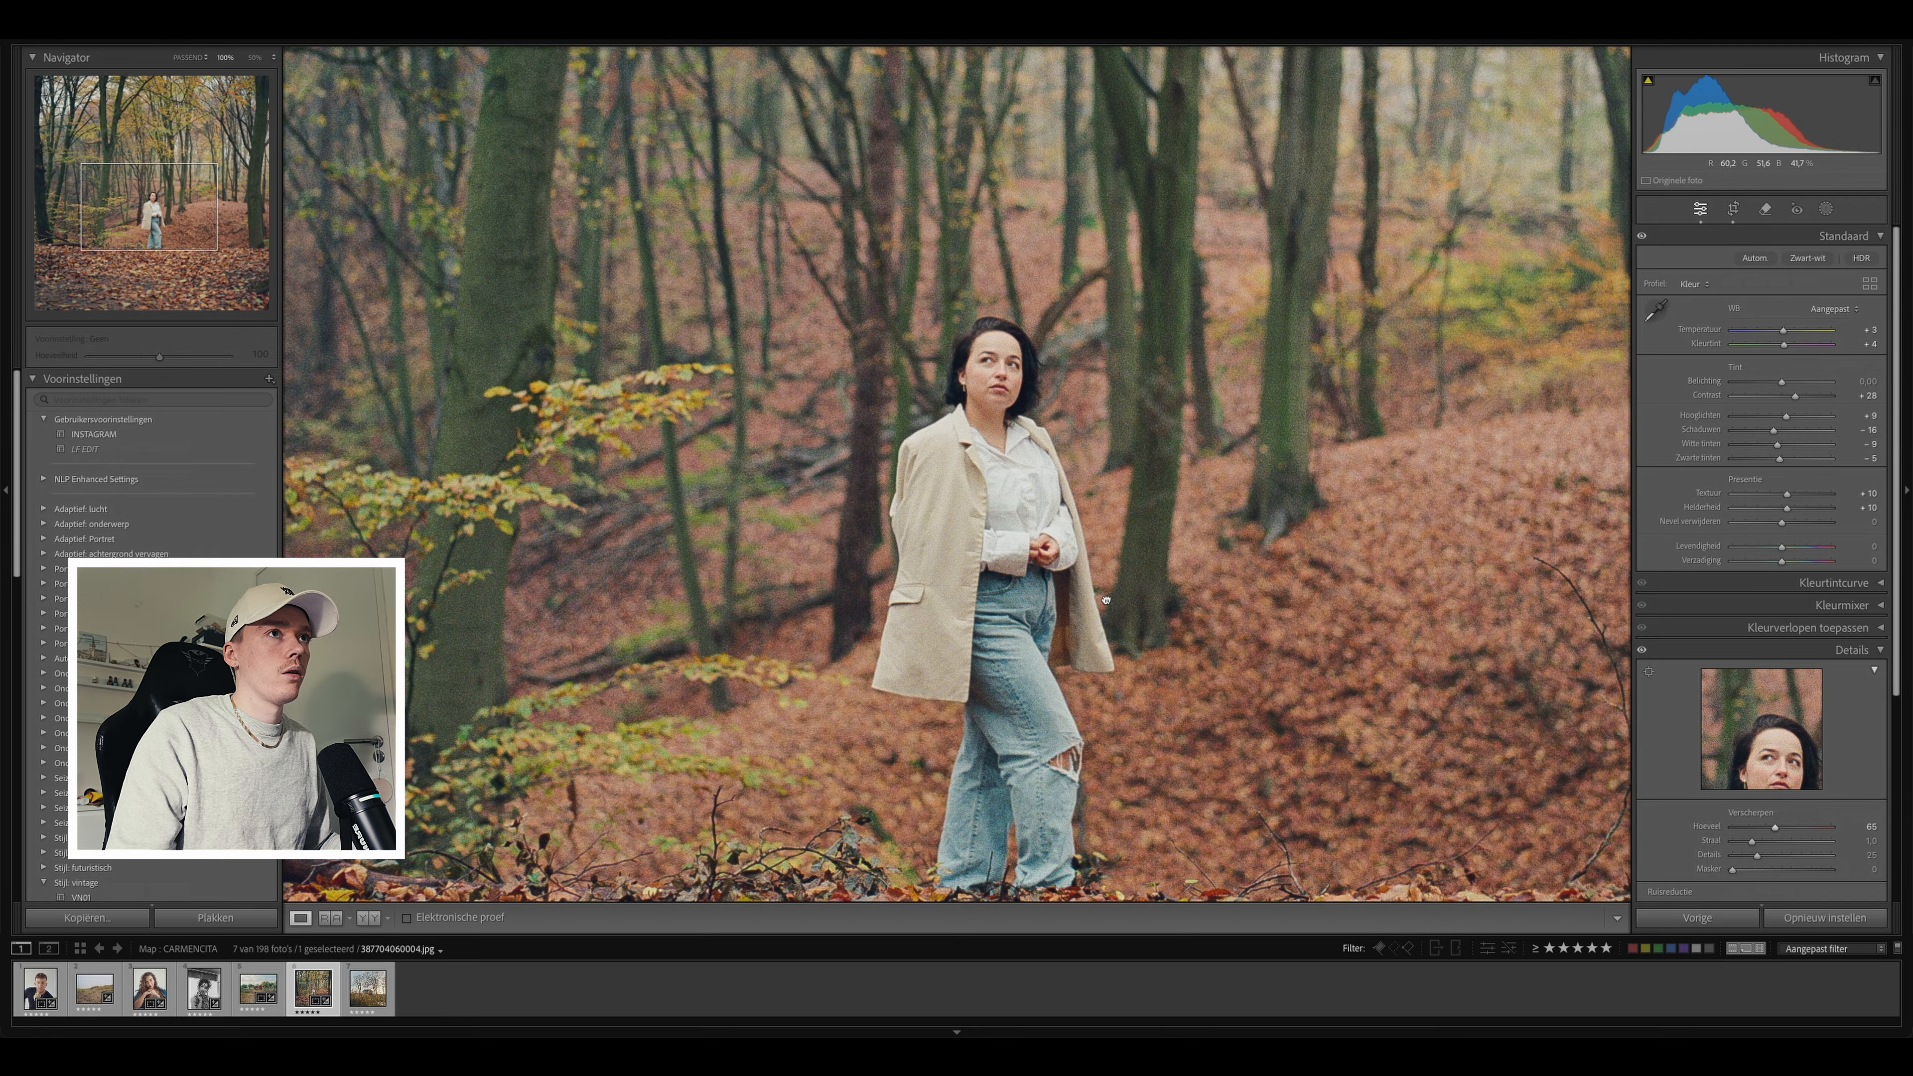
left_click(1105, 600)
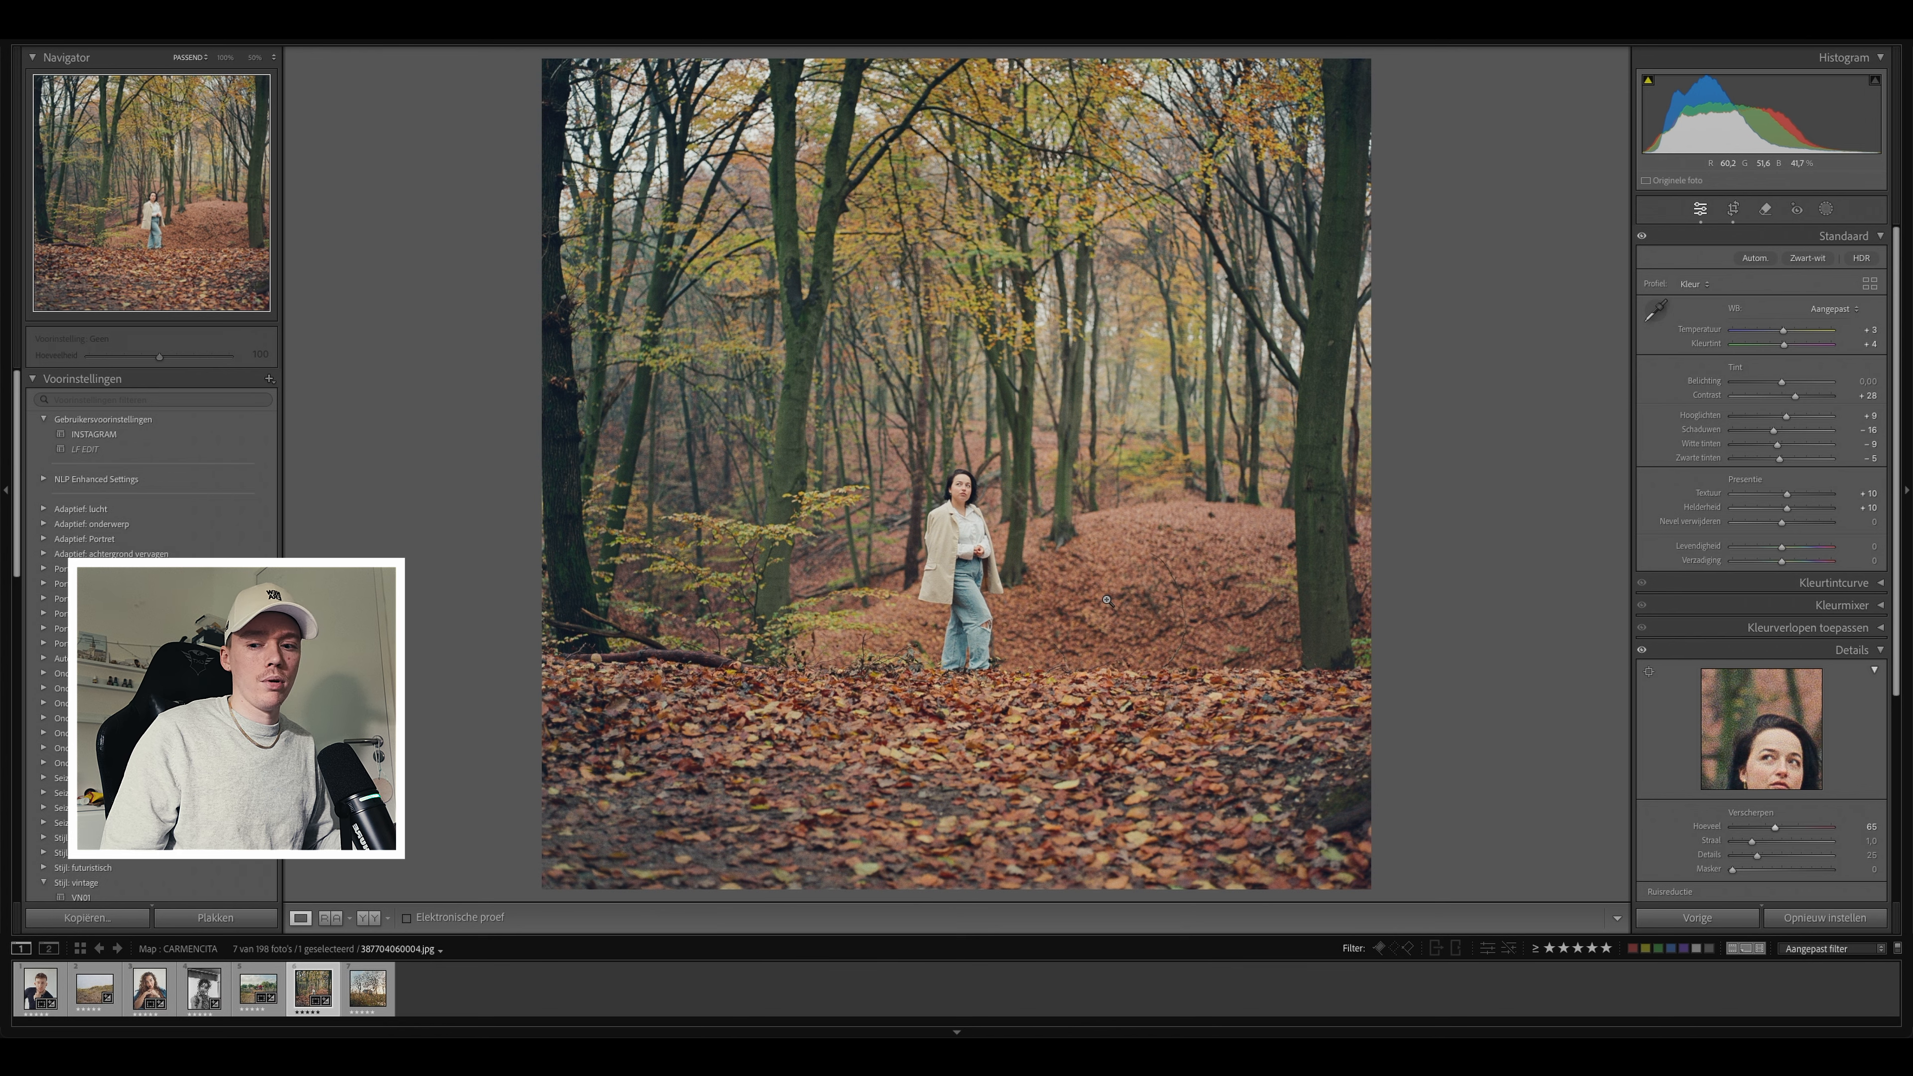
left_click(973, 529)
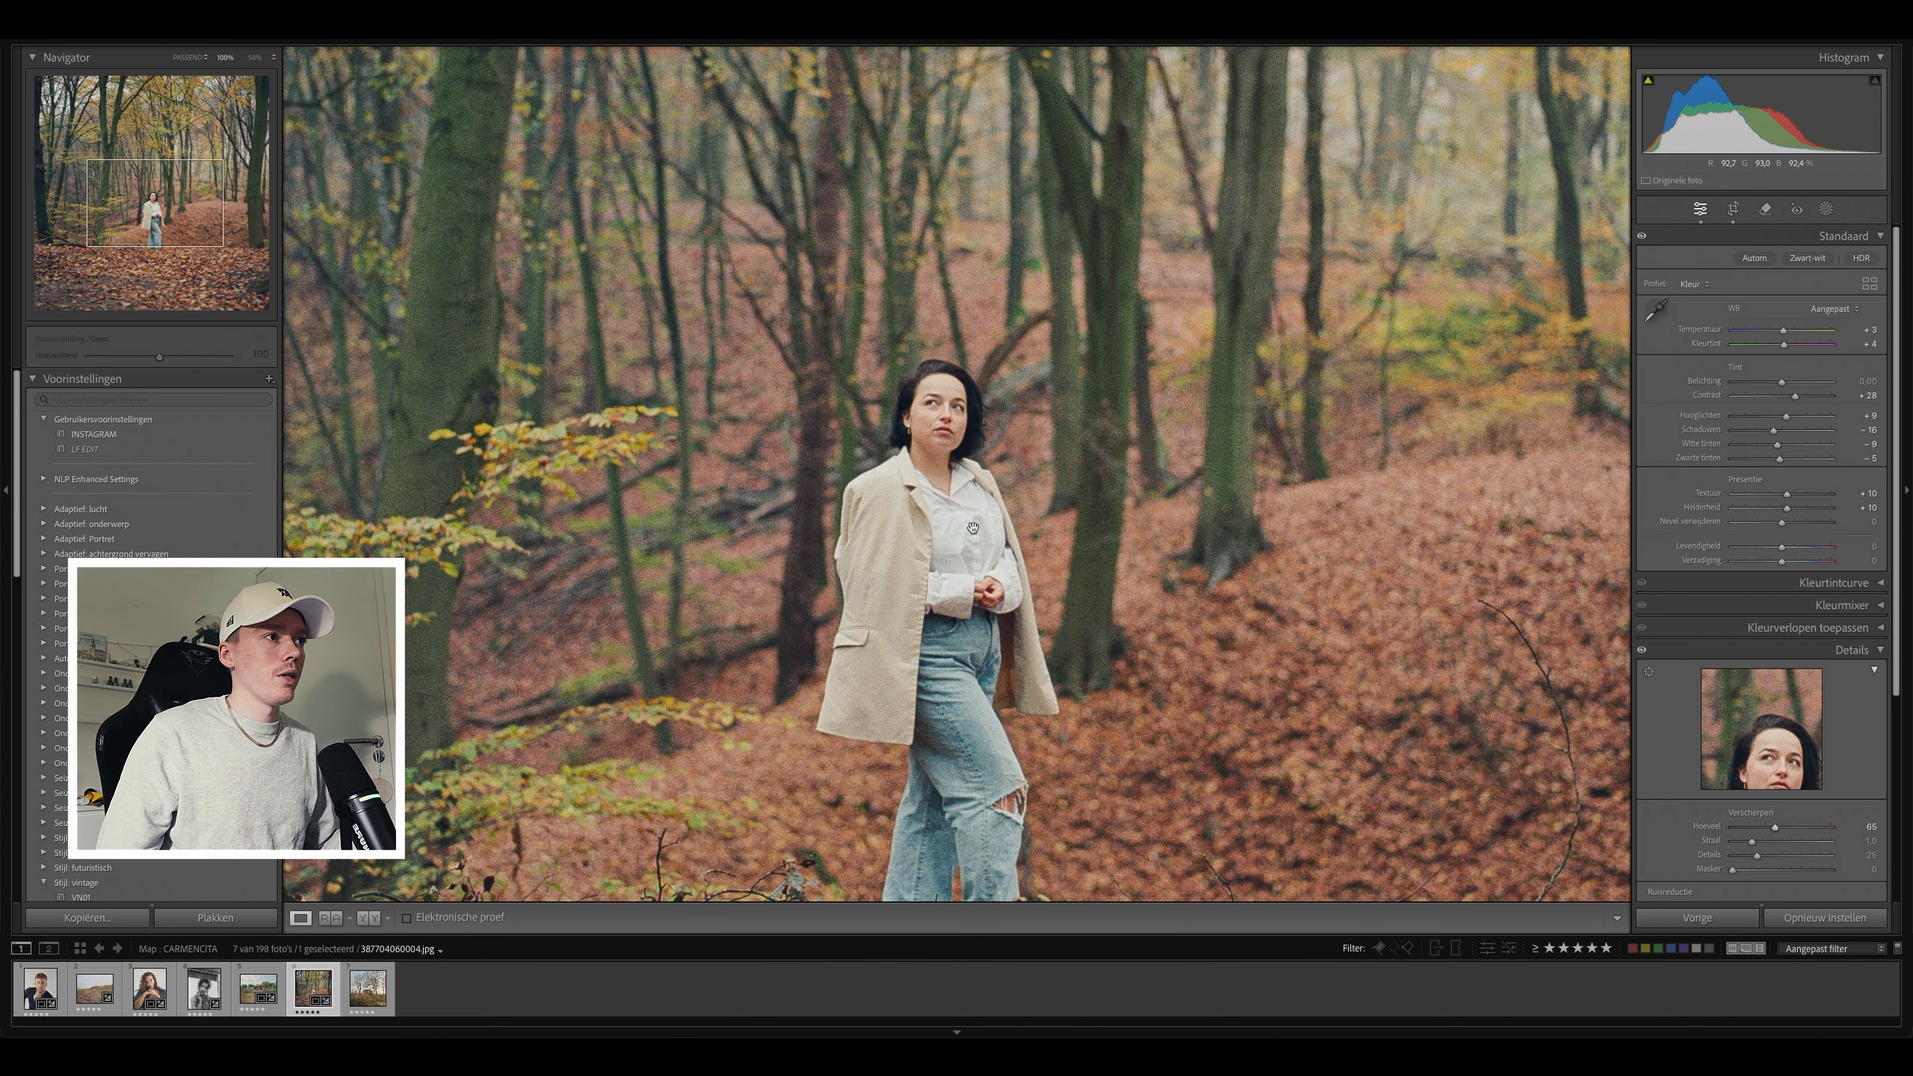
left_click(973, 528)
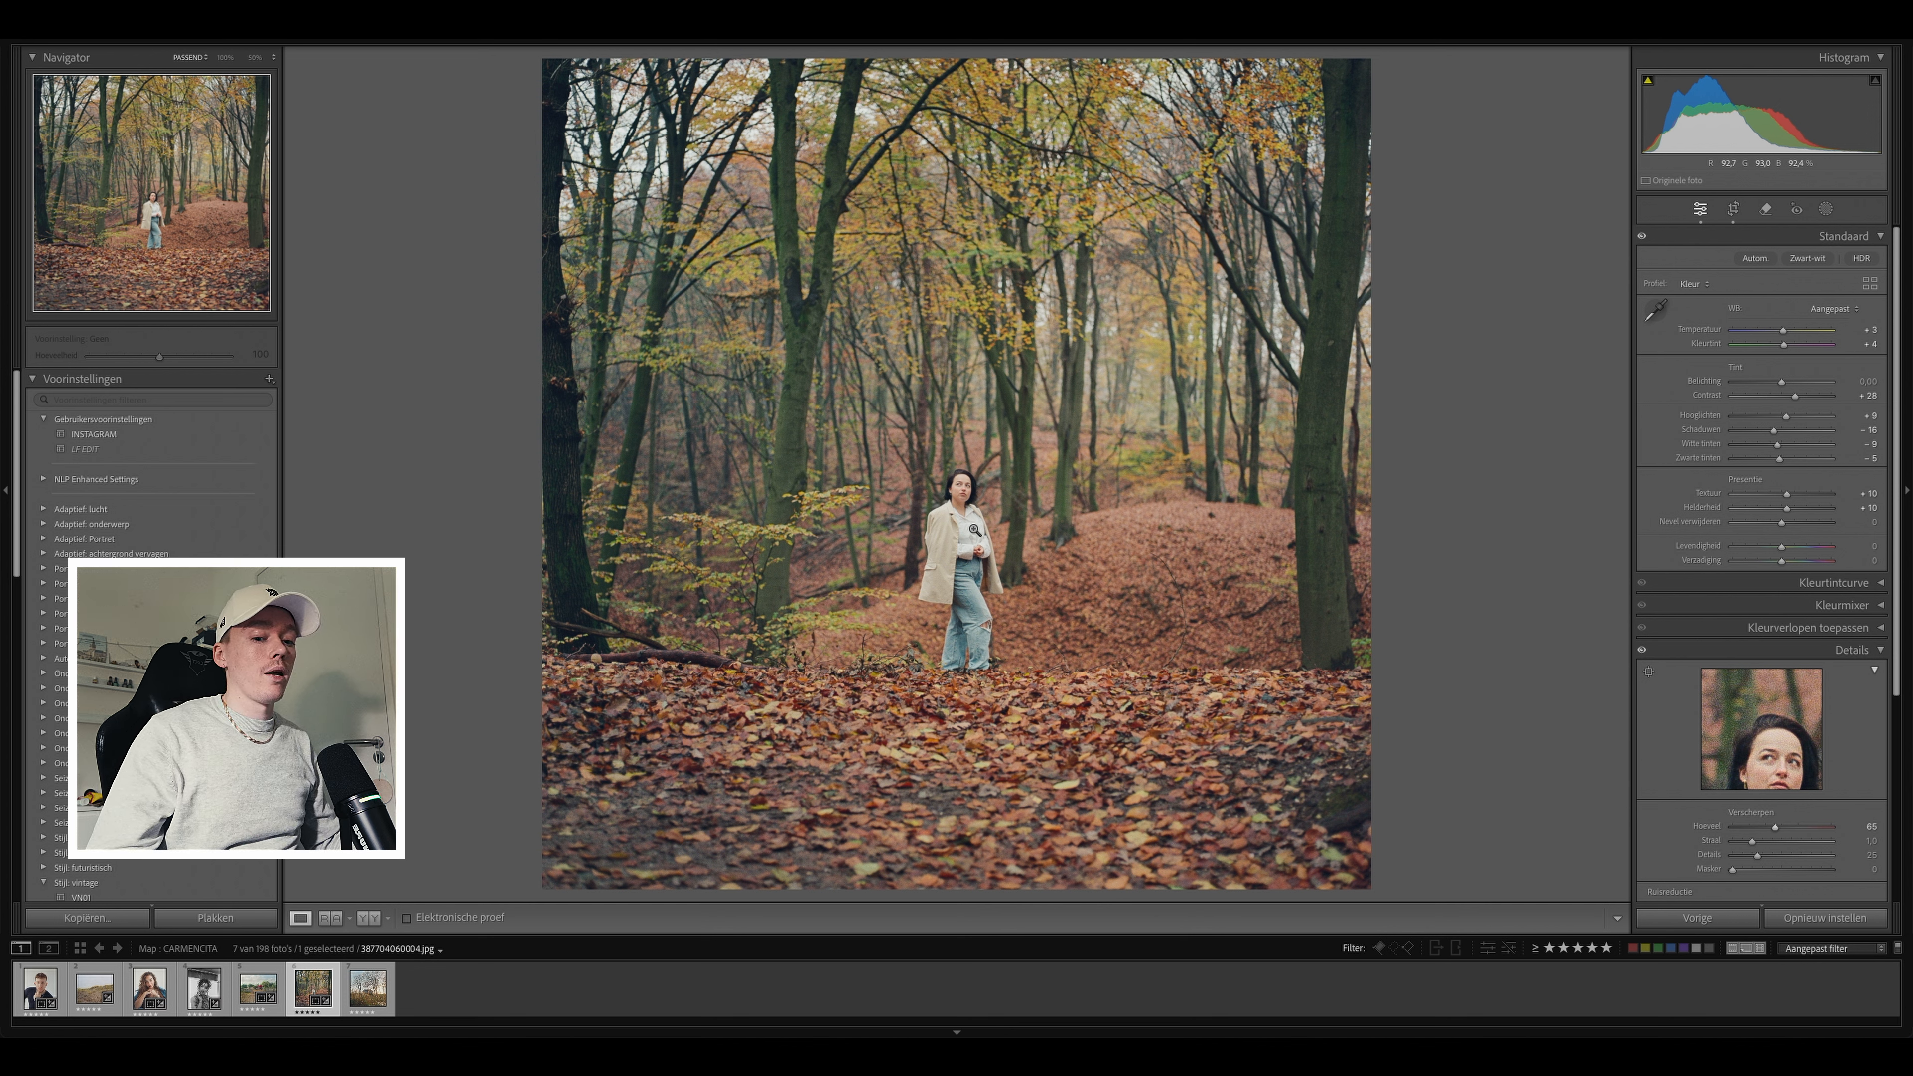
left_click(975, 530)
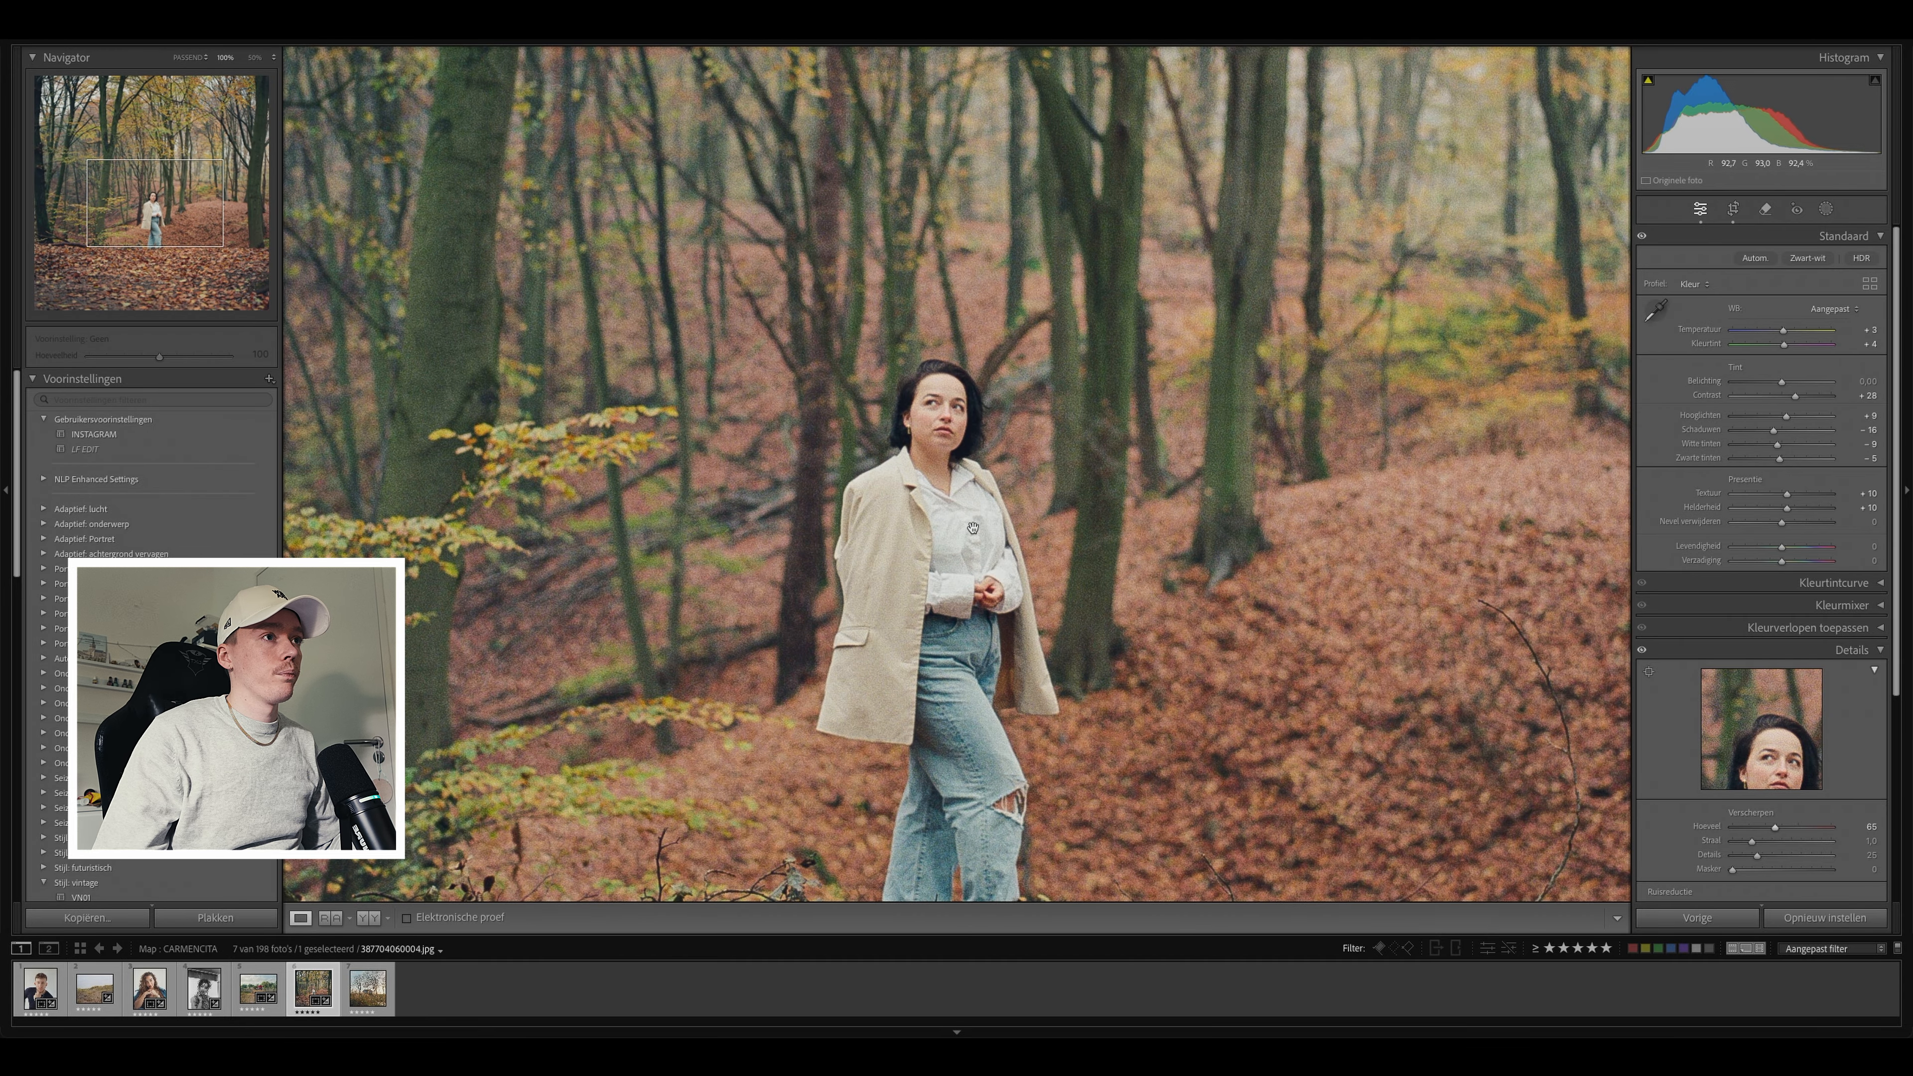
left_click(973, 528)
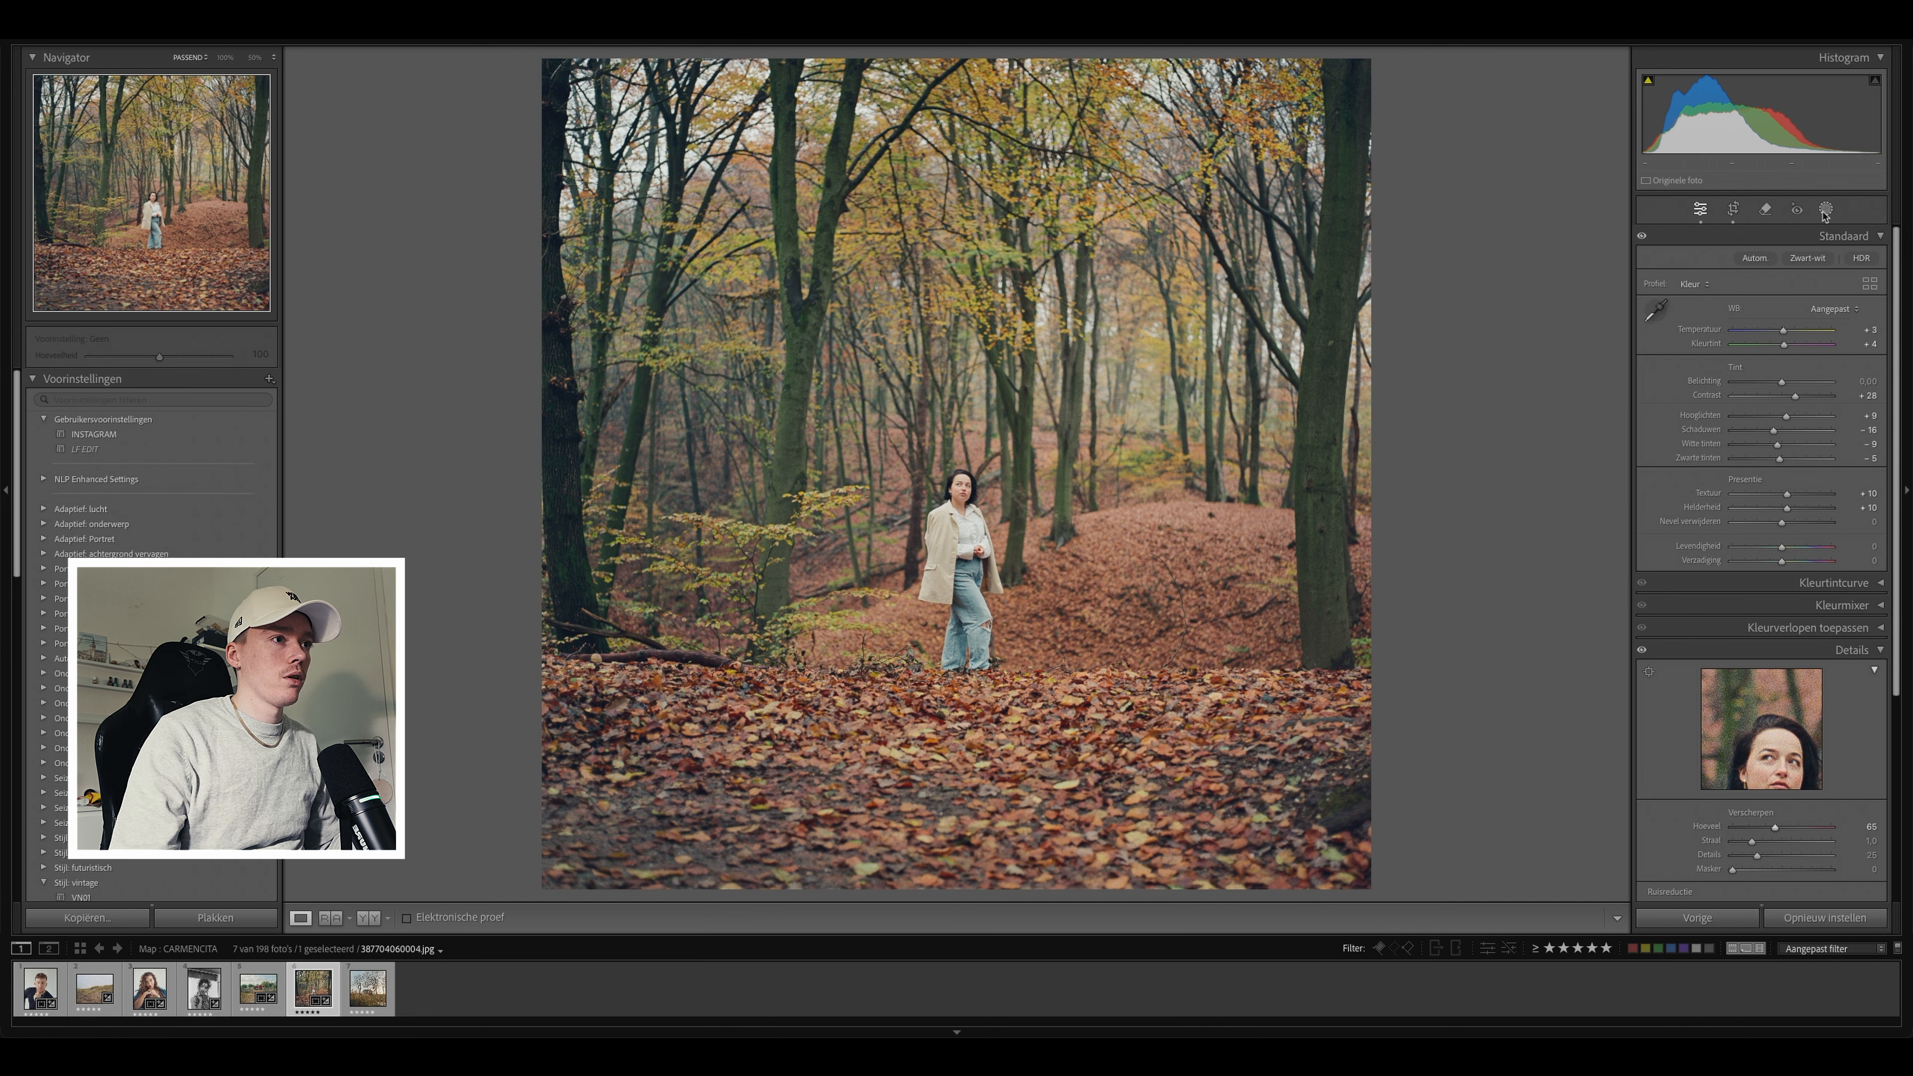
left_click(1340, 440)
left_click(1340, 440)
key("backslash")
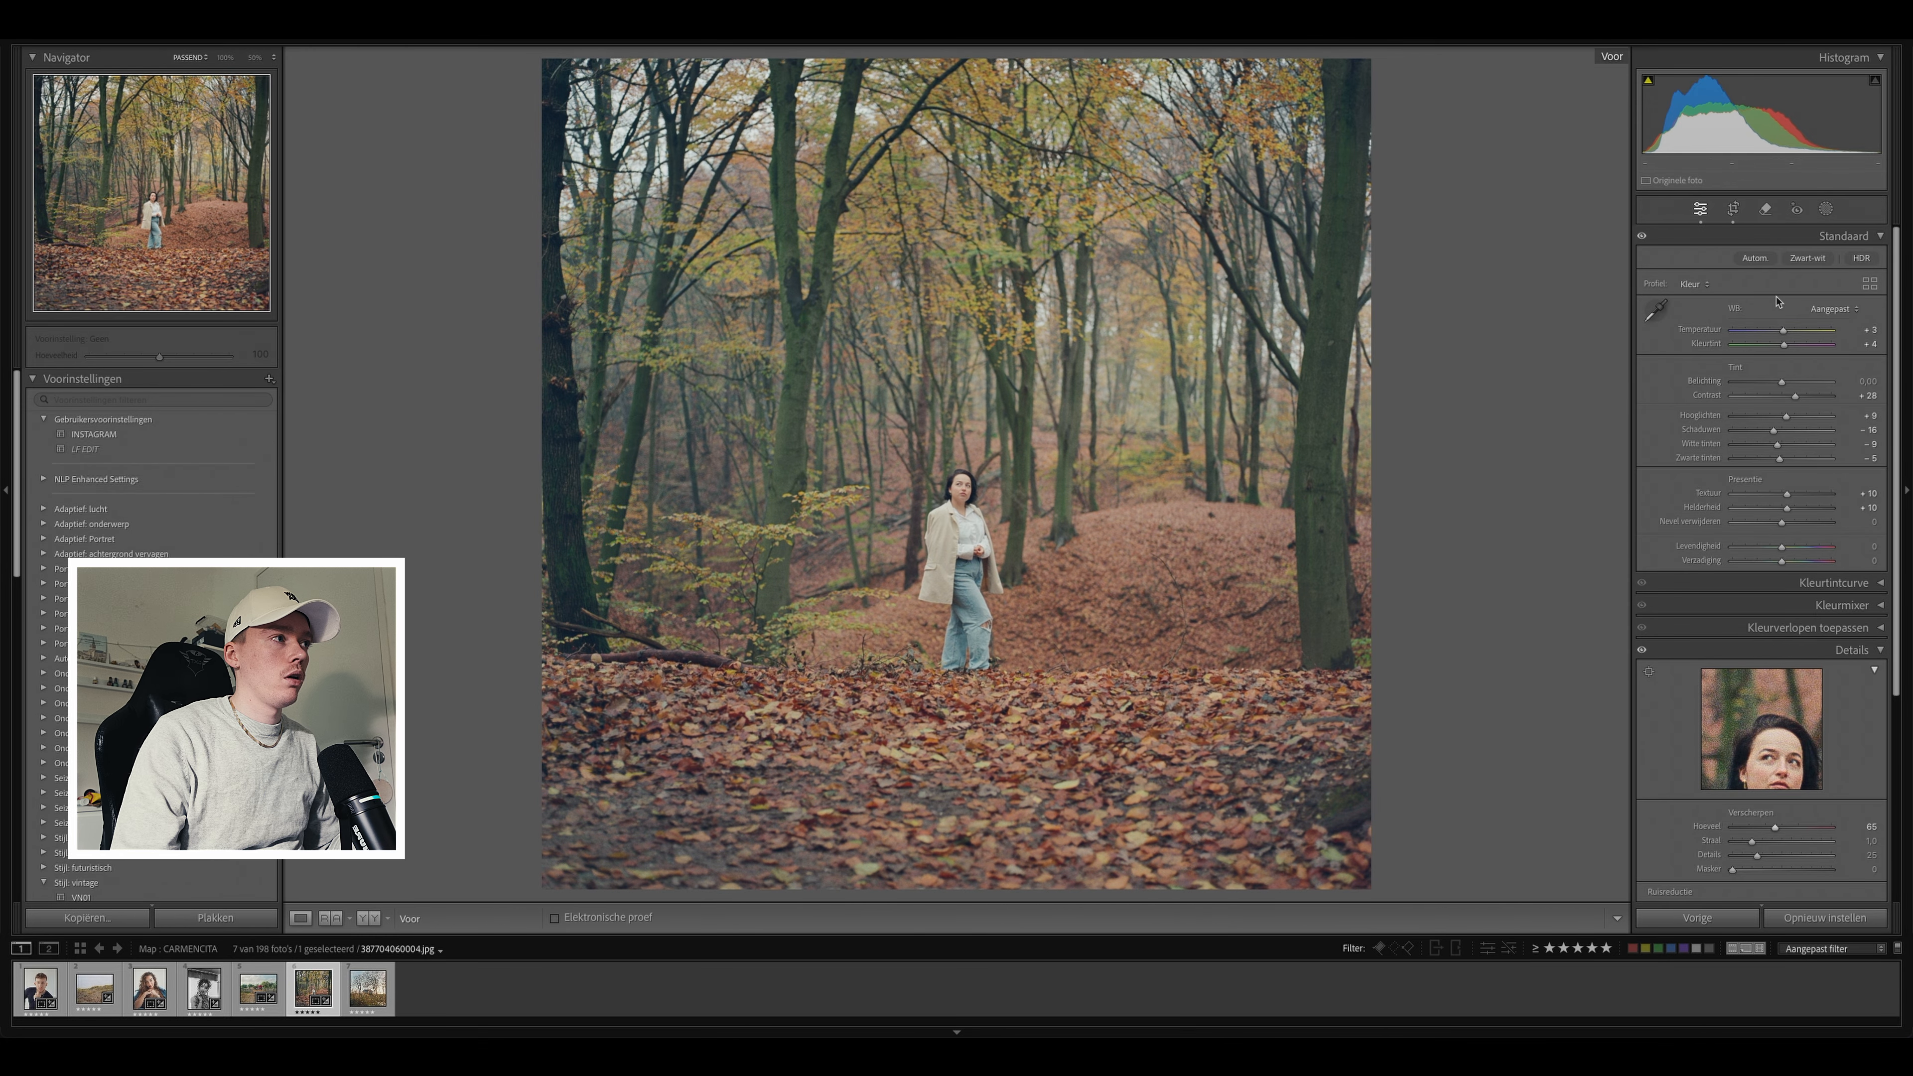
left_click(1827, 209)
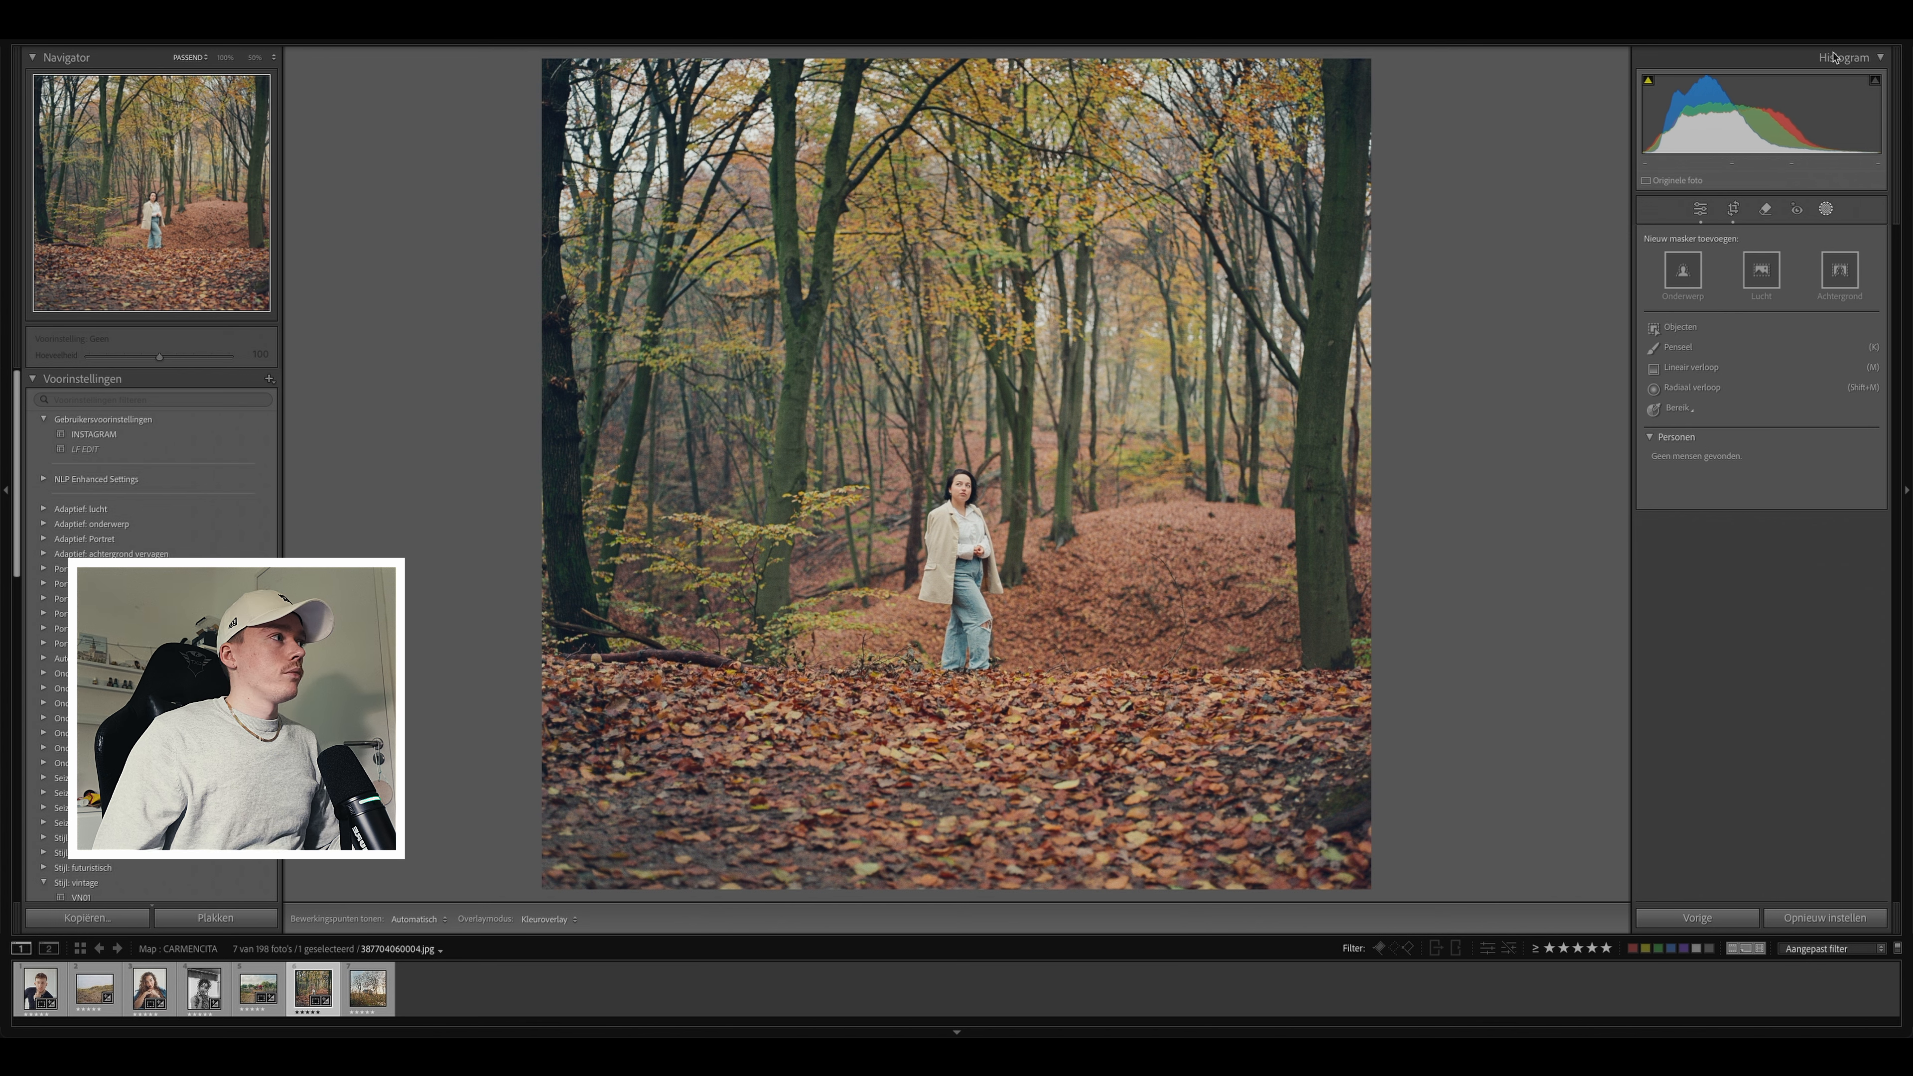
left_click(1826, 209)
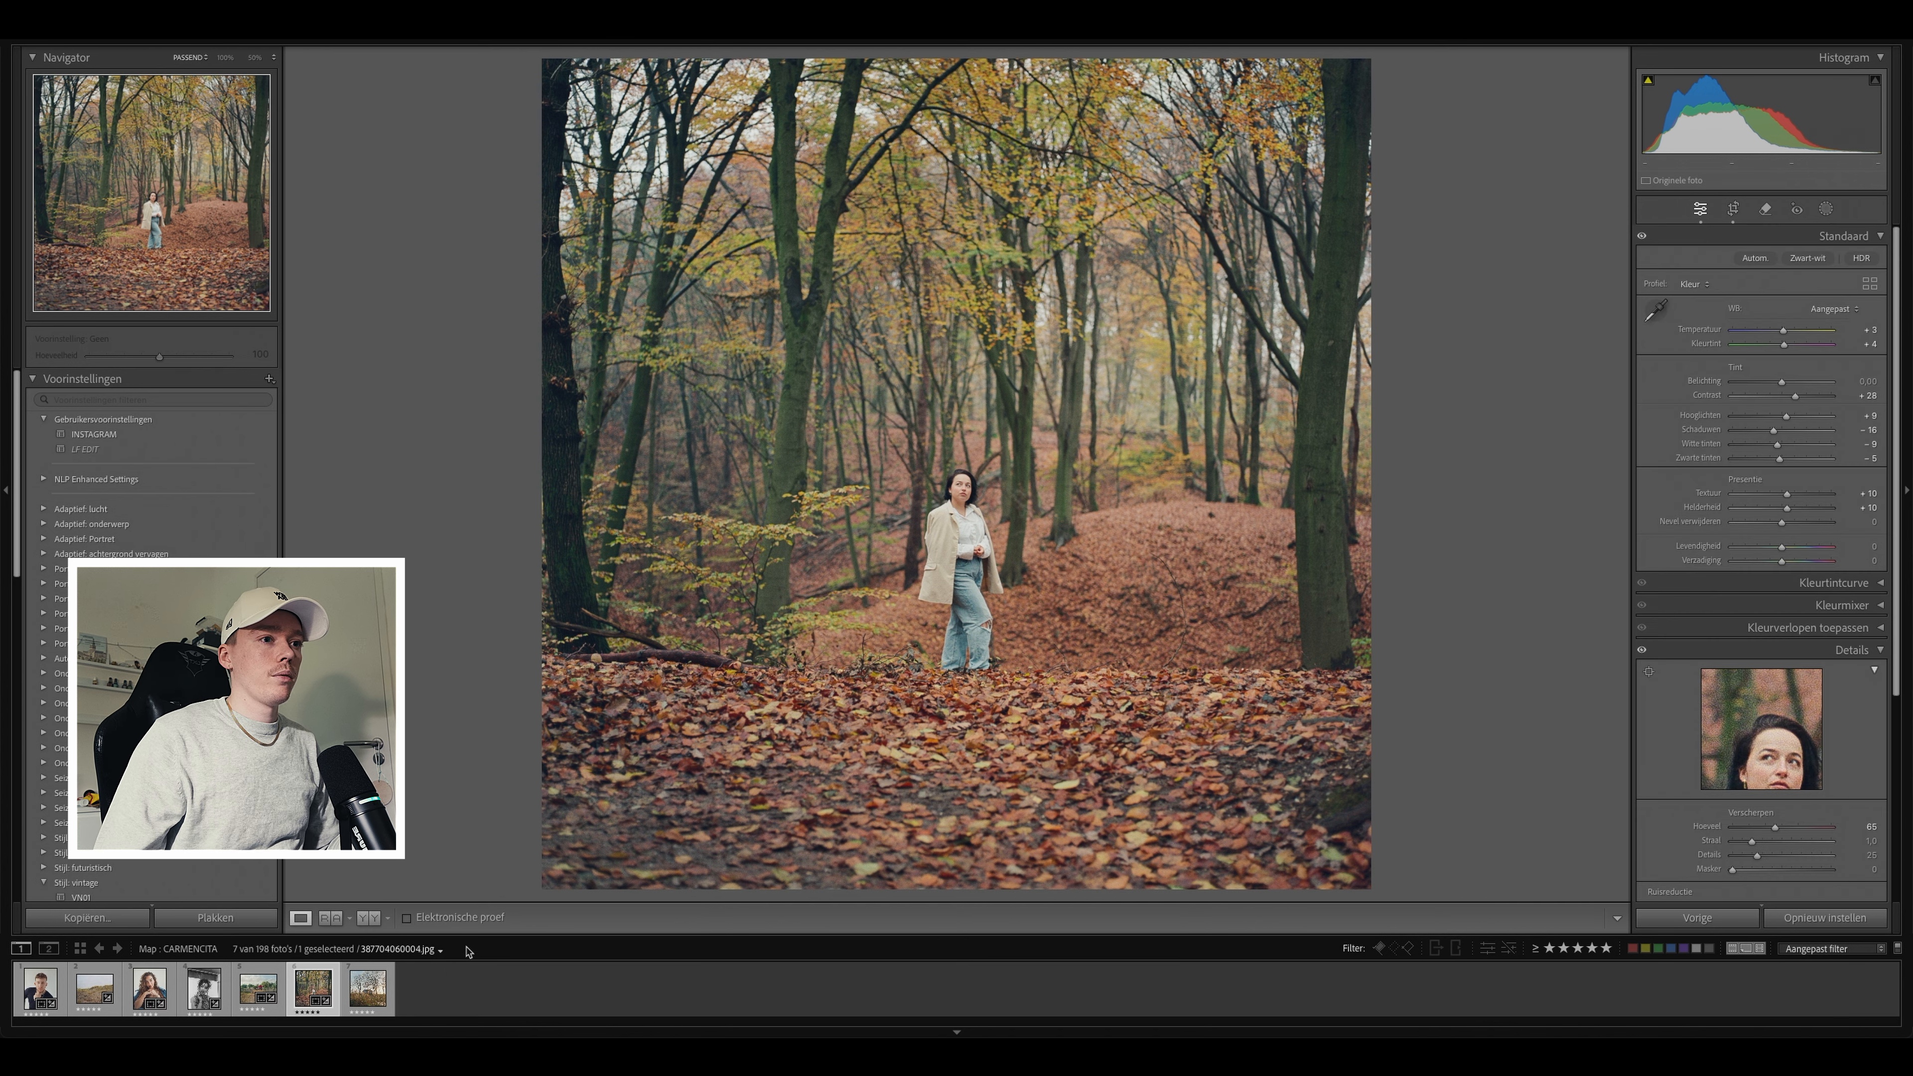
Step: Open the tree landscape for cropping and straighten it with a rotation angle of -0.18, keeping the square frame
left_click(369, 993)
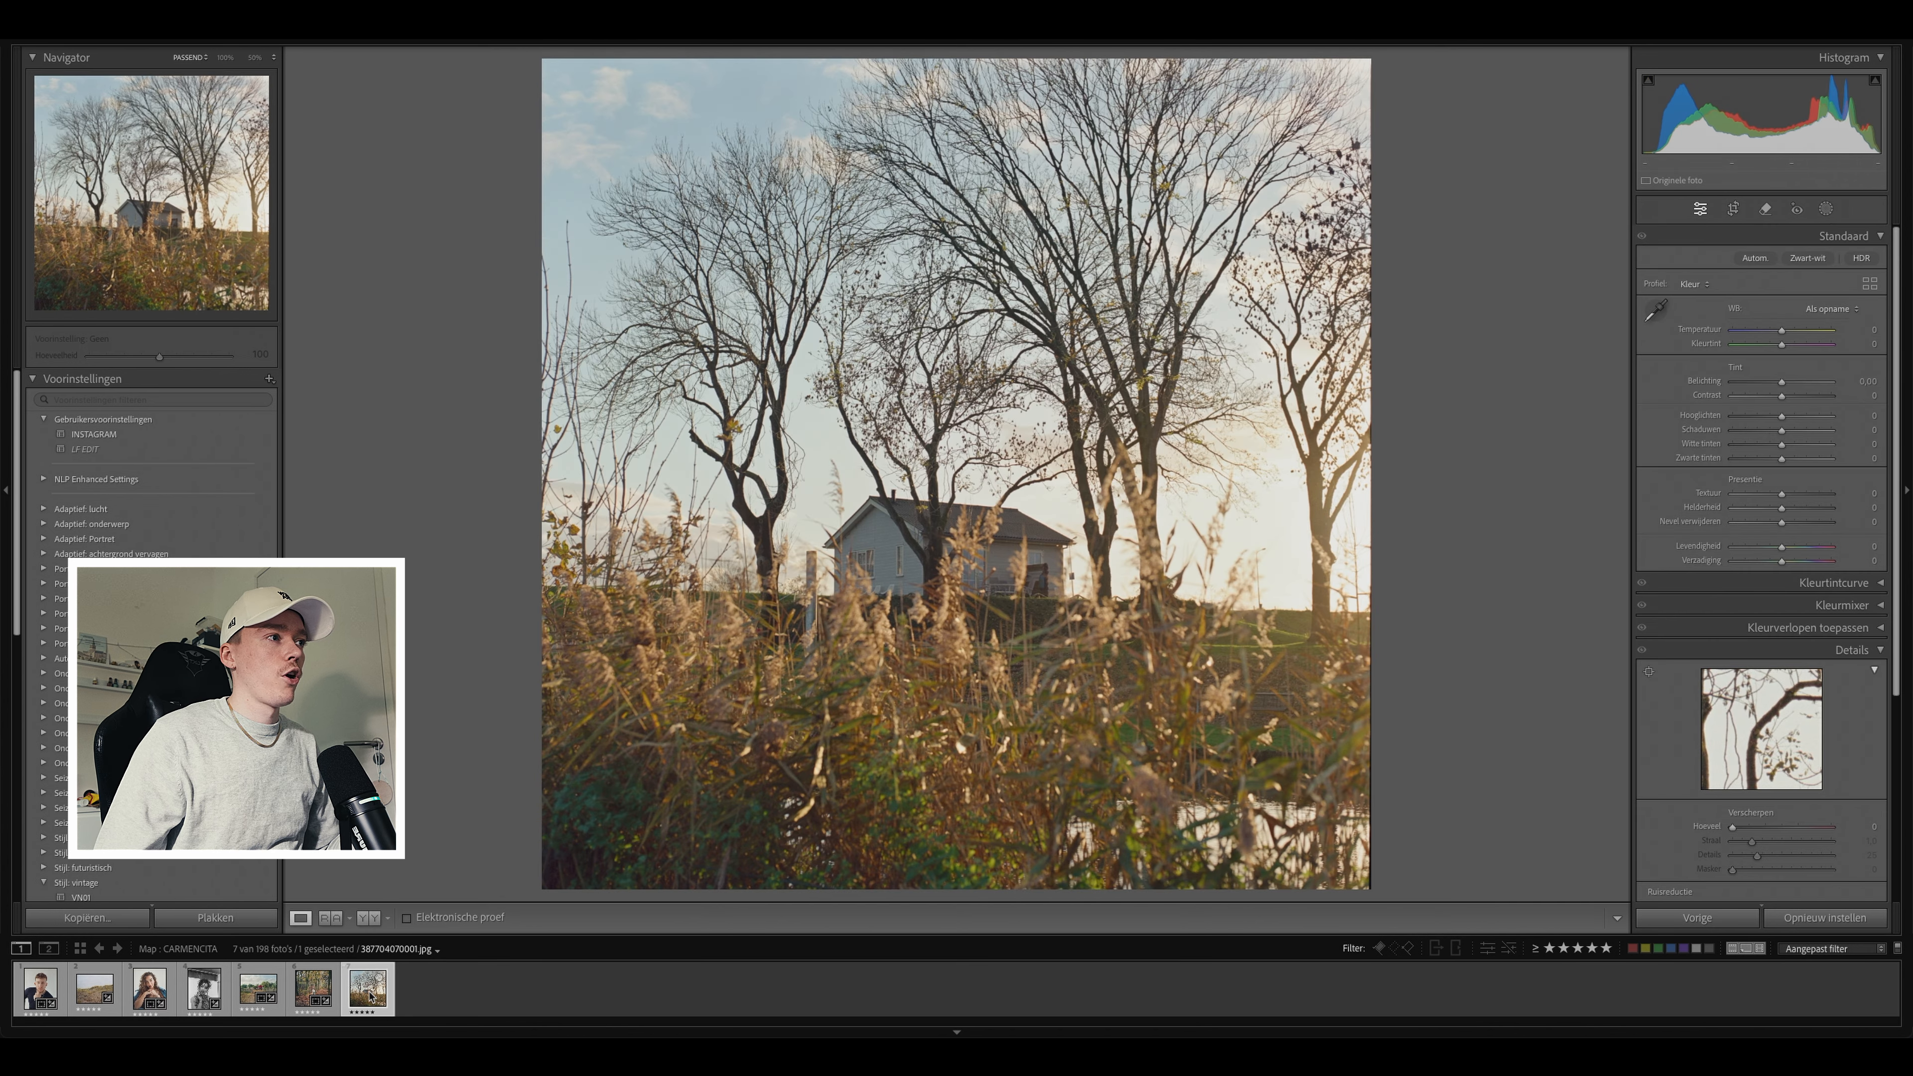
left_click(1734, 208)
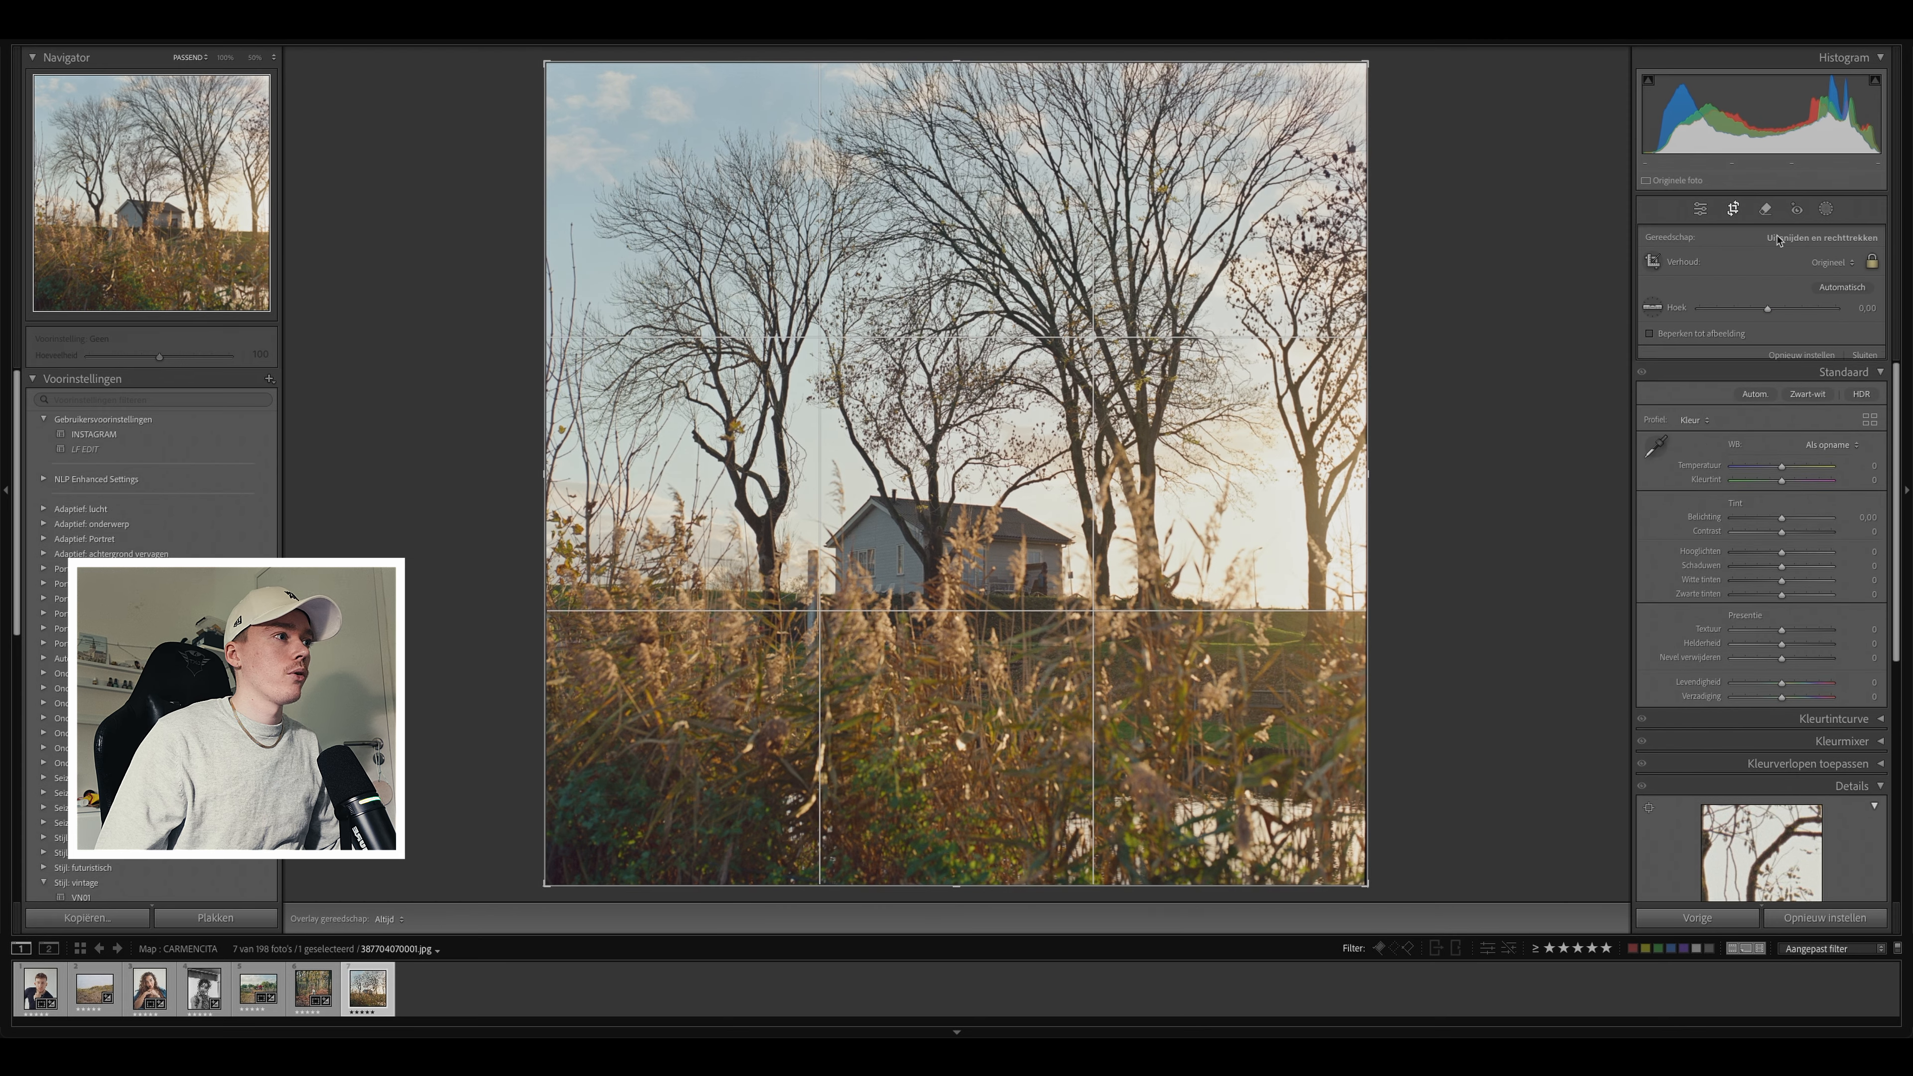
left_click_drag(1864, 308, 1861, 309)
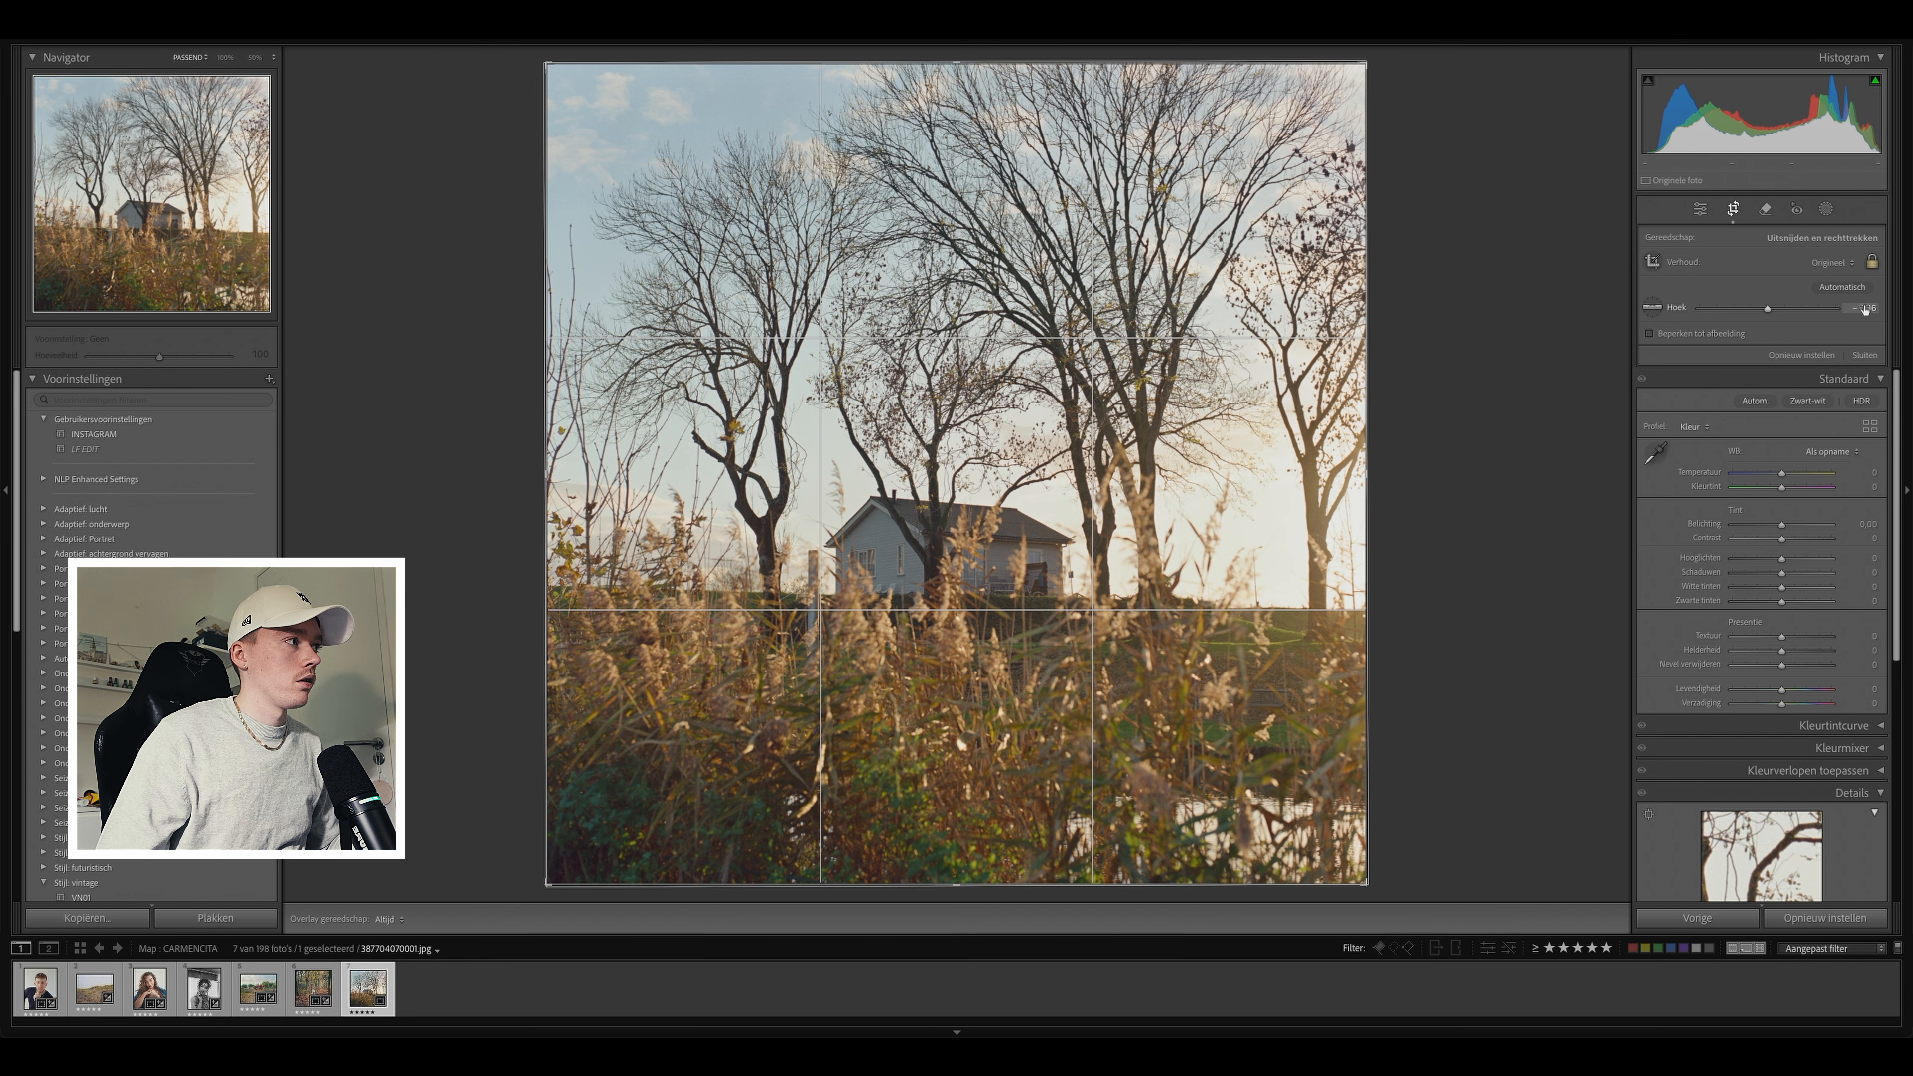
left_click_drag(1864, 309, 1863, 309)
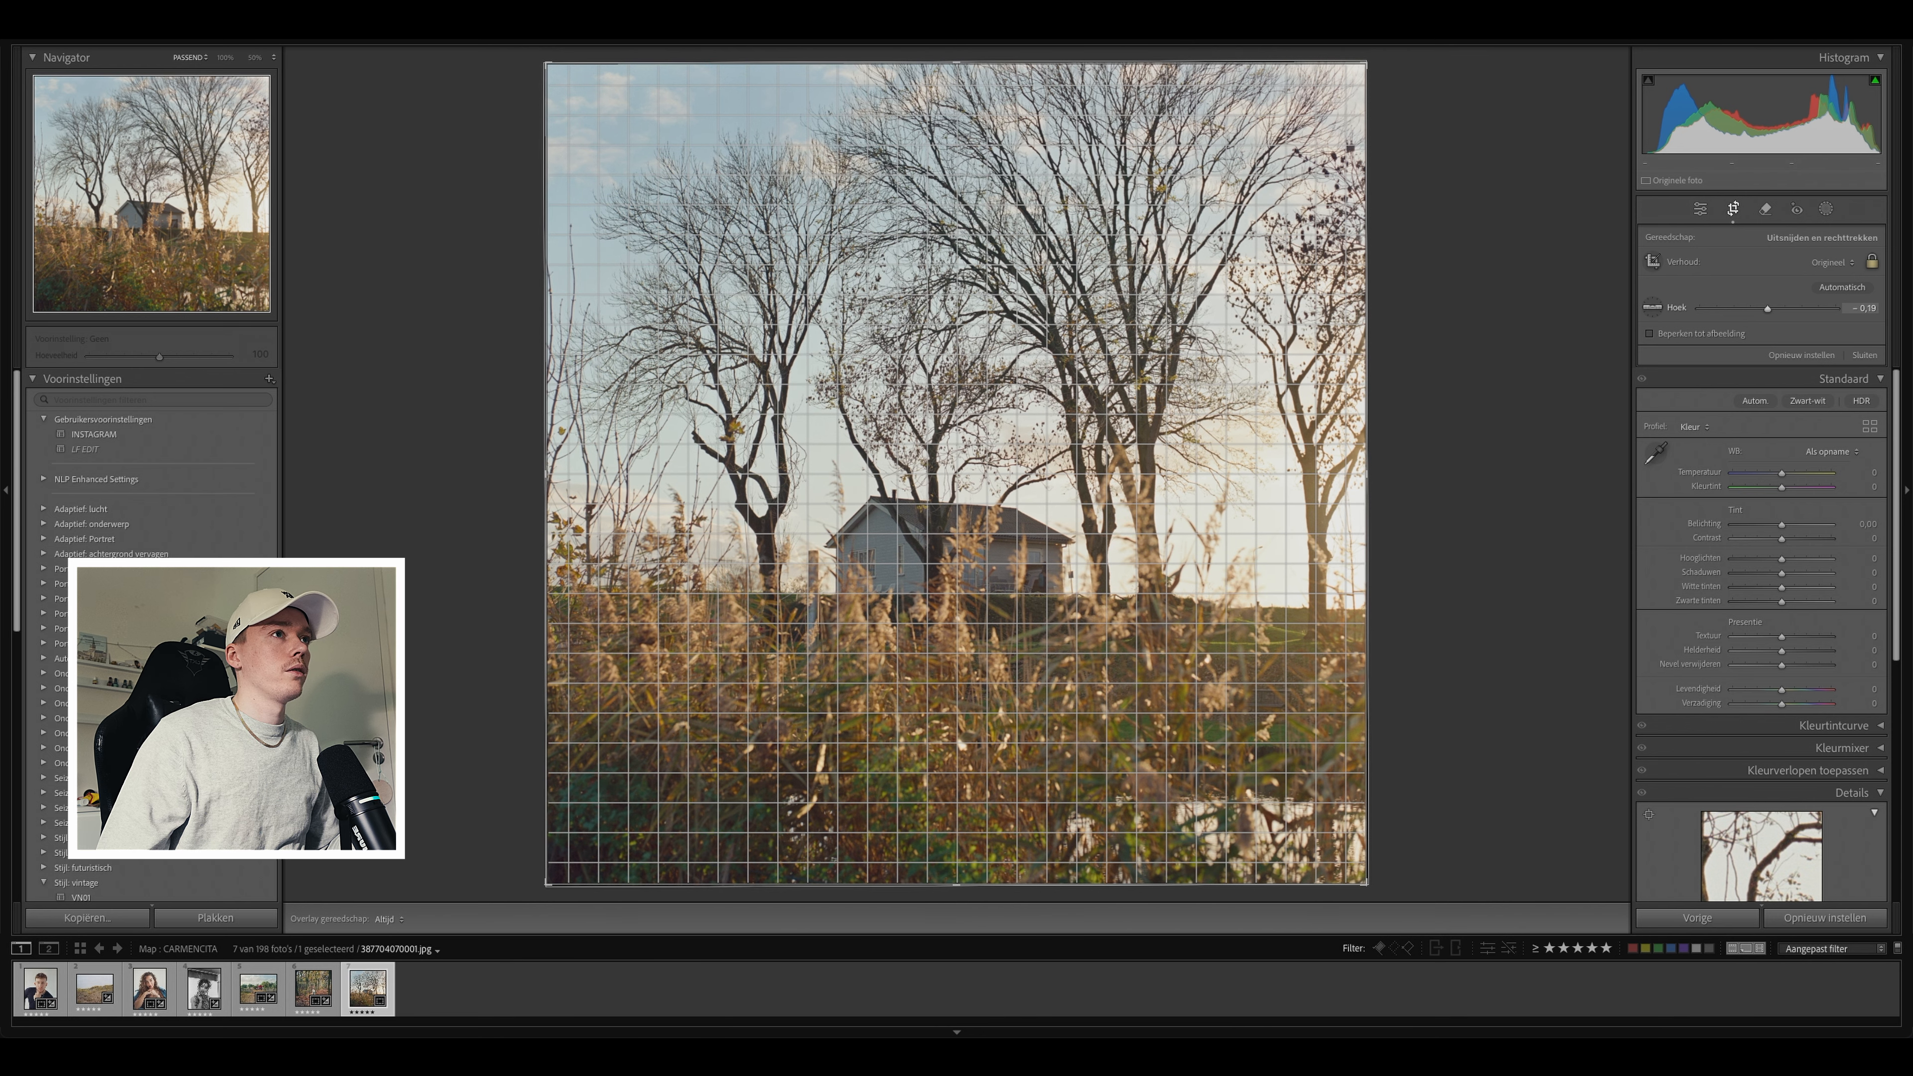
left_click_drag(1863, 309, 1864, 308)
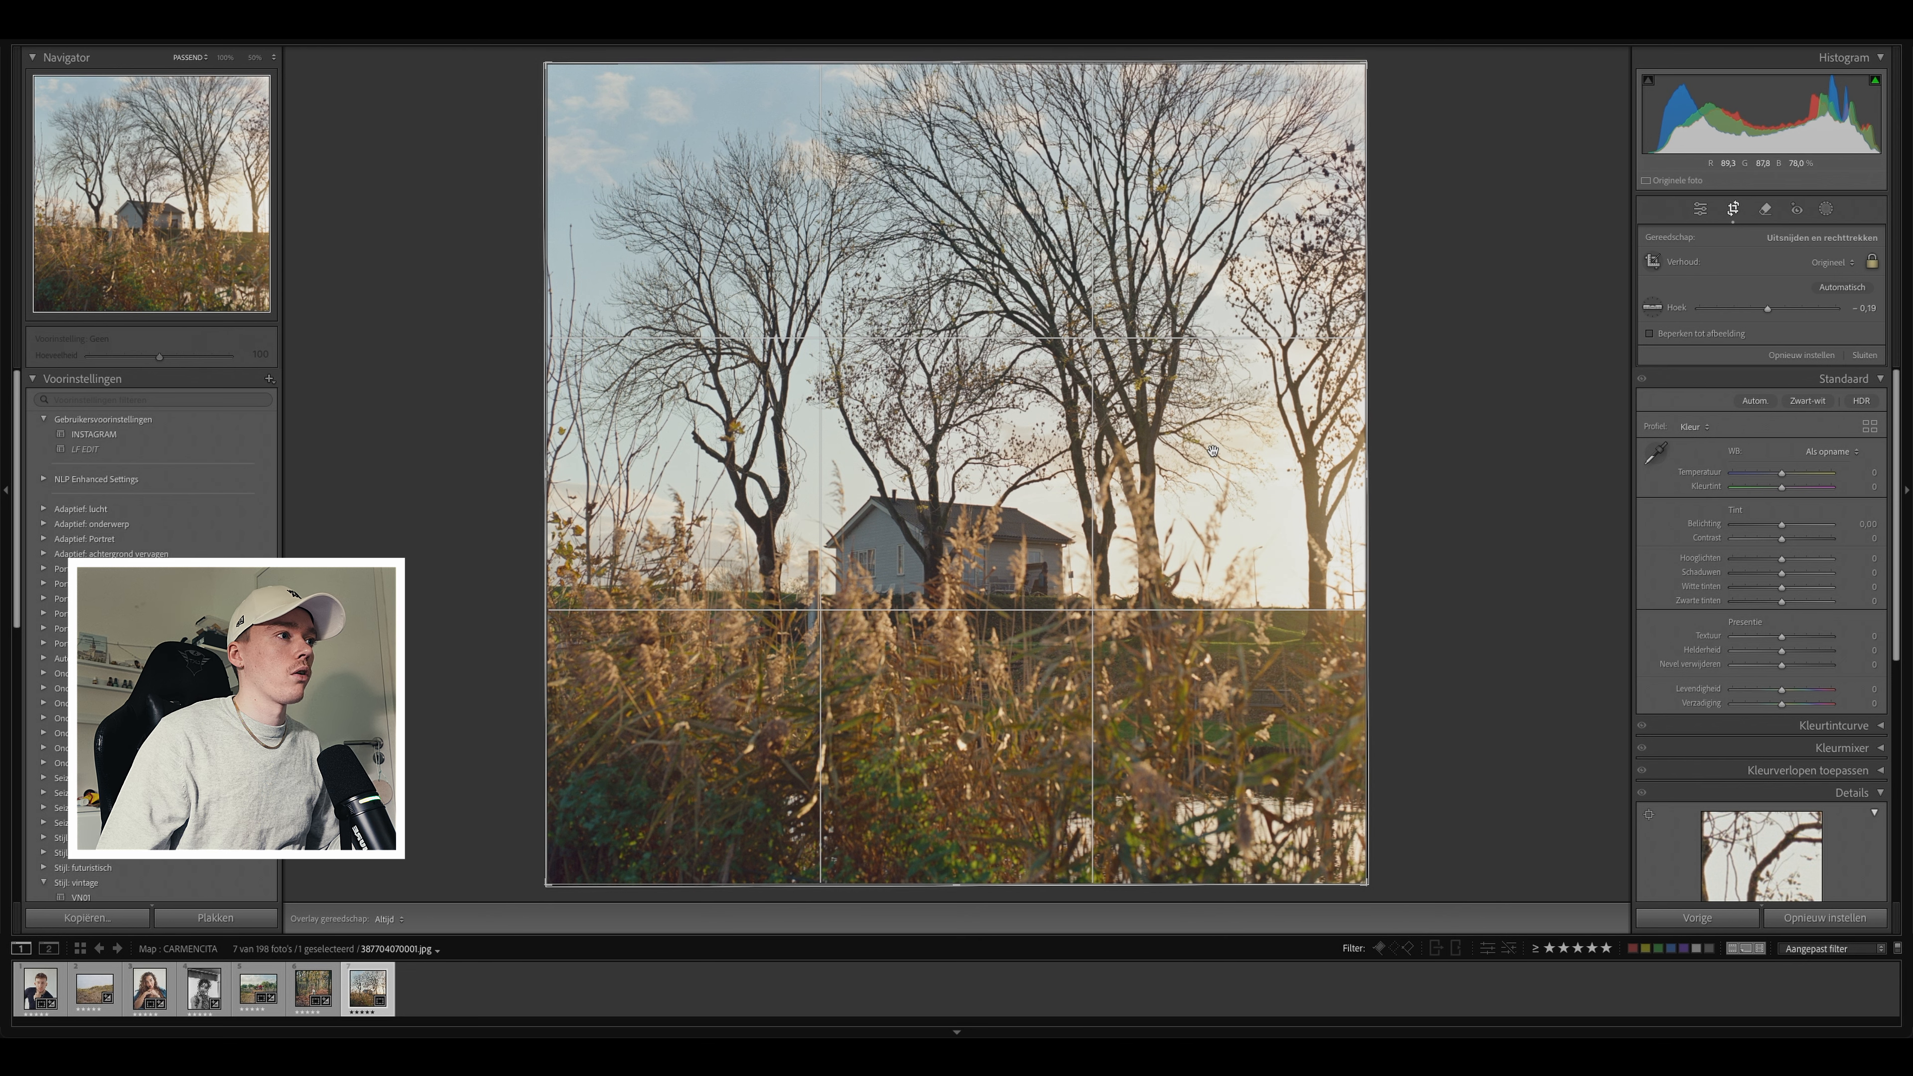
key("Return")
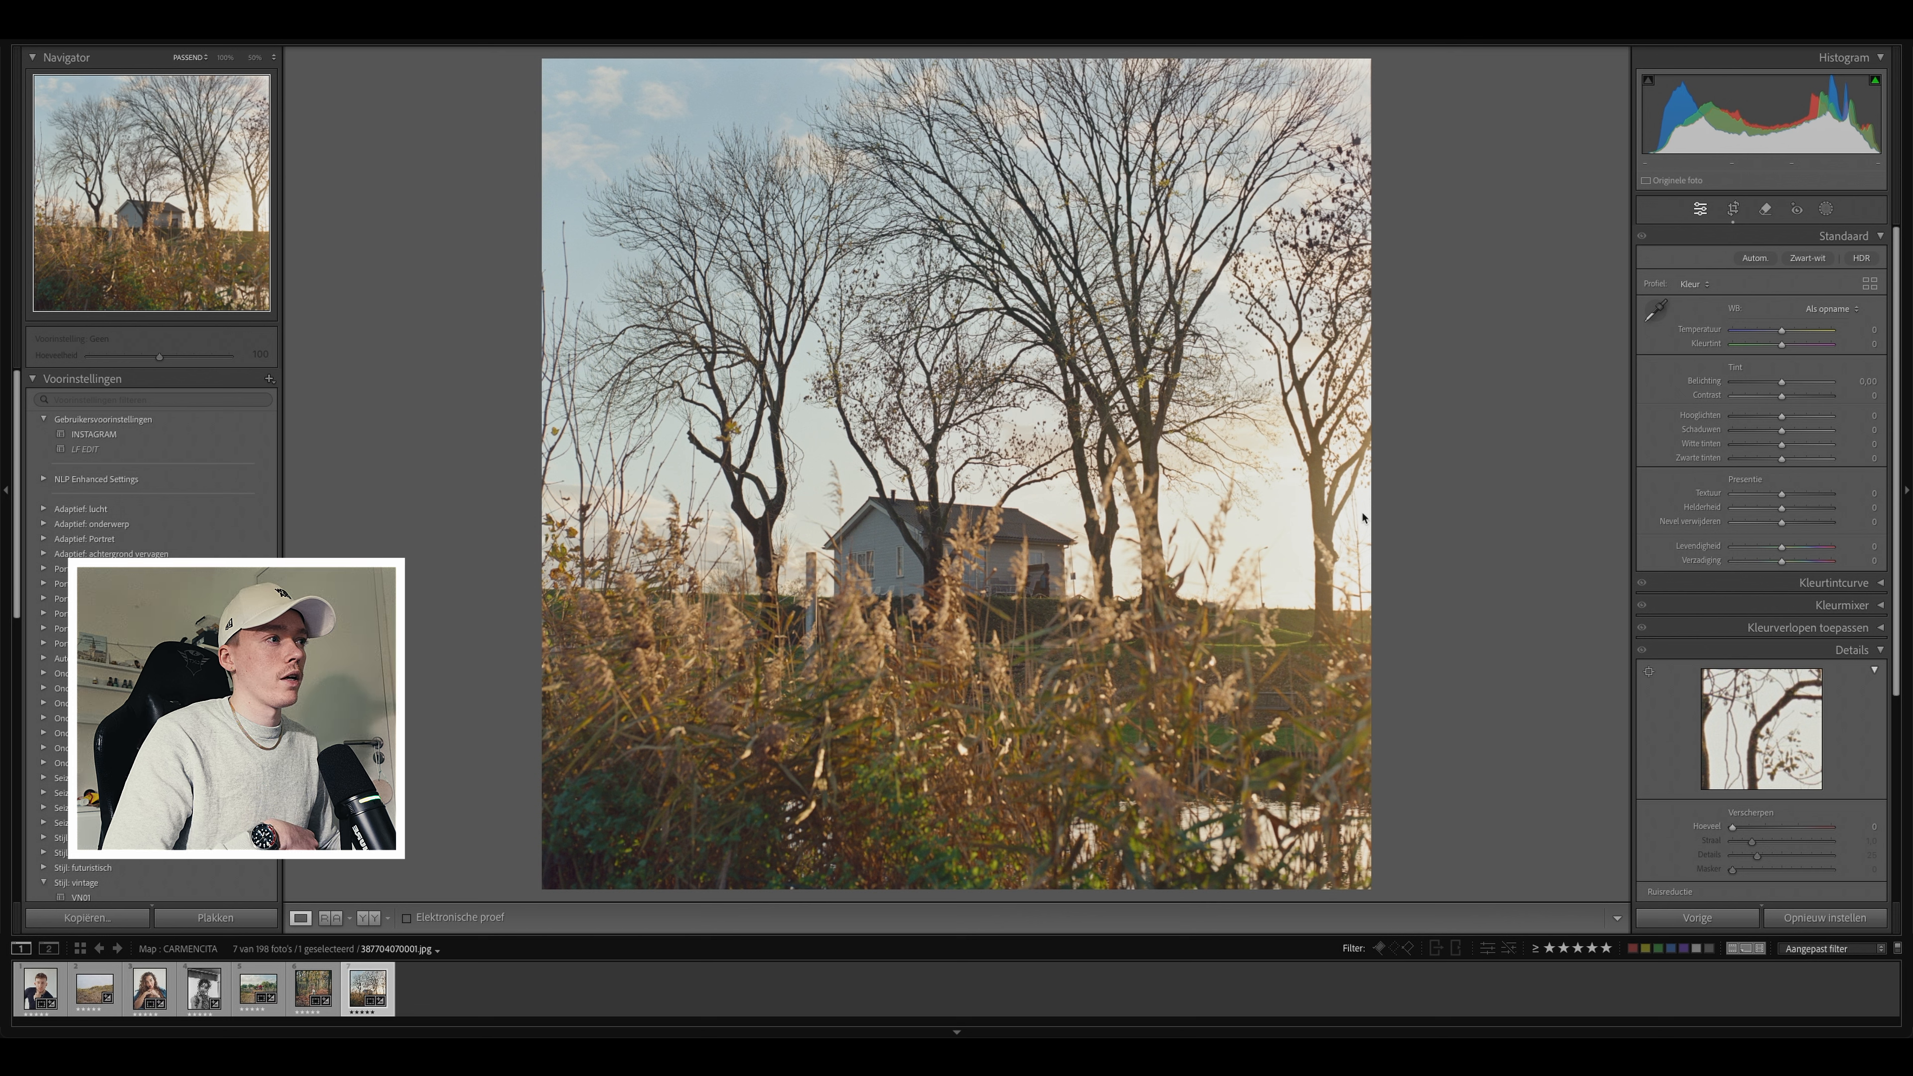
Step: Try highlights -48, shadows -23 and contrast +24 on the tree landscape, reset the contrast and compare with the original
left_click_drag(1782, 420, 1757, 426)
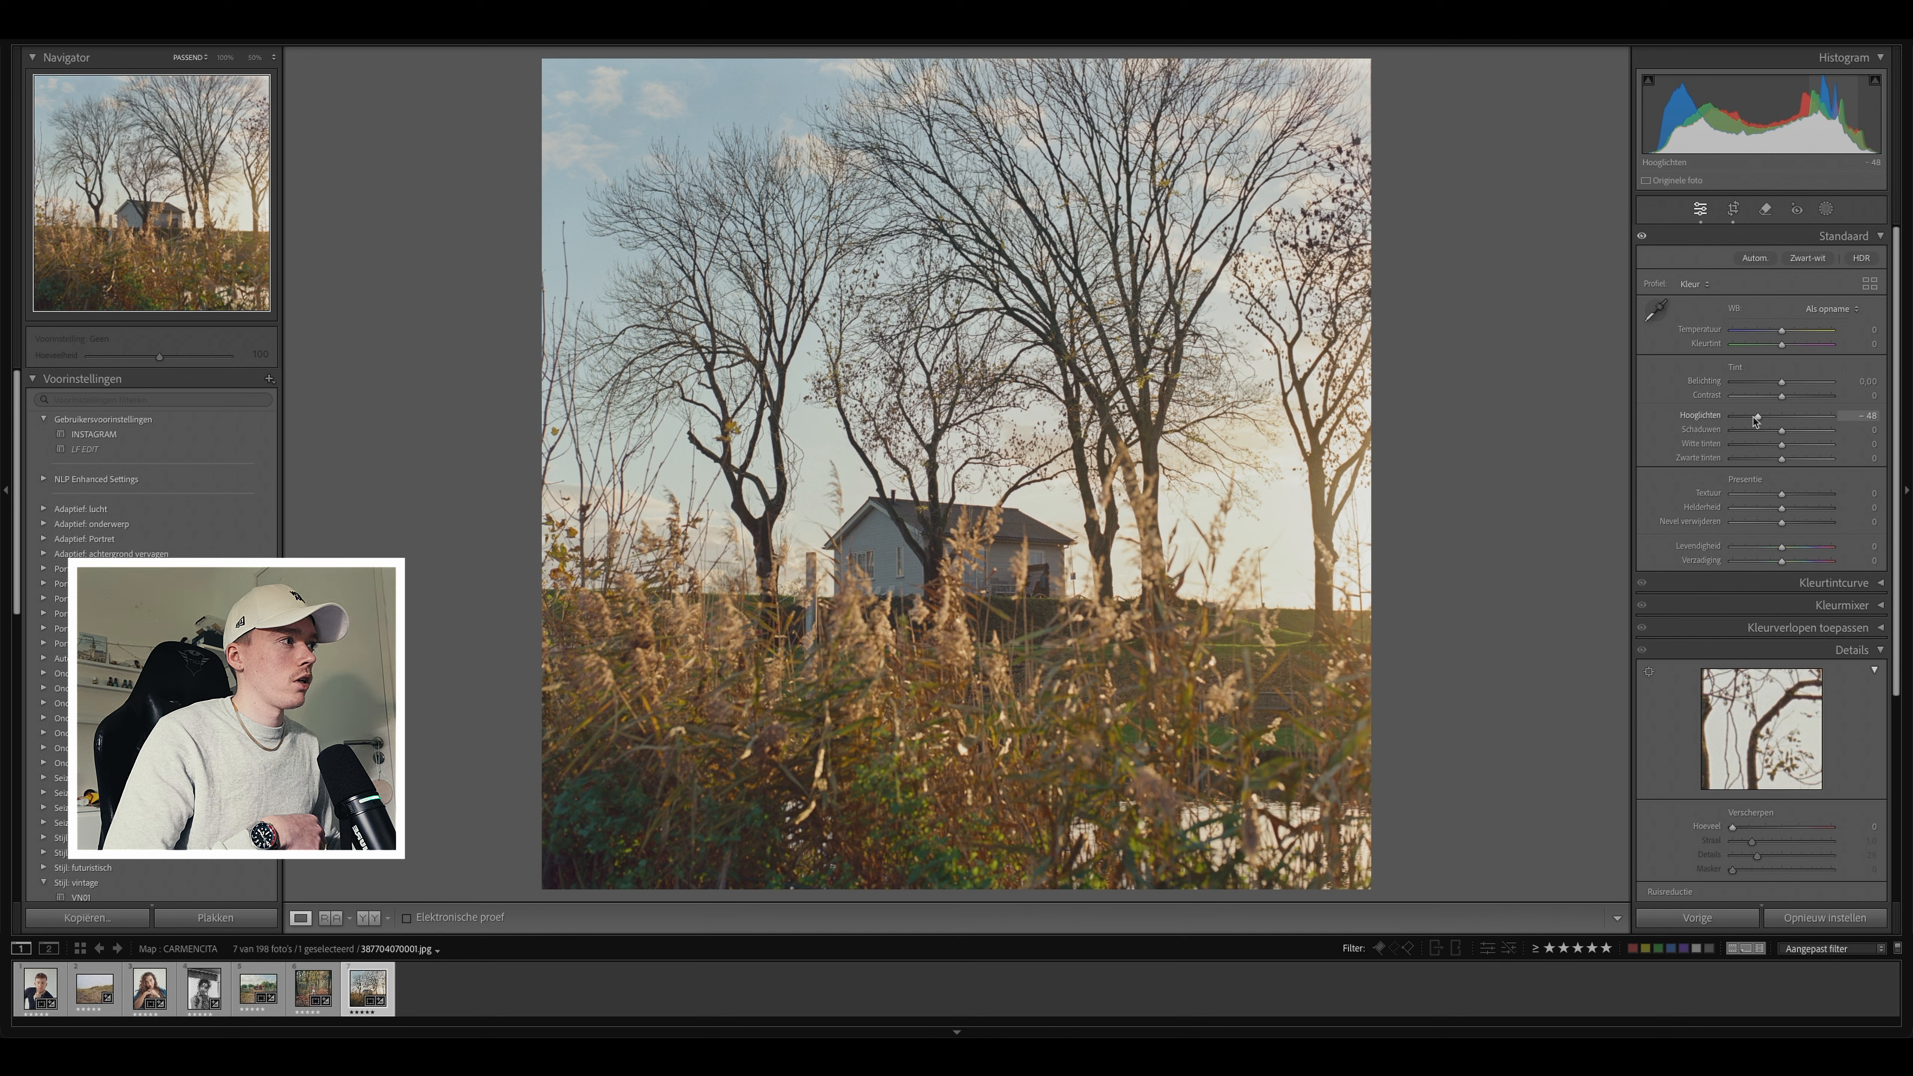
left_click_drag(1782, 431, 1771, 442)
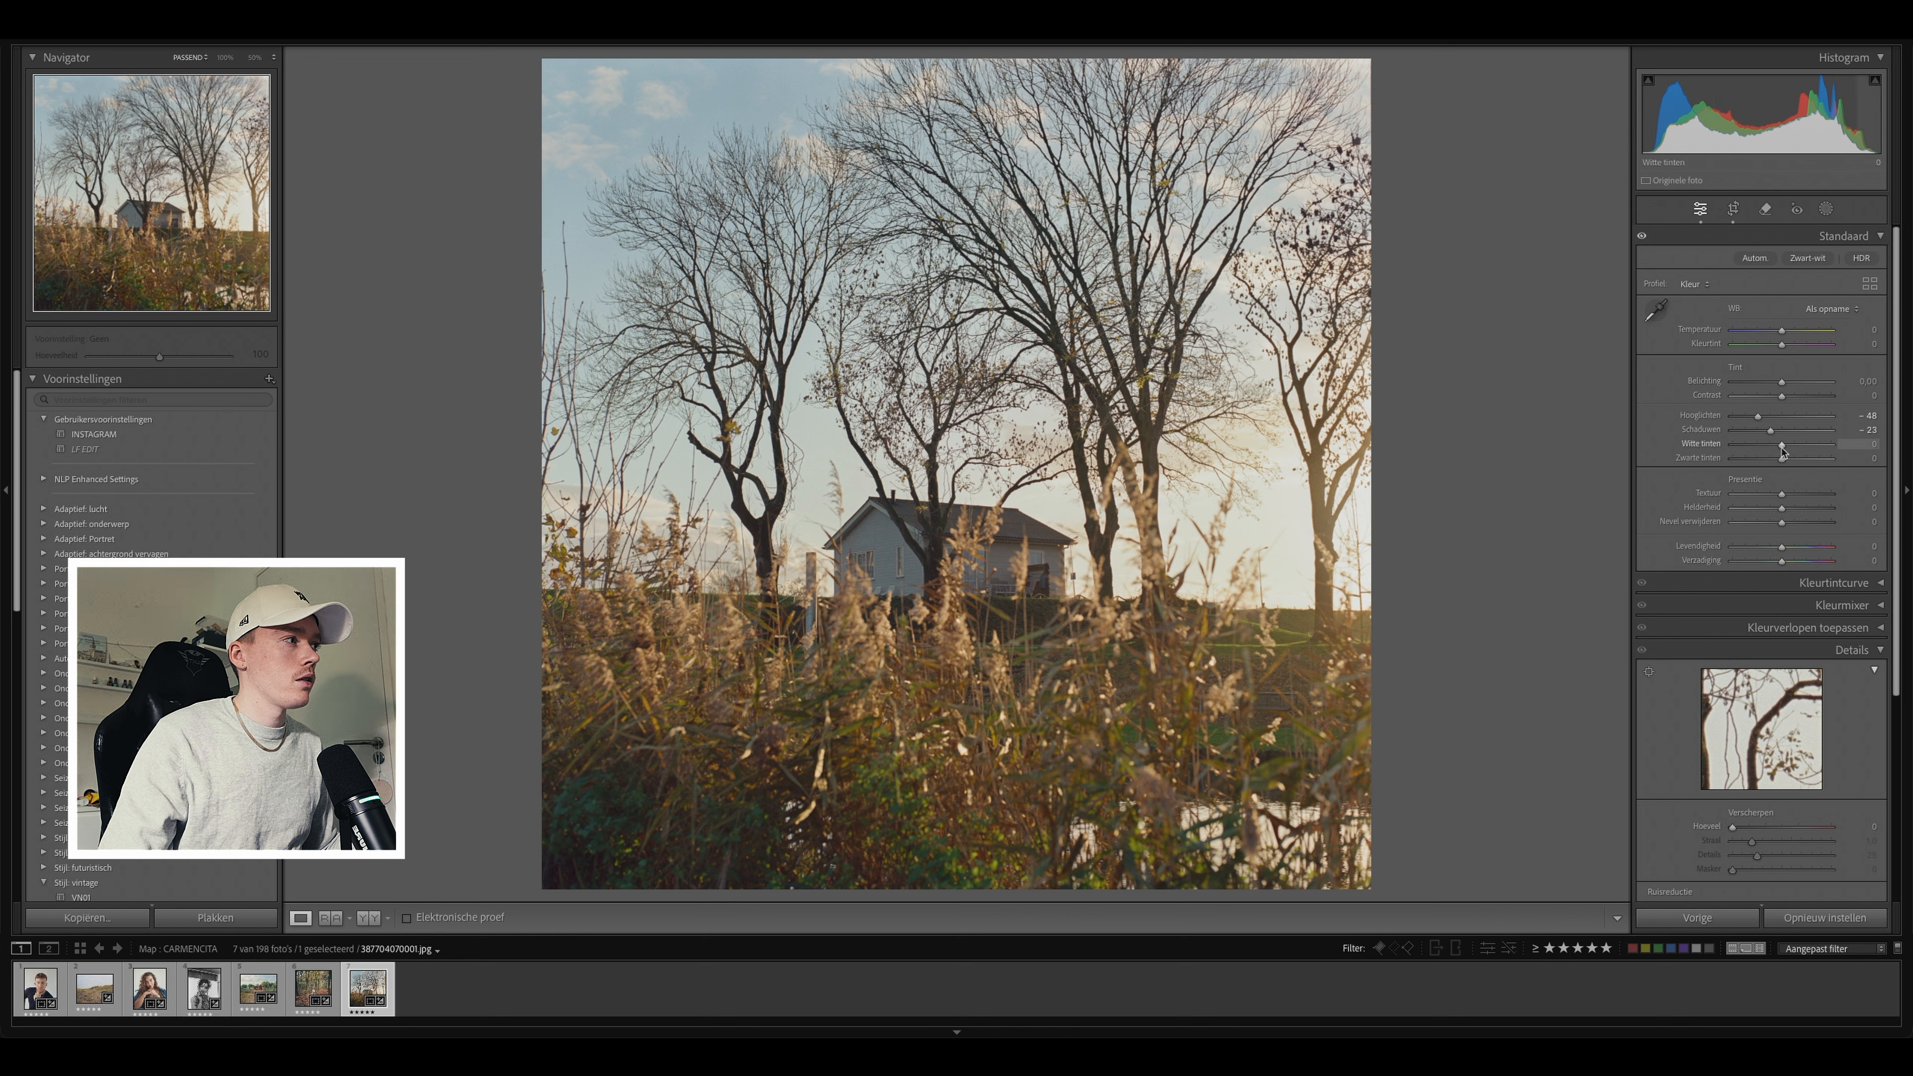
left_click_drag(1782, 398, 1795, 398)
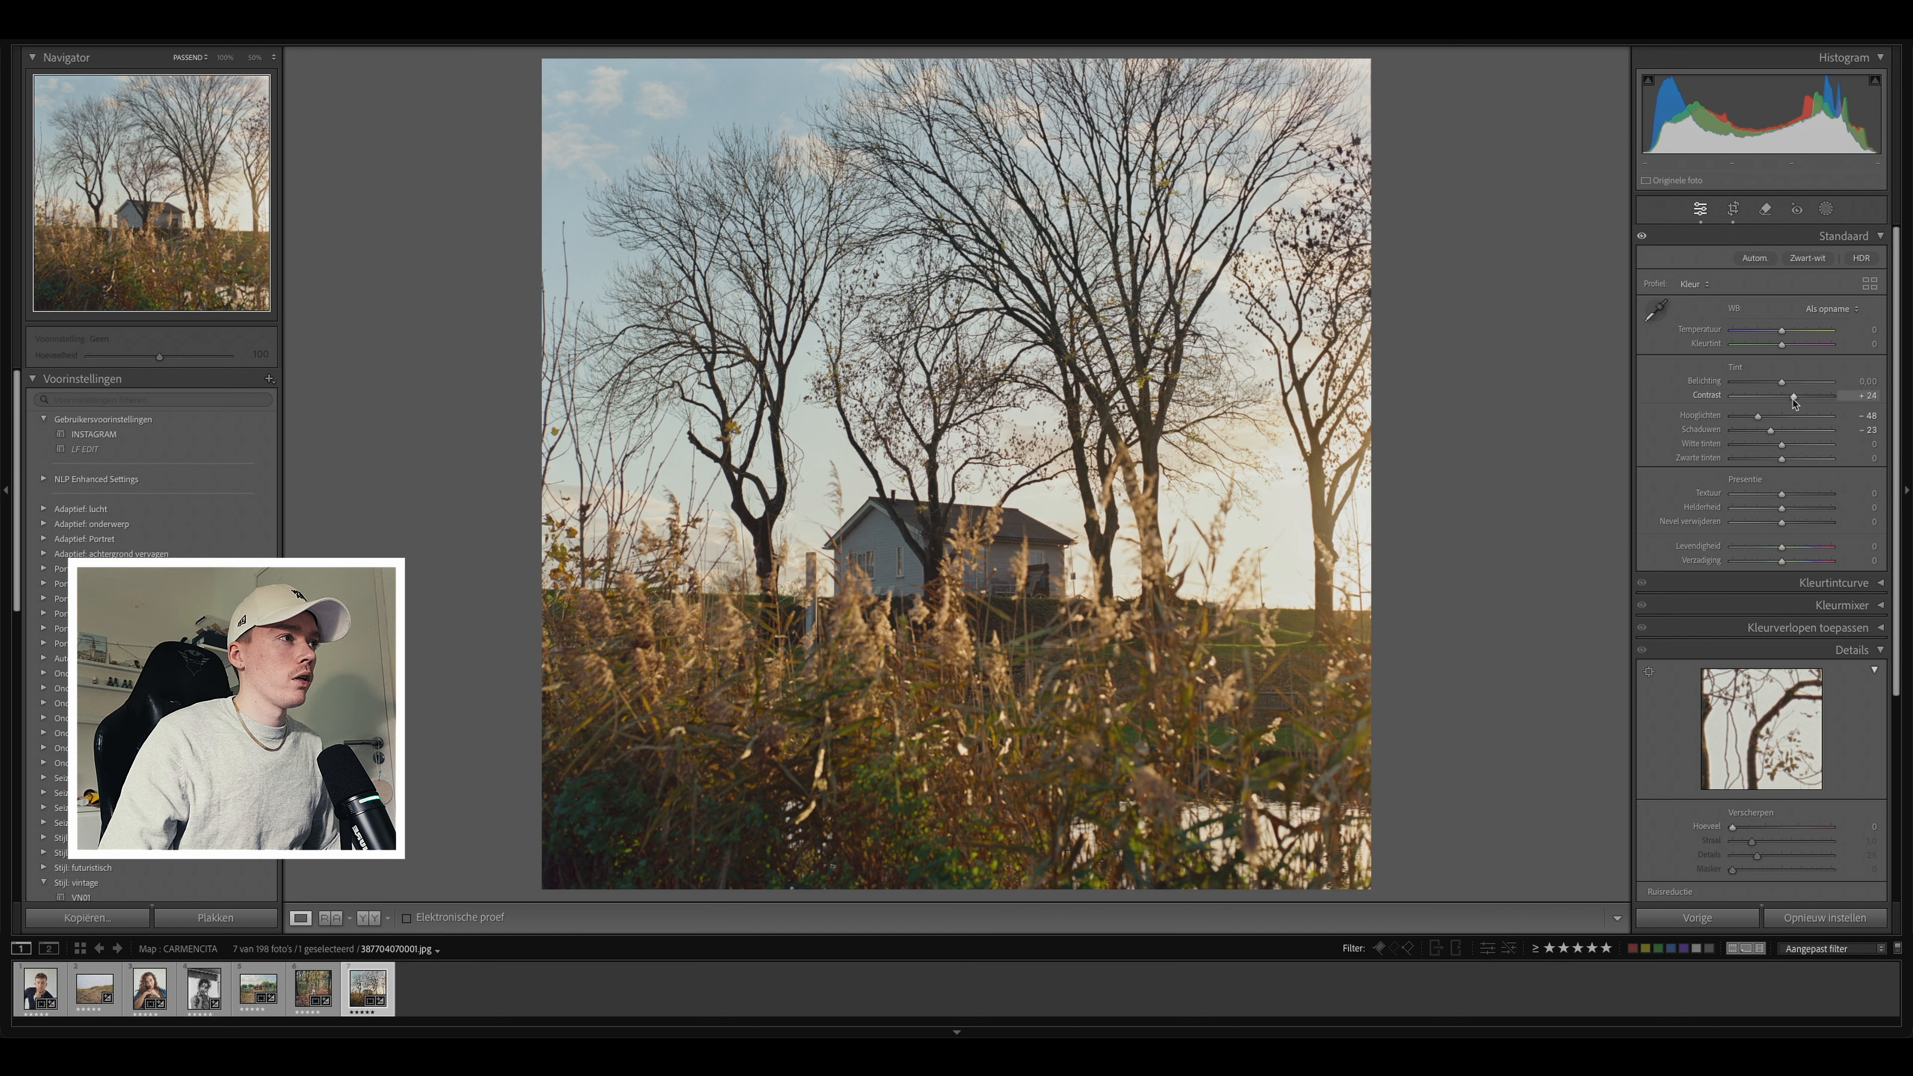
double_click(1794, 400)
key("backslash")
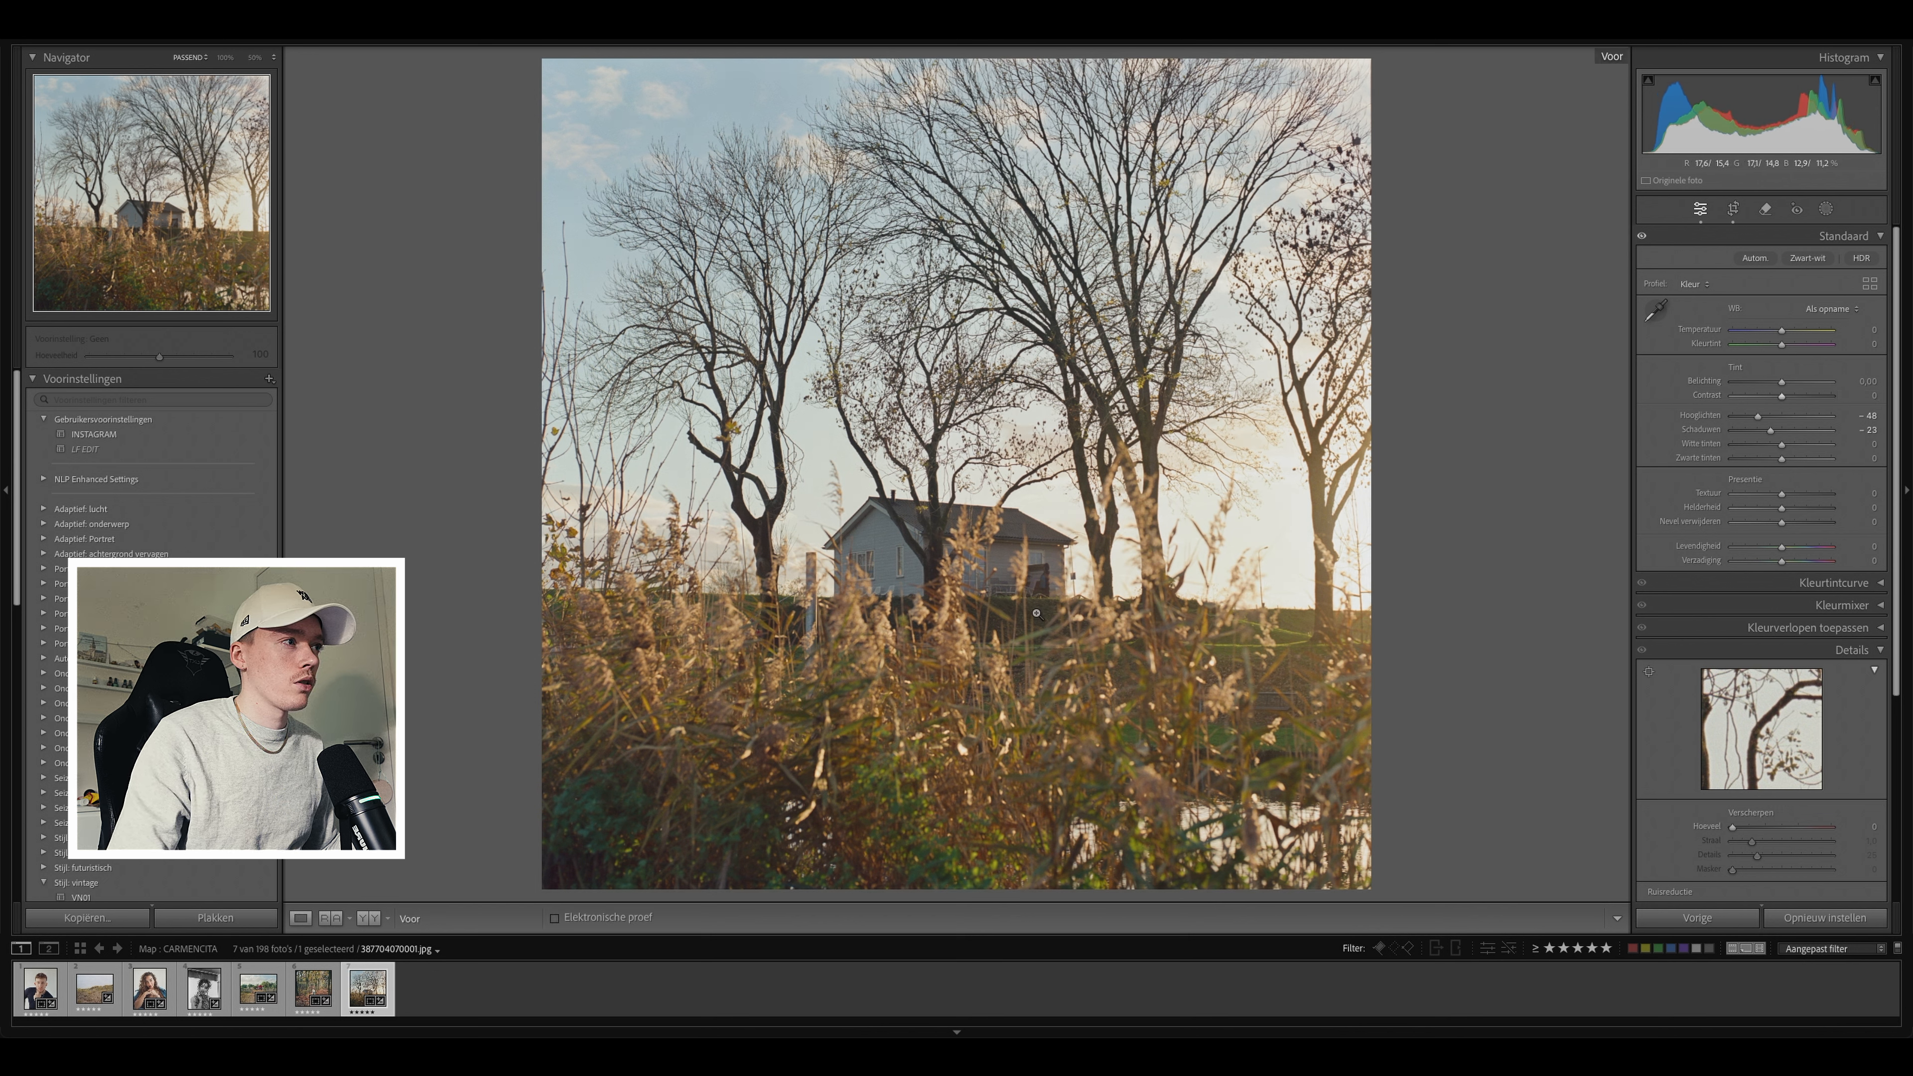
key("backslash")
key("backslash")
key("backslash")
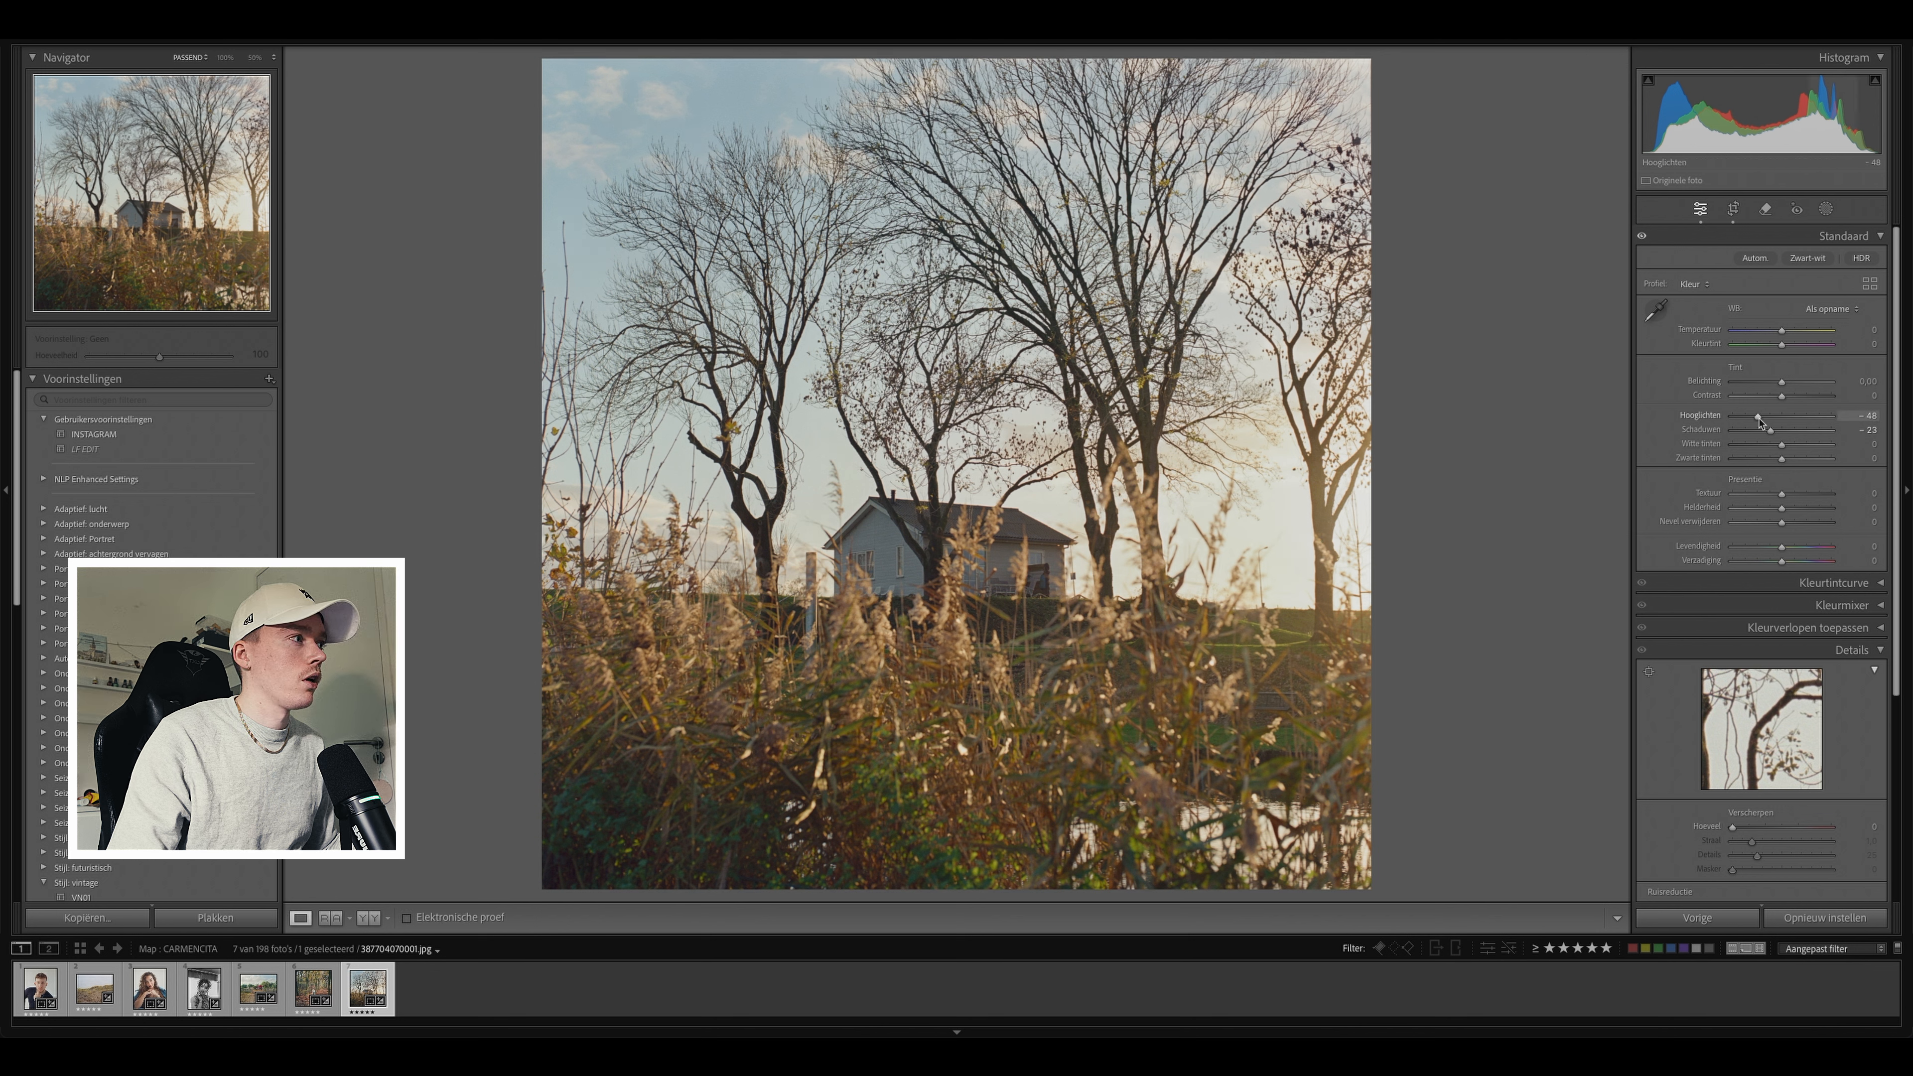
Step: Set the tree landscape's highlights to -16 and shadows to -18, and compare the result with the original
left_click_drag(1760, 422, 1776, 419)
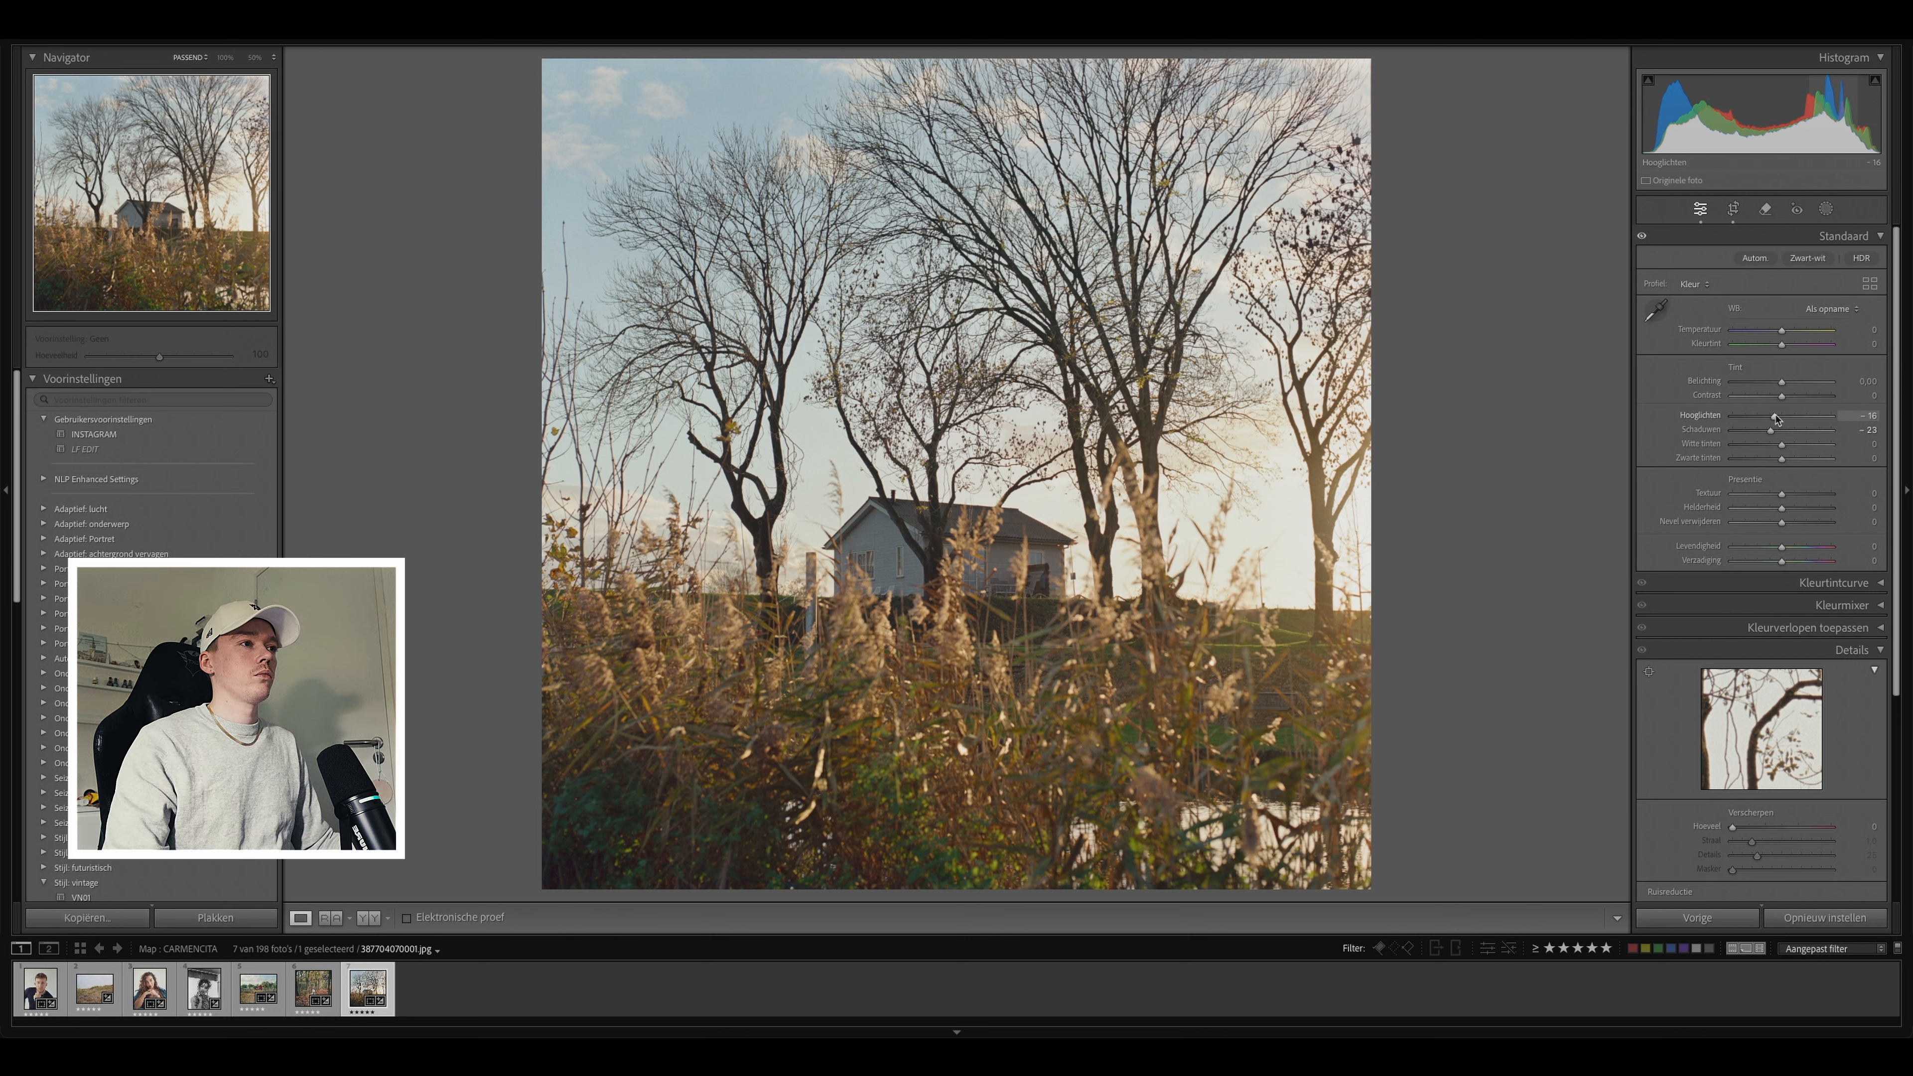
left_click_drag(1771, 431, 1774, 434)
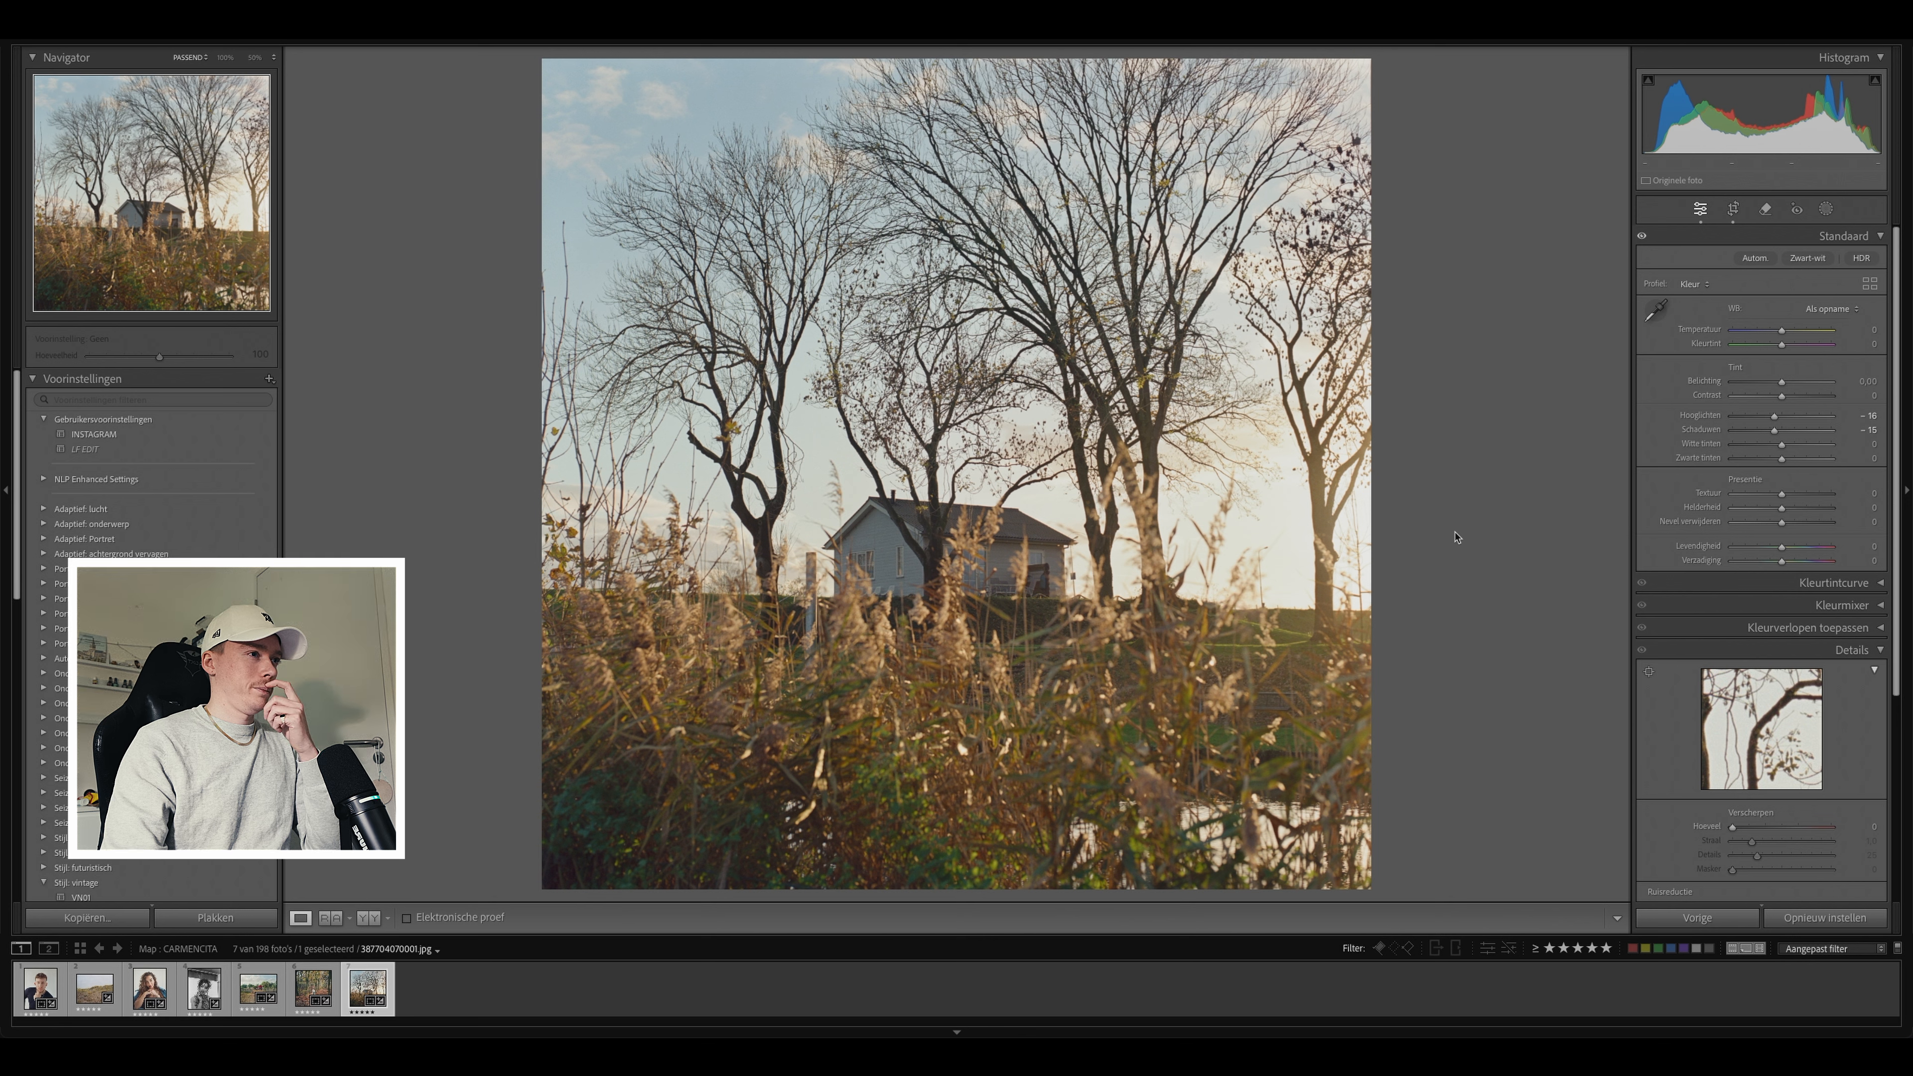
left_click_drag(1775, 431, 1768, 445)
key("backslash")
key("backslash")
key("backslash")
key("backslash")
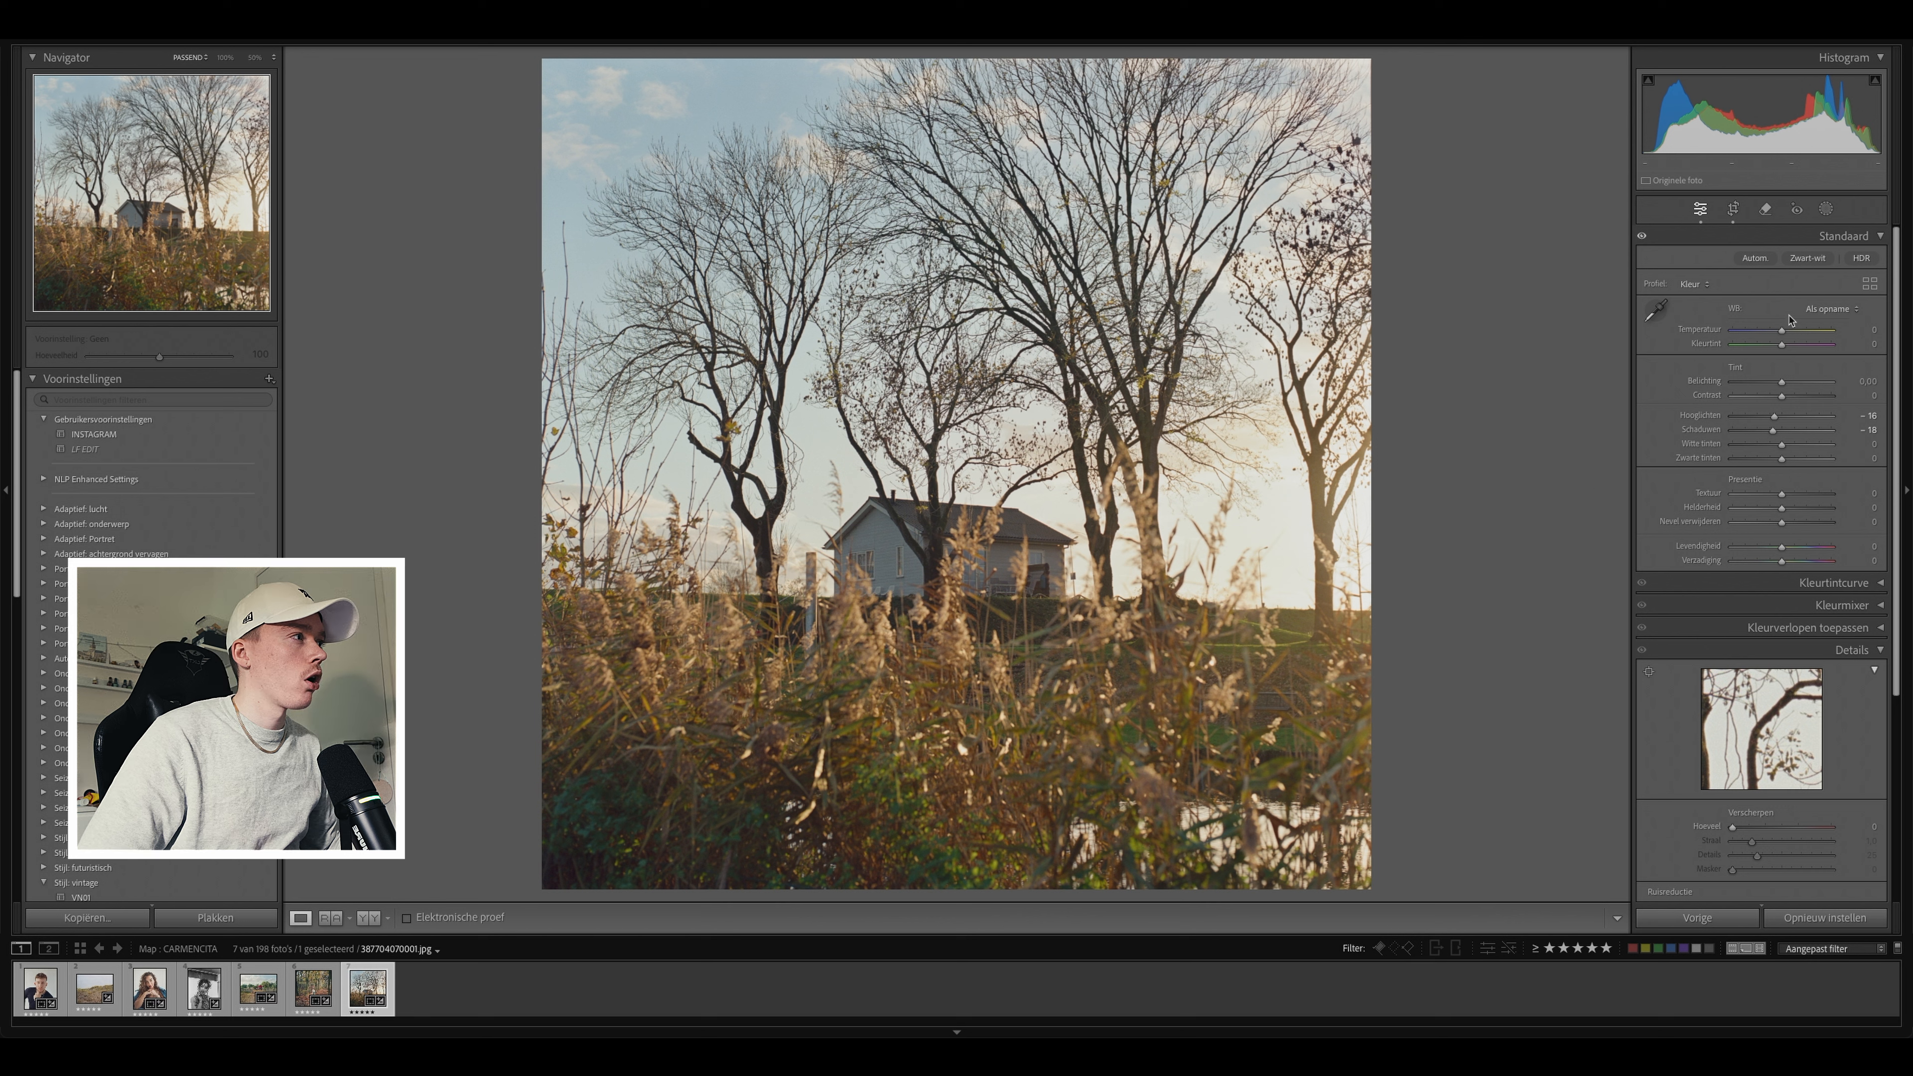
Step: Set the tree landscape's temperature to +2 and tint to +3, and compare the result with the original
left_click_drag(1782, 337, 1784, 337)
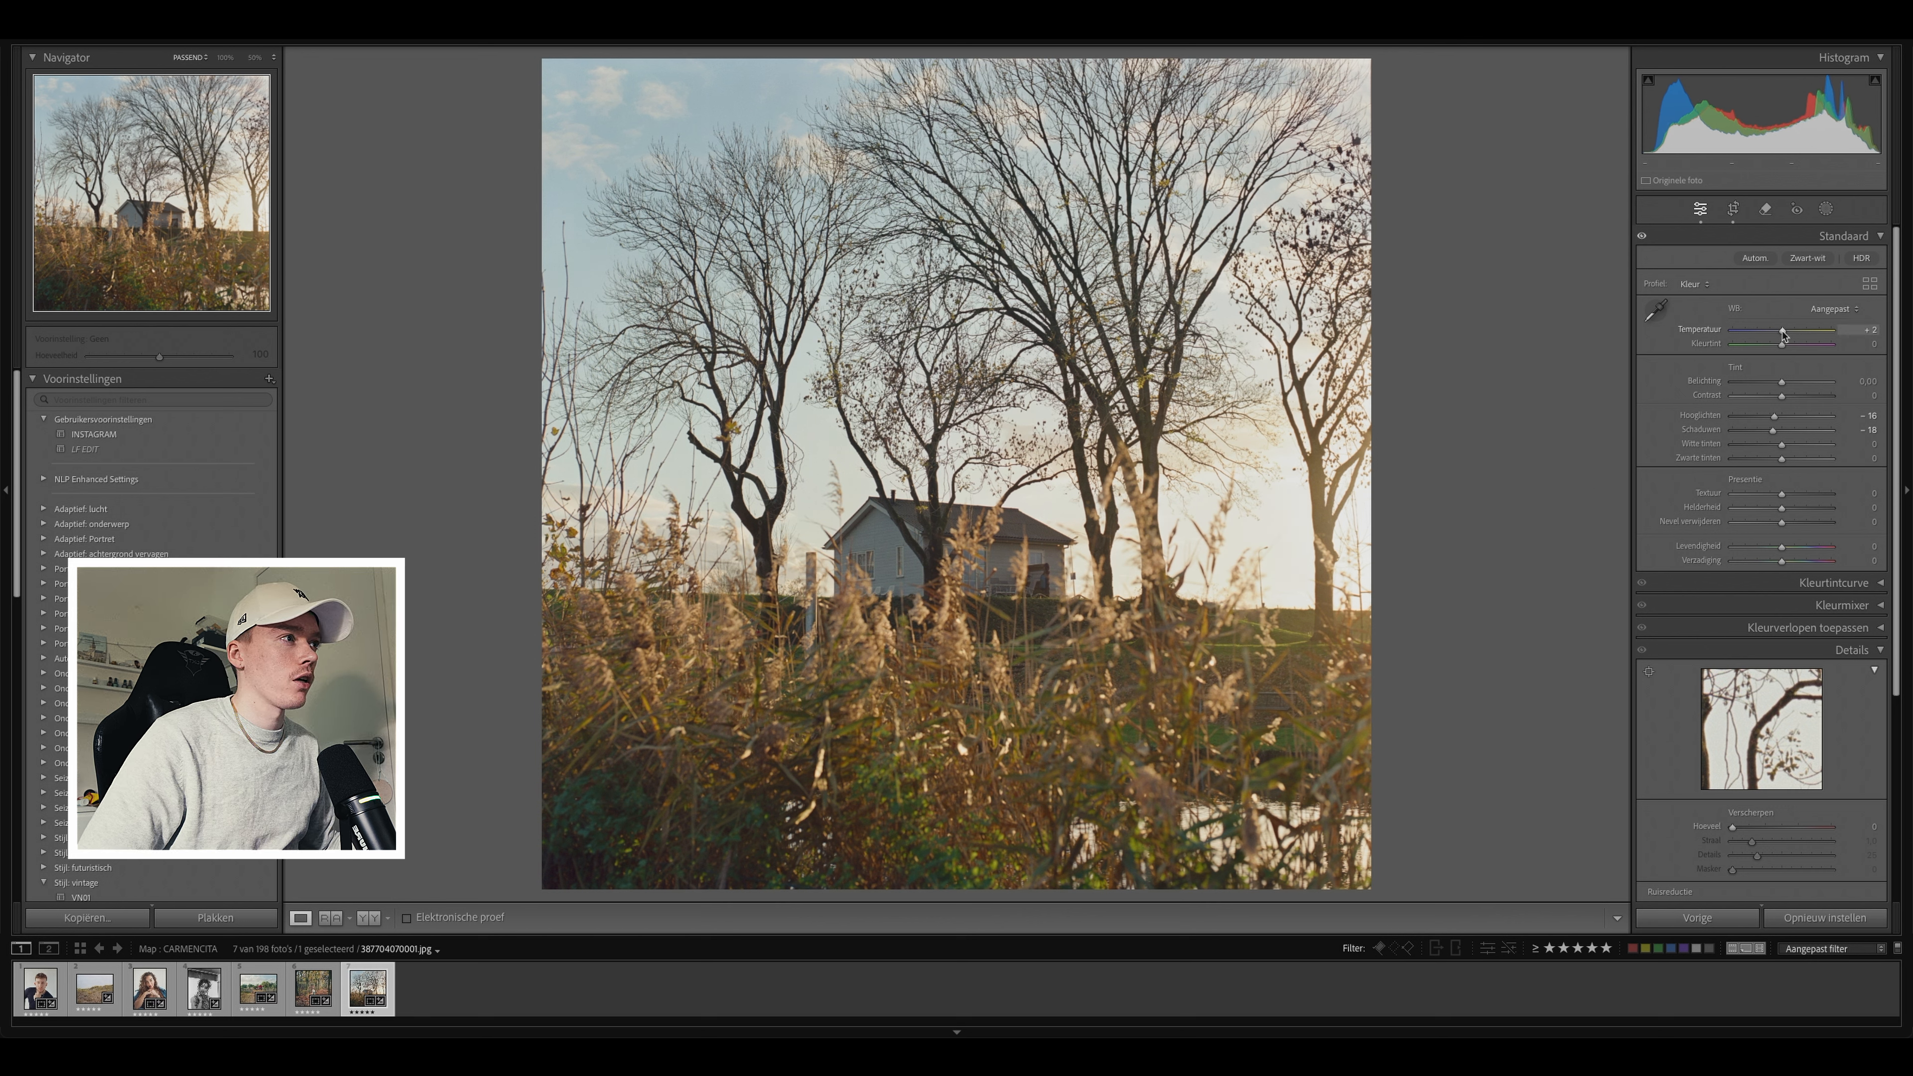
left_click_drag(1782, 345, 1787, 347)
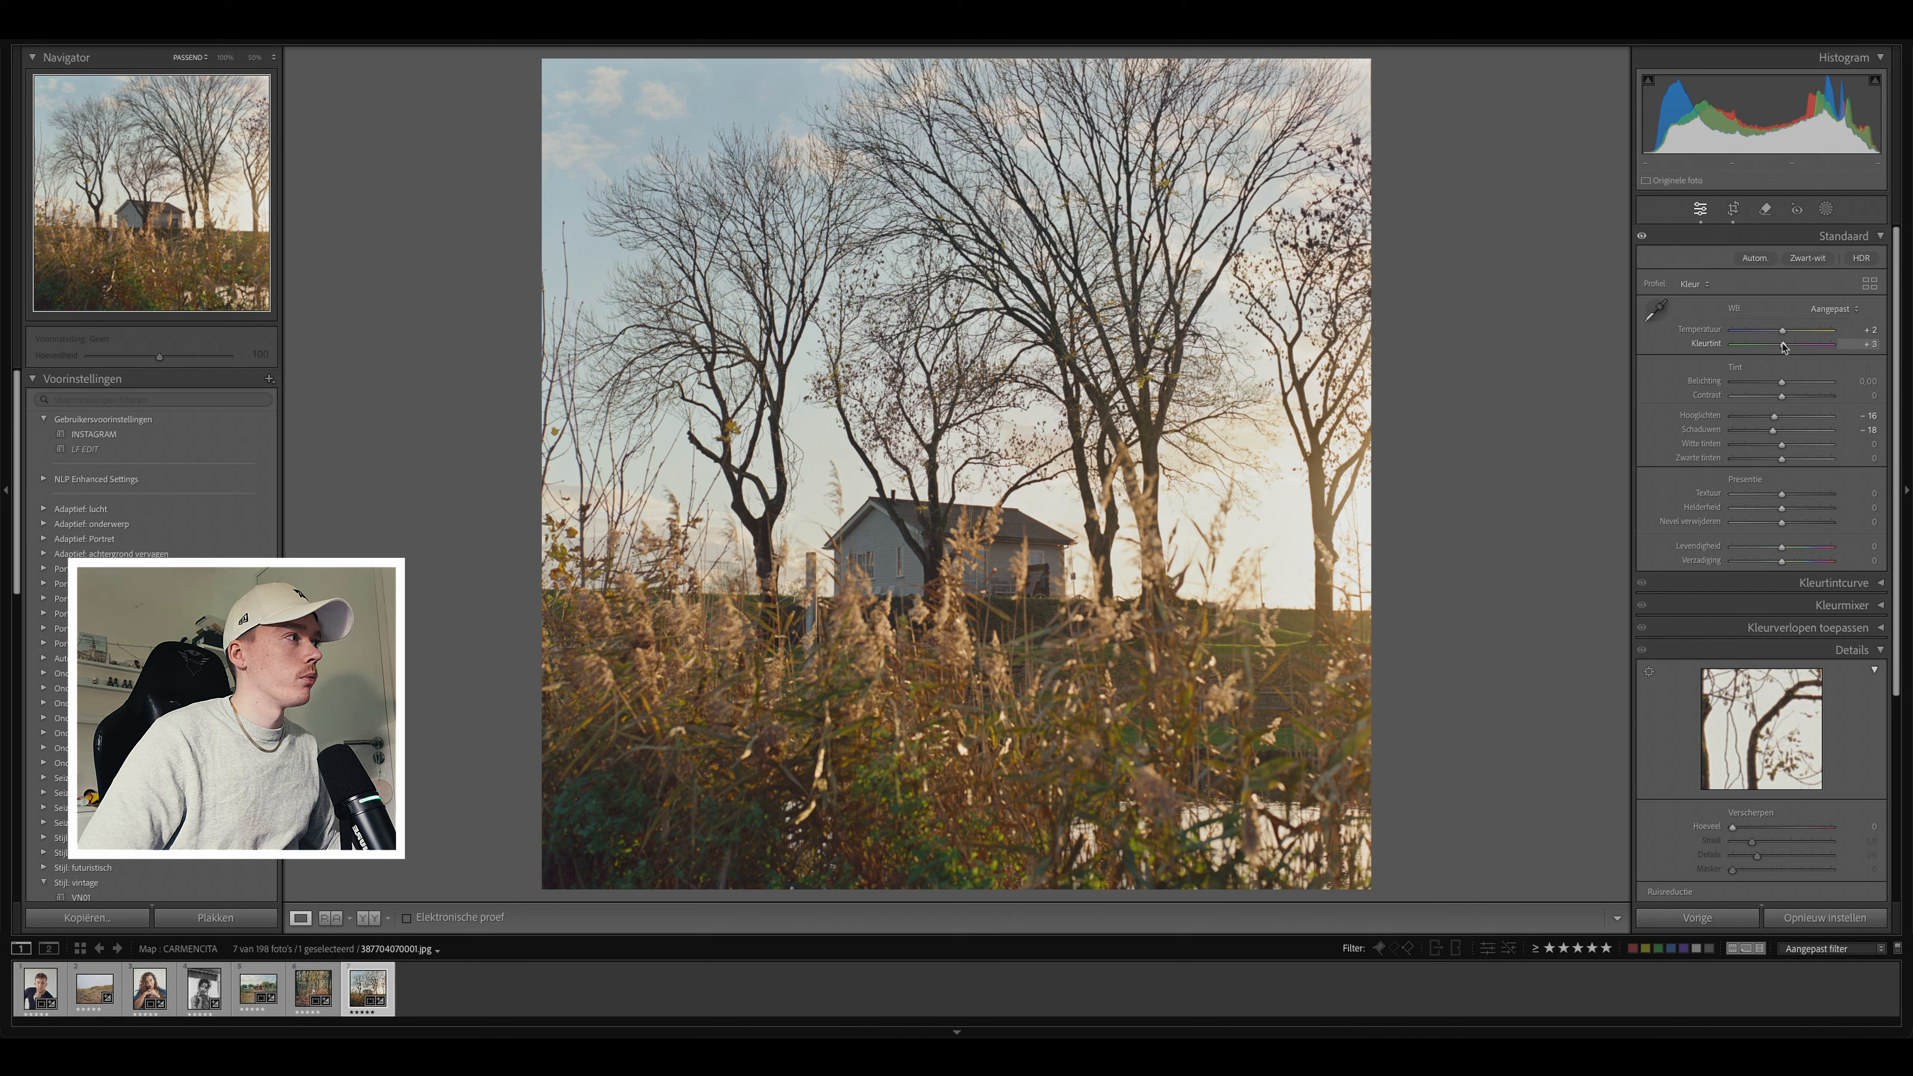
key("backslash")
key("backslash")
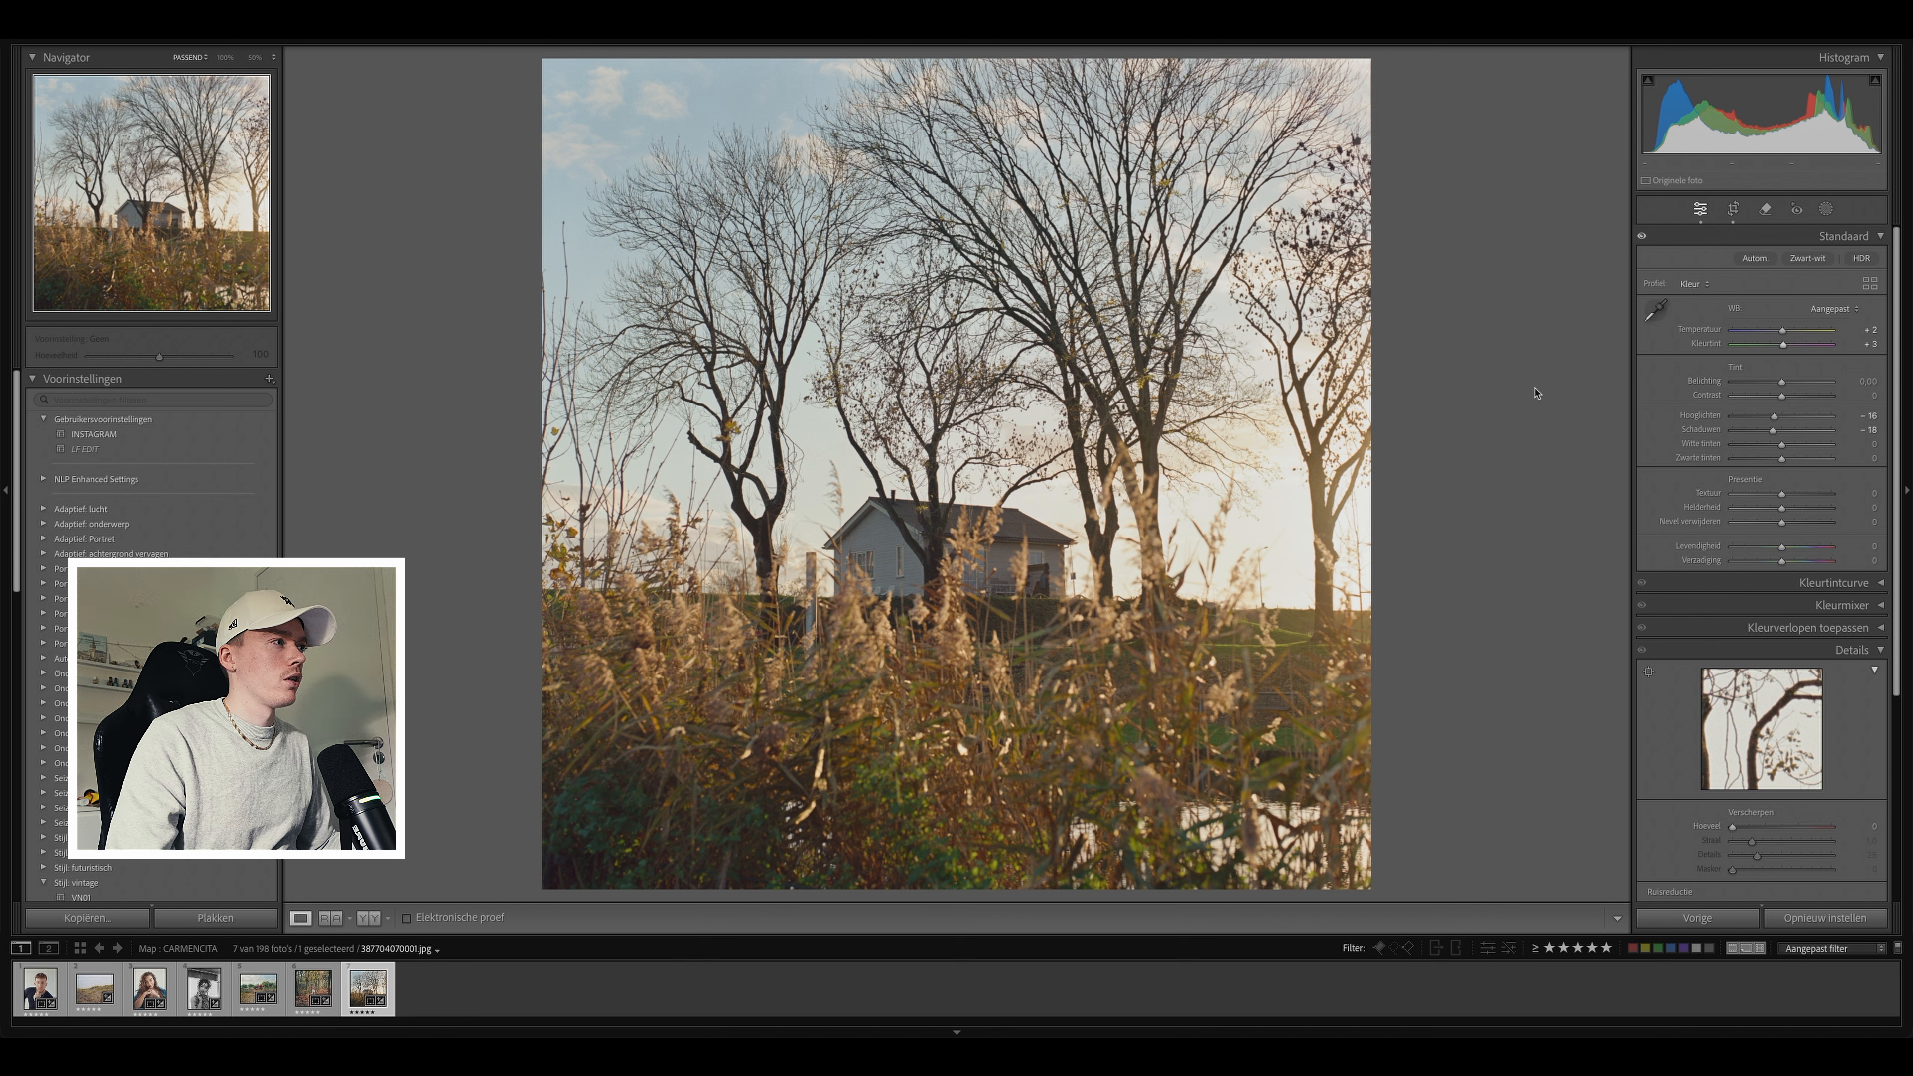
key("backslash")
key("backslash")
key("backslash")
key("backslash")
Step: Set the tree landscape's sharpening amount to 40 while viewing the house at full size
left_click(1245, 528)
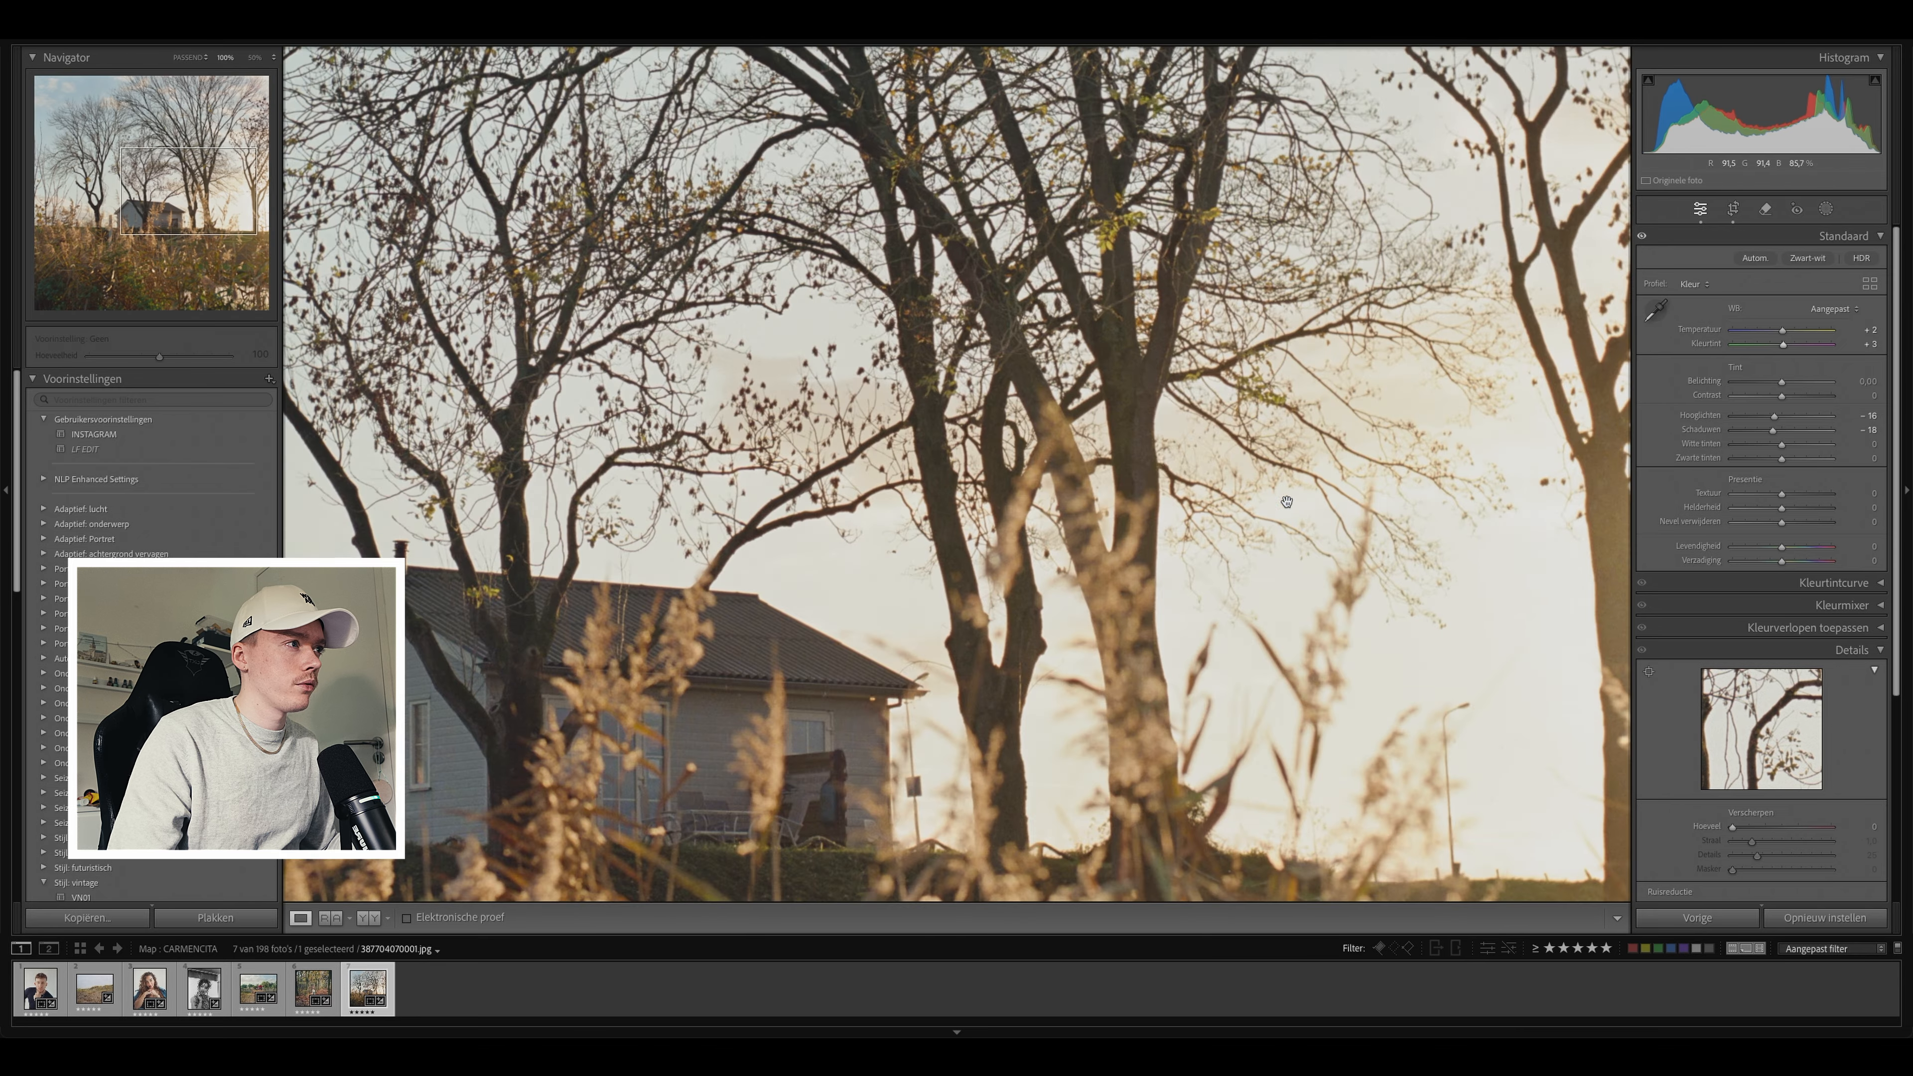
left_click_drag(452, 302, 1221, 542)
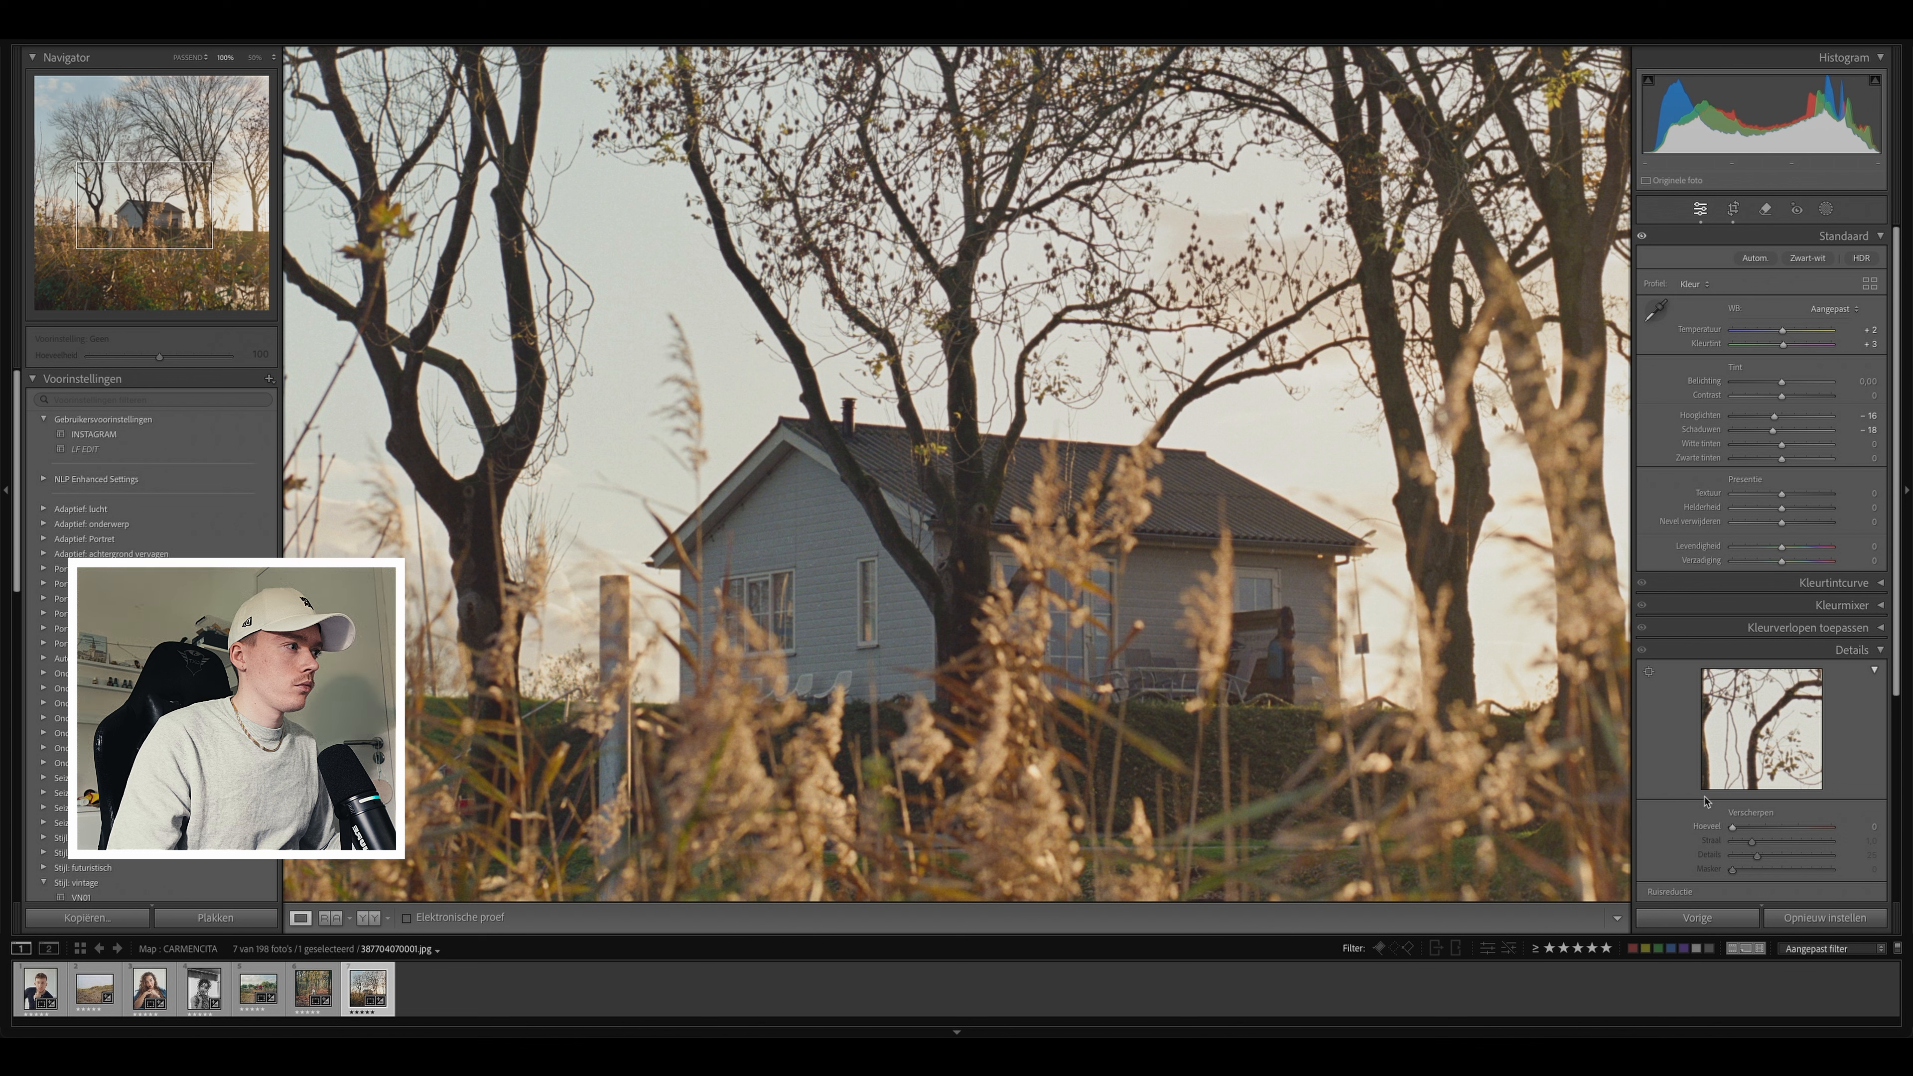
left_click_drag(1735, 829, 1764, 830)
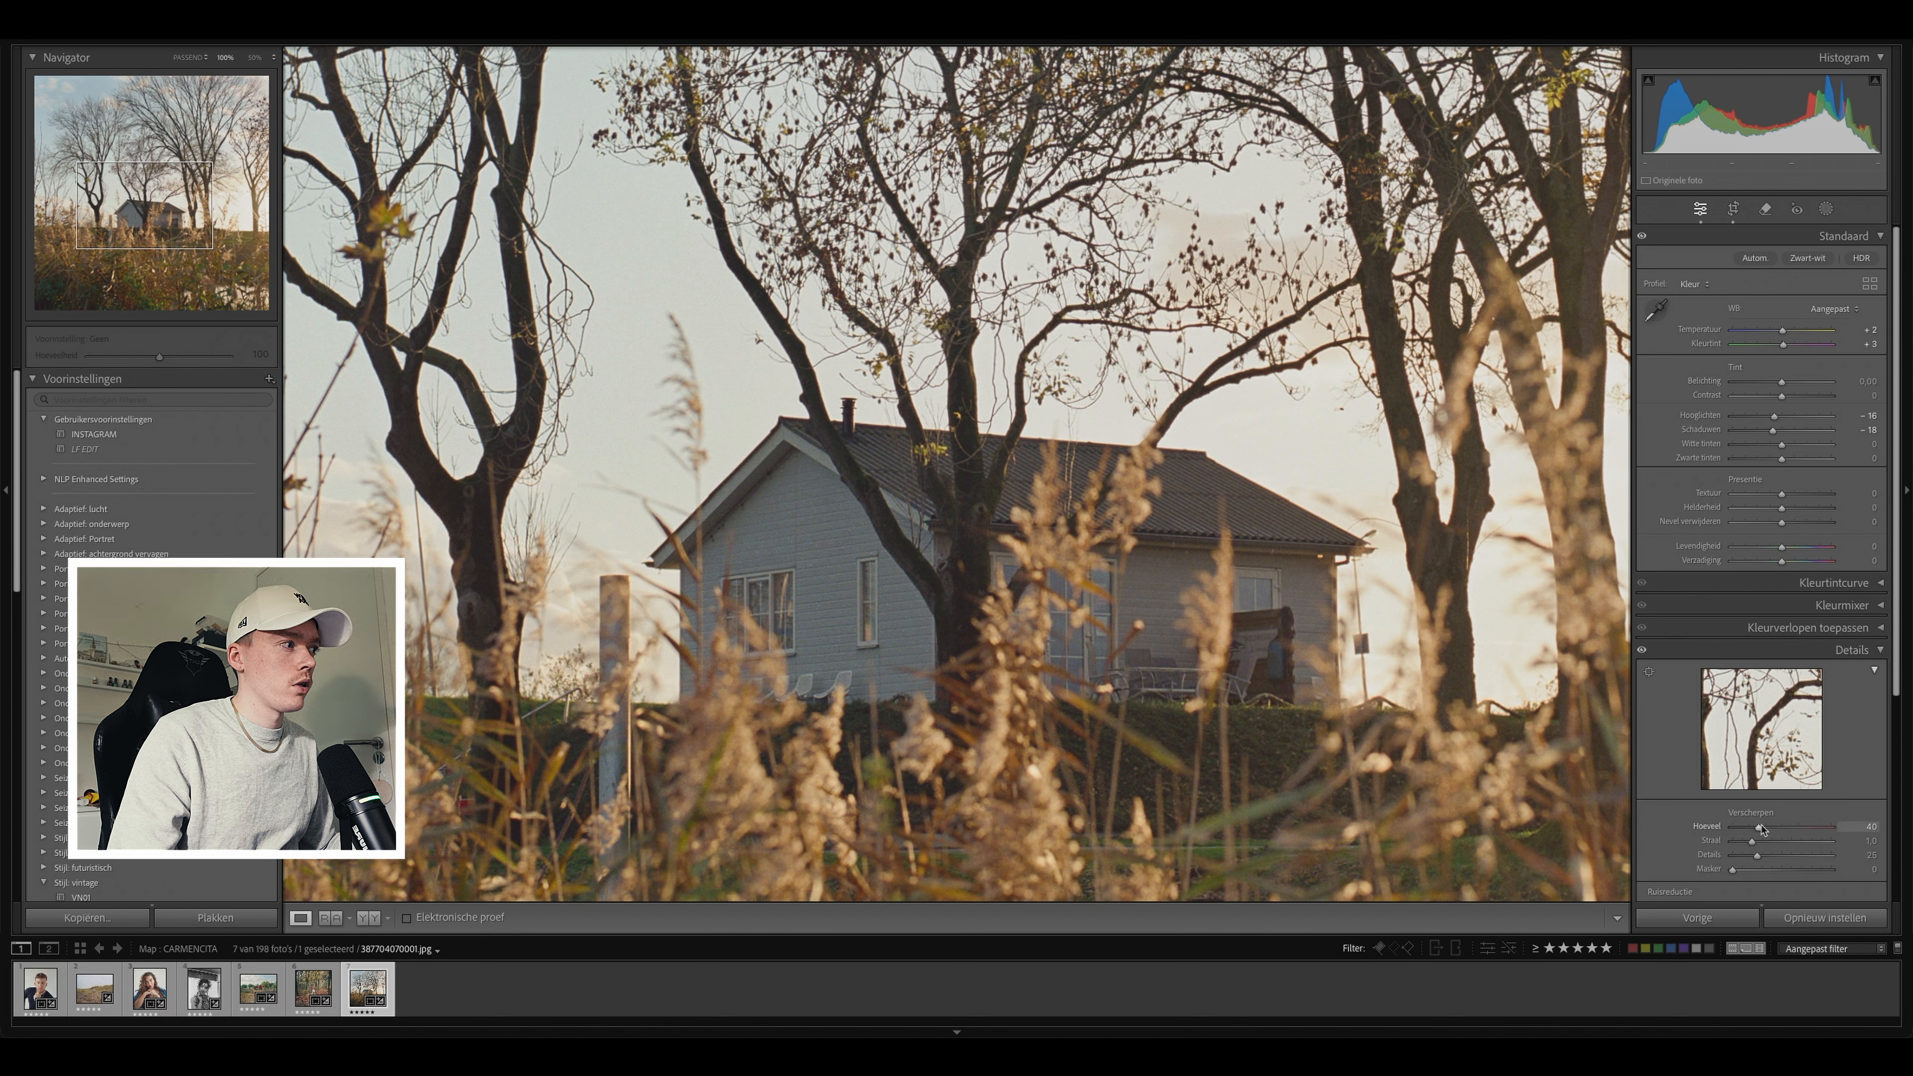
left_click(1338, 585)
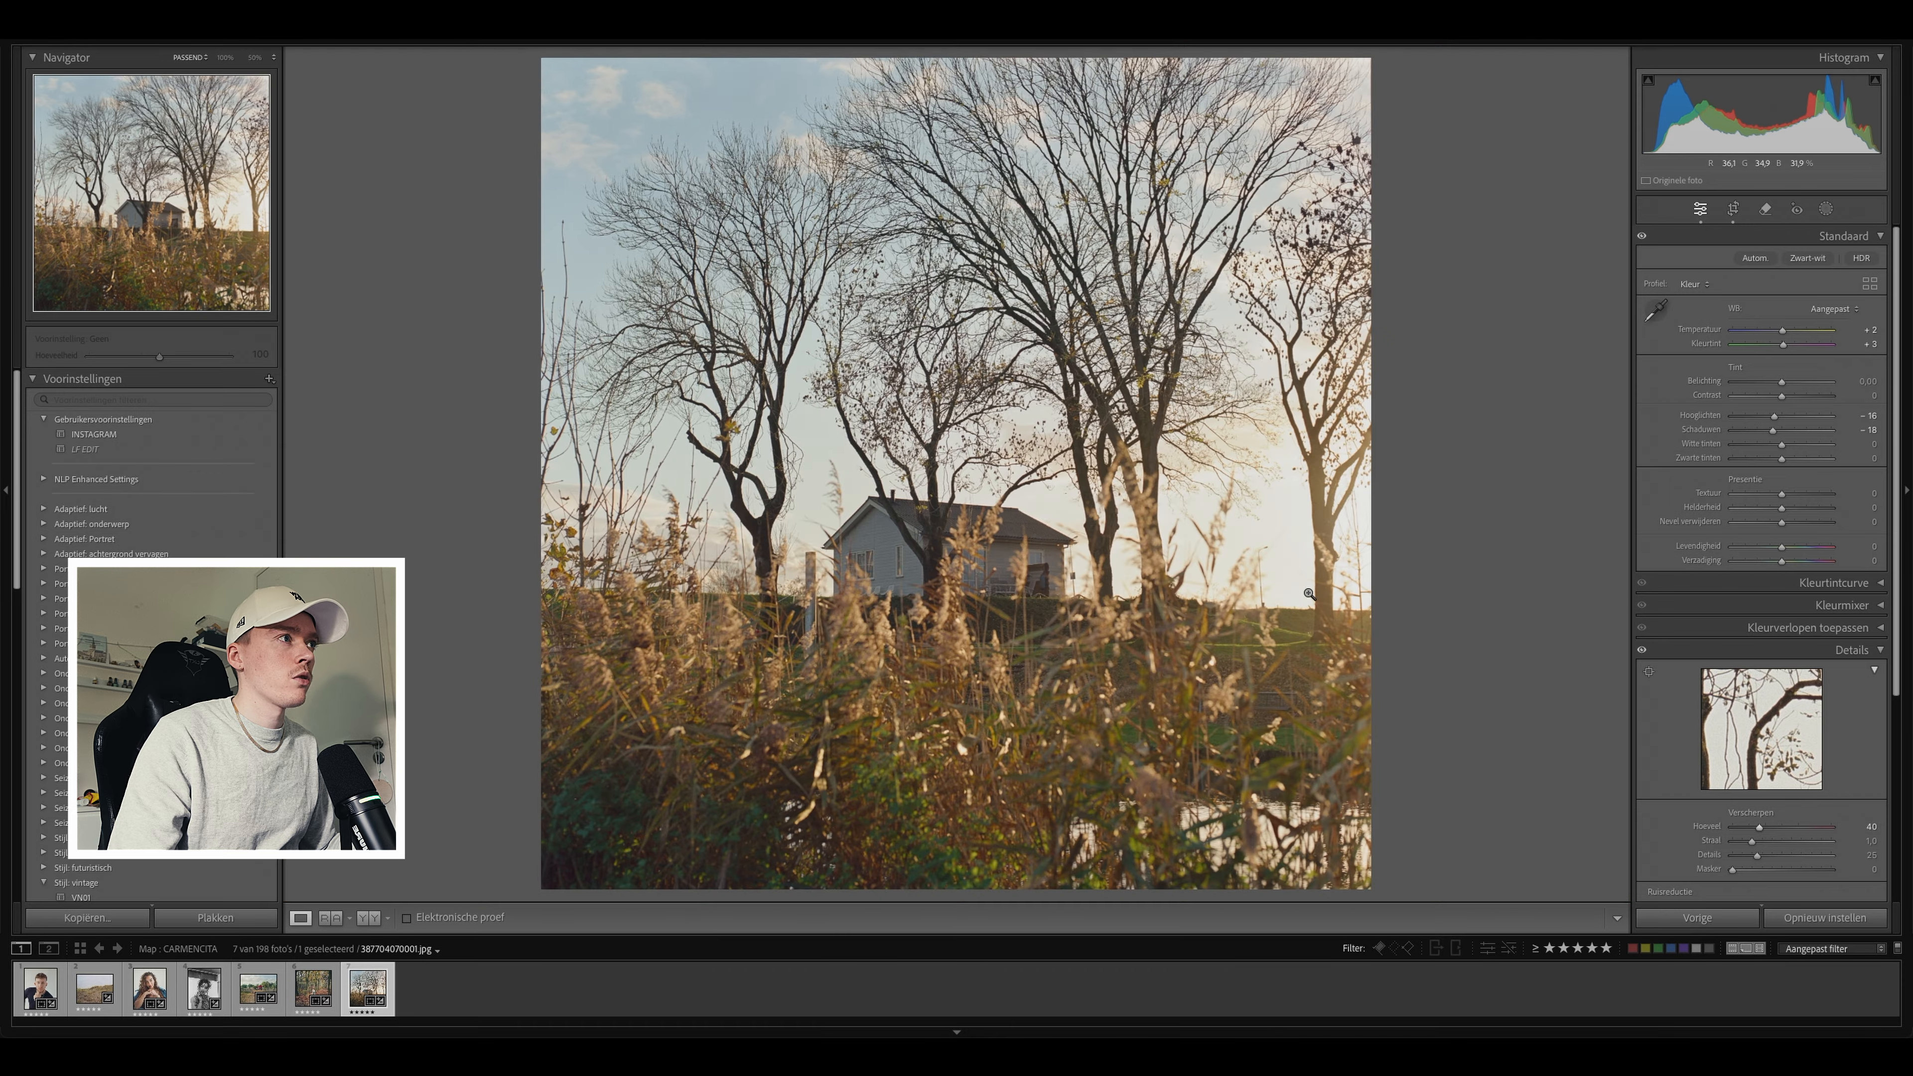
Step: Review the tree landscape as a whole and compare it with the preceding forest photo
left_click(1078, 184)
left_click(1144, 254)
left_click(1220, 321)
left_click(1299, 386)
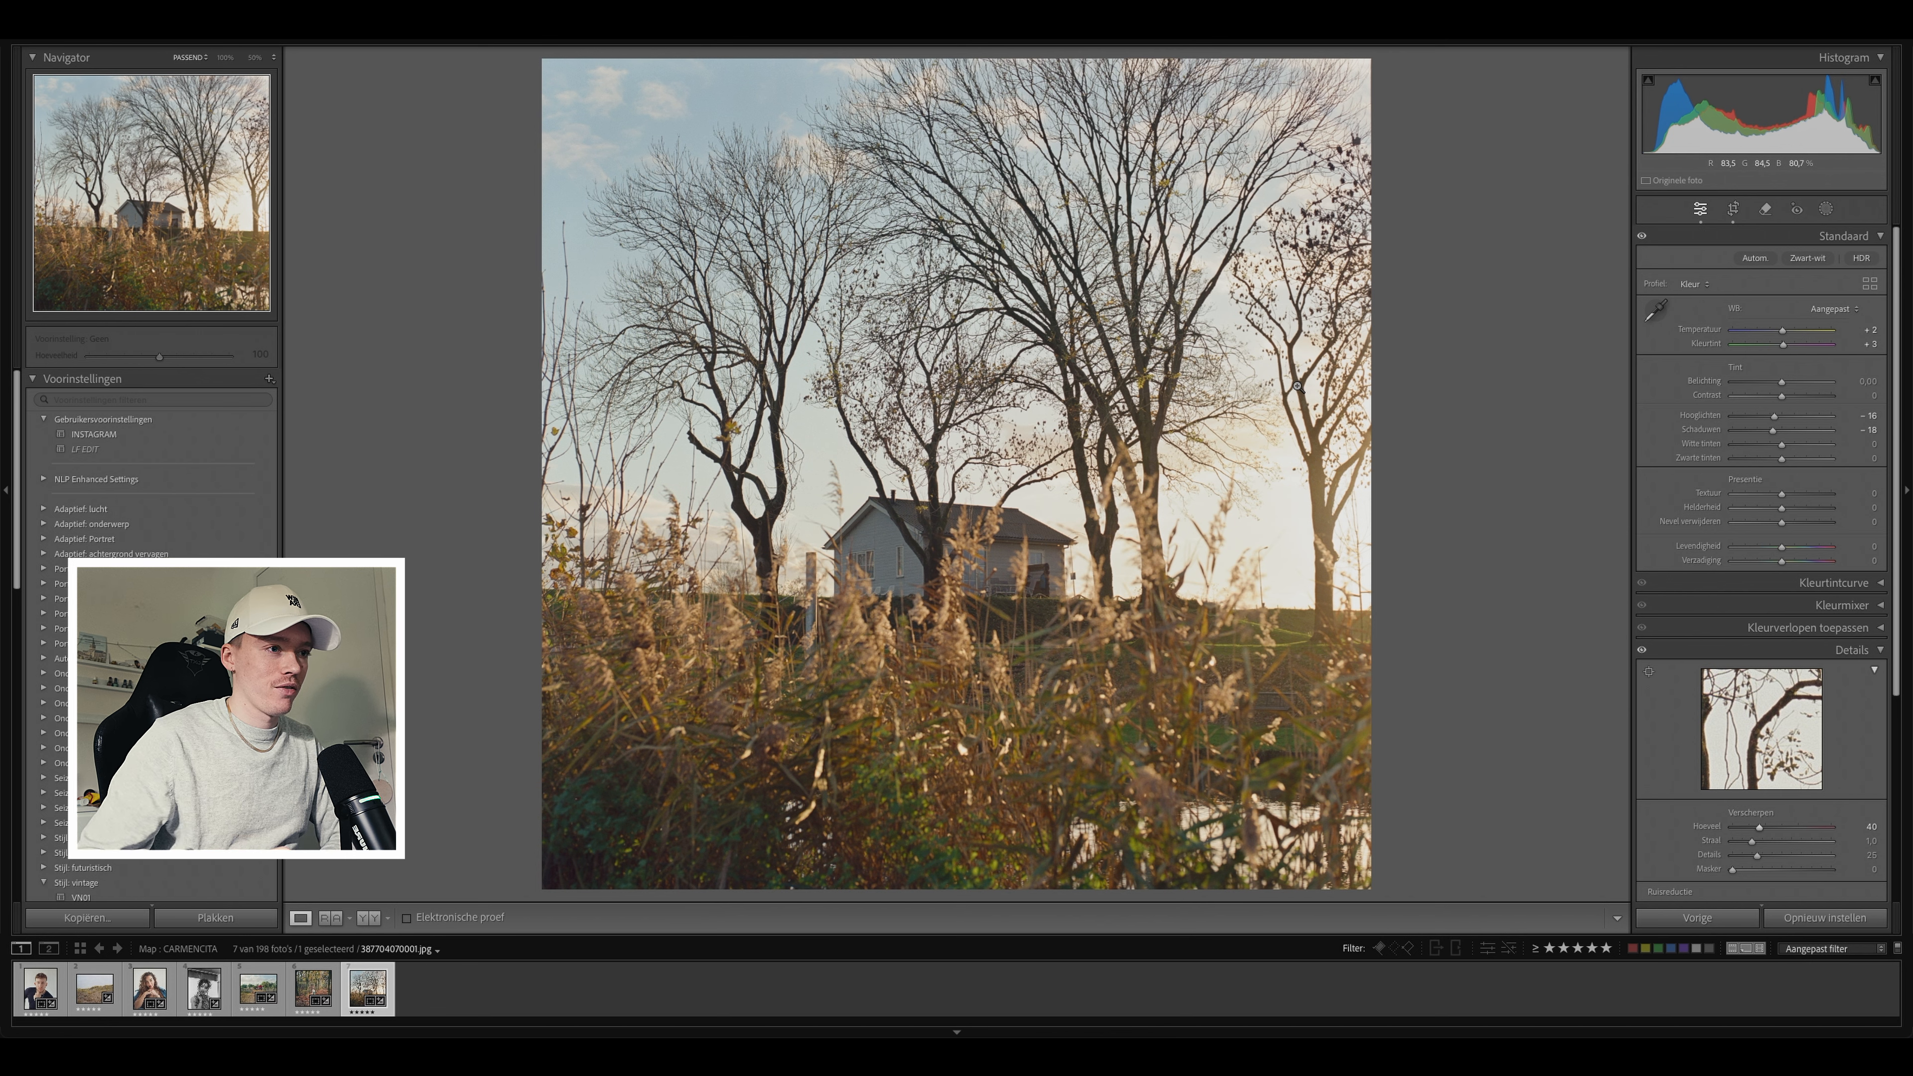
key("Left")
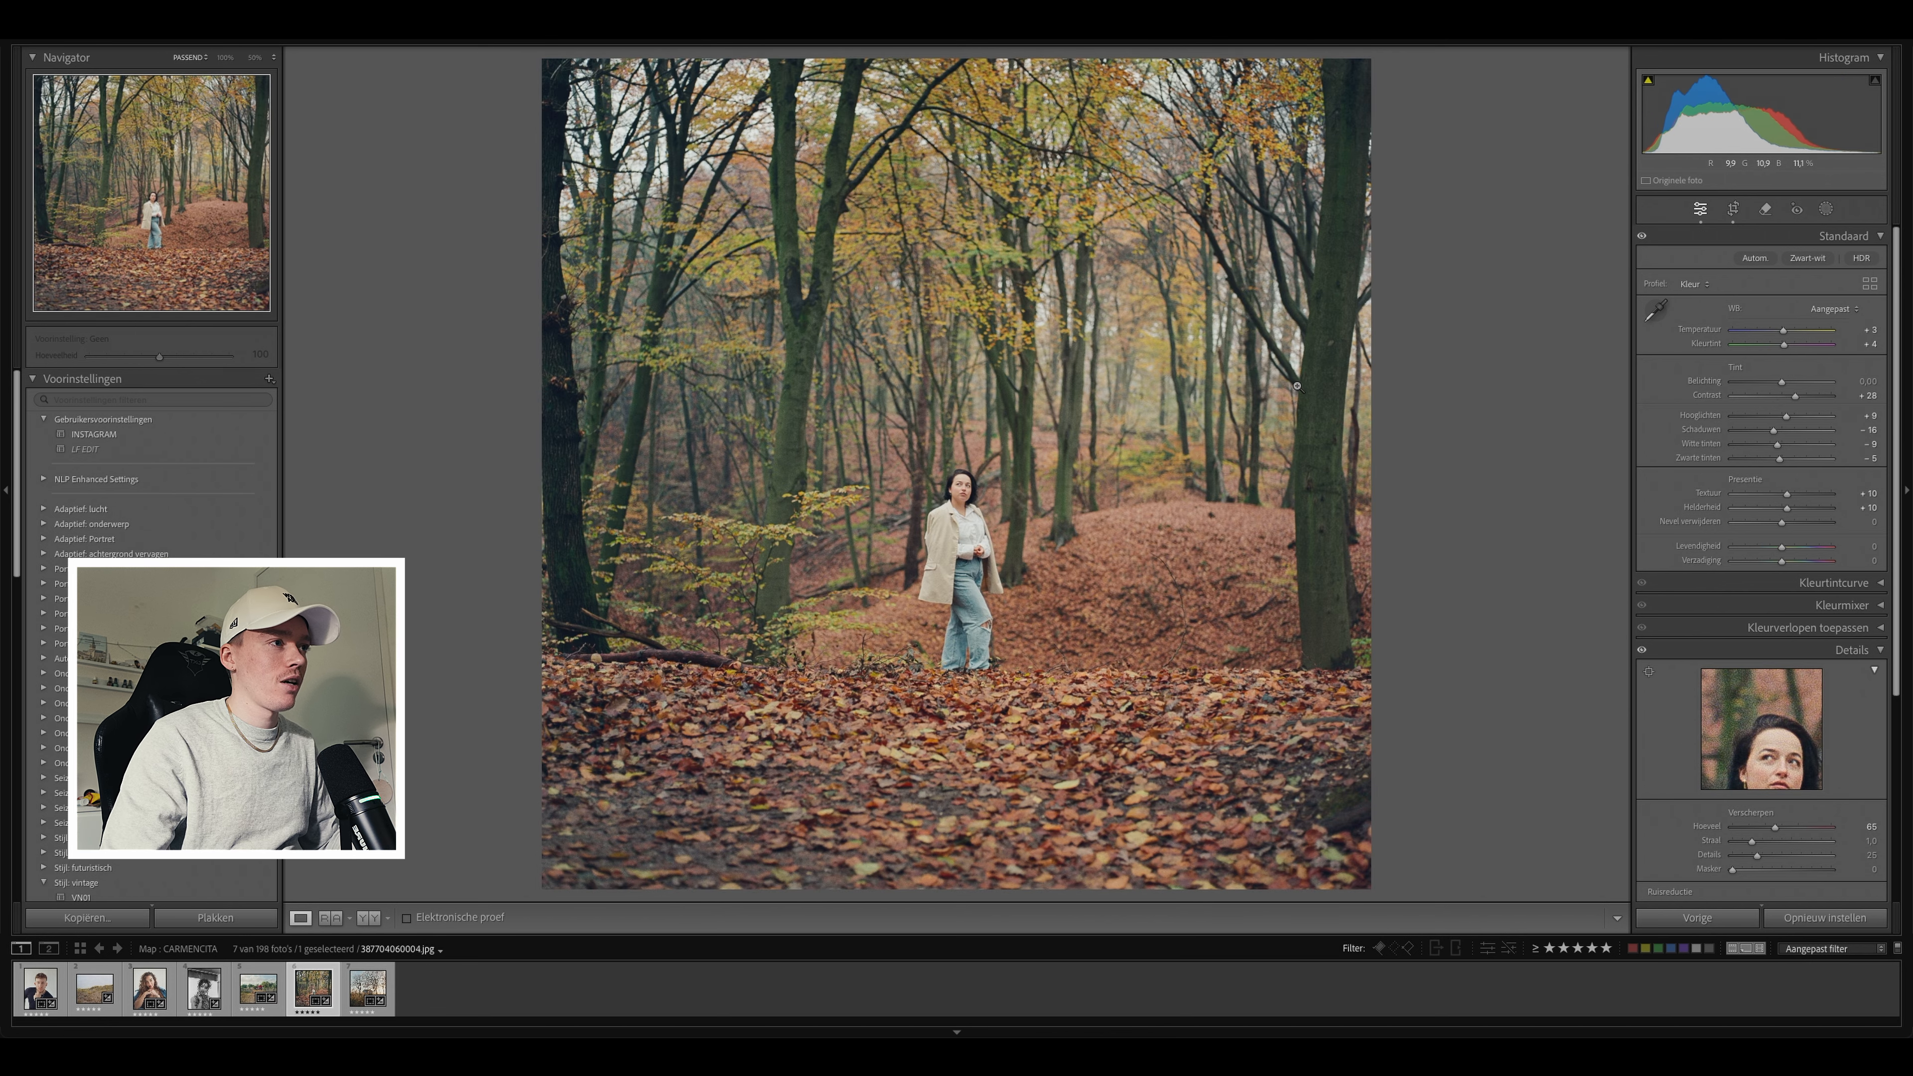
key("Right")
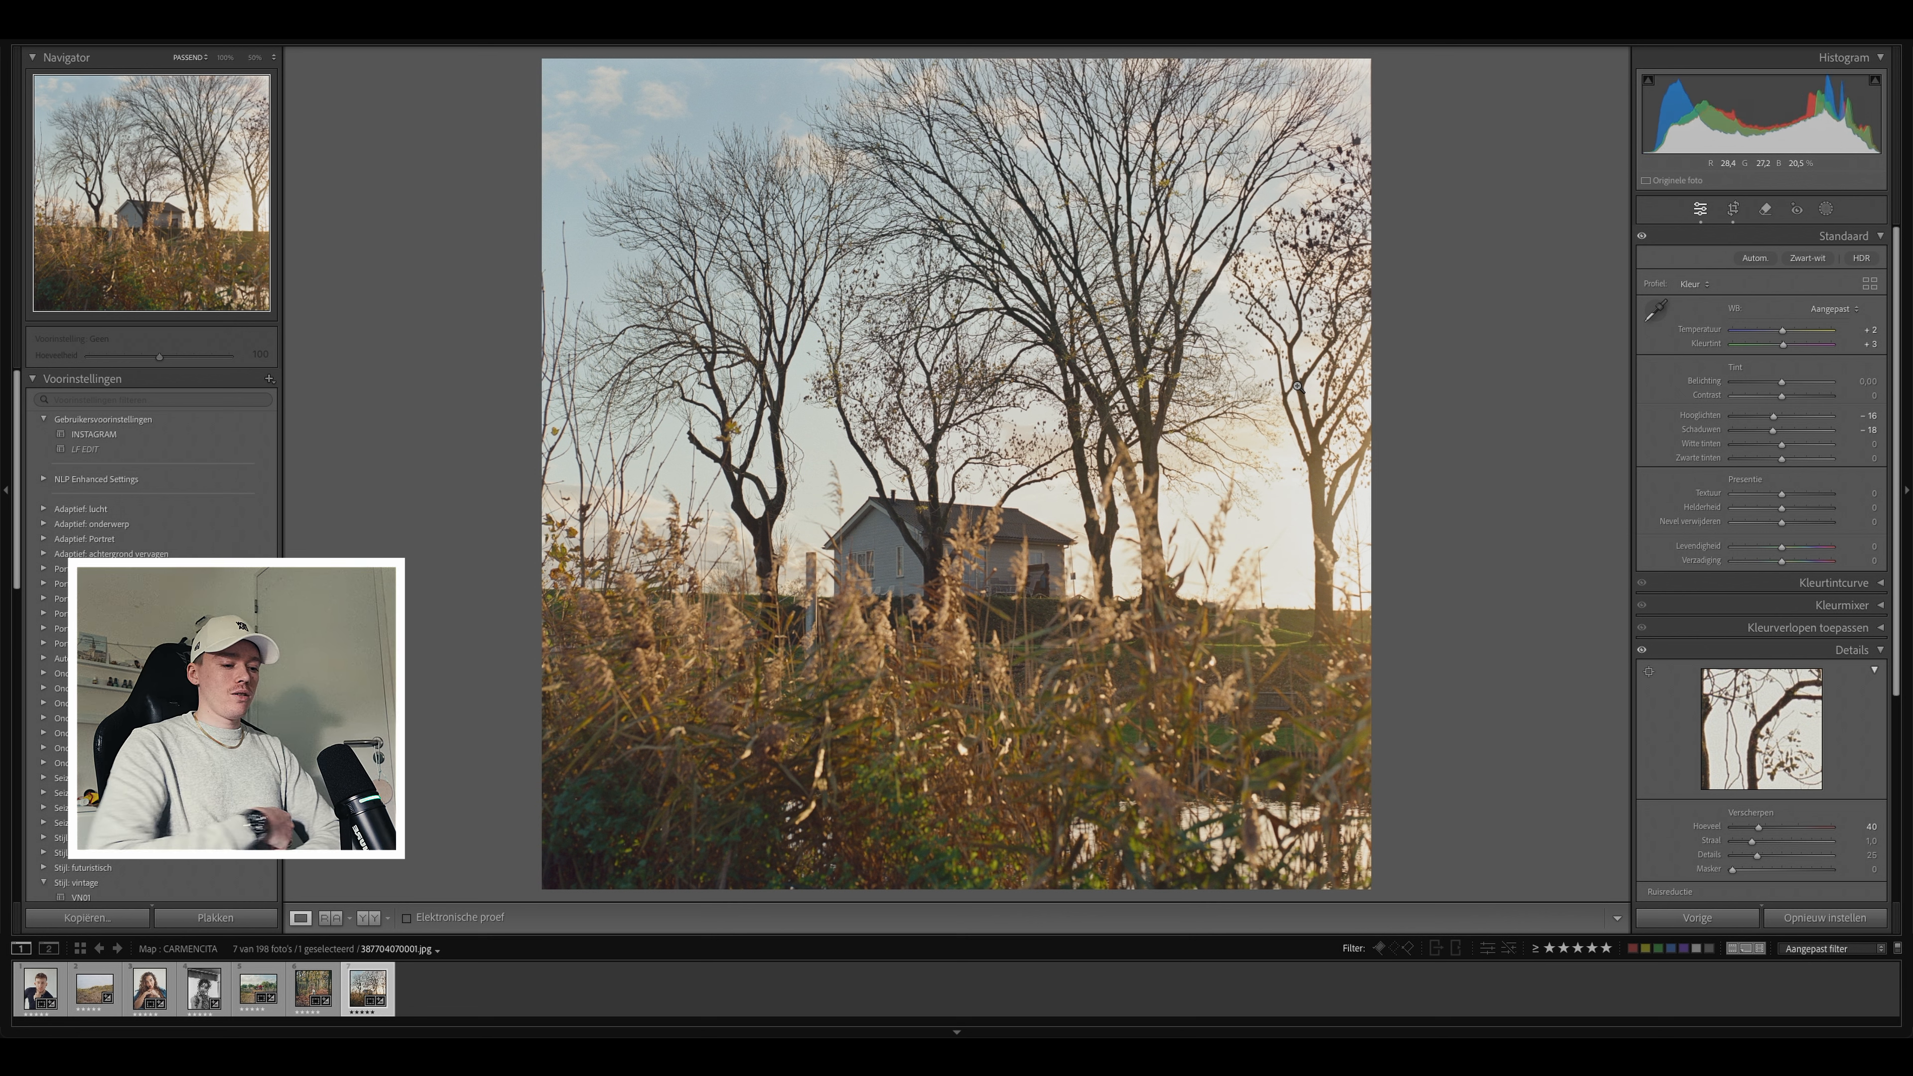
Step: Review the edited photos in order from the first portrait to the black-and-white portrait, including the first portrait's crop
left_click(42, 983)
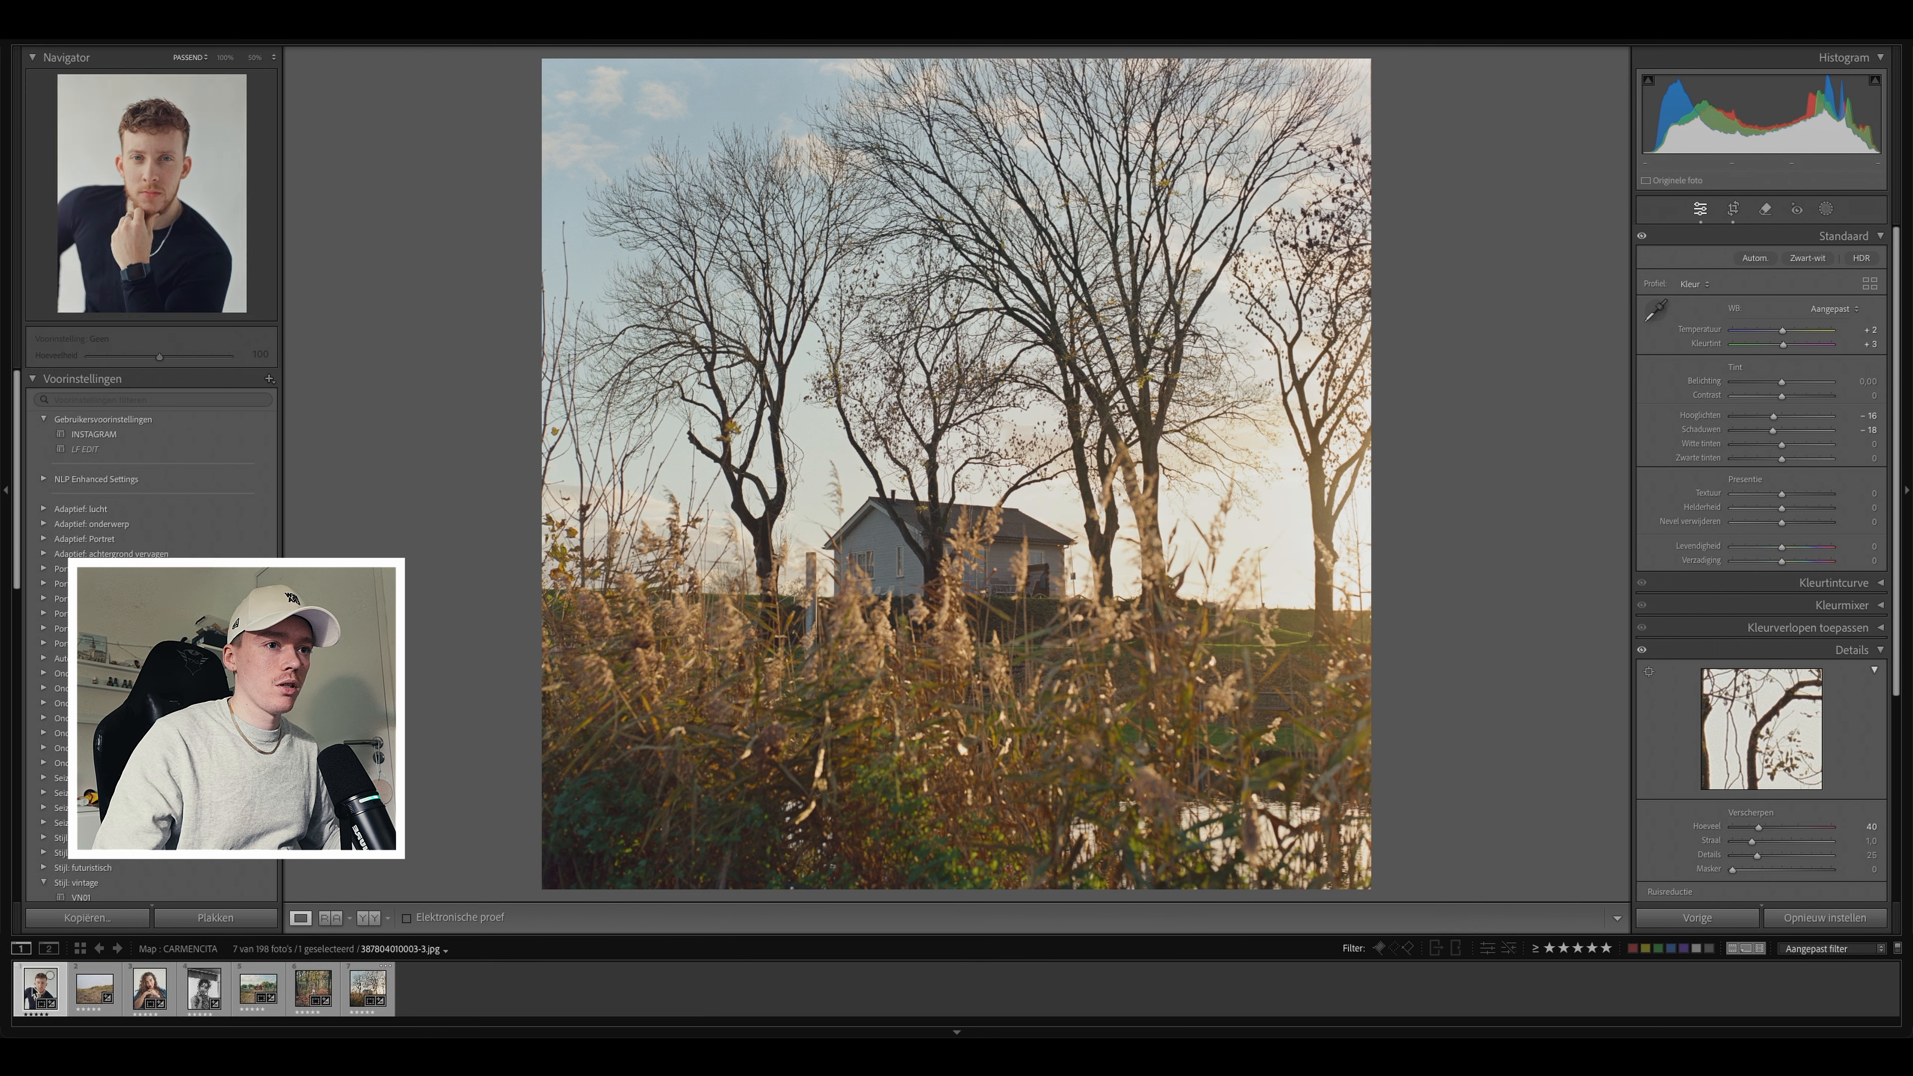
left_click(1733, 211)
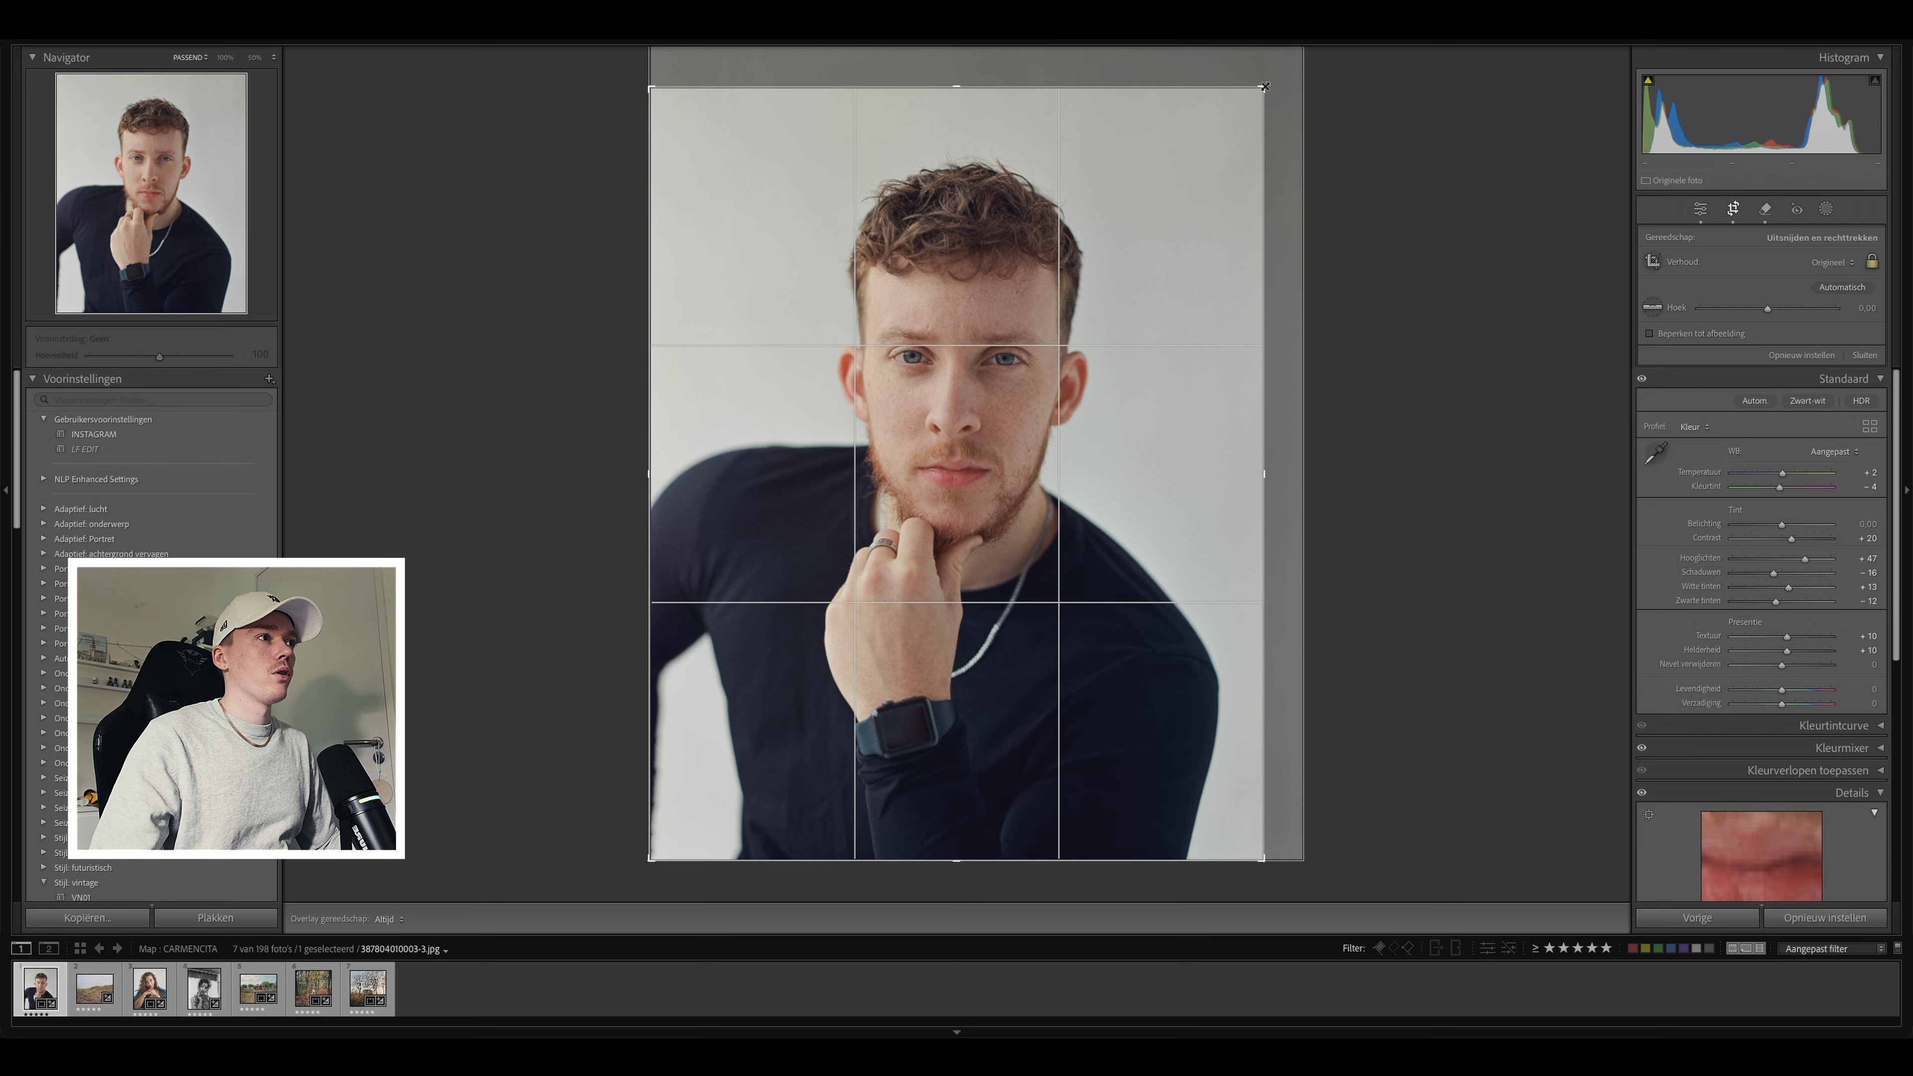
key("Return")
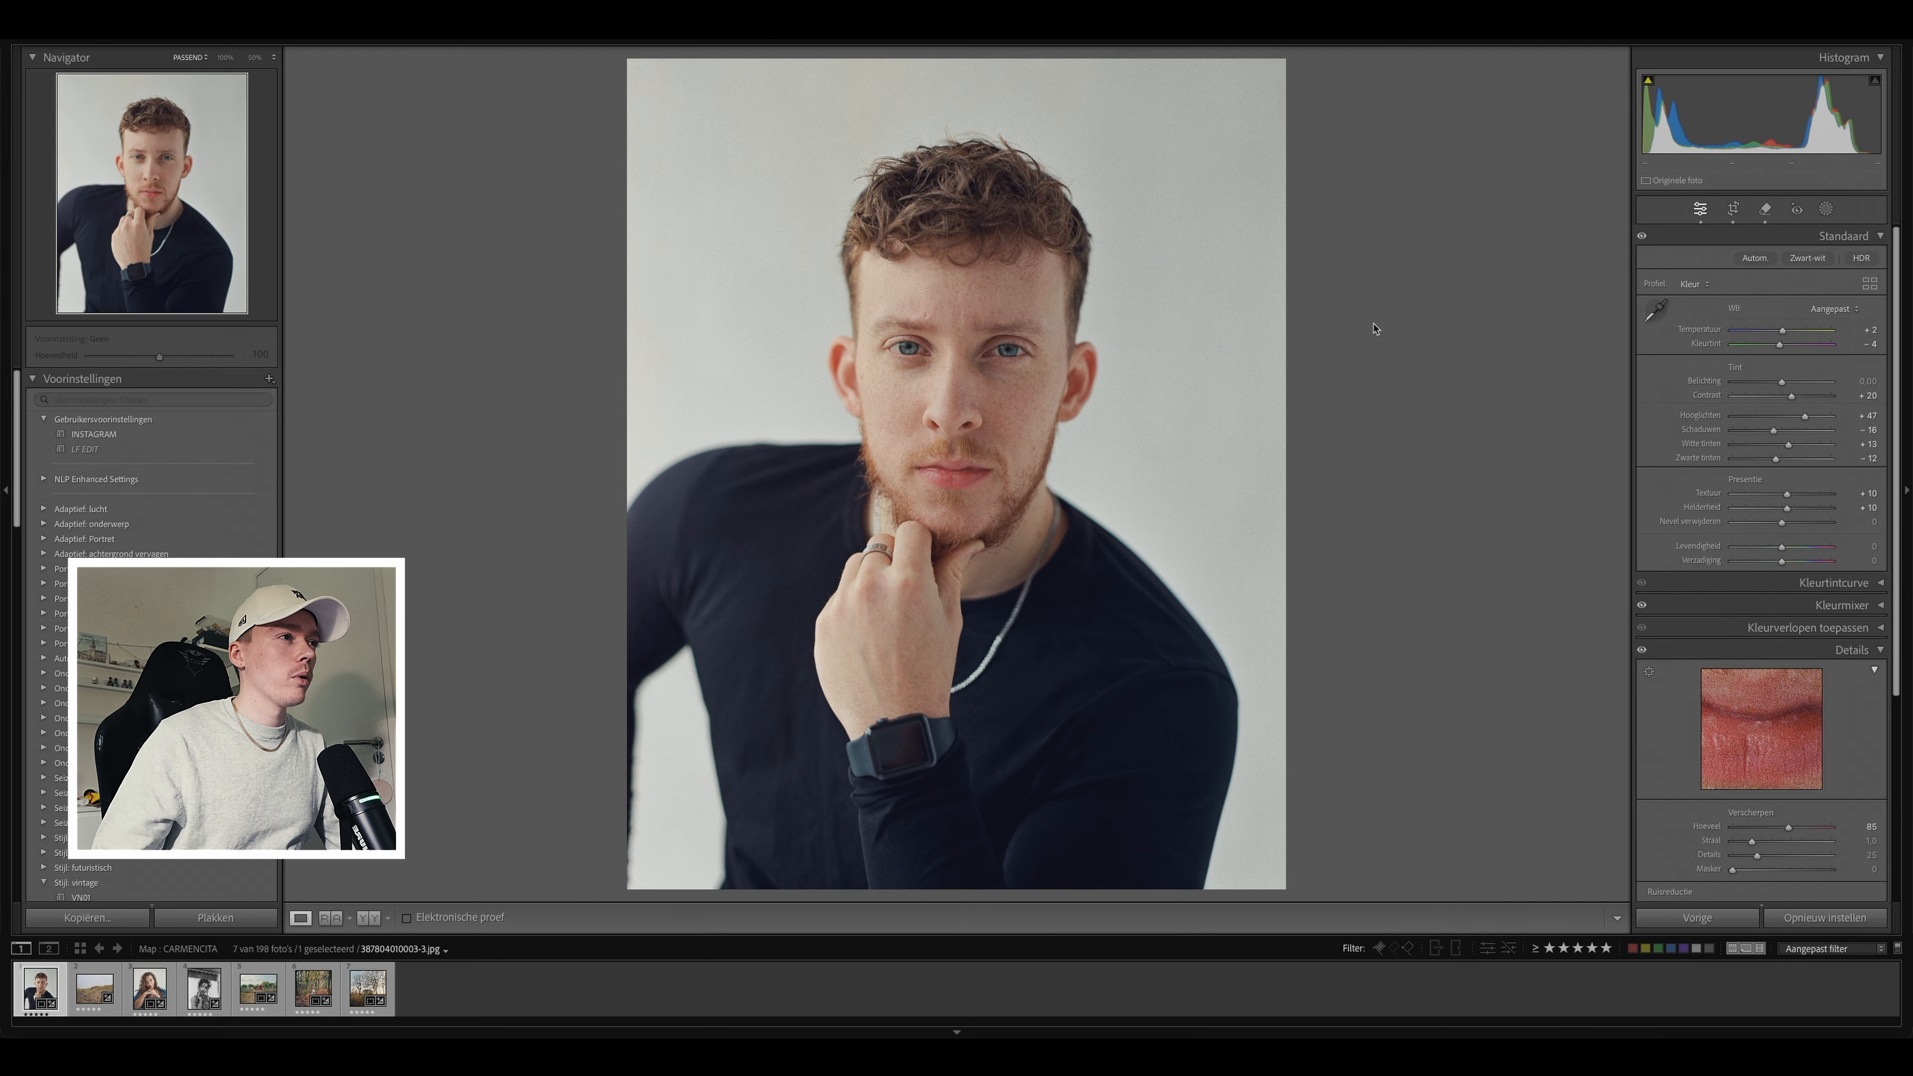
key("Right")
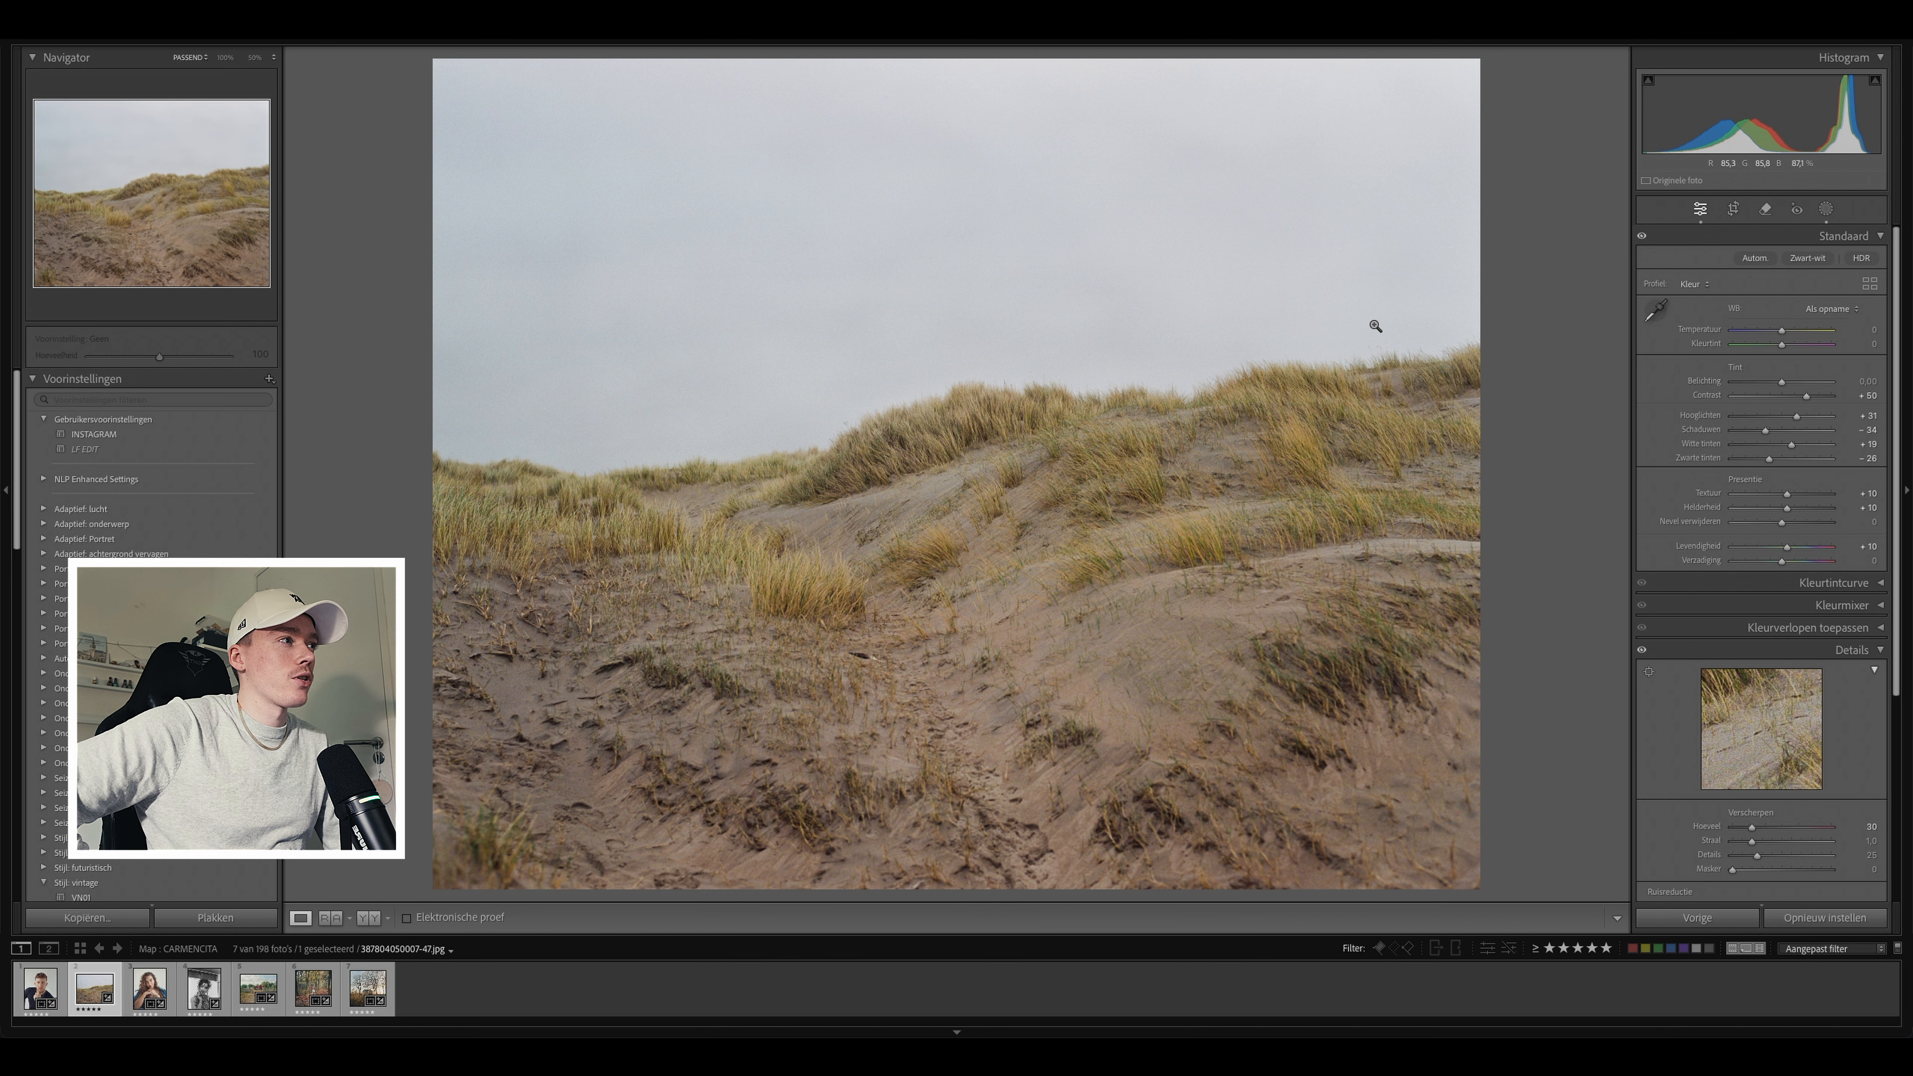
key("Right")
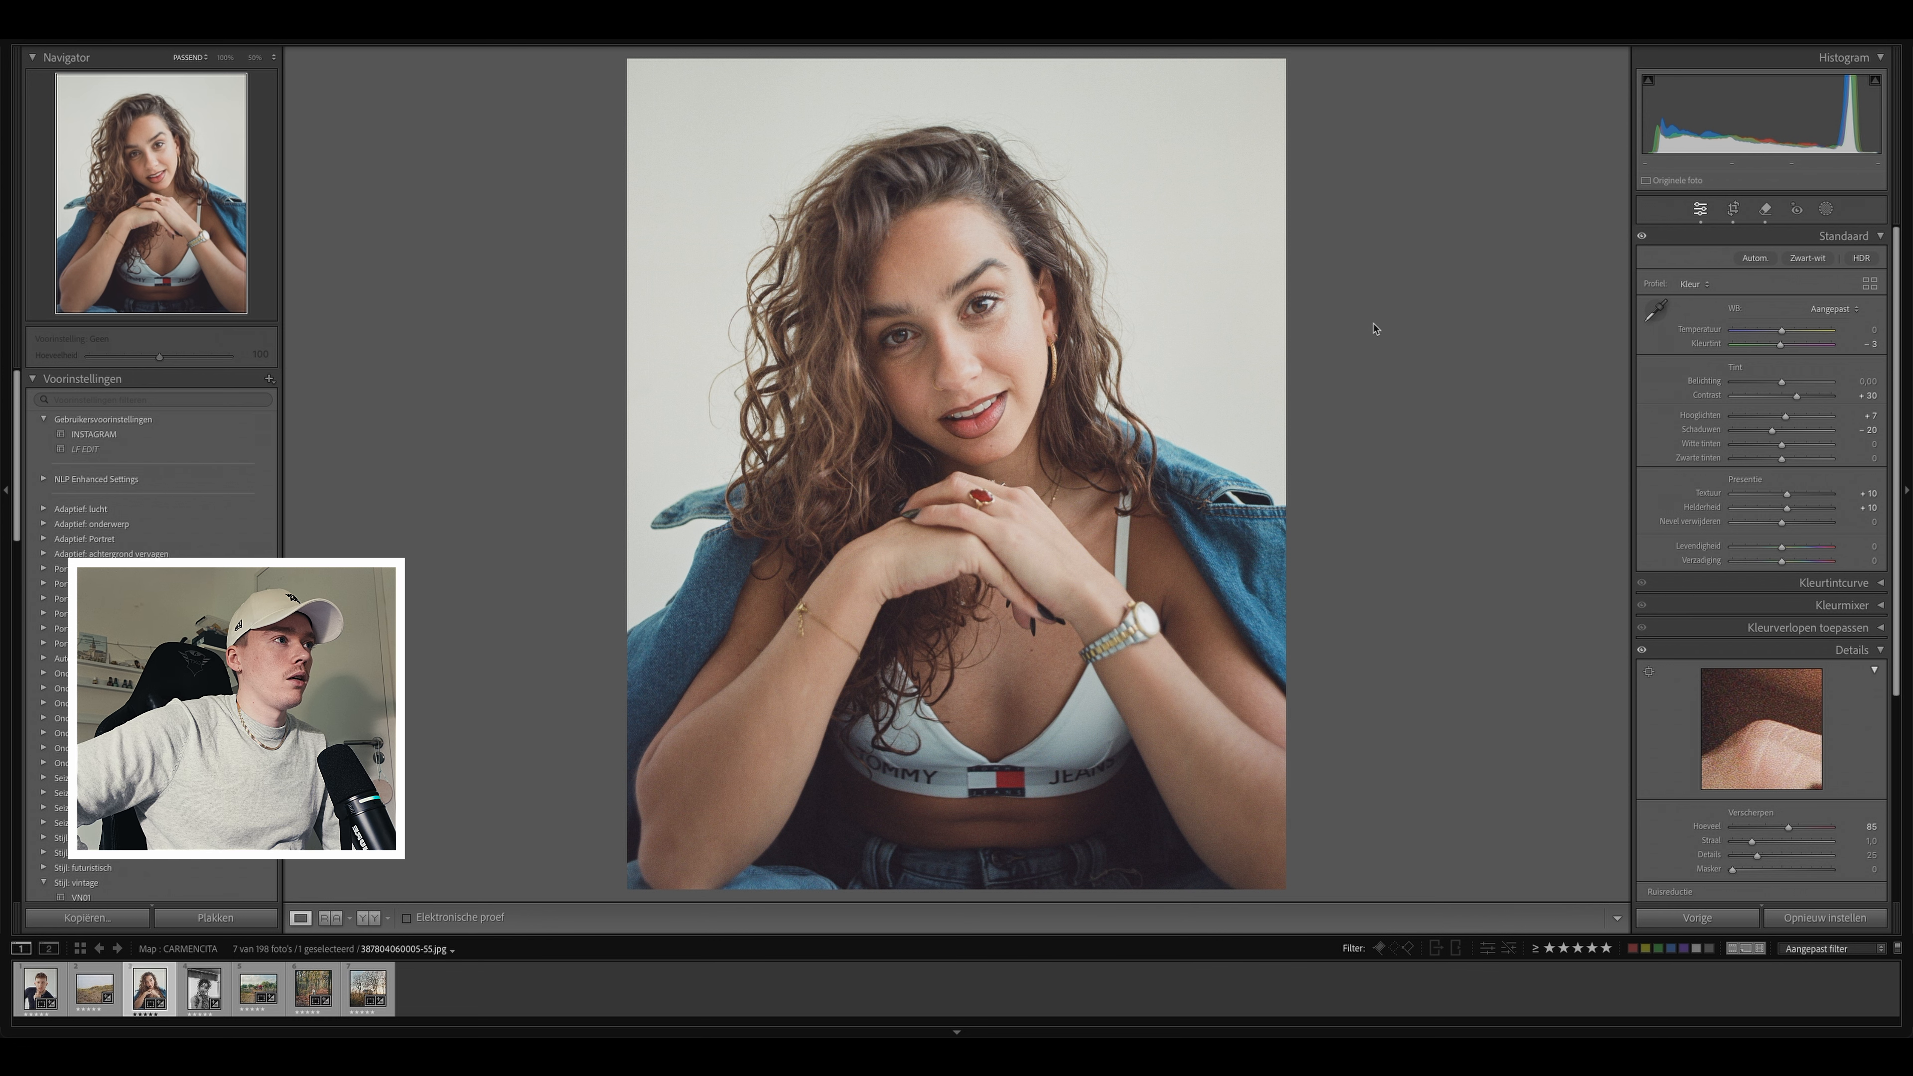
key("Right")
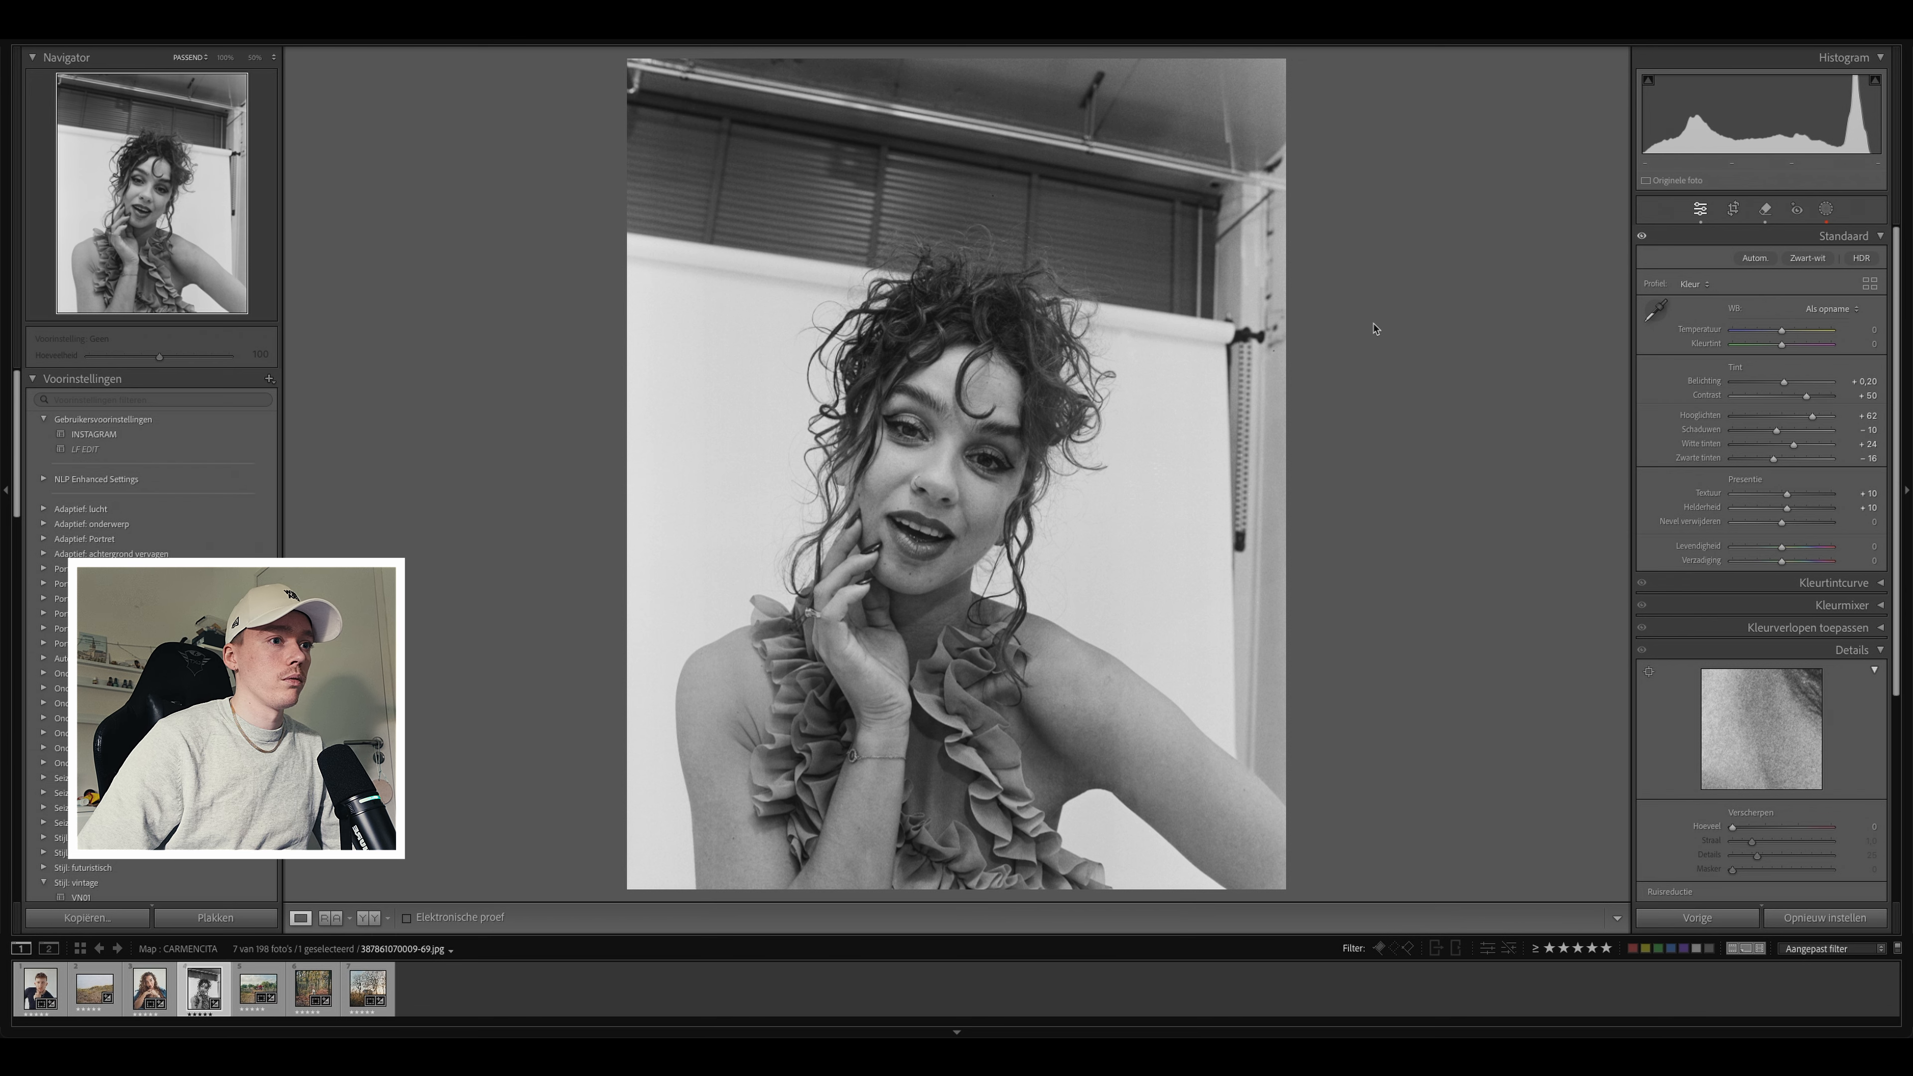
Step: Set the red house photo's tint to +10 and check it against the forest and tree photos
key("Right")
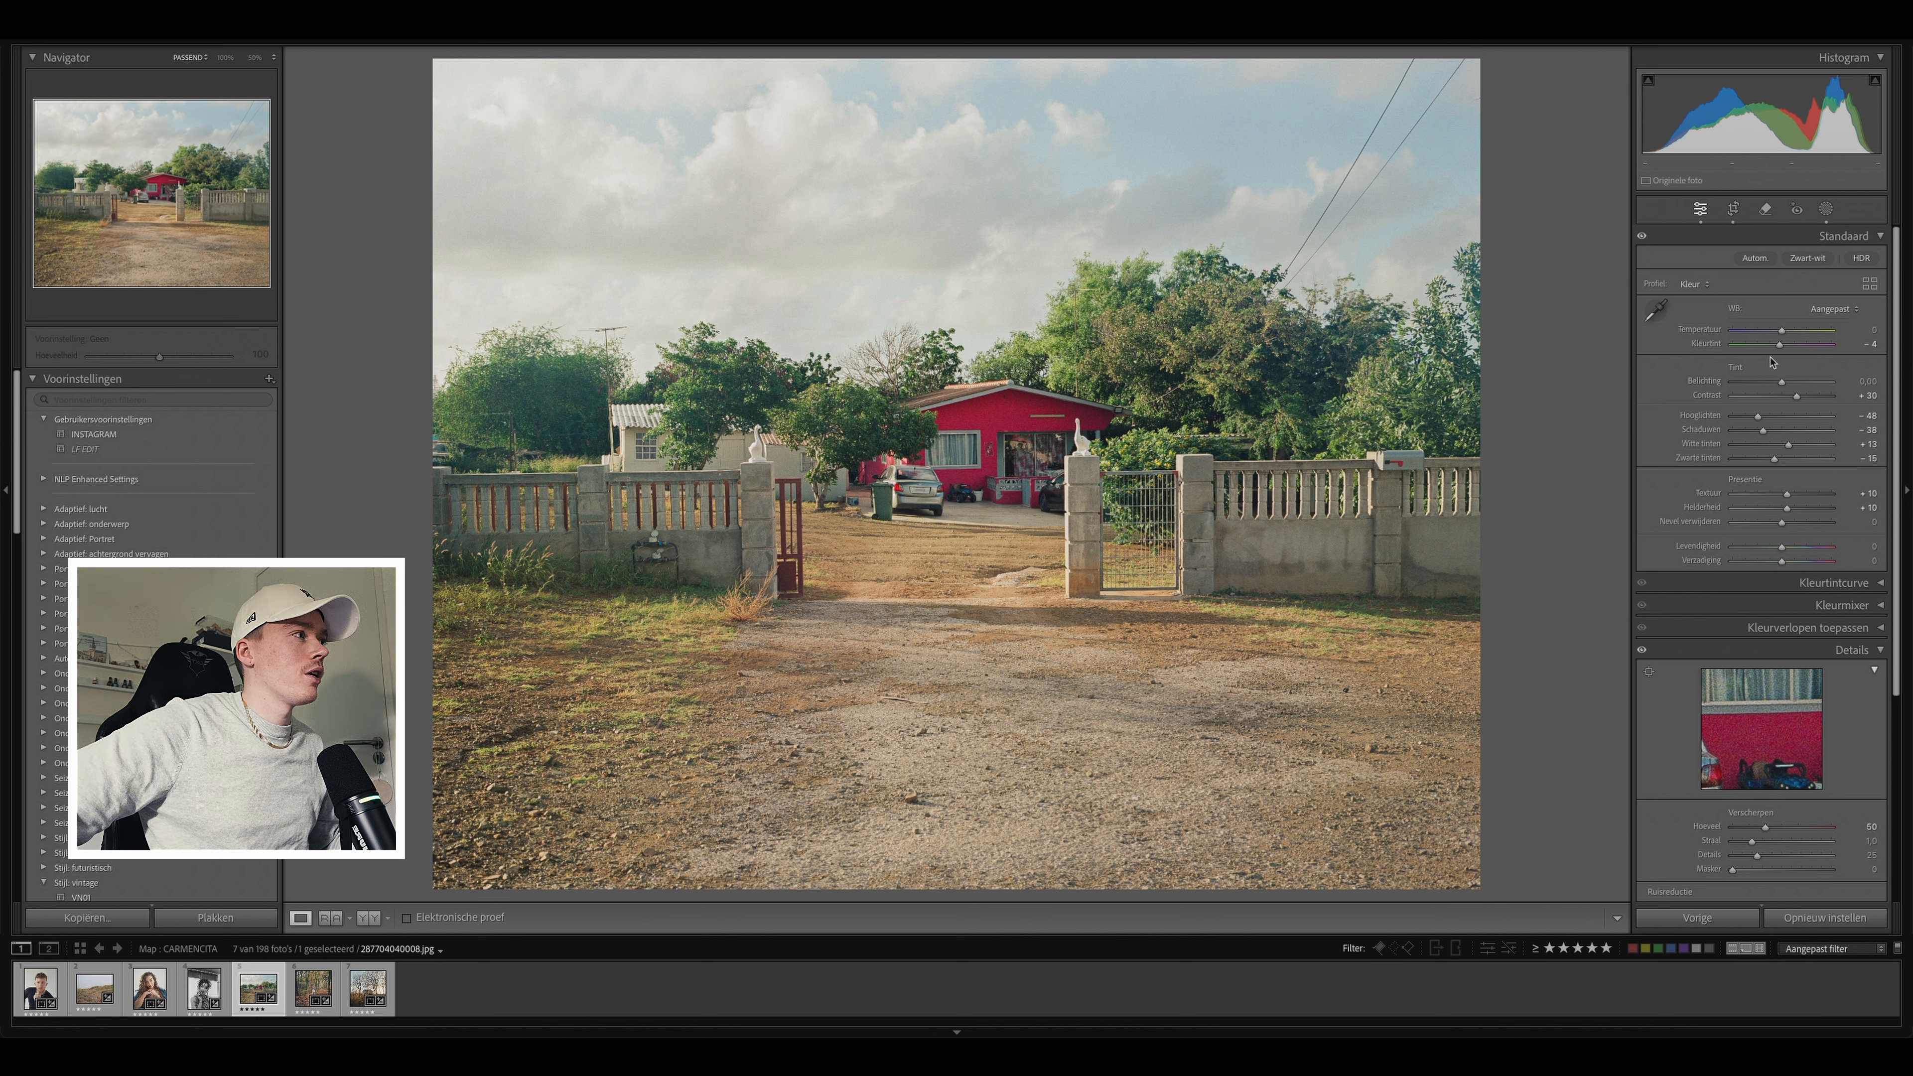
left_click_drag(1780, 345, 1789, 348)
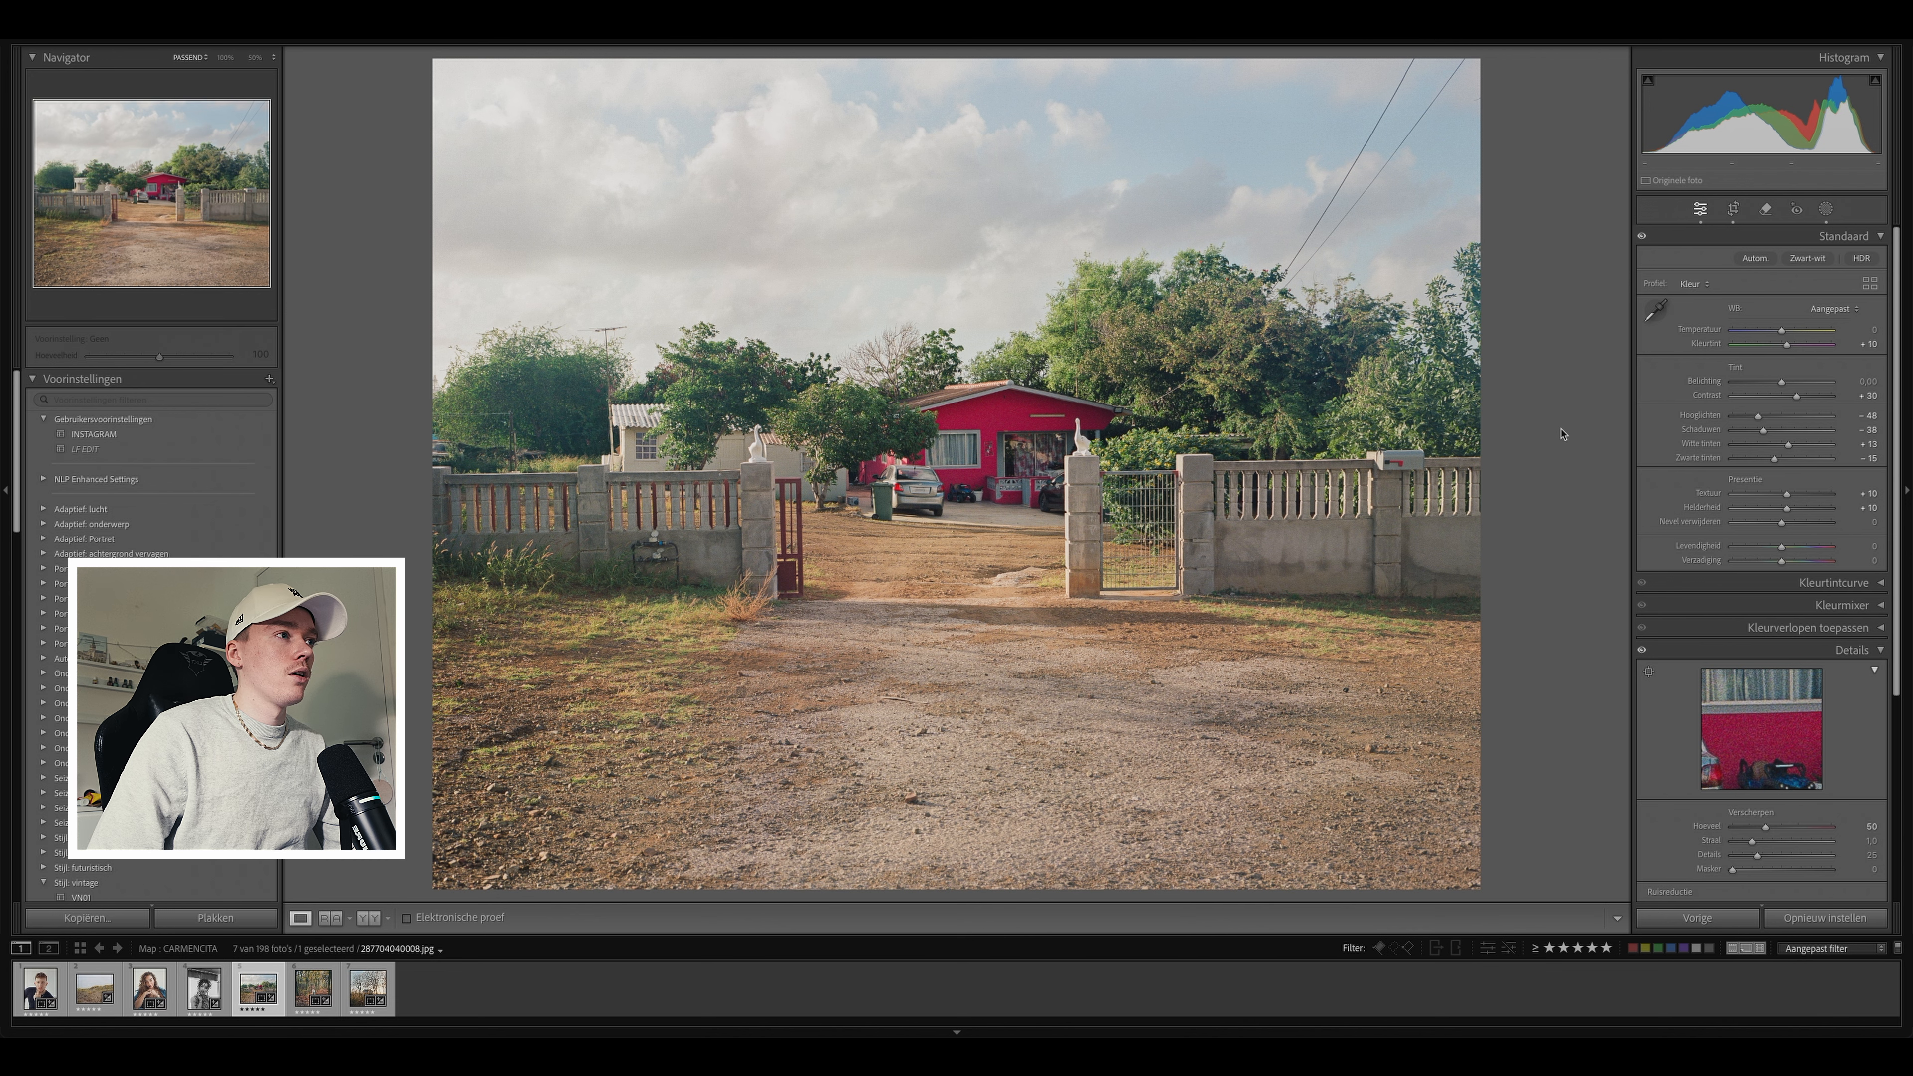
key("Right")
key("Left")
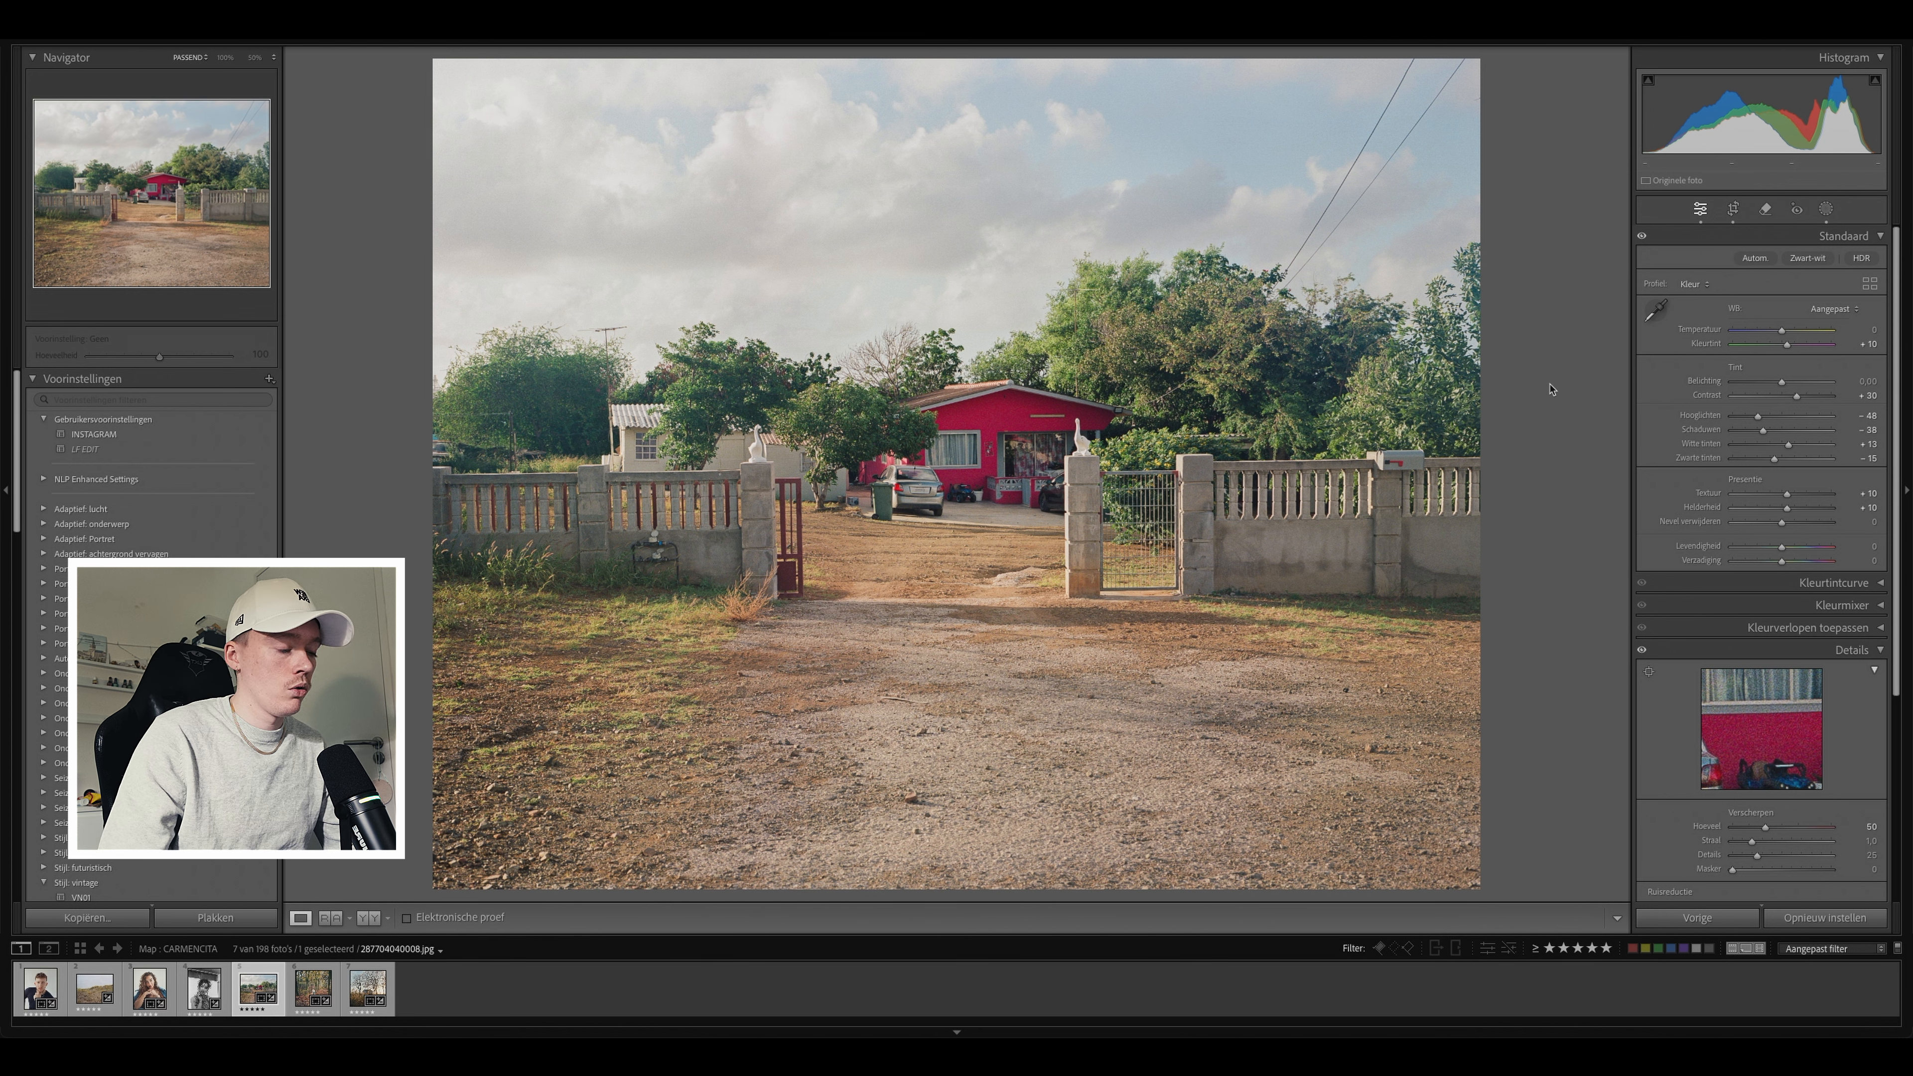
key("Right")
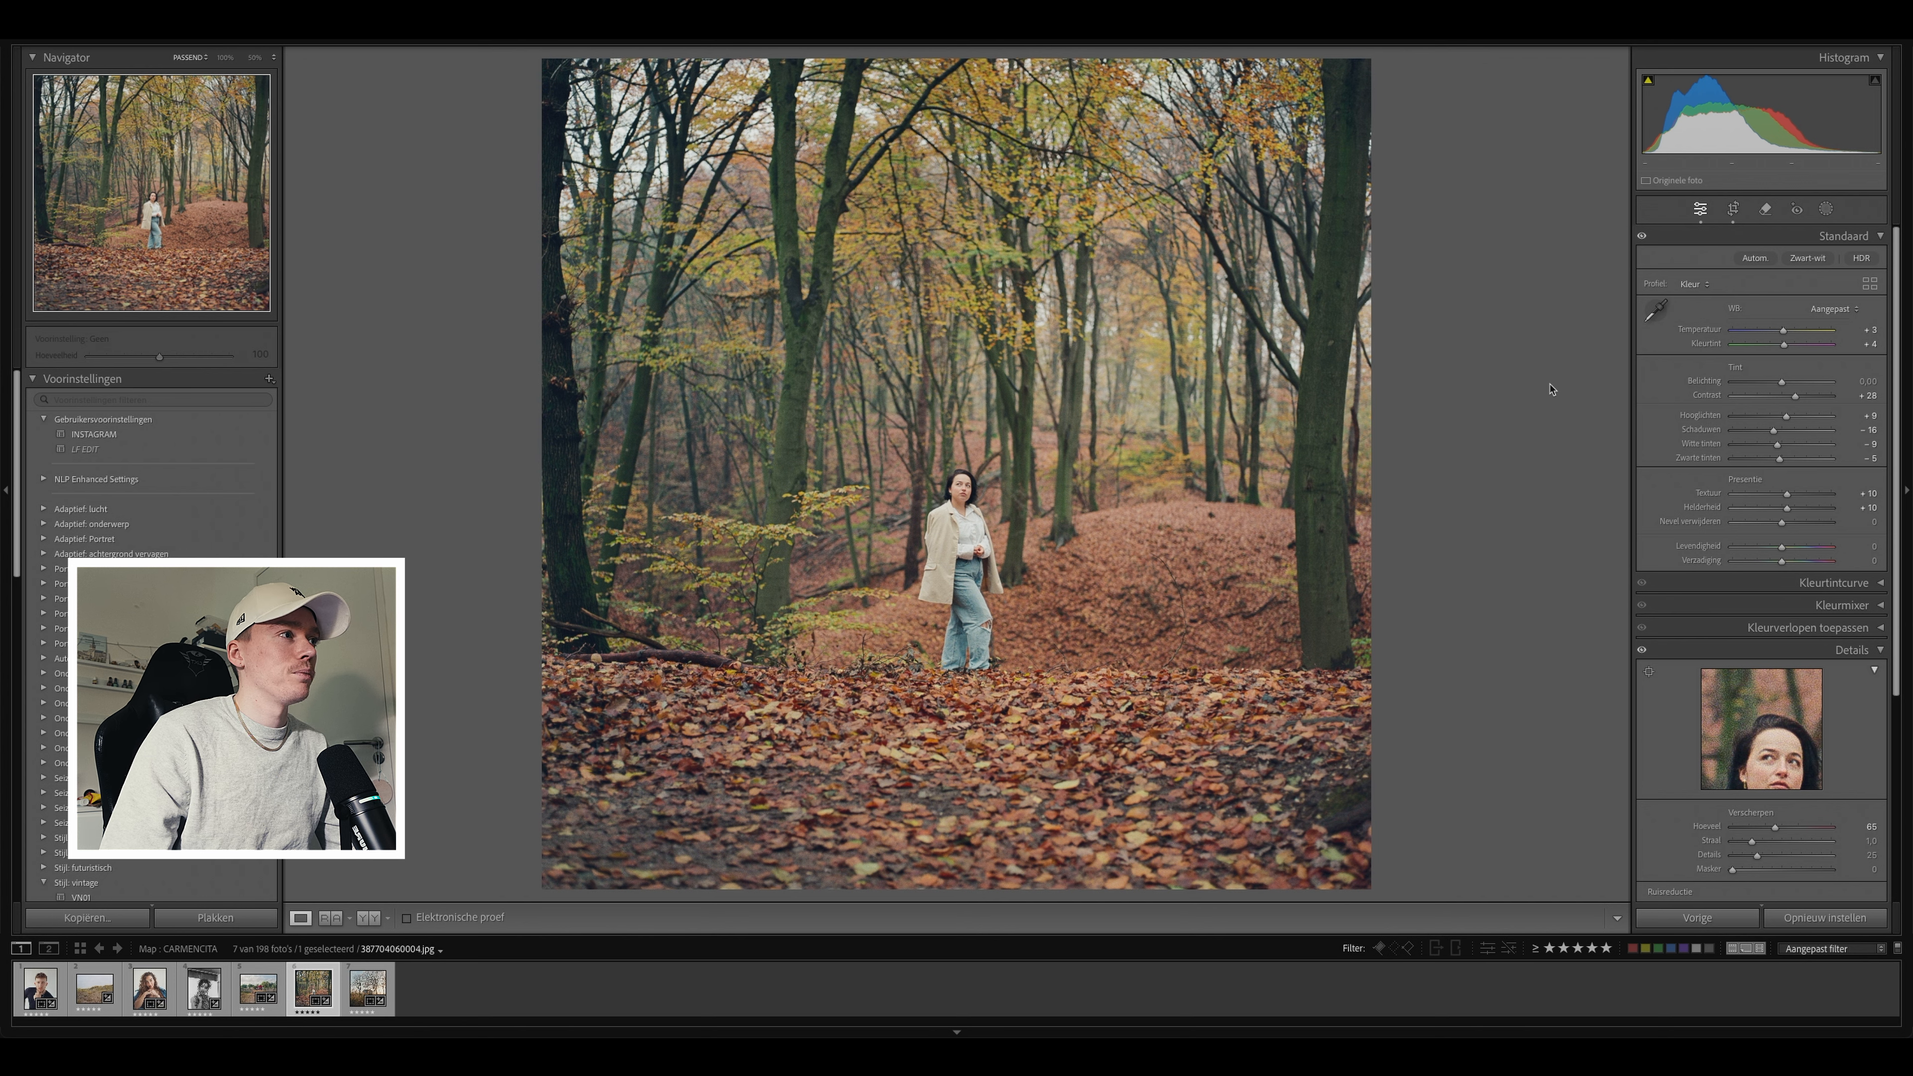
key("Right")
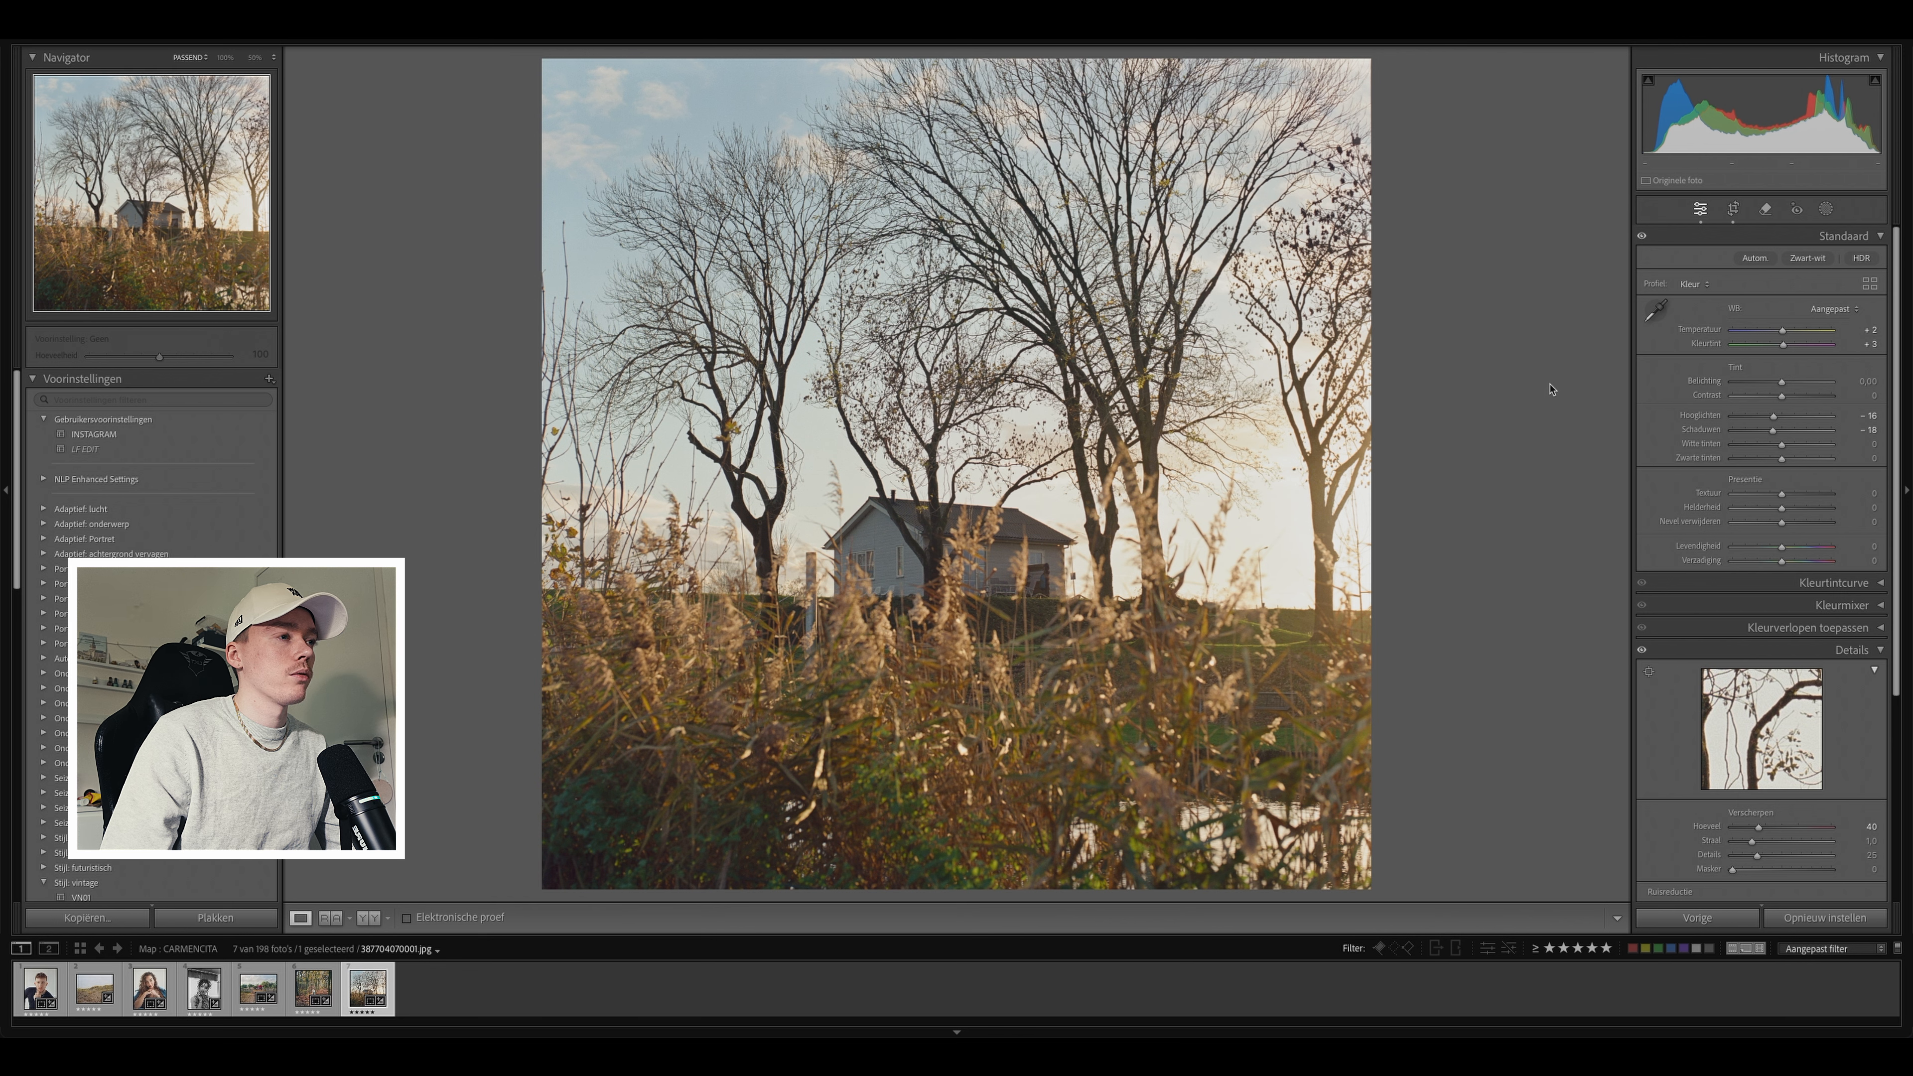
Step: Compare the edited series by going back from the tree landscape to the dune photo and forward again to the tree landscape
key("Left")
key("Left")
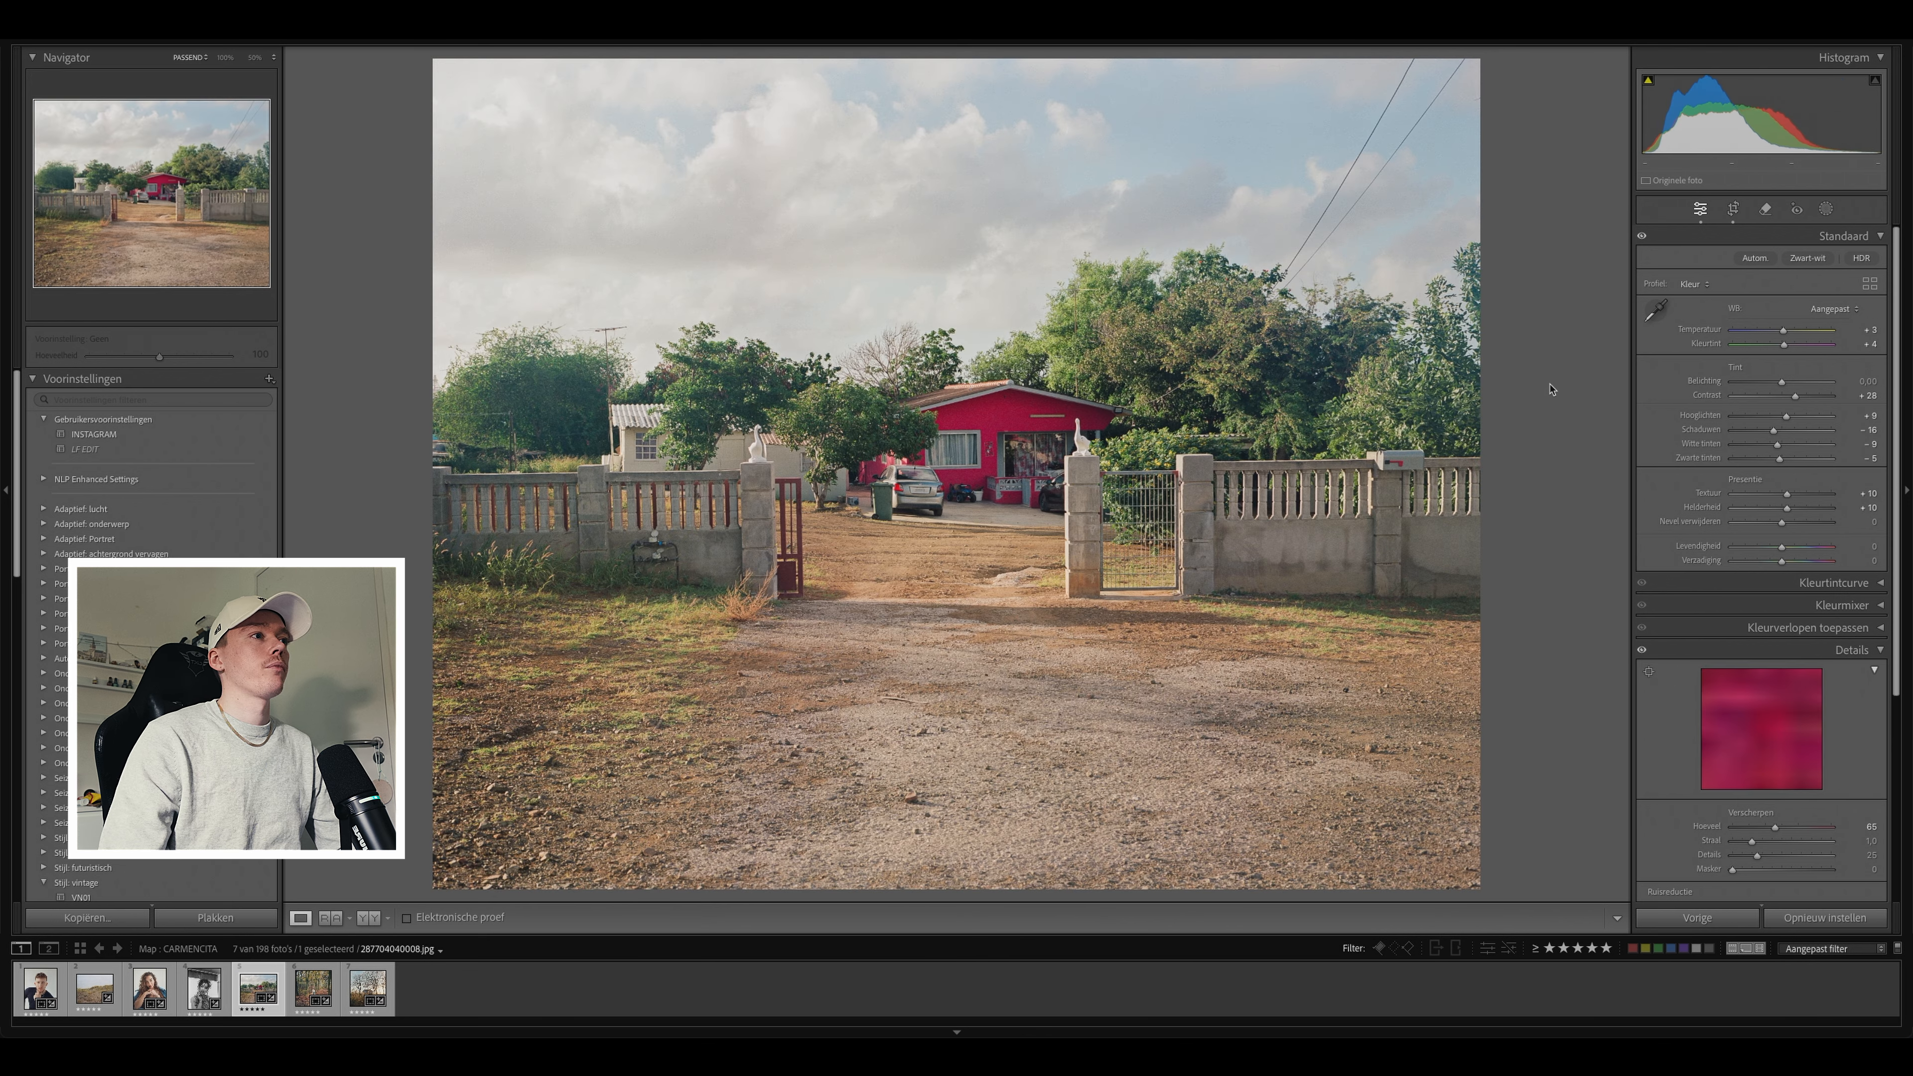
key("Left")
key("Left")
key("Left")
key("Left")
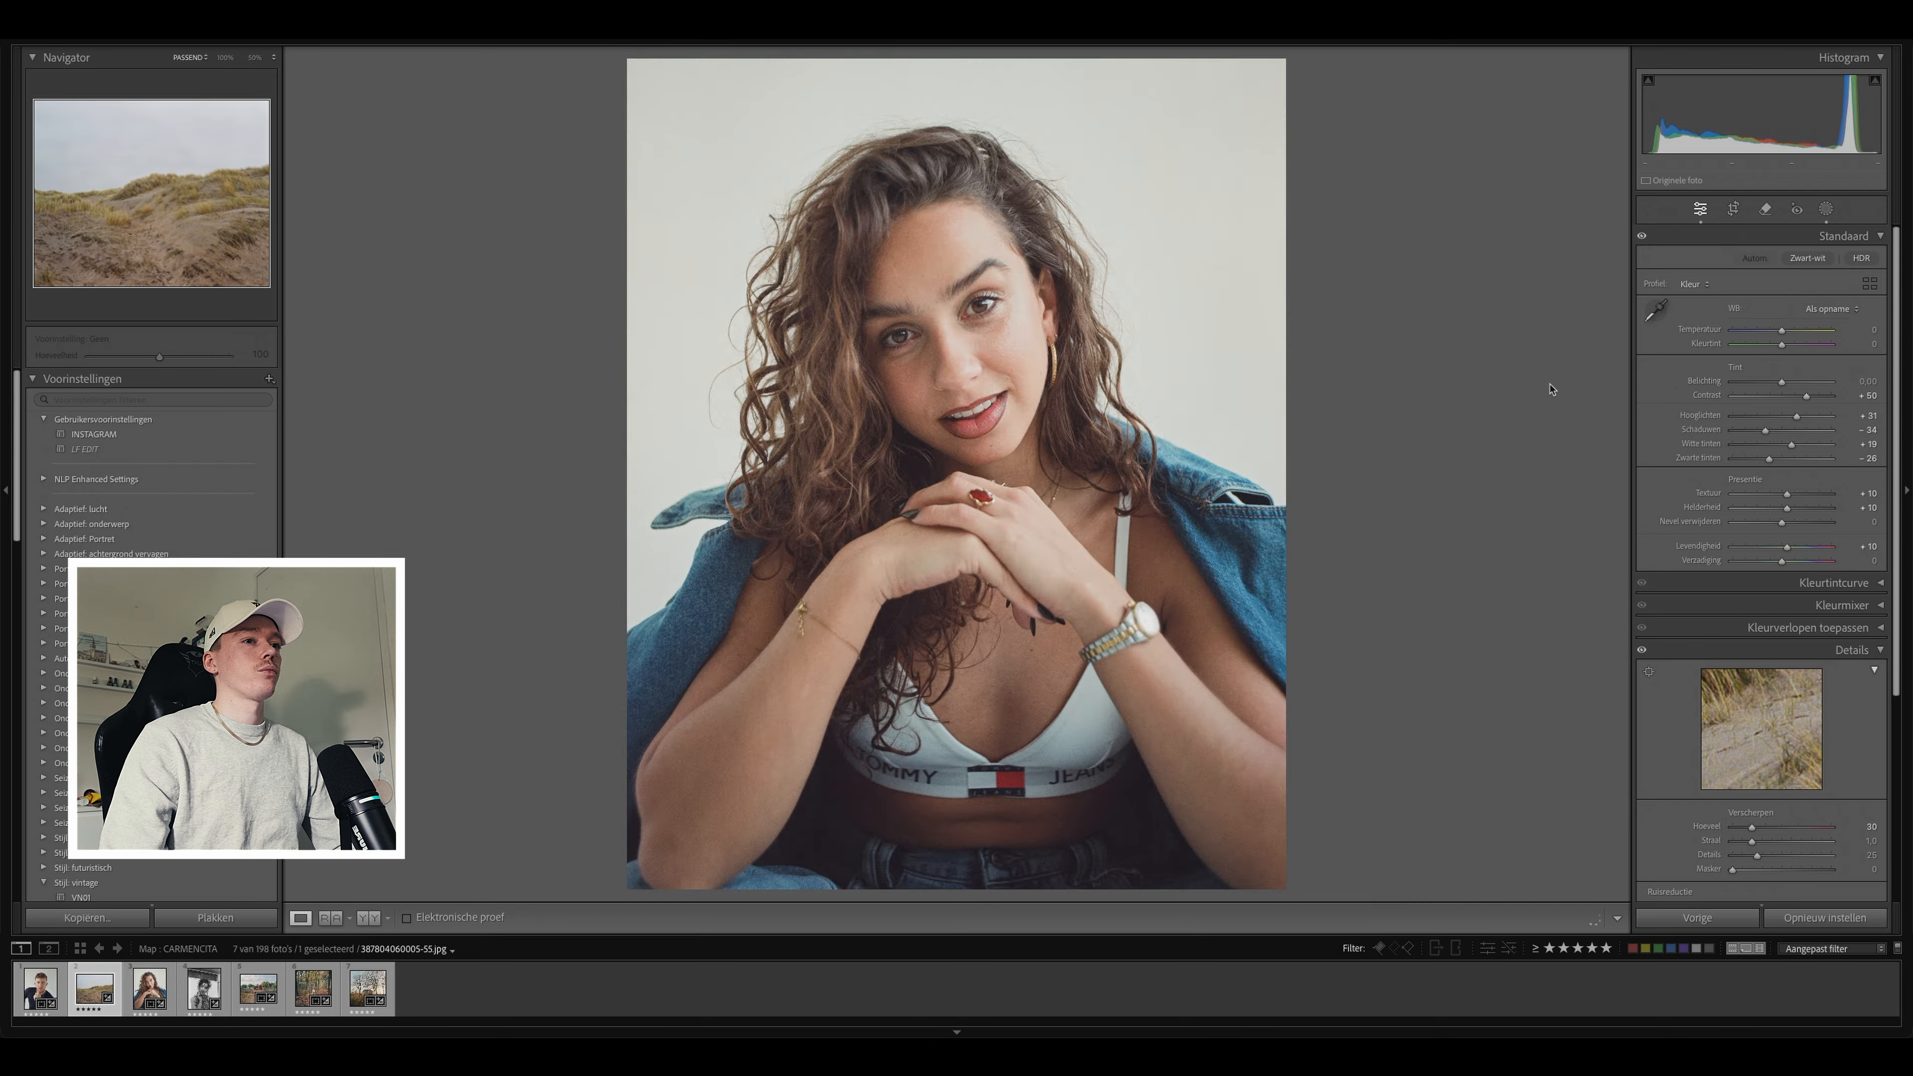
key("Right")
key("Right")
key("Right")
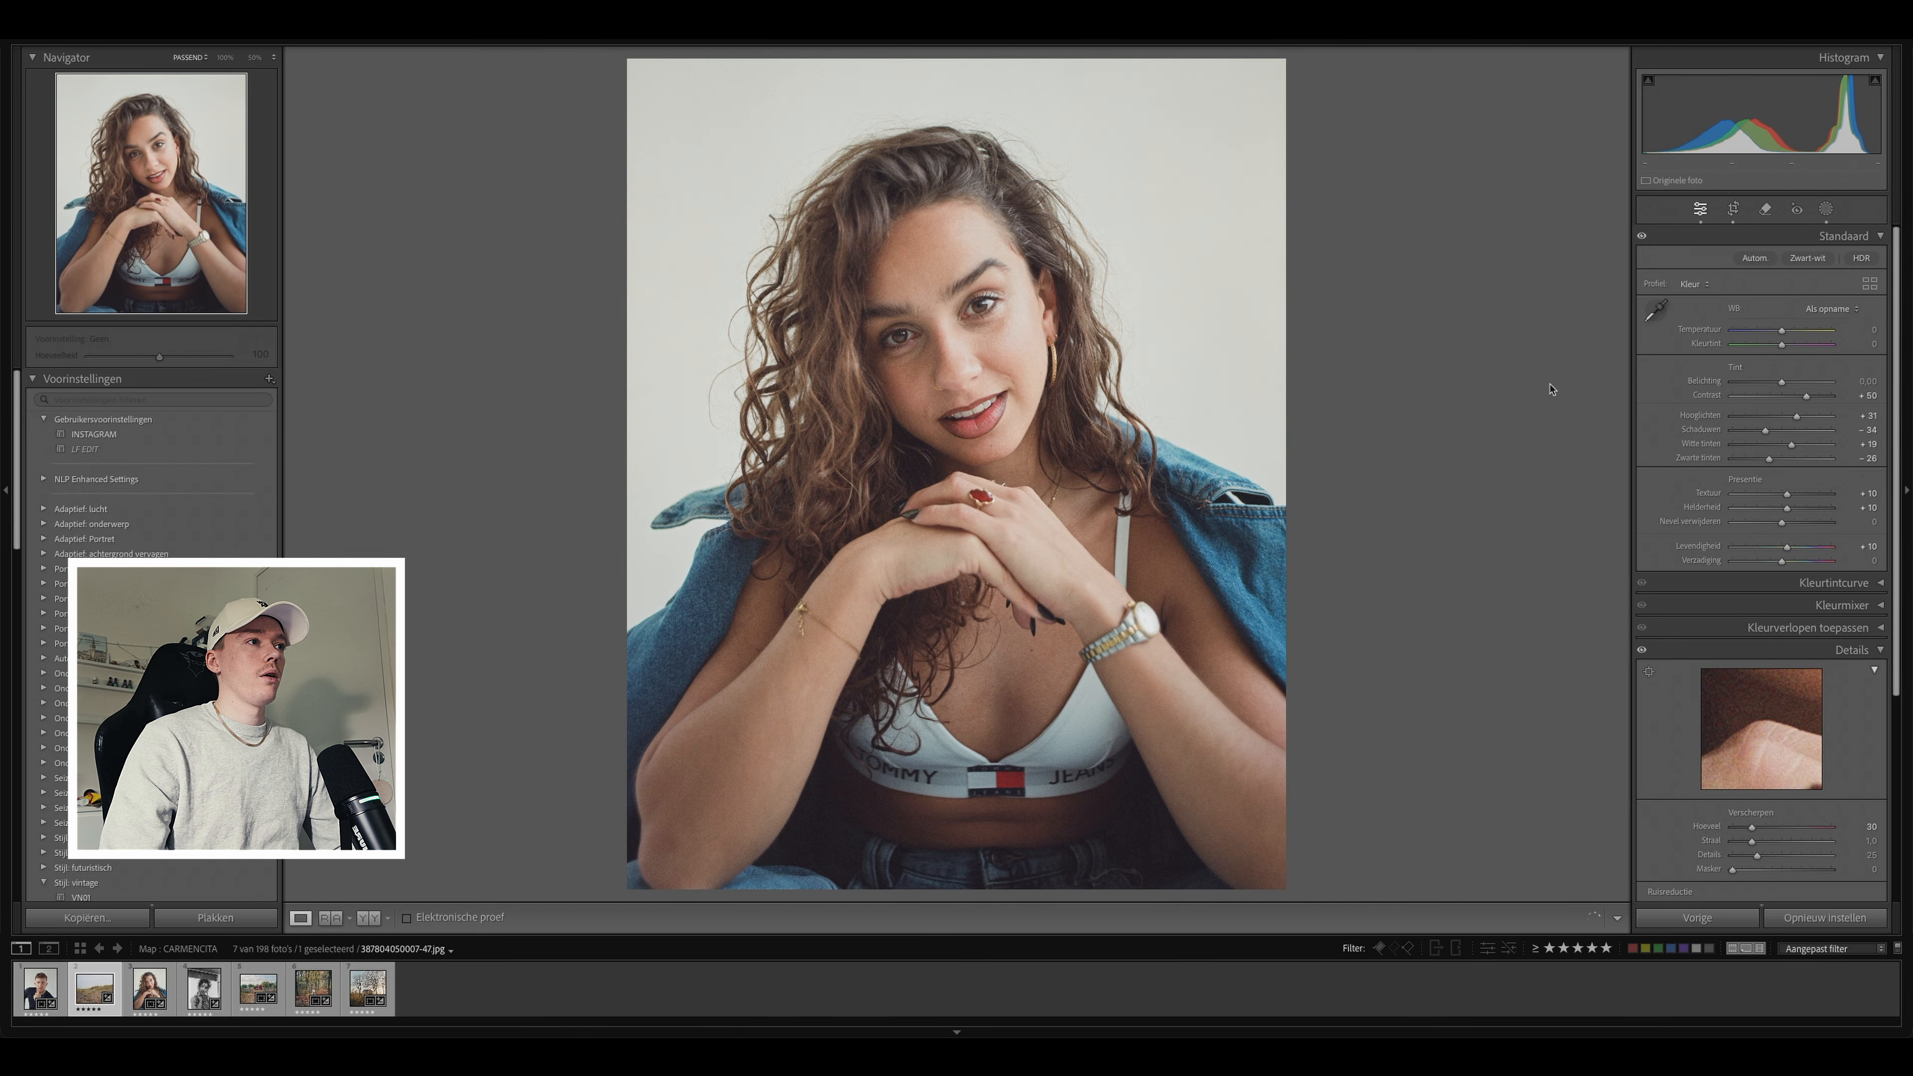
key("Right")
key("Right")
key("Right")
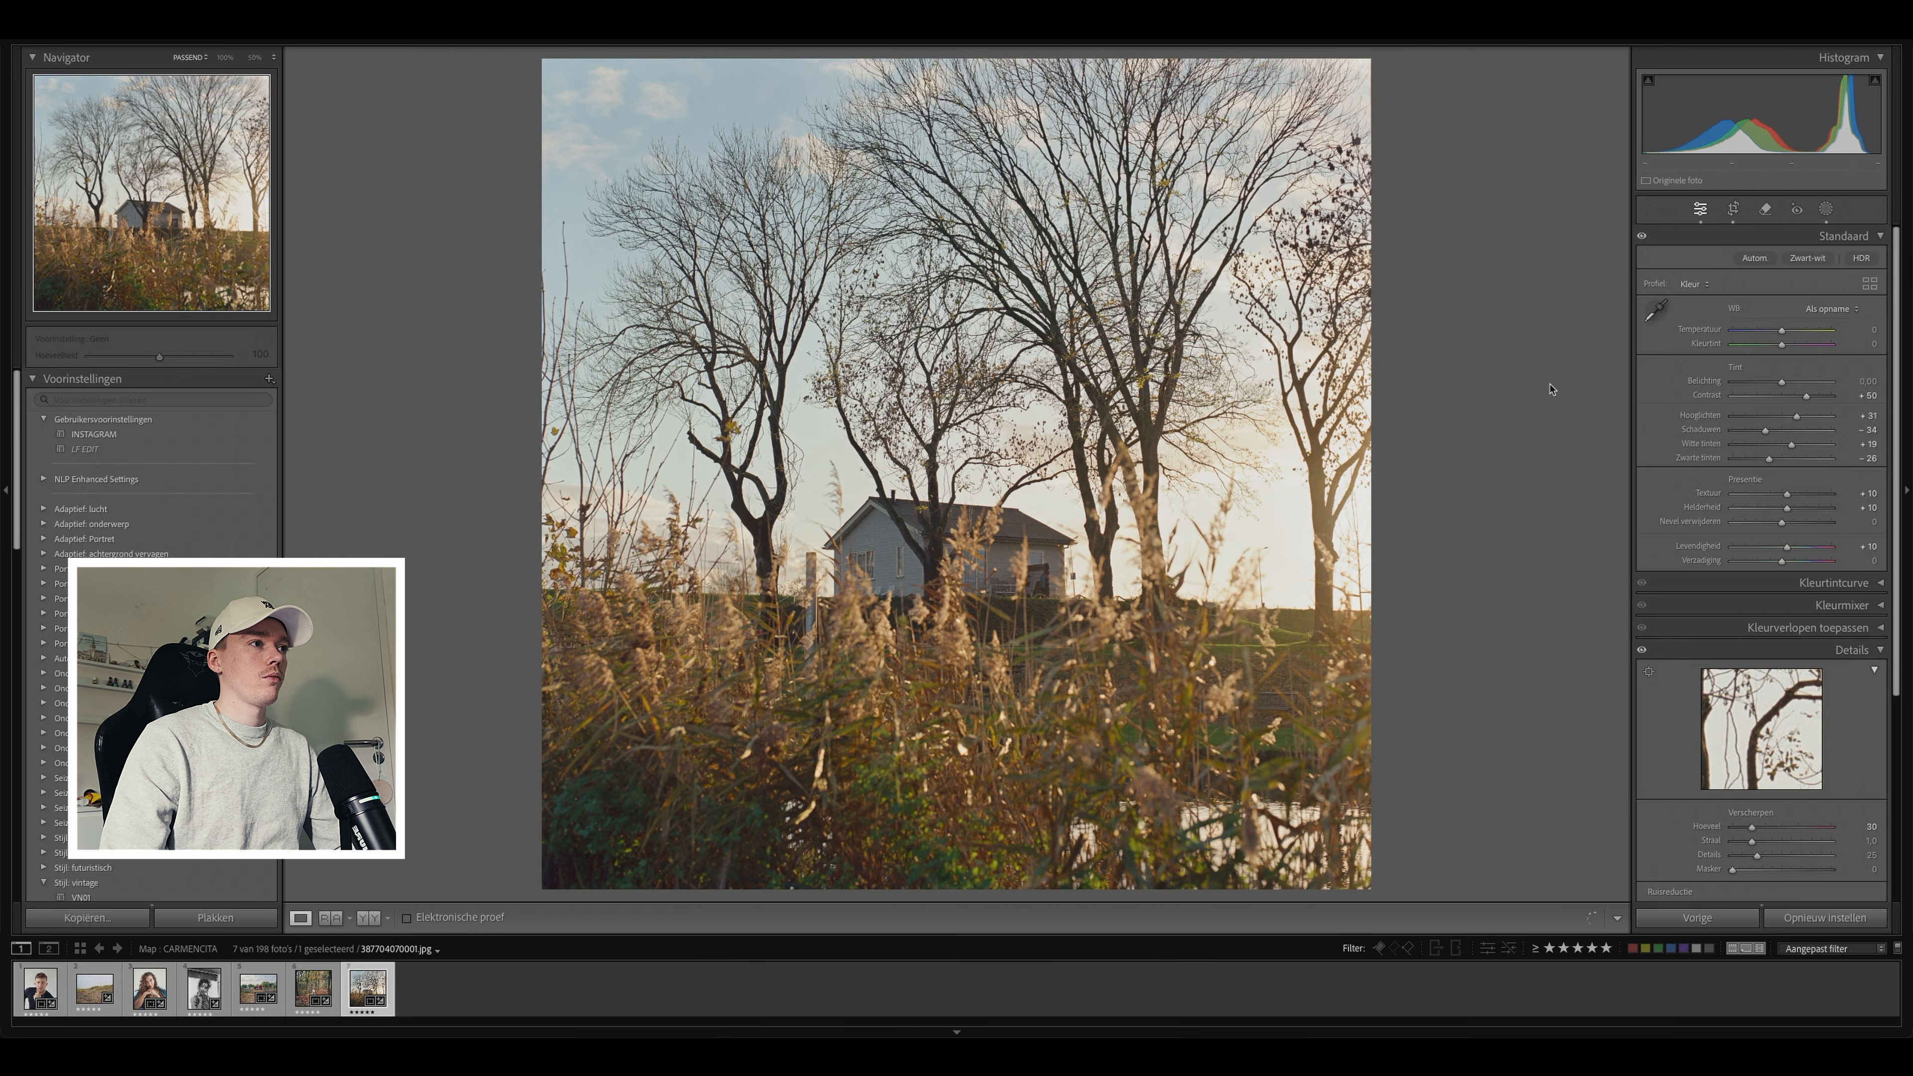
Step: Compare the denim-jacket portrait, red house and dune photos, and check the black-and-white portrait against its unedited version
key("Left")
key("Left")
key("Left")
key("Left")
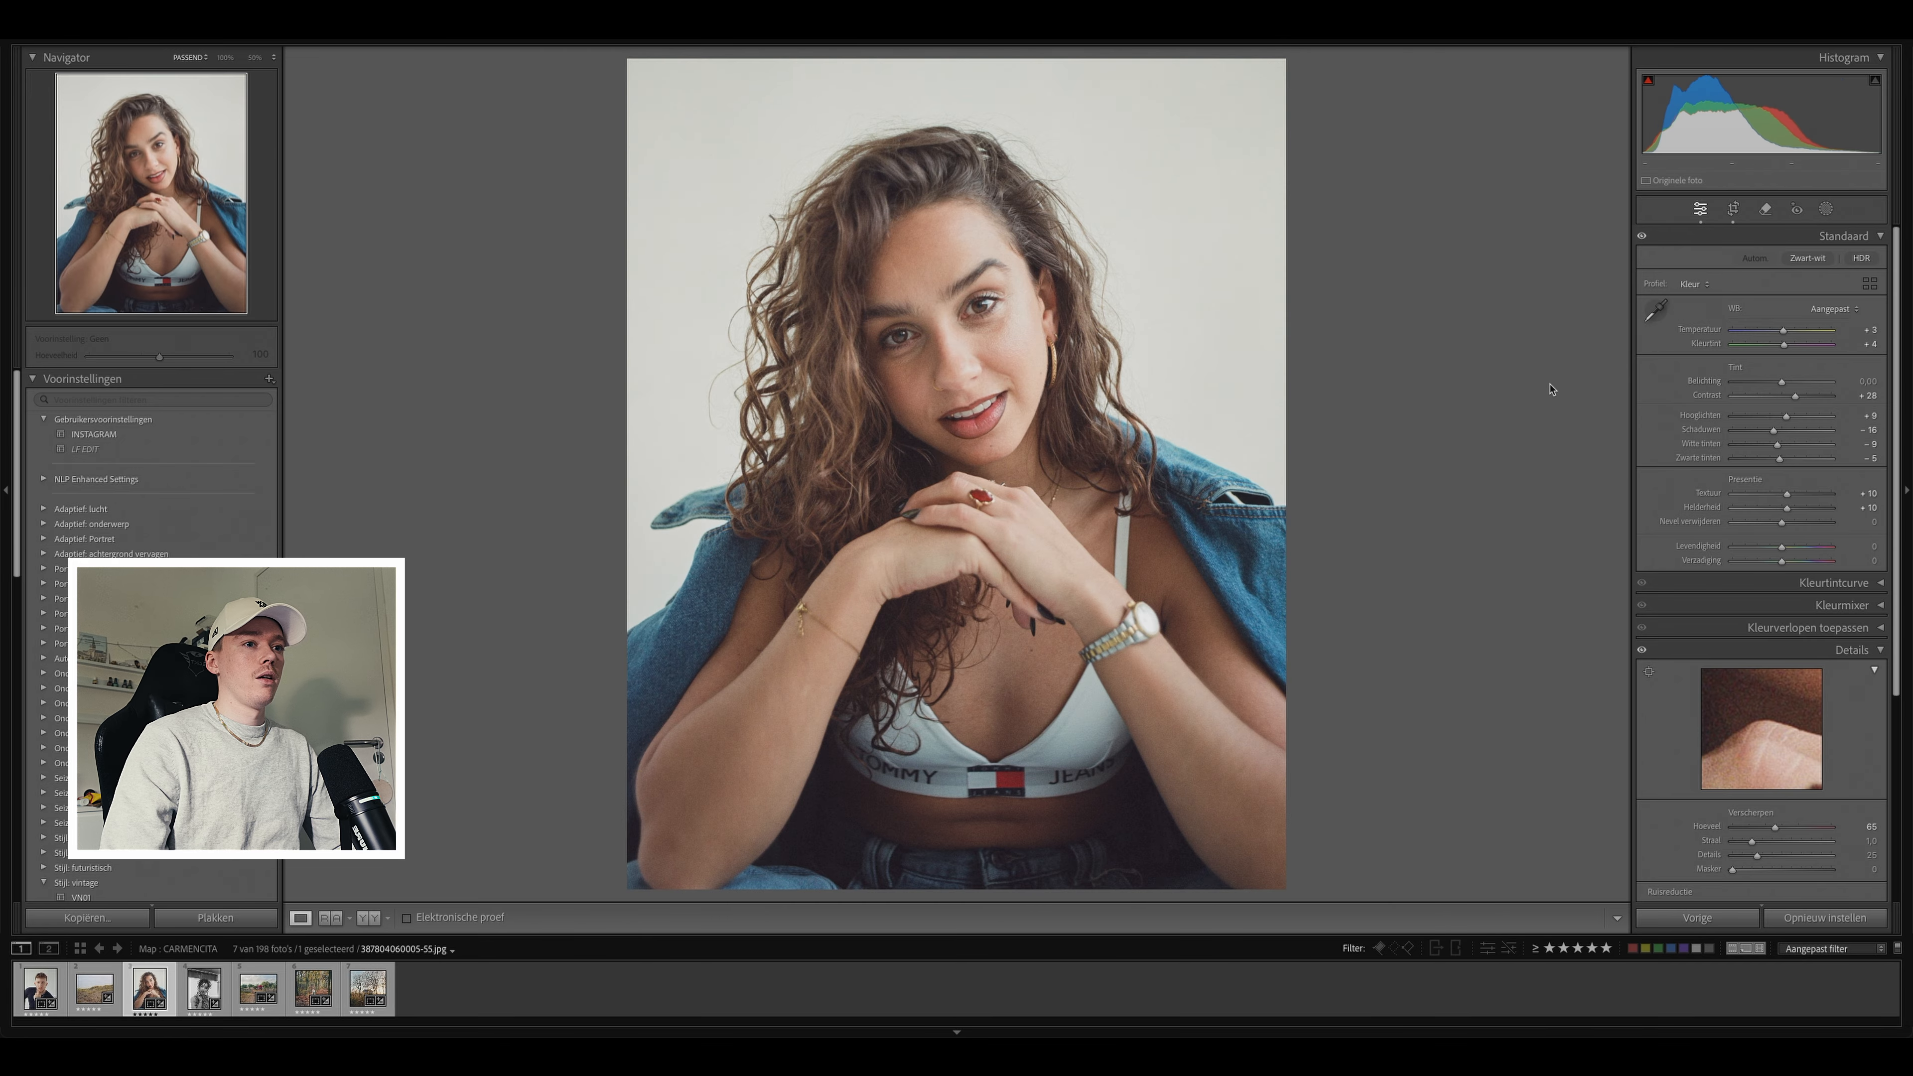
key("Right")
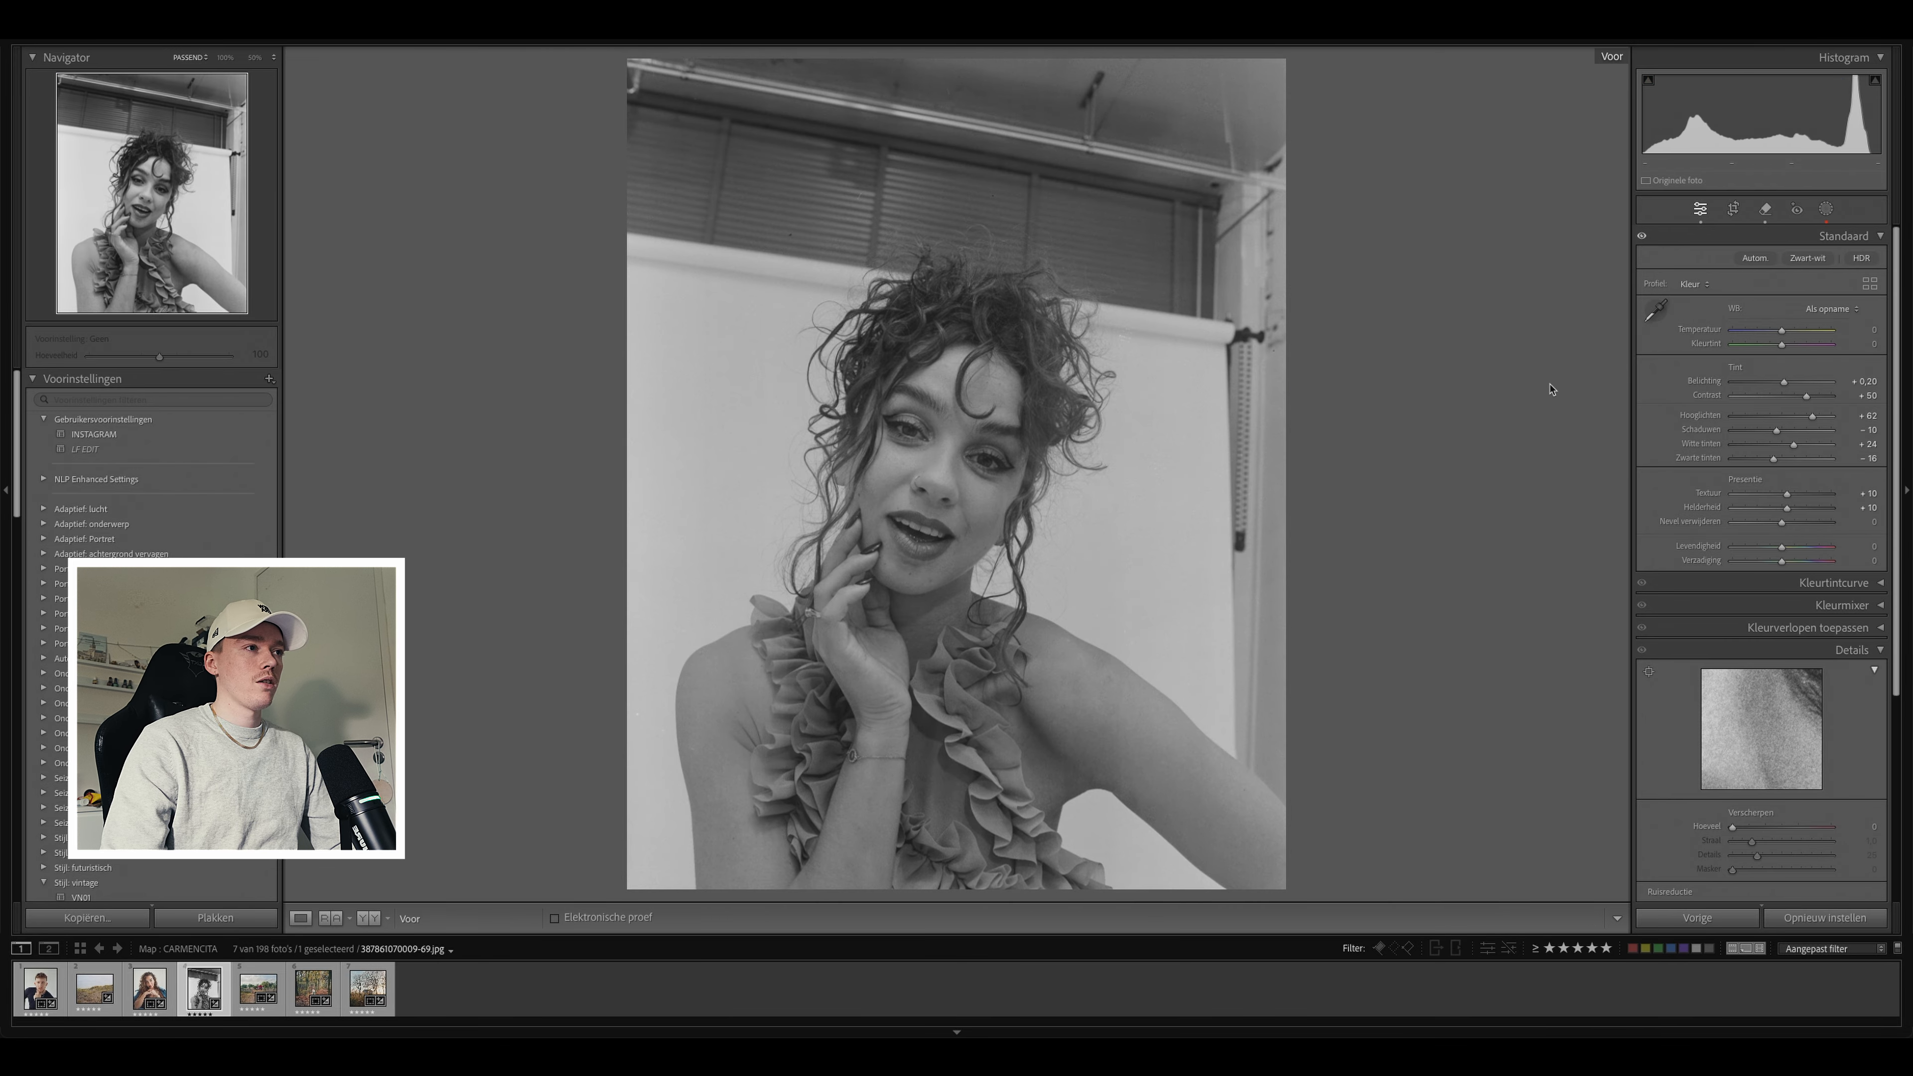
key("Right")
key("Right")
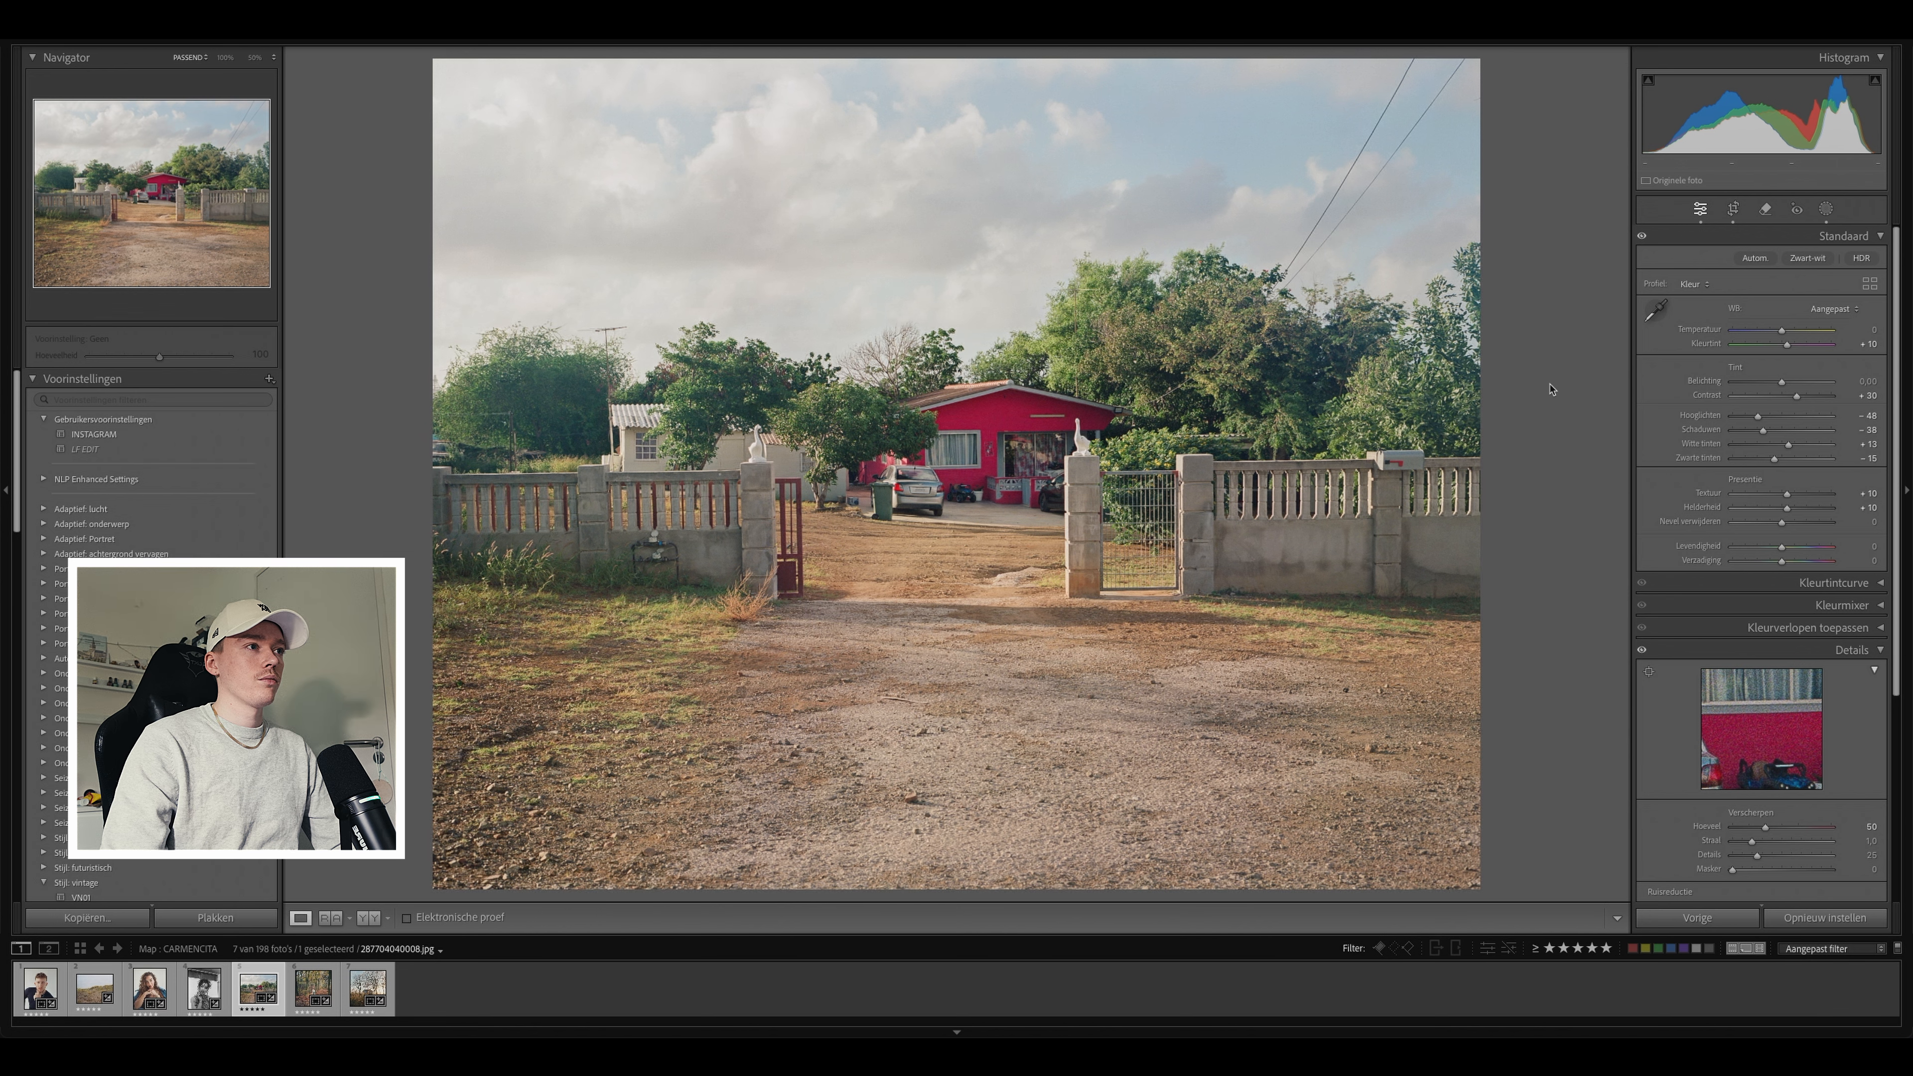
key("Right")
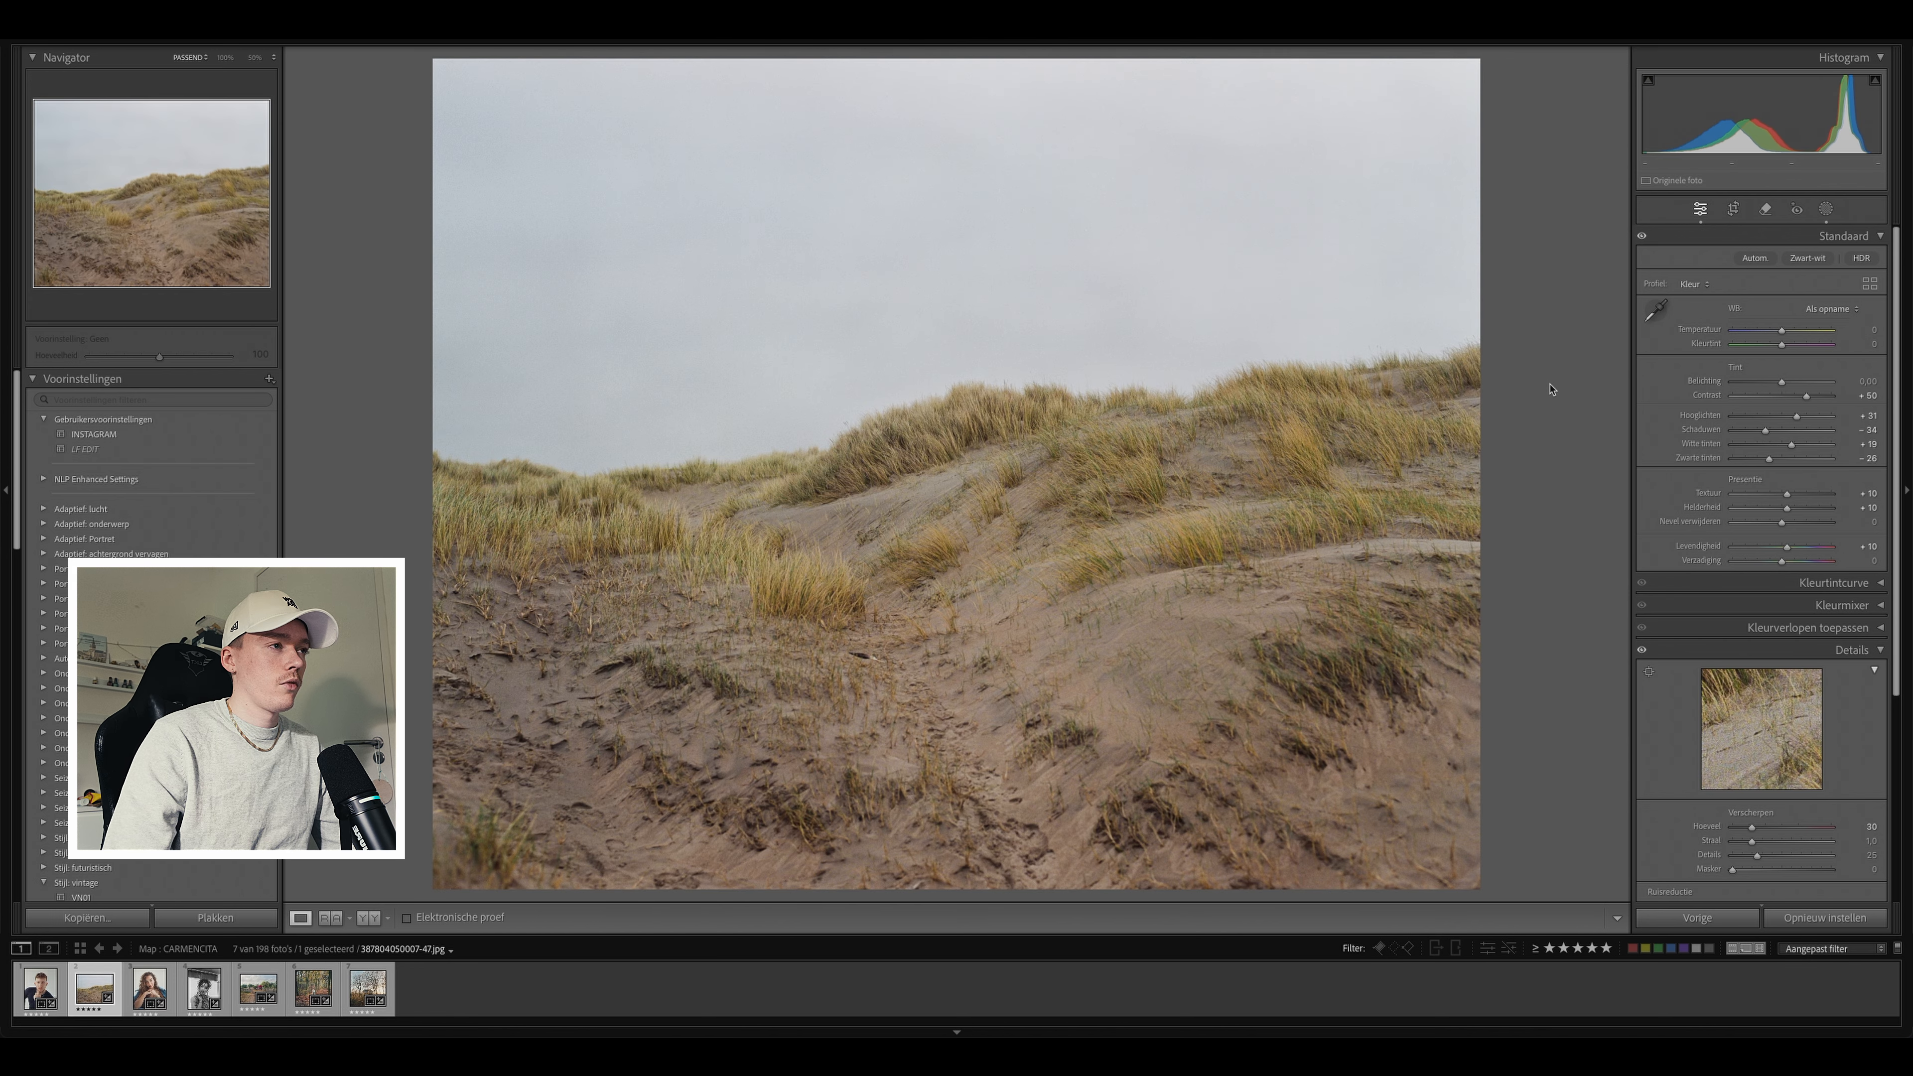
key("Right")
key("Right")
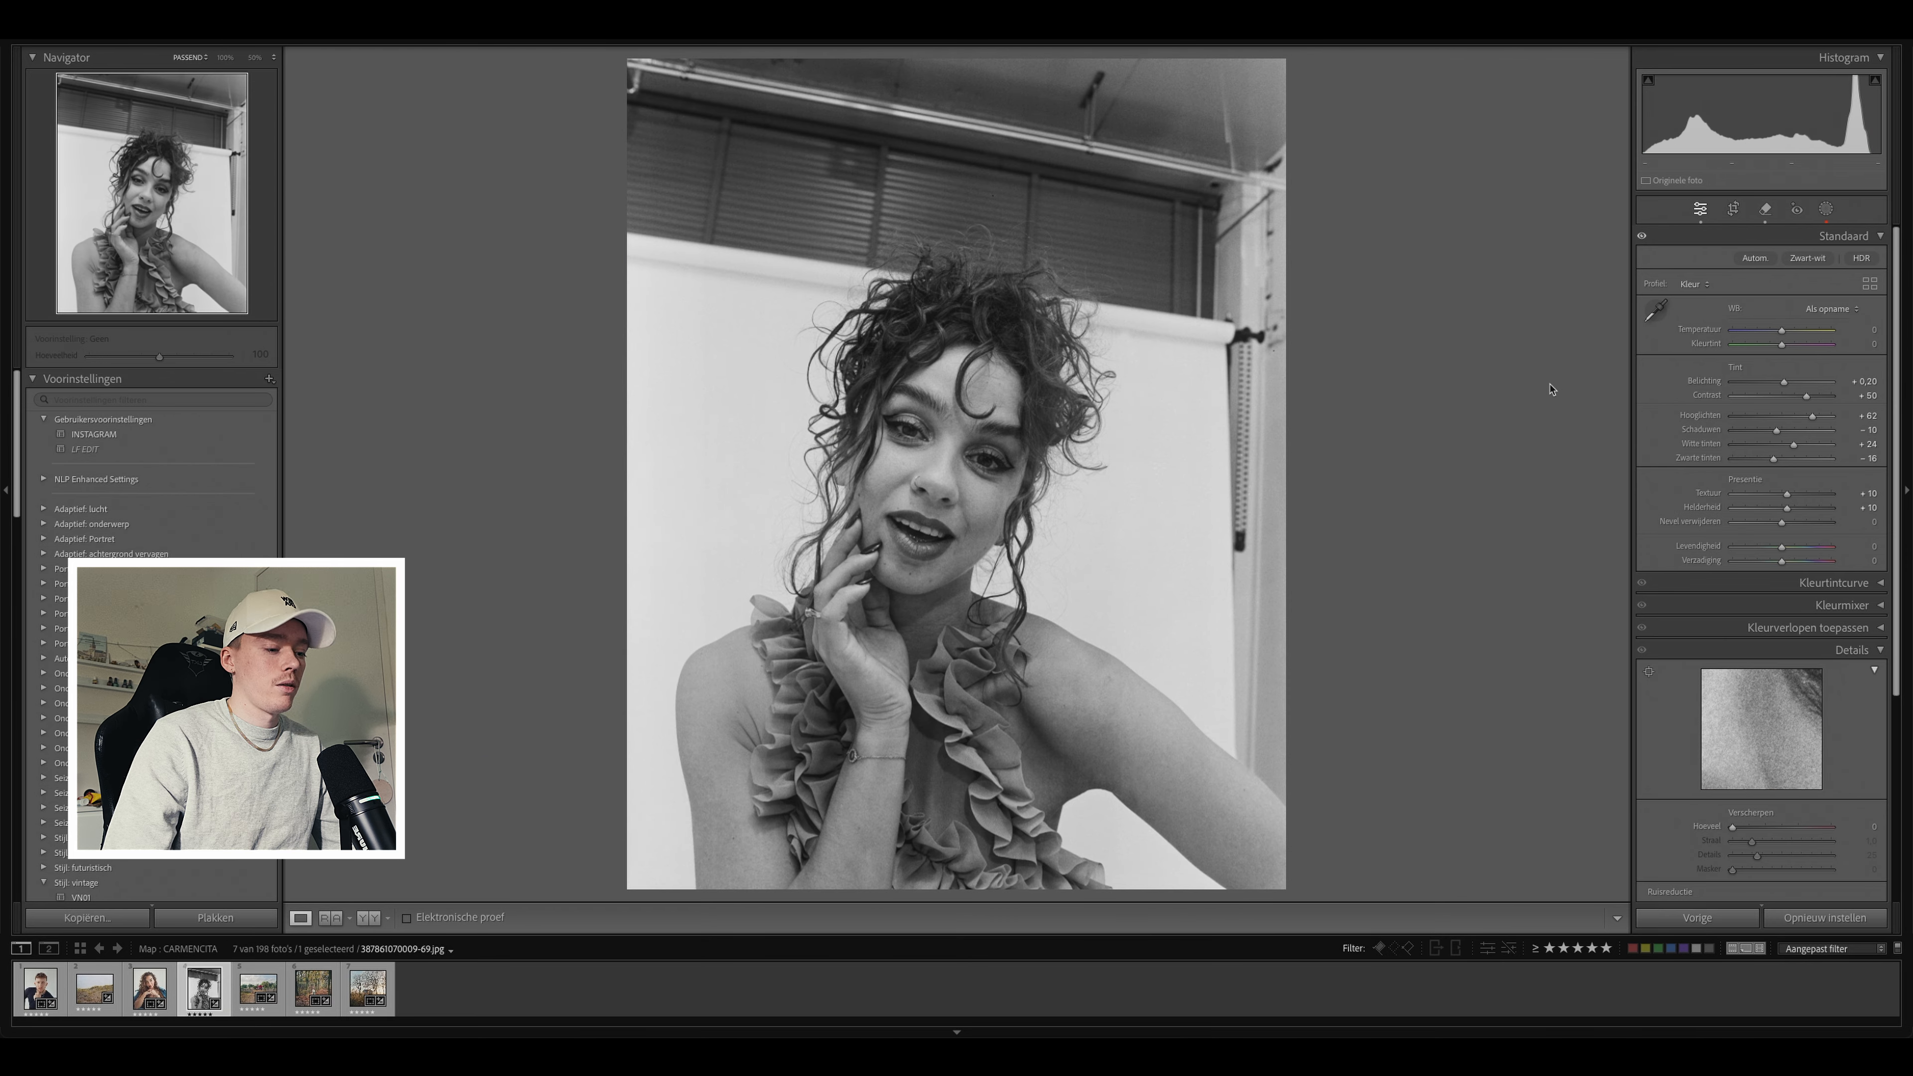
Step: Check the denim-jacket portrait before and after editing, review the photos through to the tree landscape, and return to the forest photo
key("Left")
key("backslash")
key("backslash")
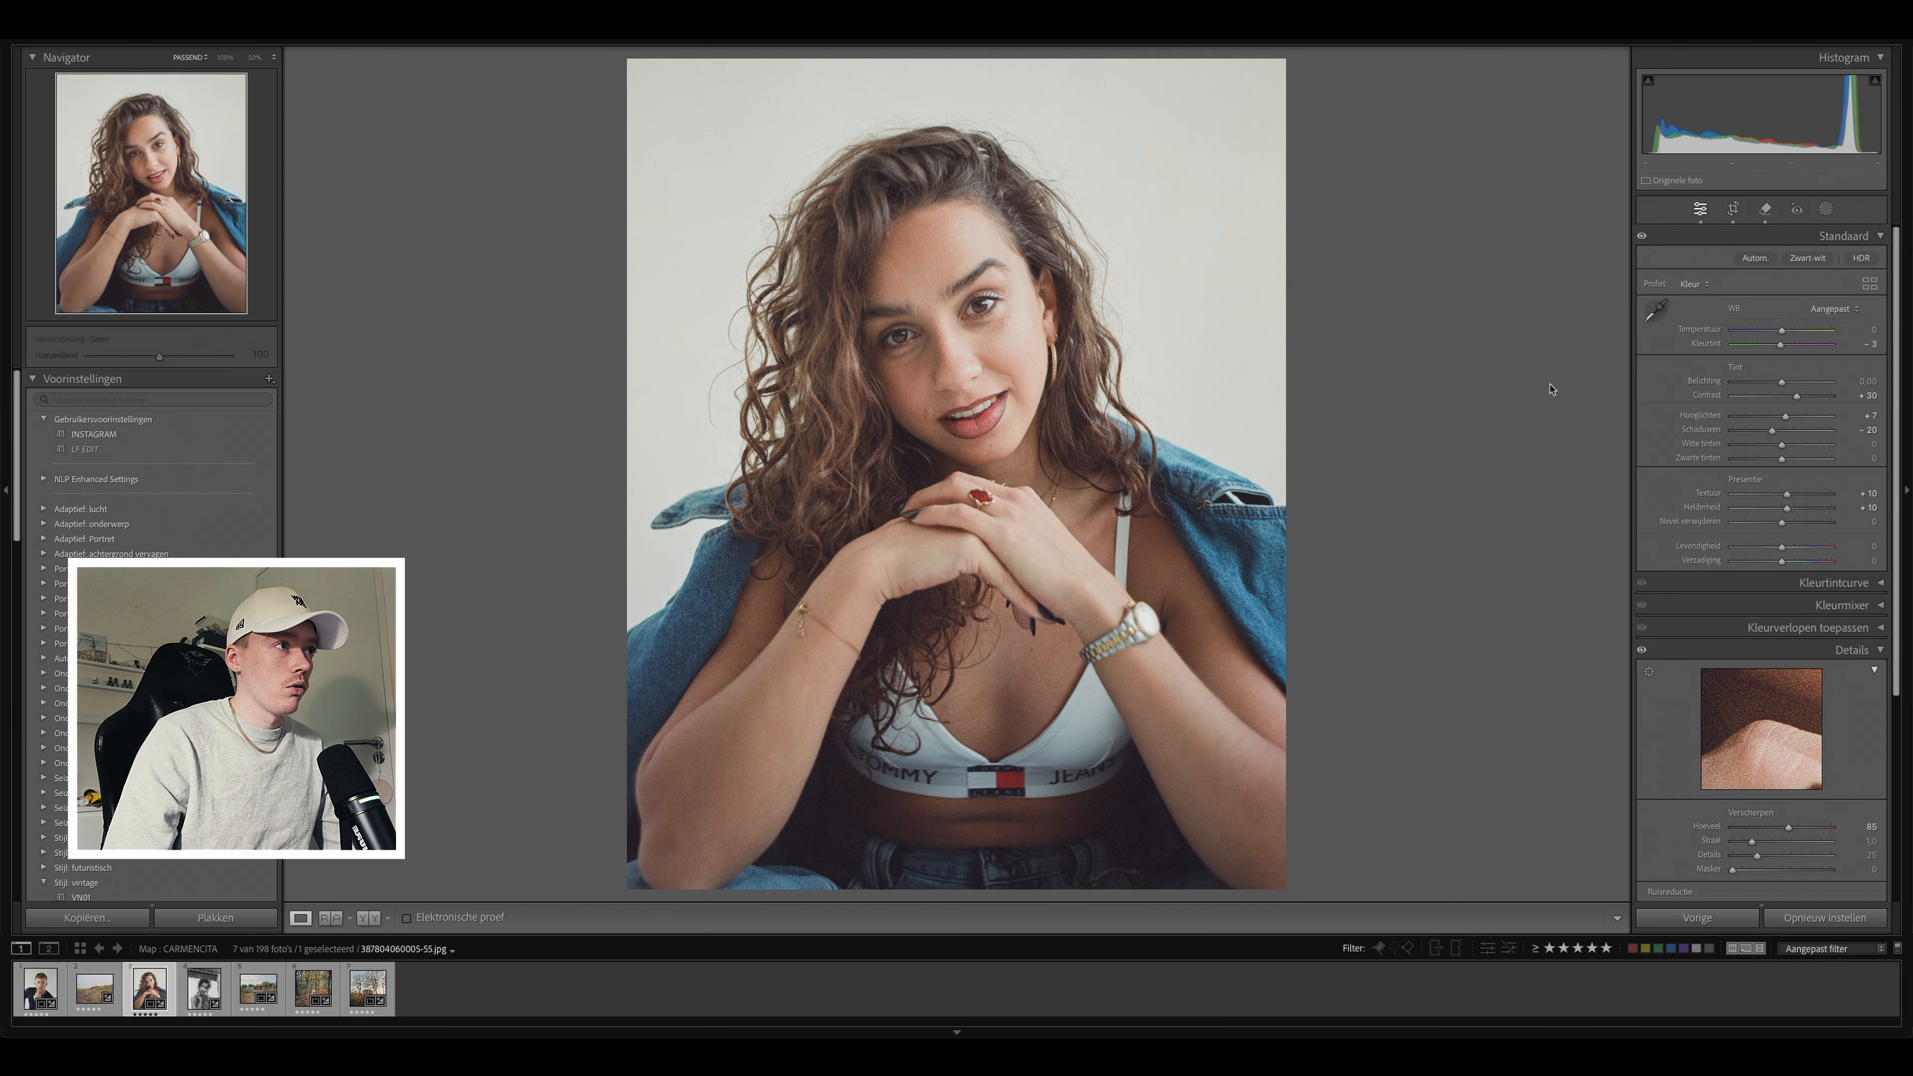
key("Right")
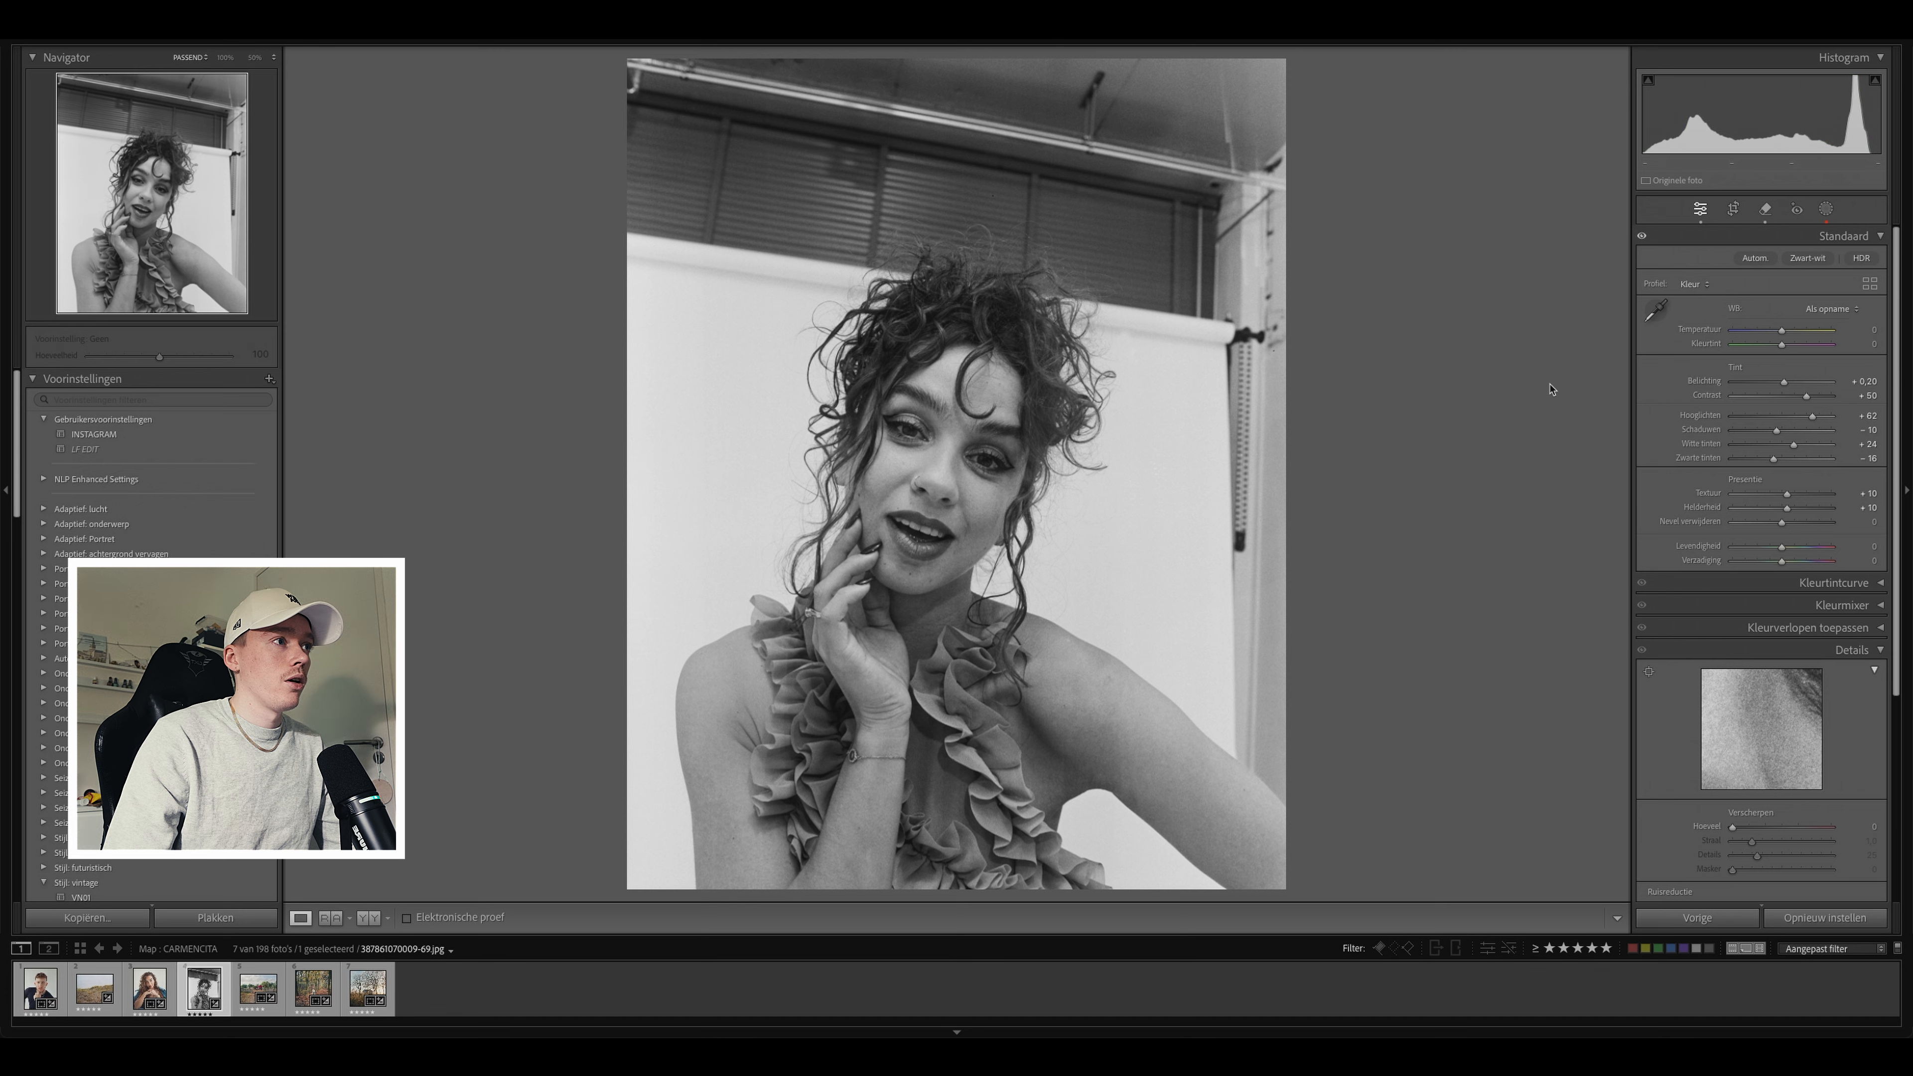
key("Right")
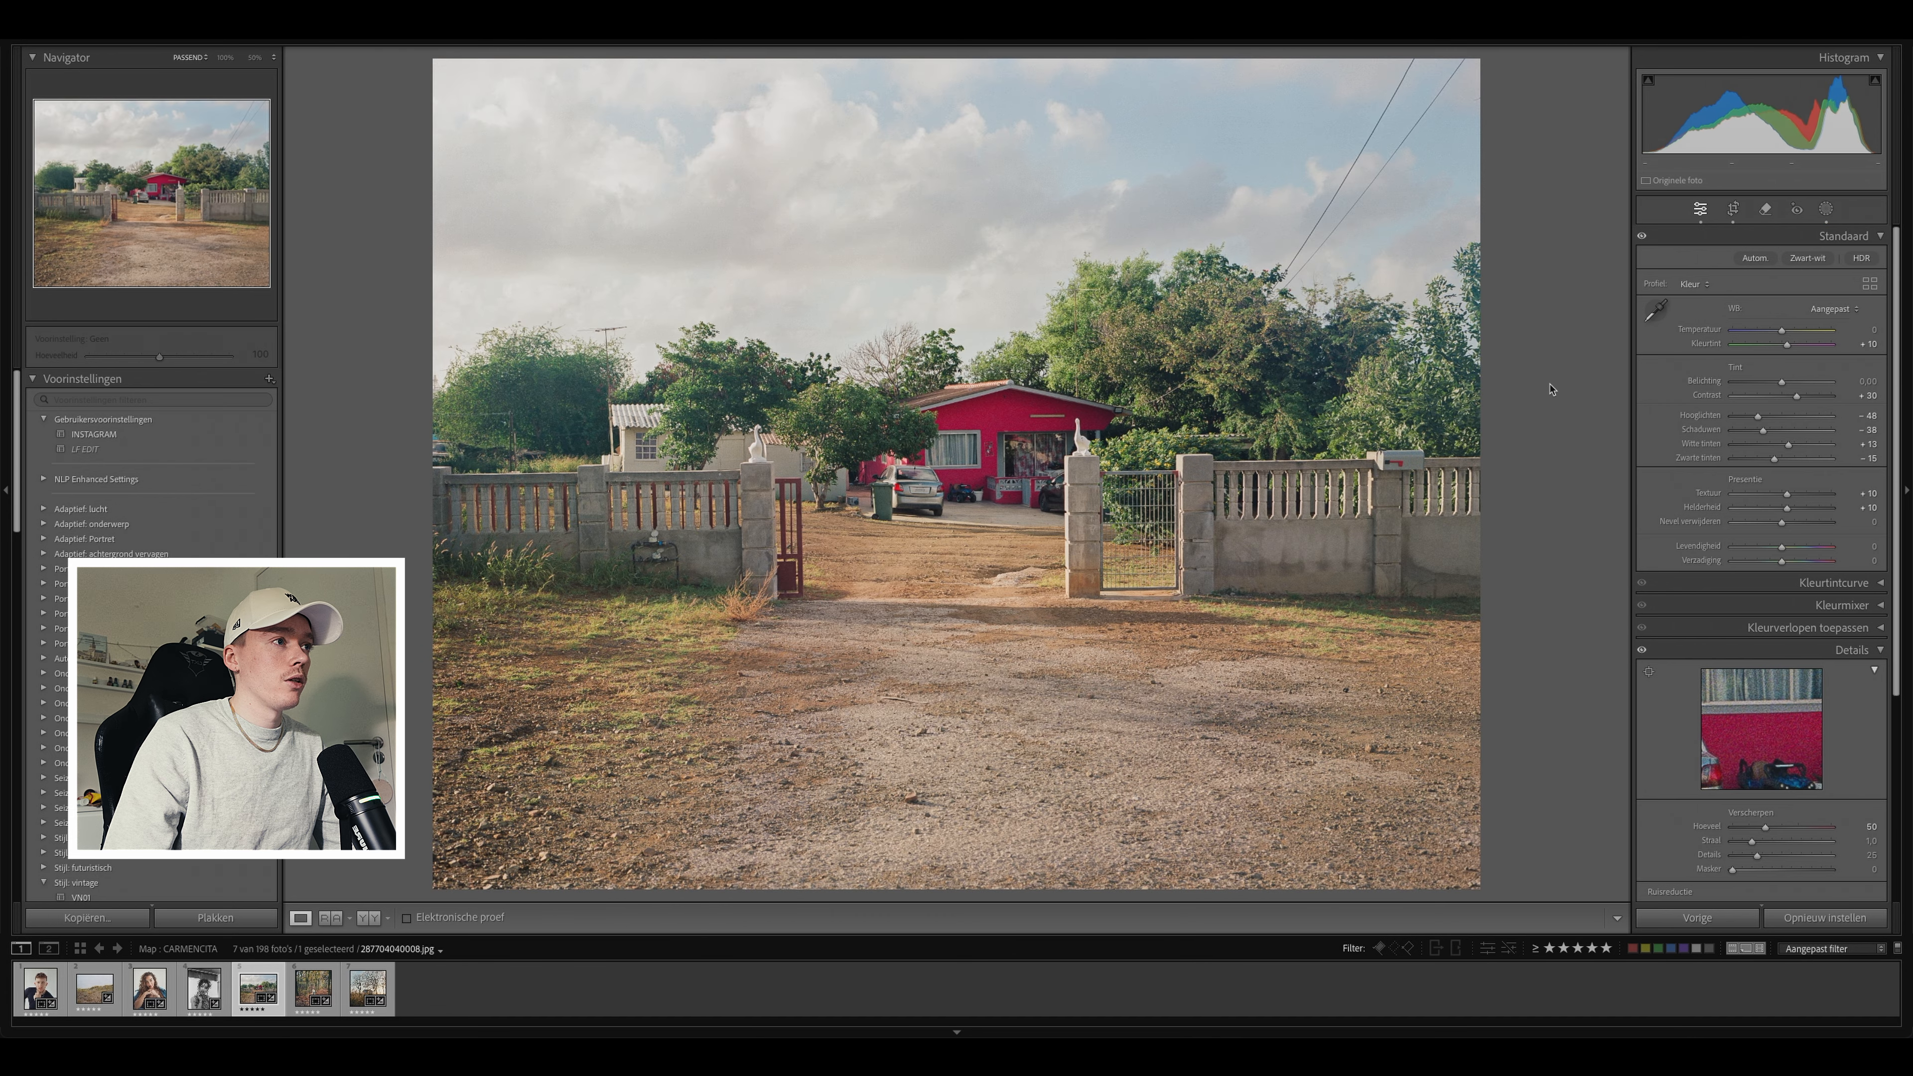
key("Right")
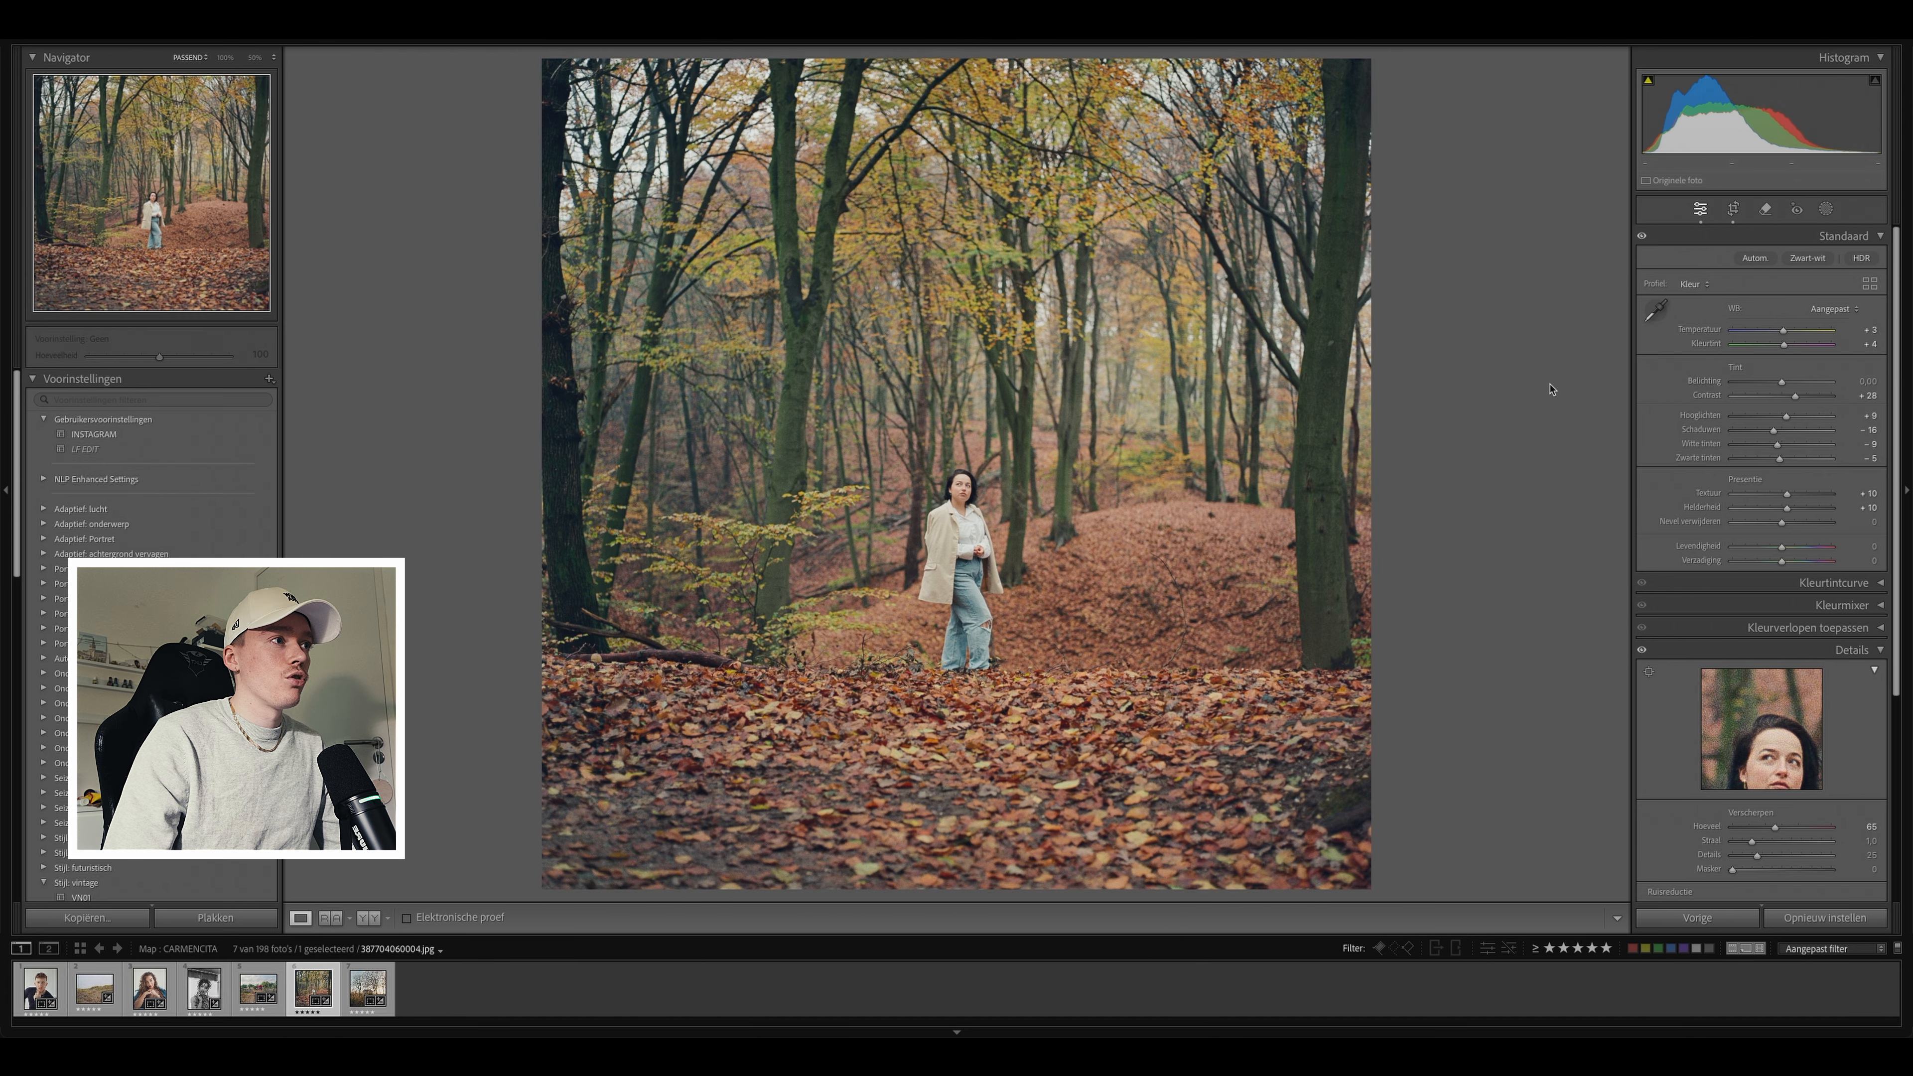
key("Right")
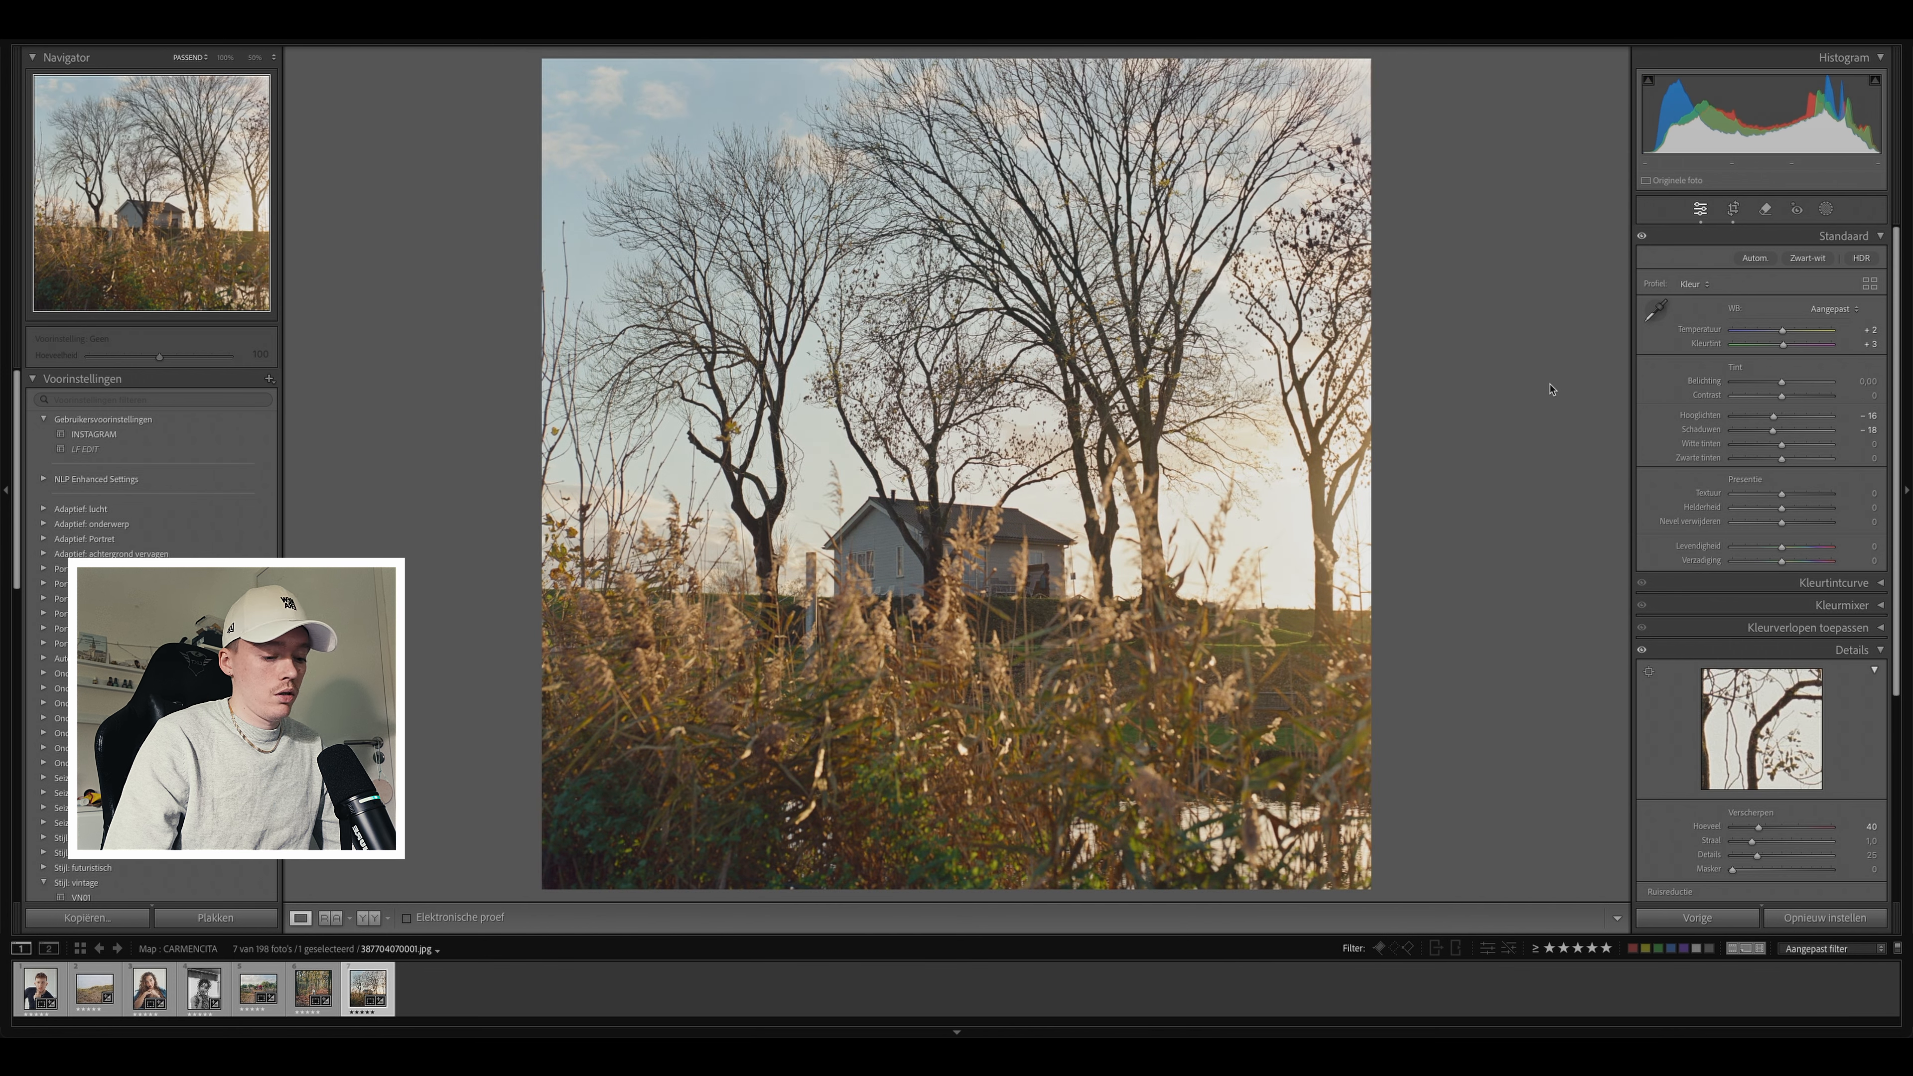
key("Left")
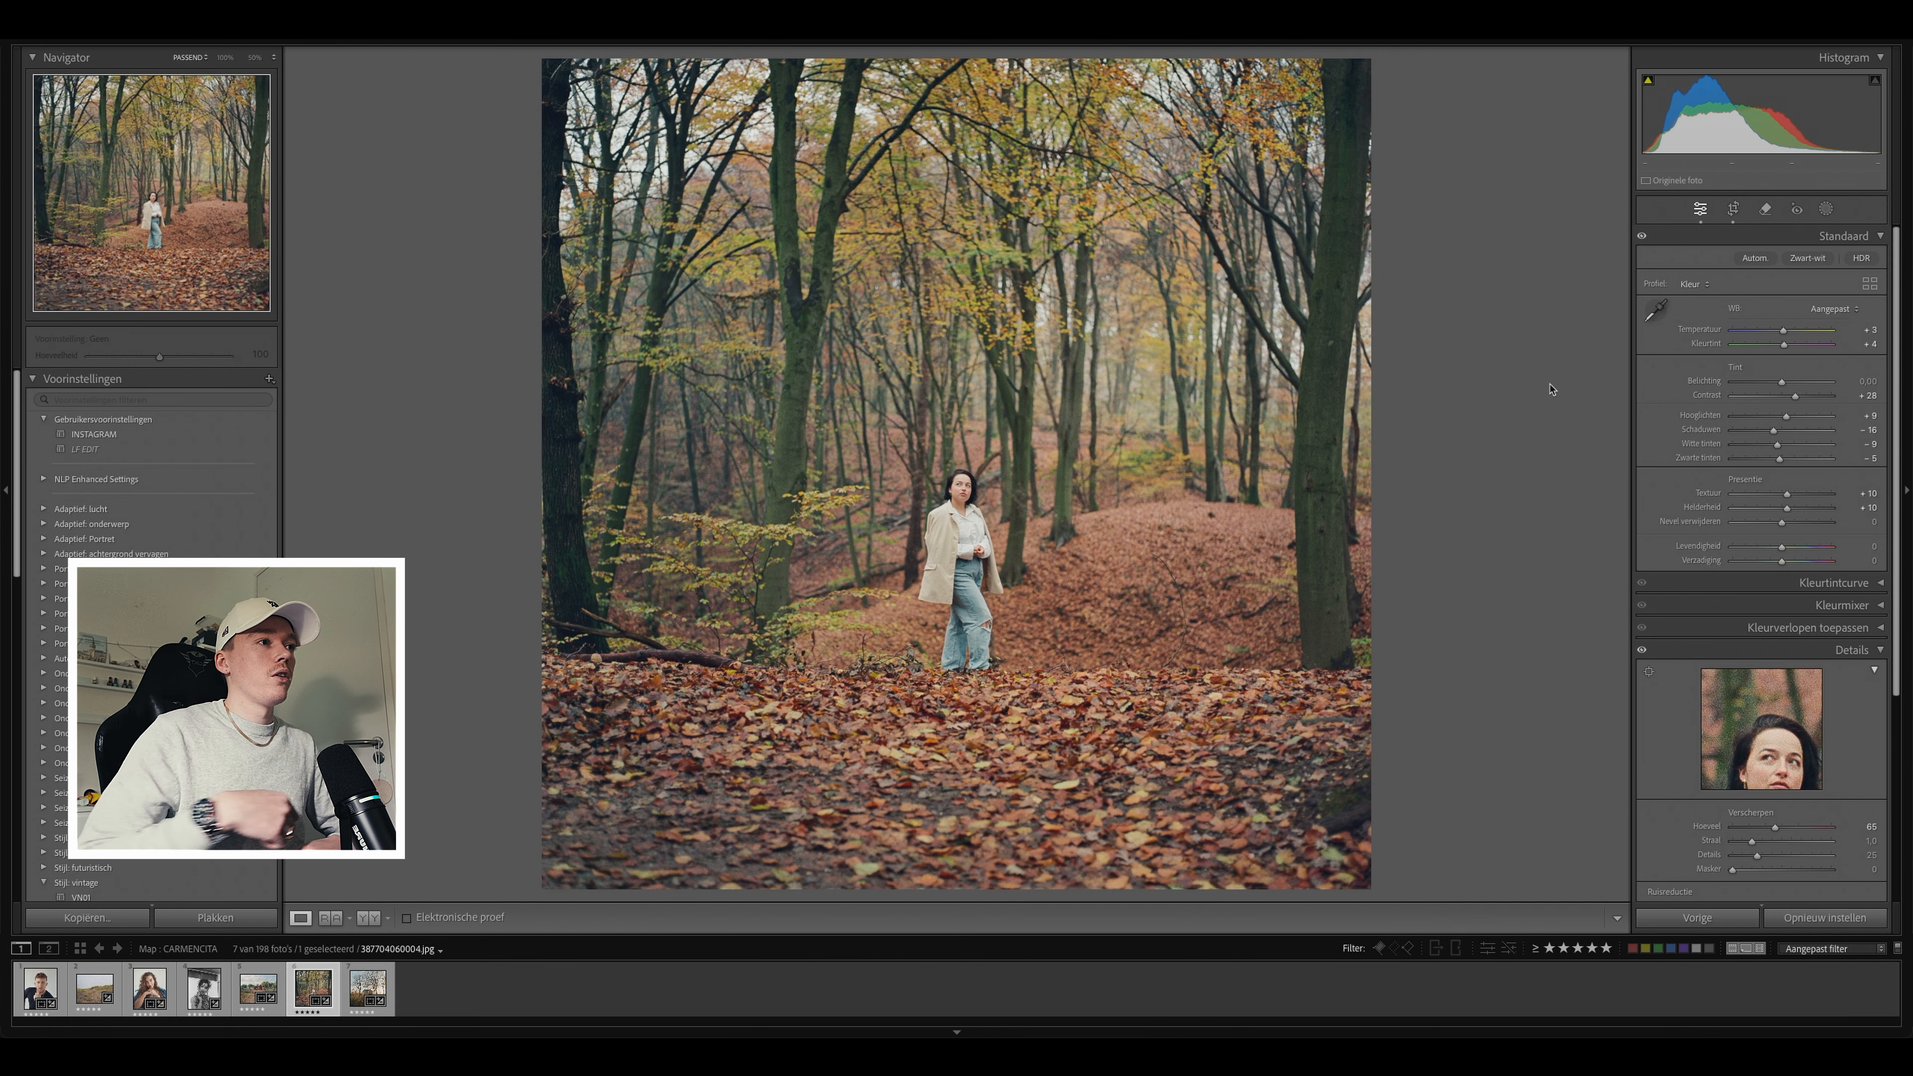